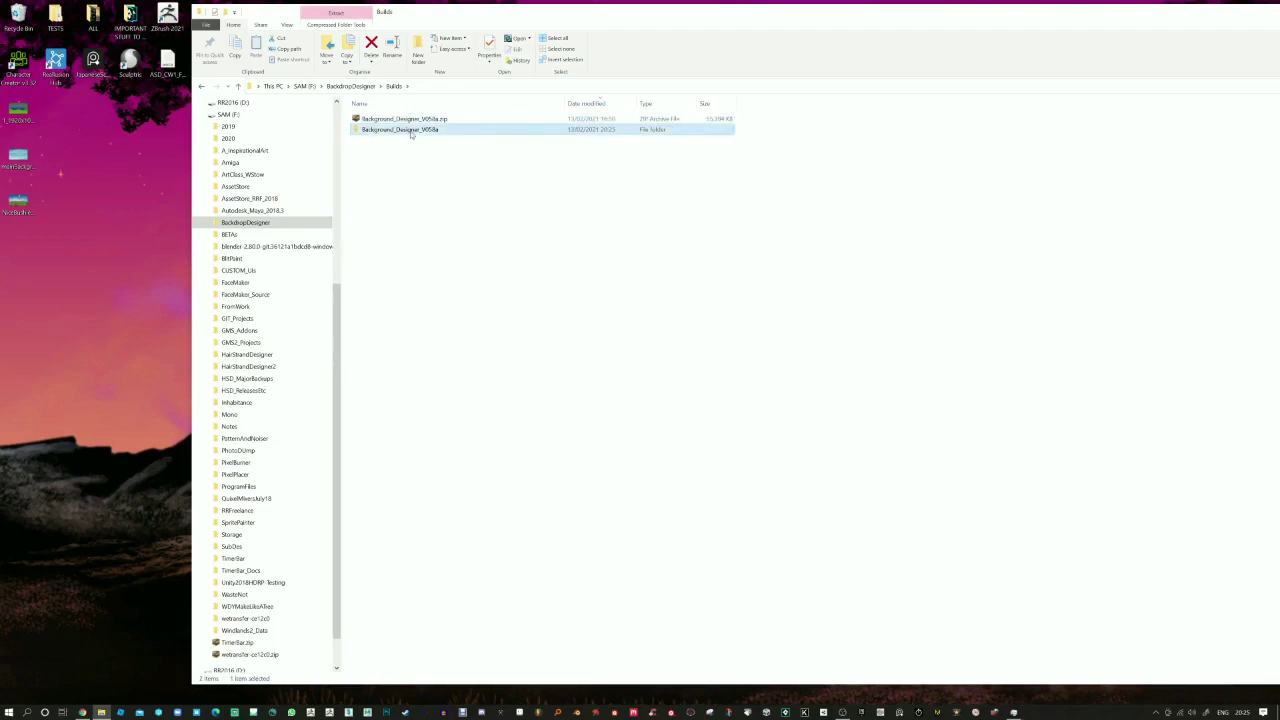
# Step: Open the Background_Designer_V058a build folder and launch Background_Designer_V058a.exe
pyautogui.doubleClick(408, 129)
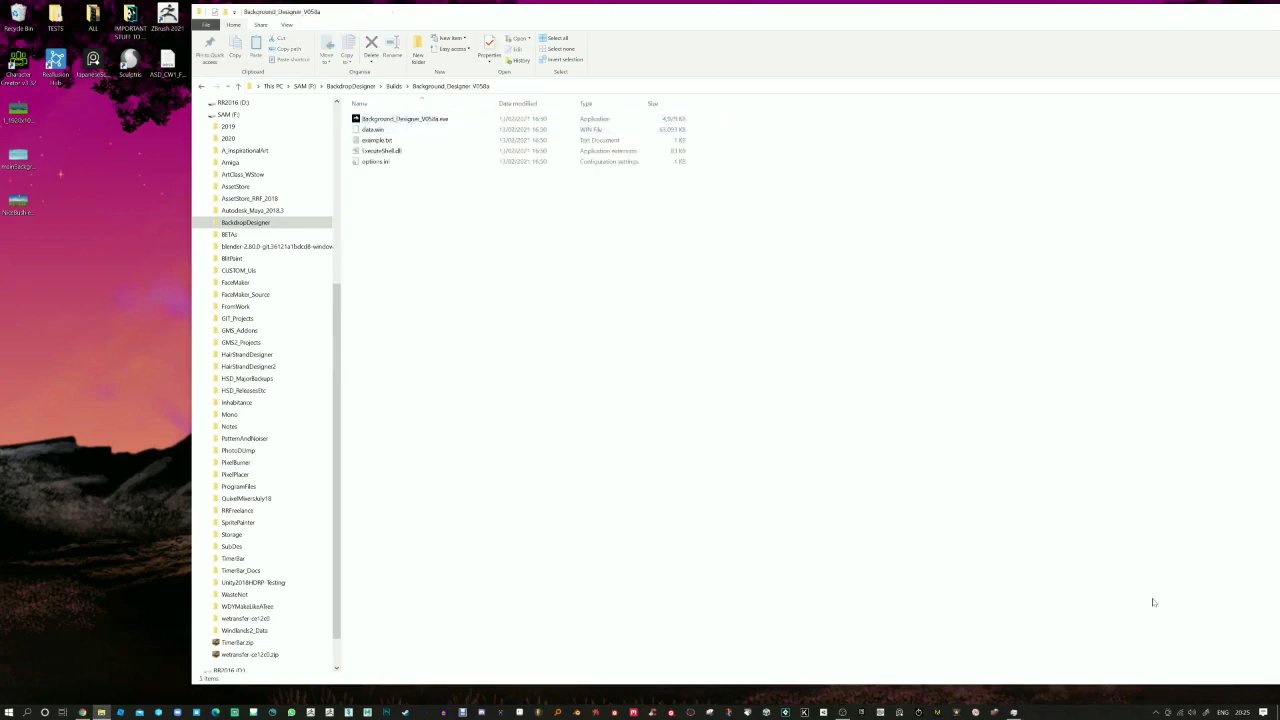
pyautogui.click(1157, 713)
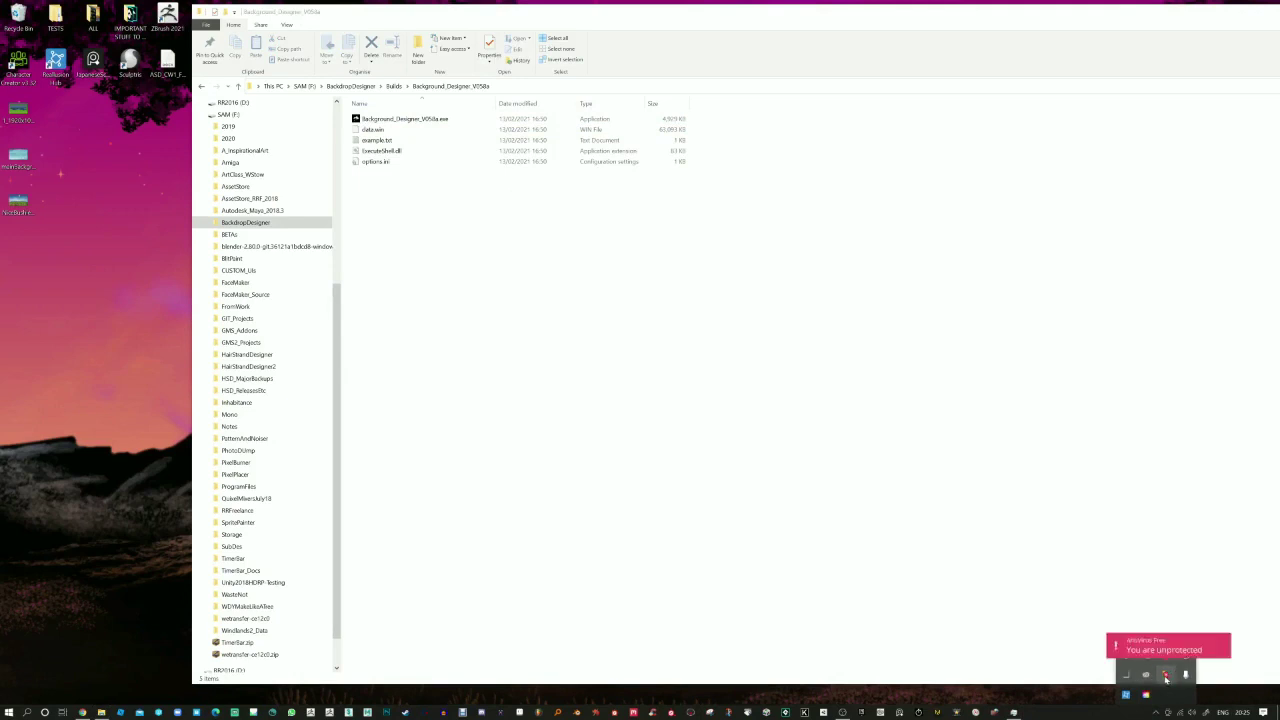
pyautogui.click(668, 519)
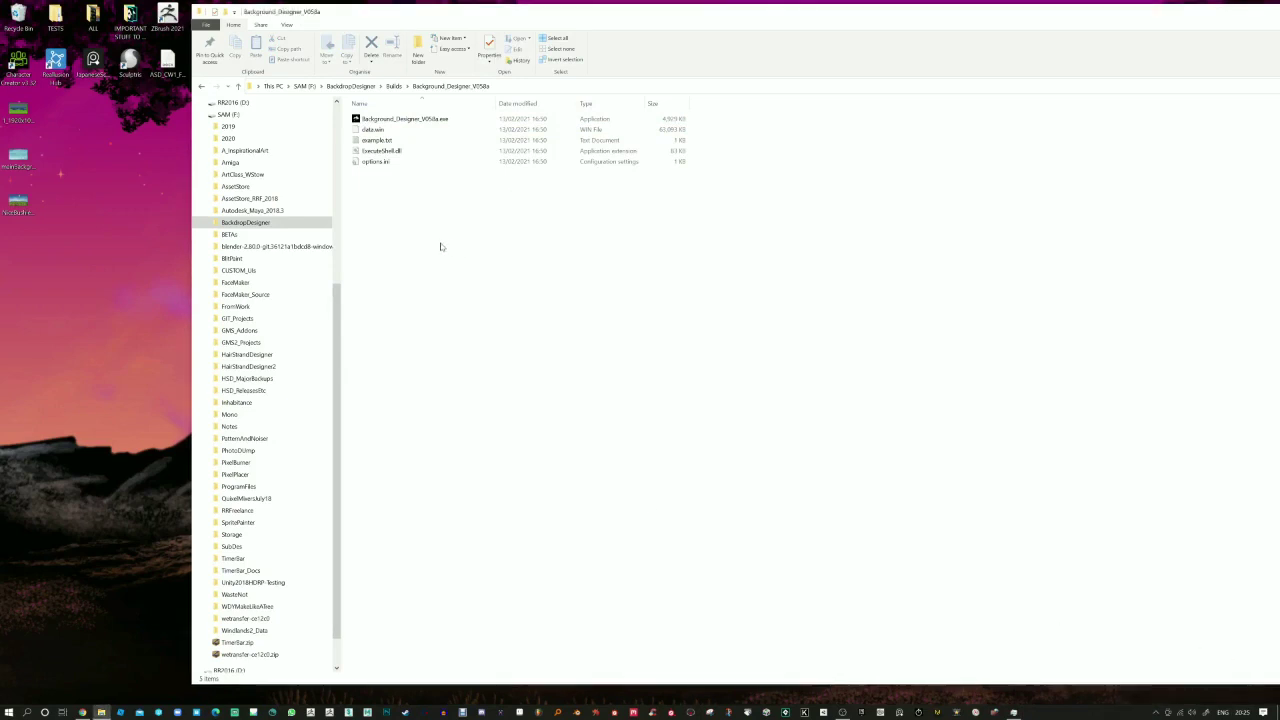
pyautogui.click(404, 120)
pyautogui.doubleClick(404, 120)
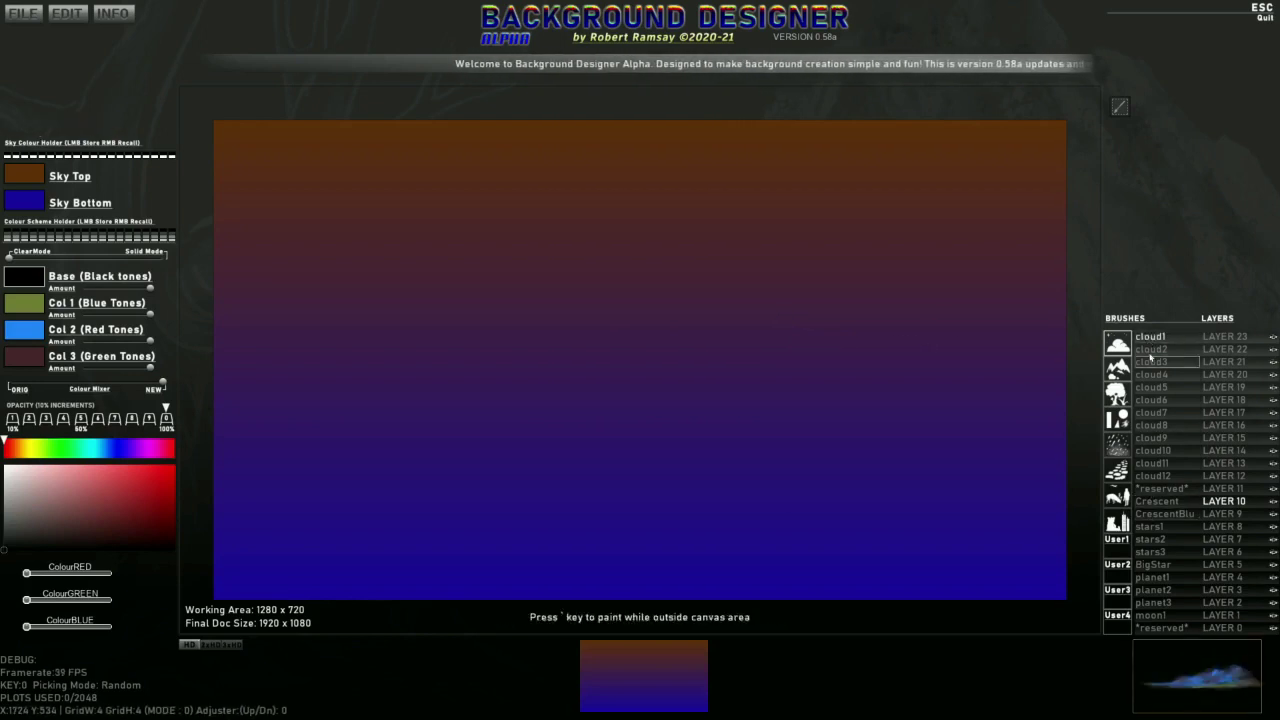
# Step: Preview the cloud brushes and look through the User1 to User4 brush sets
pyautogui.click(1156, 418)
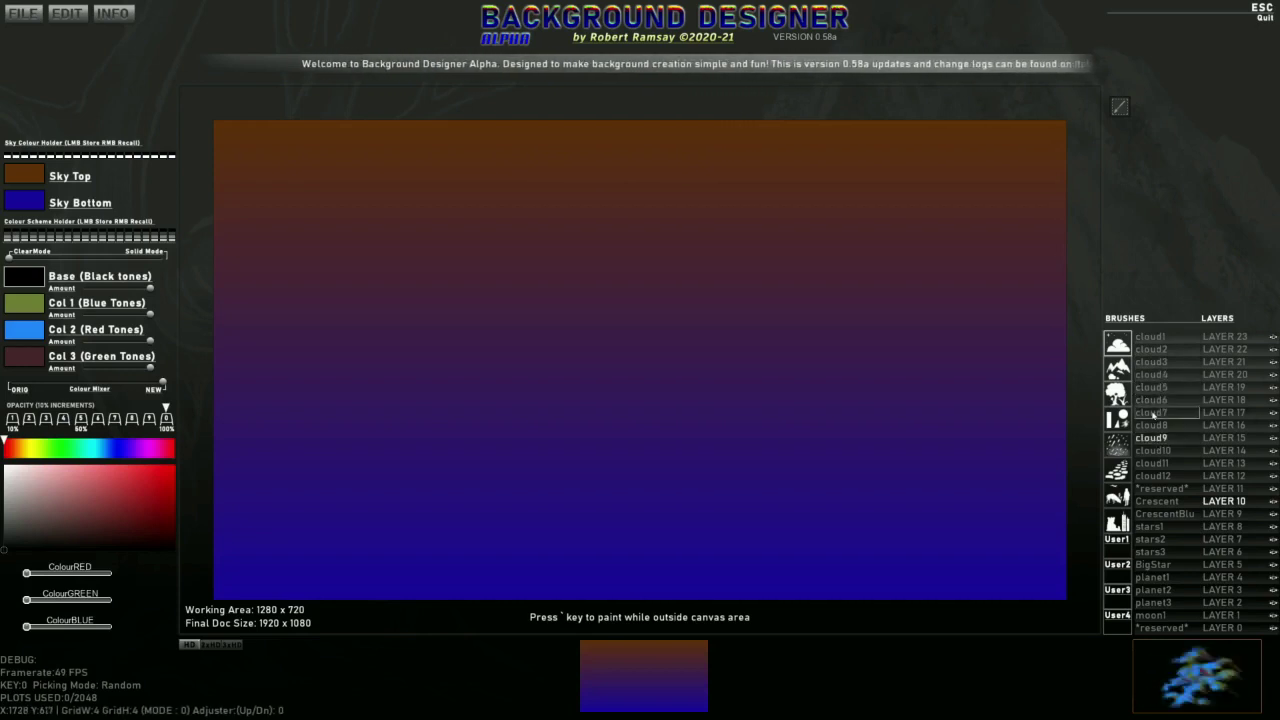
pyautogui.click(1148, 340)
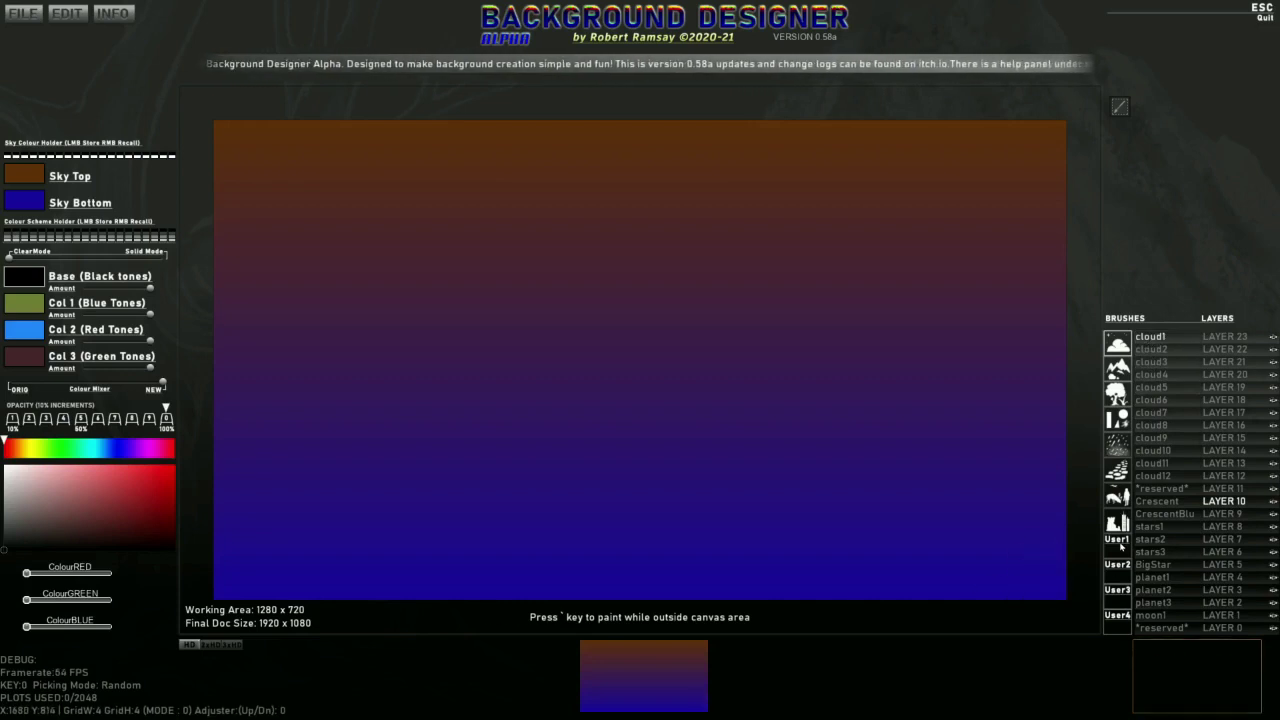
pyautogui.click(1123, 576)
pyautogui.click(1125, 597)
pyautogui.click(1121, 619)
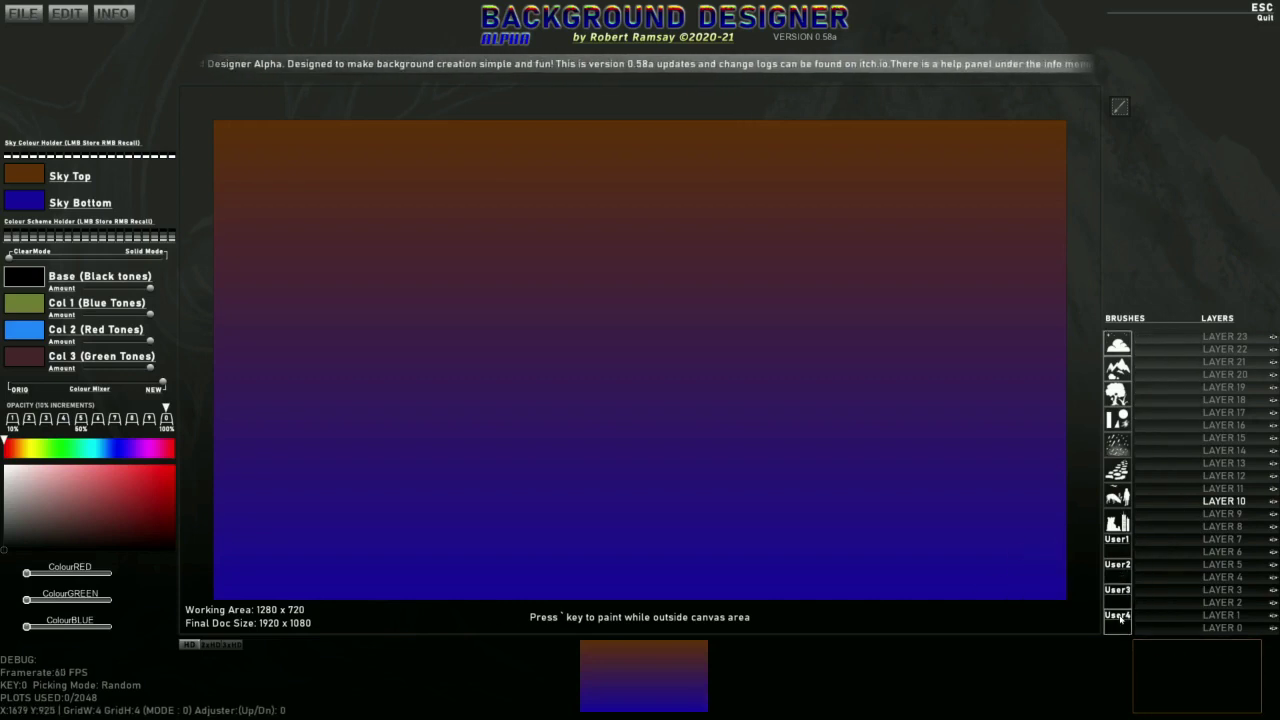
pyautogui.click(1117, 551)
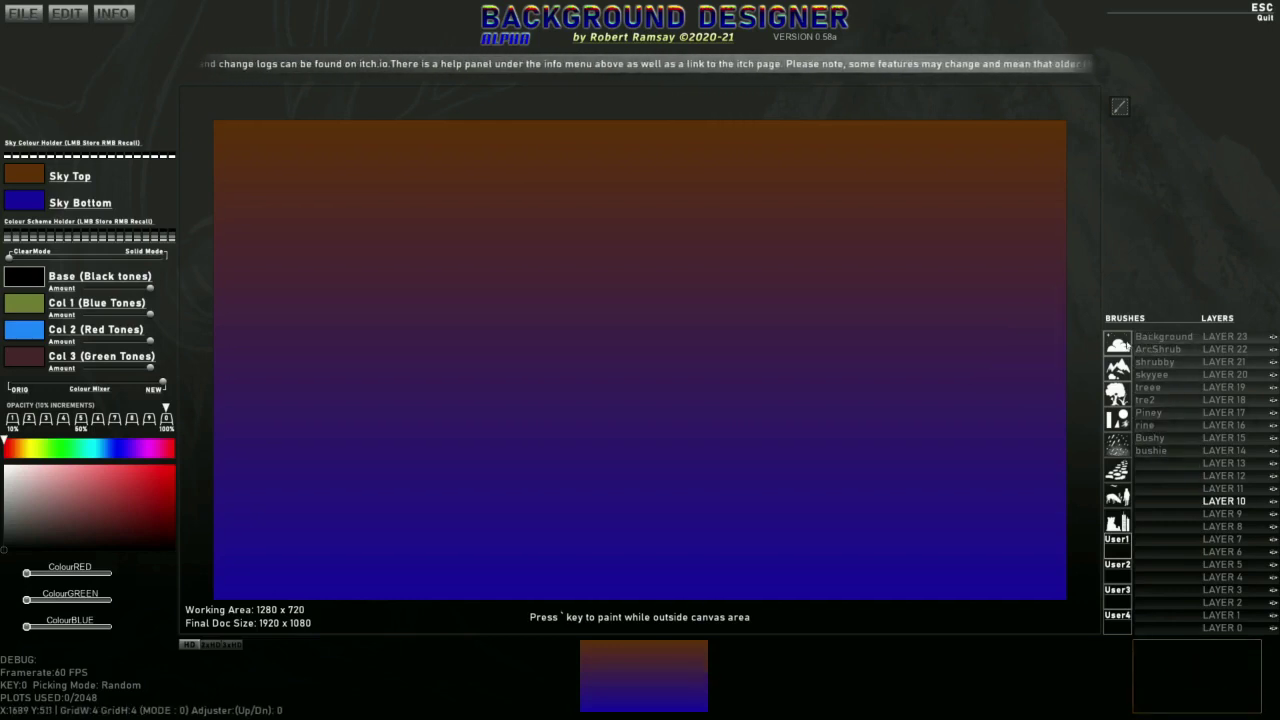
# Step: Clear the custom user brushes, confirming the restart with Y, and check the User1 and User2 sets
pyautogui.click(67, 14)
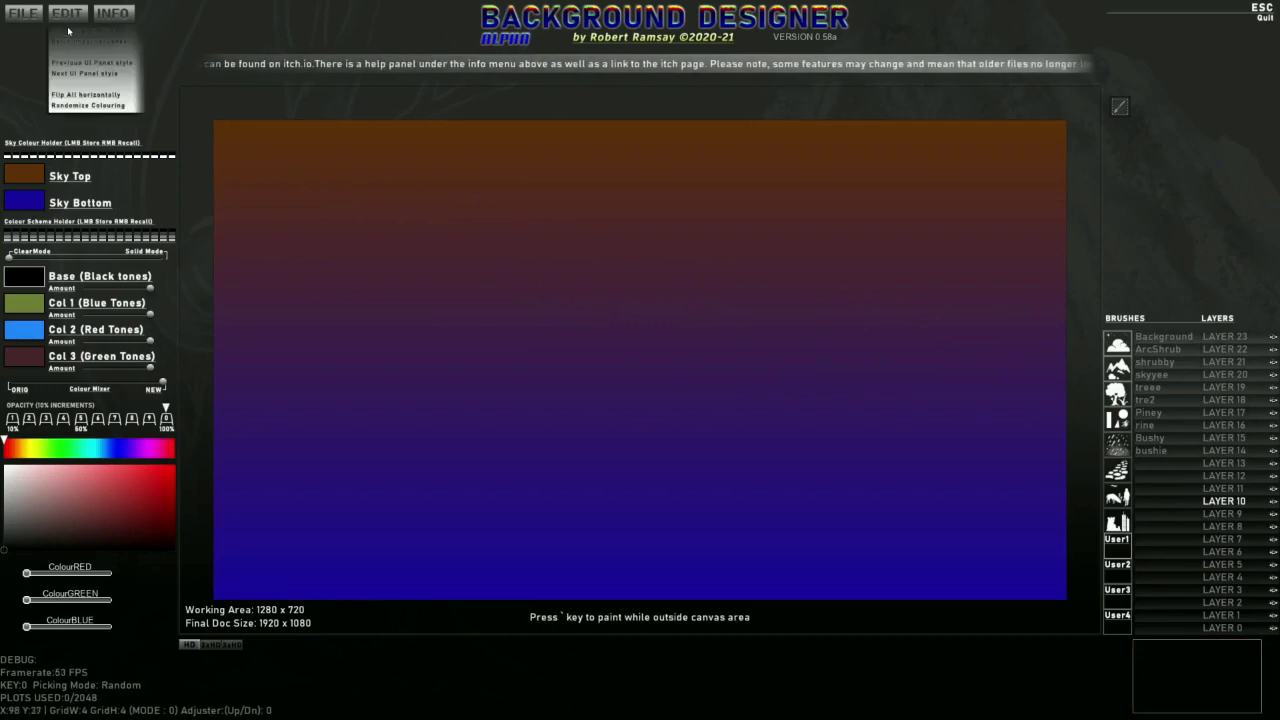
pyautogui.click(107, 32)
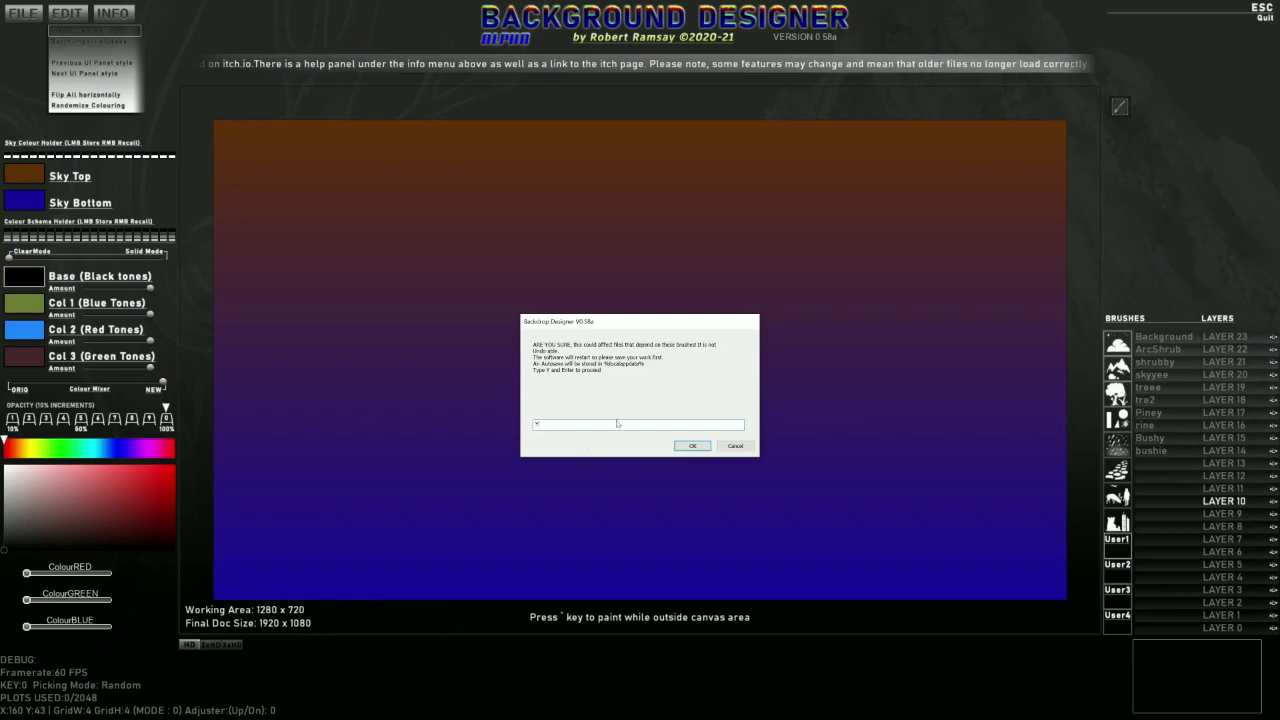
pyautogui.click(691, 445)
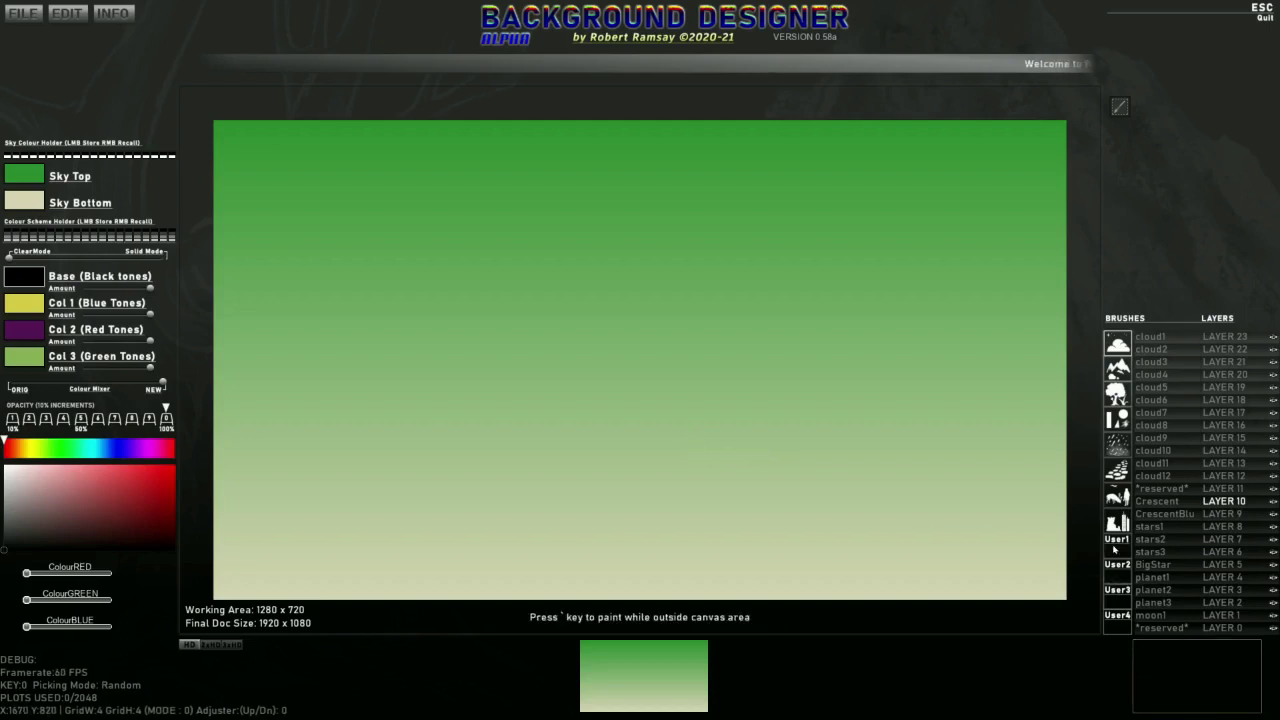
pyautogui.click(1114, 549)
pyautogui.click(1118, 574)
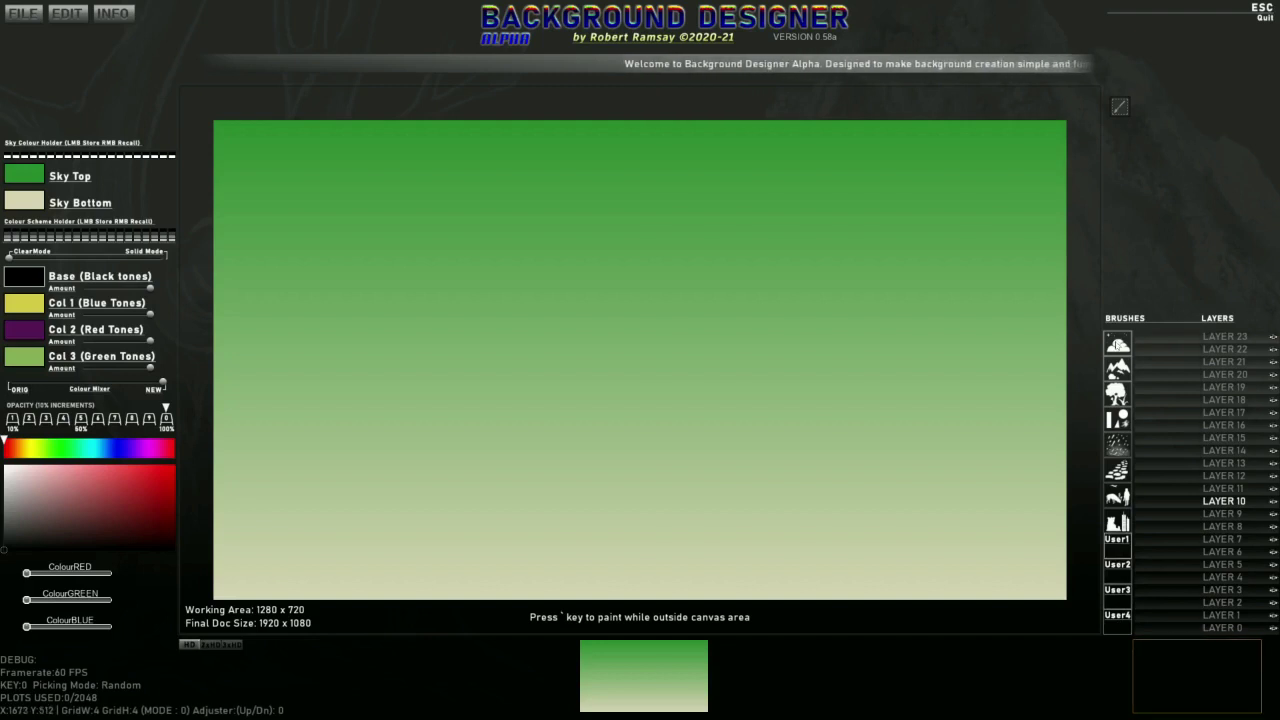
# Step: Browse the built-in brush categories, including clouds, mountains, shapes, weather, paths and plants, previewing individual brushes
pyautogui.click(1118, 346)
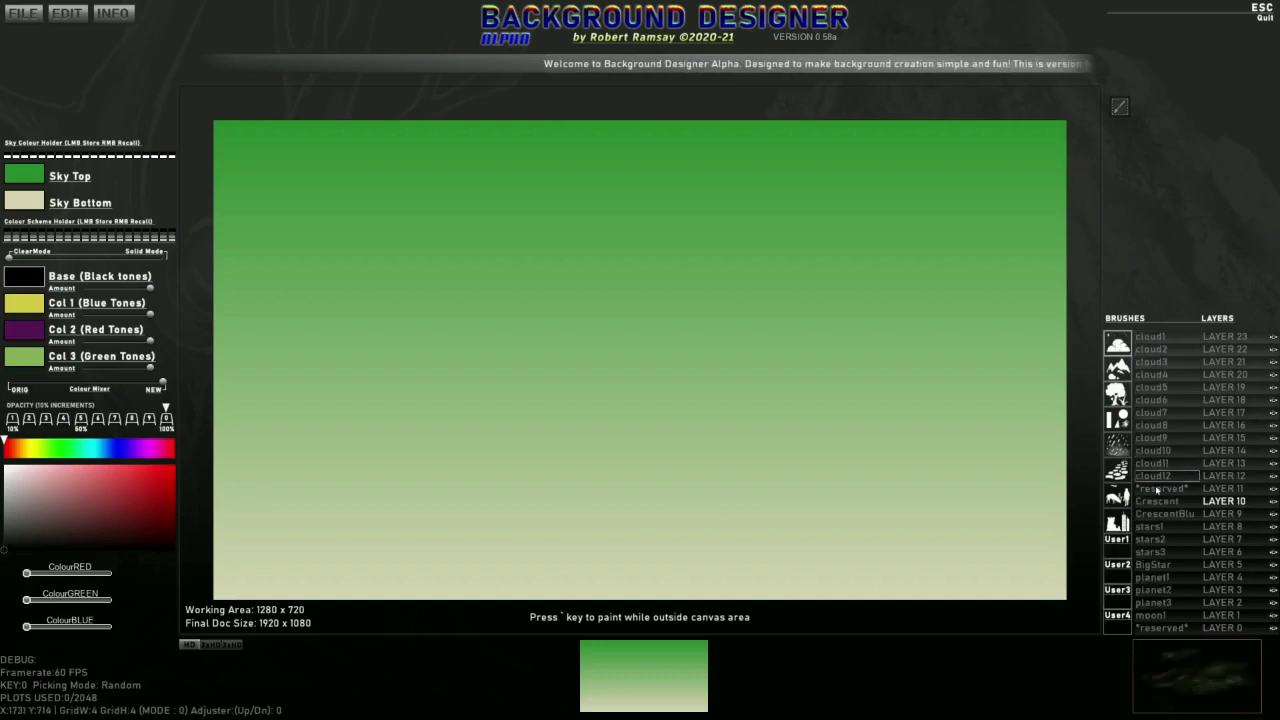
pyautogui.click(1118, 369)
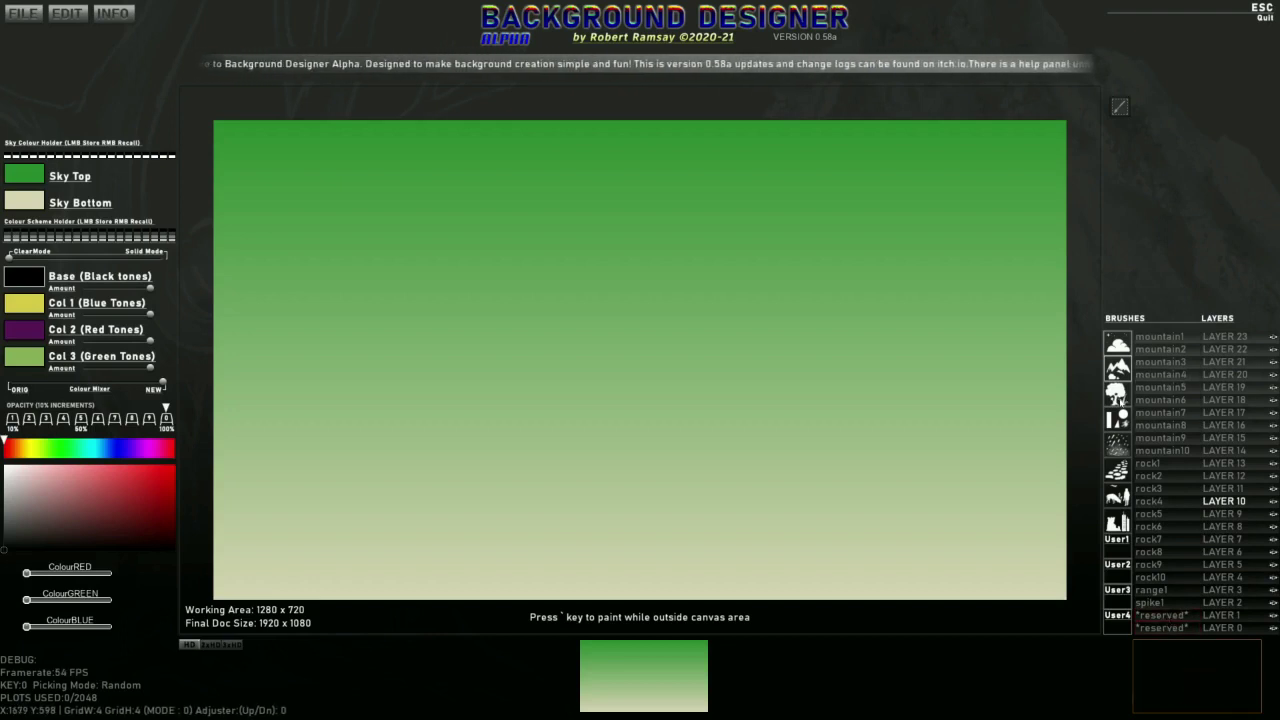
pyautogui.click(1116, 441)
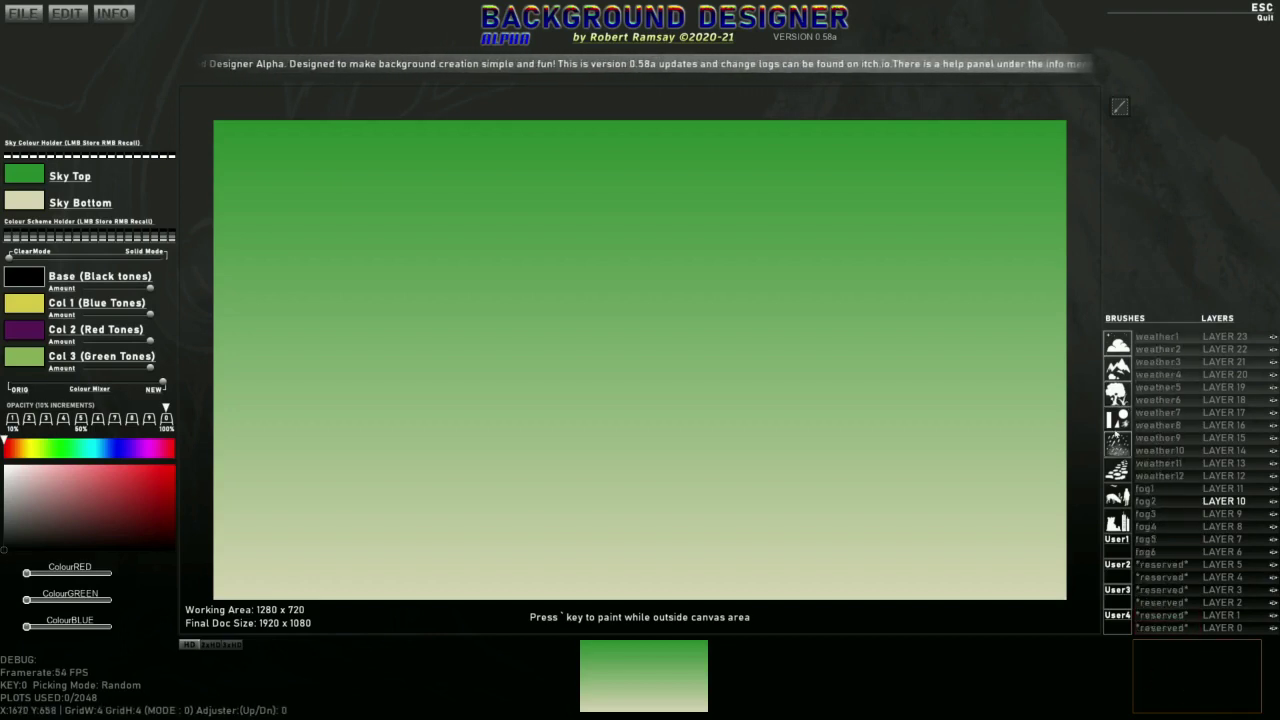
pyautogui.click(1117, 421)
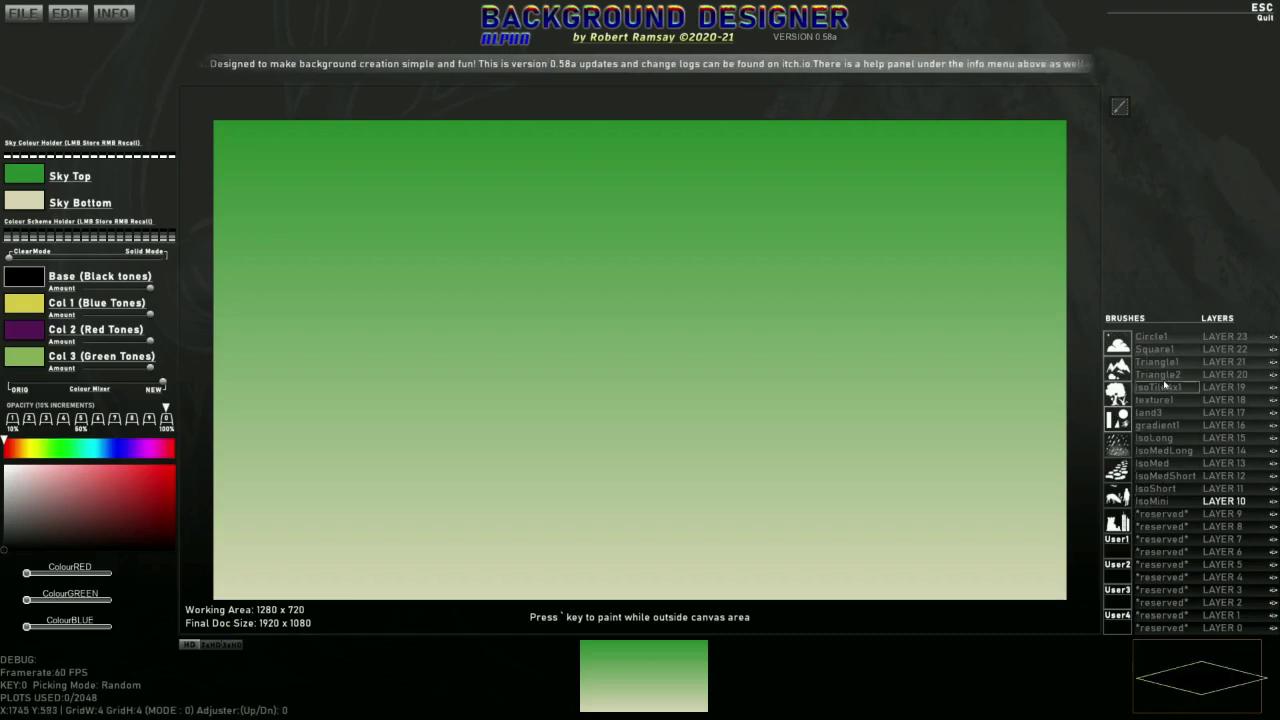
pyautogui.click(1121, 451)
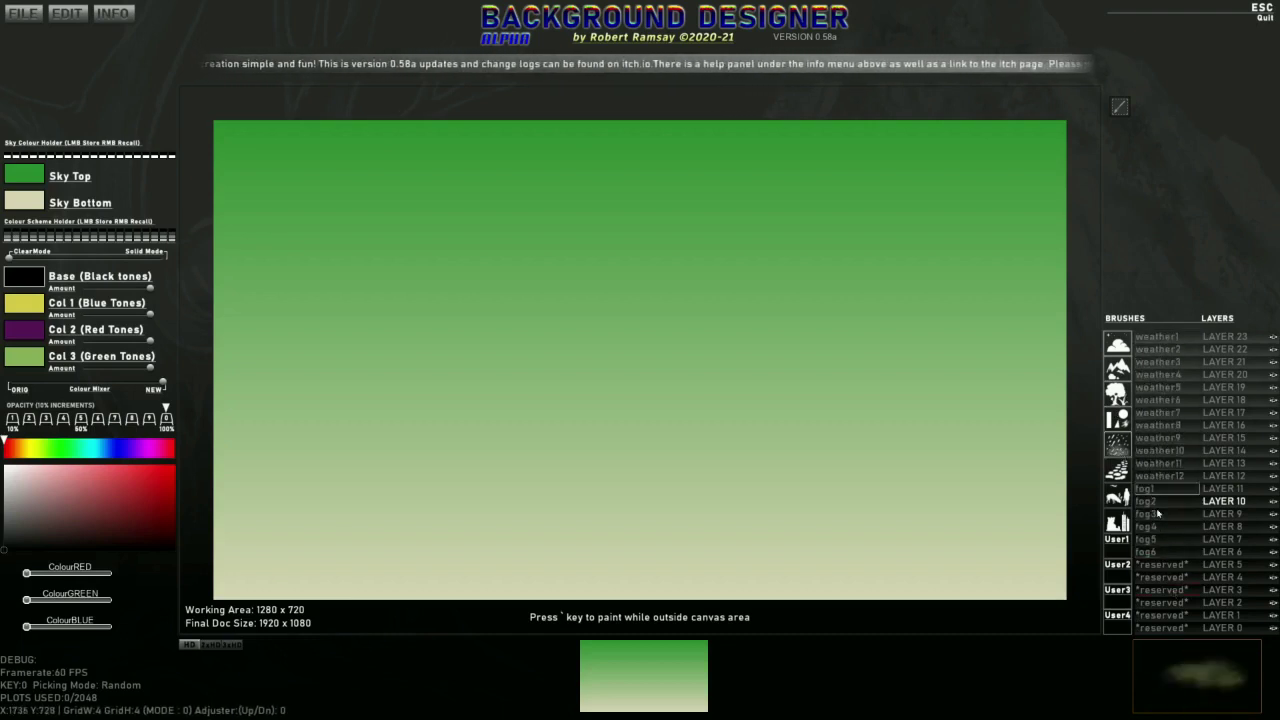
pyautogui.click(1114, 471)
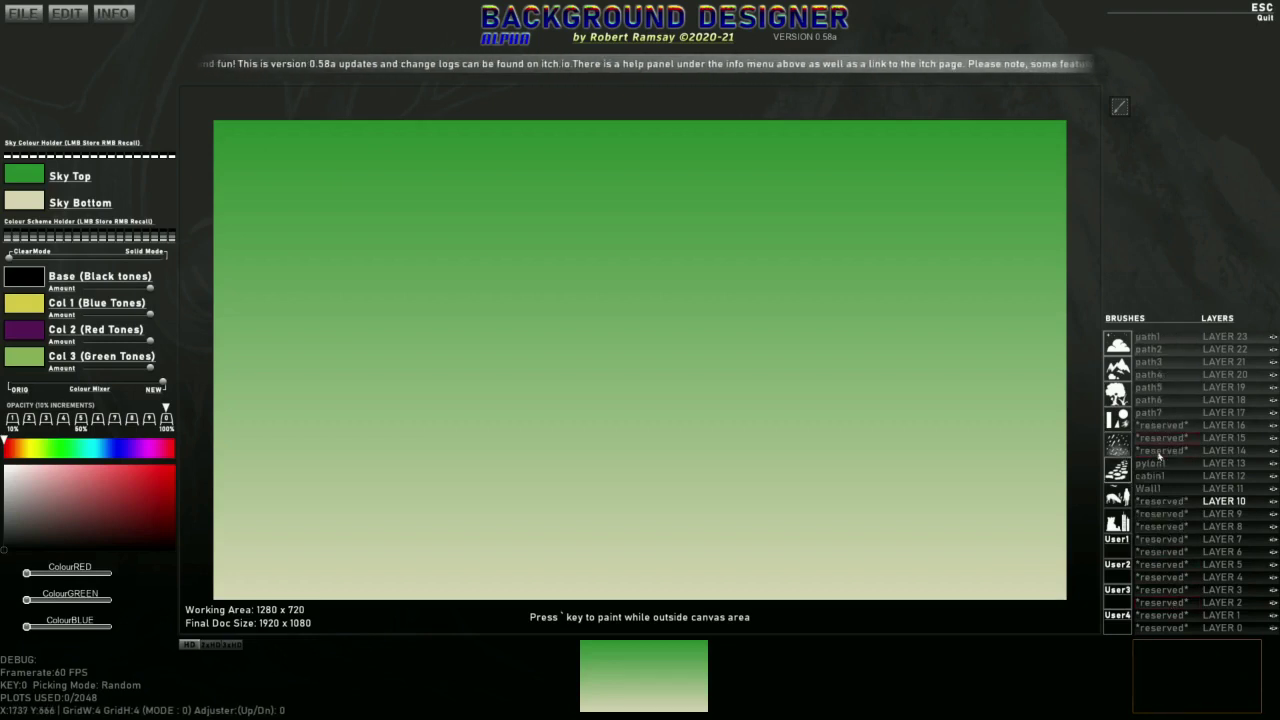
pyautogui.click(1120, 497)
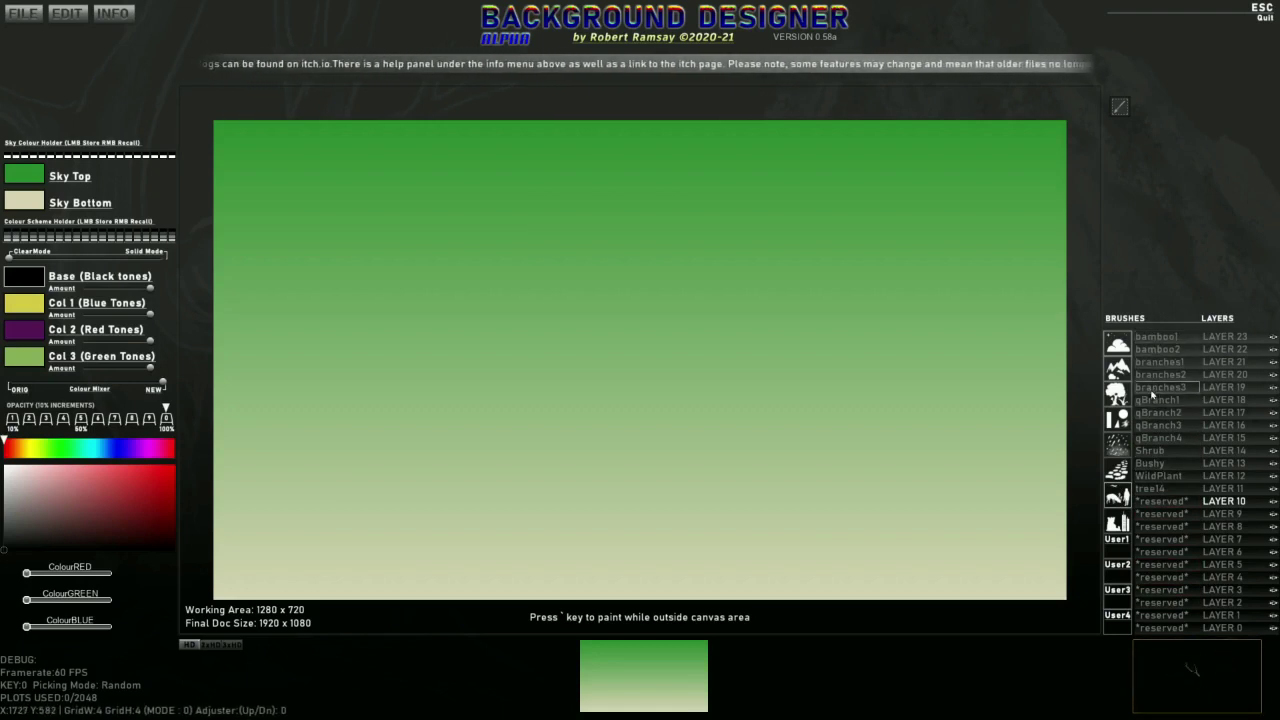
pyautogui.moveTo(1157, 455)
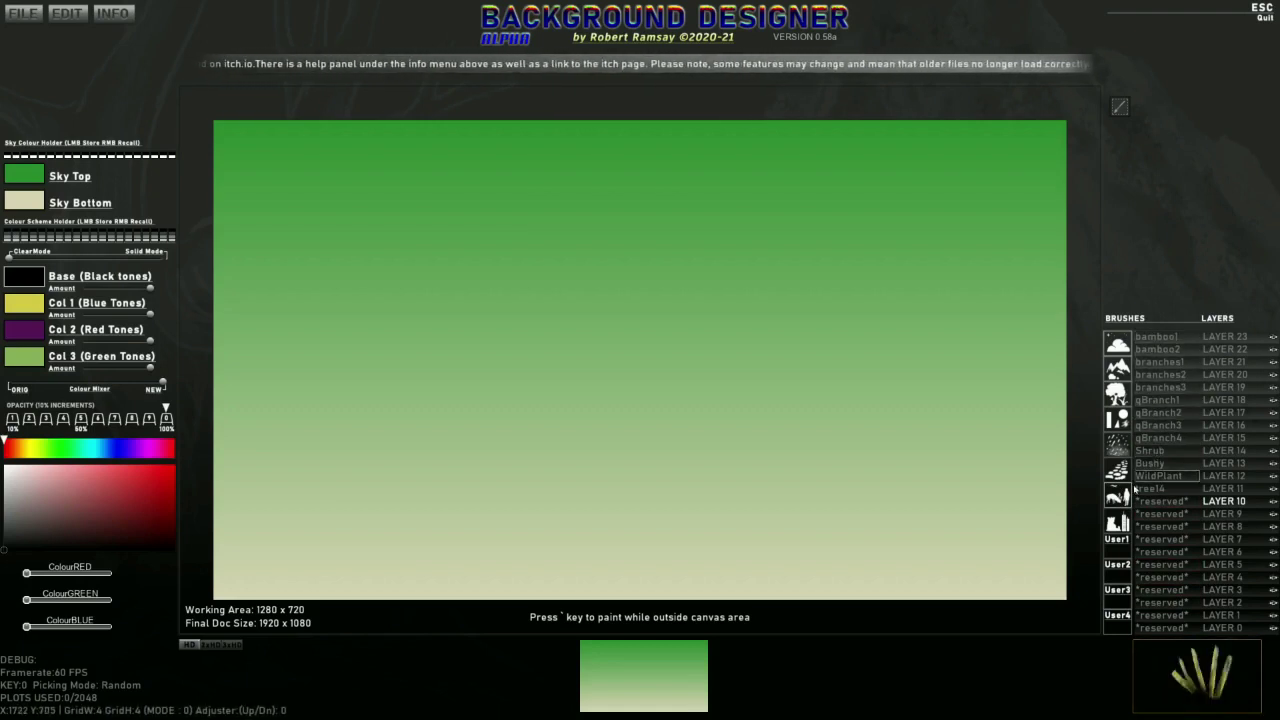
pyautogui.click(1118, 516)
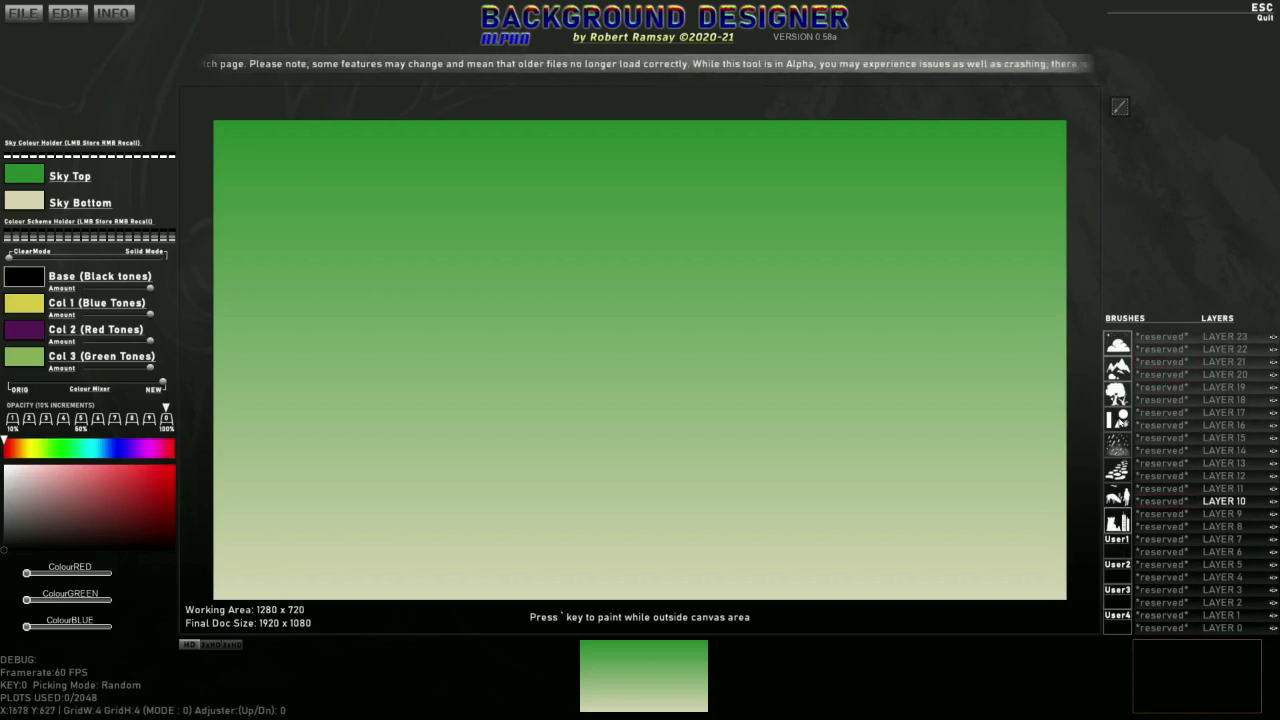
# Step: Choose the Circle1 shape brush and place one circle in the upper-left corner of the canvas
pyautogui.click(1120, 420)
pyautogui.click(1154, 338)
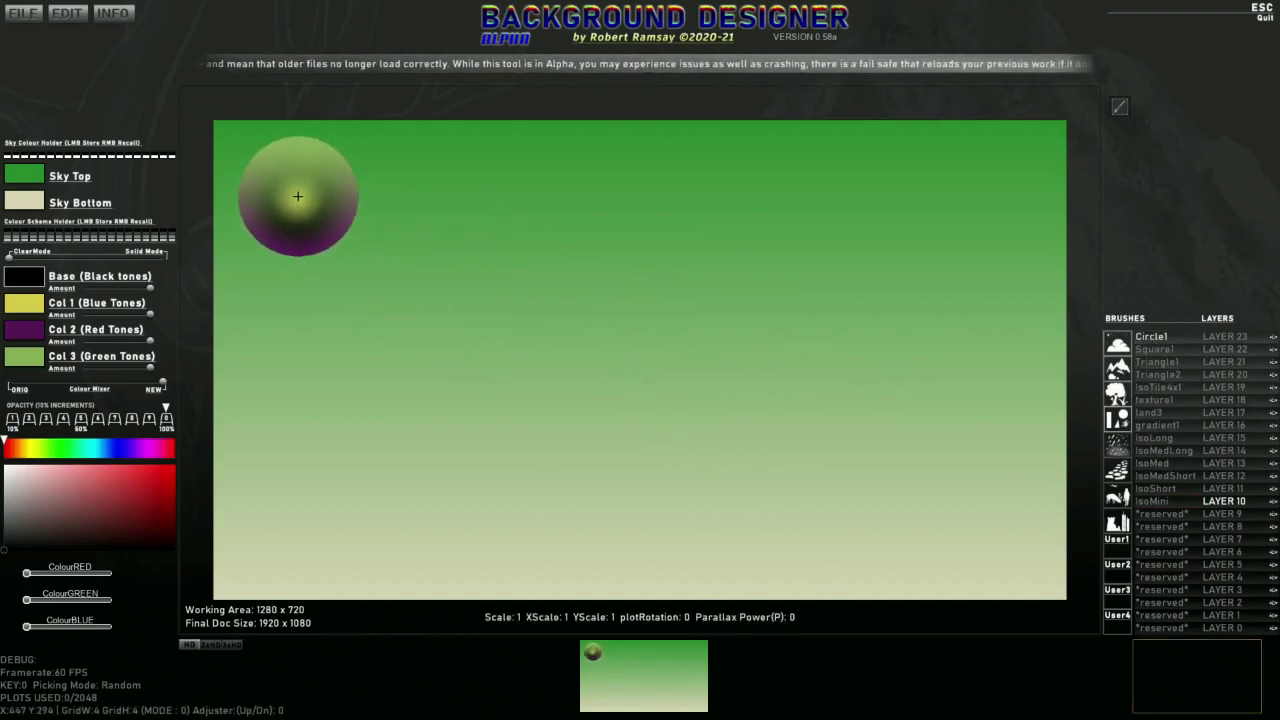
pyautogui.click(286, 187)
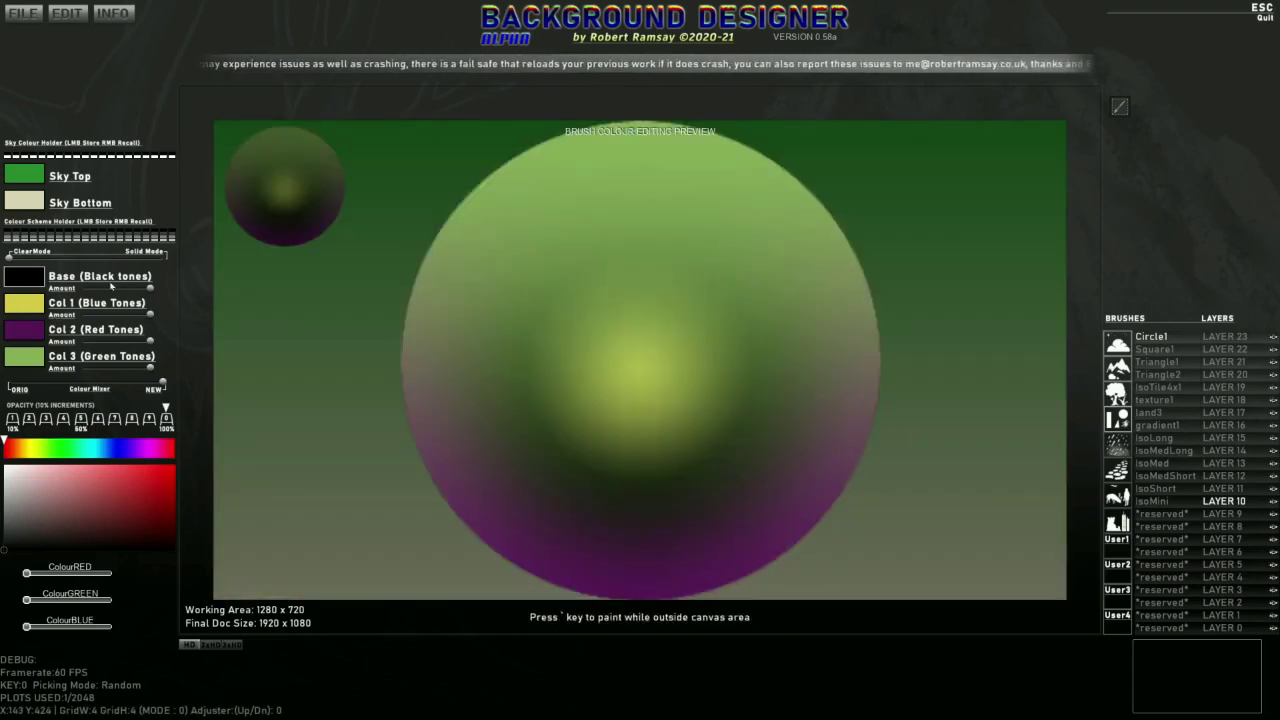
# Step: Reduce the Base (Black tones) amount to its minimum and set the brush colouring fully to Solid Mode
pyautogui.moveTo(141, 293)
pyautogui.mouseDown()
pyautogui.moveTo(59, 295)
pyautogui.moveTo(82, 290)
pyautogui.mouseUp()
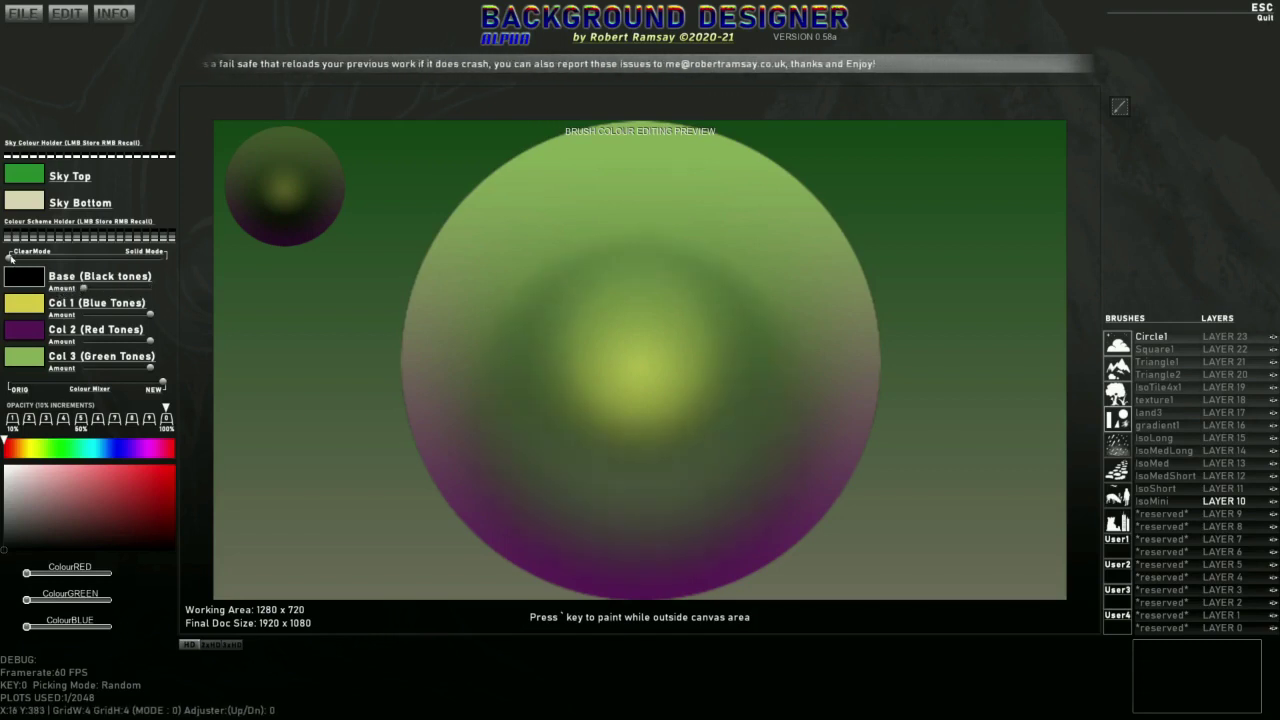
pyautogui.moveTo(90, 292)
pyautogui.mouseDown()
pyautogui.moveTo(112, 290)
pyautogui.moveTo(79, 292)
pyautogui.mouseUp()
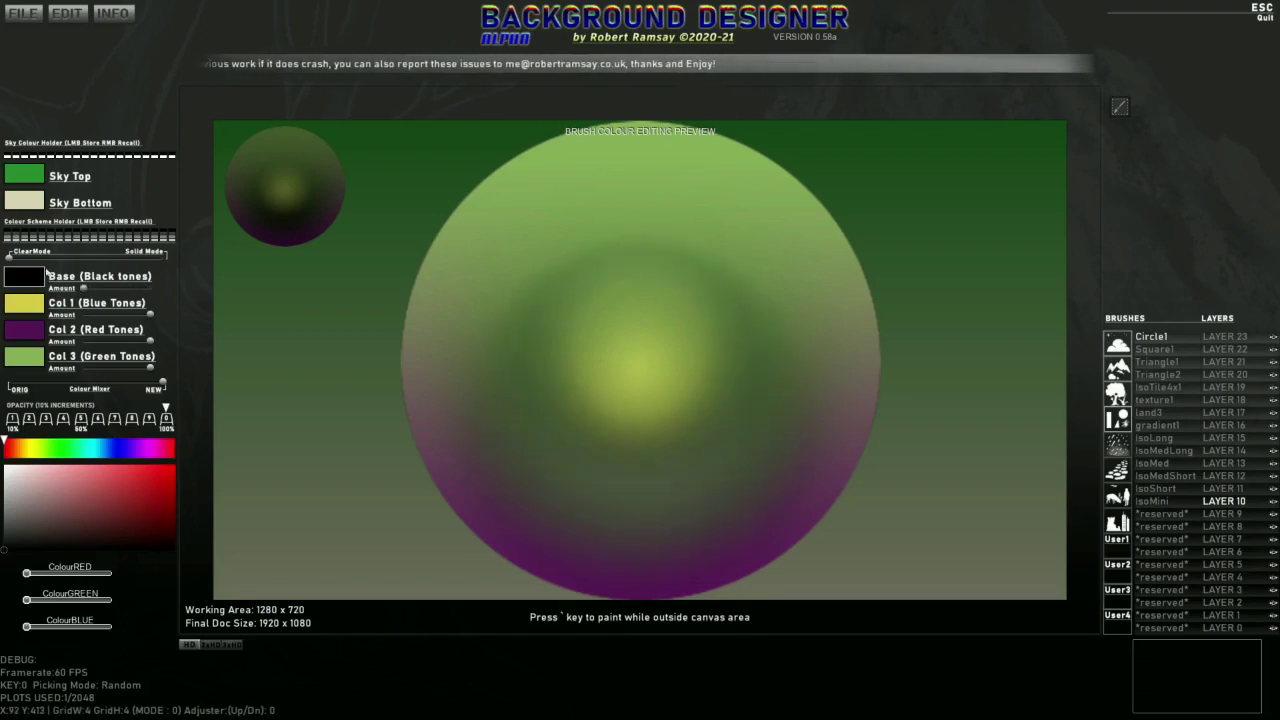
pyautogui.moveTo(15, 262); pyautogui.dragTo(163, 266)
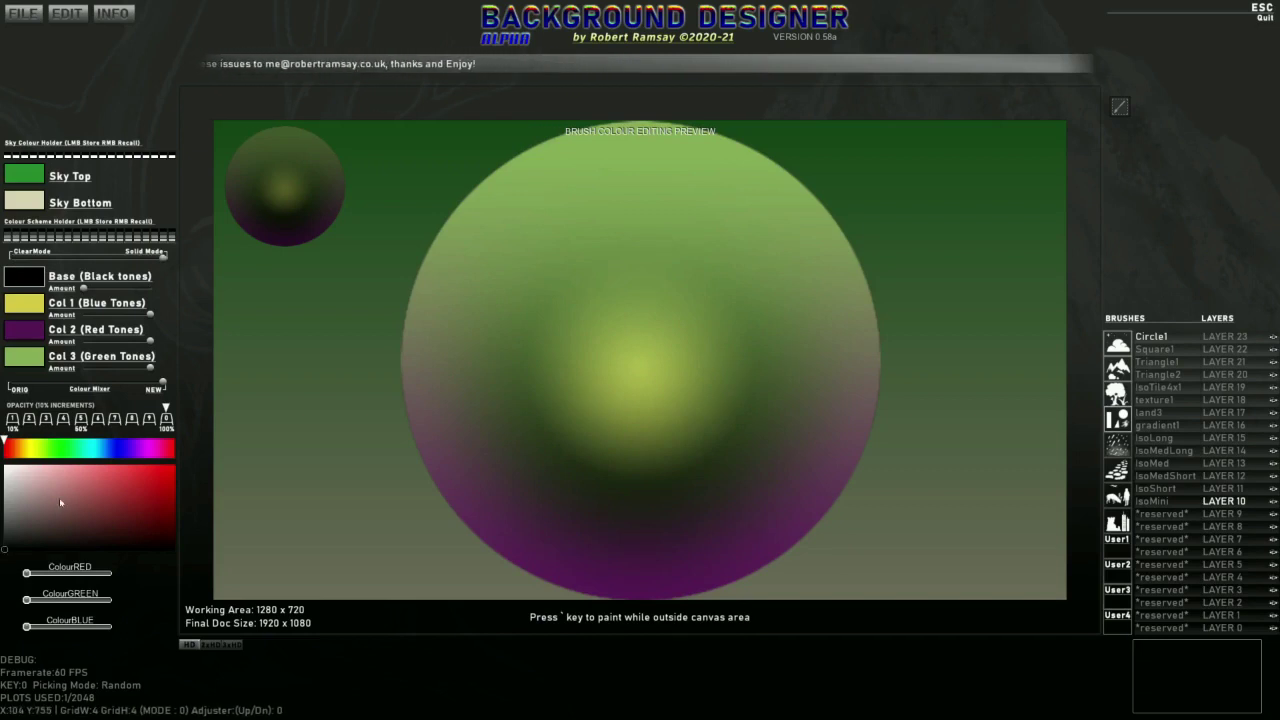
# Step: Set the brush's Base colour to bright red, Col 1 to off-white and Col 2 to deep blue
pyautogui.moveTo(145, 477); pyautogui.dragTo(169, 467)
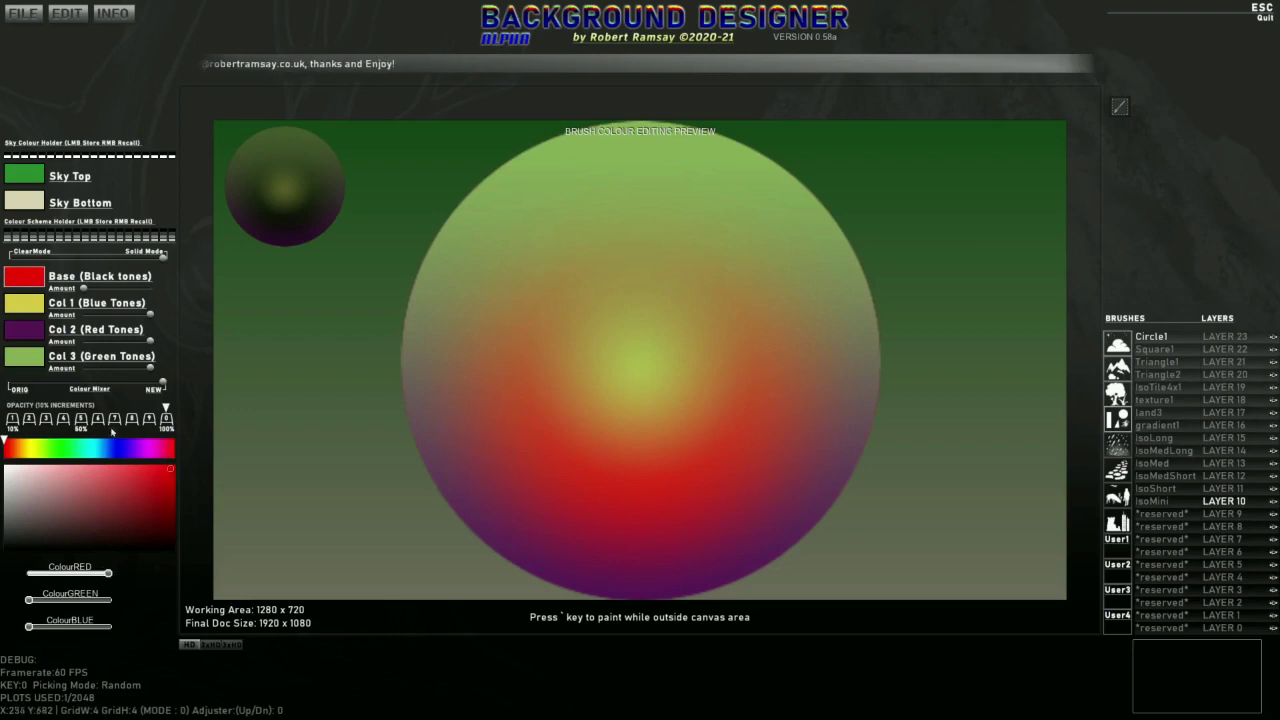
pyautogui.rightClick(29, 310)
pyautogui.moveTo(104, 483); pyautogui.dragTo(19, 470)
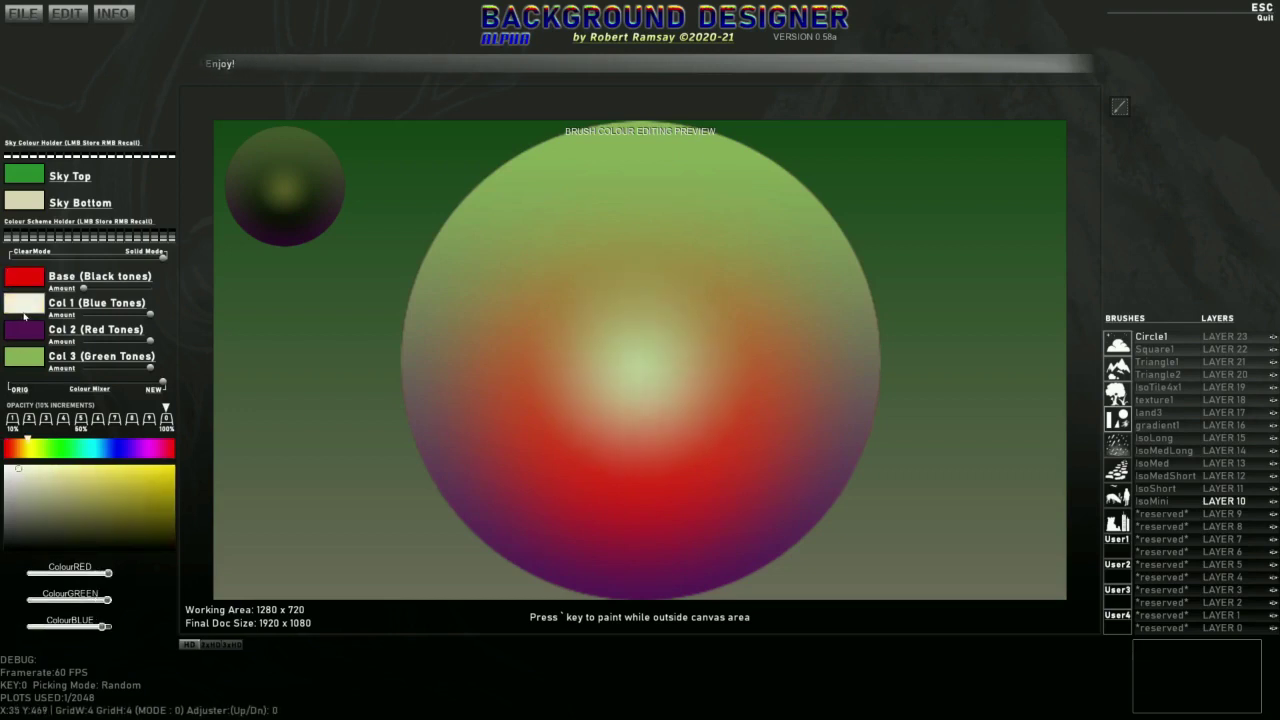
pyautogui.rightClick(28, 329)
pyautogui.click(124, 455)
pyautogui.click(158, 480)
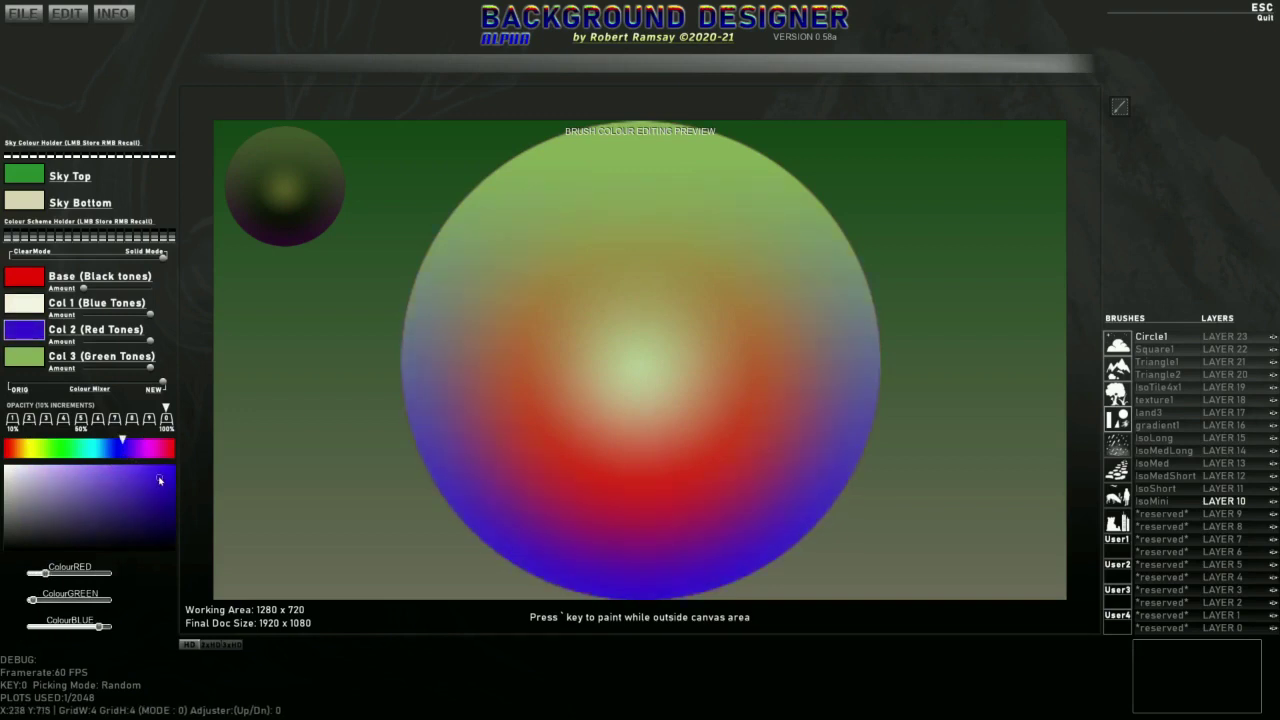
# Step: Set Col 3 (Green Tones) to bright yellow and place a recoloured circle just right of the first one
pyautogui.rightClick(27, 358)
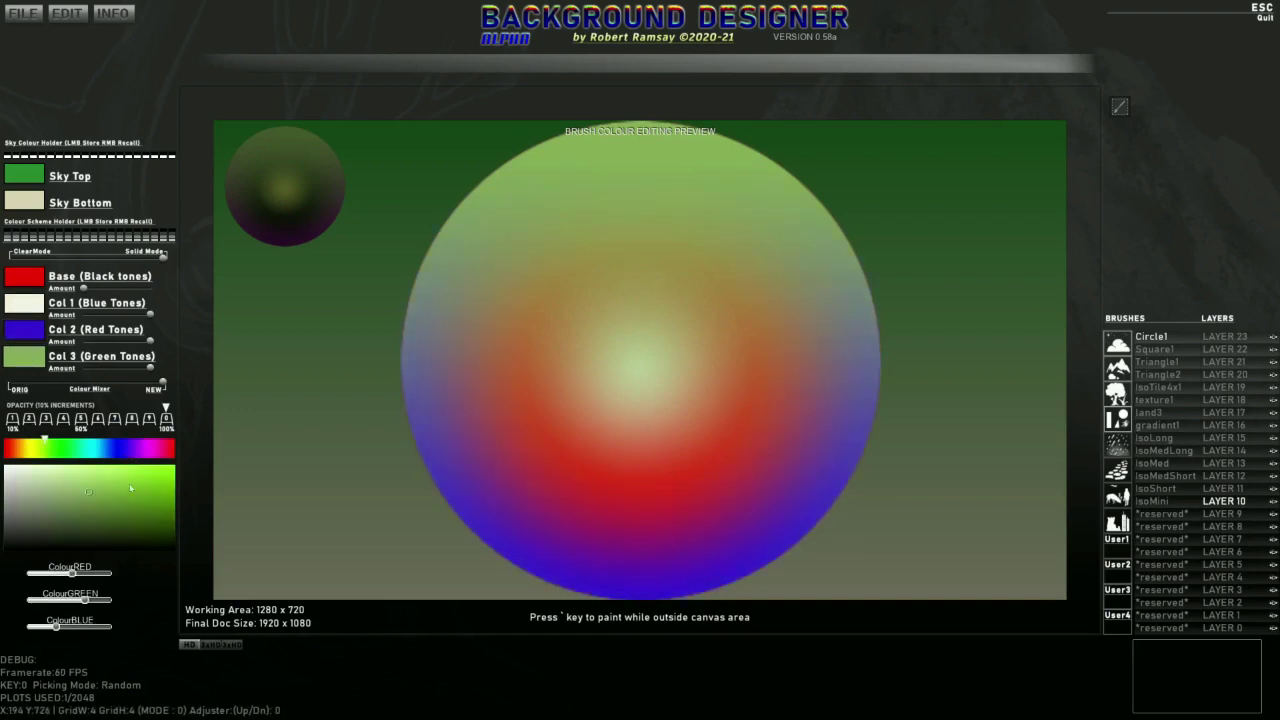
pyautogui.moveTo(130, 488); pyautogui.dragTo(33, 470)
pyautogui.click(27, 448)
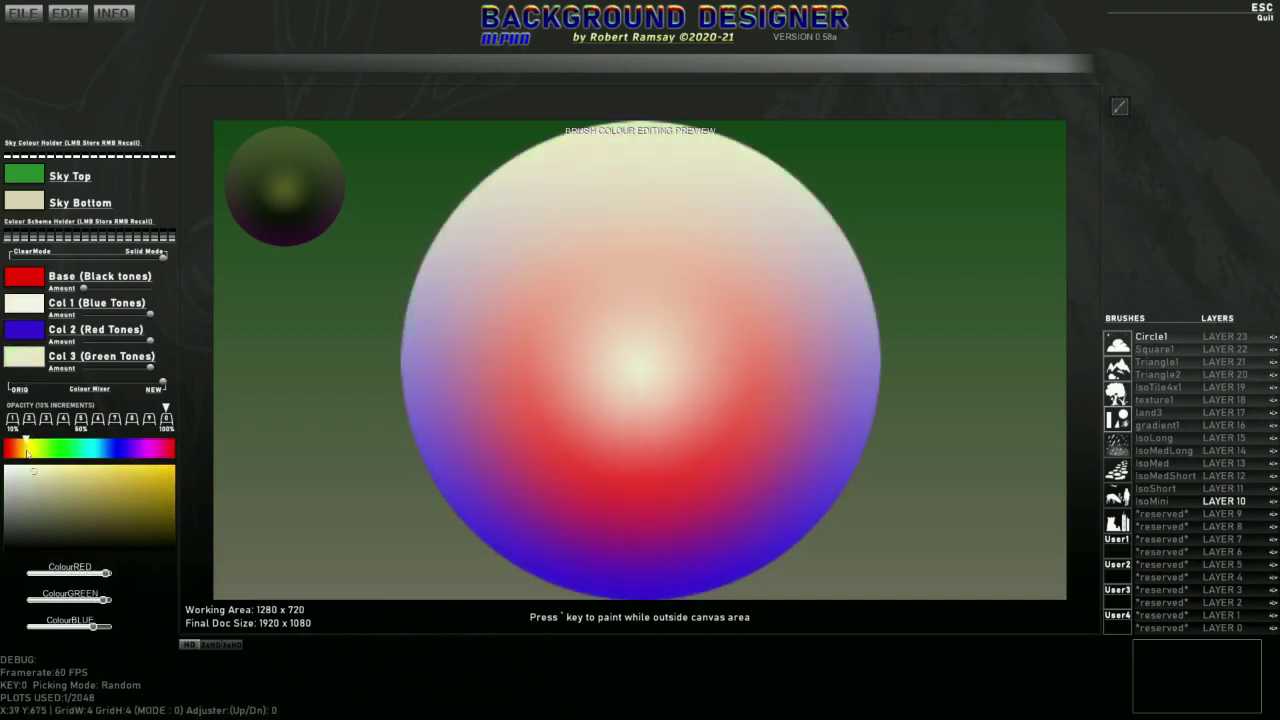
pyautogui.click(160, 470)
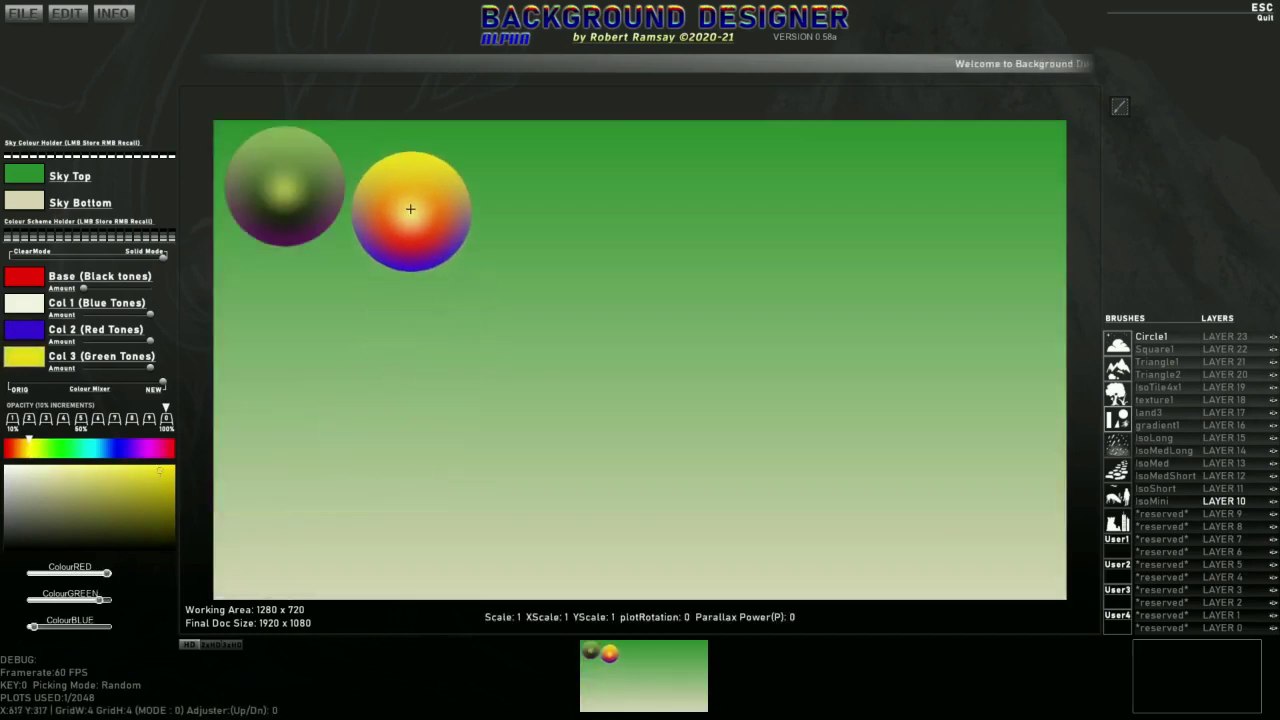
pyautogui.click(411, 189)
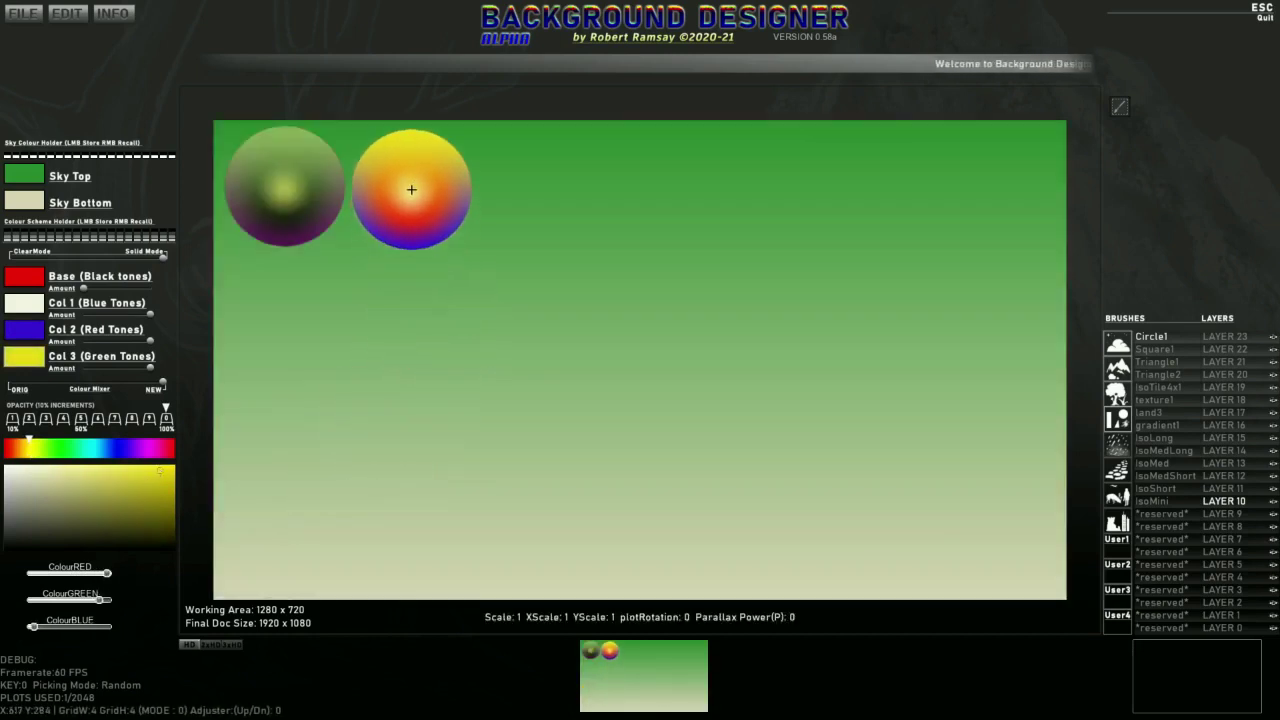
# Step: Set the Colour Mixer fully to ORIG so the brush uses its original colours
pyautogui.moveTo(30, 298)
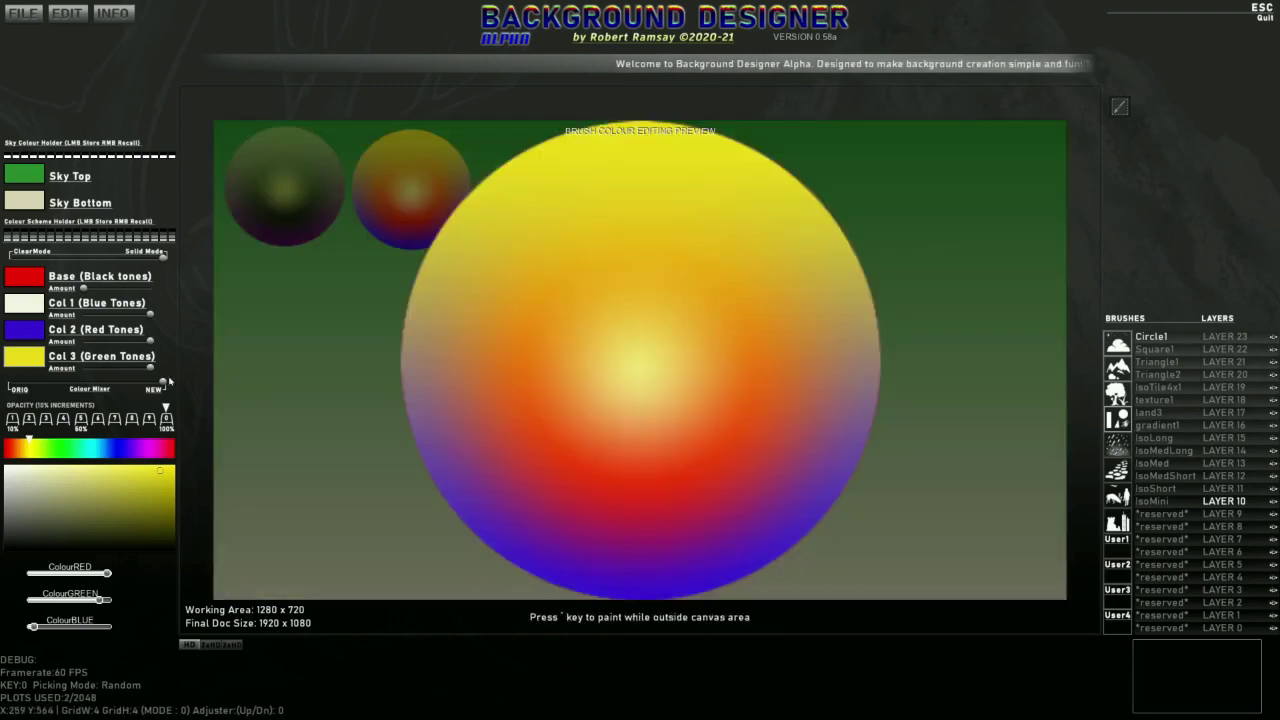
pyautogui.moveTo(165, 386)
pyautogui.moveTo(141, 385); pyautogui.dragTo(10, 386)
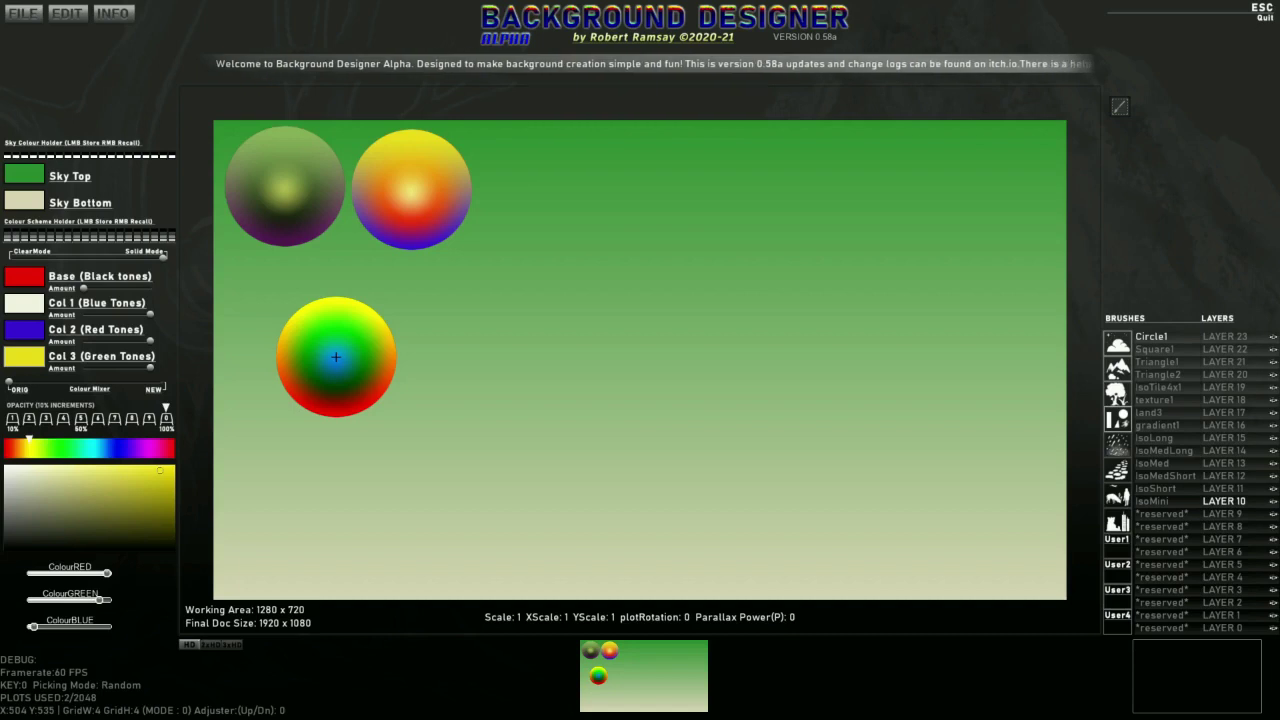
# Step: Place an original-coloured circle below the first two, and set the brush to Clear Mode with Col 1, Col 2 and Col 3 amounts at minimum
pyautogui.click(336, 357)
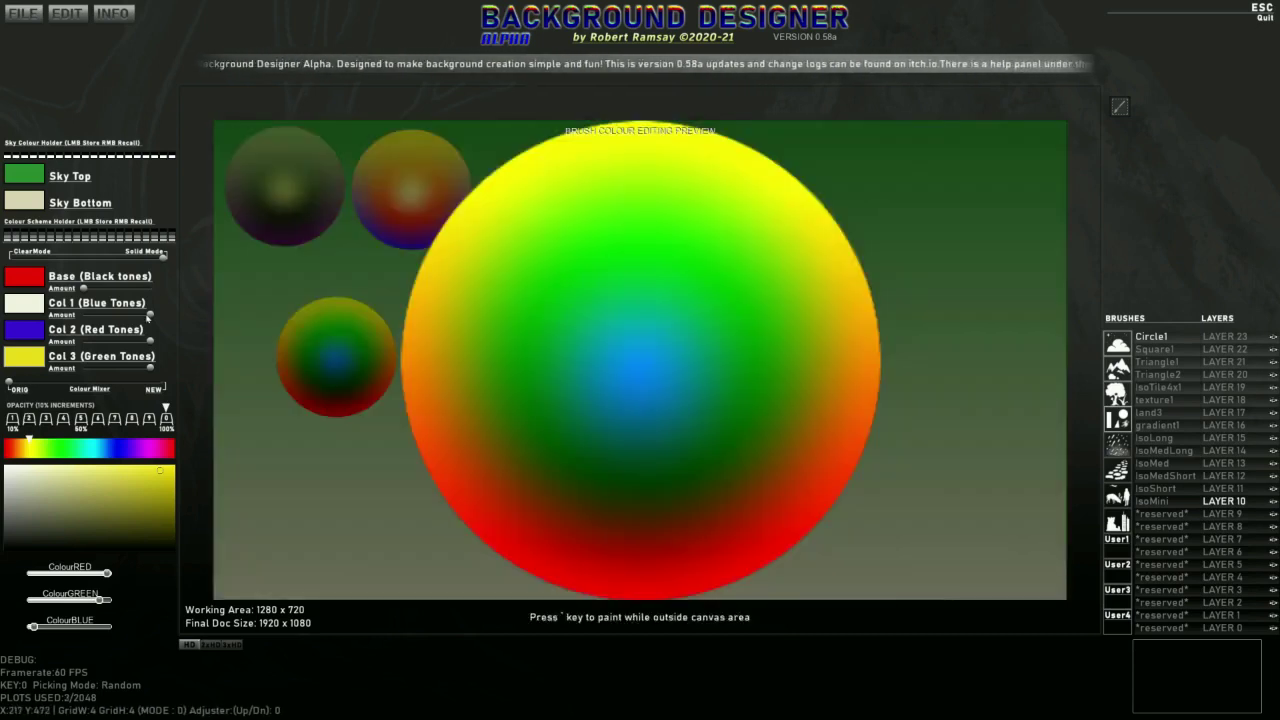
pyautogui.moveTo(82, 321); pyautogui.dragTo(79, 322)
pyautogui.moveTo(150, 342); pyautogui.dragTo(79, 343)
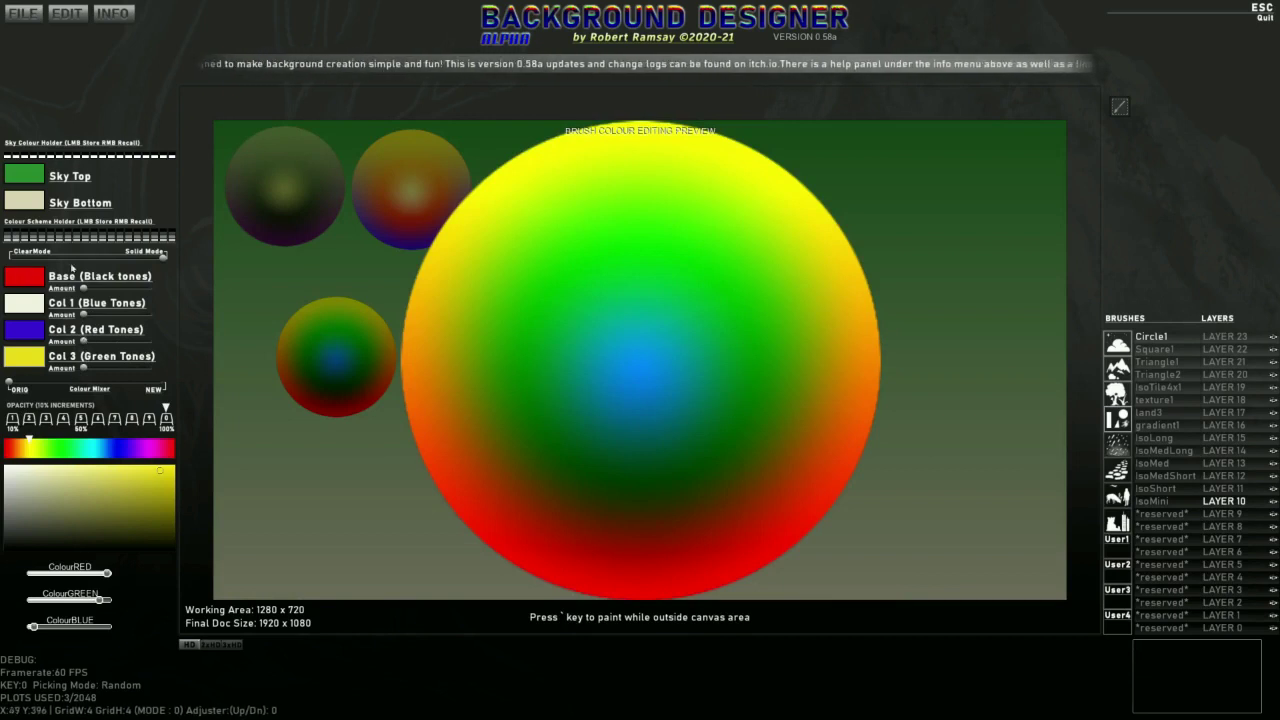
pyautogui.moveTo(160, 257); pyautogui.dragTo(11, 259)
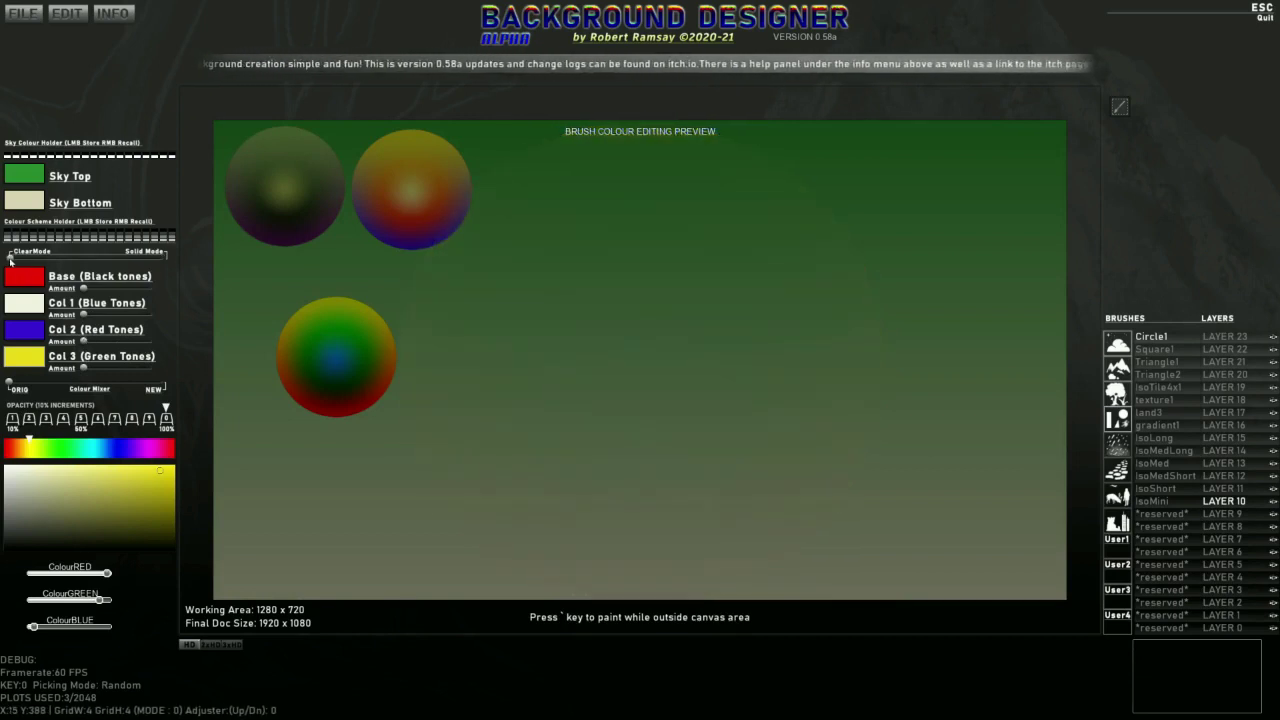
# Step: Raise the Base amount to maximum with the Colour Mixer fully at NEW, and place a solid red circle at the end of the upper row
pyautogui.moveTo(84, 288); pyautogui.dragTo(153, 289)
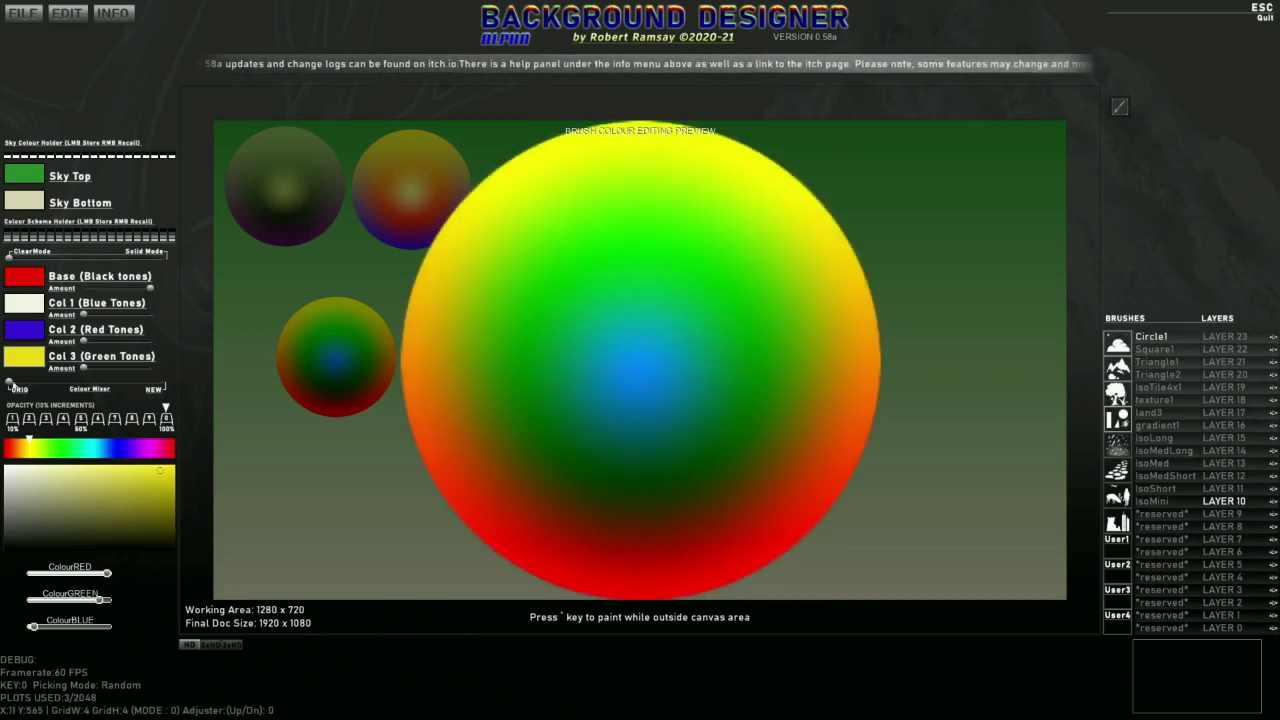
pyautogui.moveTo(11, 385); pyautogui.dragTo(165, 386)
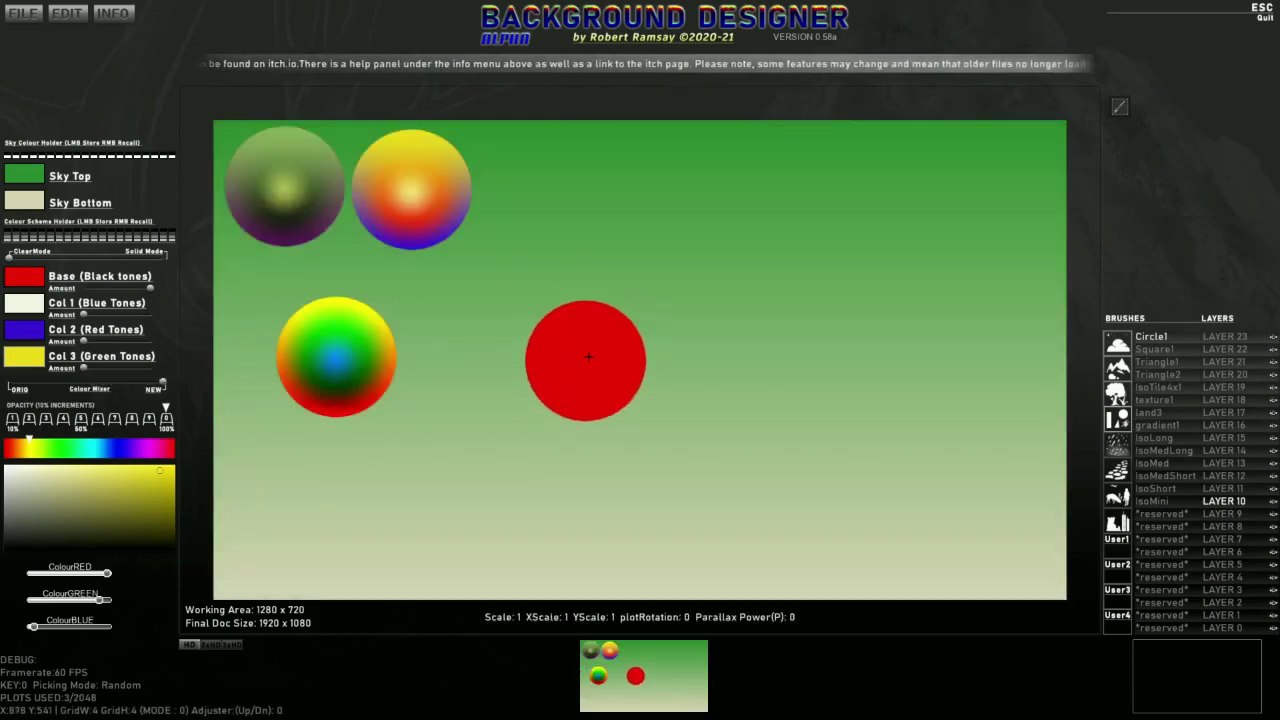
pyautogui.click(560, 195)
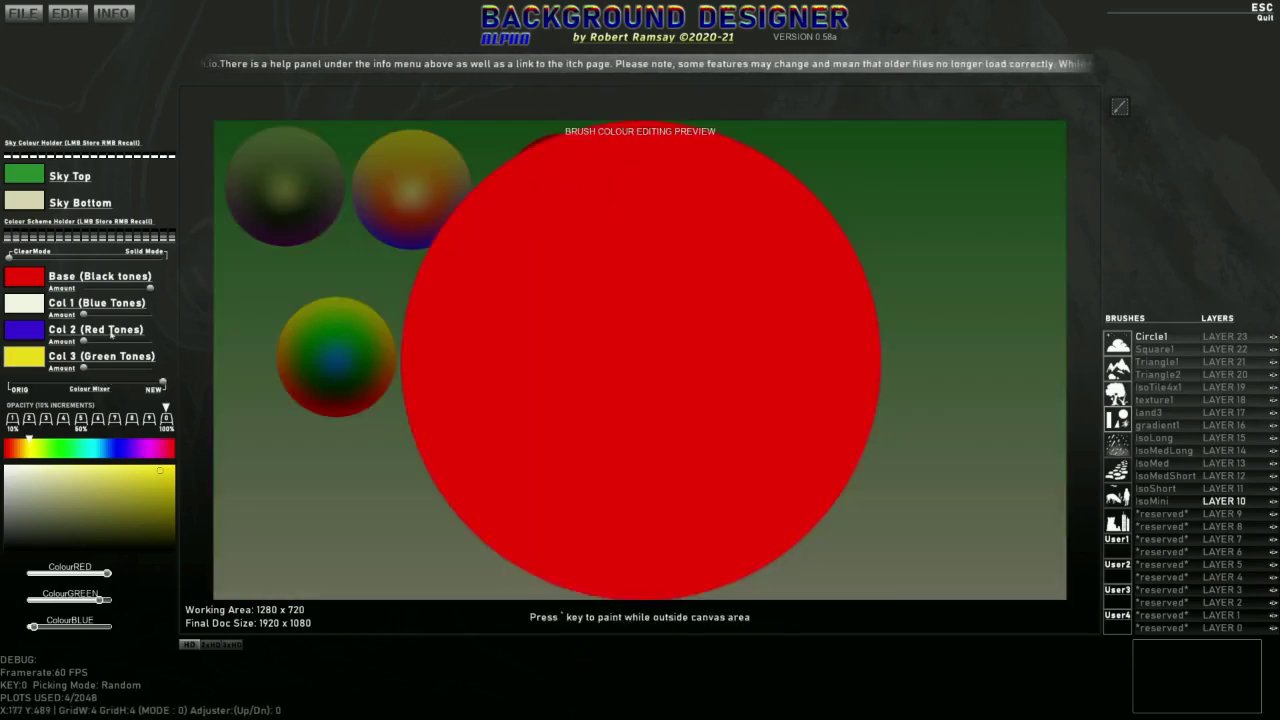
# Step: Raise the Col 1 (Blue Tones) amount to maximum and place a red circle with an off-white centre below the solid red one
pyautogui.moveTo(90, 314); pyautogui.dragTo(152, 316)
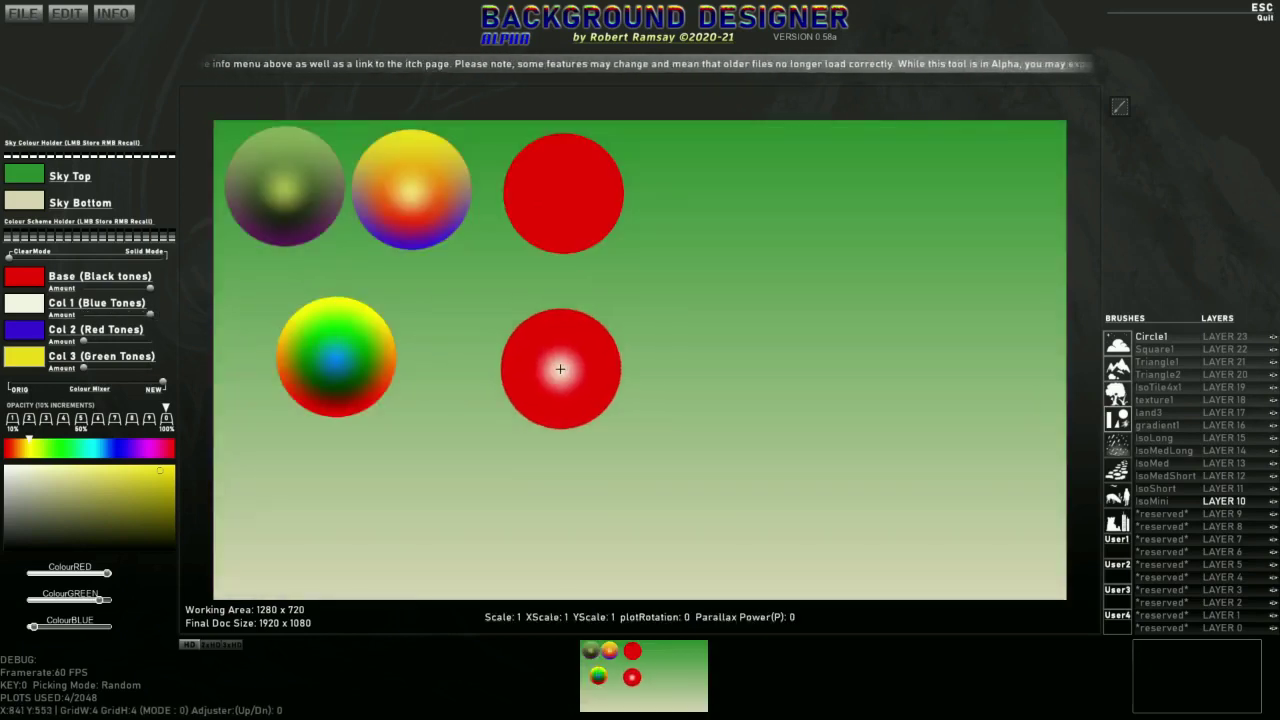
pyautogui.click(558, 363)
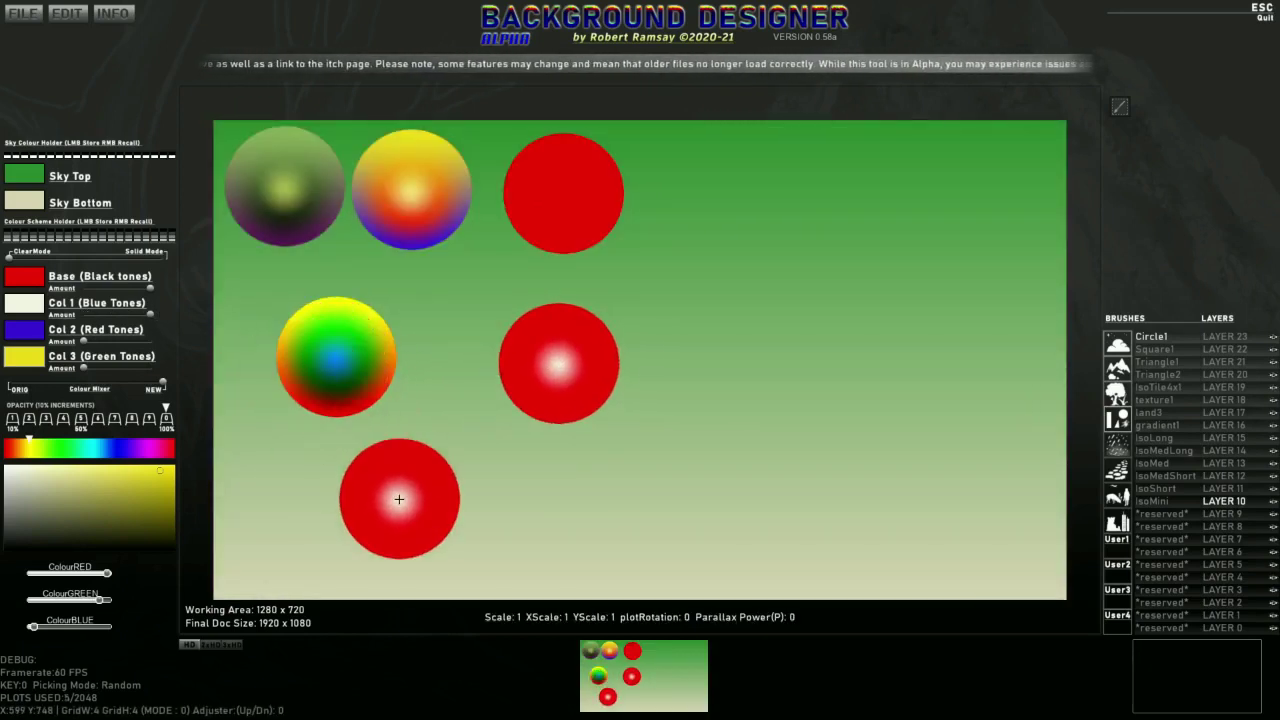
# Step: Raise the Col 2 (Red Tones) amount to maximum to preview a blue rim on the brush
pyautogui.press('b')
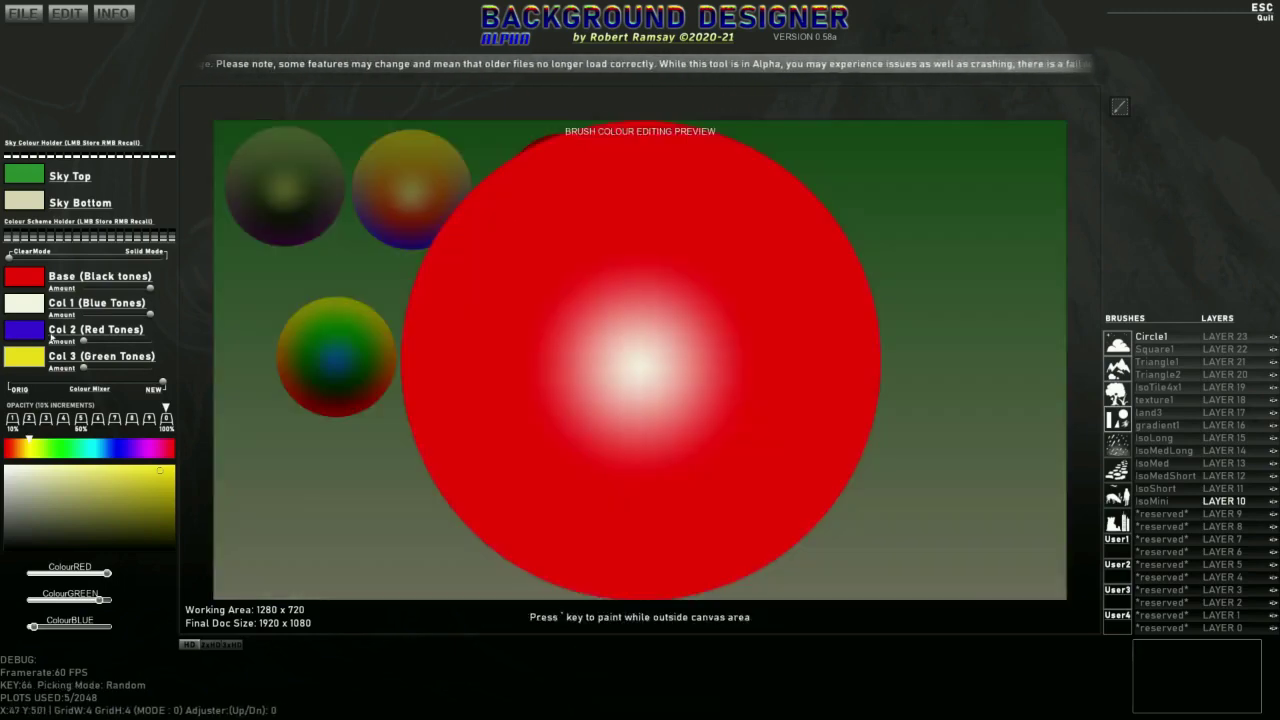
pyautogui.moveTo(93, 343); pyautogui.dragTo(152, 346)
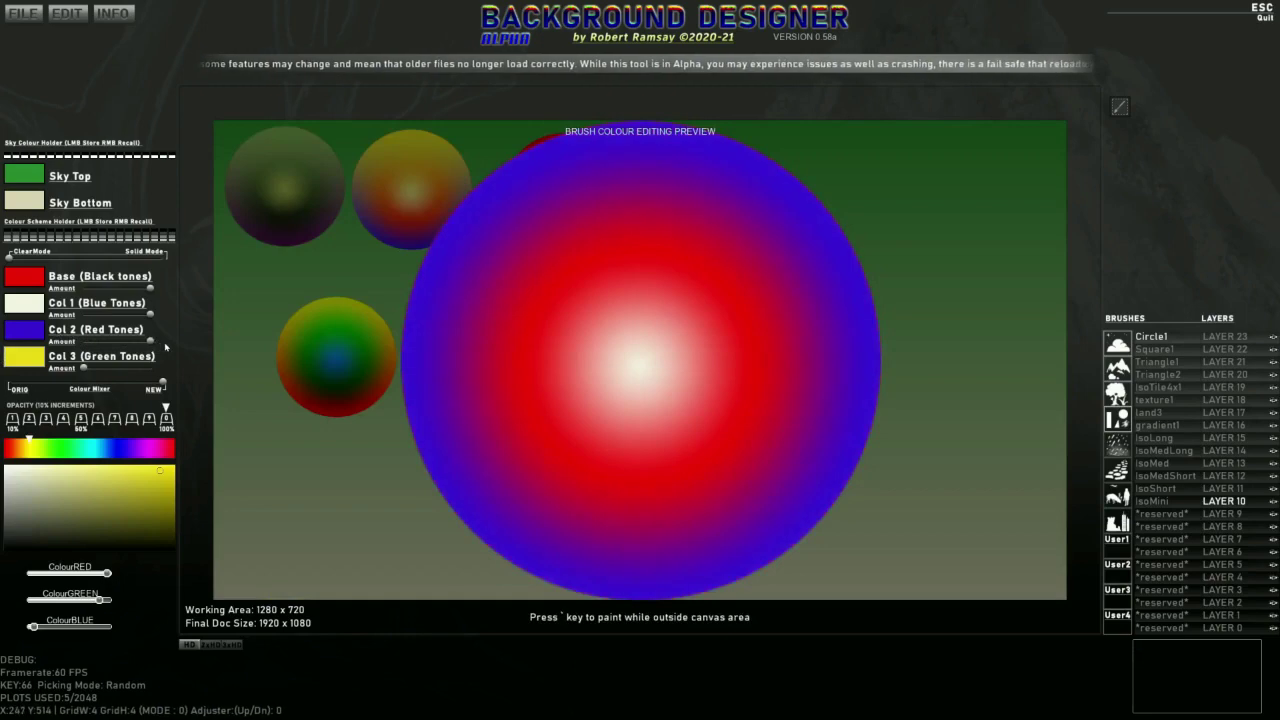
pyautogui.press('b')
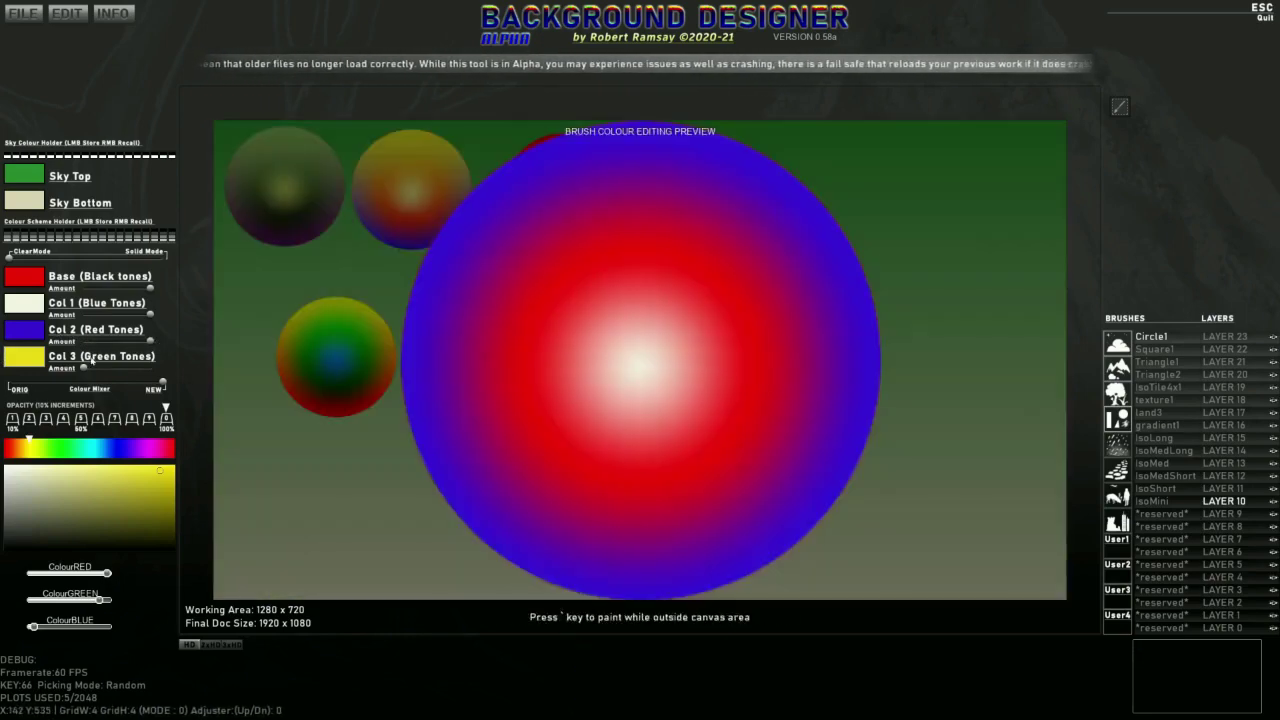
# Step: Keep only the Col 3 (Green Tones) amount at maximum, all others at minimum, and place a fading yellow circle beside the solid red one
pyautogui.moveTo(85, 369); pyautogui.dragTo(80, 342)
pyautogui.moveTo(150, 315); pyautogui.dragTo(53, 316)
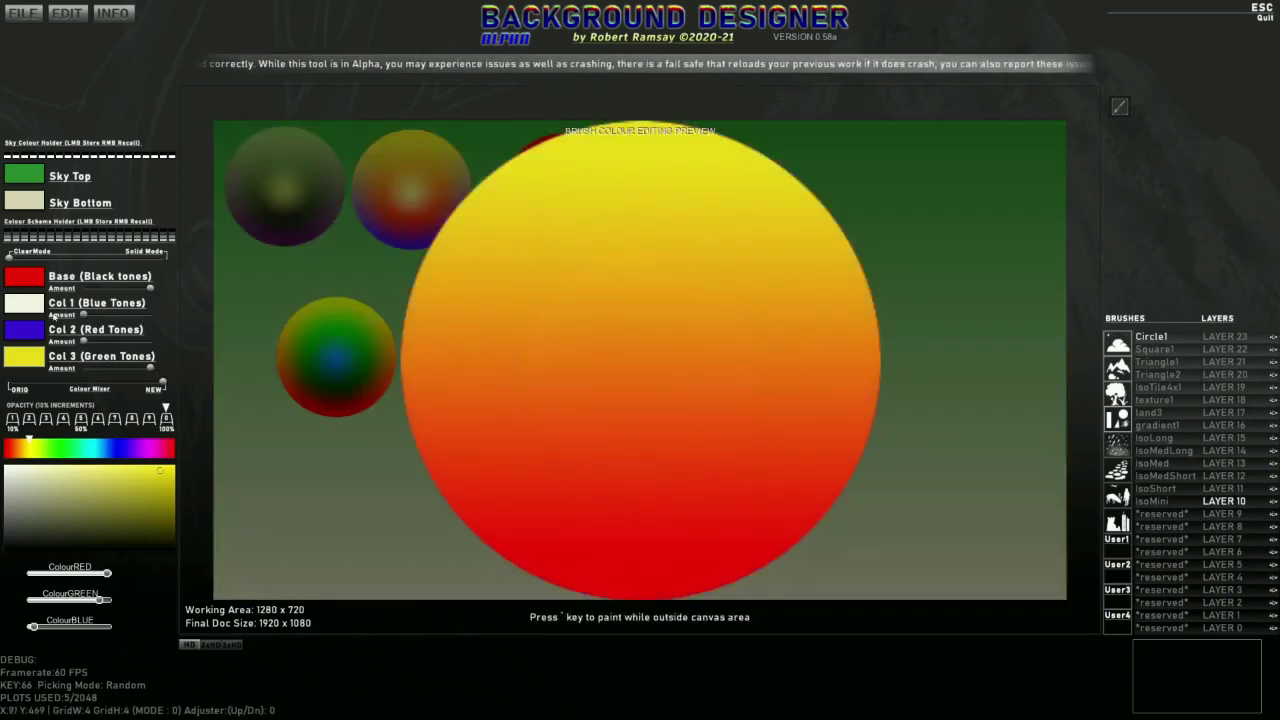
pyautogui.moveTo(148, 289); pyautogui.dragTo(52, 290)
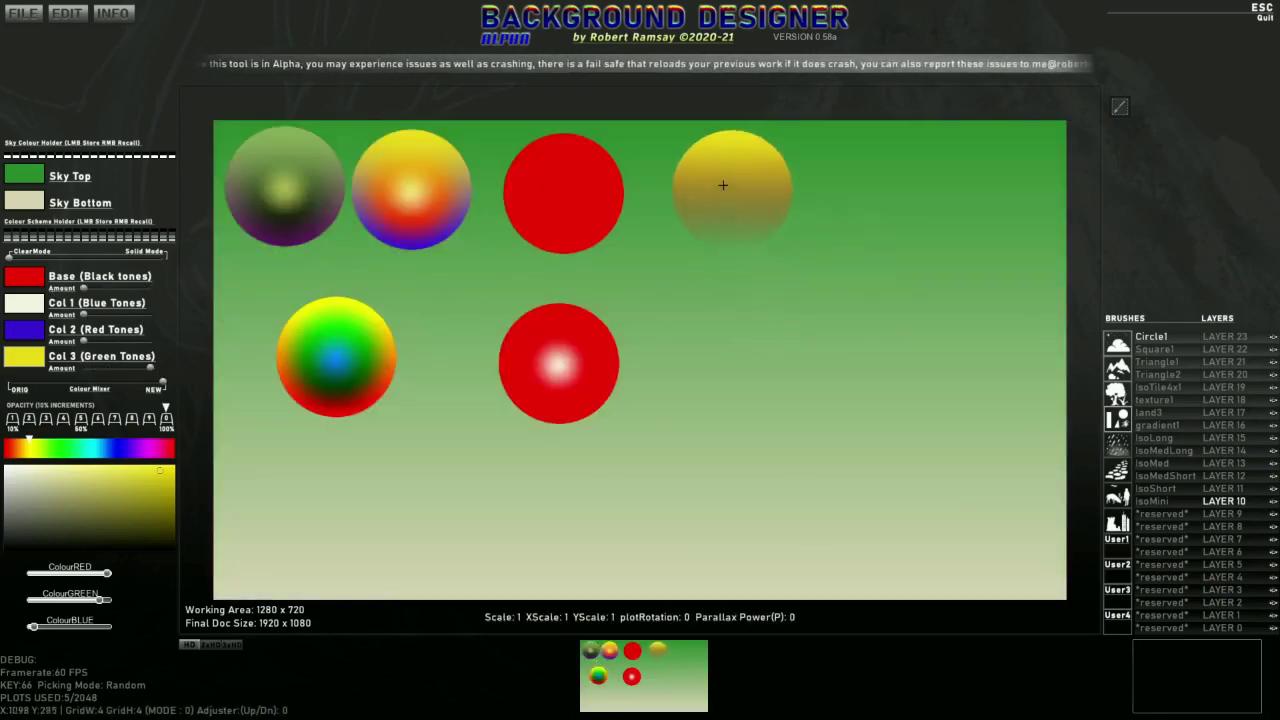
pyautogui.moveTo(7, 256)
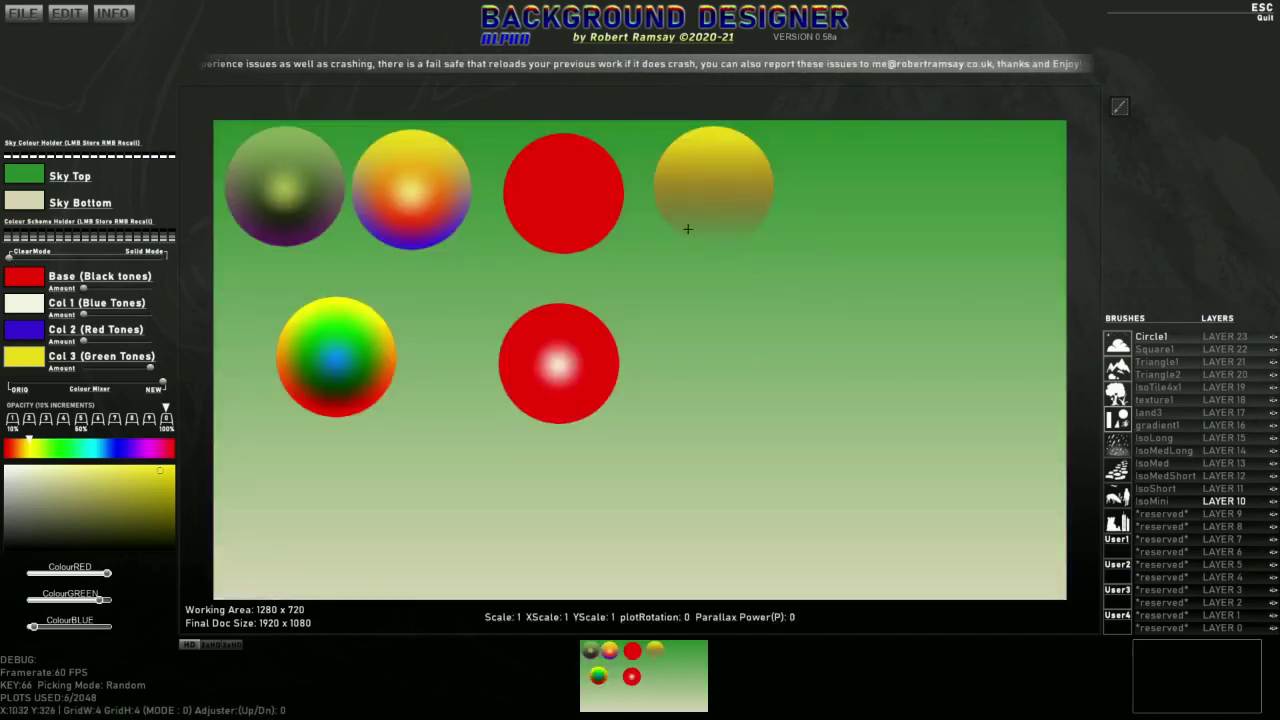
# Step: Raise the Base (Black tones) amount to maximum and place a yellow-to-red circle at the end of the upper row
pyautogui.moveTo(77, 259)
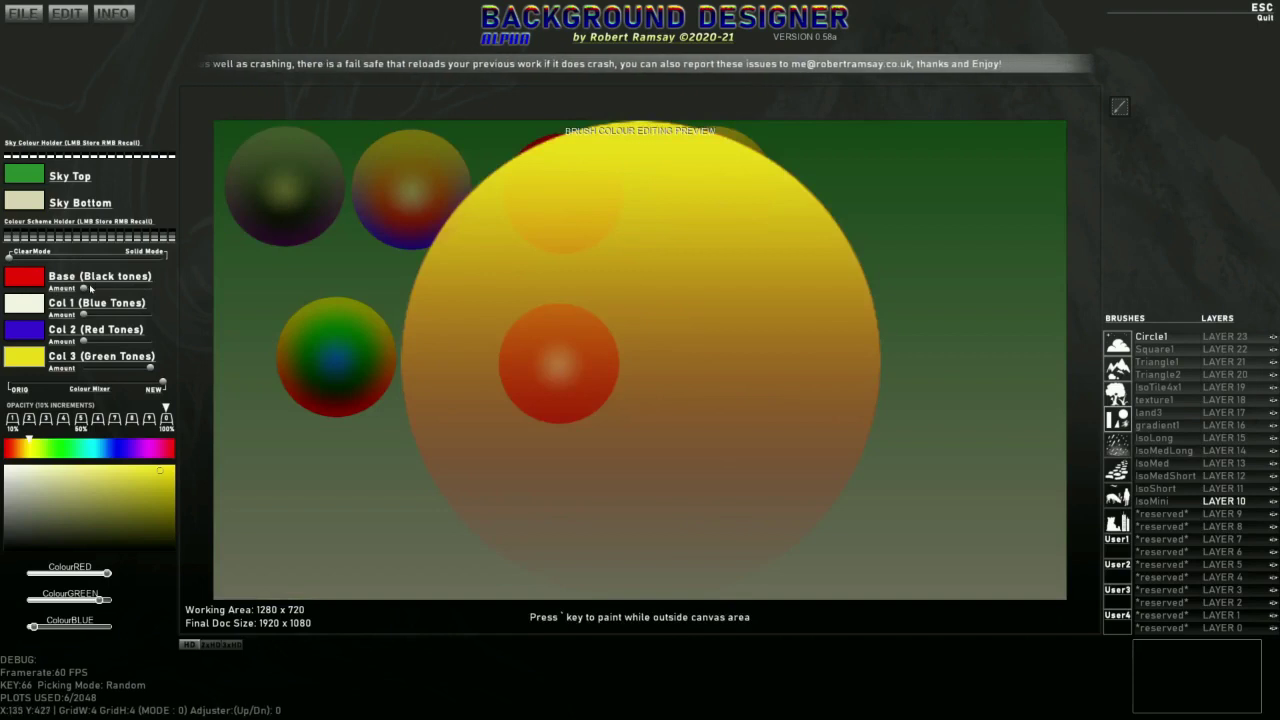
pyautogui.moveTo(88, 288); pyautogui.dragTo(150, 288)
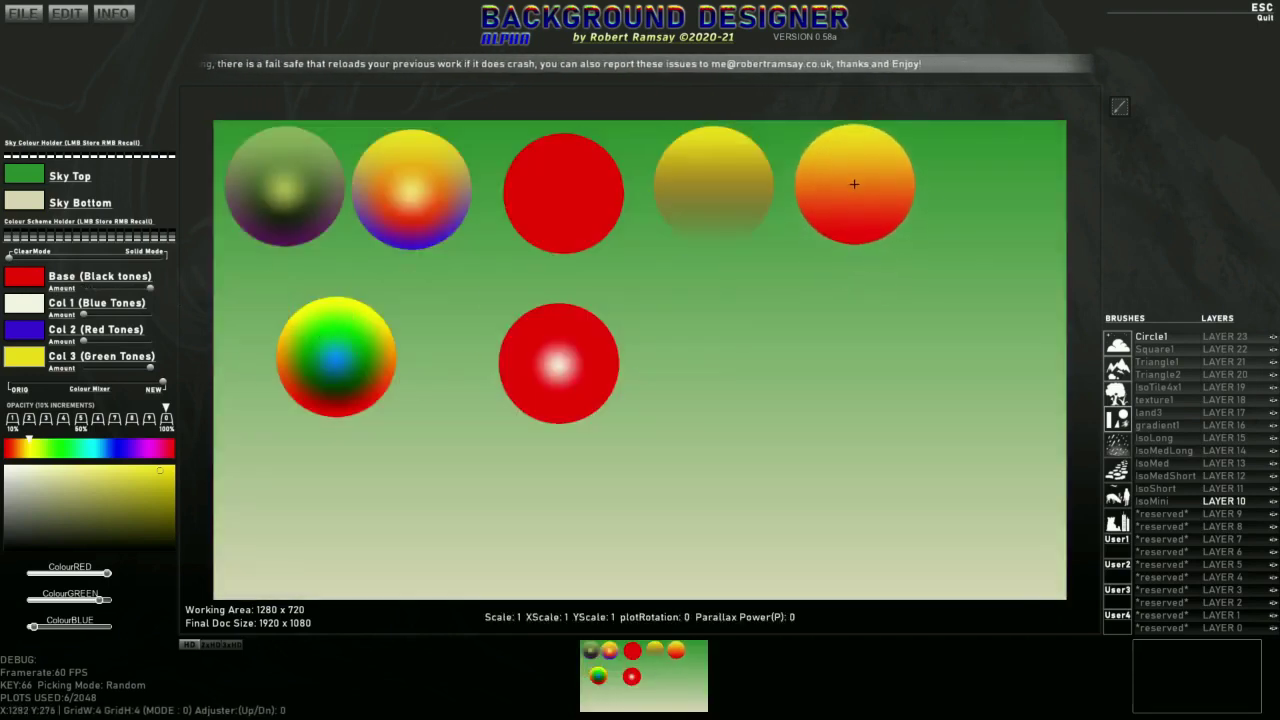
pyautogui.click(854, 184)
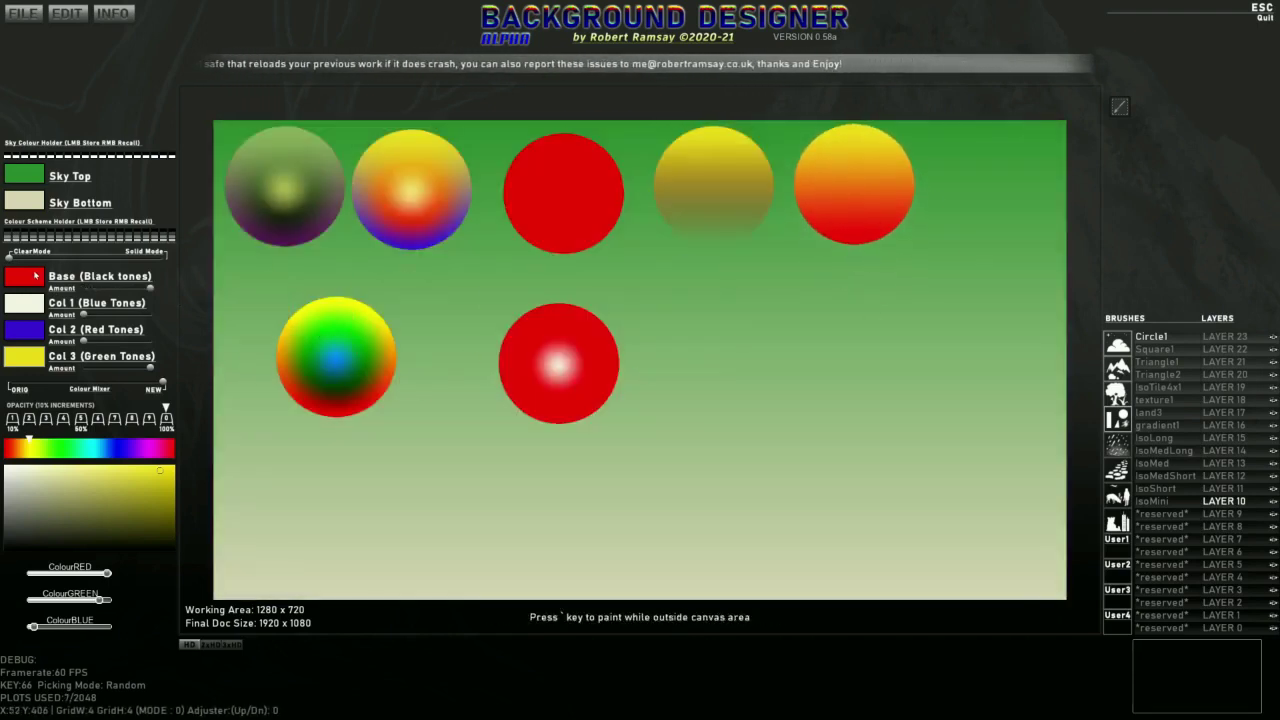
# Step: Set the brush fully to Solid Mode with all four colour amounts at maximum, and place a circle beside the one with the off-white centre
pyautogui.moveTo(10, 258); pyautogui.dragTo(183, 257)
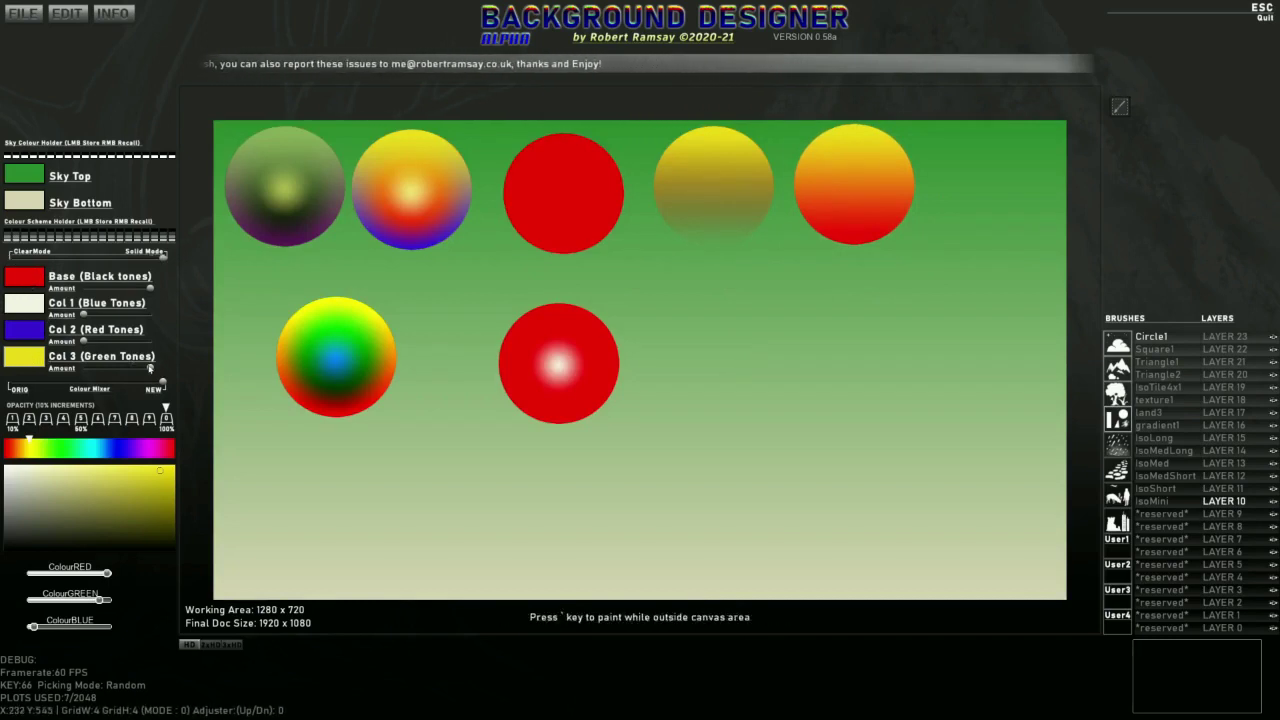
pyautogui.moveTo(150, 368)
pyautogui.mouseDown()
pyautogui.moveTo(126, 369)
pyautogui.moveTo(158, 369)
pyautogui.mouseUp()
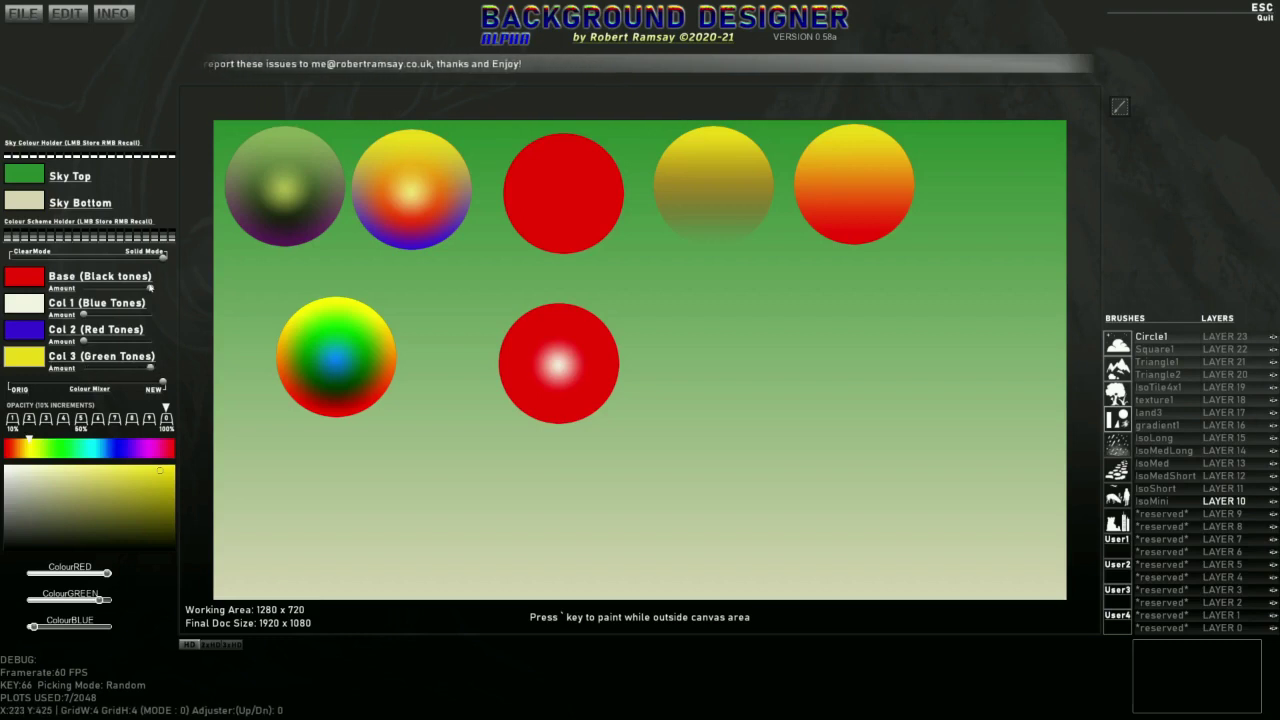
pyautogui.moveTo(150, 288)
pyautogui.mouseDown()
pyautogui.moveTo(94, 290)
pyautogui.moveTo(161, 296)
pyautogui.mouseUp()
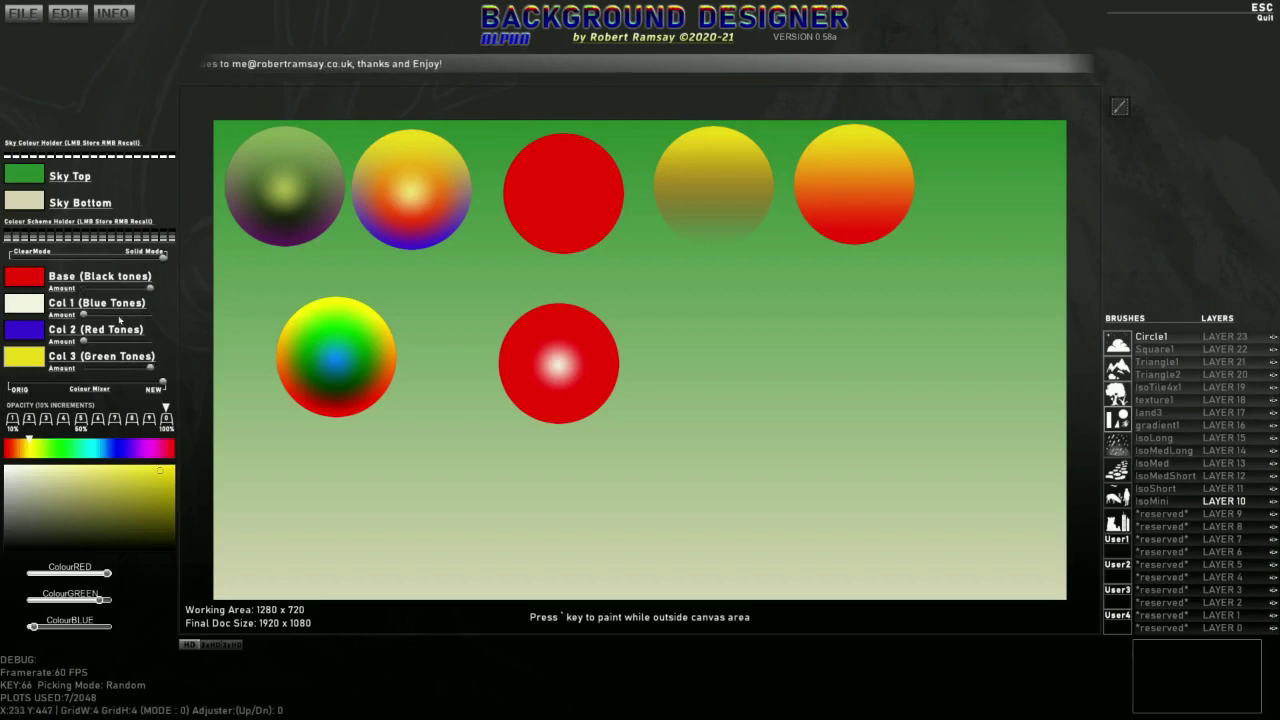
pyautogui.moveTo(84, 342); pyautogui.dragTo(152, 339)
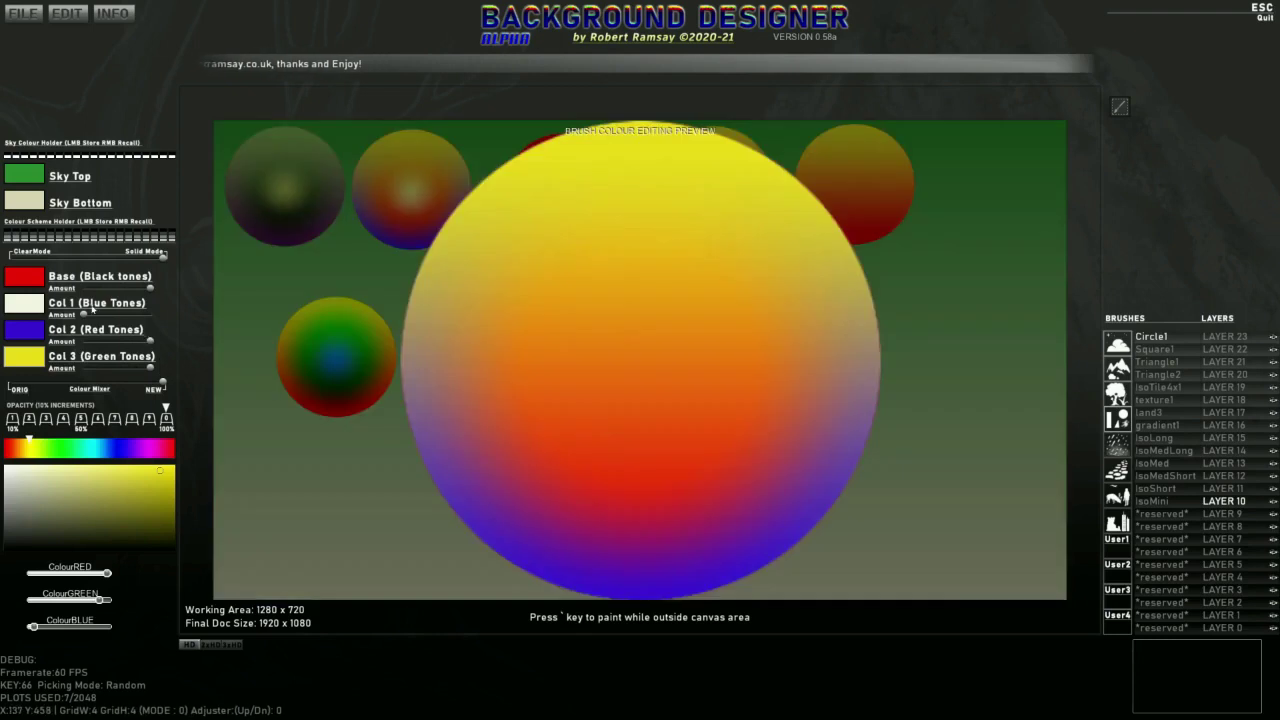
pyautogui.moveTo(86, 315); pyautogui.dragTo(169, 320)
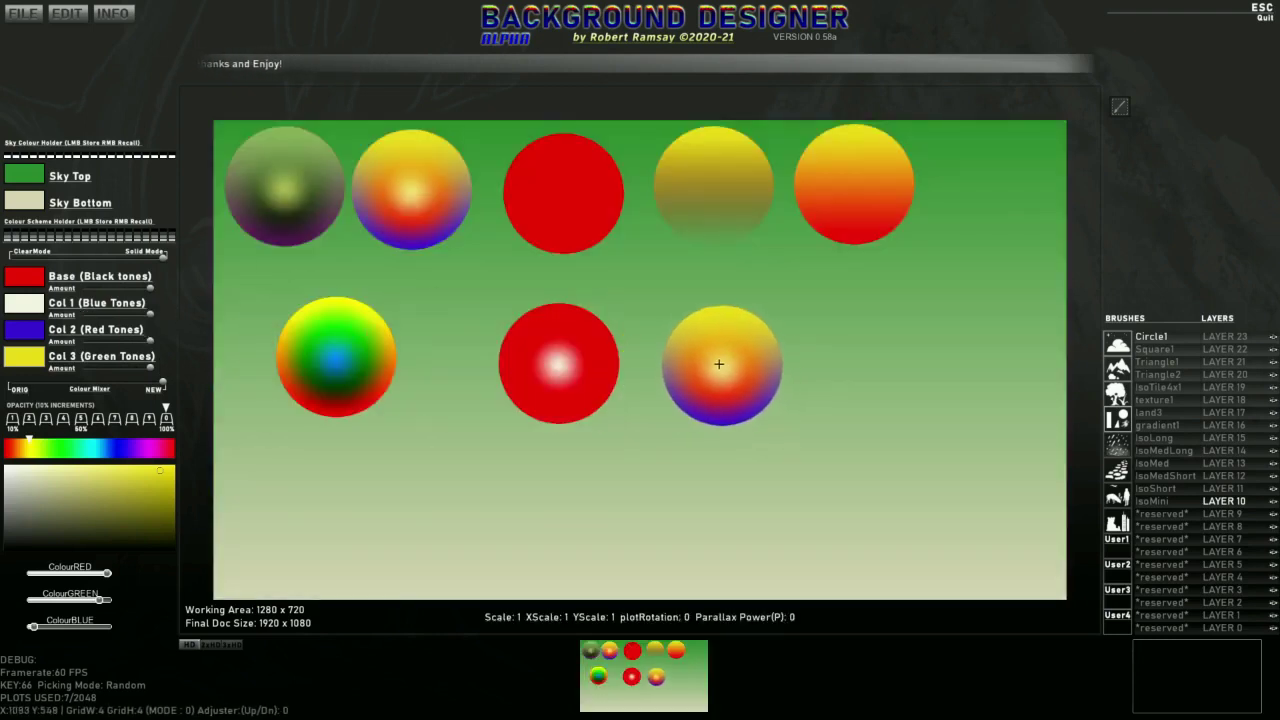
pyautogui.click(718, 363)
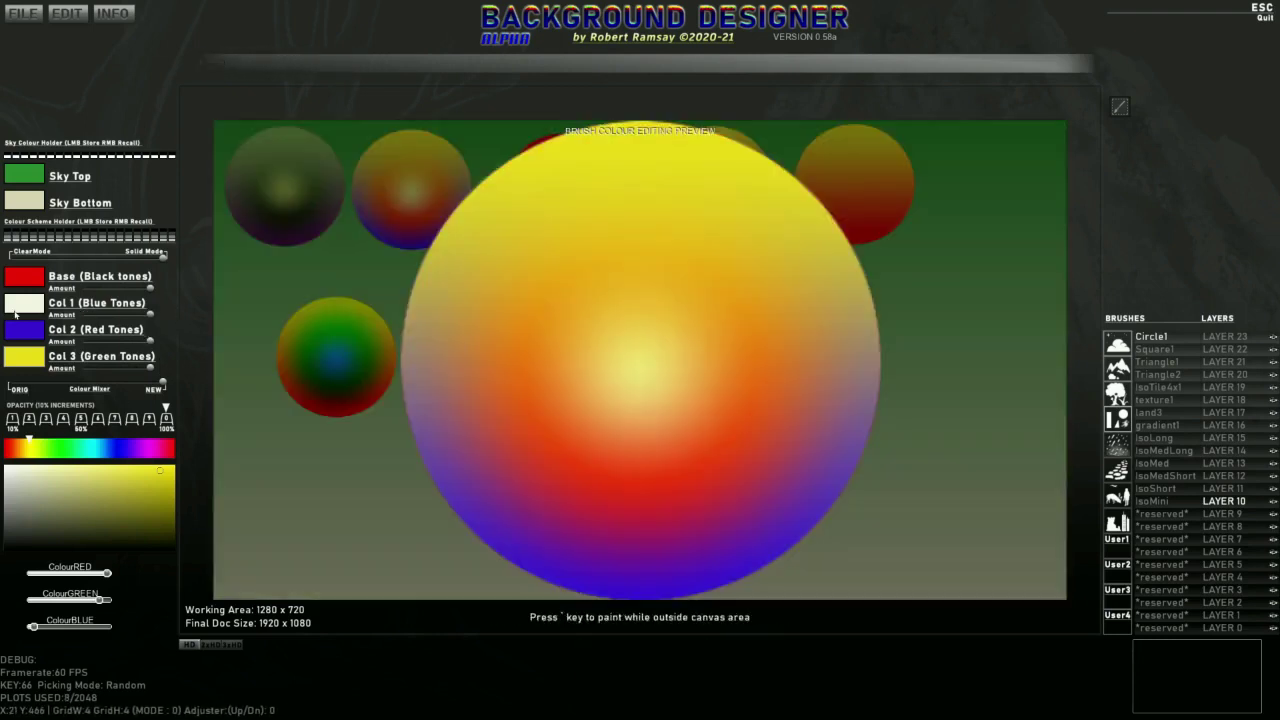
# Step: Set the brush's Col 2 (Red Tones) to light mint green and Col 3 (Green Tones) to a darker green
pyautogui.click(23, 336)
pyautogui.moveTo(93, 508); pyautogui.dragTo(97, 475)
pyautogui.click(62, 447)
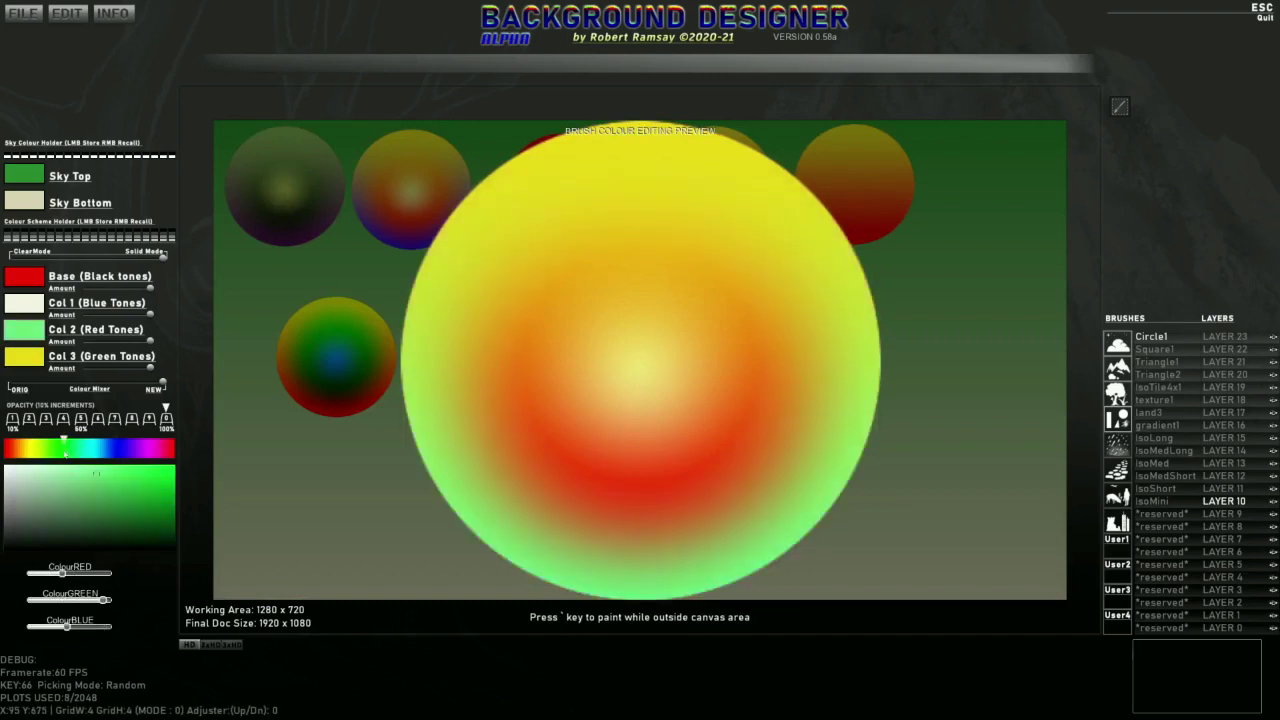
pyautogui.click(29, 364)
pyautogui.click(54, 440)
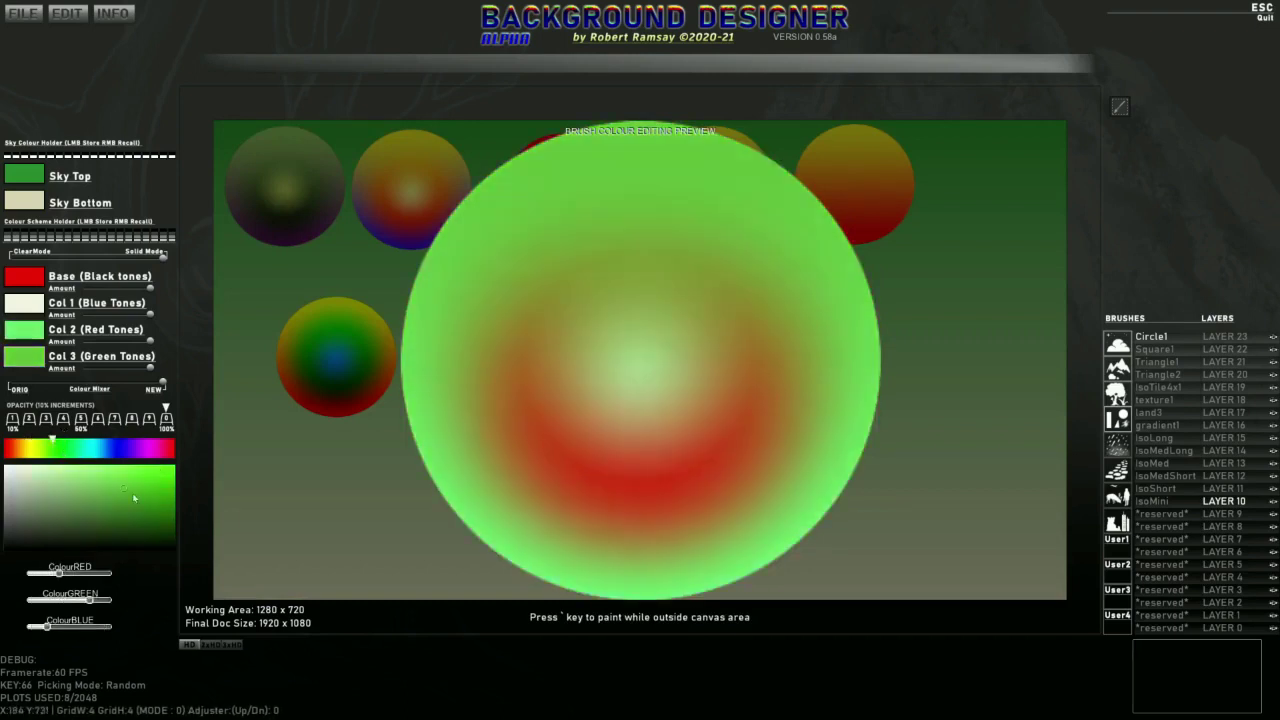
# Step: Set the brush's Col 1 (Blue Tones) to bright green and its Base (Black tones) to dark green
pyautogui.click(14, 299)
pyautogui.click(58, 445)
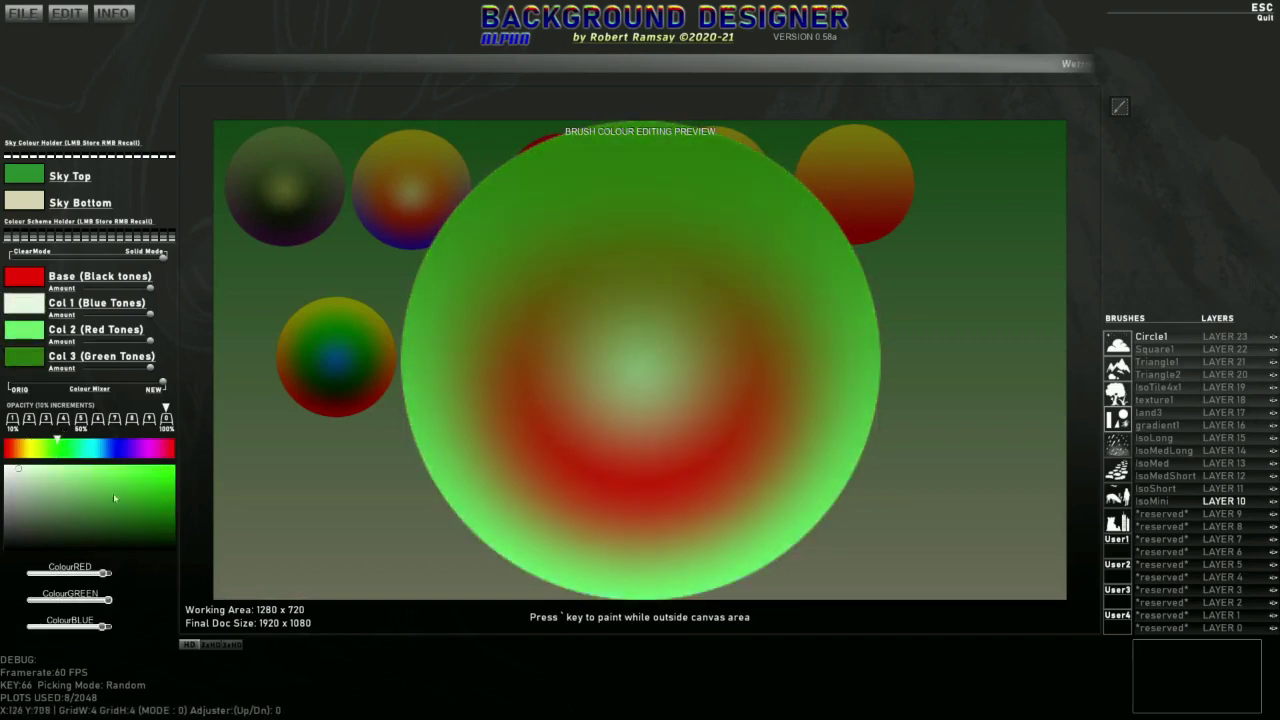
pyautogui.moveTo(115, 498); pyautogui.dragTo(144, 522)
pyautogui.click(18, 281)
pyautogui.click(51, 449)
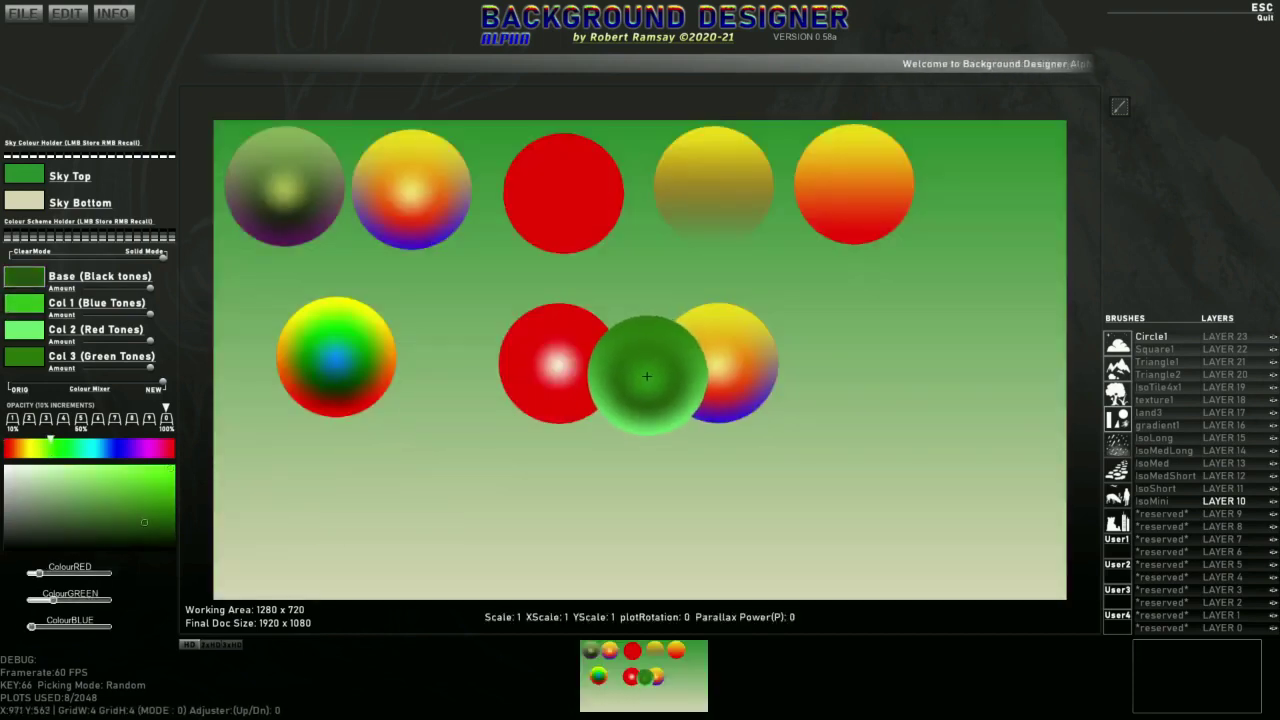
# Step: Clear all placed circles from the canvas and flip the brush vertically to a YScale of -1
pyautogui.press('BackSpace')
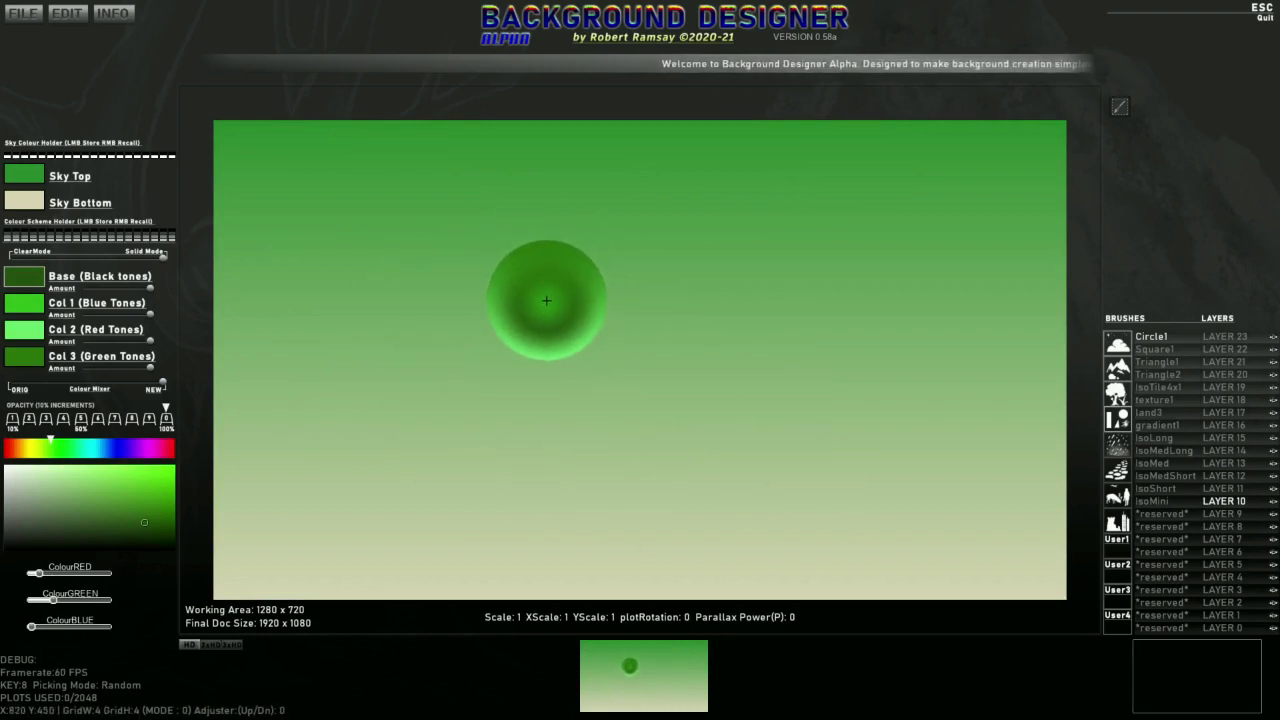
pyautogui.press('y')
pyautogui.press('y')
pyautogui.press('y')
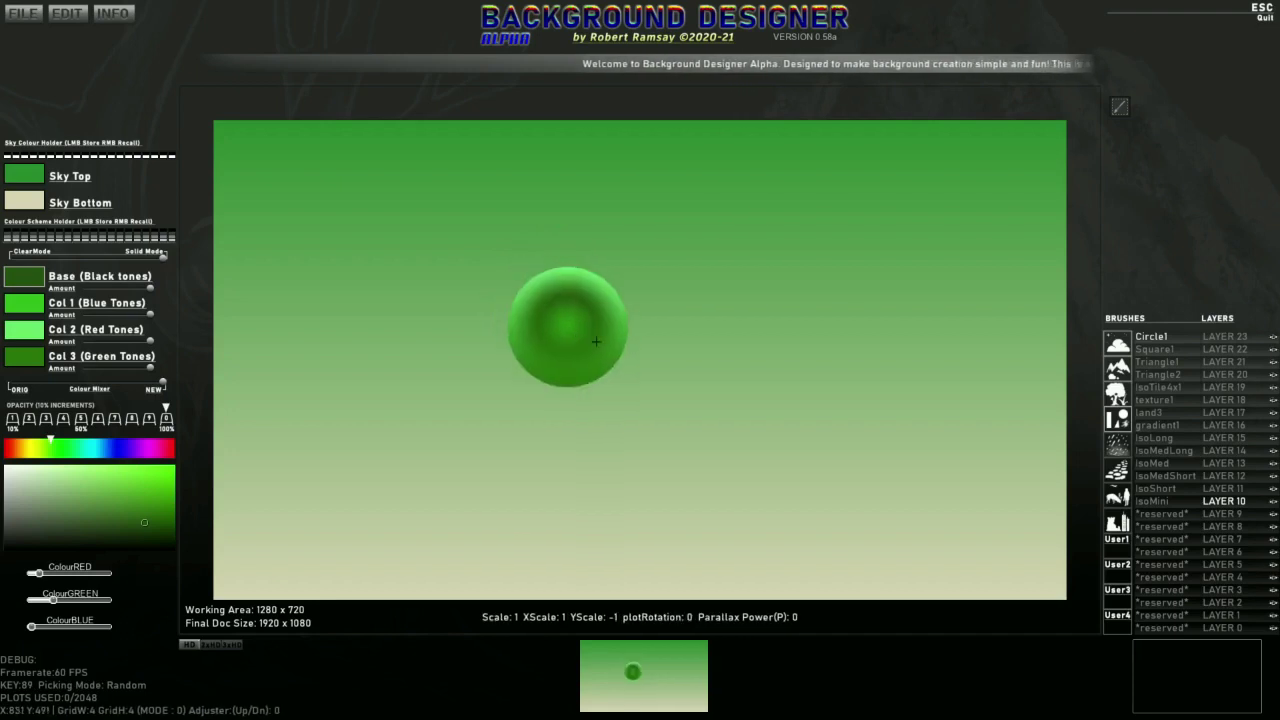
# Step: Reduce the circle brush's scale to 0.15
pyautogui.scroll(-10, 635, 355)
pyautogui.press('[')
pyautogui.press('[')
pyautogui.press('[')
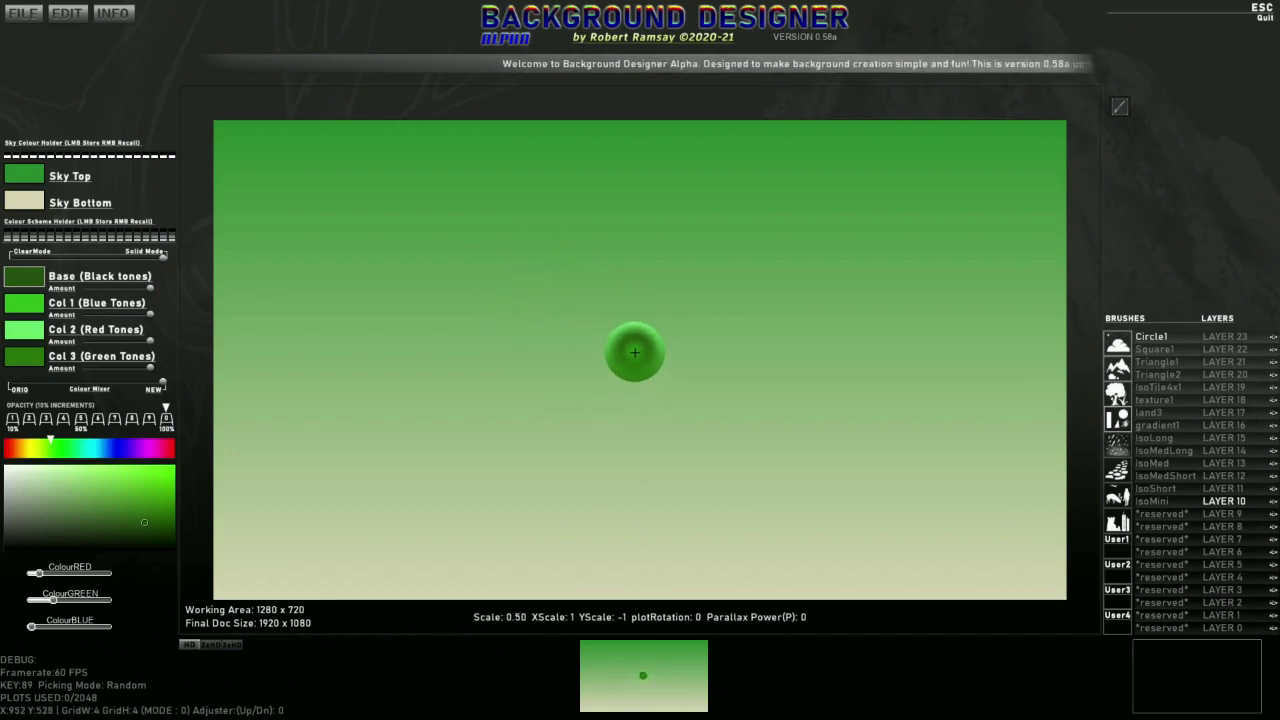
pyautogui.press('[')
pyautogui.press('[')
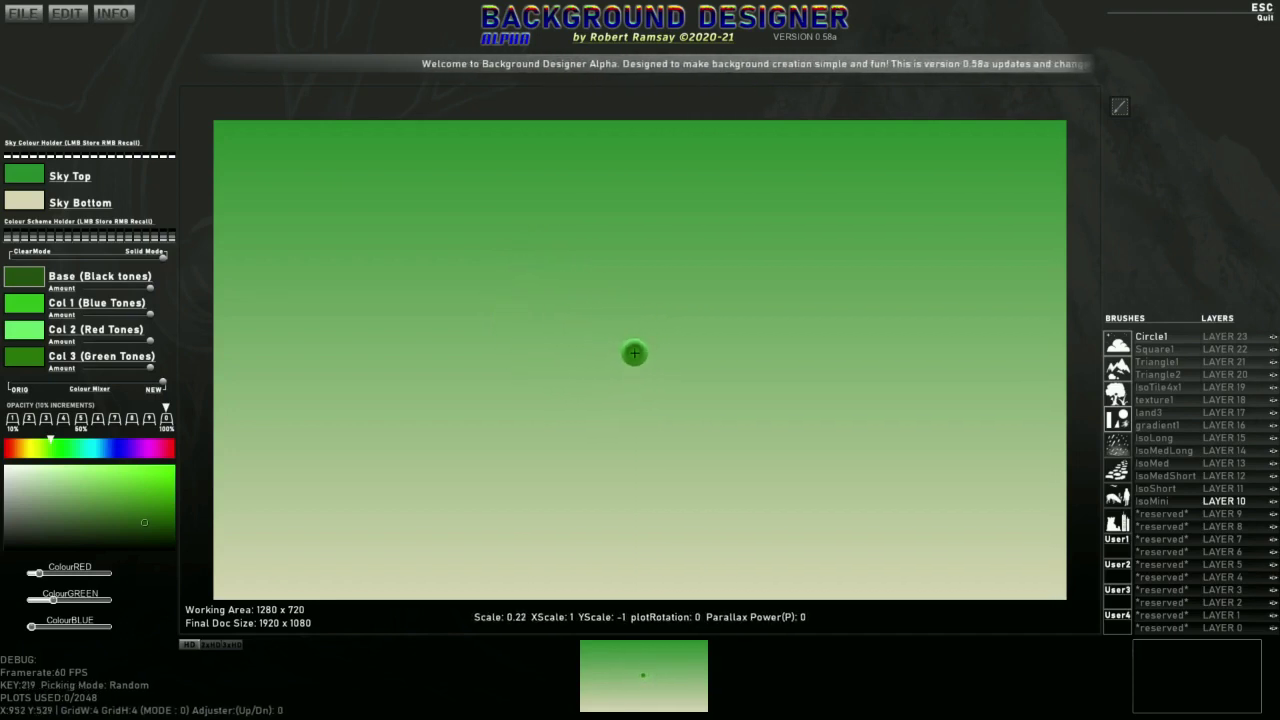
# Step: Place three circles at scale 0.15 as a small arch, and add a smaller circle at the arch's lower right end
pyautogui.click(588, 358)
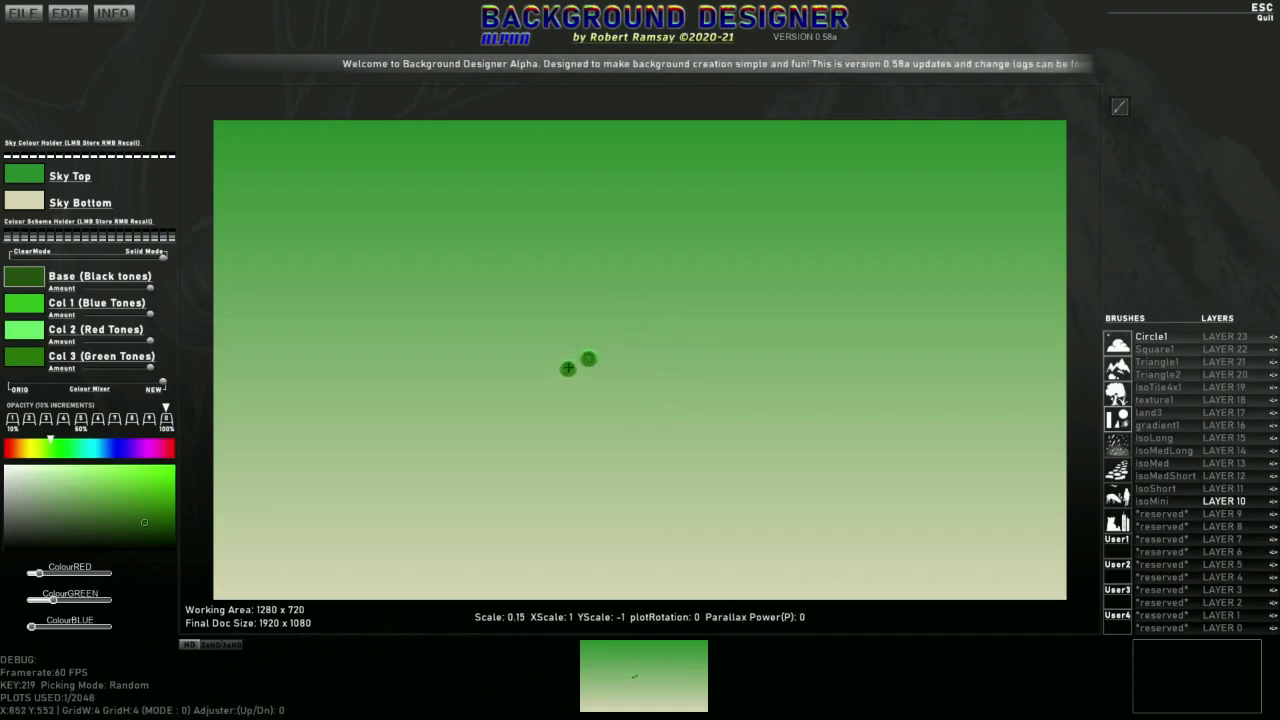
pyautogui.click(568, 367)
pyautogui.press('[')
pyautogui.press('[')
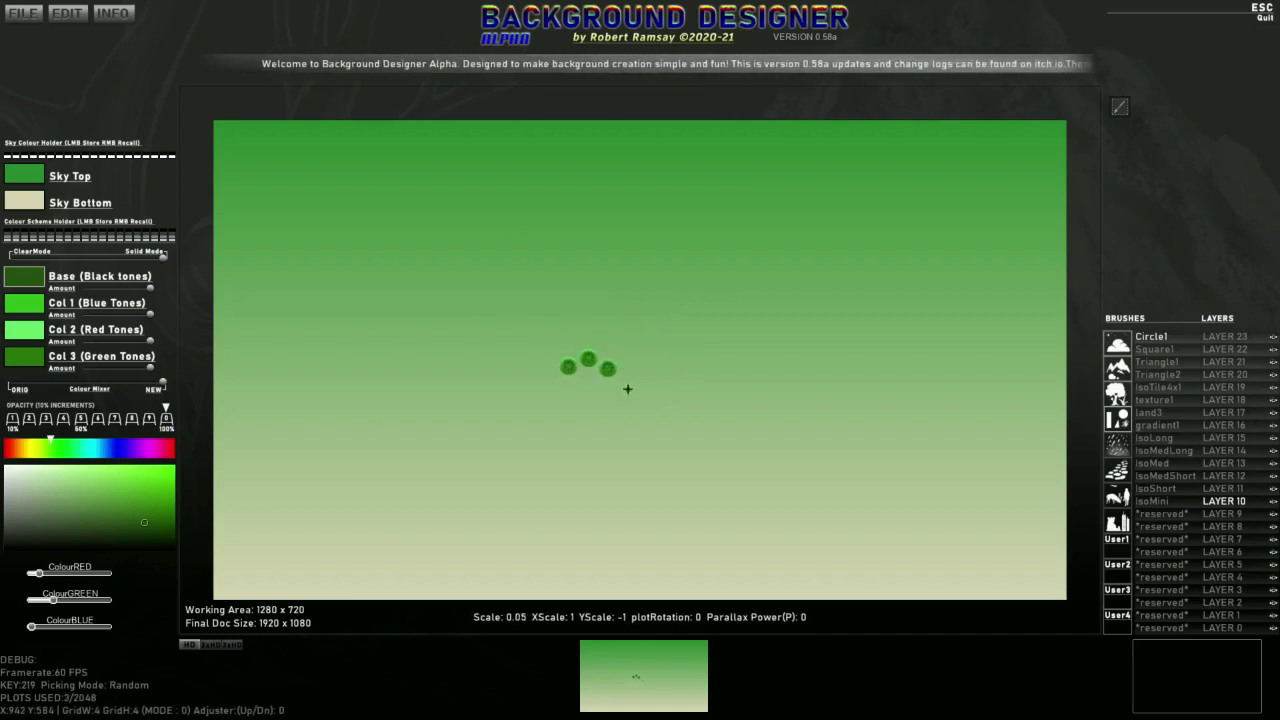
pyautogui.click(622, 378)
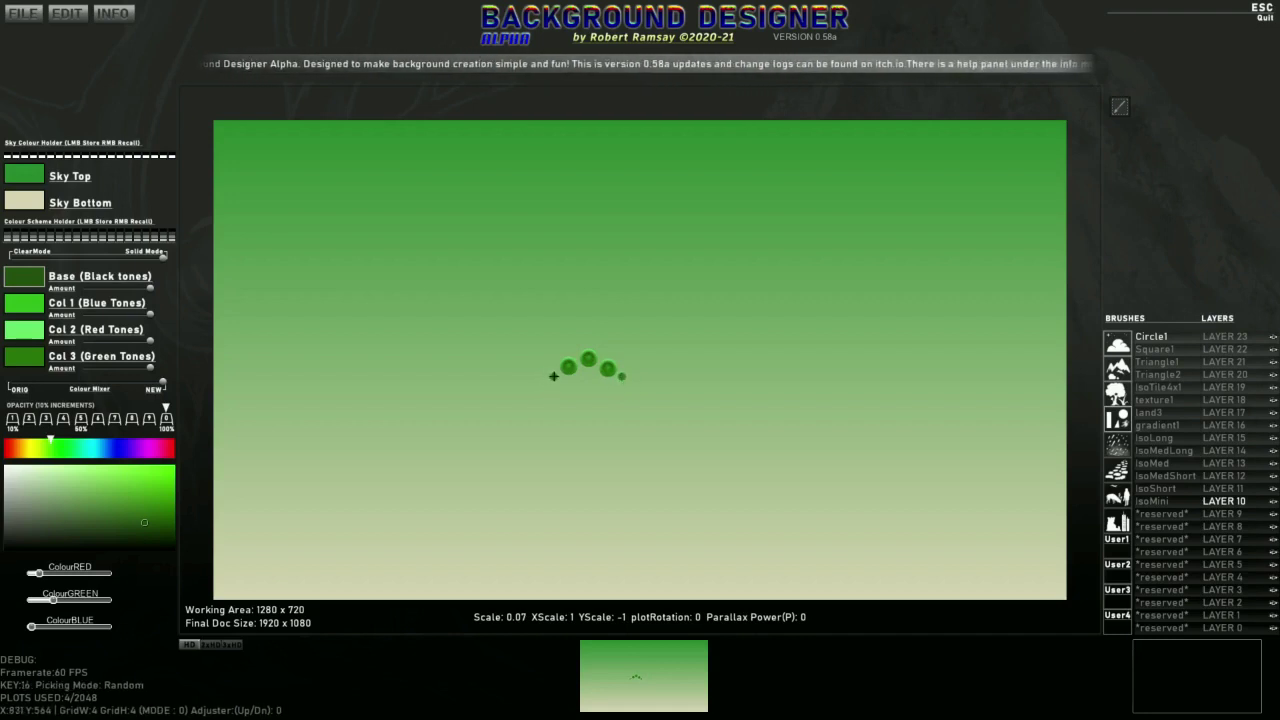
# Step: Set the circle brush's scale to 0.08 and place small circles around the arch's left end
pyautogui.press(']')
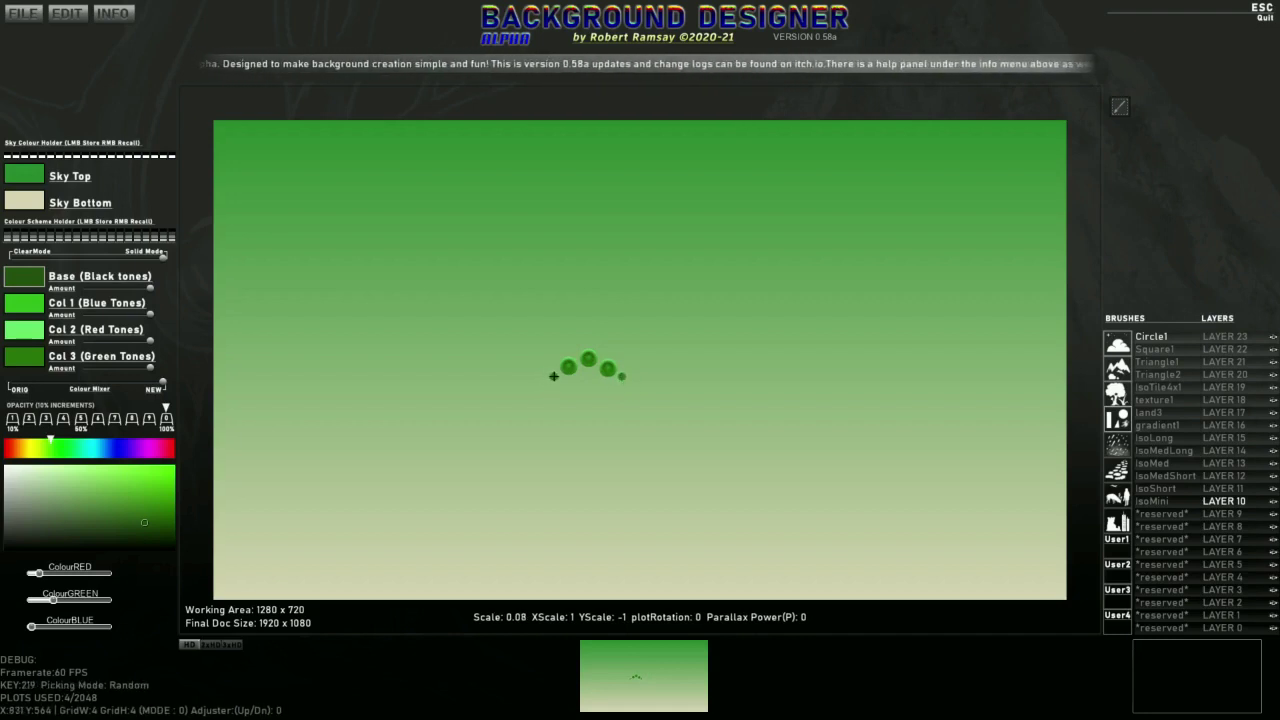
pyautogui.click(554, 373)
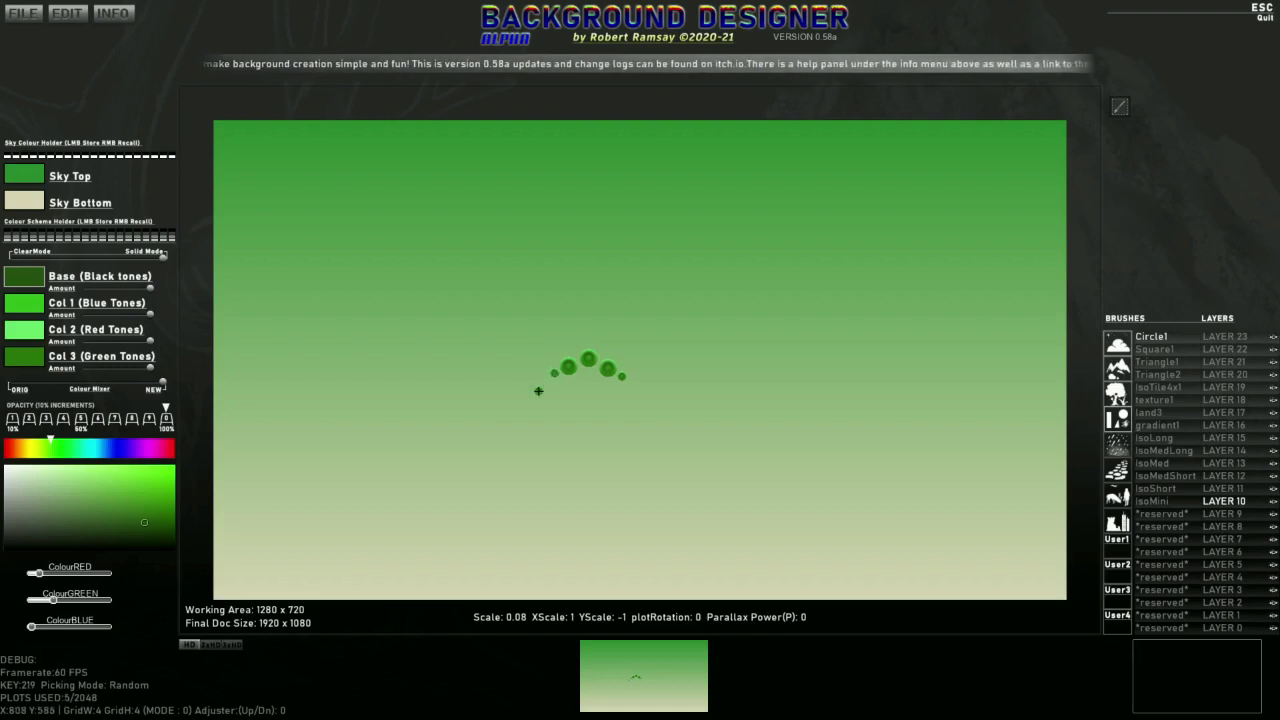
pyautogui.click(544, 380)
pyautogui.click(572, 415)
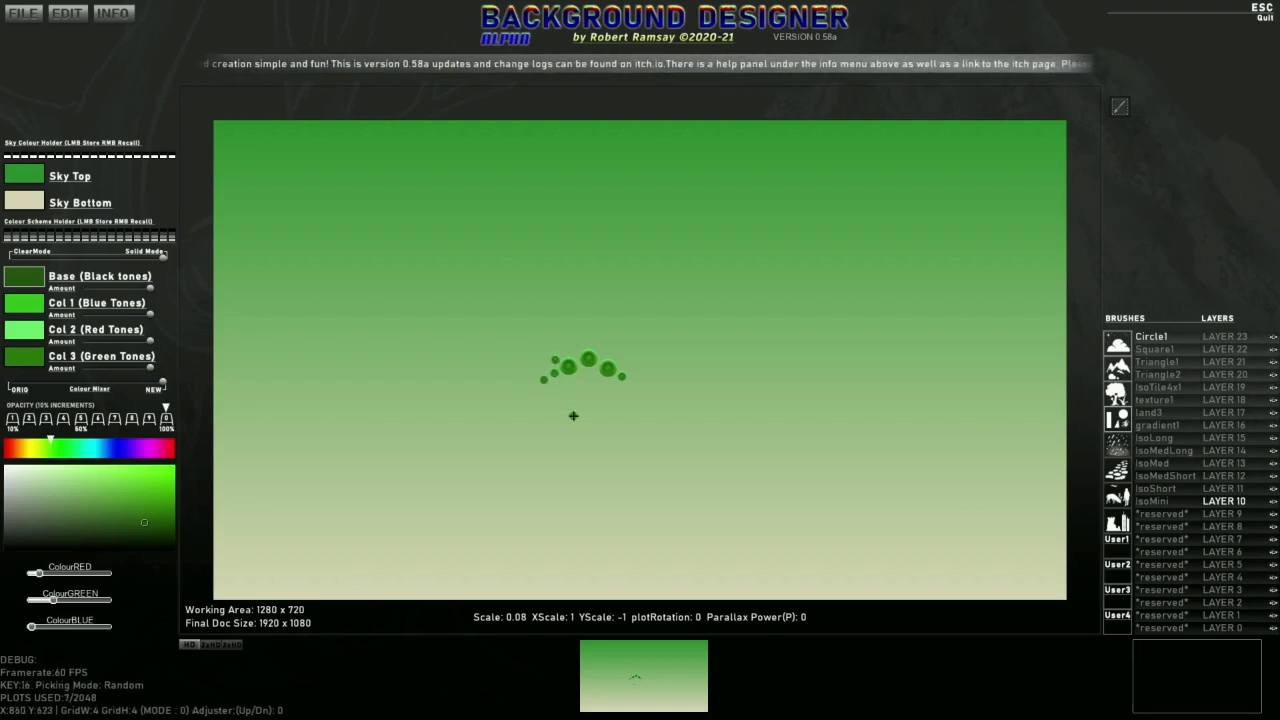
# Step: Set the circle brush's scale to 0.09 and place a circle on the upper left edge of the arch
pyautogui.press(']')
pyautogui.press('[')
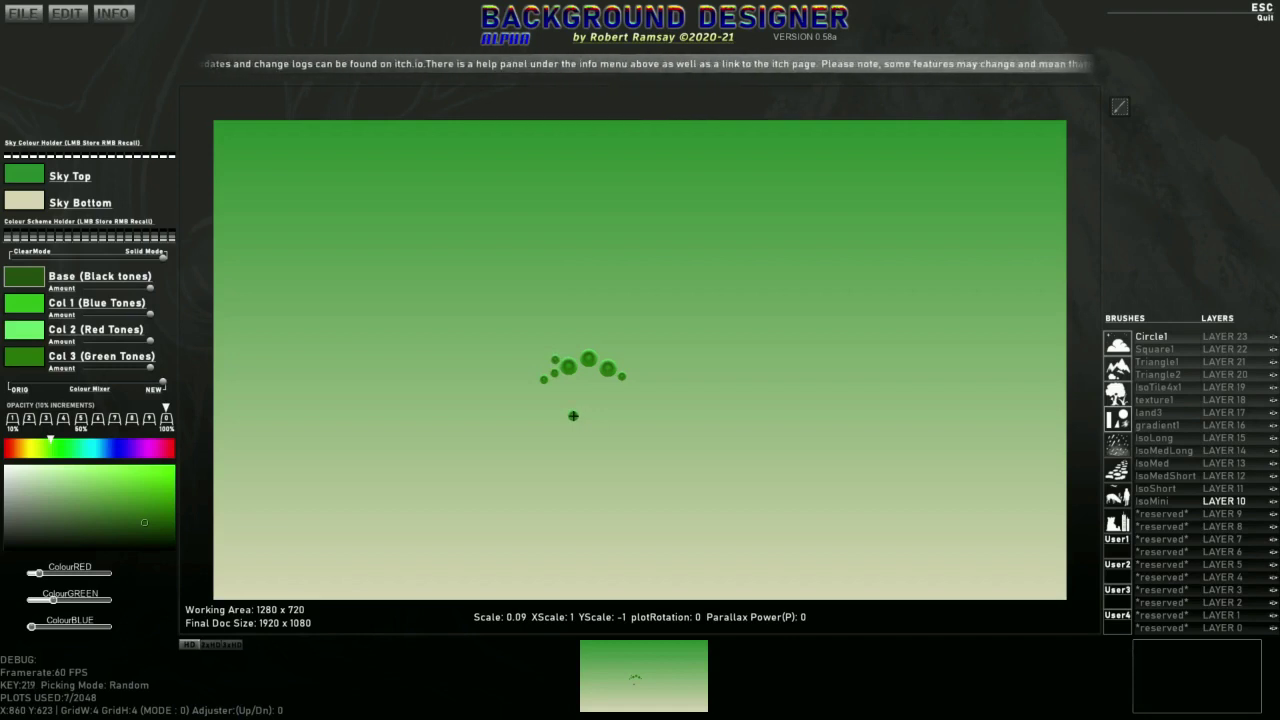
pyautogui.click(574, 351)
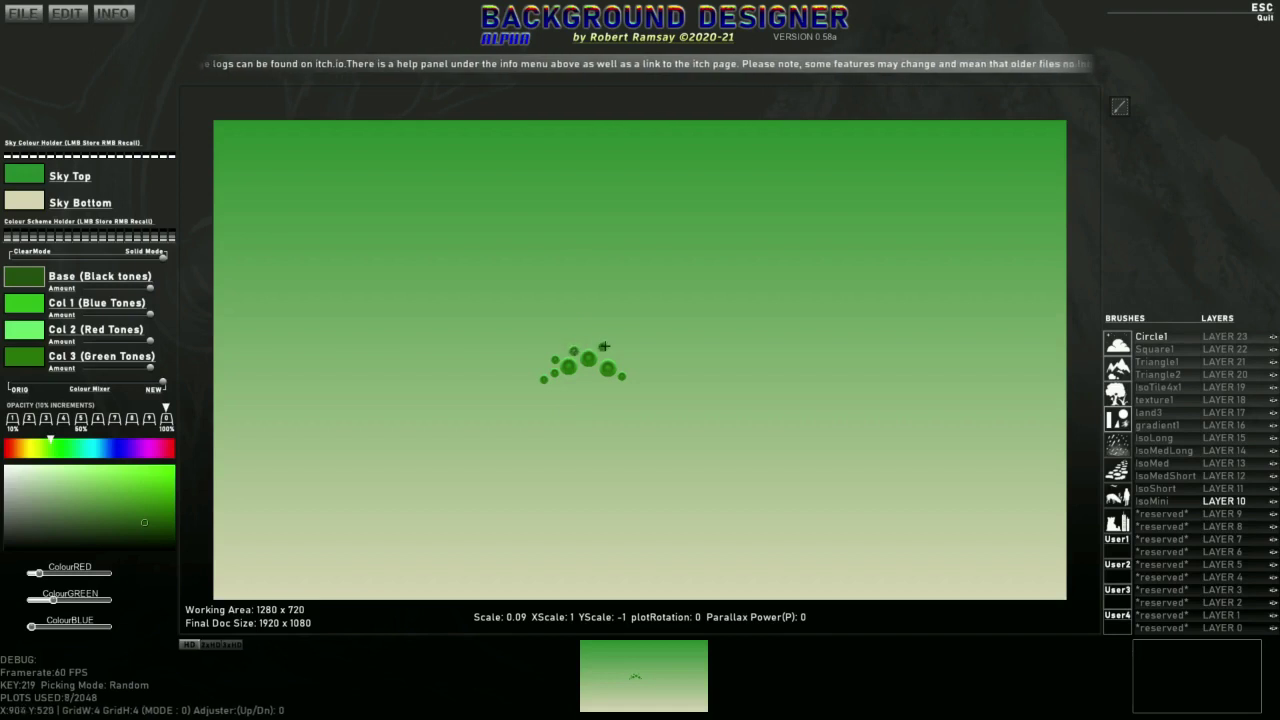
# Step: Try coarse scaling of the circle brush, enlarging it up to scale 3 and shrinking it again
pyautogui.press(']')
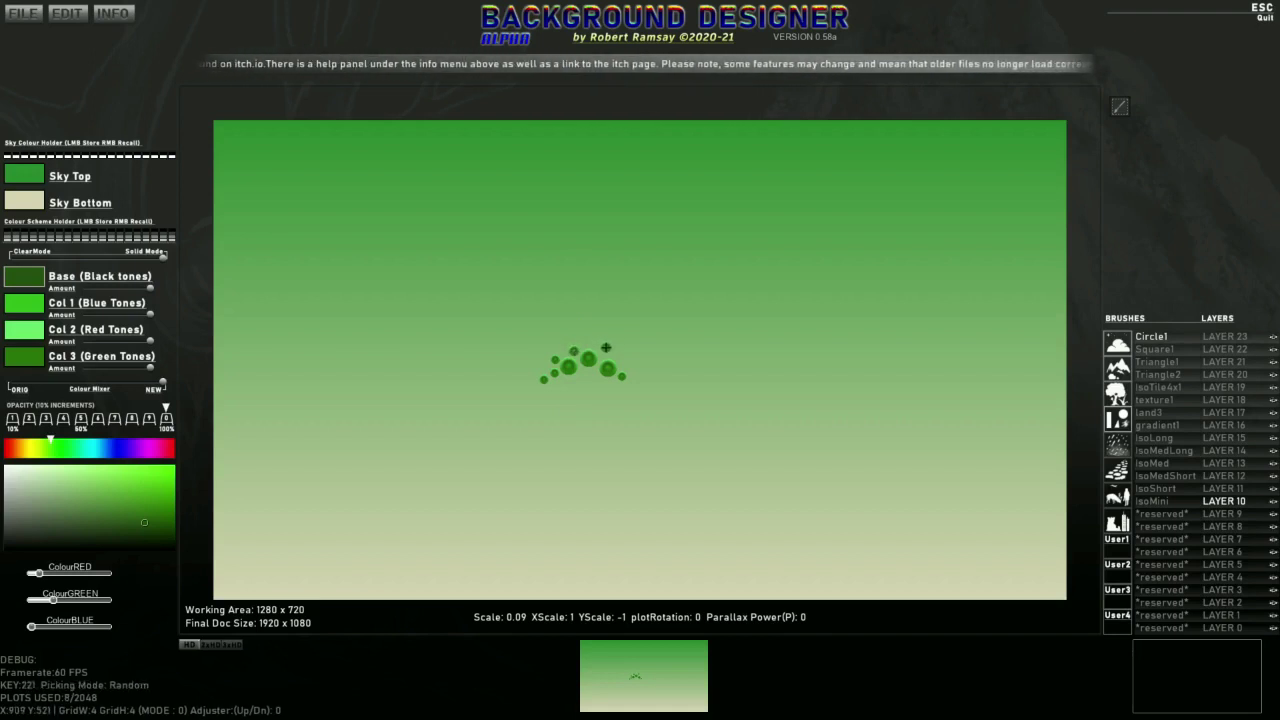
pyautogui.hotkey('ctrl', ']')
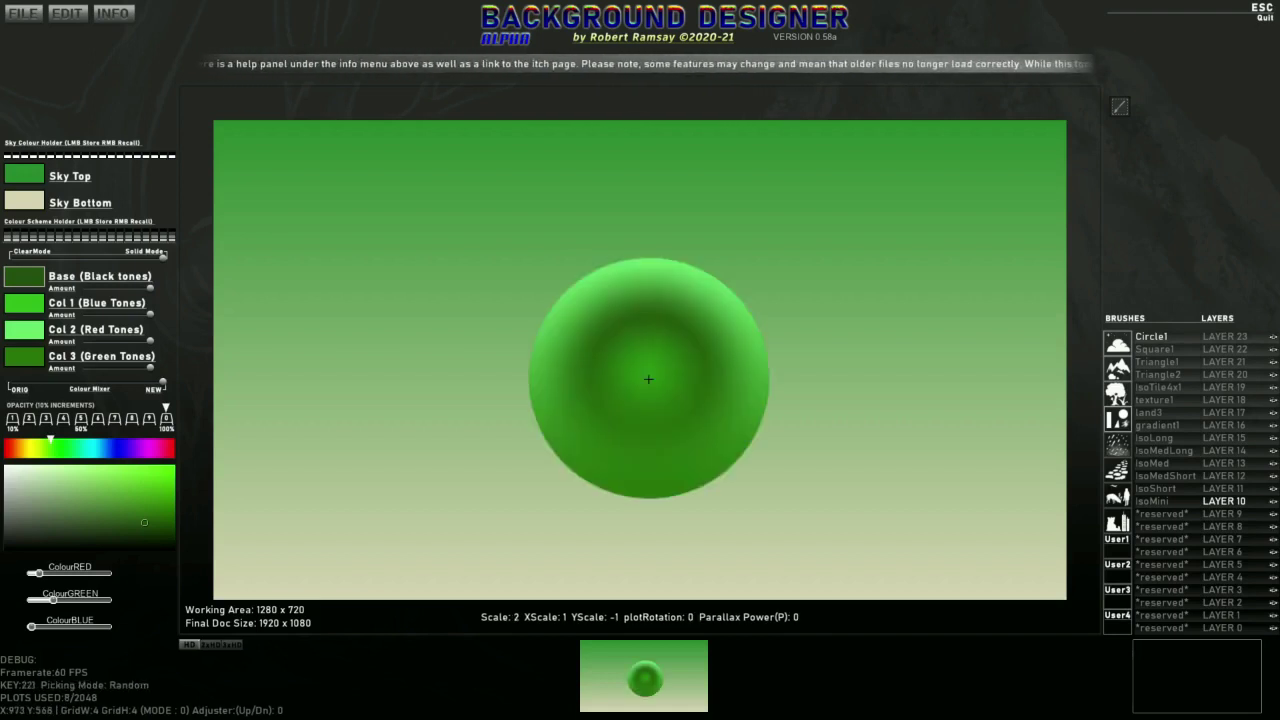
pyautogui.hotkey('ctrl', '[')
pyautogui.hotkey('ctrl', '[')
pyautogui.hotkey('ctrl', '[')
pyautogui.hotkey('ctrl', ']')
pyautogui.scroll(1, 649, 379)
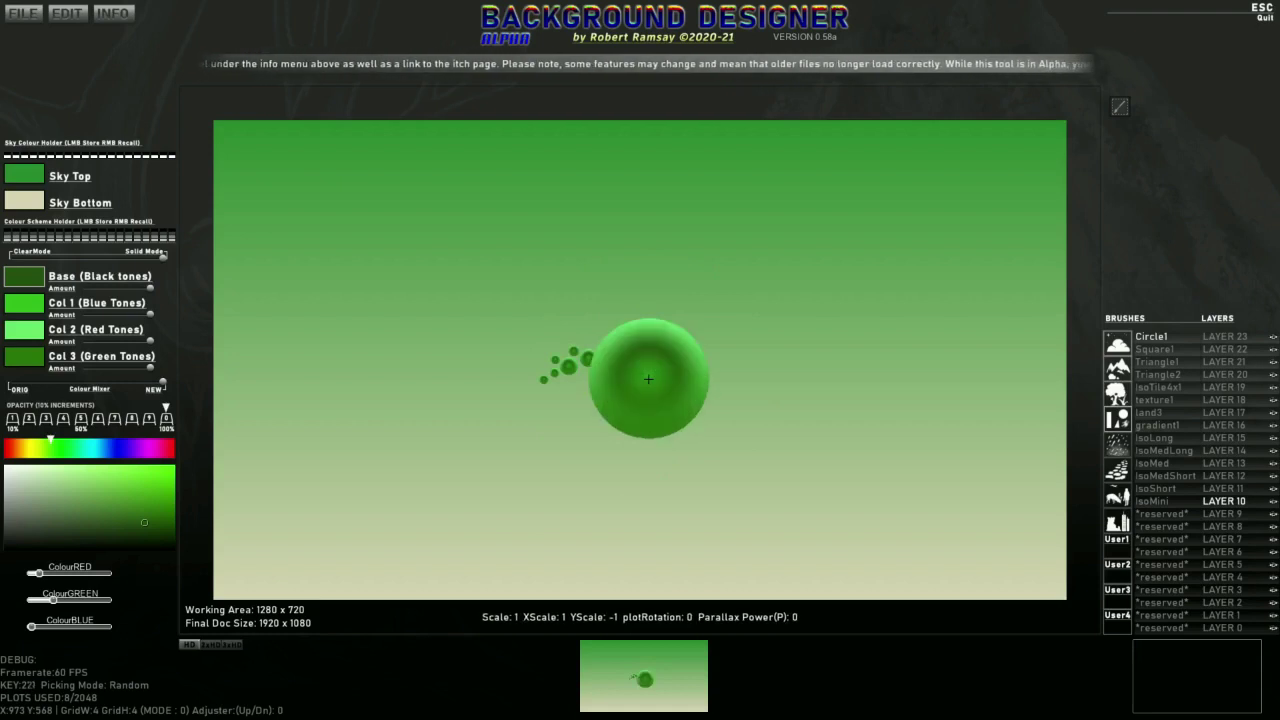
pyautogui.scroll(-3, 649, 379)
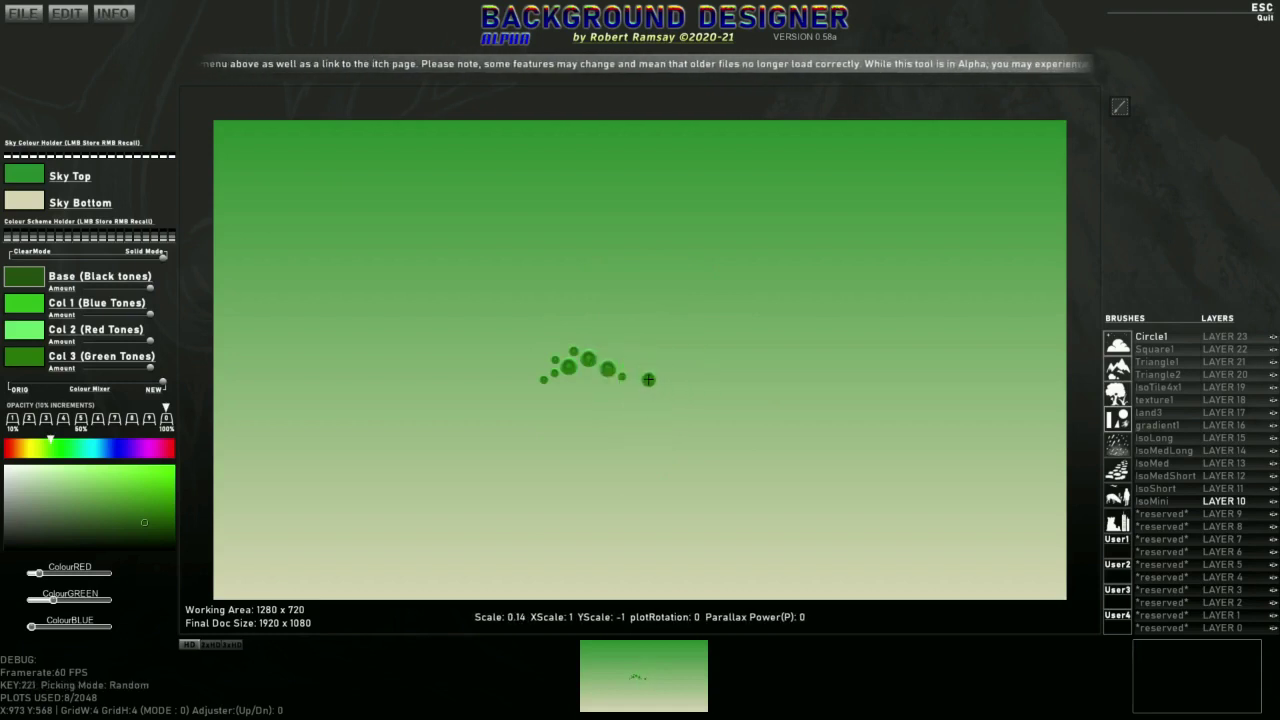
pyautogui.press('[')
pyautogui.press('[')
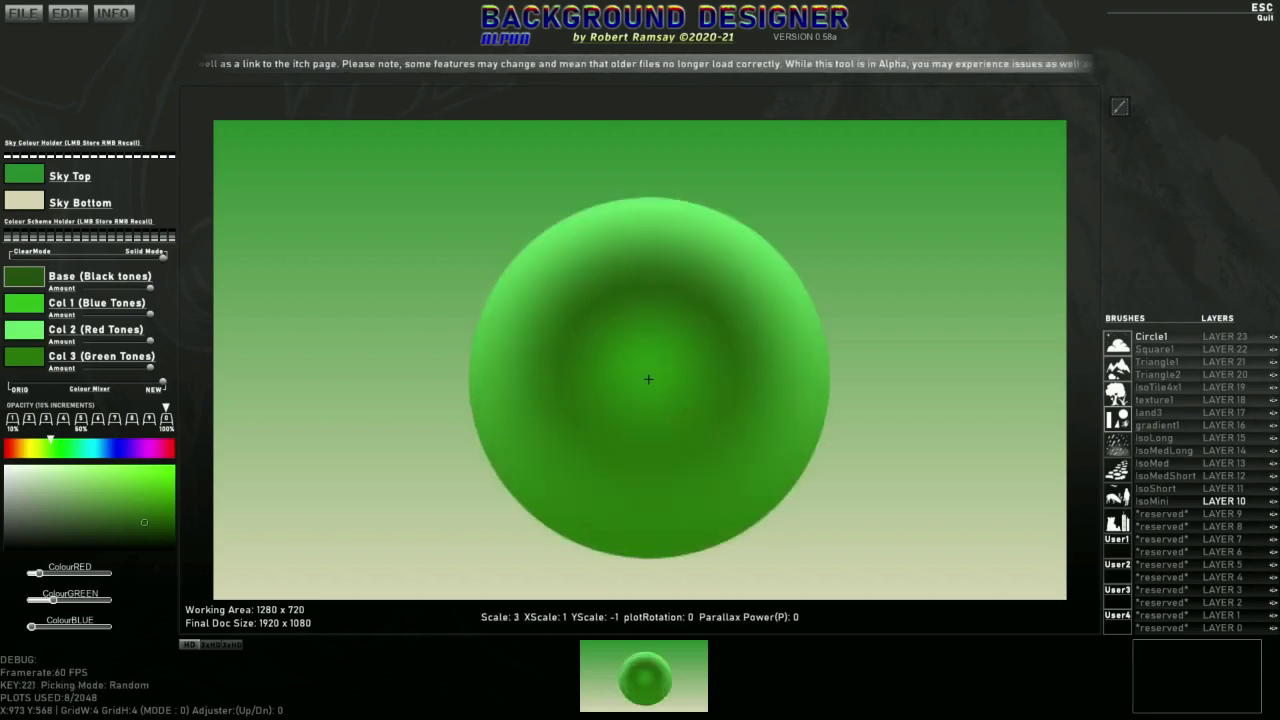
pyautogui.press('[')
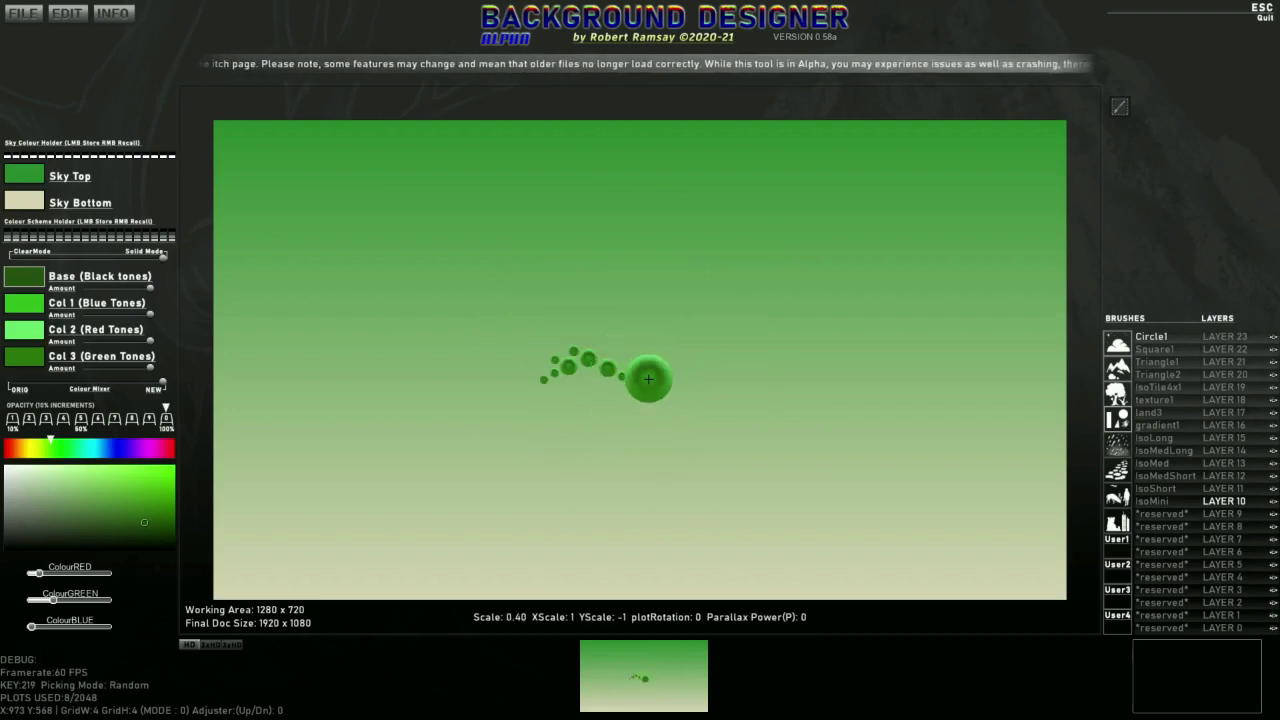
# Step: Try fine scaling of the circle brush, varying its scale between 0.01 and 1.56
pyautogui.press(']')
pyautogui.press('[')
pyautogui.press('[')
pyautogui.press('[')
pyautogui.press('[')
pyautogui.press('[')
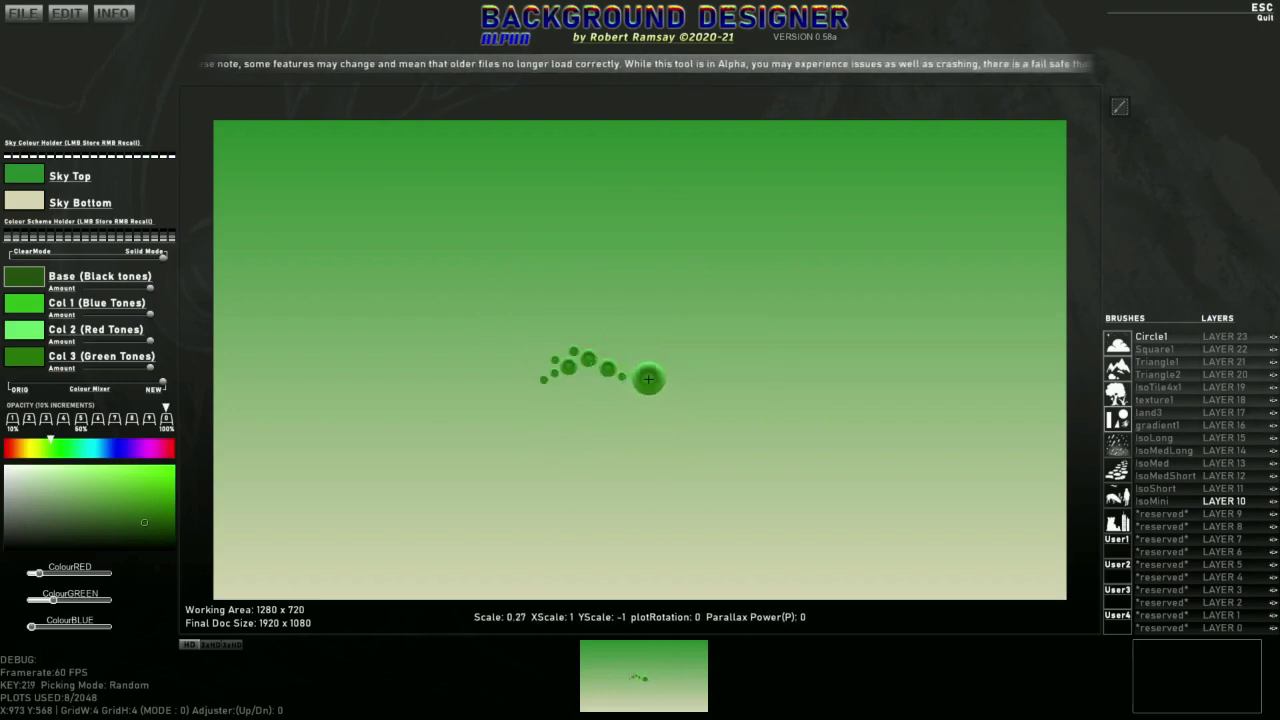
pyautogui.scroll(15, 648, 379)
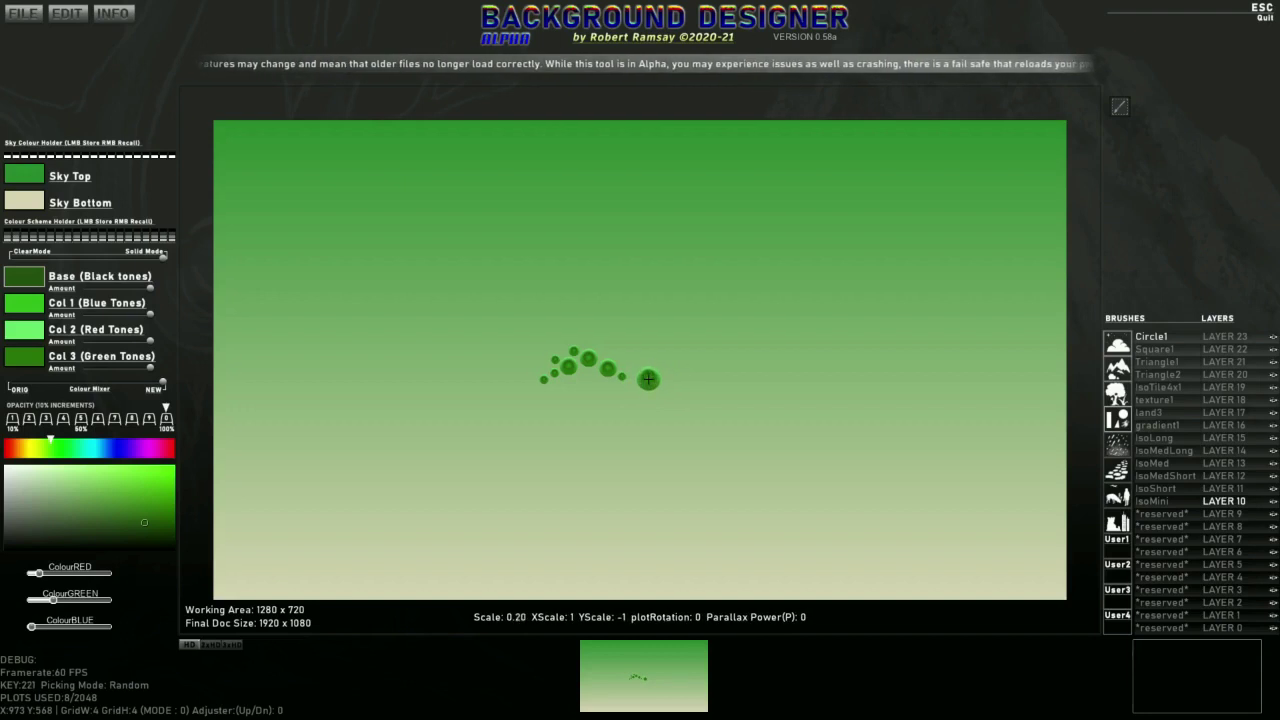
pyautogui.scroll(-15, 648, 379)
pyautogui.press(']')
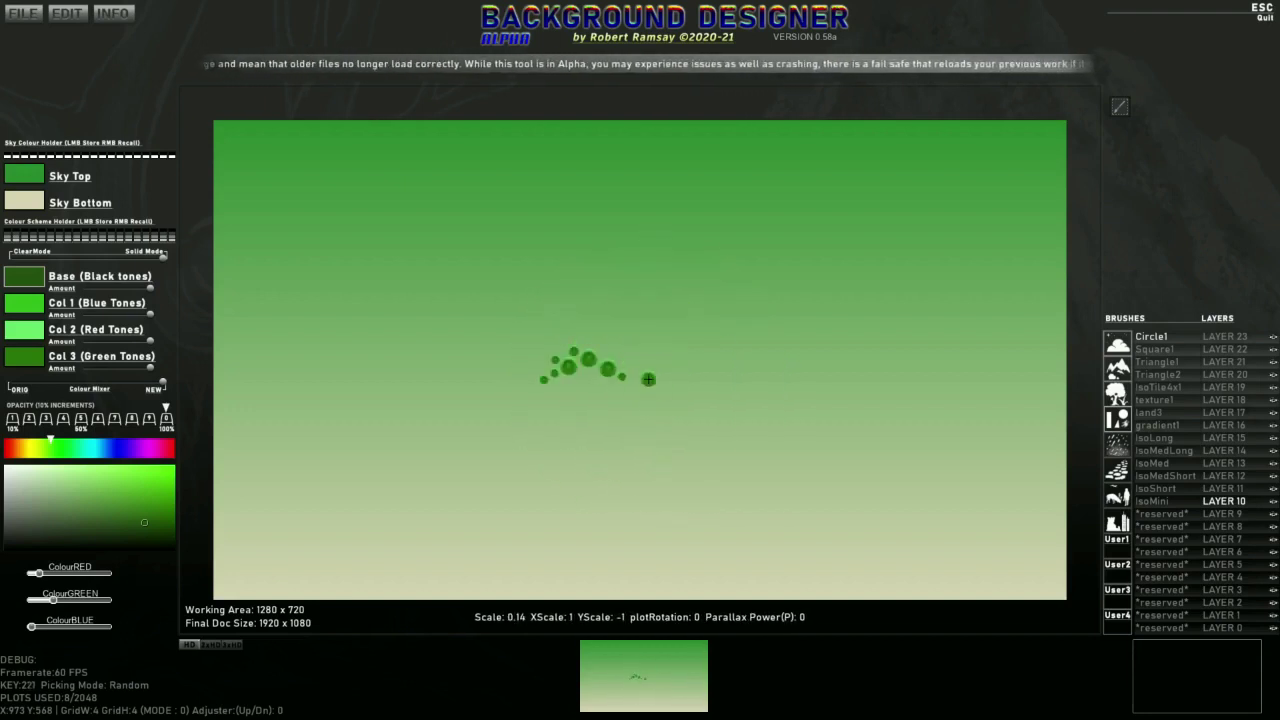
pyautogui.scroll(9, 648, 379)
pyautogui.press(']')
pyautogui.press('[')
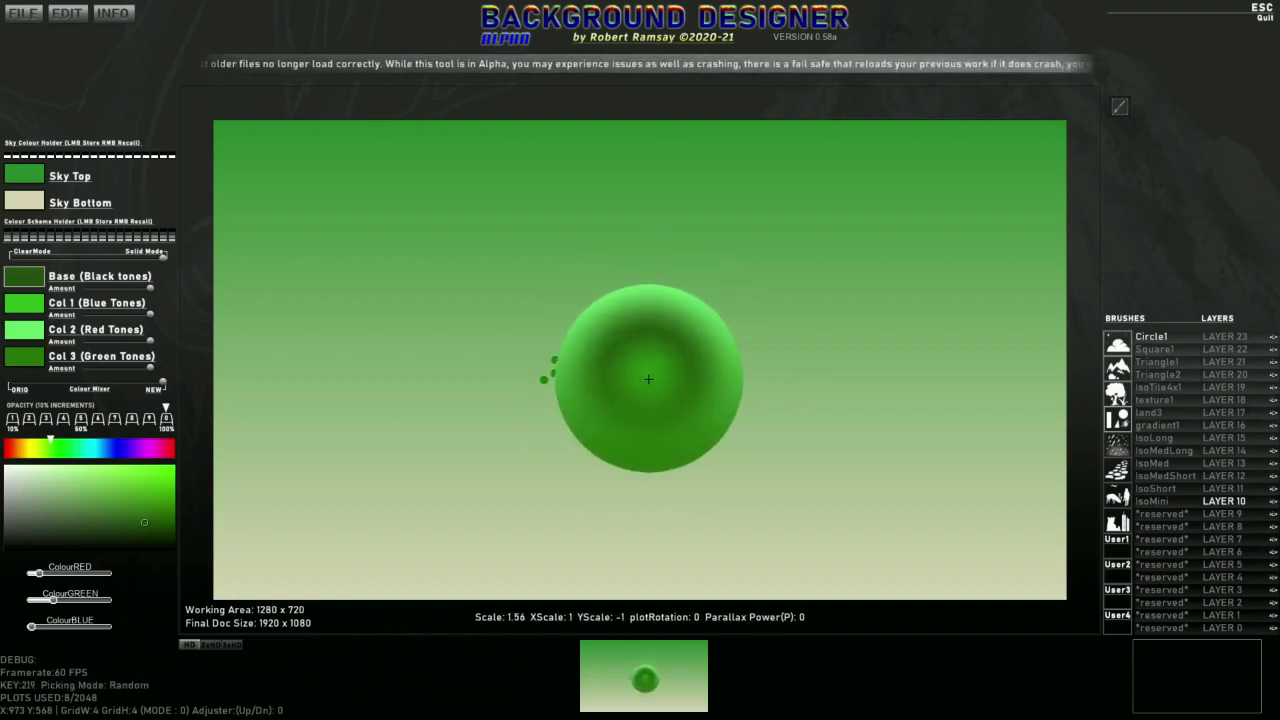
pyautogui.press('[')
pyautogui.press('[')
pyautogui.scroll(-10, 648, 379)
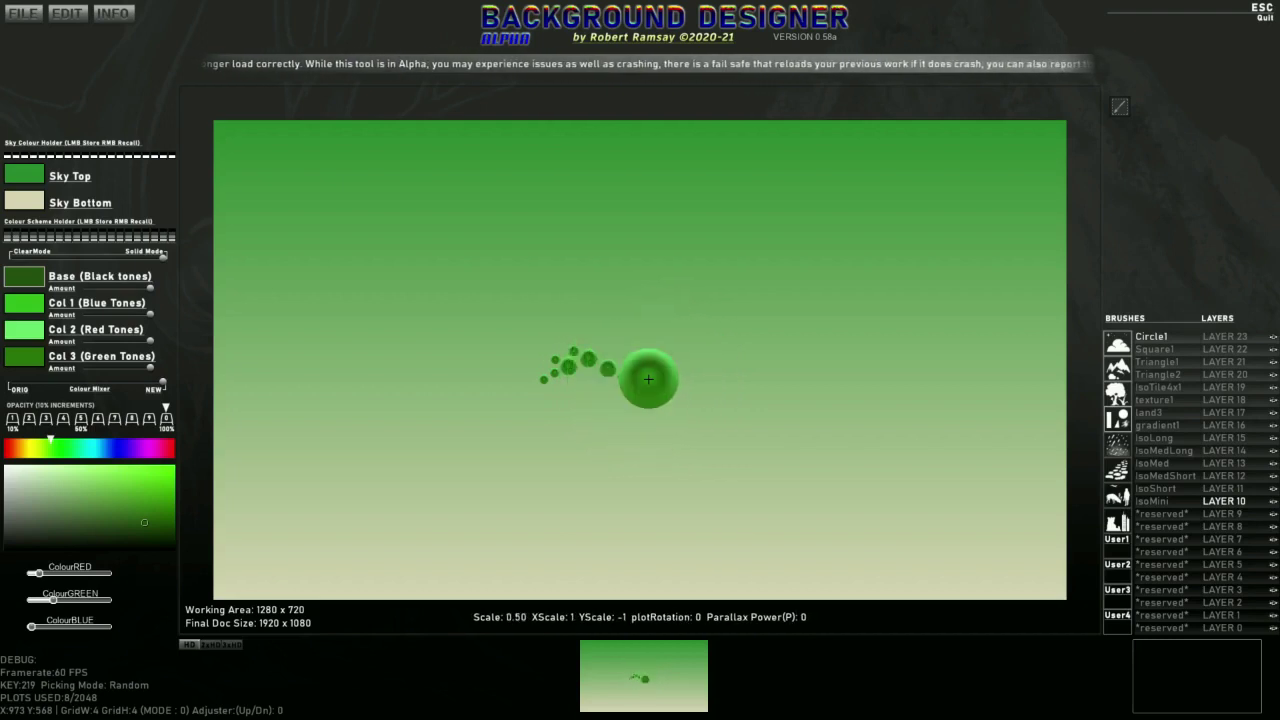
pyautogui.scroll(15, 648, 379)
pyautogui.press(']')
pyautogui.press(']')
pyautogui.press('[')
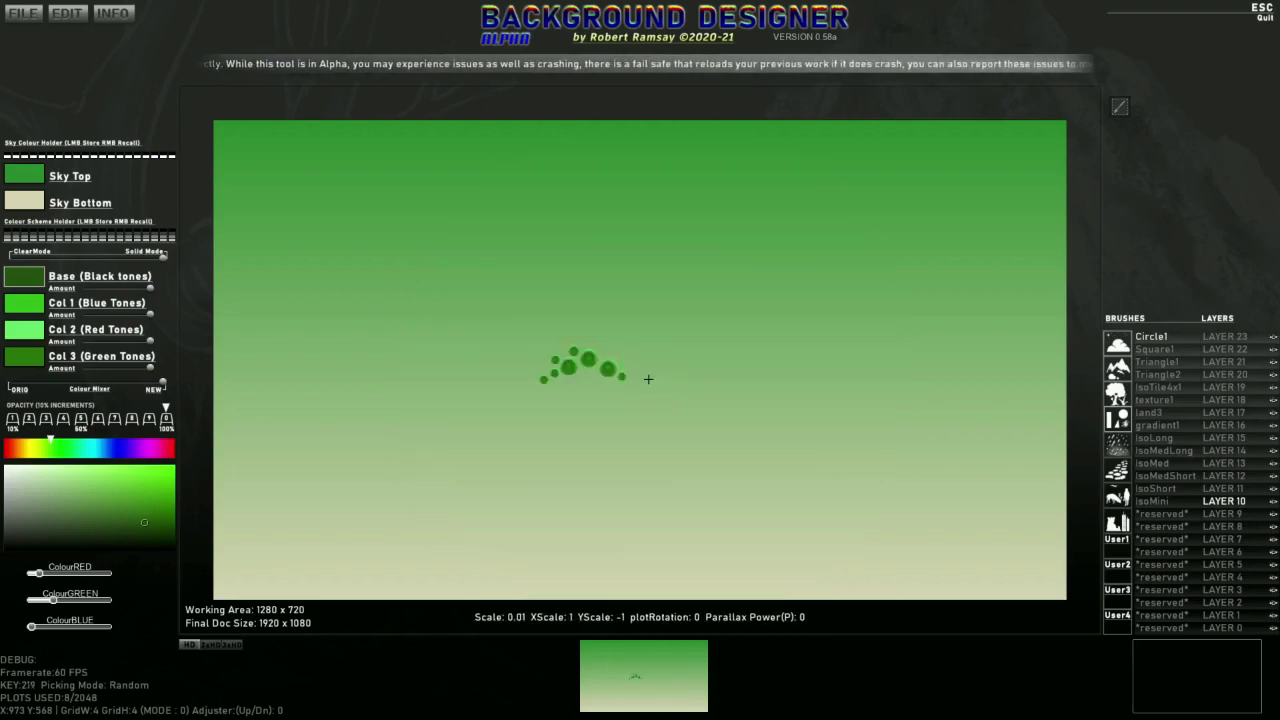
pyautogui.press(']')
pyautogui.press('[')
pyautogui.press('[')
pyautogui.press('[')
pyautogui.press('[')
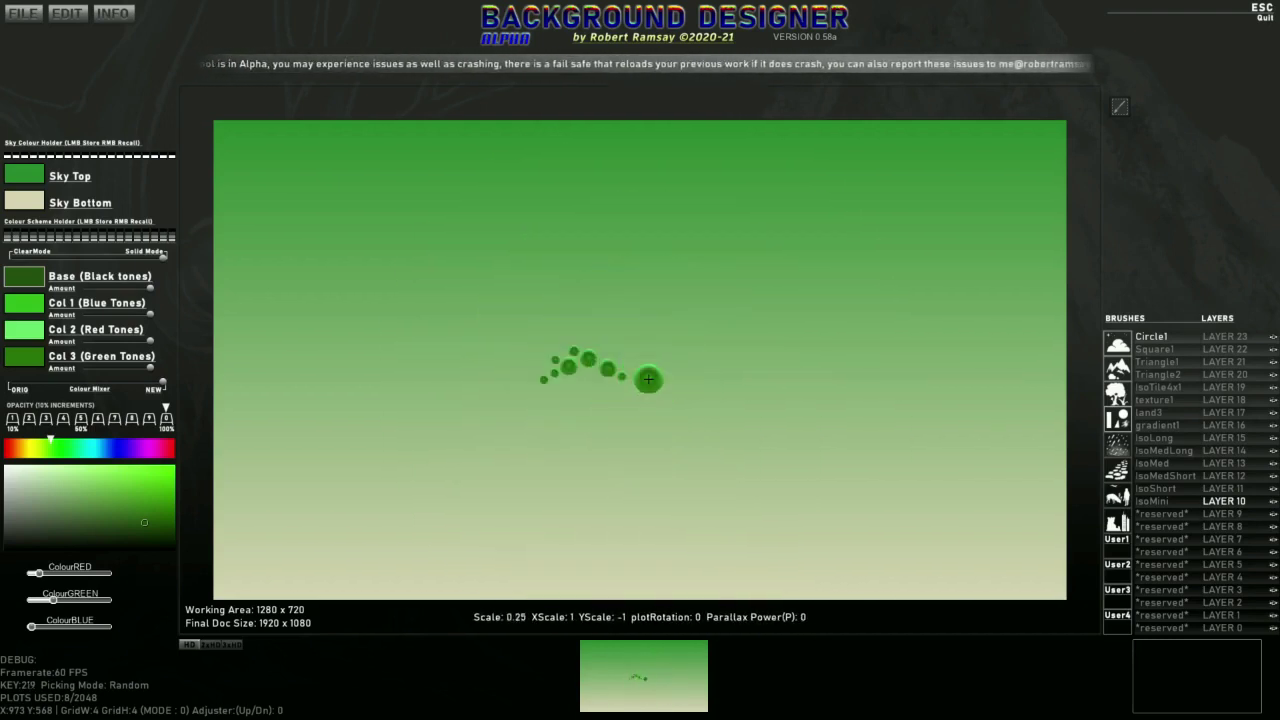
# Step: Place circles at scale 0.06 beneath the arch and down its right side
pyautogui.click(594, 370)
pyautogui.click(612, 380)
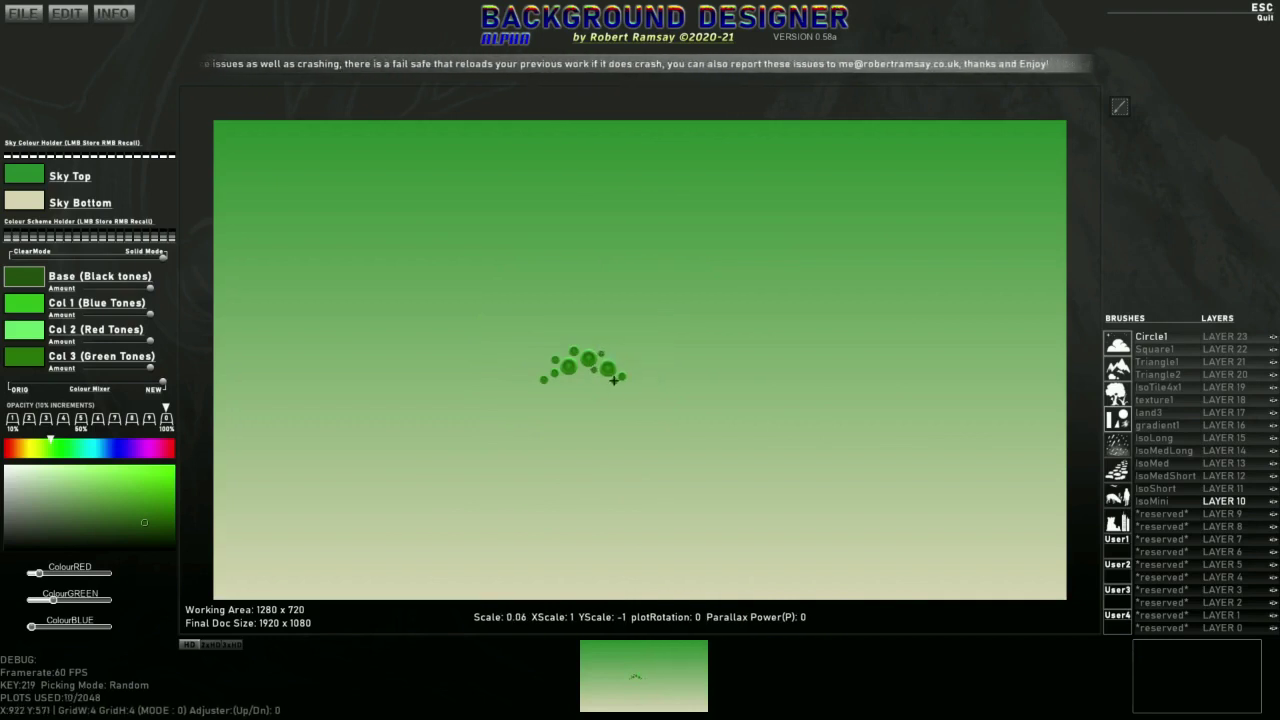
pyautogui.click(622, 366)
pyautogui.click(630, 377)
pyautogui.click(639, 386)
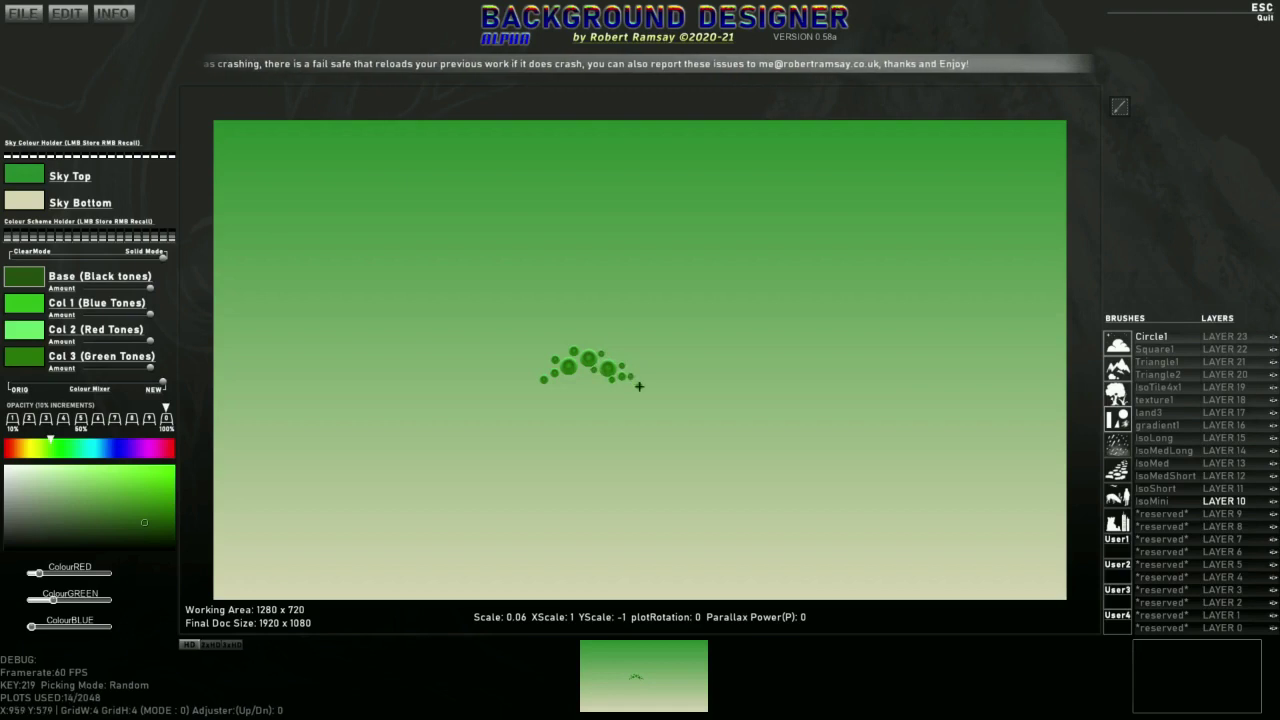
# Step: Add two circles at scale 0.06 to the arch's left end and taper both ends with dots at scale 0.04
pyautogui.click(543, 369)
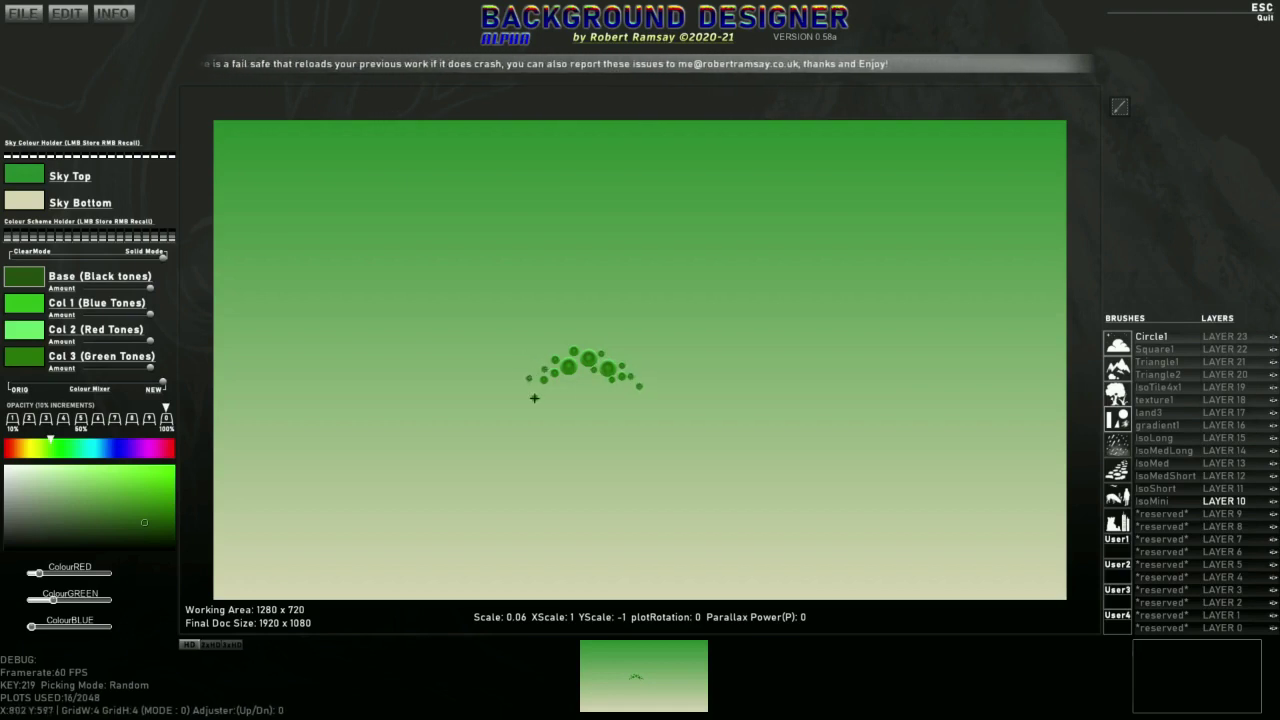
pyautogui.click(529, 378)
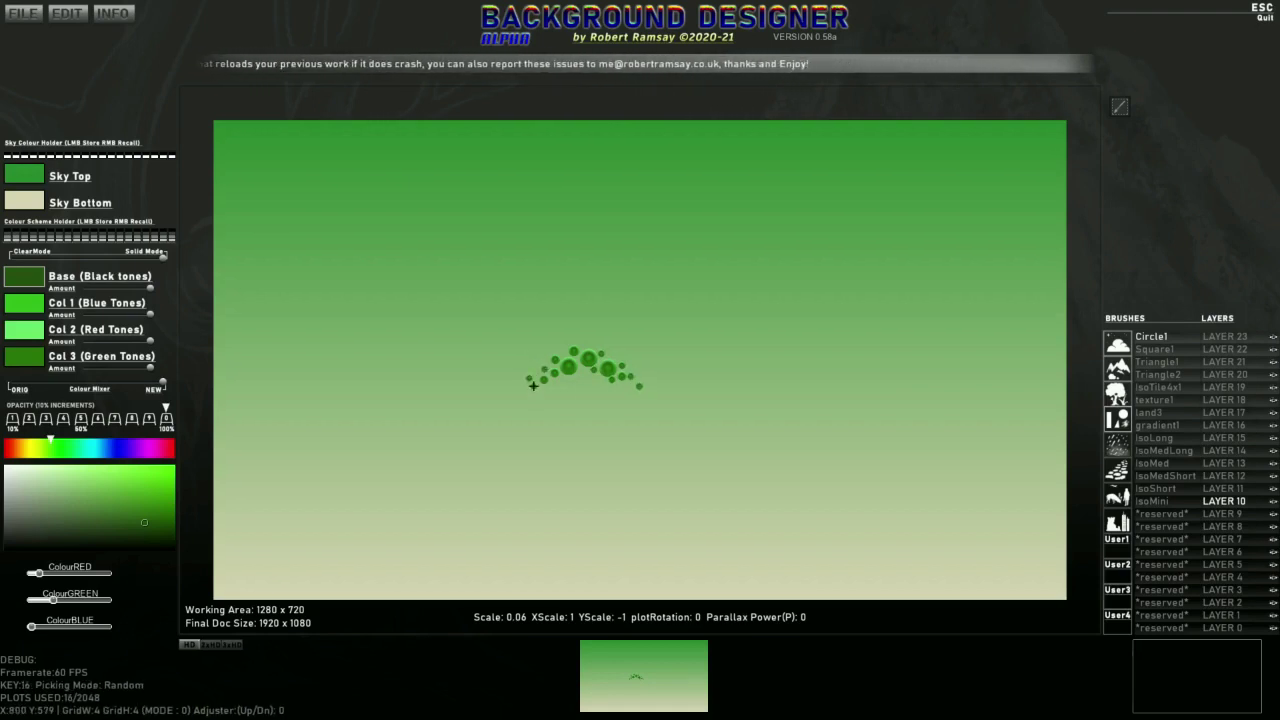
pyautogui.scroll(-1, 533, 385)
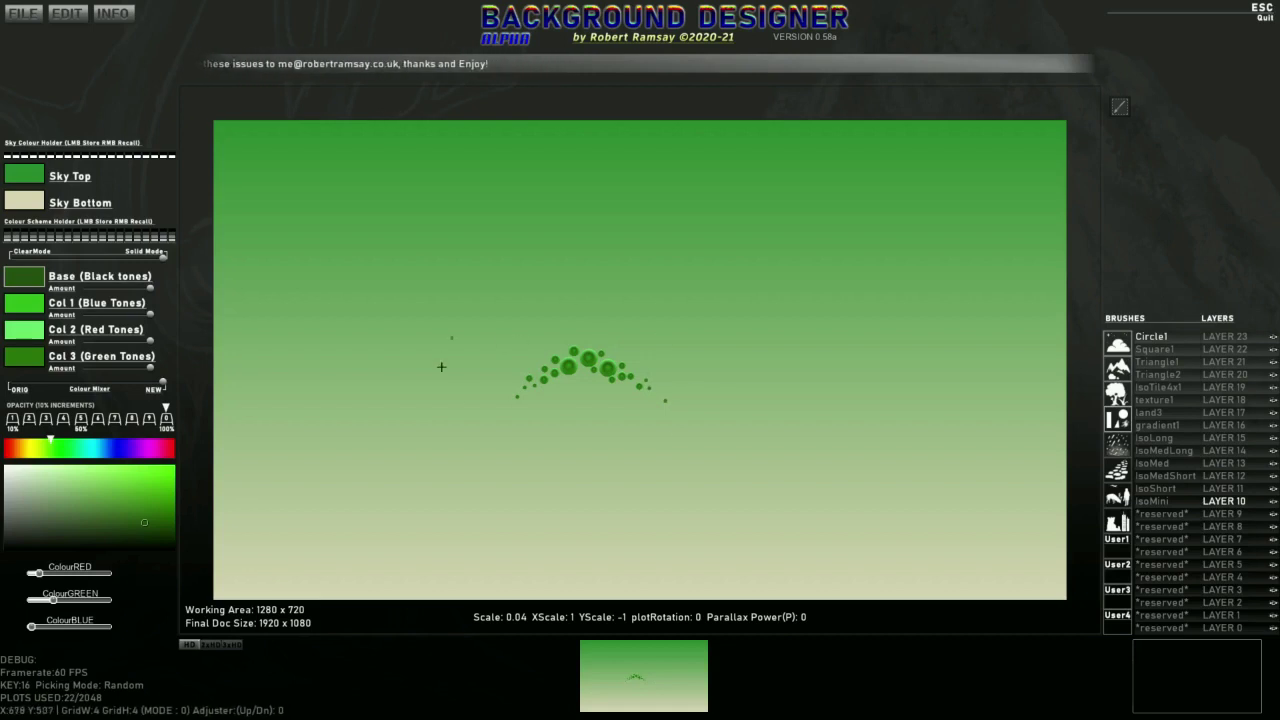
# Step: Capture the area around the dotted arch as a new user brush named ArcDots
pyautogui.click(1121, 107)
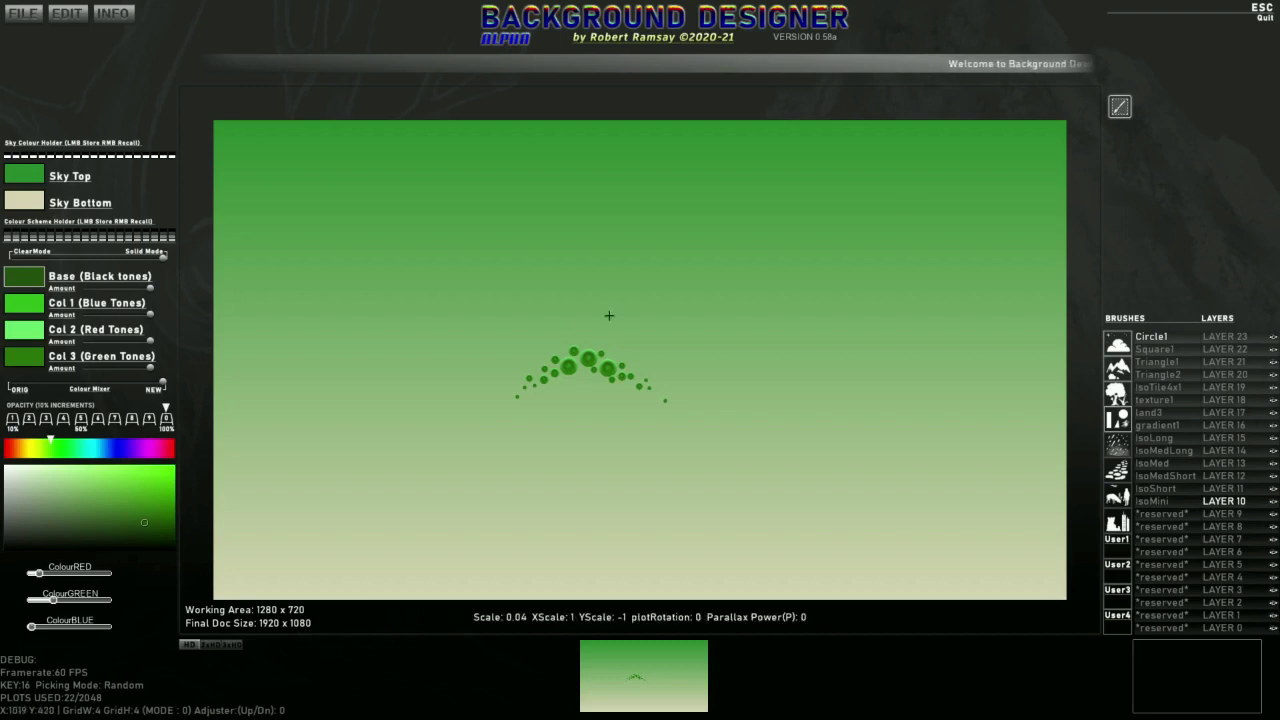
pyautogui.click(498, 329)
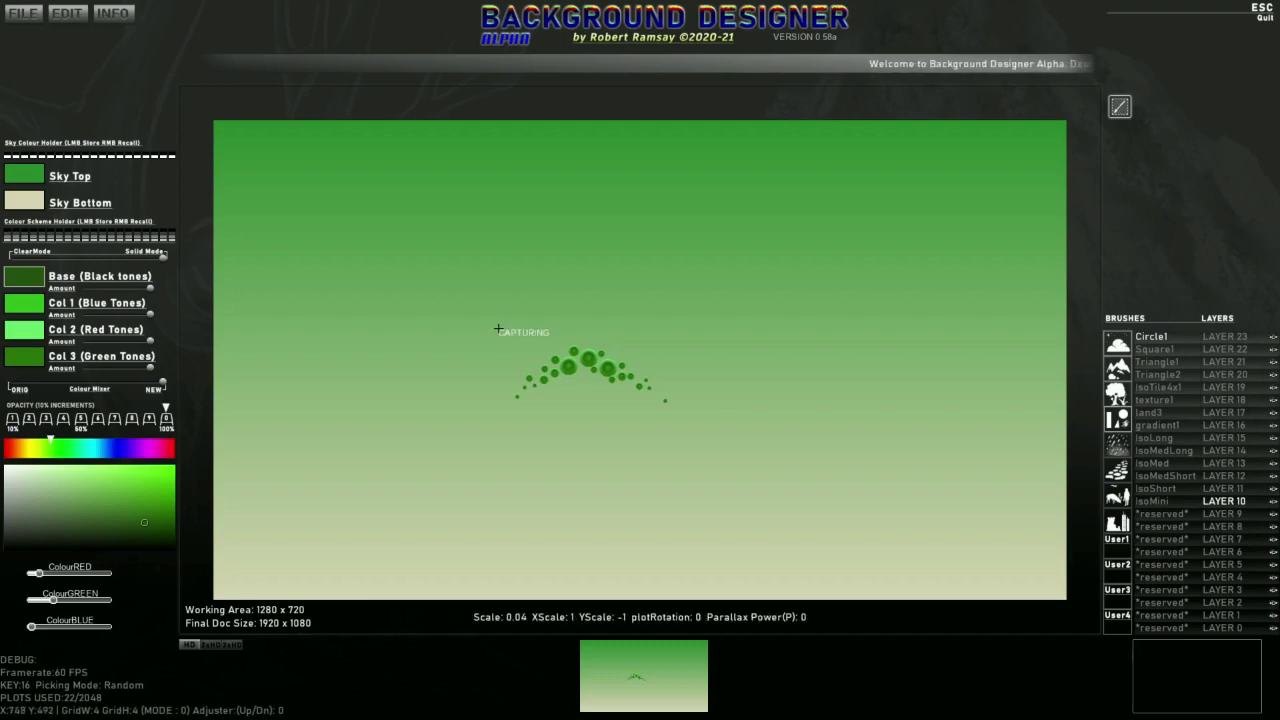
pyautogui.moveTo(498, 329)
pyautogui.mouseDown()
pyautogui.moveTo(556, 377)
pyautogui.moveTo(670, 422)
pyautogui.mouseUp()
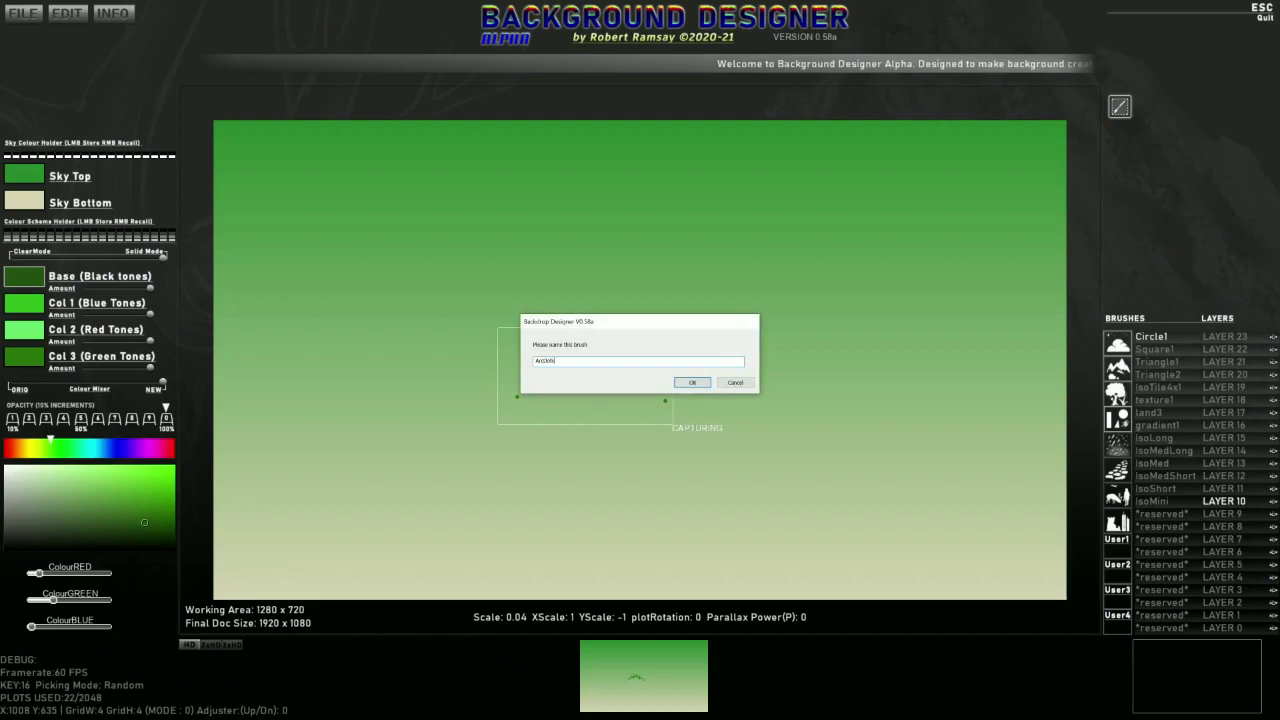
pyautogui.click(692, 382)
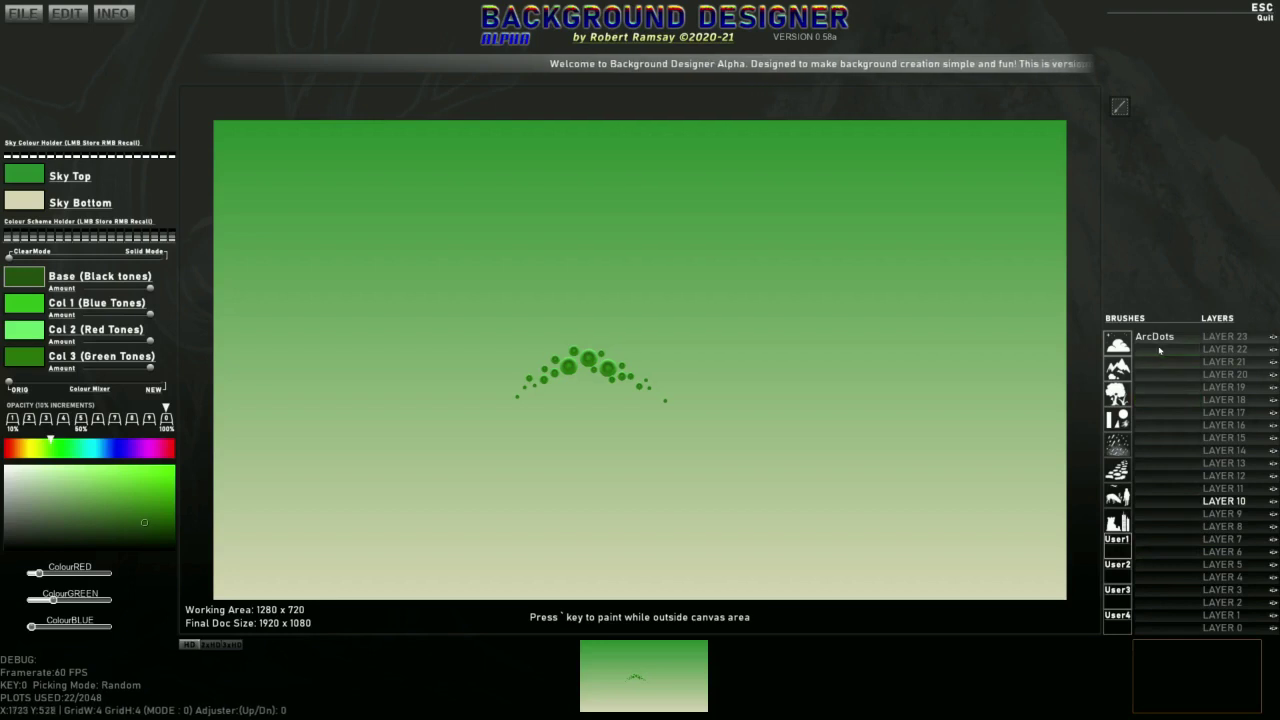
# Step: Stamp the ArcDots brush repeatedly at scale 1 over and around the original arch to build a bushy clump
pyautogui.moveTo(1157, 341)
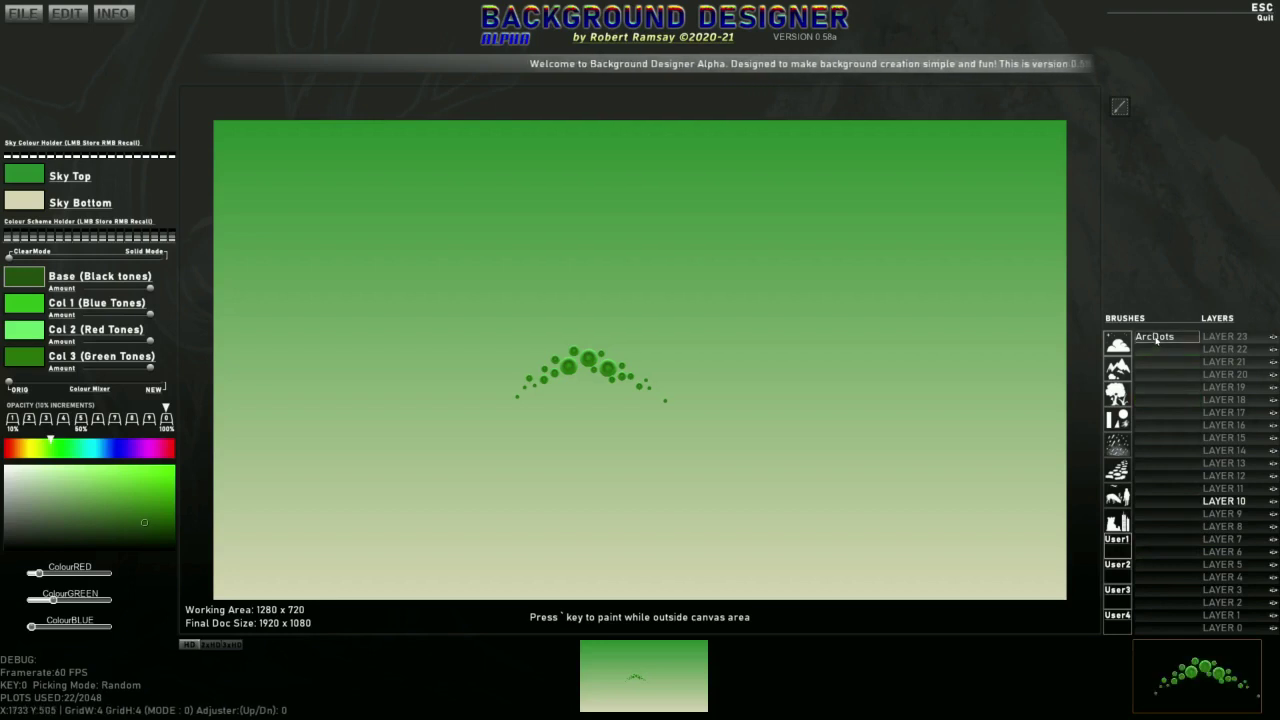
pyautogui.click(625, 366)
pyautogui.click(565, 363)
pyautogui.click(559, 386)
pyautogui.click(592, 361)
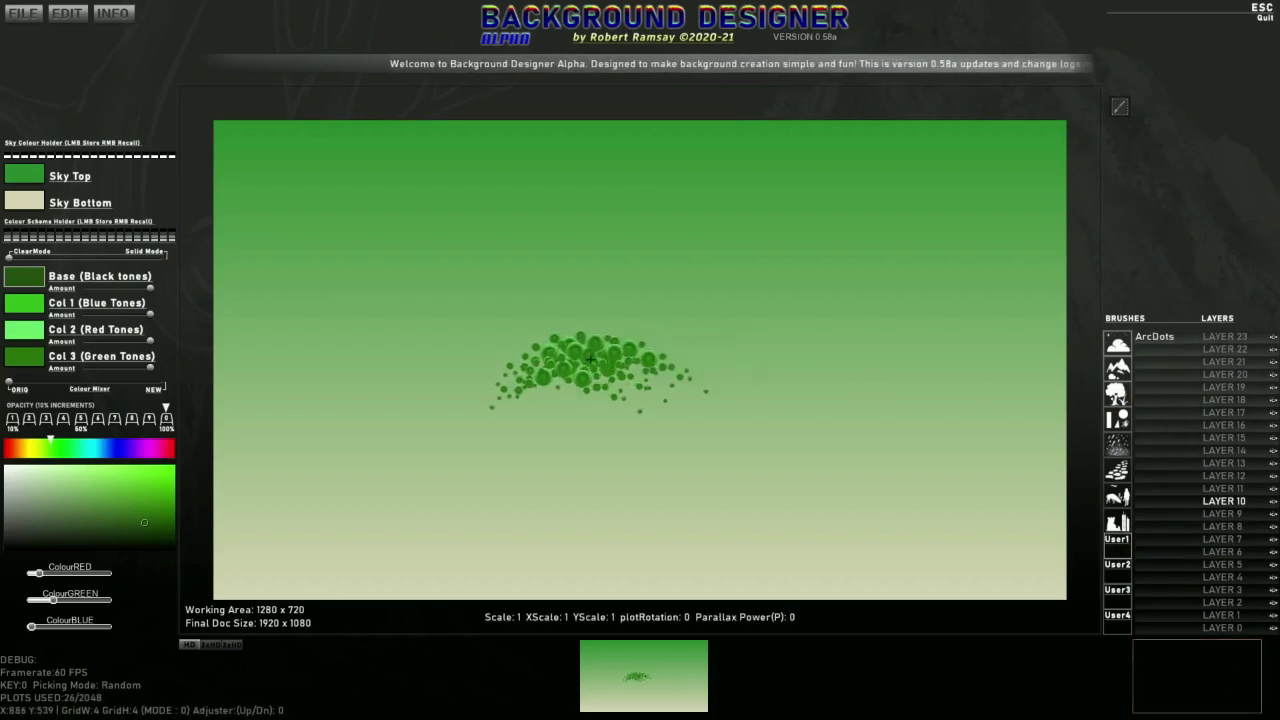
pyautogui.click(634, 383)
pyautogui.click(647, 362)
pyautogui.click(639, 361)
pyautogui.click(540, 342)
pyautogui.click(520, 352)
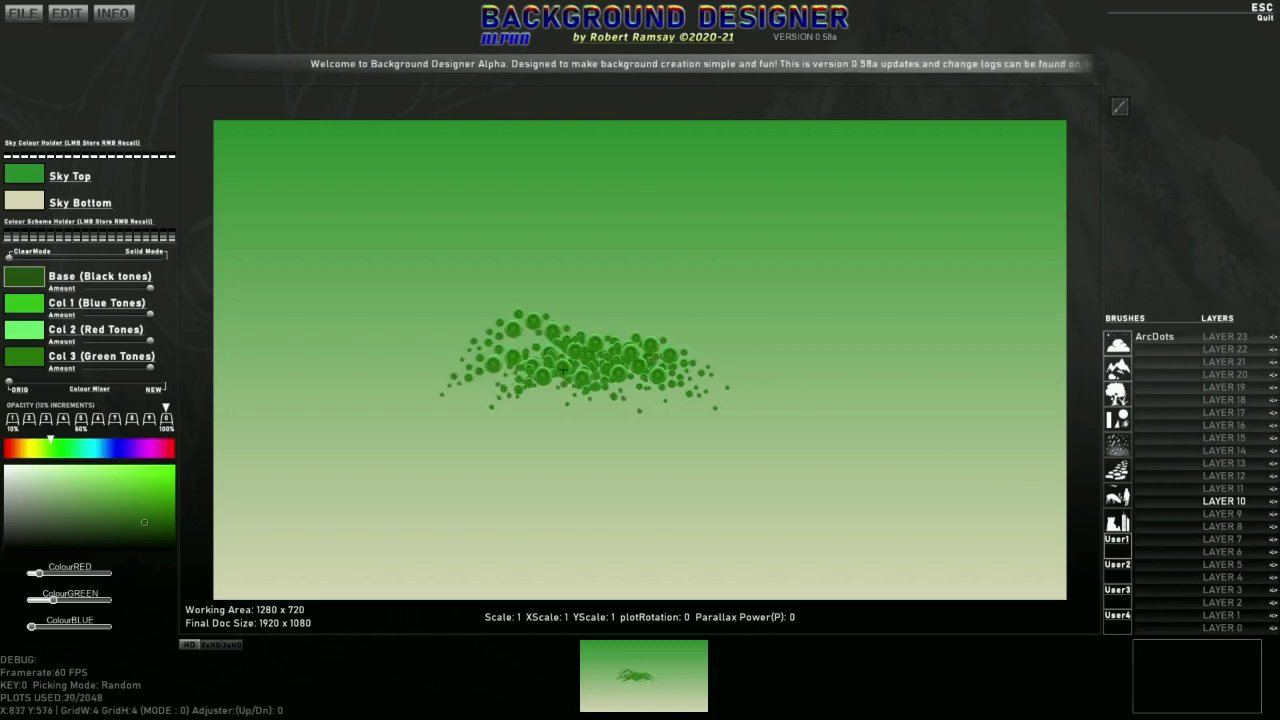
pyautogui.click(552, 346)
# Step: Enlarge the ArcDots brush to scale 1.35 and stamp it across the top and lower edge of the clump
pyautogui.scroll(5, 586, 336)
pyautogui.scroll(3, 588, 335)
pyautogui.click(588, 335)
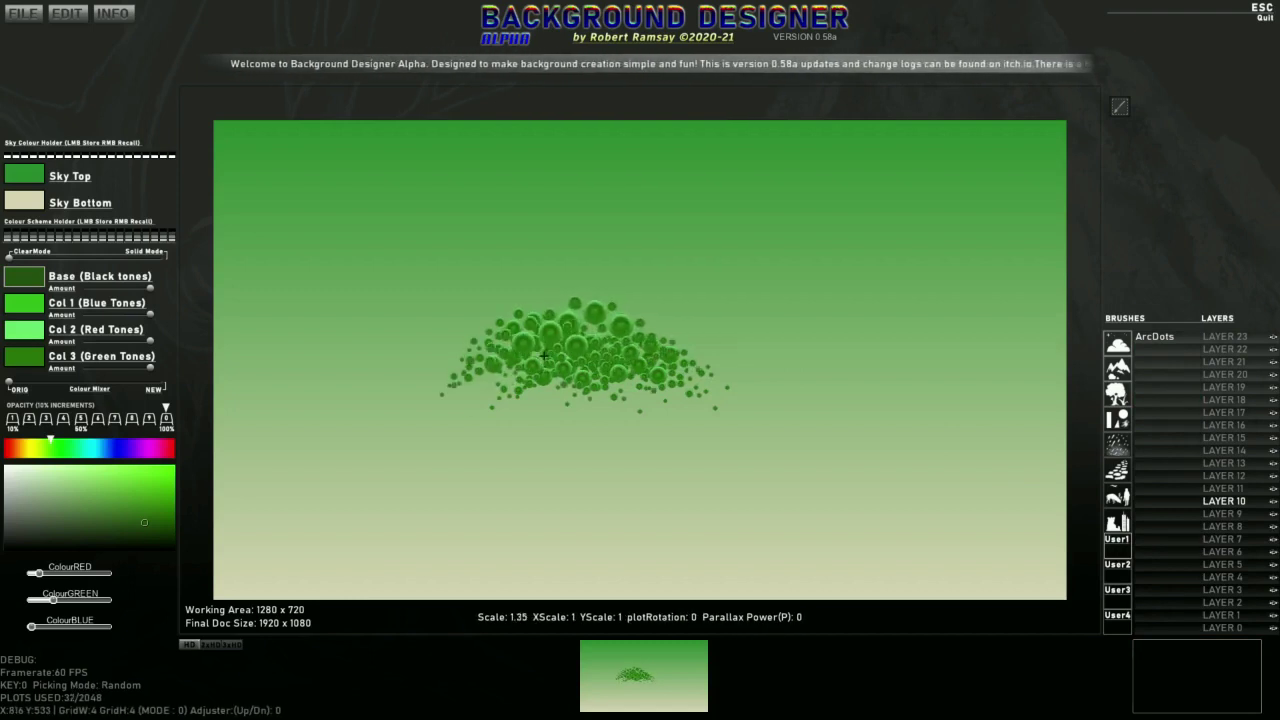
pyautogui.click(544, 355)
pyautogui.click(516, 391)
pyautogui.click(624, 407)
pyautogui.click(700, 405)
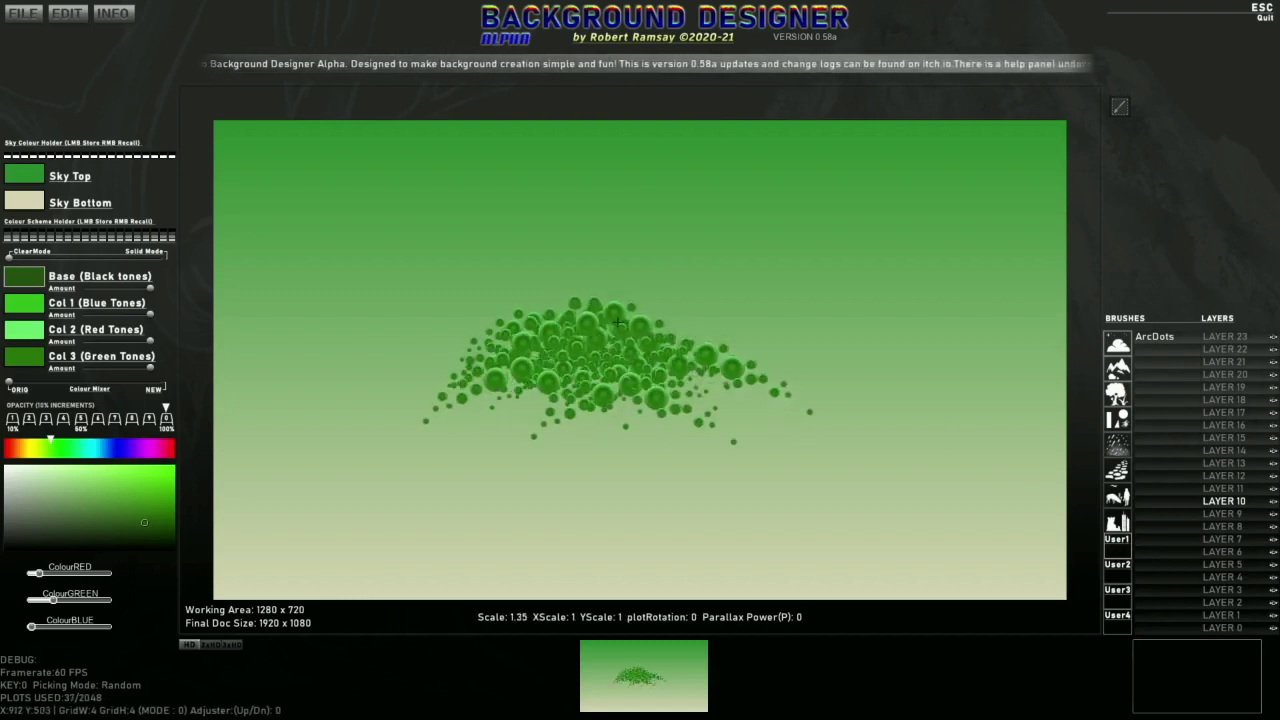
# Step: Rotate the ArcDots brush back and forth between about 323 and 357 degrees and enlarge it to scale 1.47
pyautogui.click(619, 252)
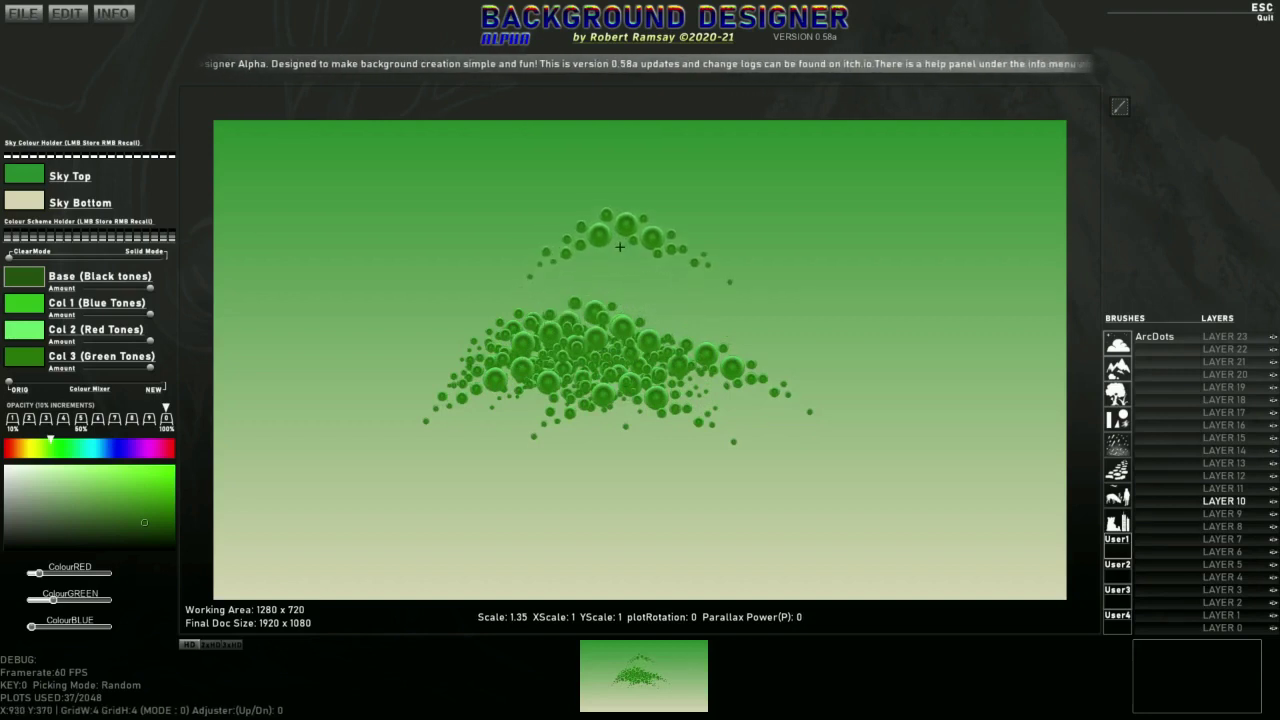
pyautogui.press('r')
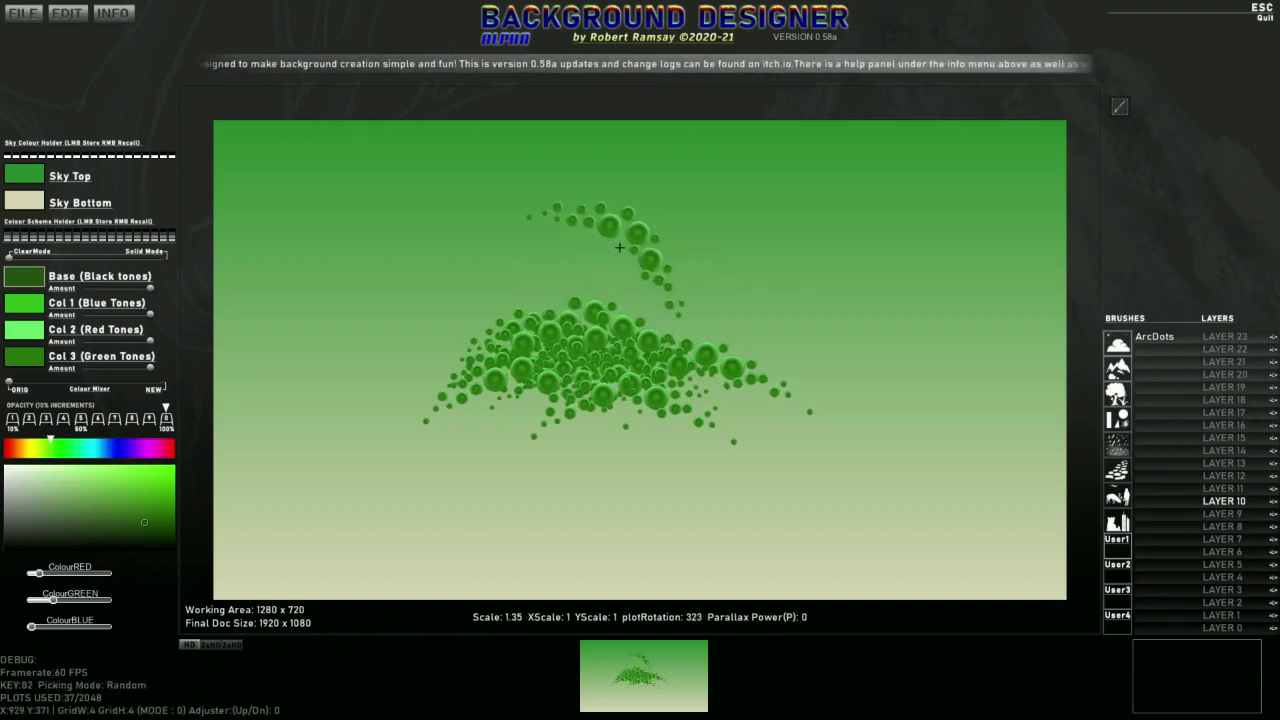
pyautogui.press('e')
pyautogui.press('r')
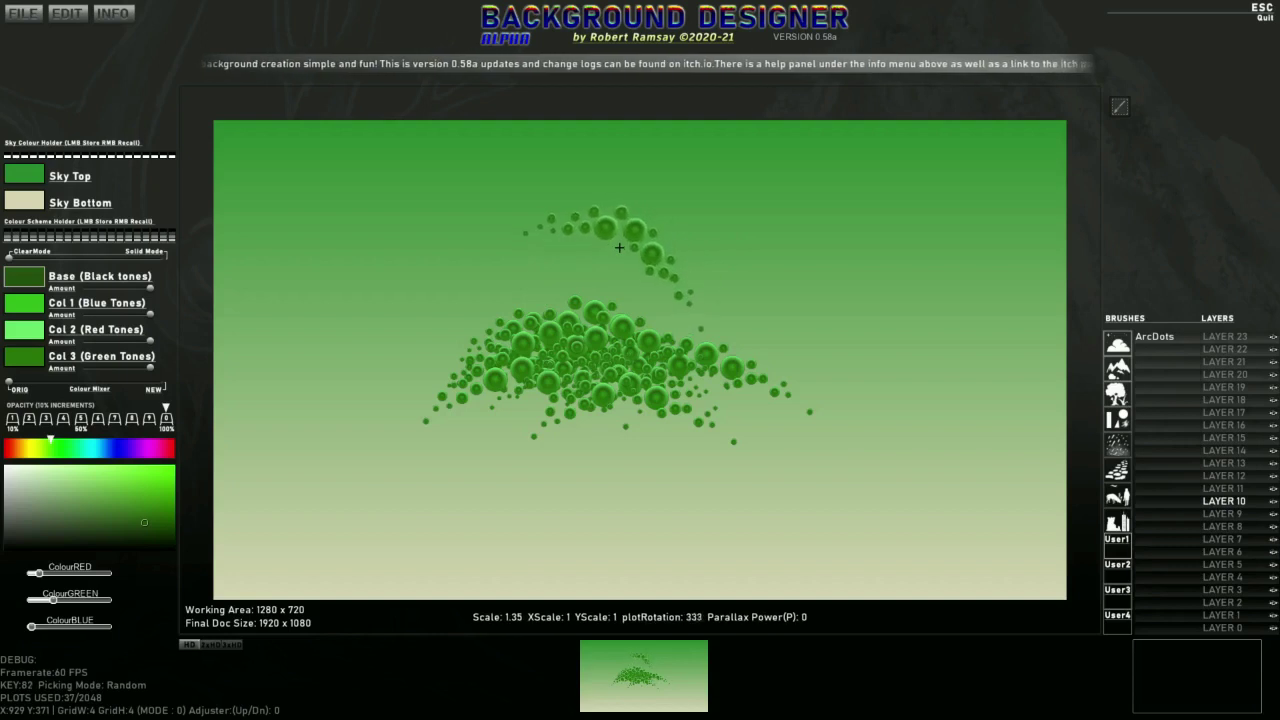
pyautogui.press('e')
pyautogui.press('r')
pyautogui.press('e')
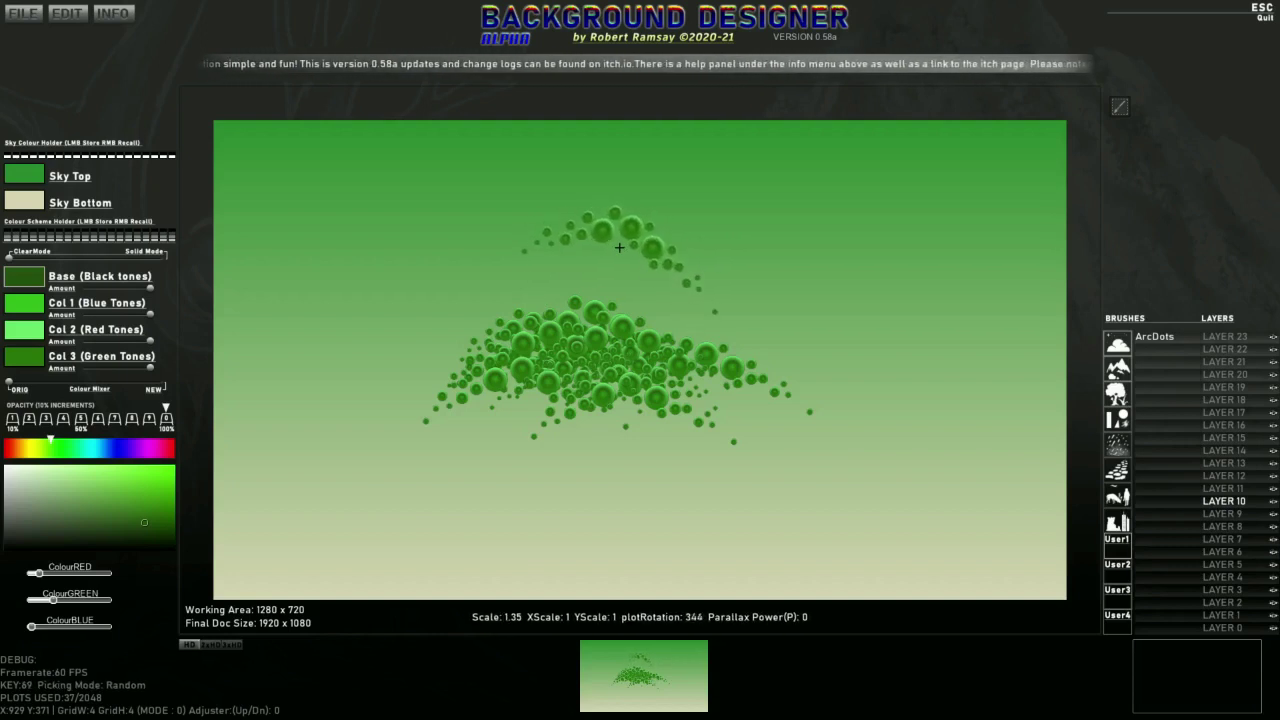
pyautogui.press('e')
pyautogui.scroll(3, 605, 262)
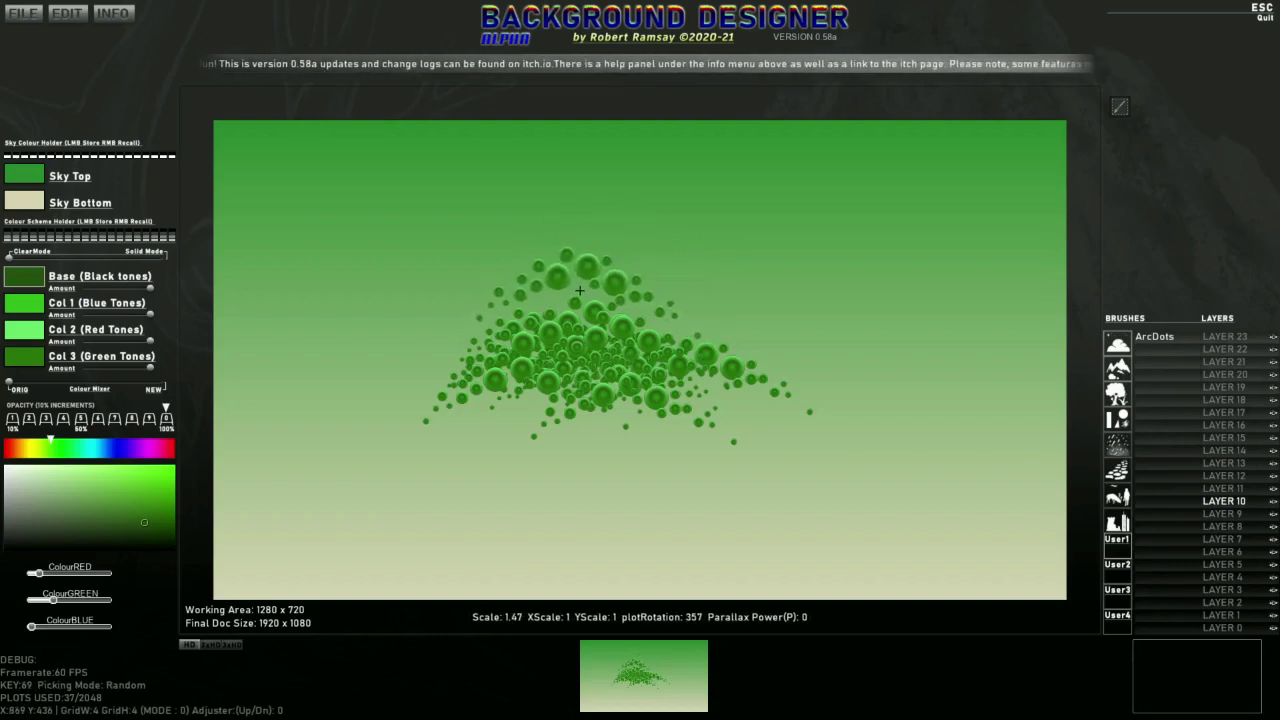
# Step: Reduce the ArcDots brush to scale 1.30 and stamp it at varied rotations across the middle and right of the clump
pyautogui.scroll(-4, 580, 291)
pyautogui.click(591, 340)
pyautogui.press('e')
pyautogui.click(528, 367)
pyautogui.press('r')
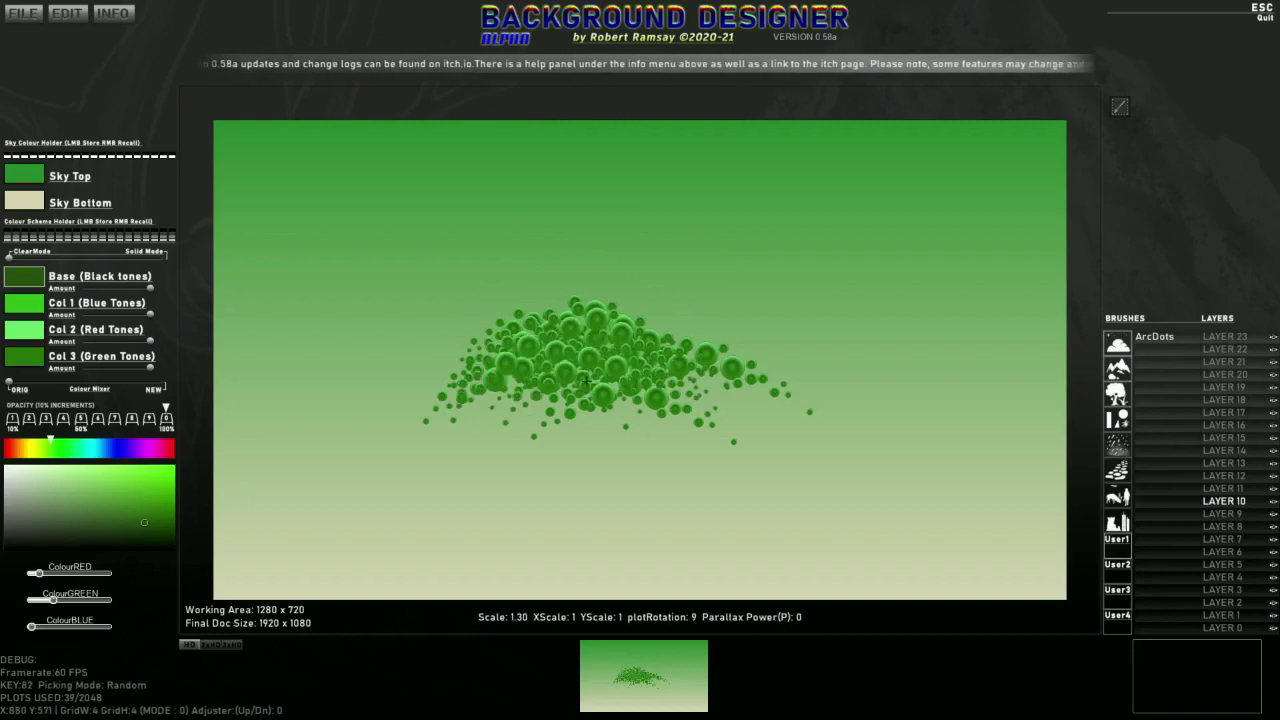
pyautogui.moveTo(586, 381)
pyautogui.mouseDown()
pyautogui.moveTo(646, 389)
pyautogui.moveTo(723, 258)
pyautogui.mouseUp()
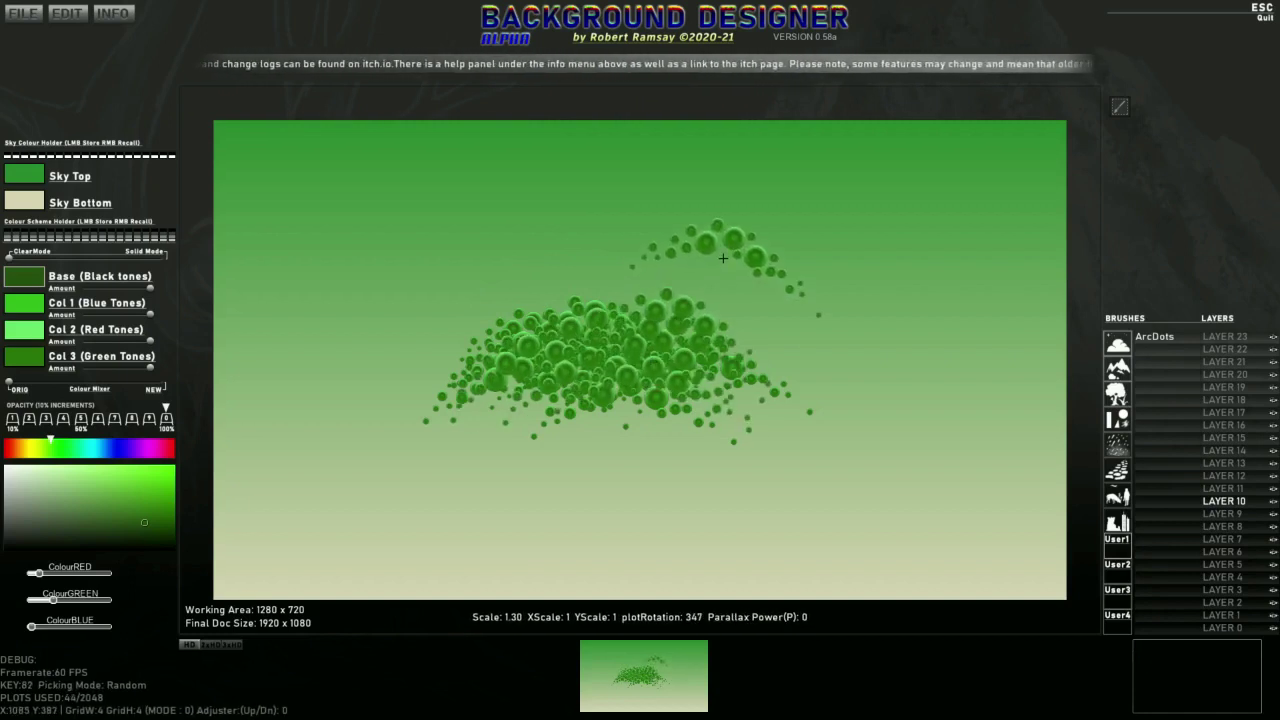
# Step: Mirror the ArcDots brush to XScale -1 and stamp it at varied rotations along the top of the clump
pyautogui.press('x')
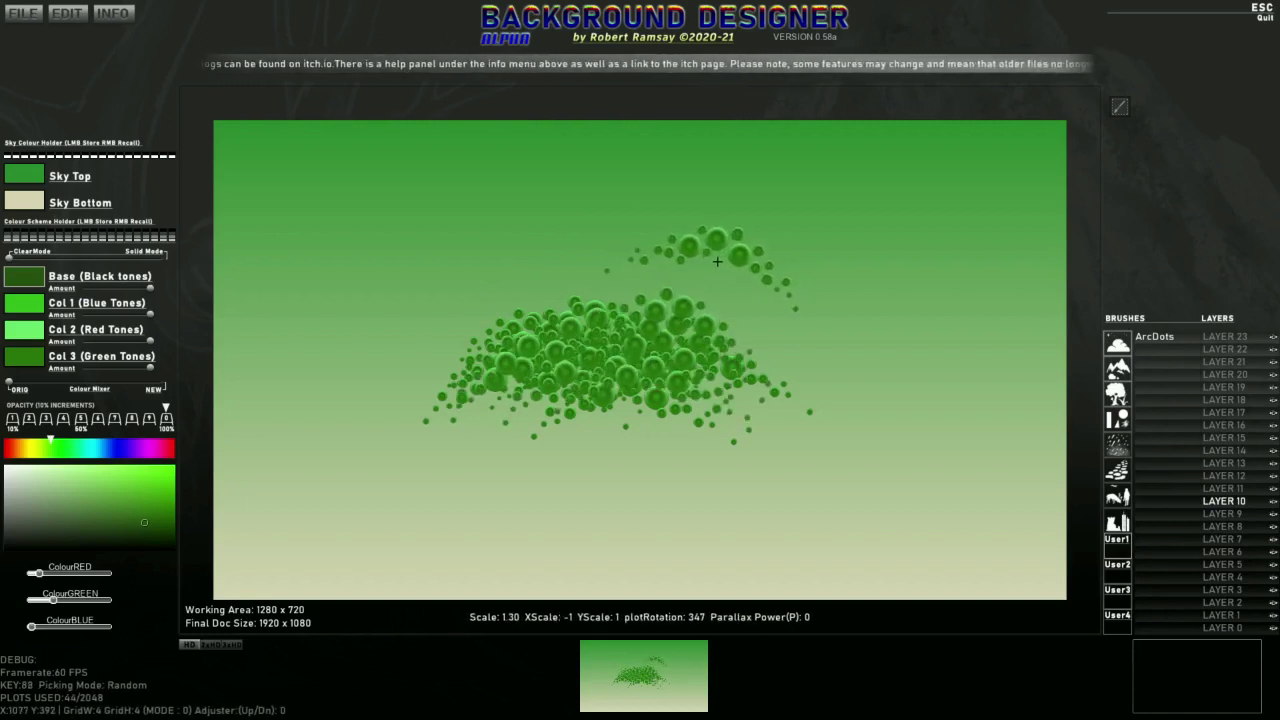
pyautogui.click(663, 314)
pyautogui.press('r')
pyautogui.click(606, 318)
pyautogui.click(587, 319)
pyautogui.press('e')
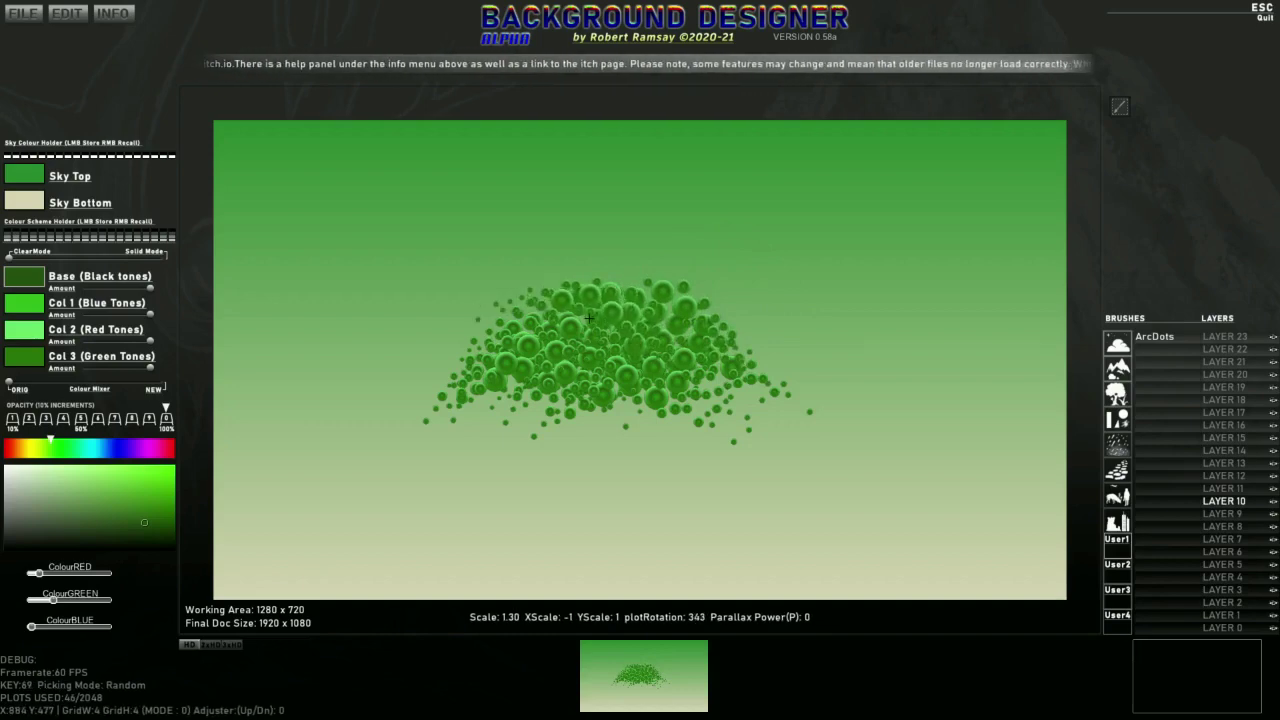
pyautogui.click(583, 324)
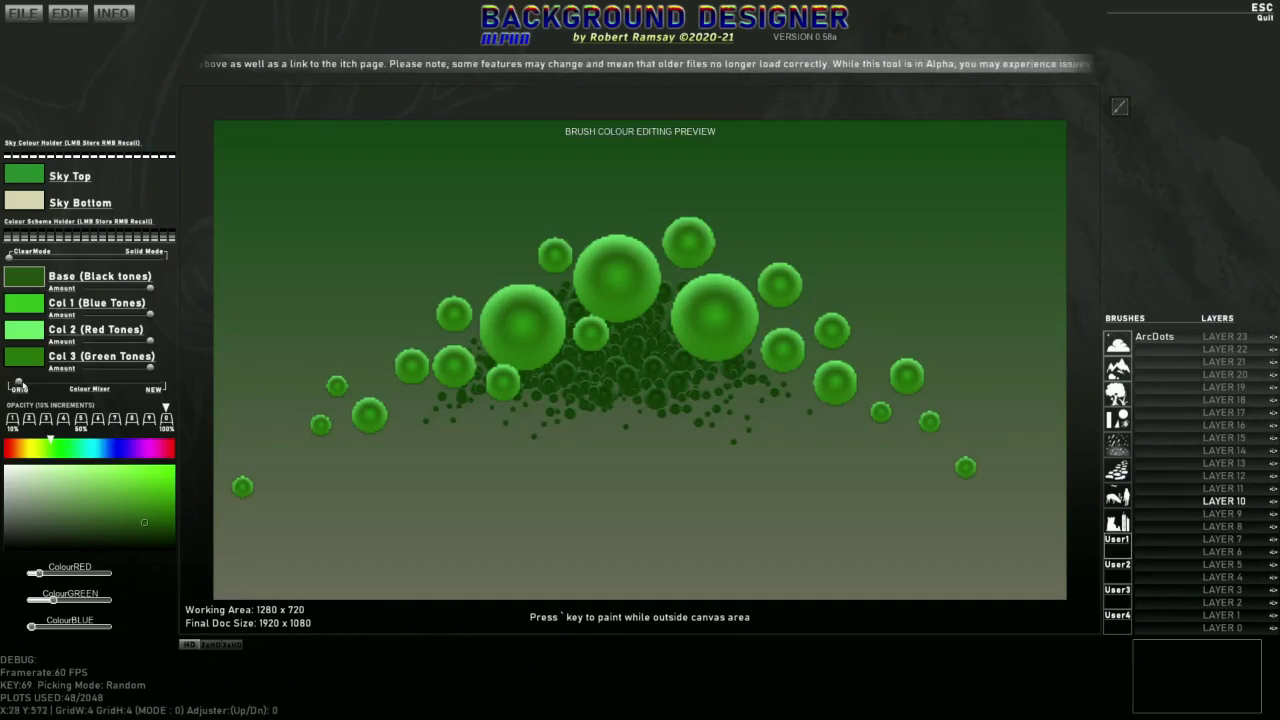
# Step: Set the brush's colour mix fully to the new scheme, with a near-black Base and an olive Col 1
pyautogui.moveTo(17, 384); pyautogui.dragTo(167, 387)
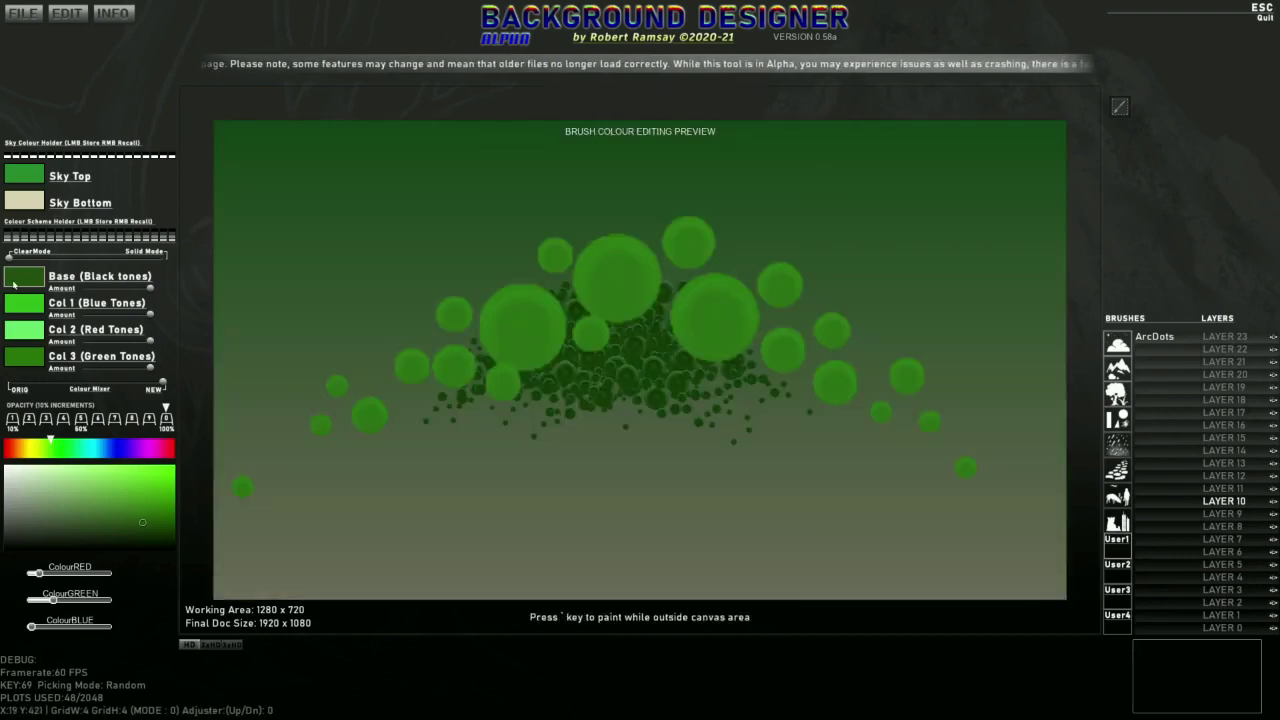
pyautogui.click(122, 549)
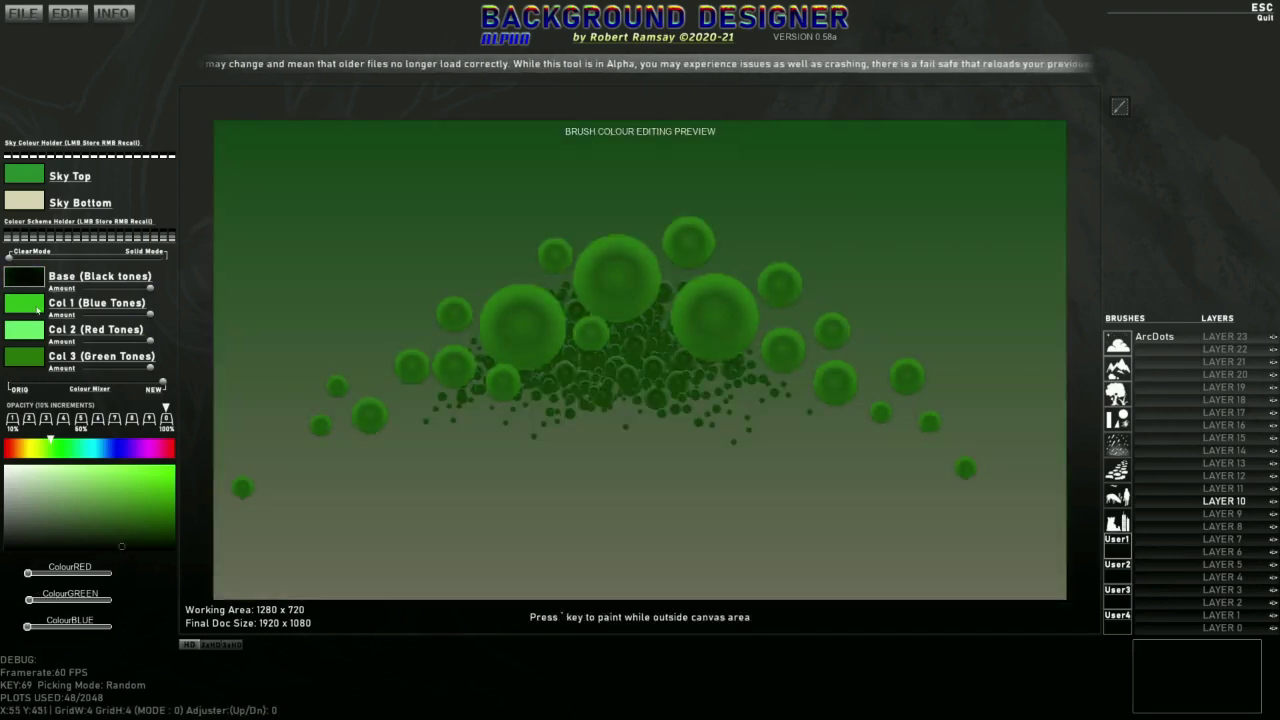
pyautogui.click(43, 338)
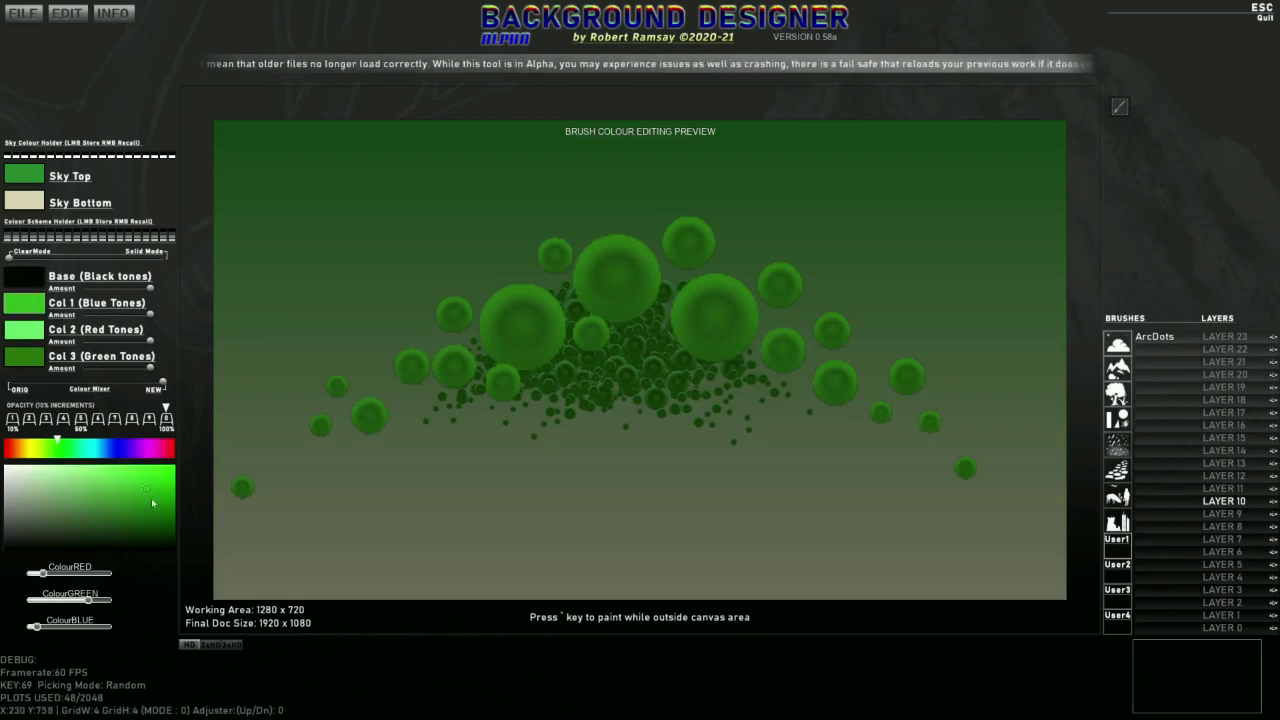
pyautogui.moveTo(152, 501)
pyautogui.mouseDown()
pyautogui.moveTo(80, 530)
pyautogui.moveTo(56, 516)
pyautogui.mouseUp()
pyautogui.moveTo(47, 449); pyautogui.dragTo(32, 450)
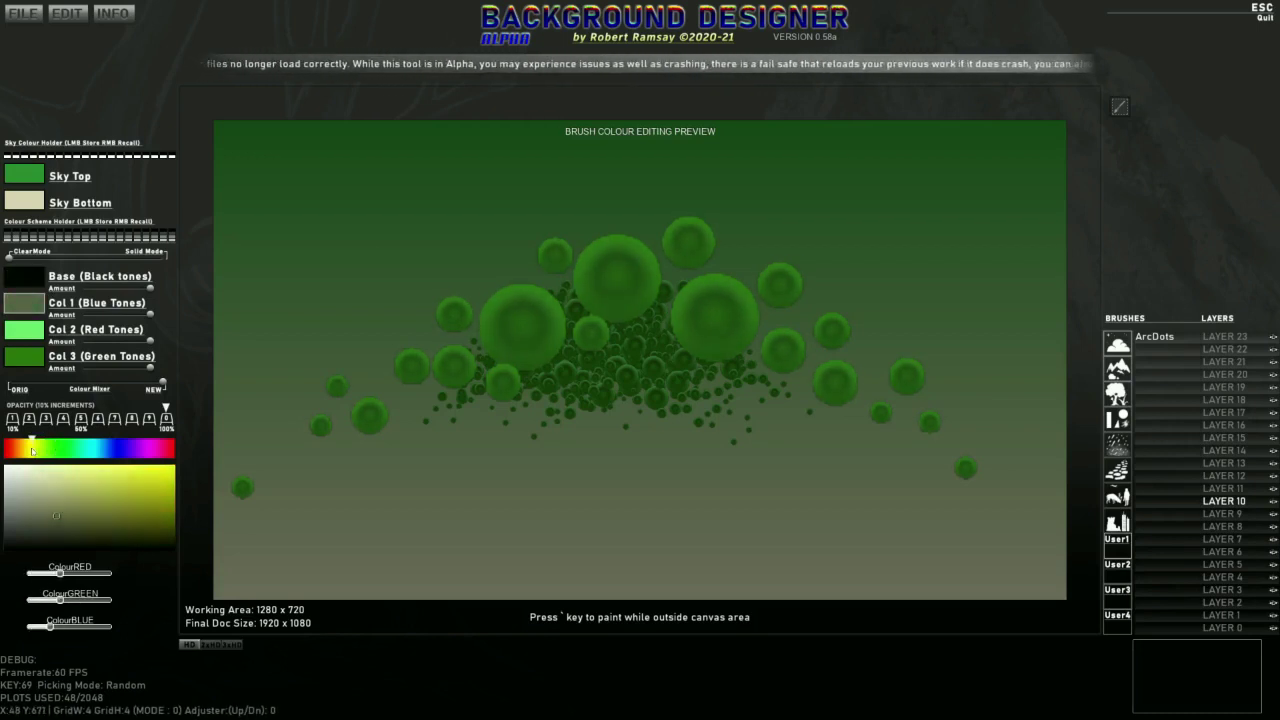
pyautogui.moveTo(107, 508); pyautogui.dragTo(107, 504)
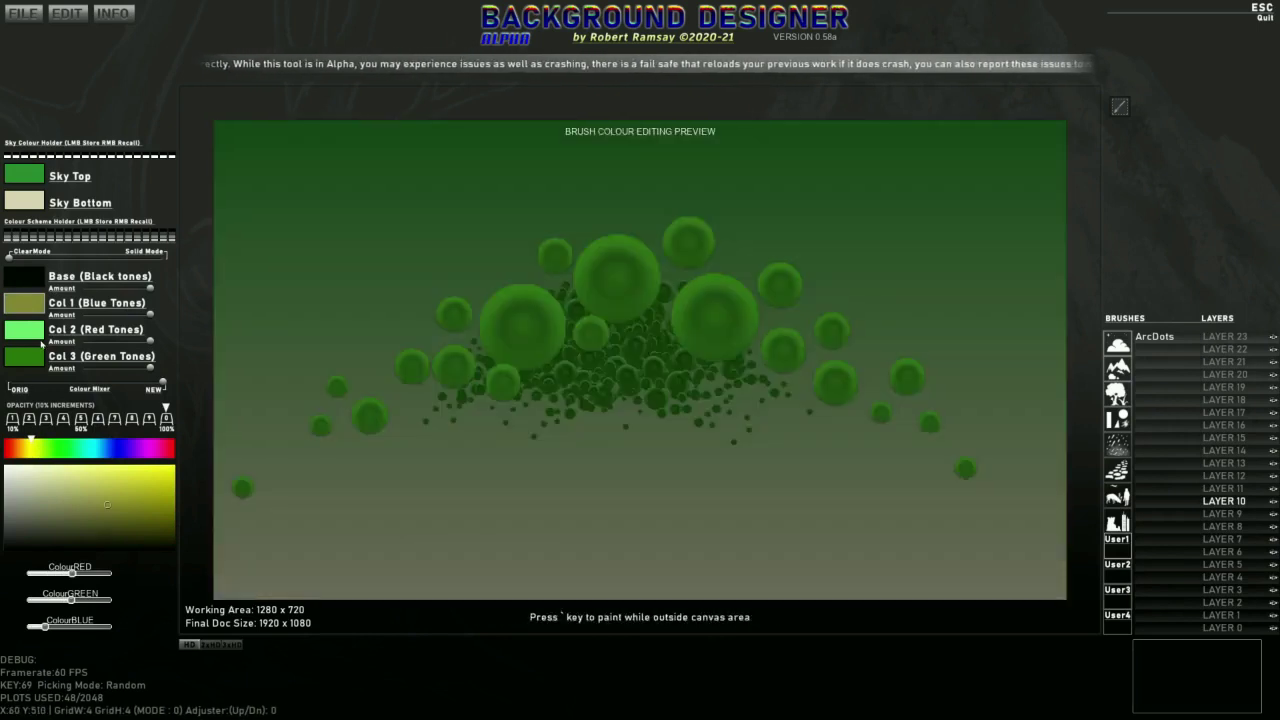
# Step: Set Col 2 (Red Tones) to orange and Col 3 (Green Tones) to magenta
pyautogui.click(42, 341)
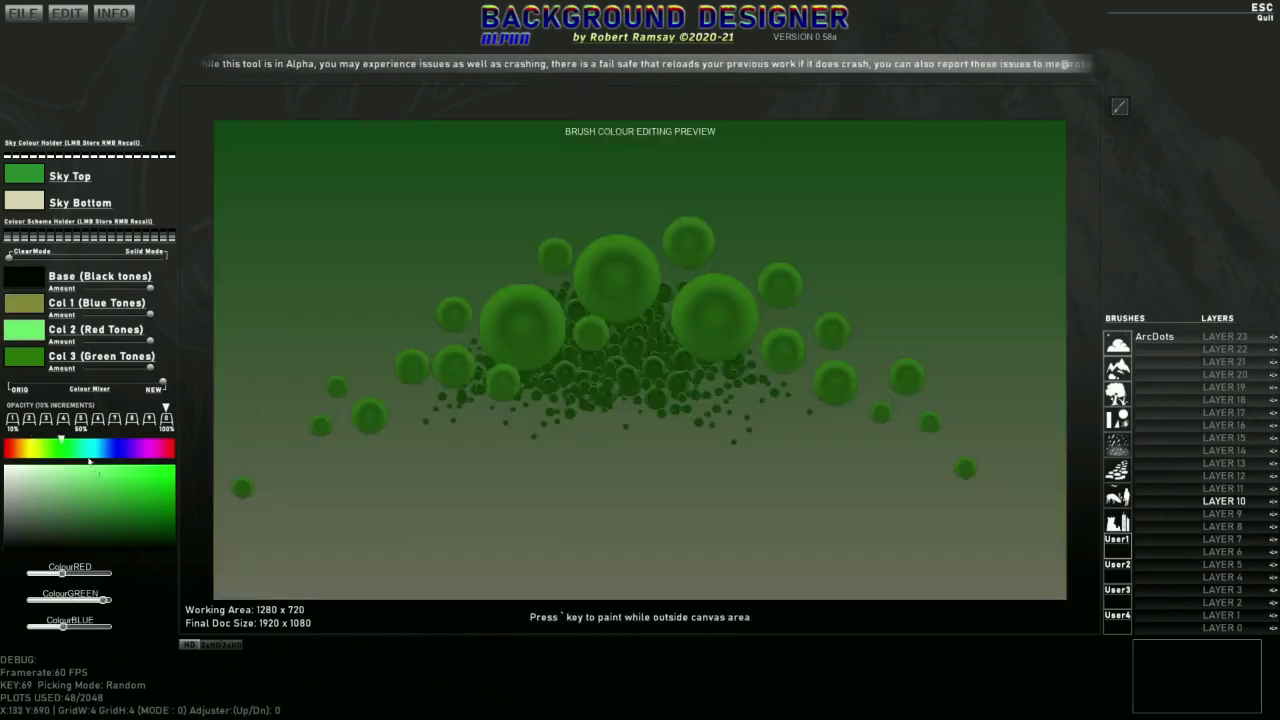
pyautogui.moveTo(40, 450); pyautogui.dragTo(22, 450)
pyautogui.moveTo(118, 481); pyautogui.dragTo(161, 481)
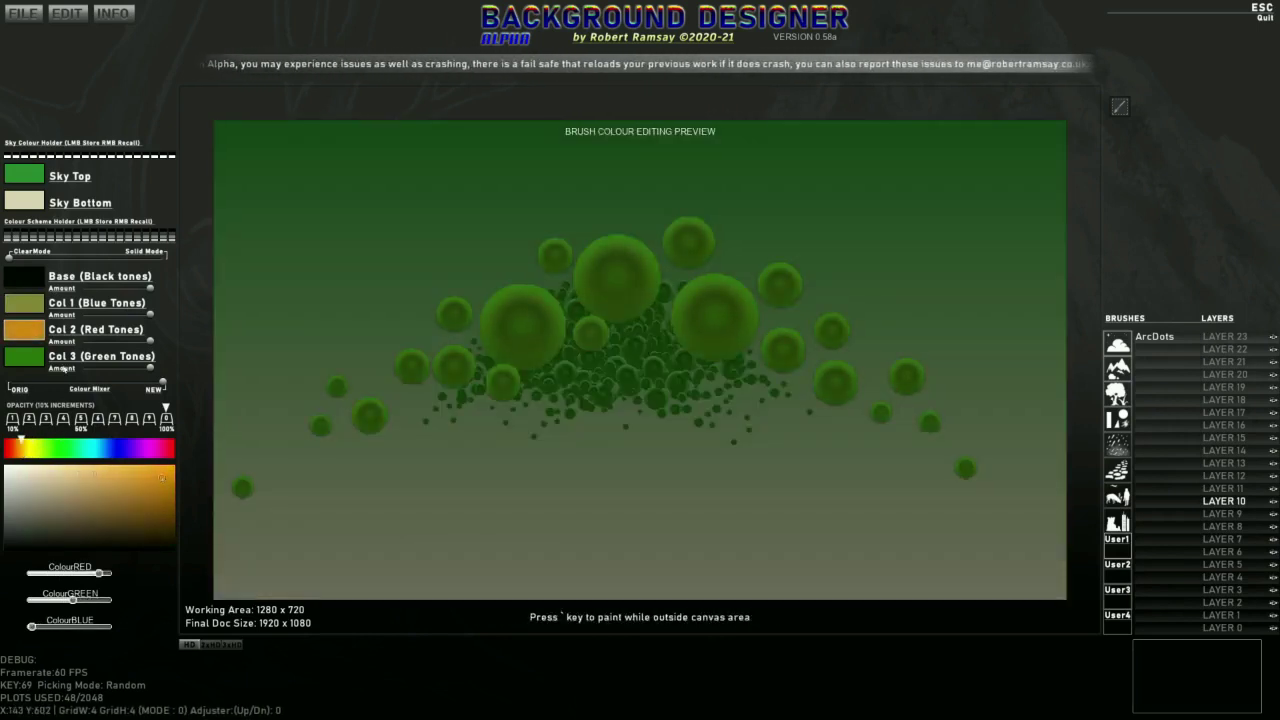
pyautogui.click(34, 357)
pyautogui.moveTo(59, 439); pyautogui.dragTo(5, 441)
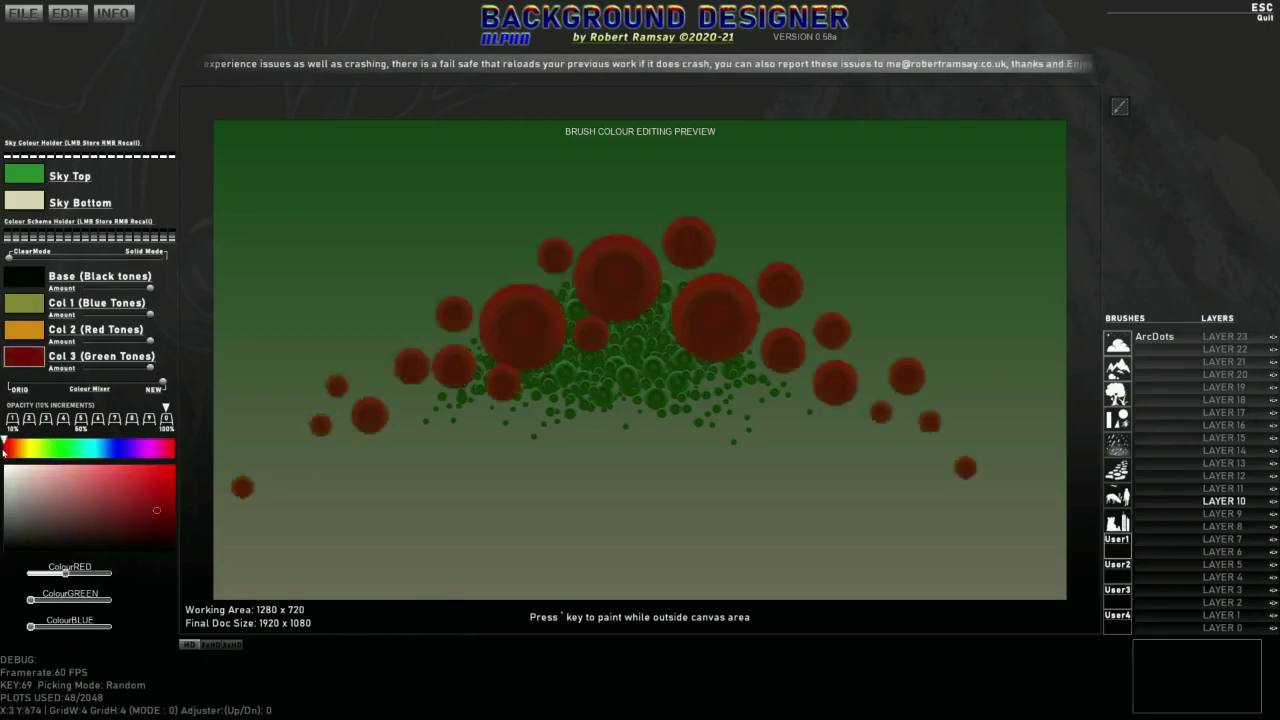
pyautogui.moveTo(99, 478)
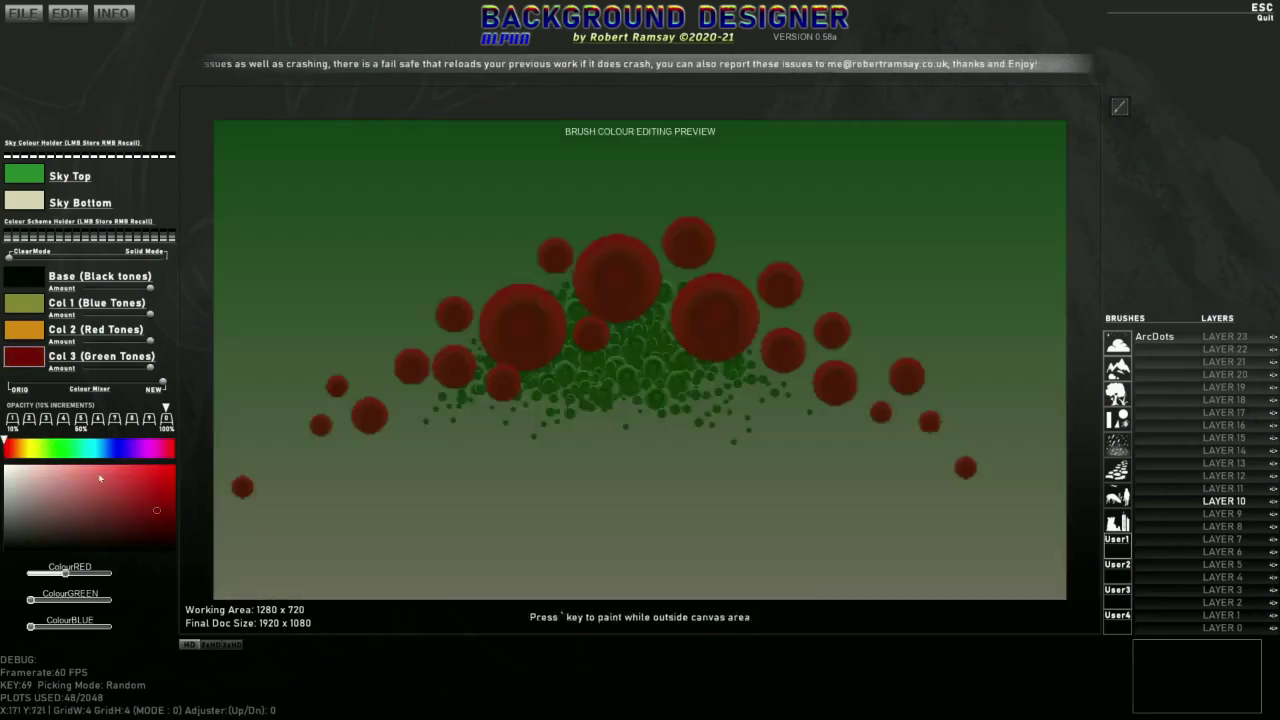
pyautogui.click(159, 479)
pyautogui.click(151, 443)
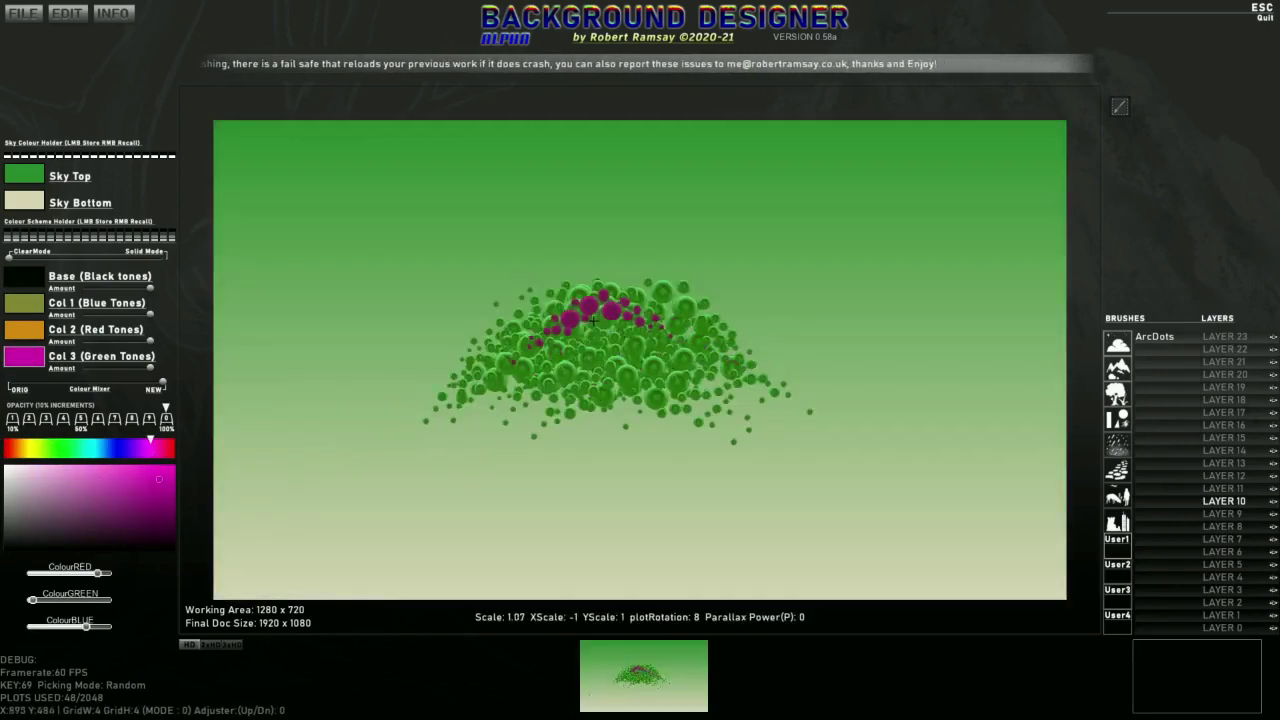
# Step: Stamp the magenta ArcDots brush at about scale 1 on the clump's upper-left edge and lower-right part
pyautogui.click(570, 300)
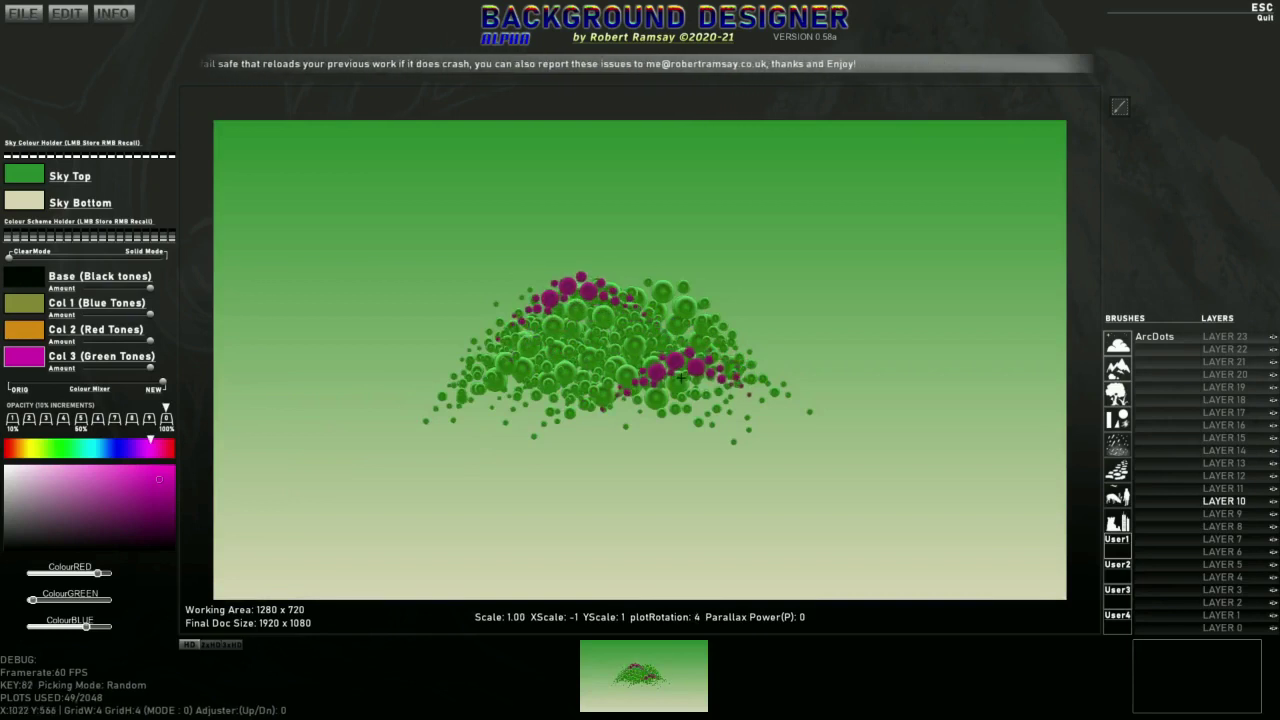
pyautogui.scroll(-5, 676, 376)
pyautogui.click(655, 371)
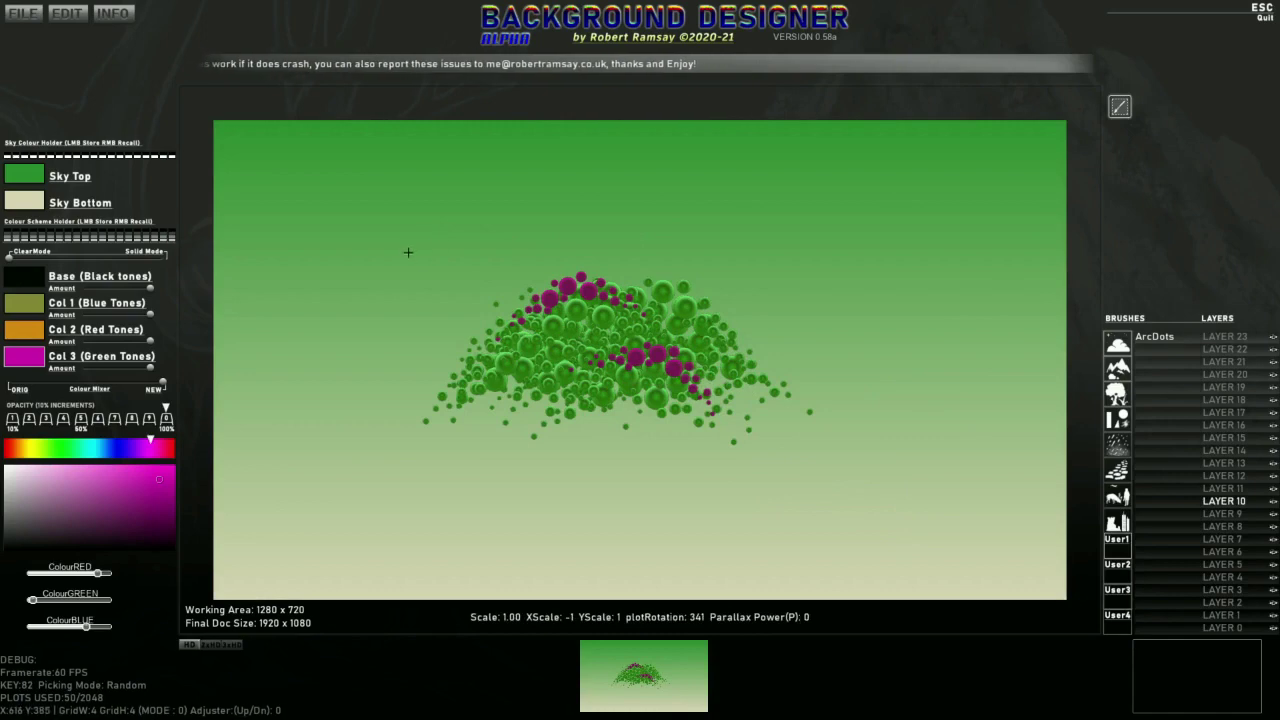
# Step: Capture the area around the whole clump as a new user brush named ArcBusy and show the tiled preview
pyautogui.moveTo(405, 243)
pyautogui.mouseDown()
pyautogui.moveTo(703, 451)
pyautogui.moveTo(829, 470)
pyautogui.mouseUp()
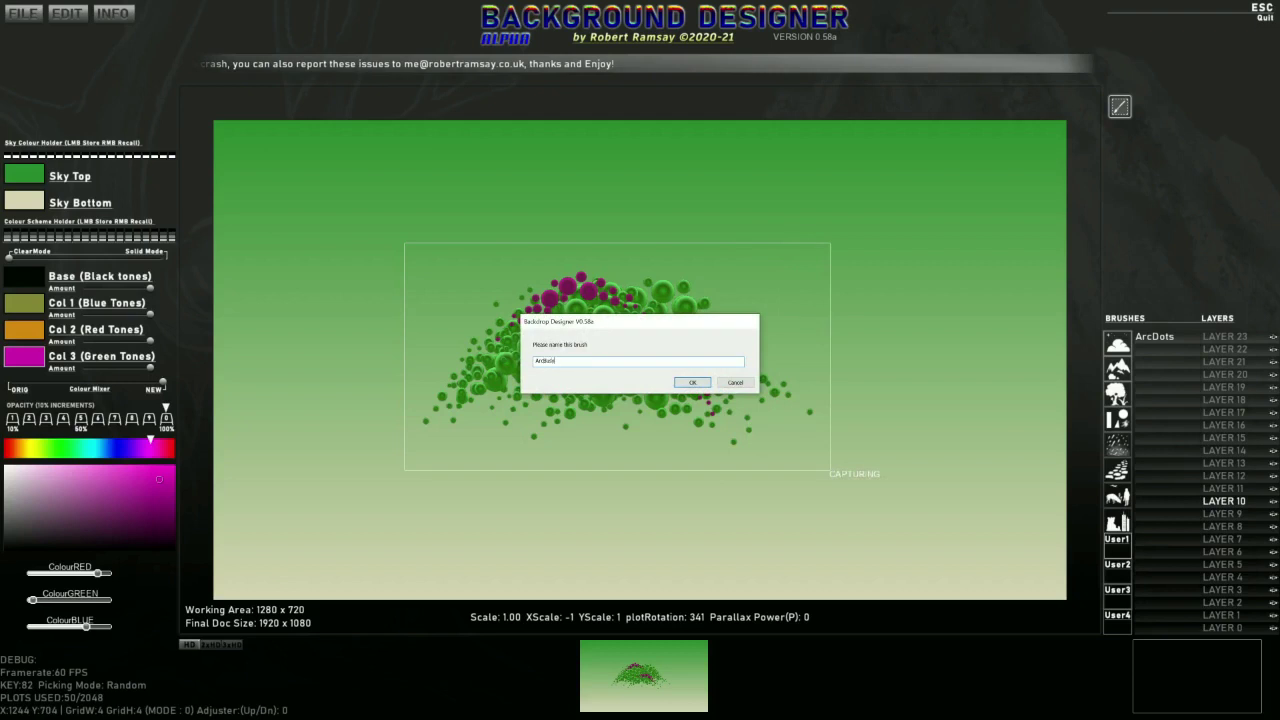
pyautogui.click(695, 386)
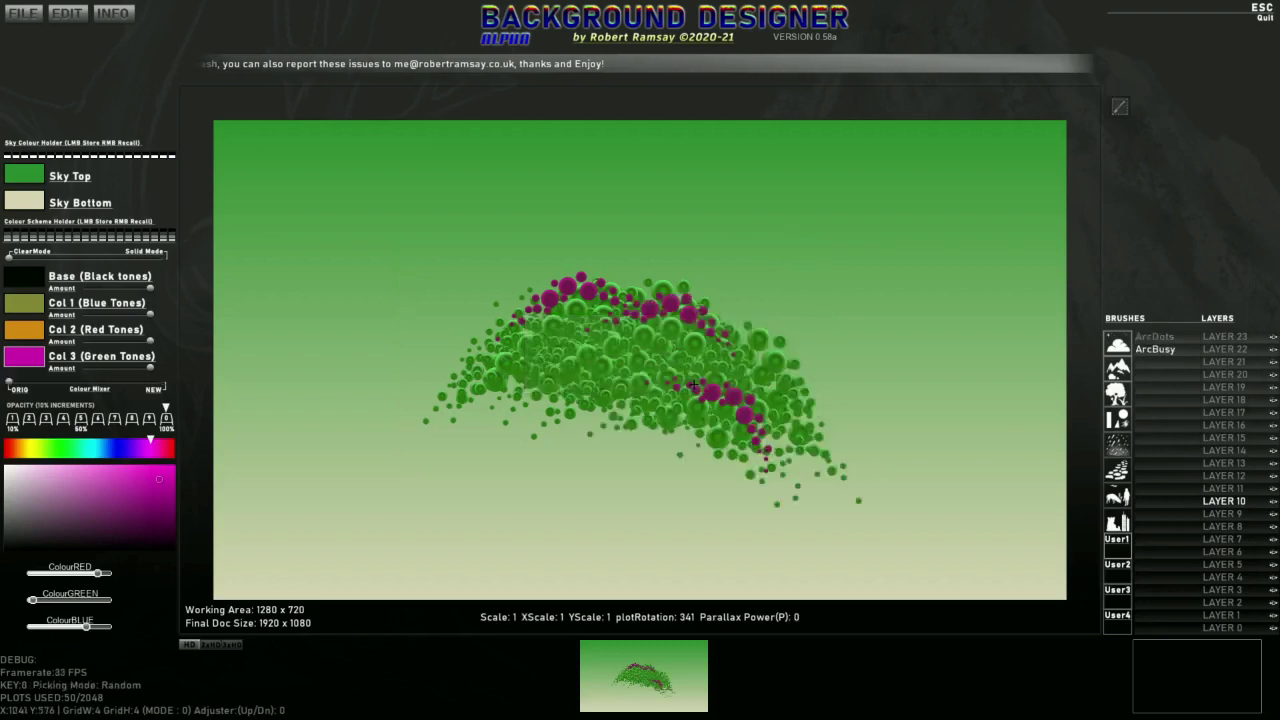
pyautogui.press('w')
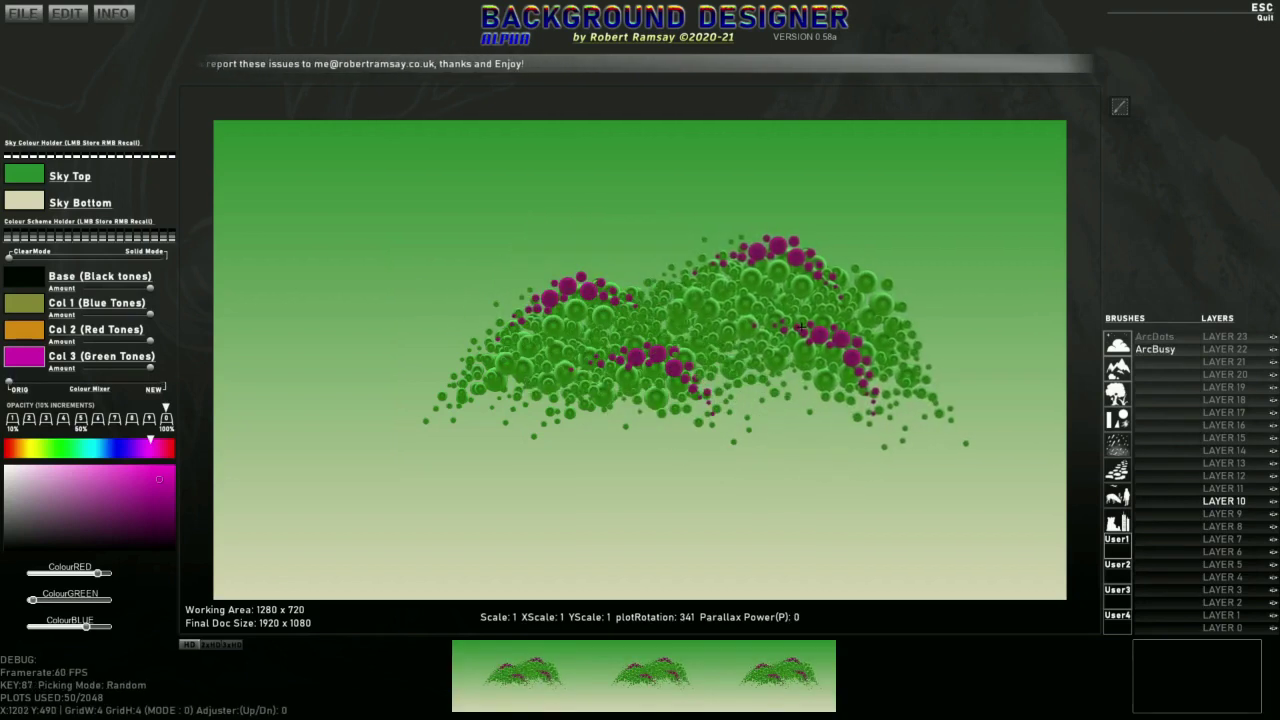
# Step: Stamp the ArcBusy brush at varied rotations, shrinking it to scale 0.62, to widen the clump on both sides
pyautogui.press('e')
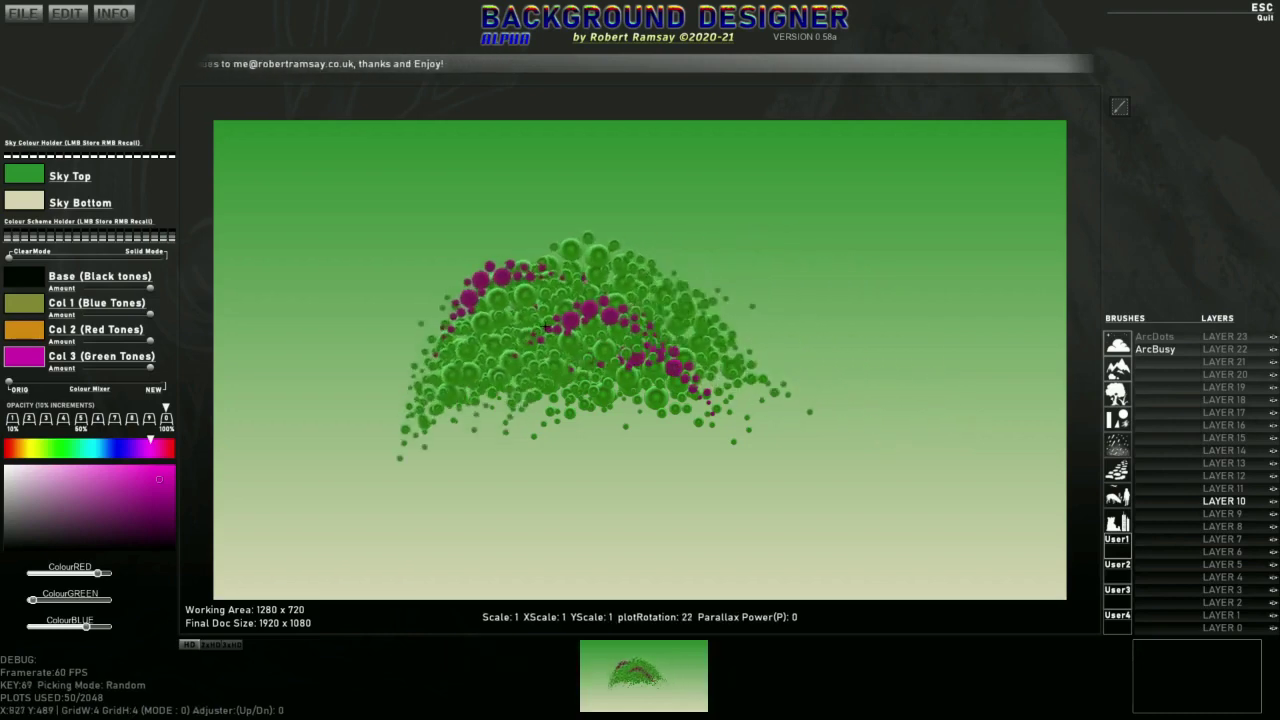
pyautogui.scroll(-20, 465, 324)
pyautogui.press('r')
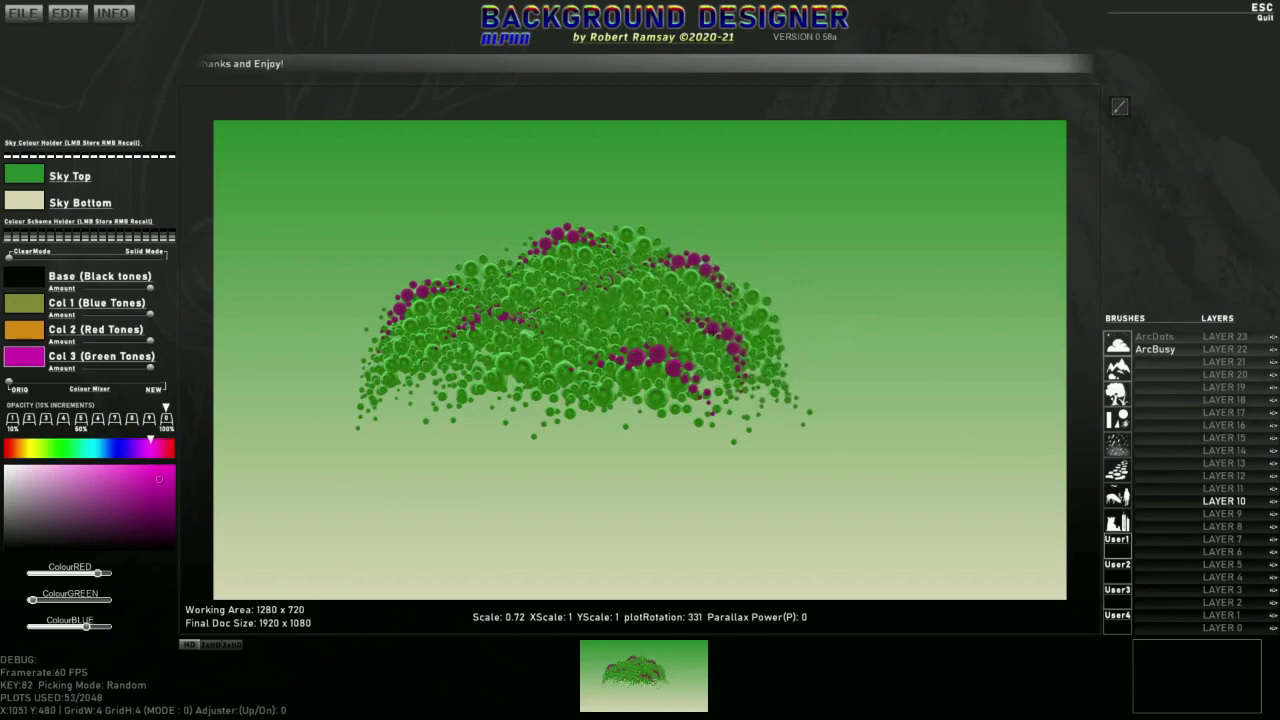
pyautogui.press('e')
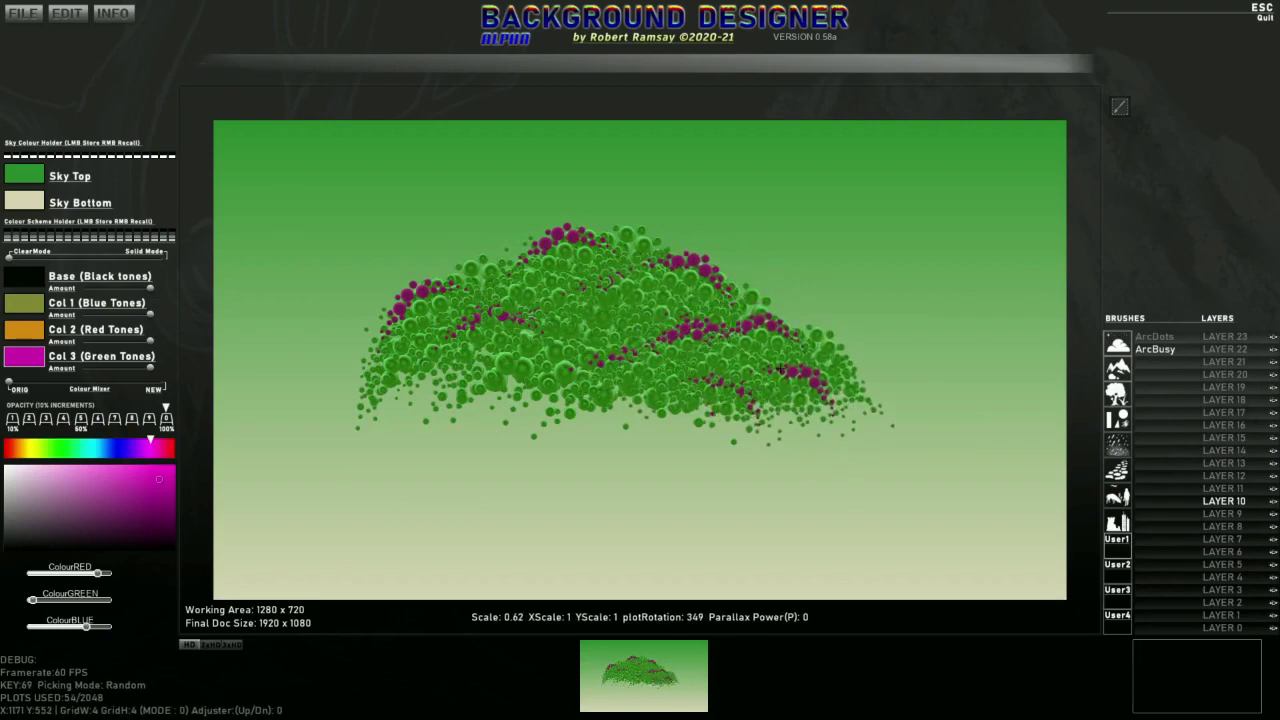
pyautogui.click(782, 371)
pyautogui.press('e')
pyautogui.click(500, 372)
pyautogui.click(436, 372)
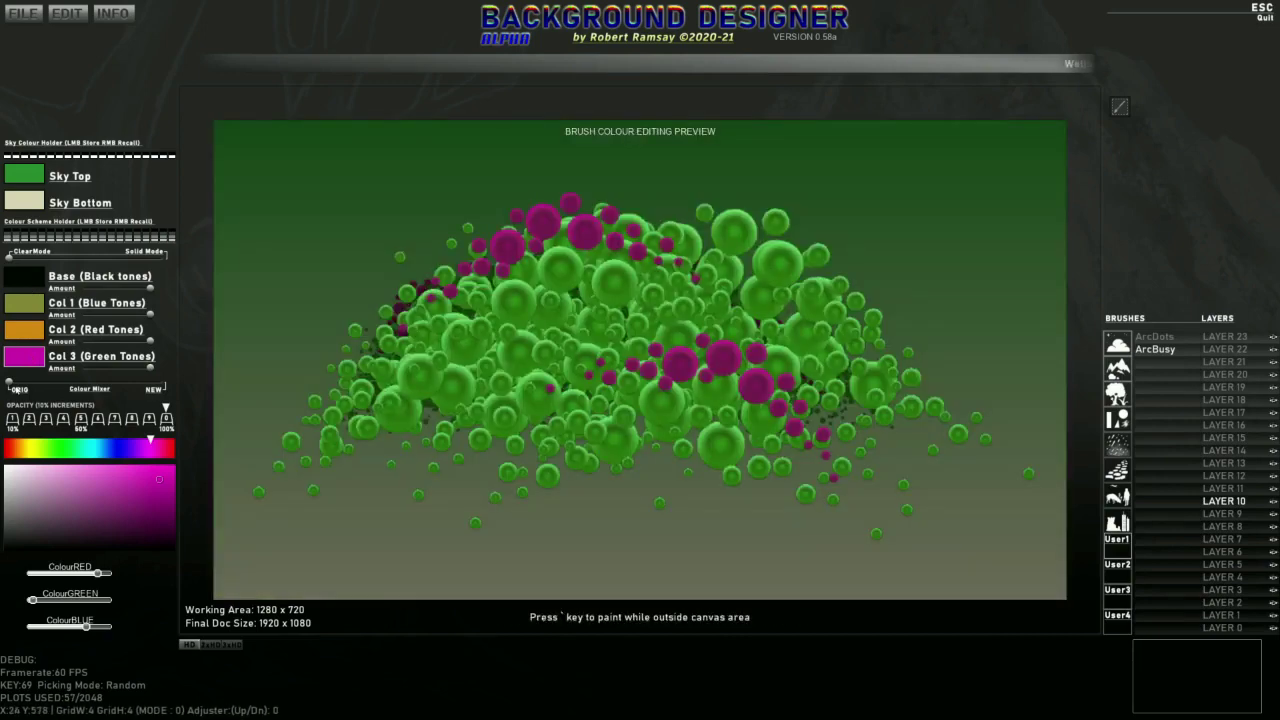
# Step: Apply the new colour scheme fully to ArcBusy, setting Col 3 to blue, Col 2 to crimson and Col 1 to dark blue
pyautogui.moveTo(13, 385); pyautogui.dragTo(149, 387)
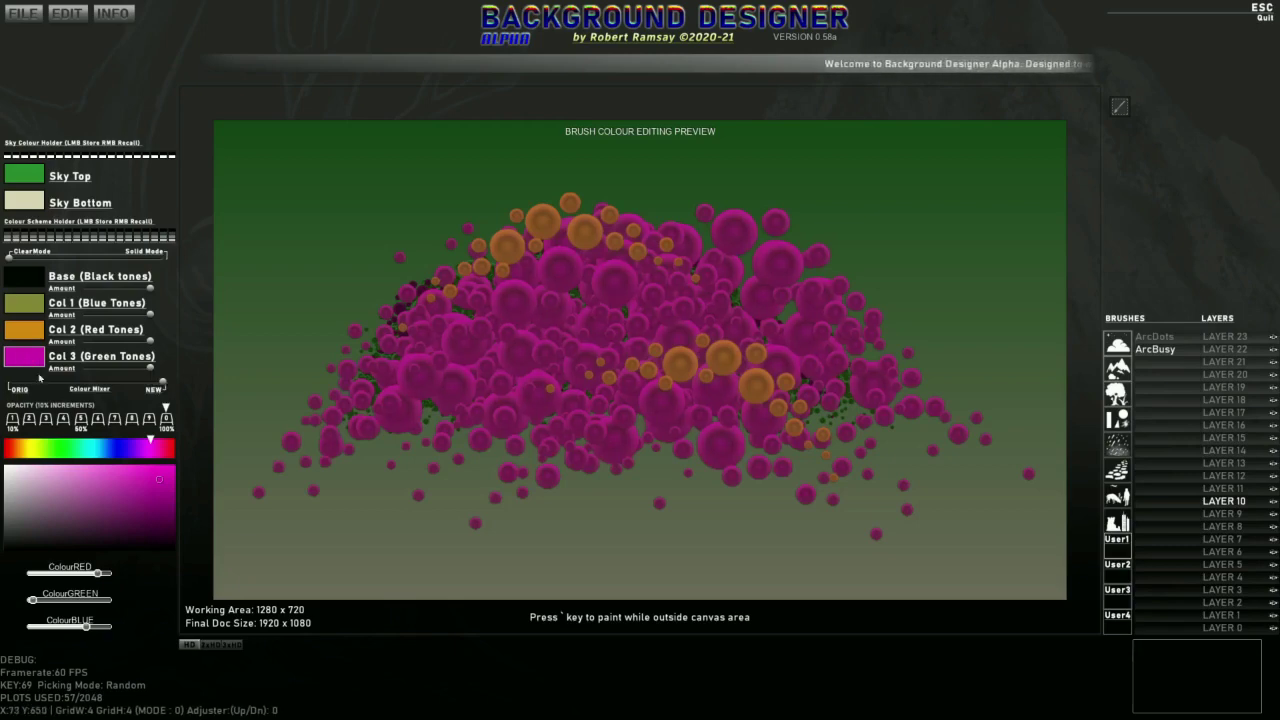
pyautogui.moveTo(100, 450)
pyautogui.mouseDown()
pyautogui.moveTo(87, 452)
pyautogui.moveTo(130, 454)
pyautogui.moveTo(101, 450)
pyautogui.mouseUp()
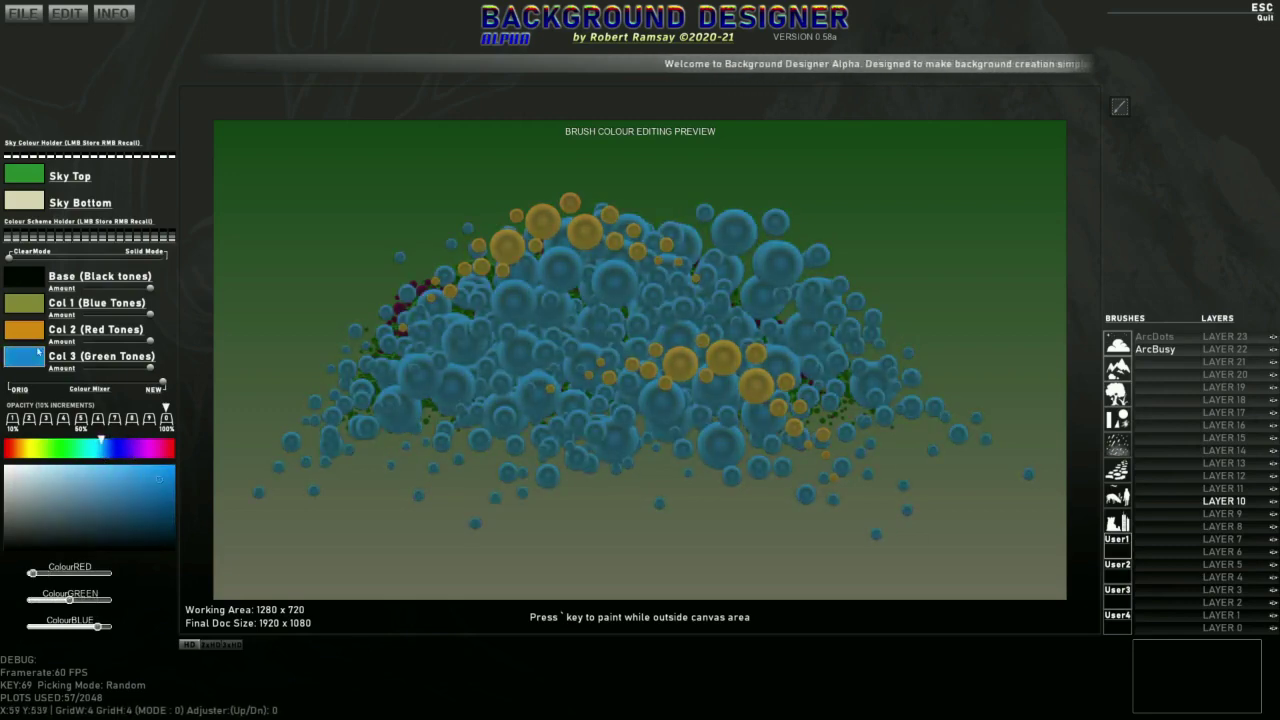
pyautogui.click(36, 335)
pyautogui.moveTo(8, 450)
pyautogui.mouseDown()
pyautogui.moveTo(148, 457)
pyautogui.moveTo(120, 452)
pyautogui.mouseUp()
pyautogui.click(13, 310)
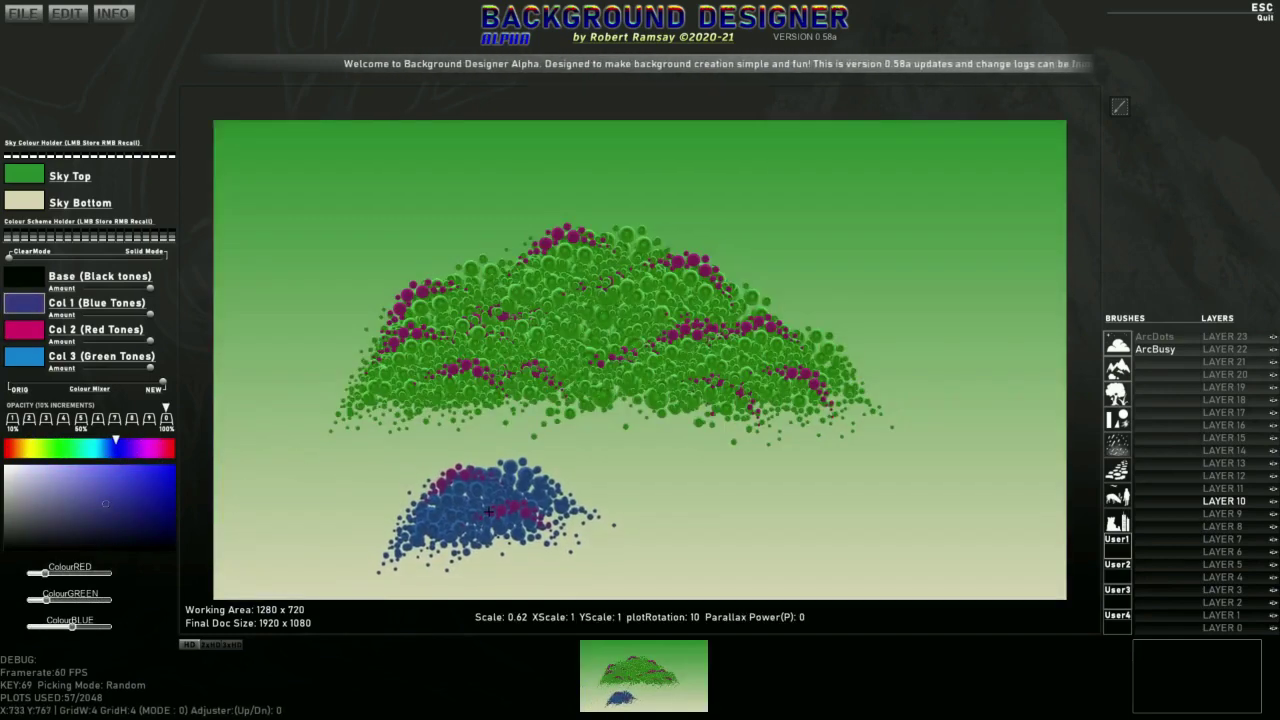
# Step: Try placing the ArcBusy brush behind the existing clump and change Col 1 (Blue Tones) to bright green
pyautogui.press('b')
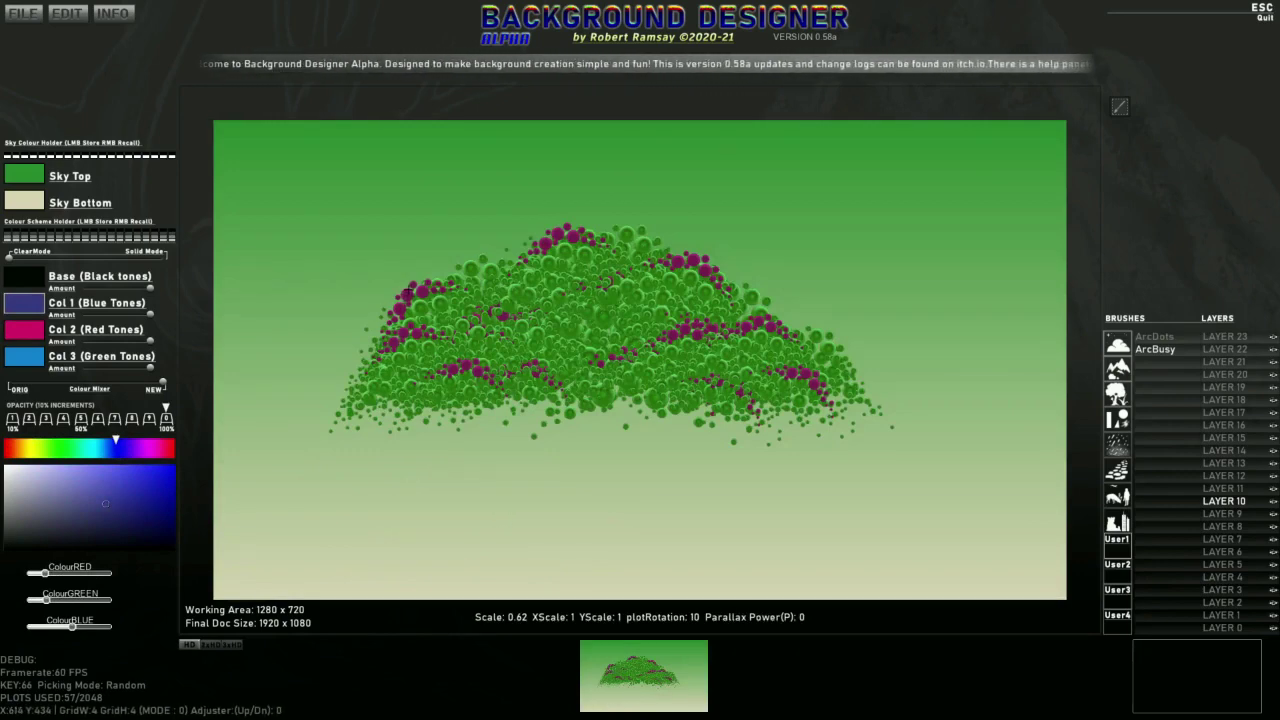
pyautogui.press('b')
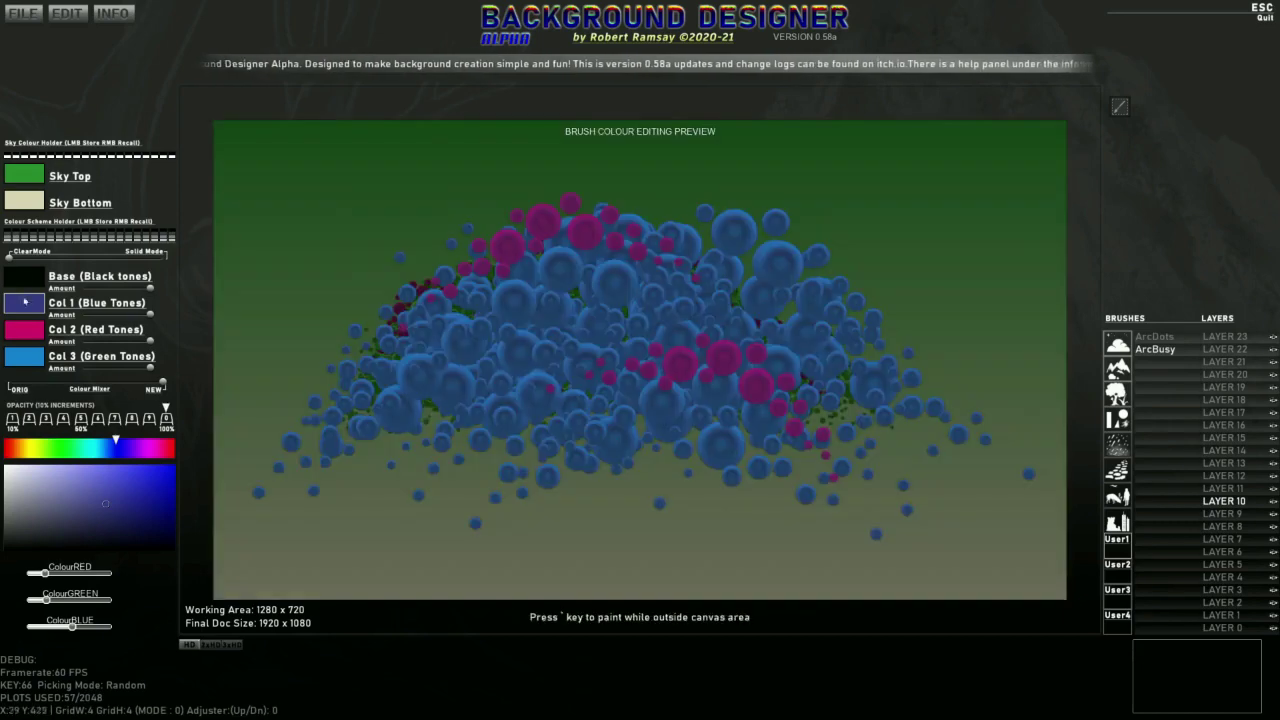
pyautogui.moveTo(104, 447); pyautogui.dragTo(69, 449)
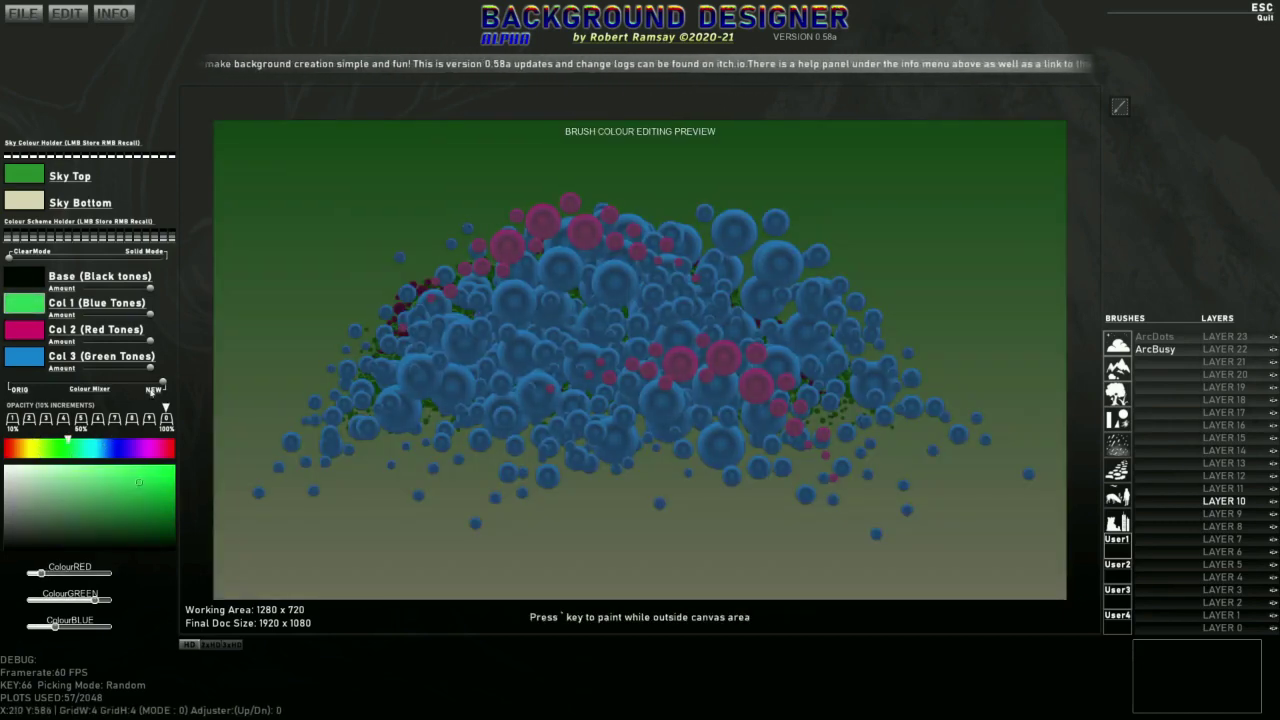
# Step: Shift the ArcBusy brush most of the way towards Solid Mode and reduce the Base, Col 1, Col 2 and Col 3 amounts to minimum
pyautogui.moveTo(165, 384)
pyautogui.mouseDown()
pyautogui.moveTo(12, 386)
pyautogui.moveTo(165, 386)
pyautogui.mouseUp()
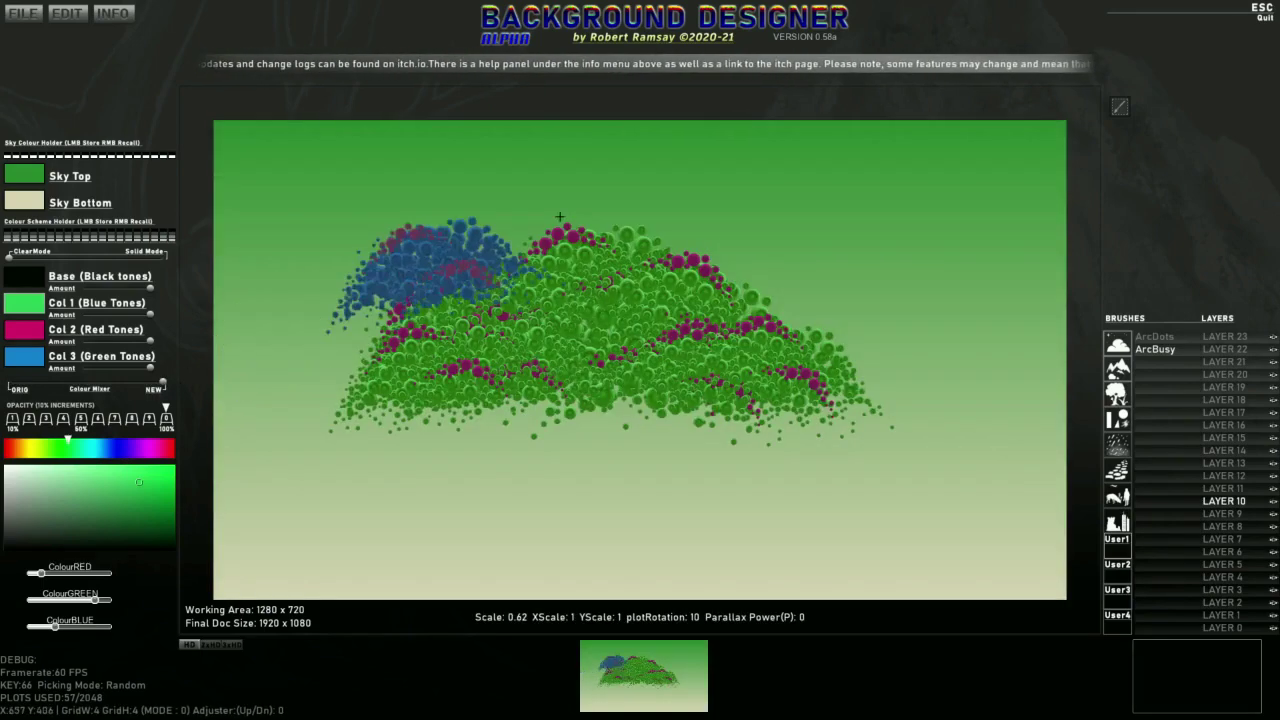
pyautogui.click(13, 256)
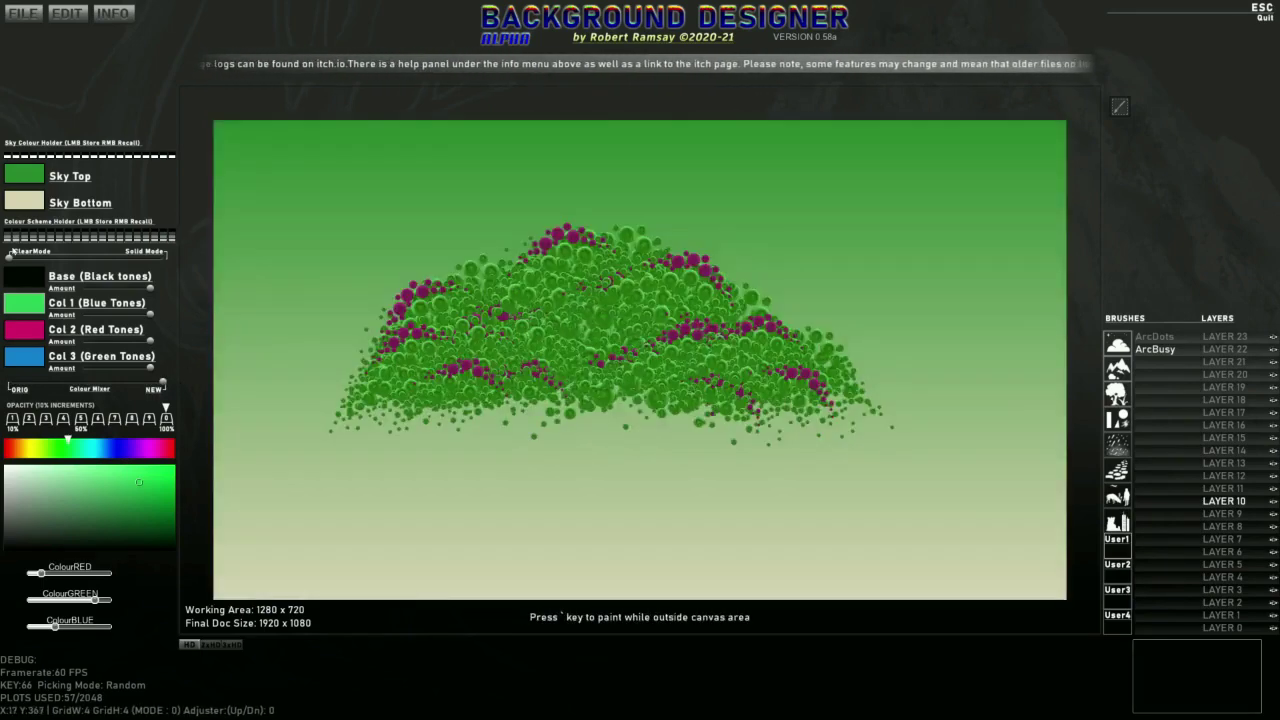
pyautogui.moveTo(13, 256); pyautogui.dragTo(15, 257)
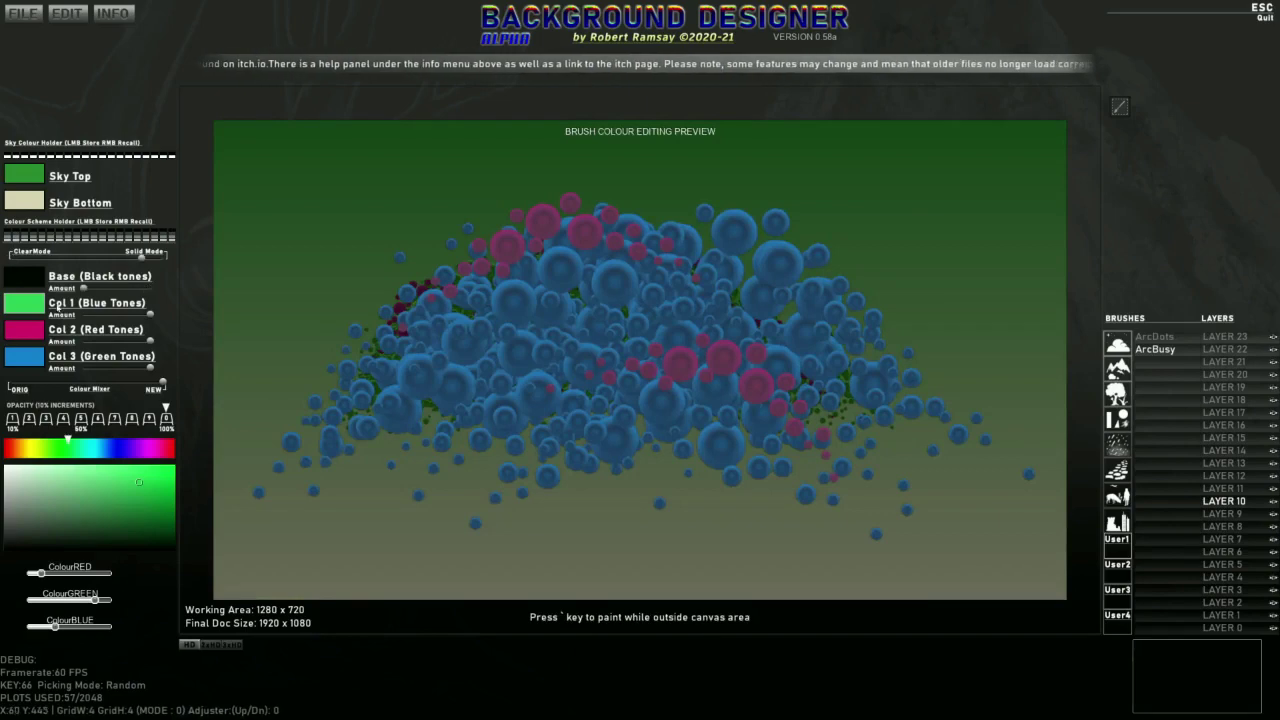
pyautogui.moveTo(125, 320); pyautogui.dragTo(80, 318)
pyautogui.moveTo(149, 342); pyautogui.dragTo(80, 343)
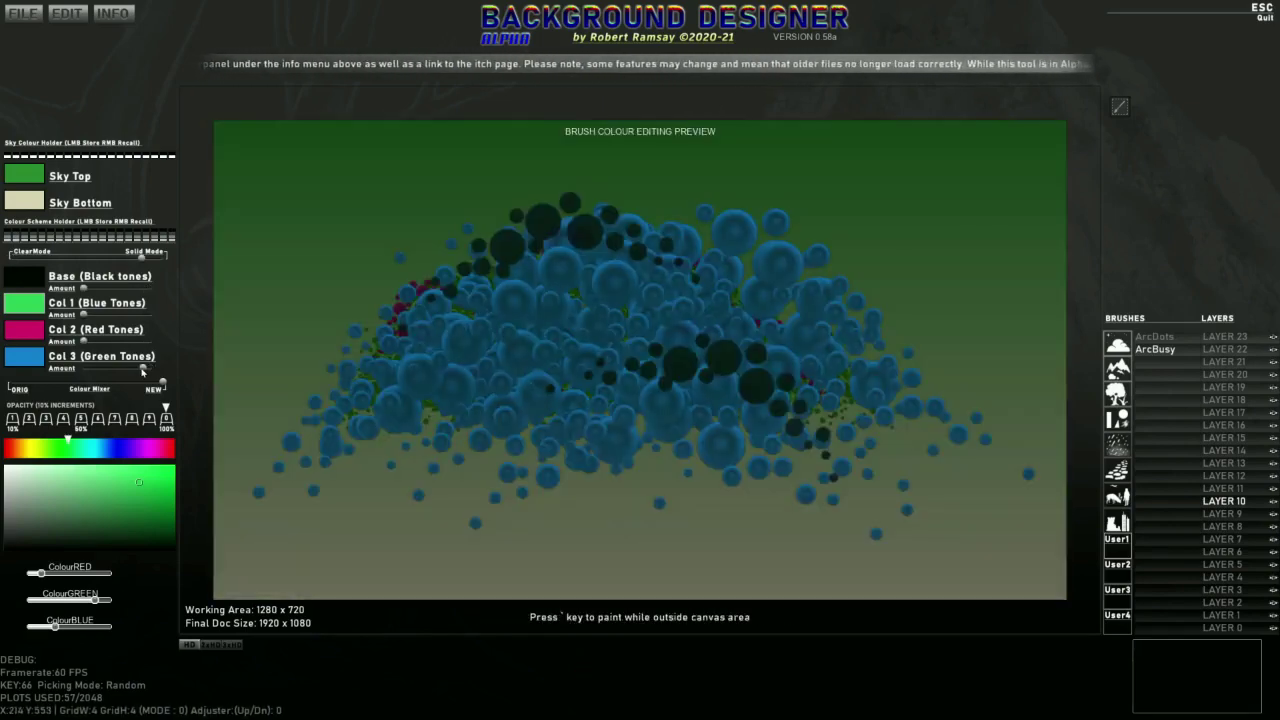
pyautogui.moveTo(142, 370); pyautogui.dragTo(82, 370)
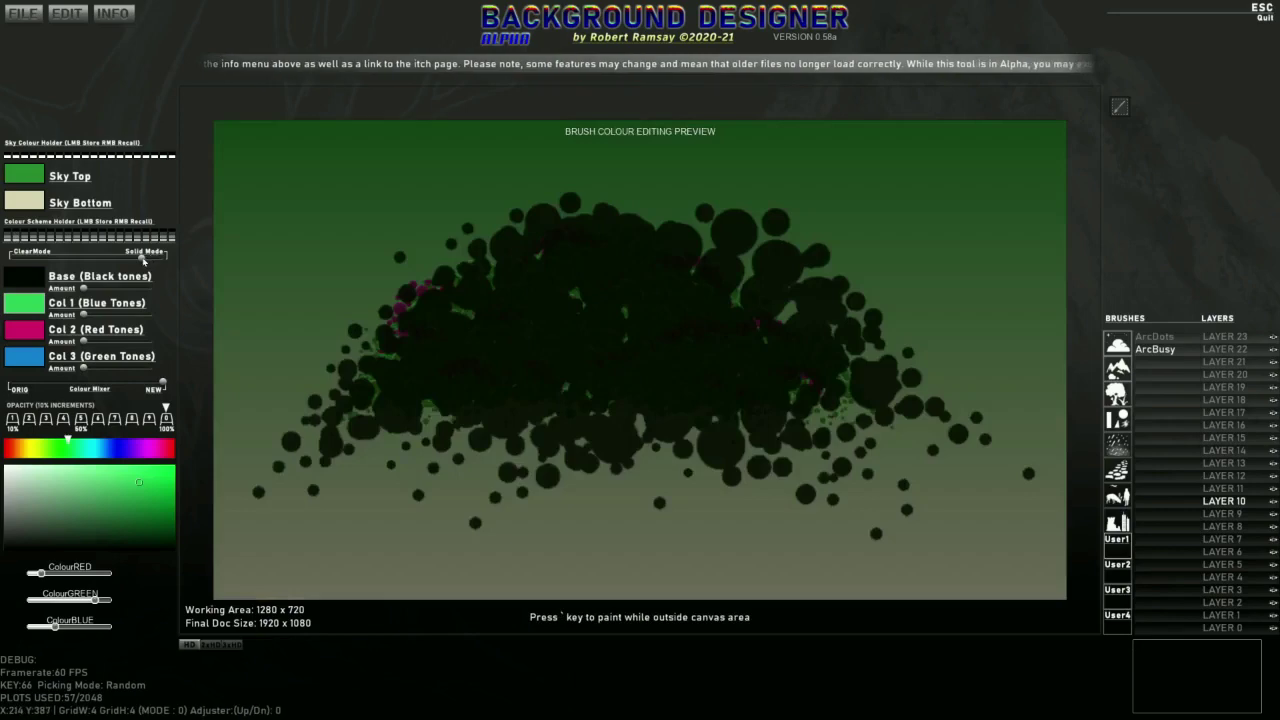
# Step: Try full Solid Mode on ArcBusy, raise the Col 2 (Red Tones) amount to maximum, and return the brush to ClearMode
pyautogui.moveTo(142, 259); pyautogui.dragTo(165, 261)
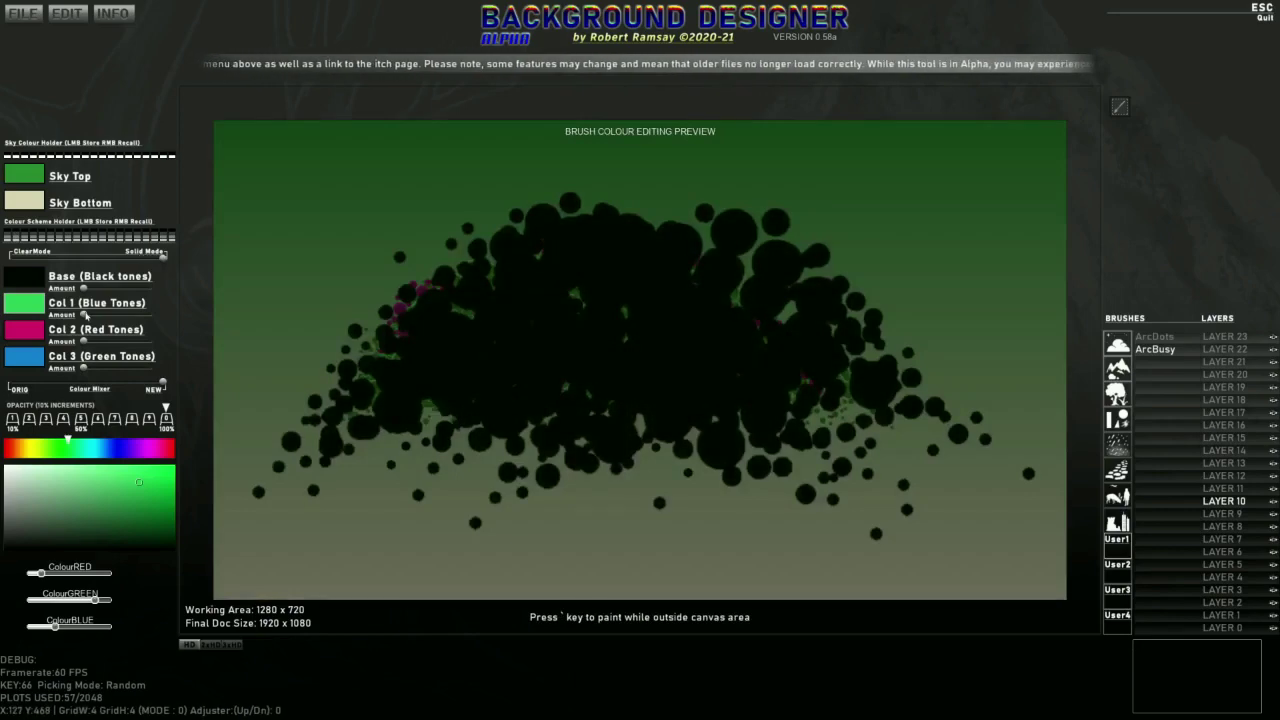
pyautogui.moveTo(88, 344); pyautogui.dragTo(148, 346)
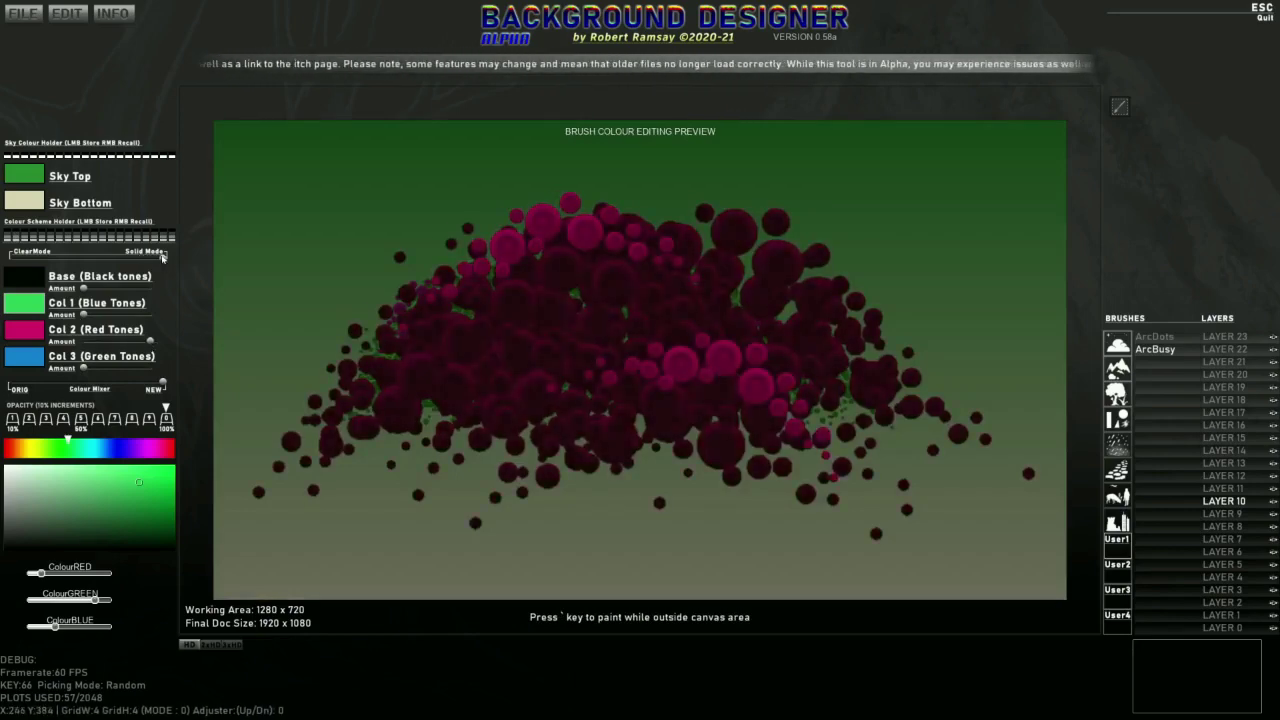
pyautogui.moveTo(163, 258); pyautogui.dragTo(4, 261)
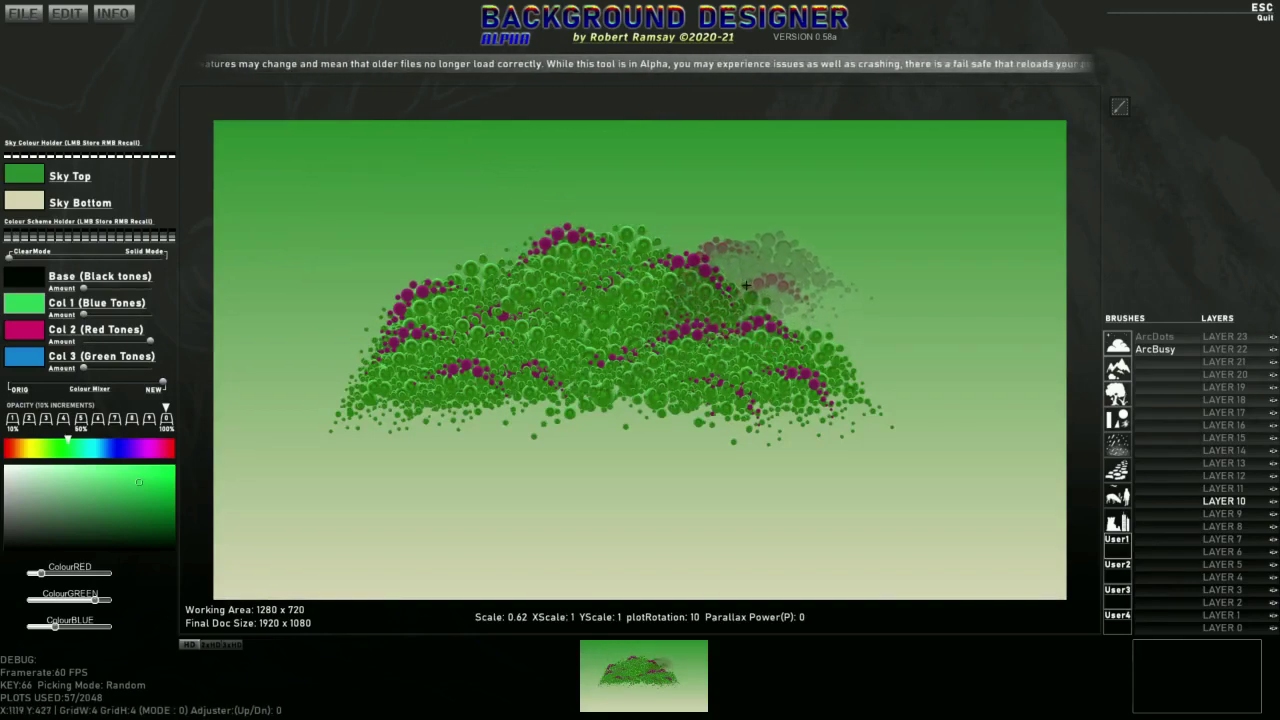
# Step: Clear the canvas and choose the Circle1 brush, keeping the Col 2 (Red Tones) amount at maximum
pyautogui.press('BackSpace')
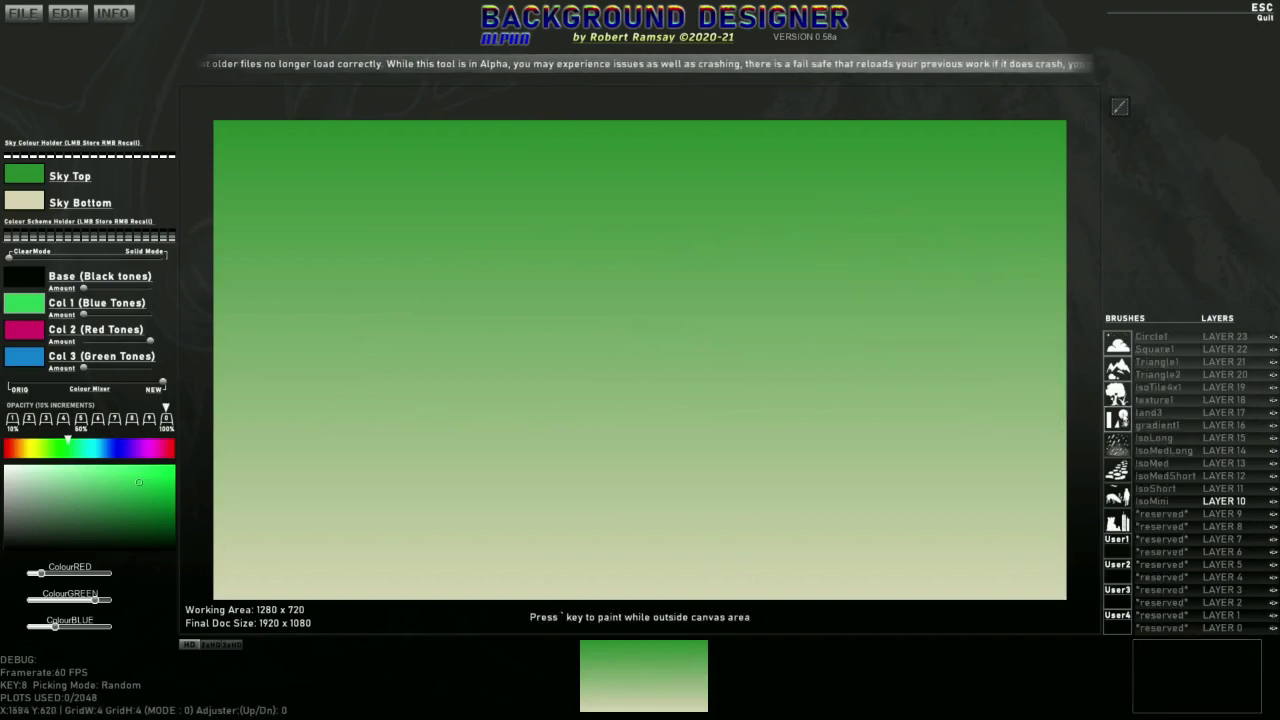
pyautogui.click(1150, 337)
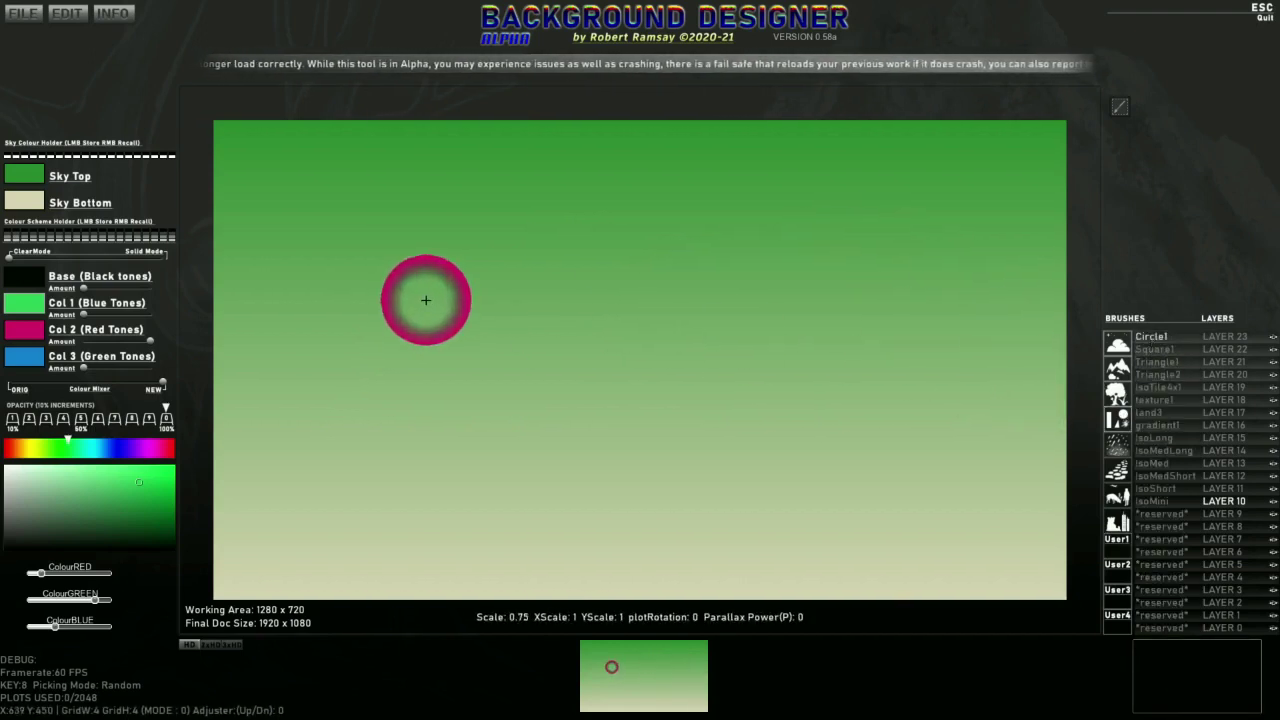
pyautogui.moveTo(165, 346)
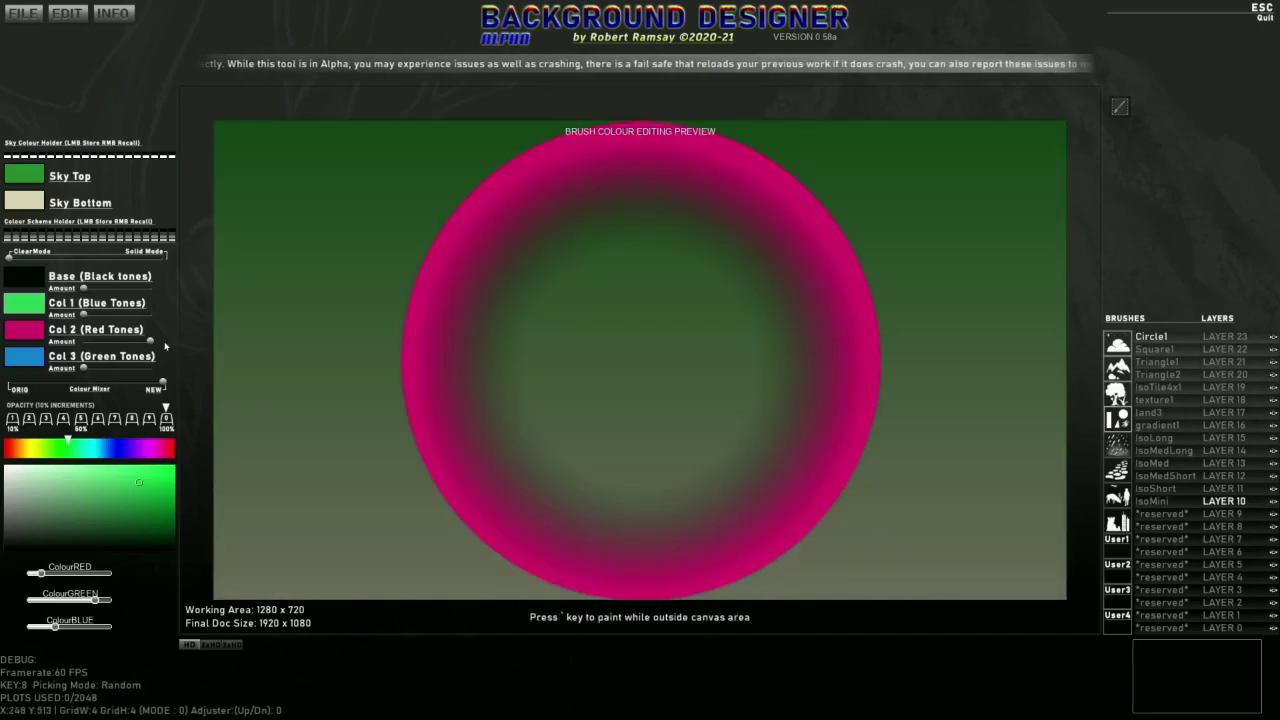
pyautogui.moveTo(146, 340); pyautogui.dragTo(176, 349)
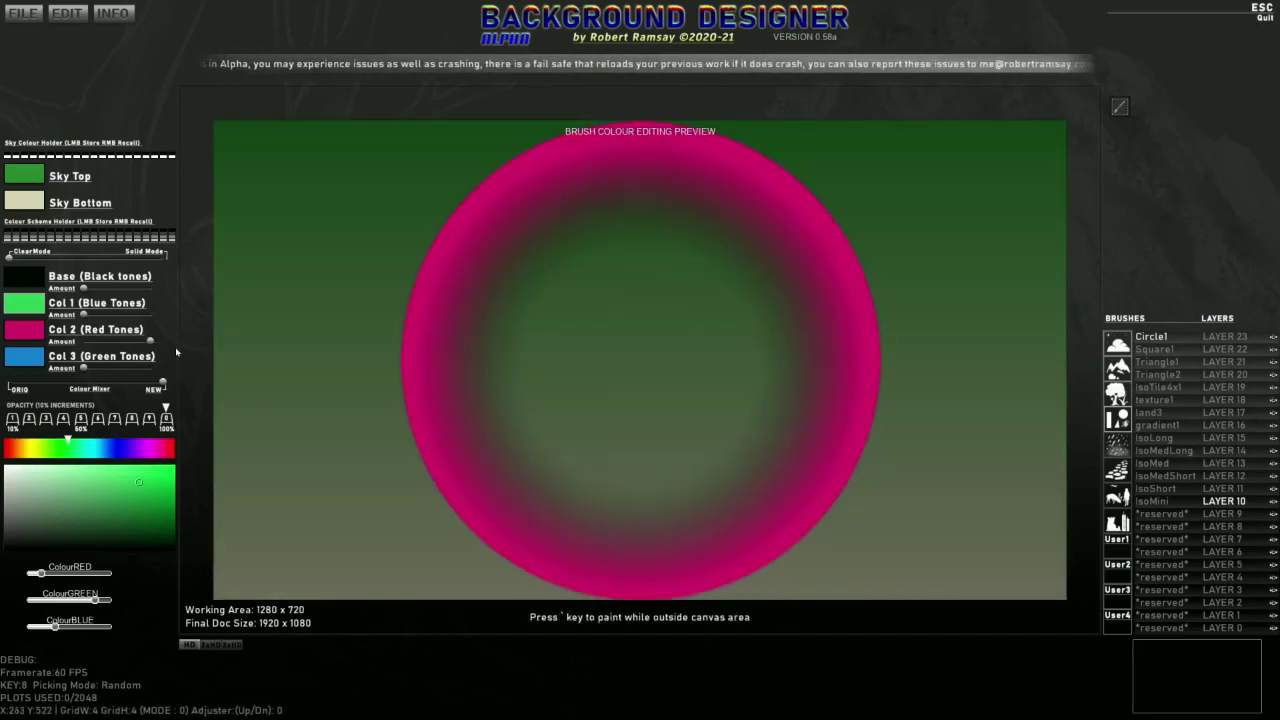
# Step: Set the base and all three colour slots to pure red and stamp a Circle1 ring at scale 0.80
pyautogui.rightClick(29, 334)
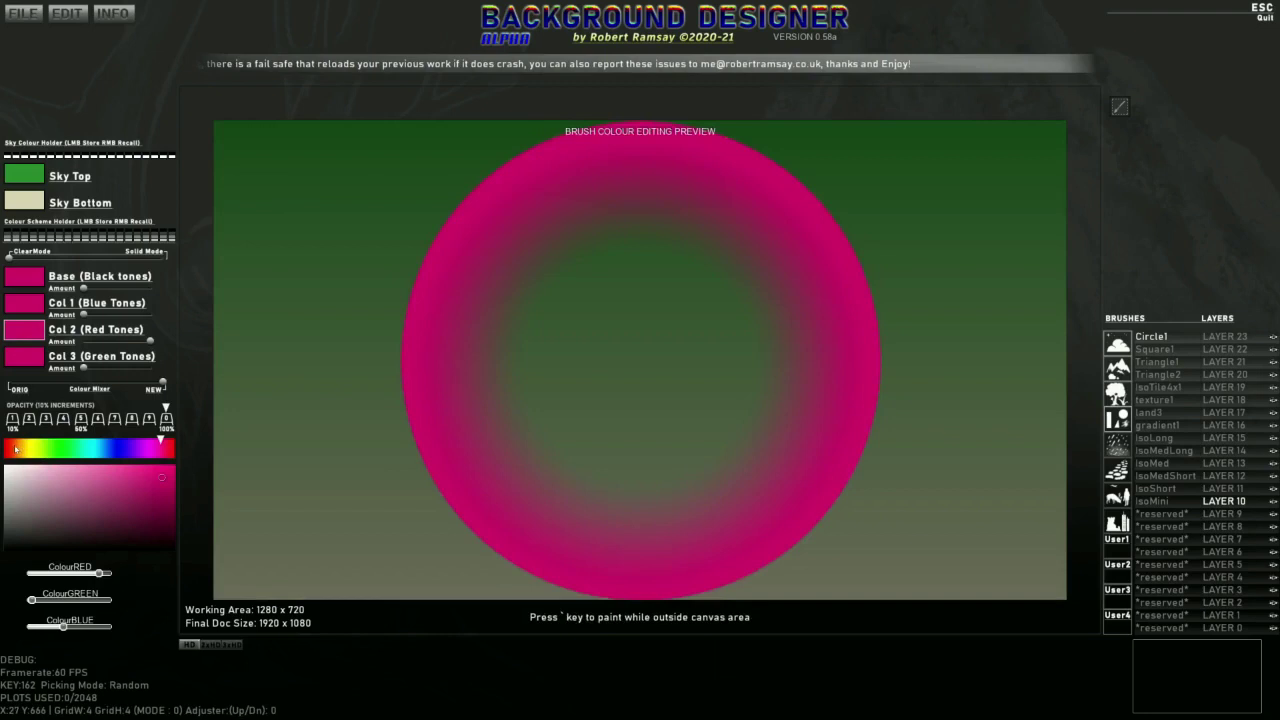
pyautogui.moveTo(15, 449); pyautogui.dragTo(4, 447)
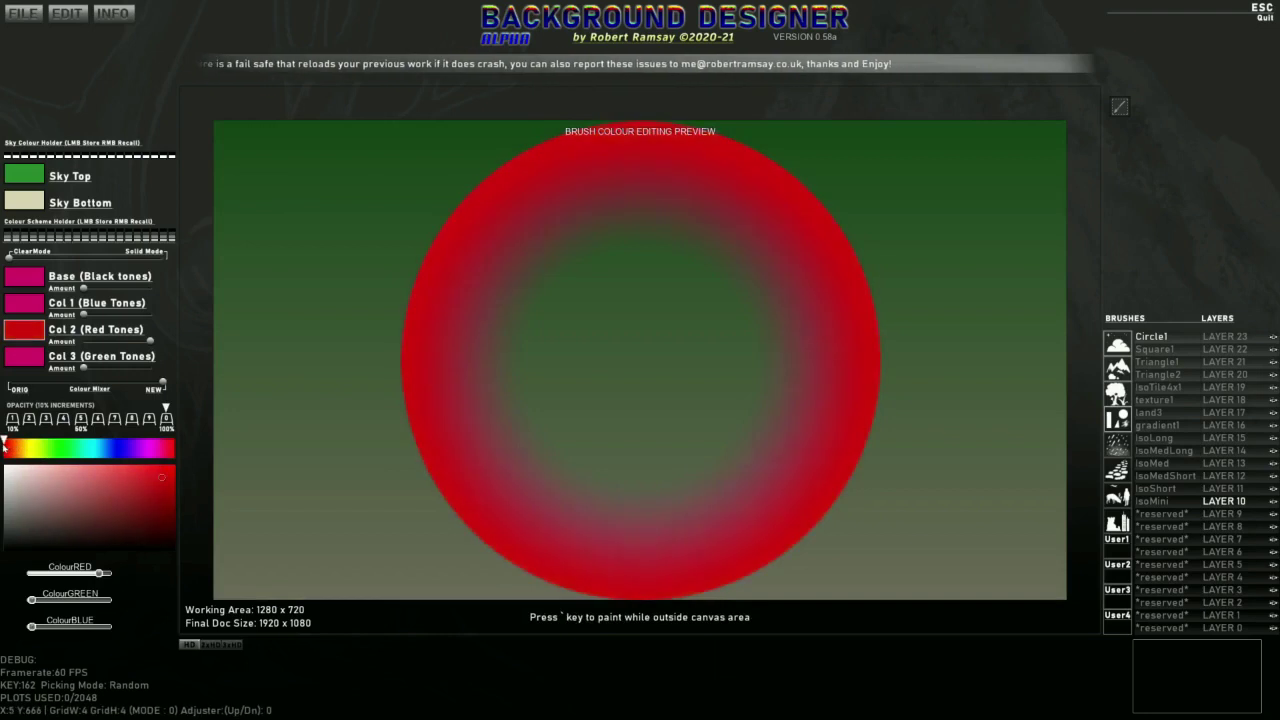
pyautogui.moveTo(170, 492); pyautogui.dragTo(176, 466)
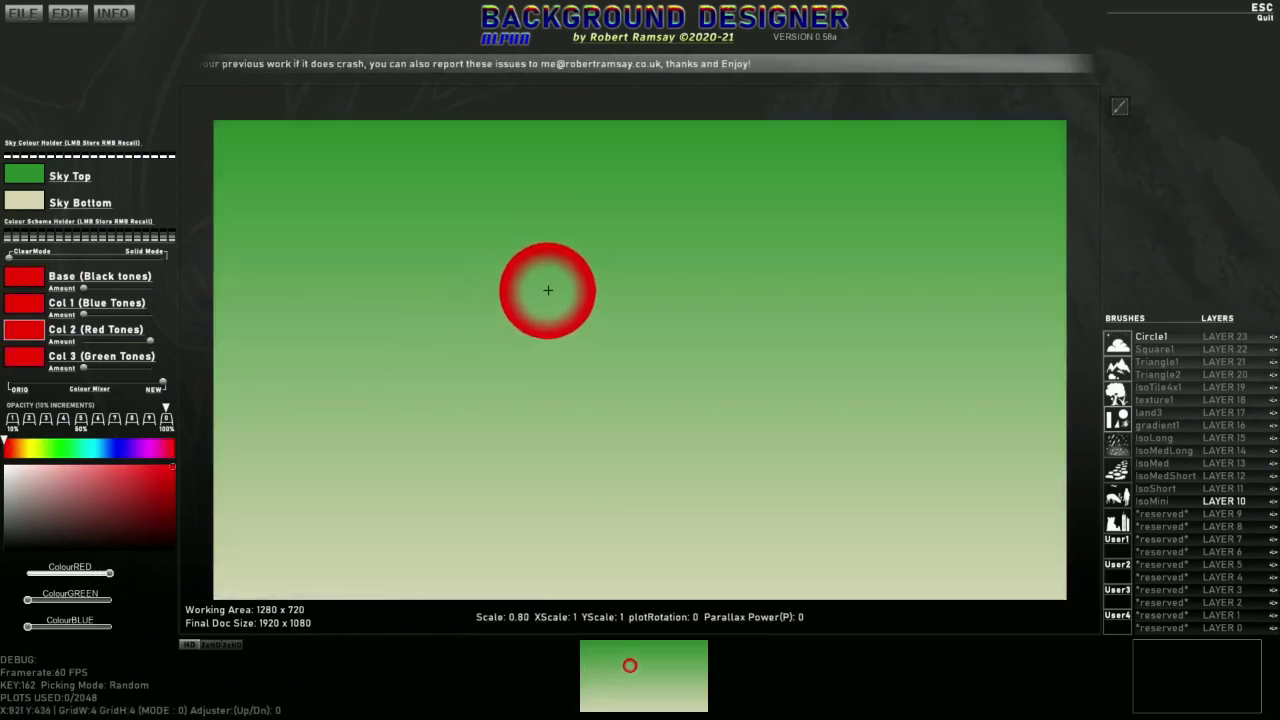
pyautogui.click(547, 289)
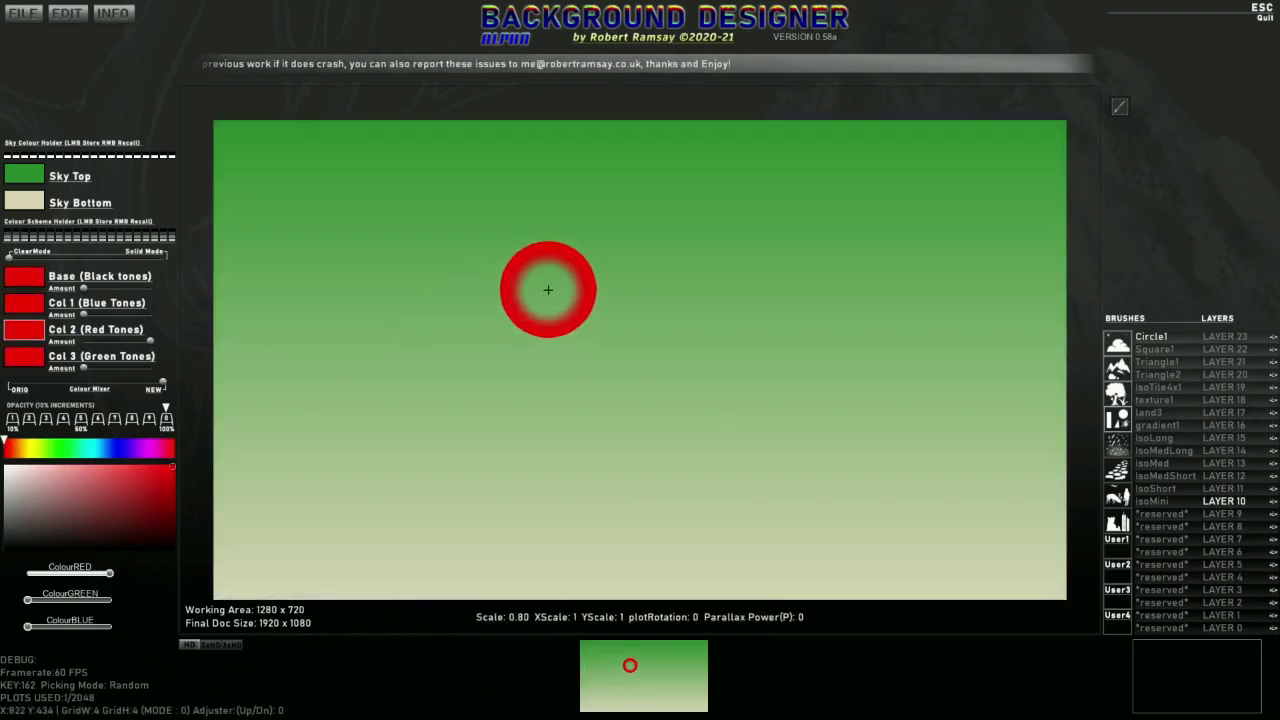
pyautogui.click(677, 375)
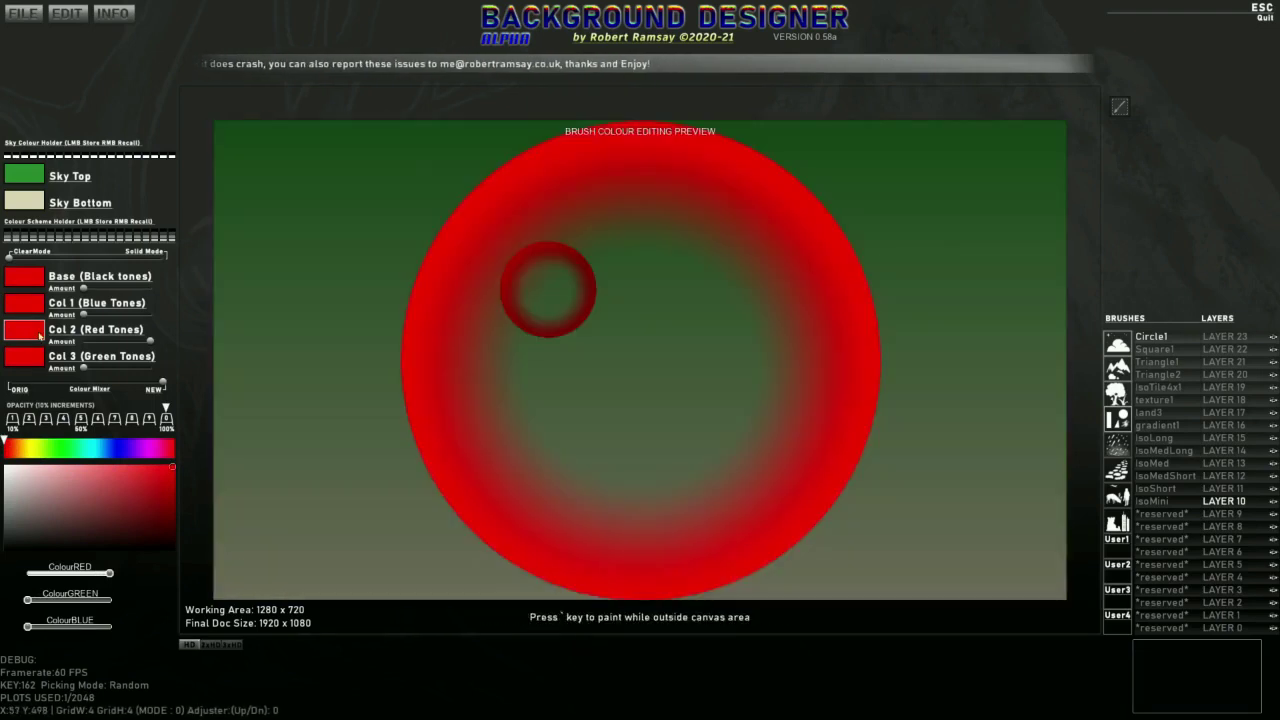
# Step: Set all four colour slots to bright green and stamp a smaller ring at scale 0.50, centred inside the red ring
pyautogui.click(57, 449)
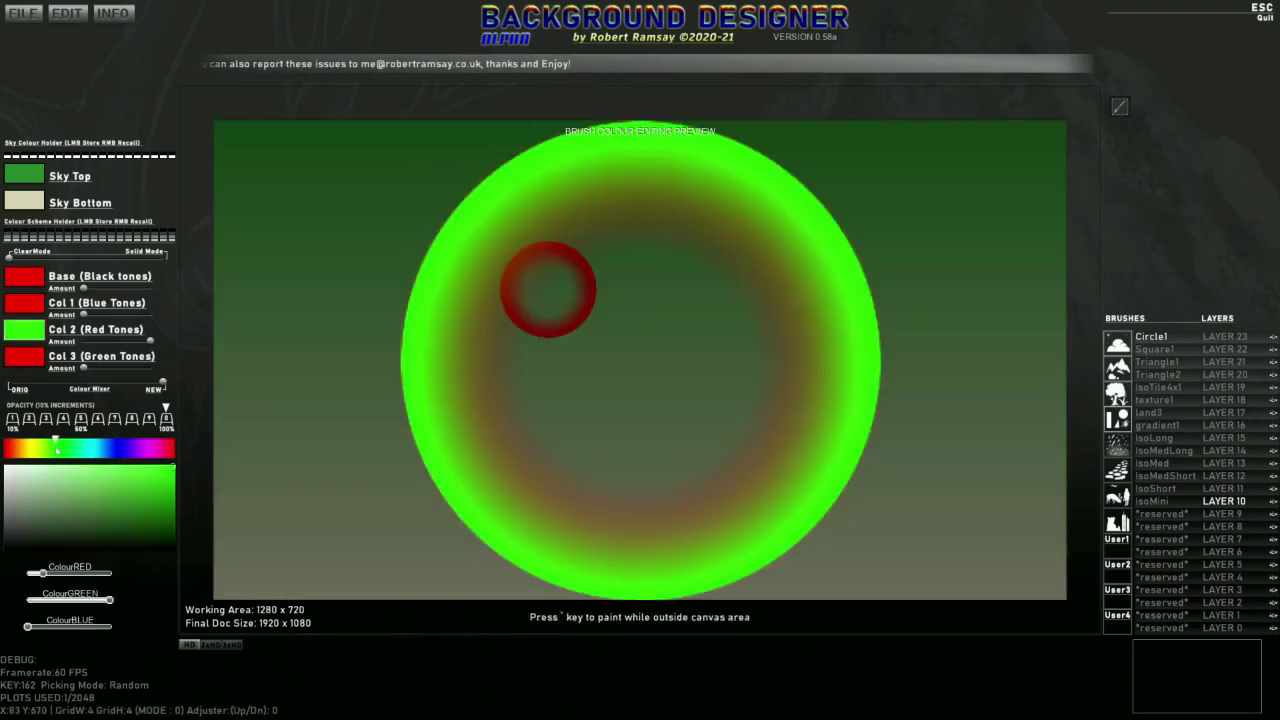
pyautogui.keyDown('ctrl'); pyautogui.click(38, 333); pyautogui.keyUp('ctrl')
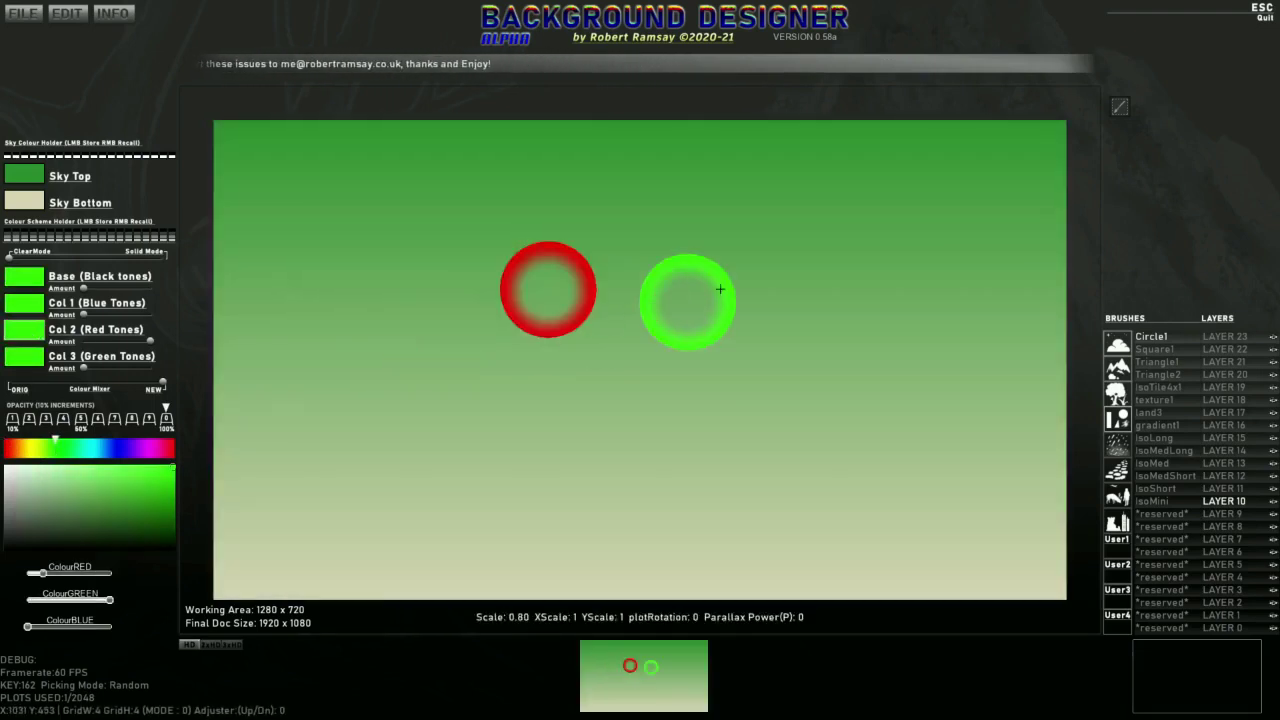
pyautogui.scroll(-5, 667, 292)
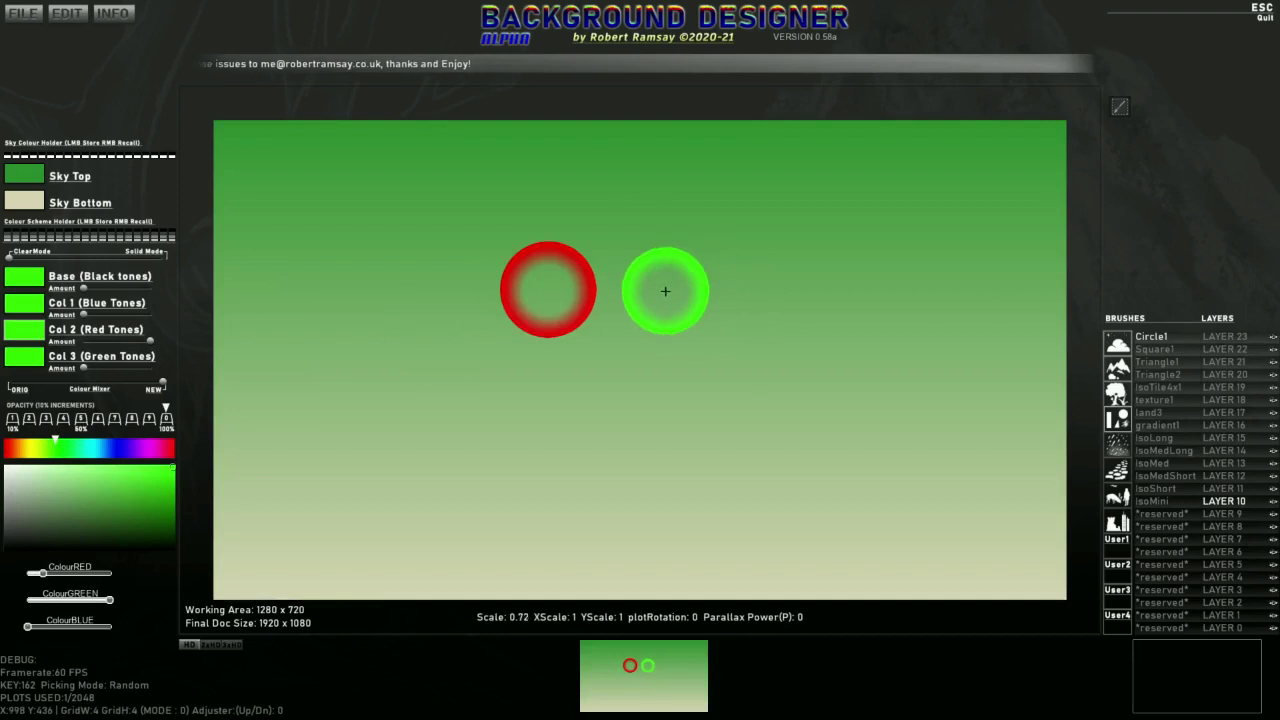
pyautogui.scroll(-2, 548, 293)
pyautogui.click(548, 291)
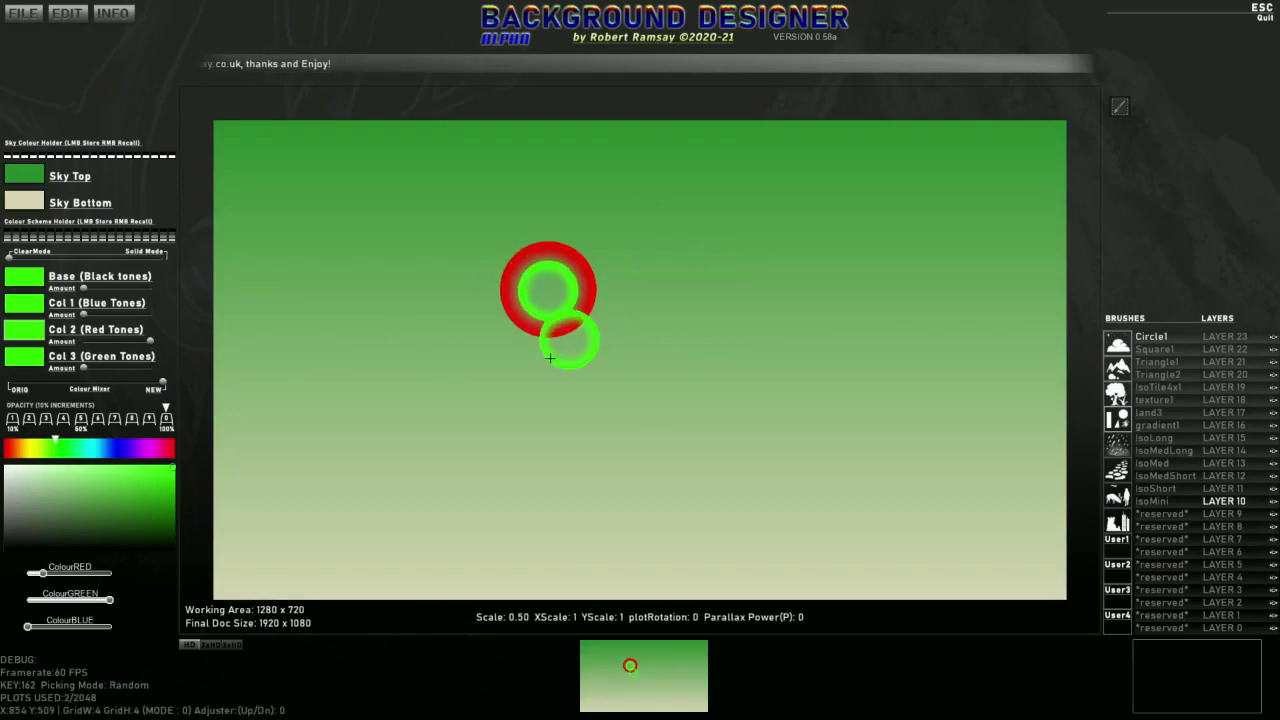
# Step: Set all four colour slots to pure blue and stamp a ring at scale 0.27, centred inside the green ring
pyautogui.moveTo(117, 377)
pyautogui.moveTo(85, 452); pyautogui.dragTo(121, 449)
pyautogui.rightClick(34, 332)
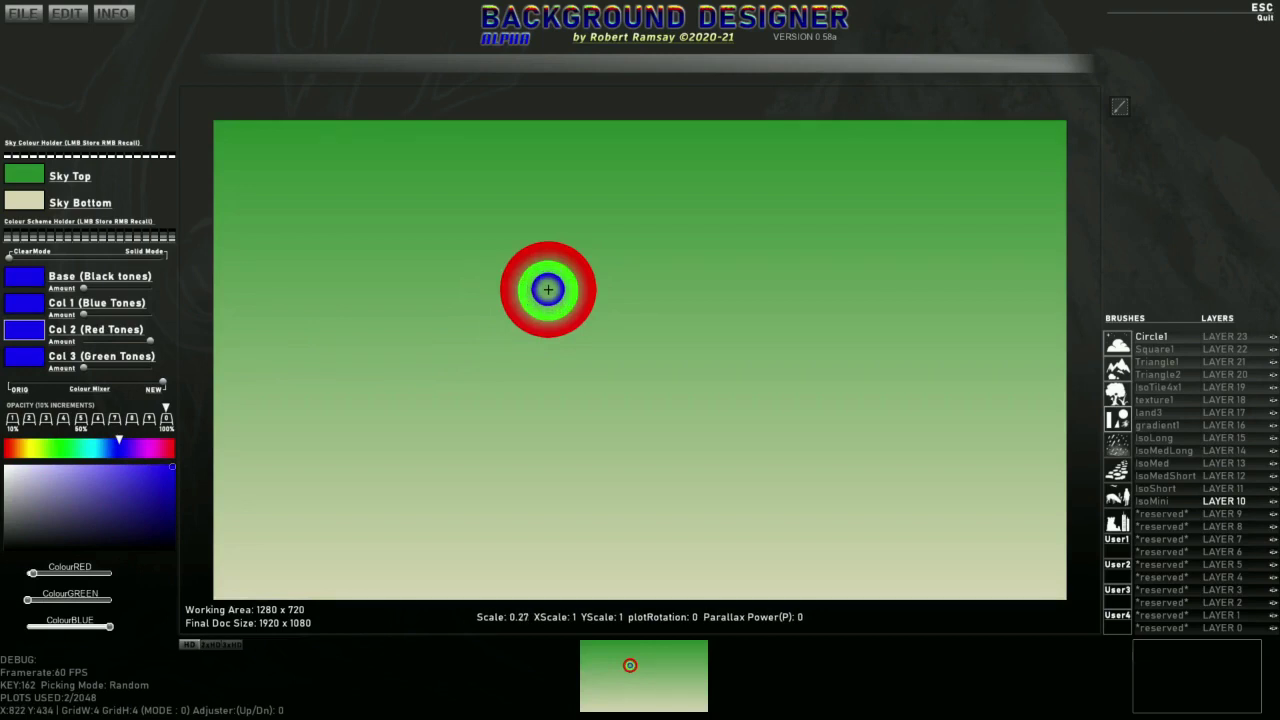
# Step: Capture the area around the three concentric rings as a new user brush named RGB_test
pyautogui.click(1119, 106)
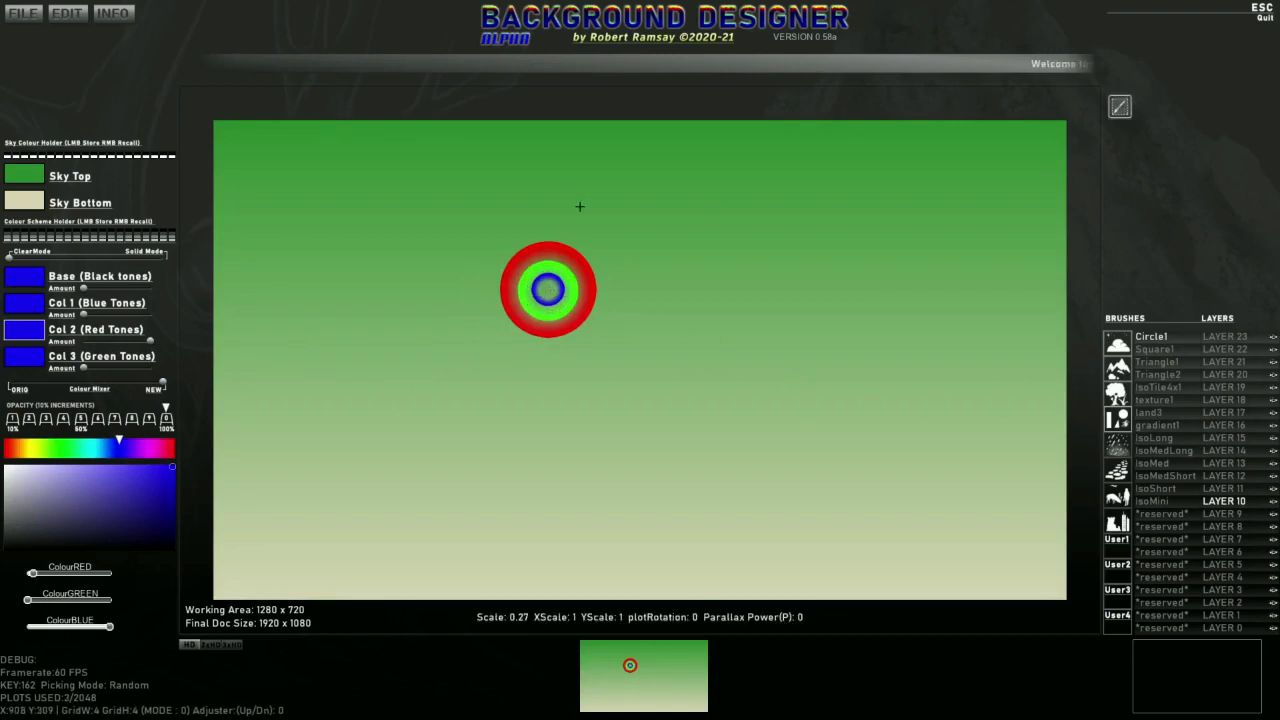
pyautogui.moveTo(548, 287)
pyautogui.mouseDown()
pyautogui.moveTo(606, 360)
pyautogui.moveTo(606, 346)
pyautogui.mouseUp()
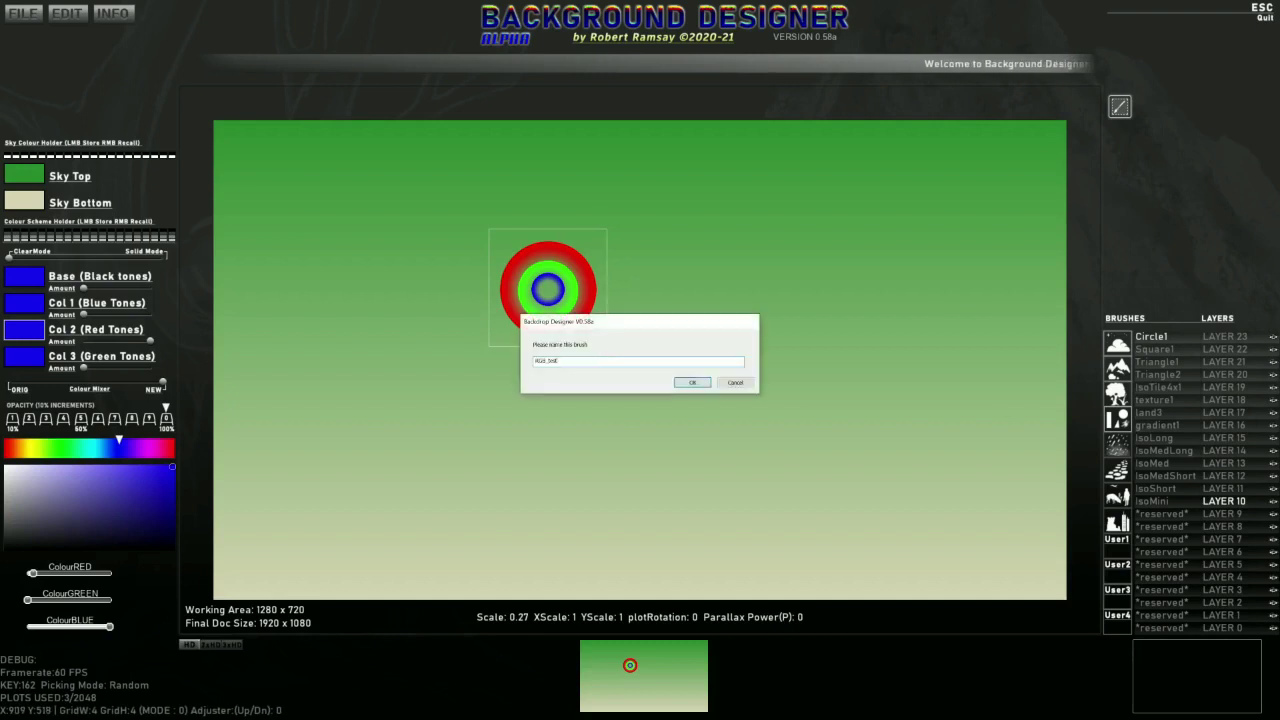
pyautogui.write('RGB_test')
pyautogui.click(692, 383)
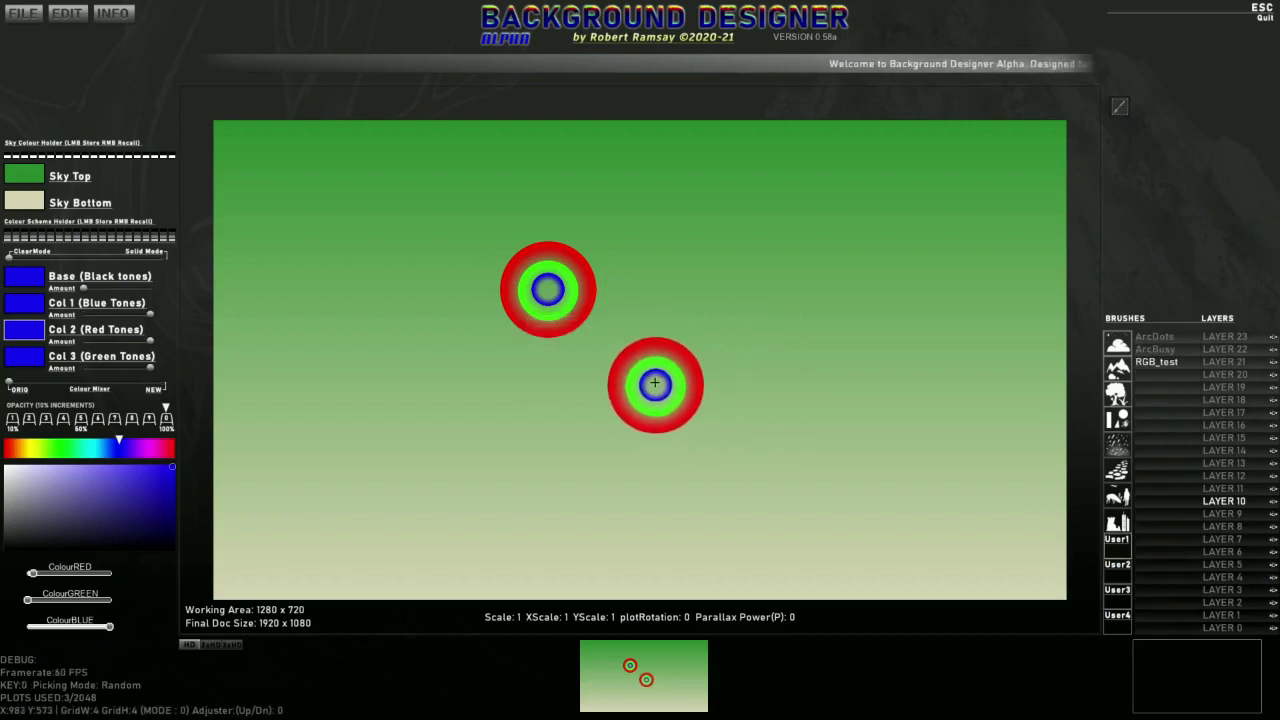
# Step: Clear the canvas, mix RGB_test fully to the new colours in ClearMode, and reduce the Col 1, Col 2 and Col 3 amounts to minimum
pyautogui.press('BackSpace')
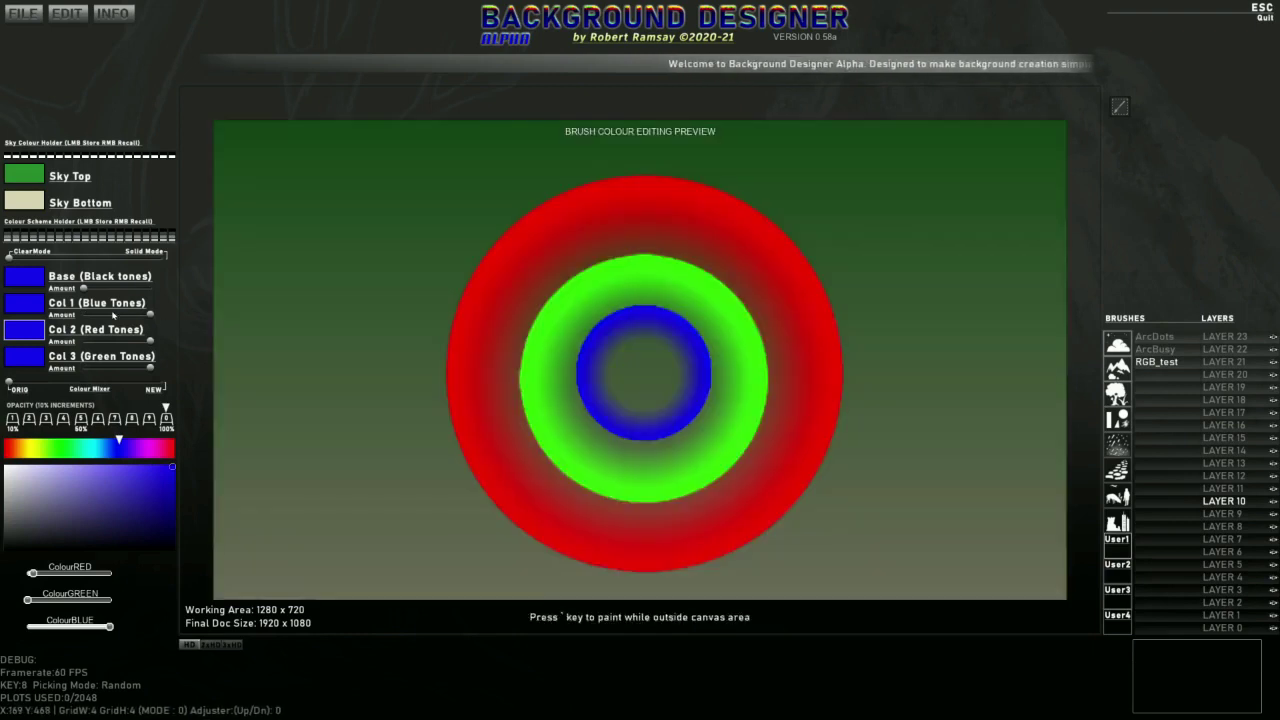
pyautogui.moveTo(12, 388); pyautogui.dragTo(170, 391)
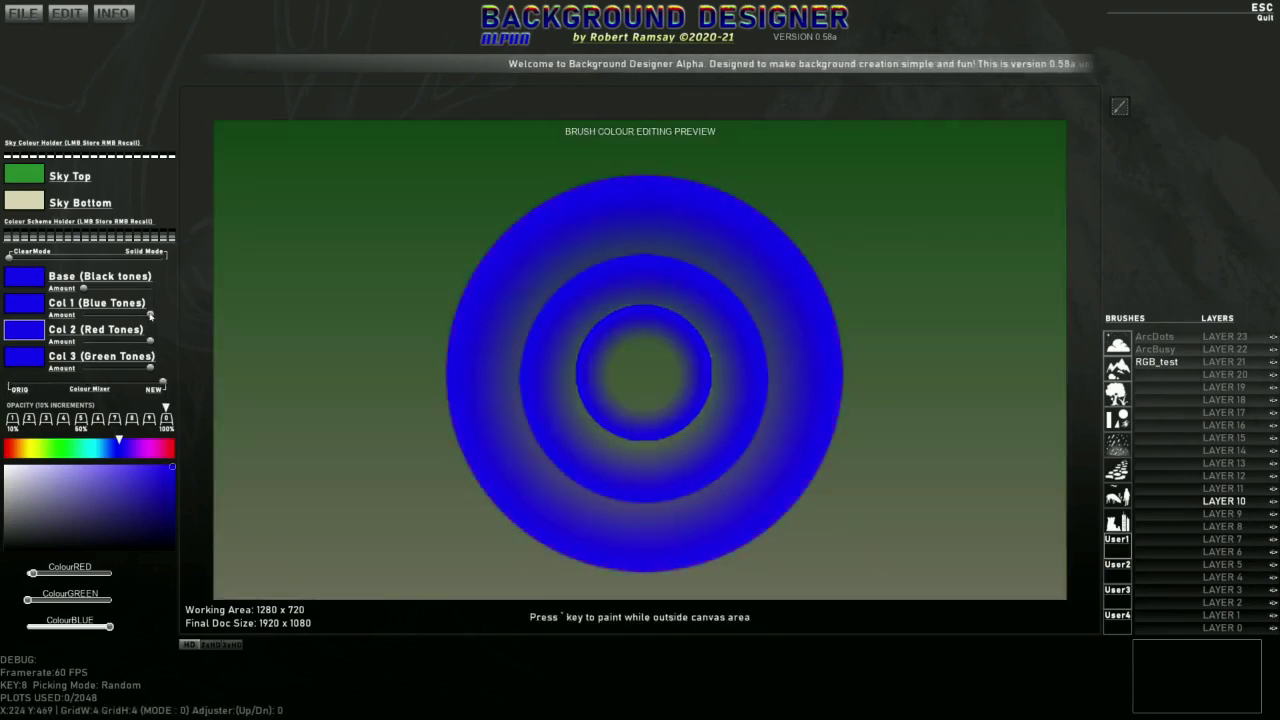
pyautogui.moveTo(150, 314); pyautogui.dragTo(83, 314)
pyautogui.moveTo(151, 343); pyautogui.dragTo(59, 343)
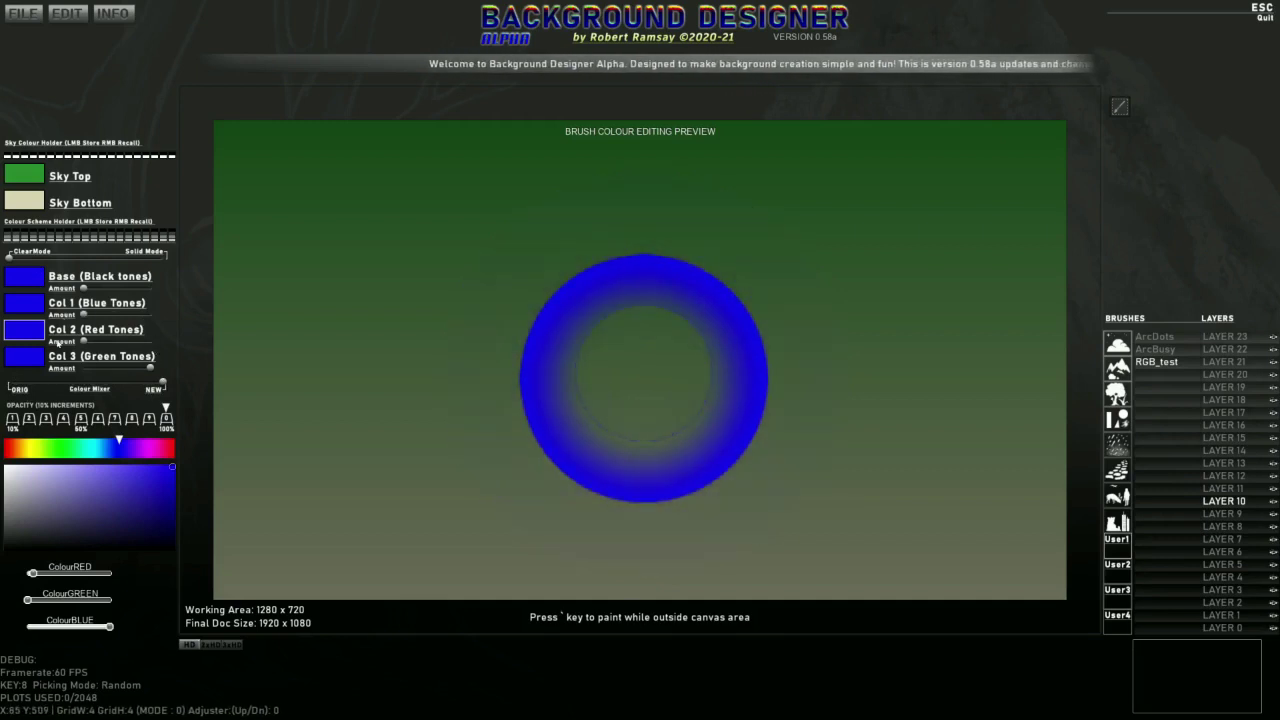
pyautogui.moveTo(150, 368); pyautogui.dragTo(66, 368)
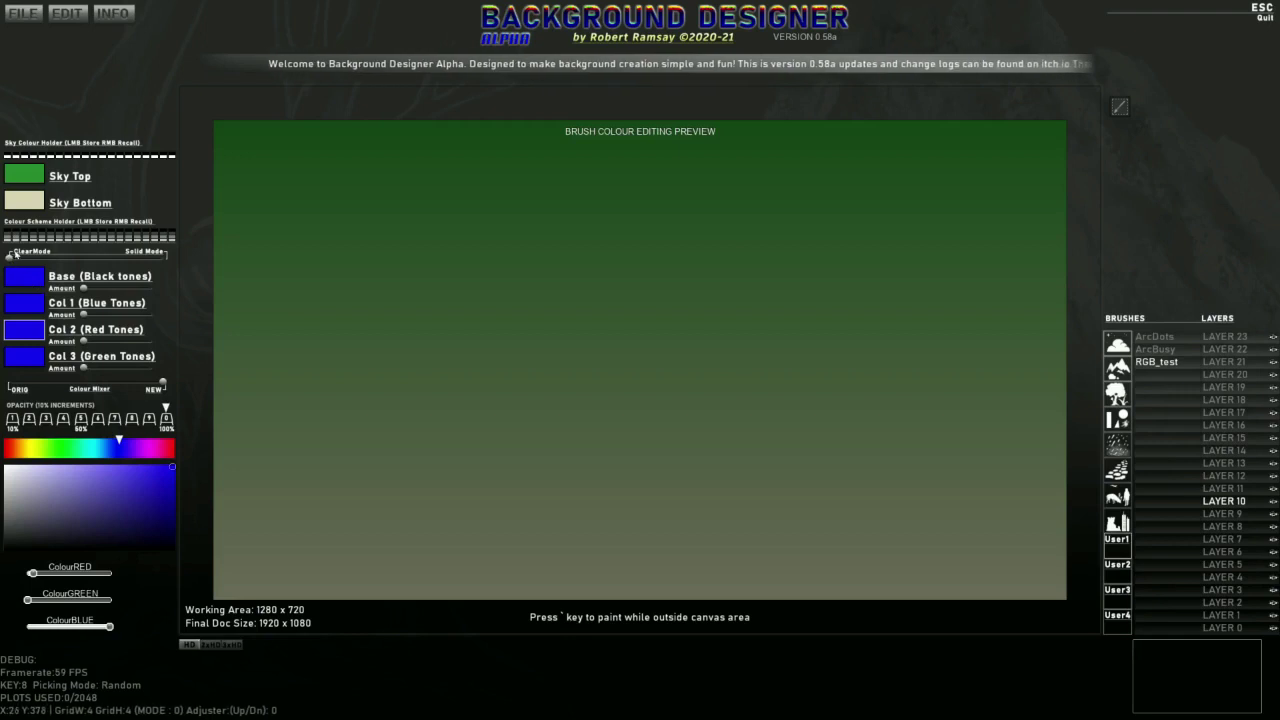
pyautogui.moveTo(13, 257)
pyautogui.mouseDown()
pyautogui.moveTo(152, 262)
pyautogui.moveTo(2, 268)
pyautogui.mouseUp()
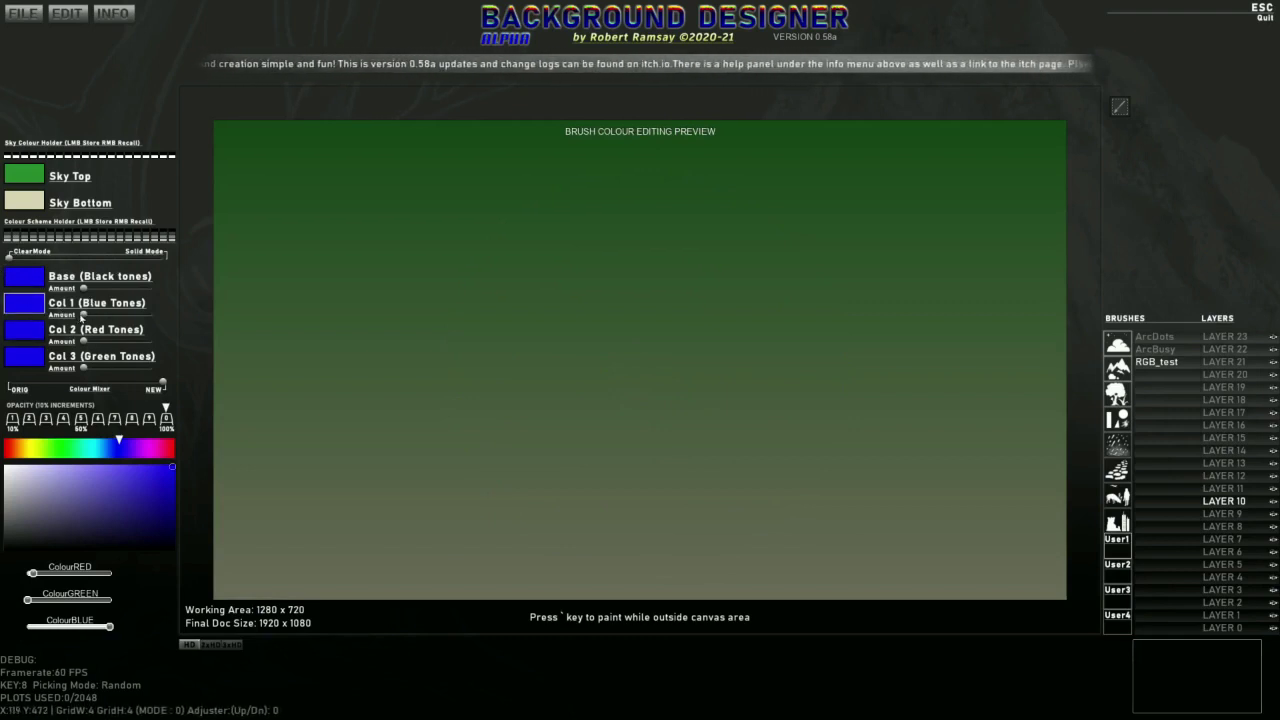
# Step: Raise the Col 1, Col 2 and Col 3 amounts one at a time, stamping each isolated RGB_test ring side by side
pyautogui.moveTo(99, 316); pyautogui.dragTo(150, 316)
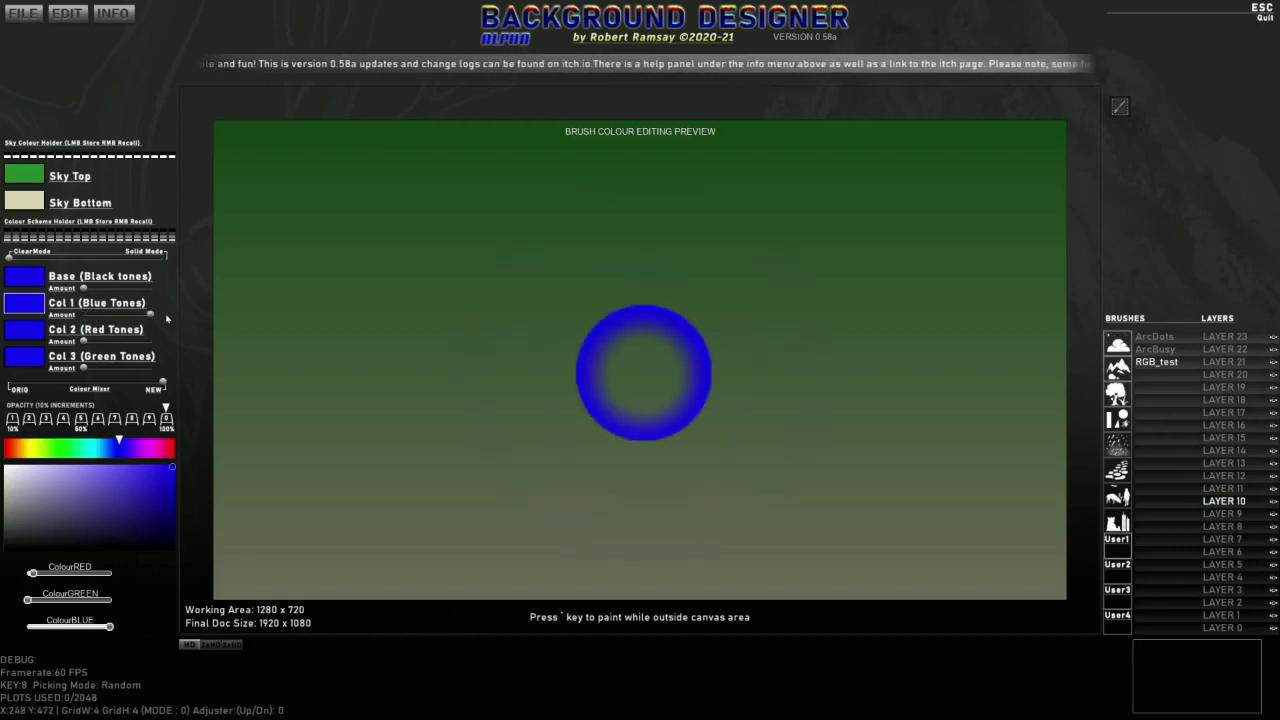
pyautogui.moveTo(112, 298)
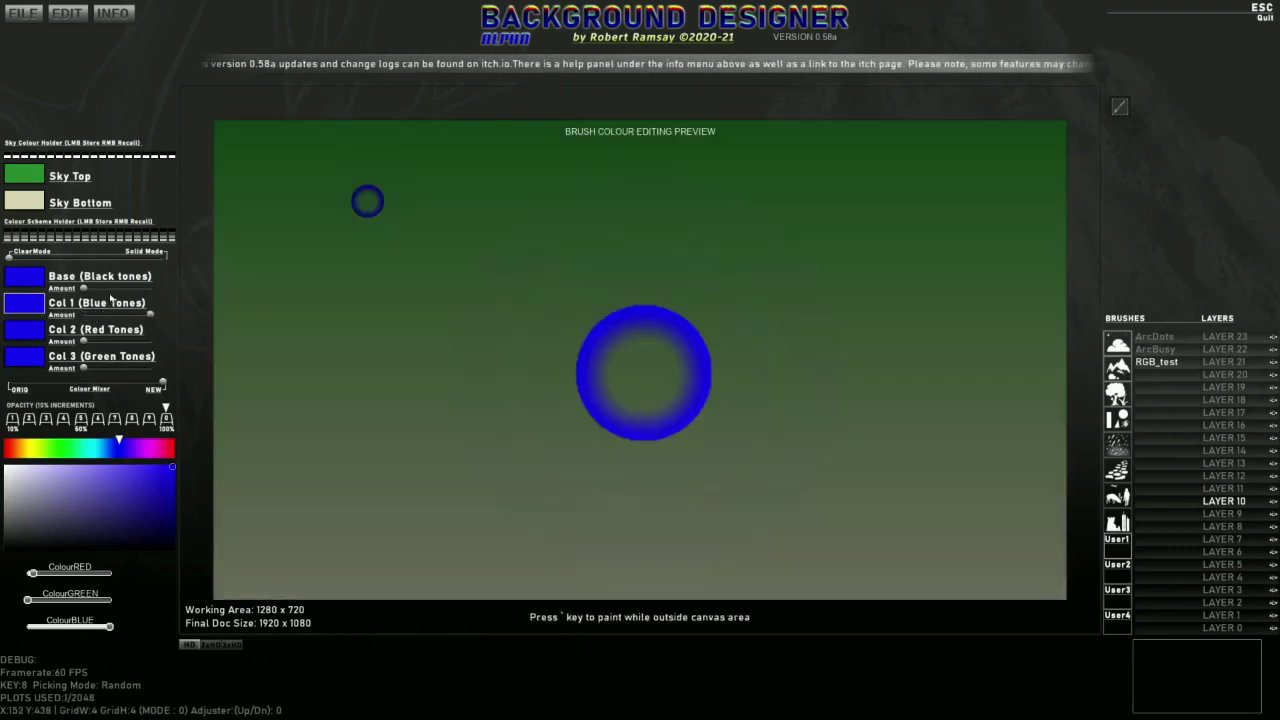
pyautogui.moveTo(152, 316)
pyautogui.mouseDown()
pyautogui.moveTo(67, 327)
pyautogui.moveTo(150, 342)
pyautogui.moveTo(58, 346)
pyautogui.moveTo(150, 368)
pyautogui.mouseUp()
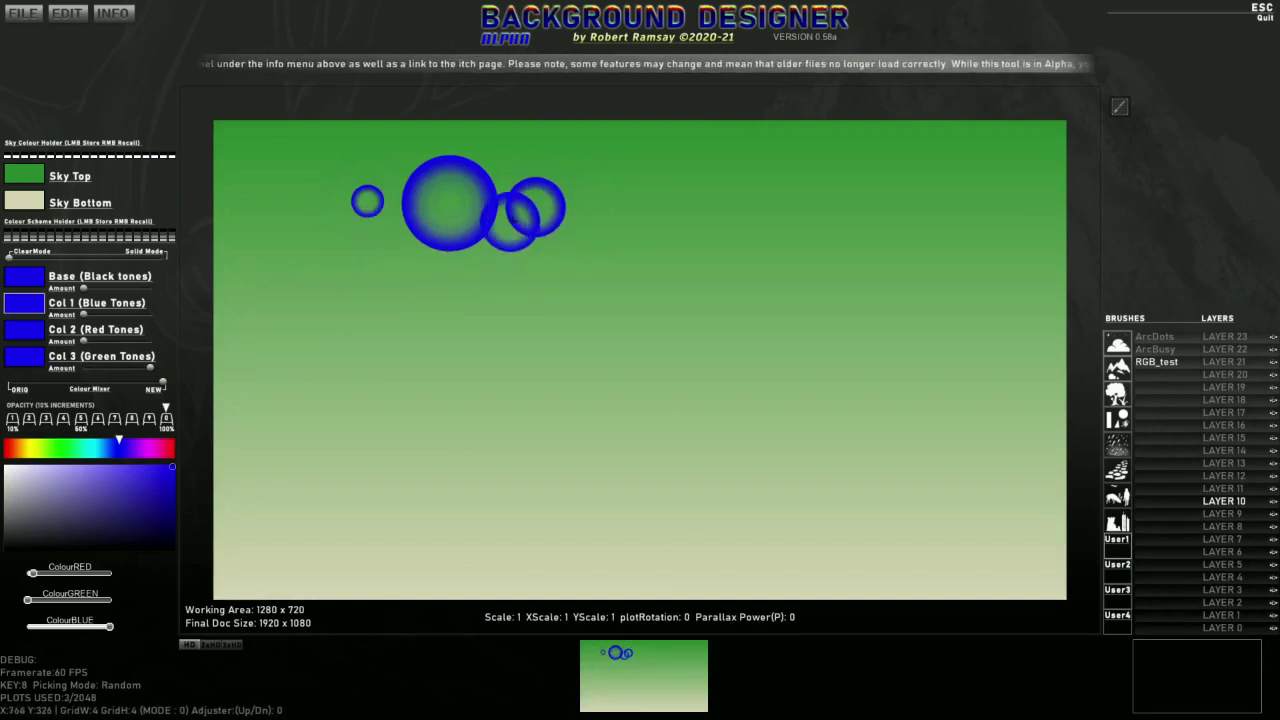
pyautogui.click(151, 369)
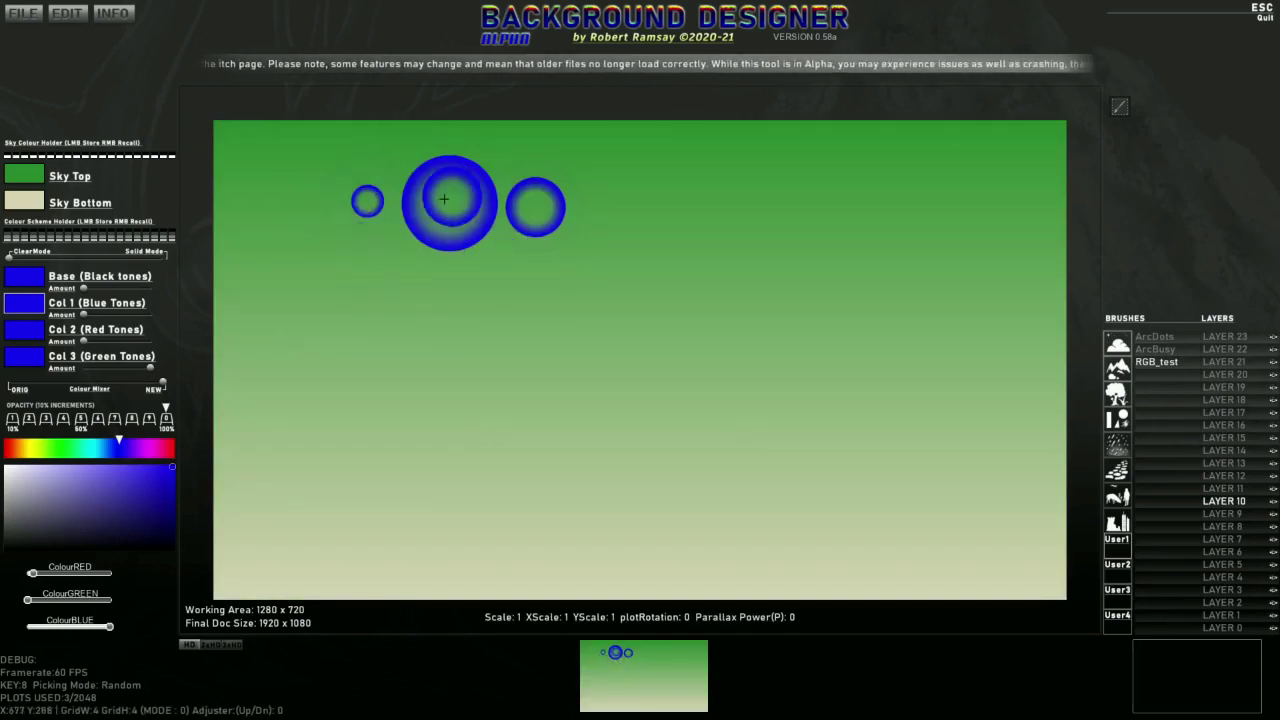
pyautogui.moveTo(5, 388)
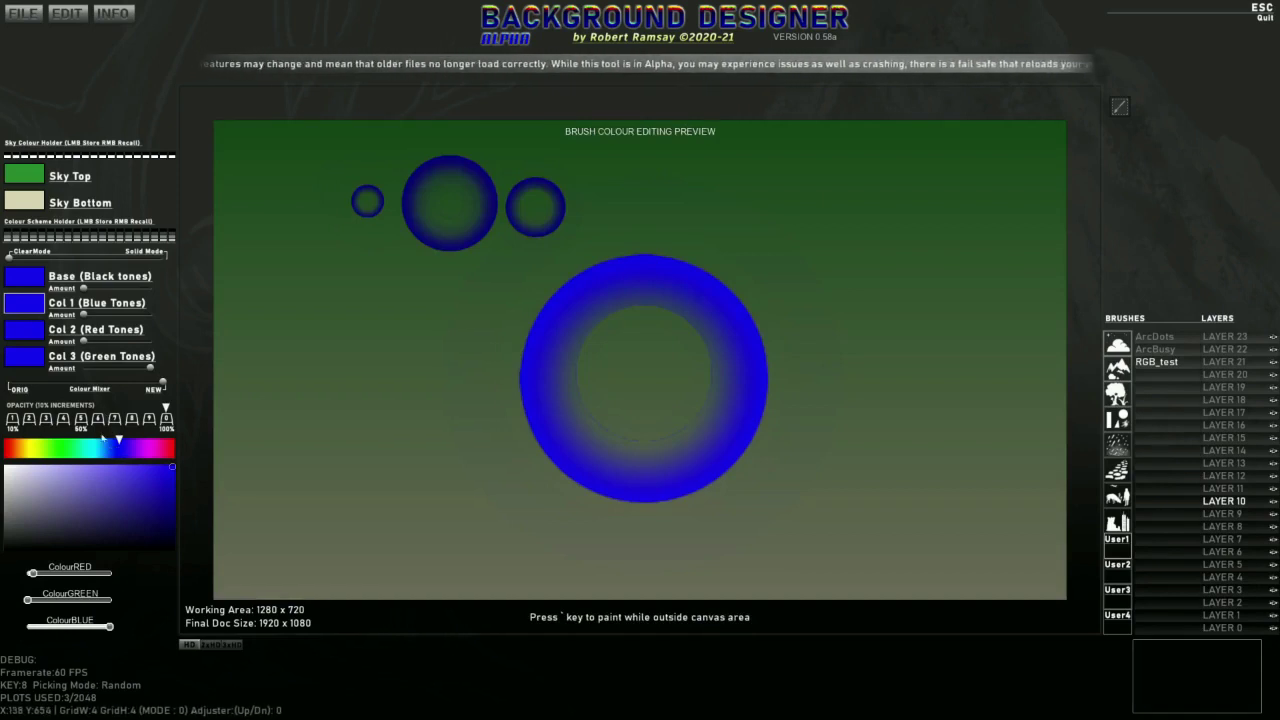
# Step: Set Col 1 to spring green, Col 2 to green and Col 3 to lime, and raise their amounts to maximum
pyautogui.moveTo(115, 446); pyautogui.dragTo(47, 447)
pyautogui.click(32, 357)
pyautogui.click(30, 366)
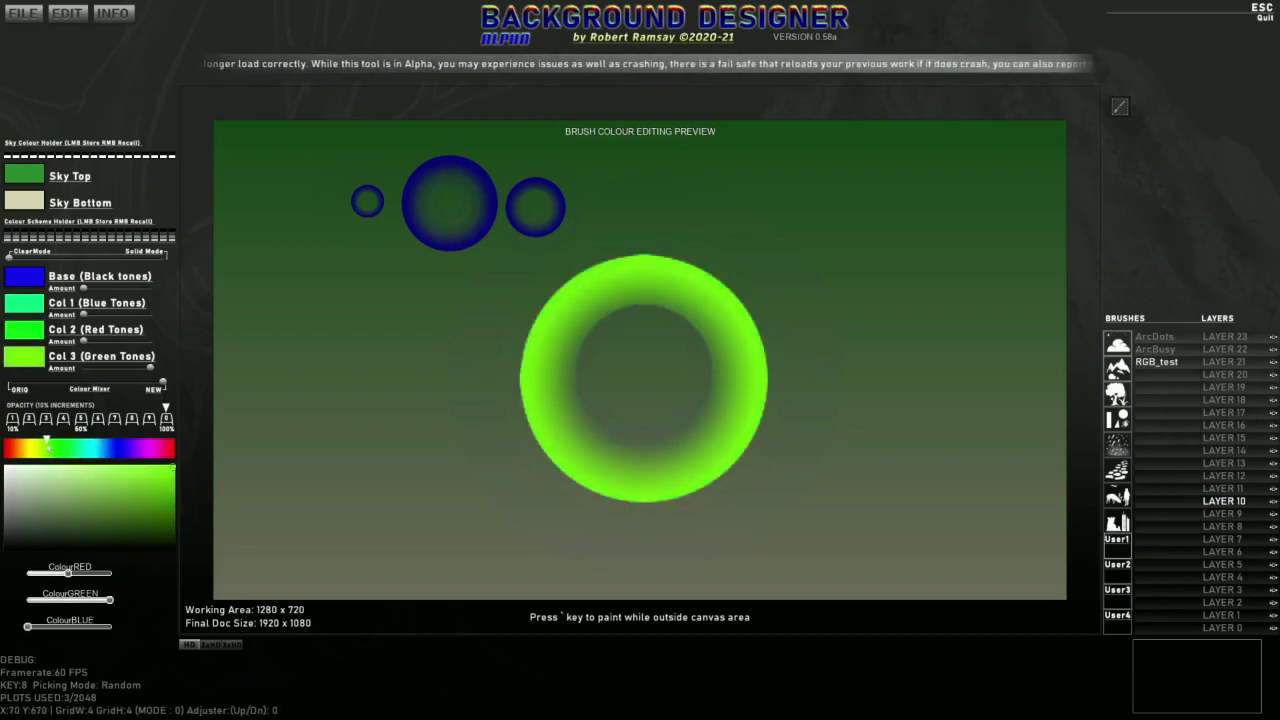
pyautogui.moveTo(84, 342)
pyautogui.mouseDown()
pyautogui.moveTo(151, 342)
pyautogui.moveTo(160, 317)
pyautogui.mouseUp()
# Step: Set the Base colour to a muted steel blue at maximum amount and clear the canvas
pyautogui.click(34, 274)
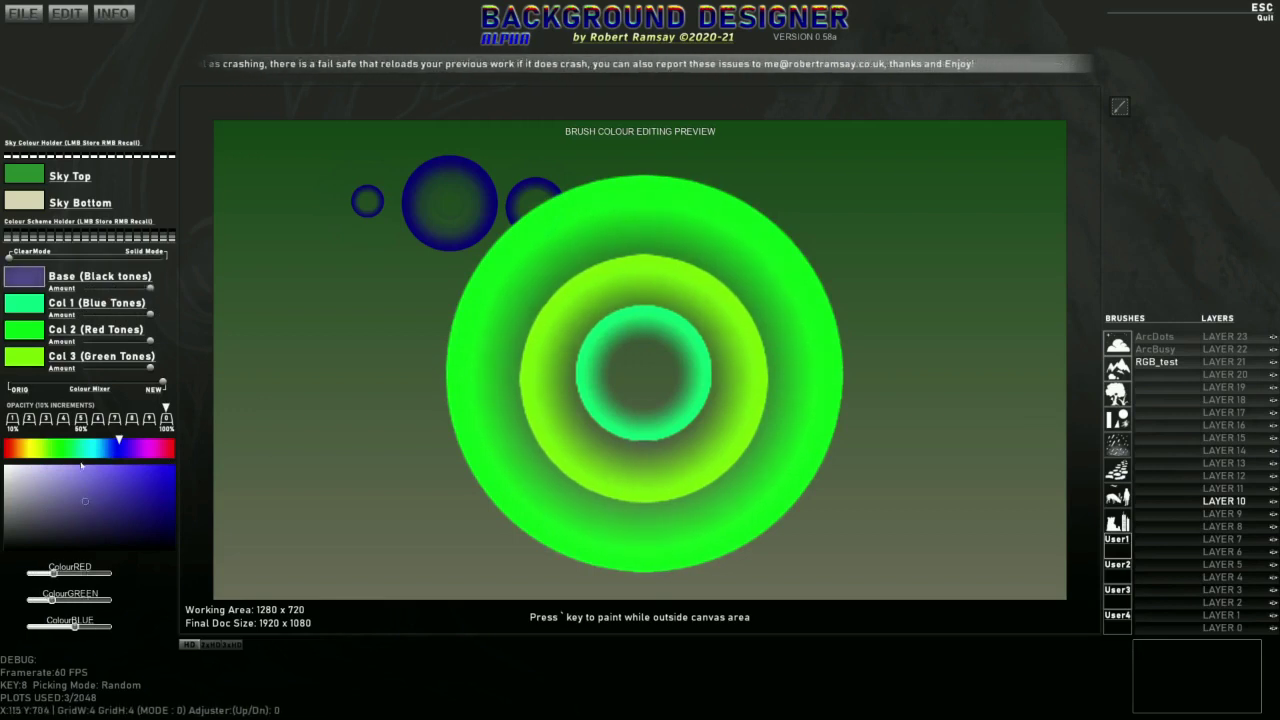
pyautogui.moveTo(111, 449)
pyautogui.mouseDown()
pyautogui.moveTo(56, 449)
pyautogui.moveTo(97, 449)
pyautogui.mouseUp()
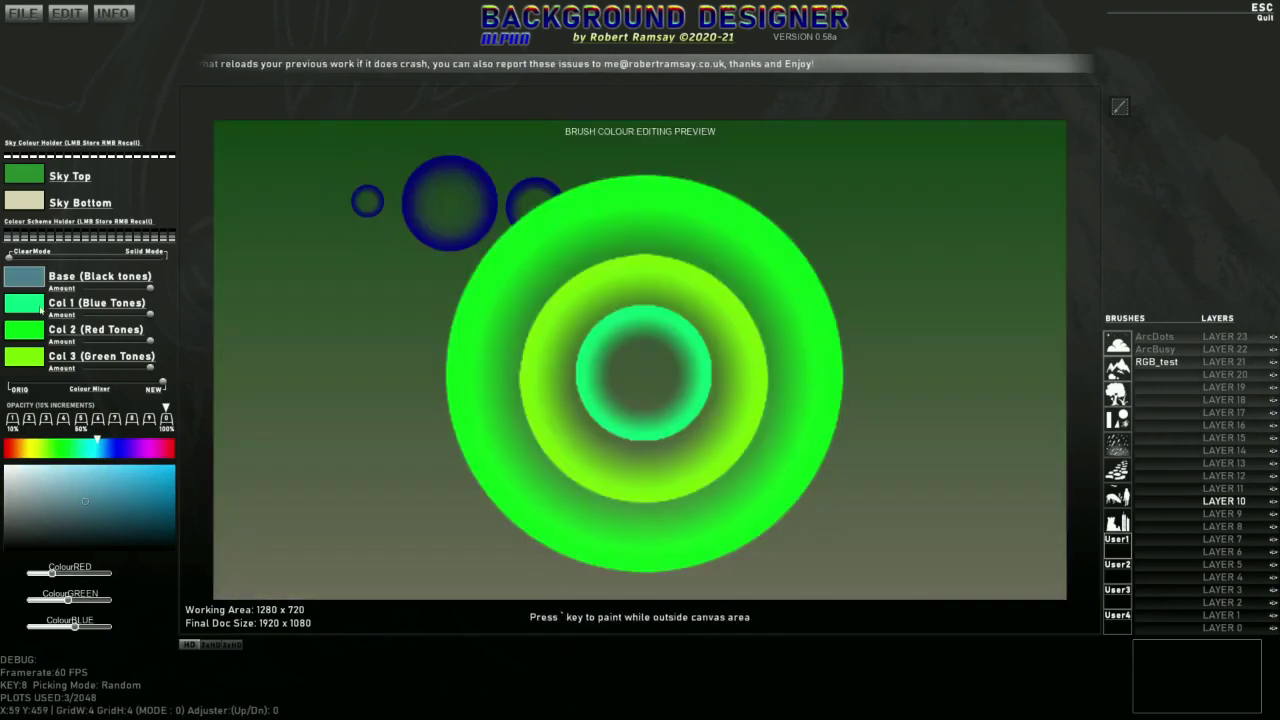
pyautogui.press('BackSpace')
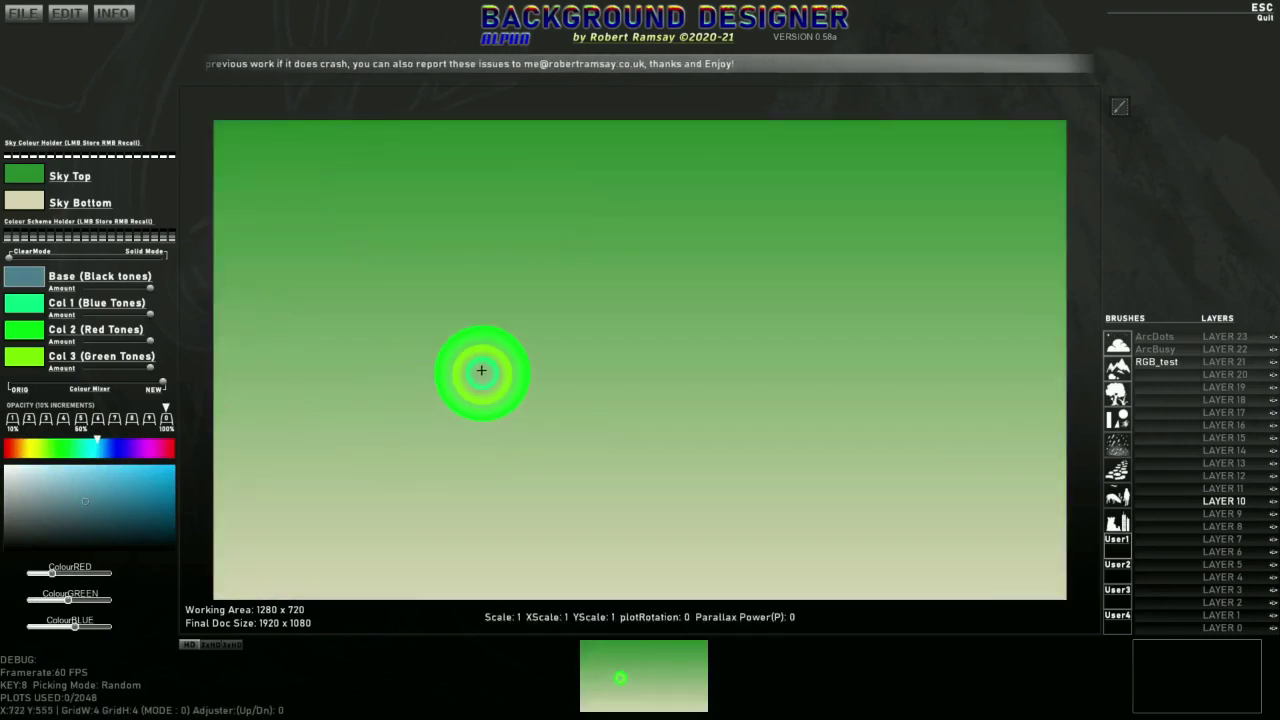
# Step: Stamp a cluster of overlapping RGB_test rings at scale 1 near the middle of the canvas, and clear it
pyautogui.click(602, 438)
pyautogui.click(646, 383)
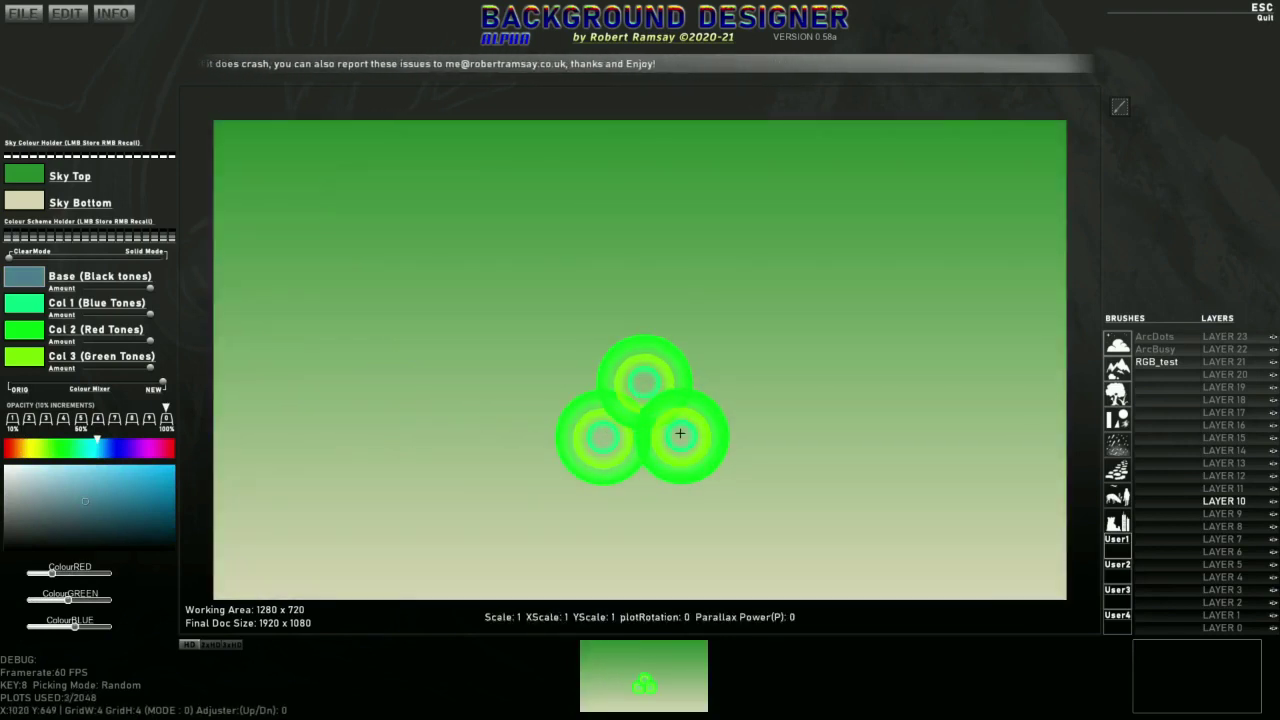
pyautogui.click(600, 423)
pyautogui.click(608, 362)
pyautogui.click(498, 392)
pyautogui.click(534, 342)
pyautogui.click(642, 371)
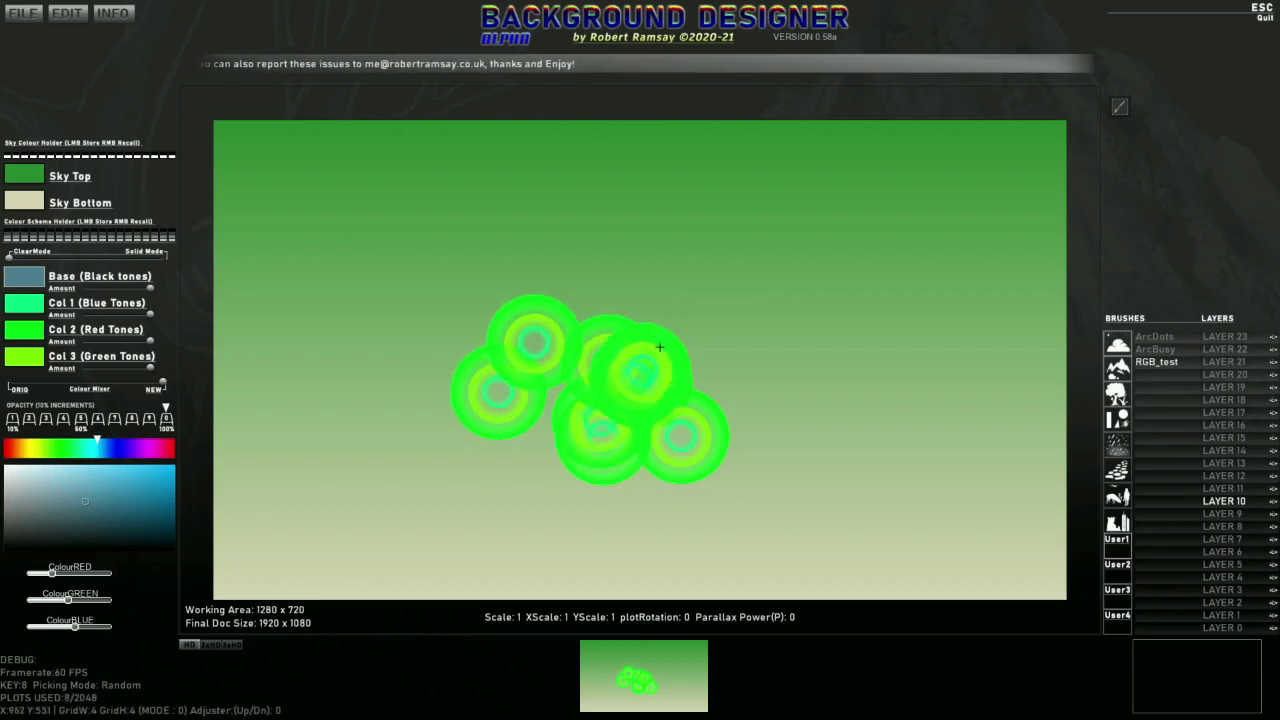
pyautogui.press('BackSpace')
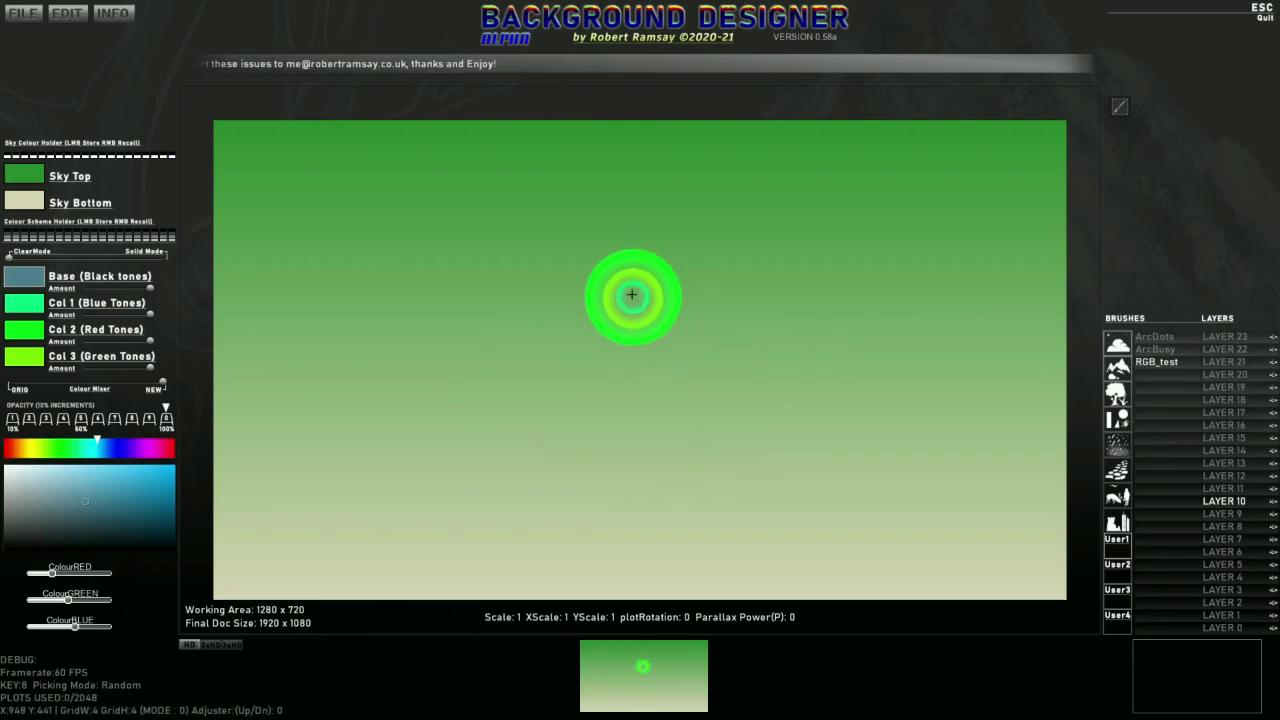
# Step: Paint two trial strokes with the RGB_test brush, one vertical and one horizontal, clearing the canvas after each
pyautogui.moveTo(749, 183)
pyautogui.mouseDown()
pyautogui.moveTo(368, 206)
pyautogui.moveTo(433, 212)
pyautogui.moveTo(628, 285)
pyautogui.moveTo(893, 277)
pyautogui.moveTo(865, 371)
pyautogui.moveTo(535, 548)
pyautogui.moveTo(737, 529)
pyautogui.mouseUp()
pyautogui.press('BackSpace')
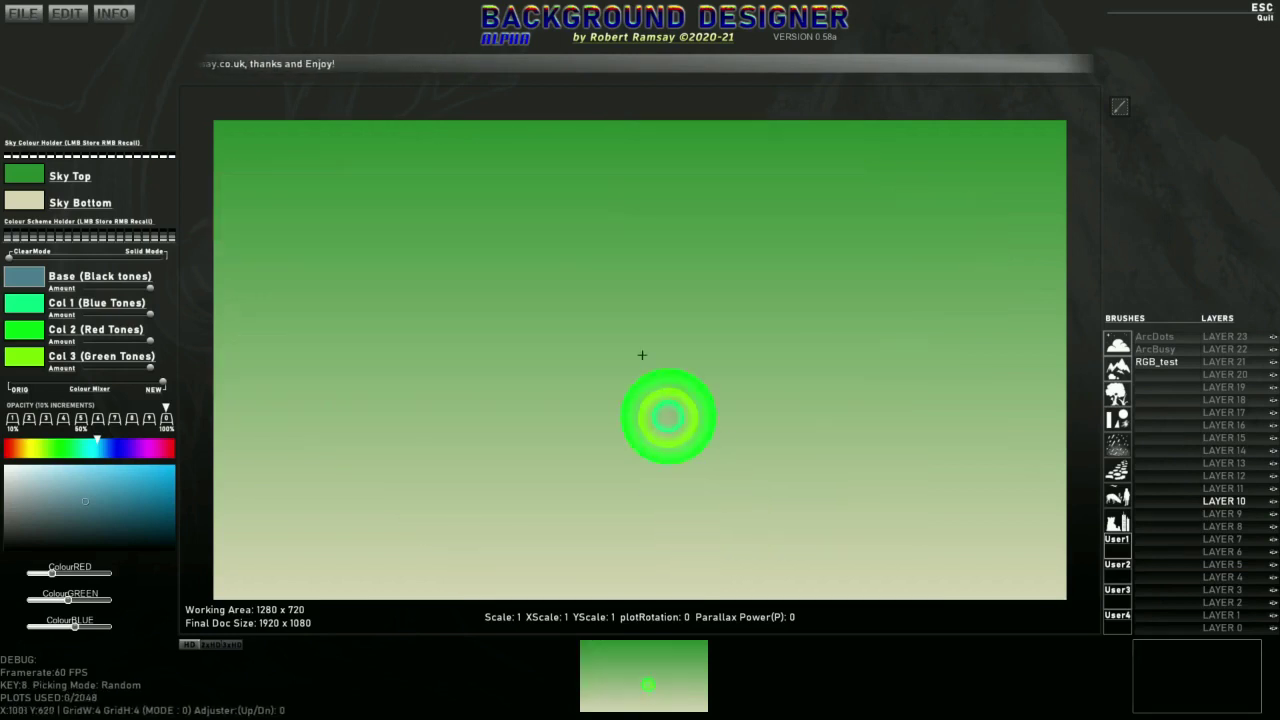
pyautogui.moveTo(491, 200)
pyautogui.mouseDown()
pyautogui.moveTo(457, 259)
pyautogui.moveTo(459, 276)
pyautogui.moveTo(513, 305)
pyautogui.moveTo(546, 353)
pyautogui.moveTo(625, 315)
pyautogui.moveTo(695, 318)
pyautogui.moveTo(715, 274)
pyautogui.moveTo(704, 236)
pyautogui.moveTo(766, 206)
pyautogui.mouseUp()
pyautogui.press('BackSpace')
# Step: Set the Base colour to bright green, paint a test stroke with RGB_test across the upper canvas, and clear it
pyautogui.moveTo(93, 289)
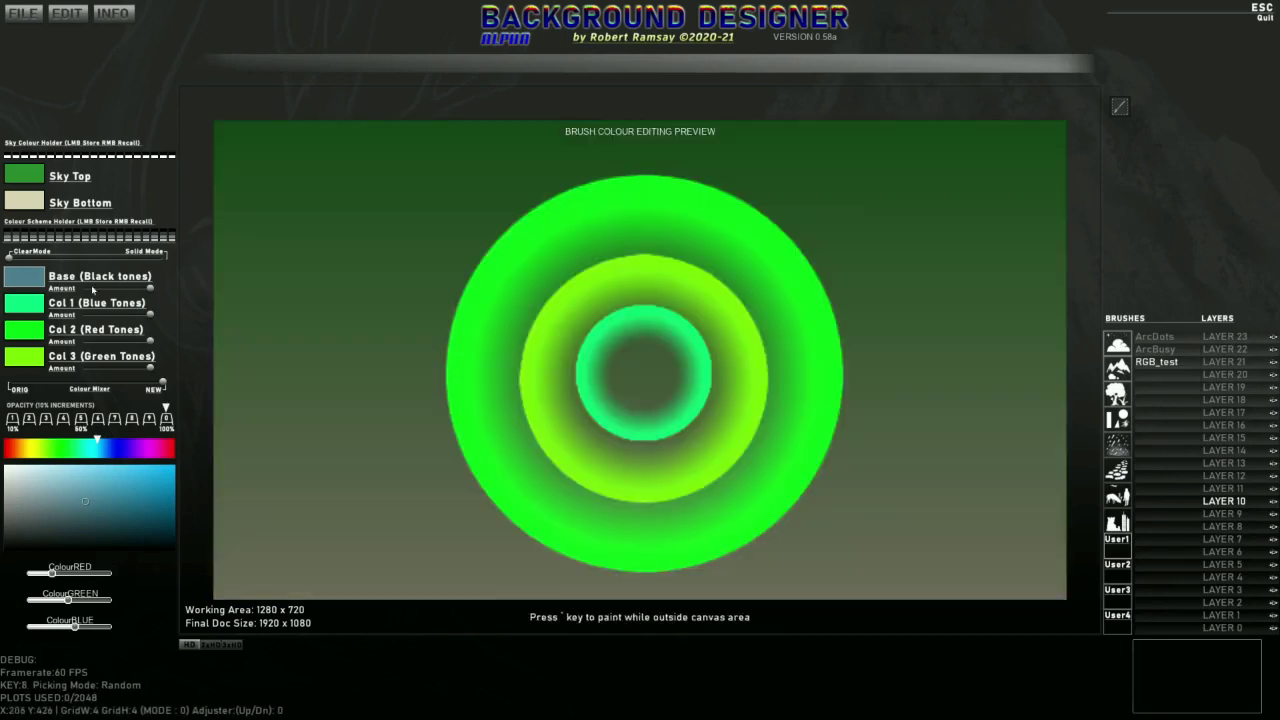
pyautogui.click(63, 452)
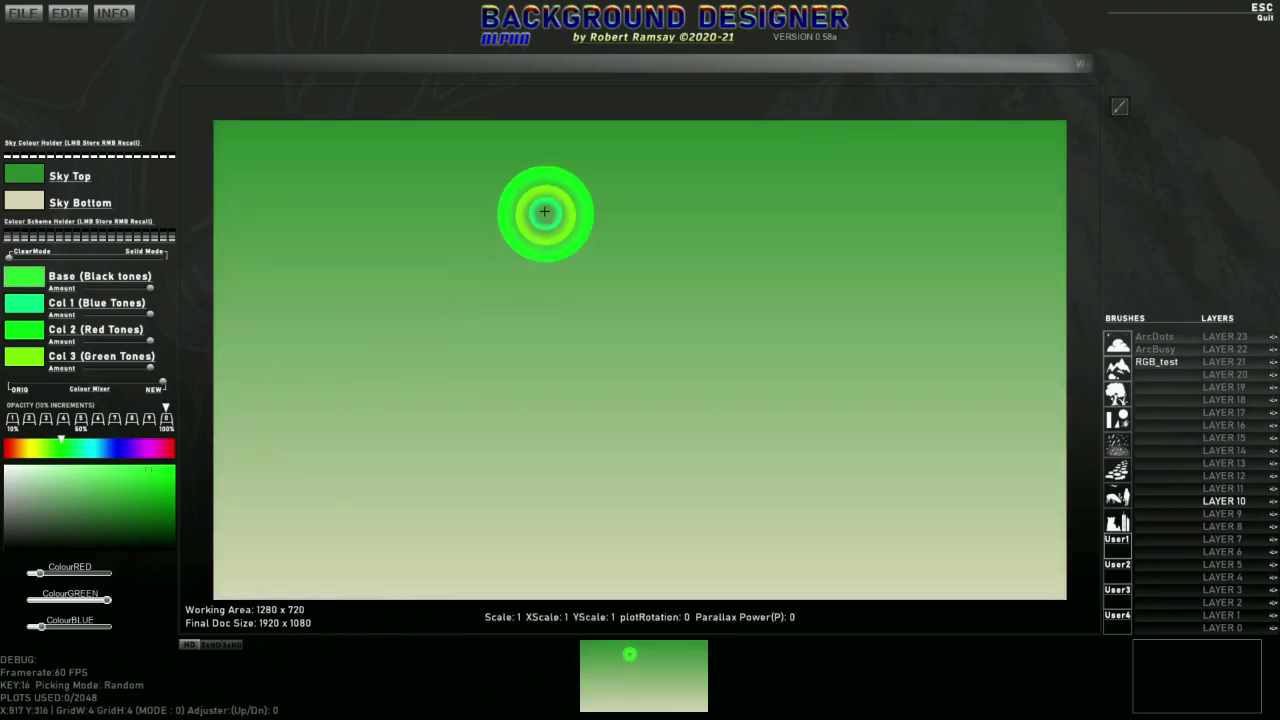
pyautogui.moveTo(543, 214)
pyautogui.mouseDown()
pyautogui.moveTo(574, 246)
pyautogui.moveTo(537, 298)
pyautogui.moveTo(475, 321)
pyautogui.moveTo(468, 342)
pyautogui.moveTo(574, 421)
pyautogui.moveTo(588, 383)
pyautogui.moveTo(672, 358)
pyautogui.moveTo(805, 283)
pyautogui.mouseUp()
pyautogui.press('BackSpace')
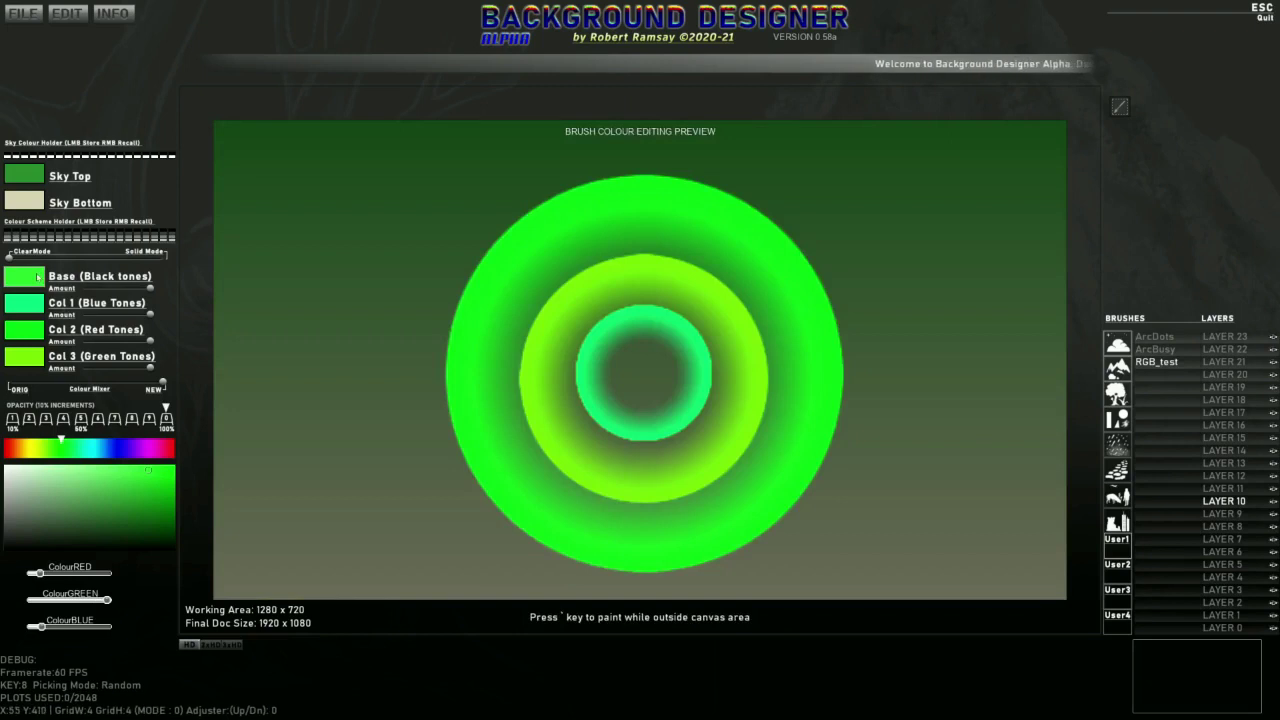
# Step: Set the Base colour to a pale, nearly white green, paint with RGB_test to test it, and clear the canvas
pyautogui.moveTo(513, 230)
pyautogui.mouseDown()
pyautogui.moveTo(513, 204)
pyautogui.moveTo(546, 249)
pyautogui.moveTo(523, 271)
pyautogui.moveTo(527, 291)
pyautogui.moveTo(486, 257)
pyautogui.moveTo(460, 300)
pyautogui.mouseUp()
pyautogui.press('BackSpace')
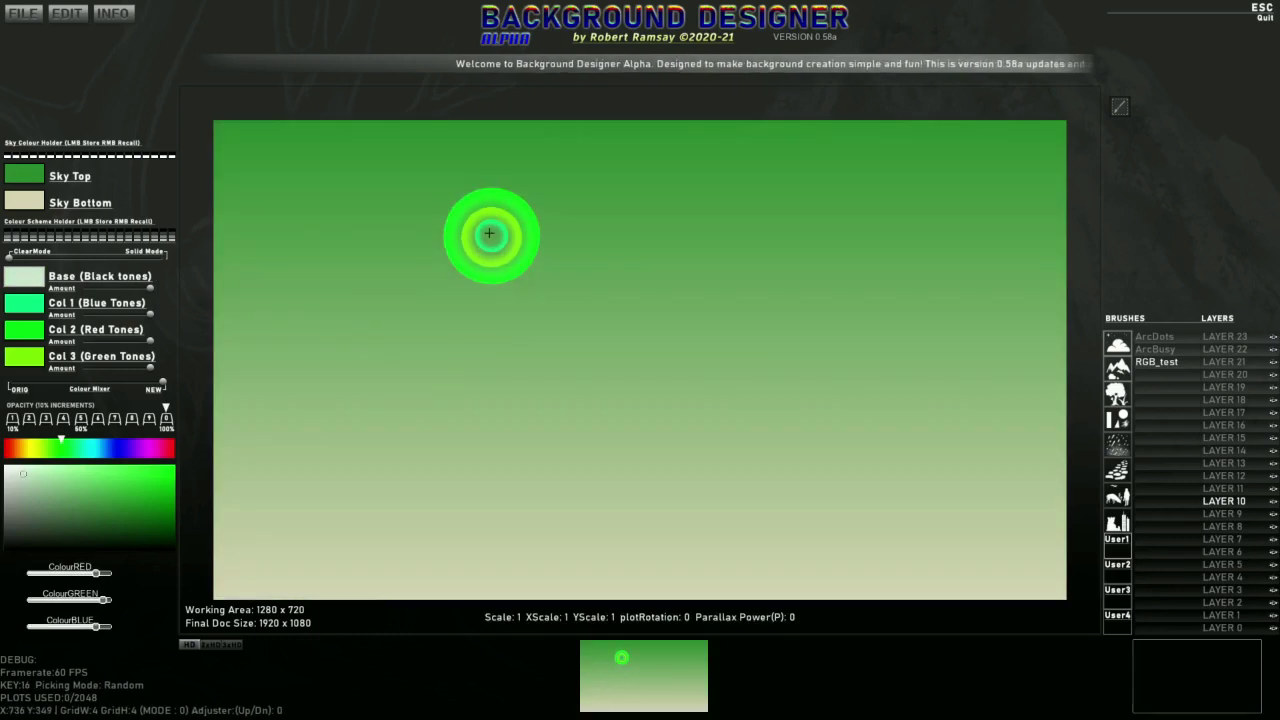
pyautogui.moveTo(486, 229)
pyautogui.mouseDown()
pyautogui.moveTo(521, 271)
pyautogui.moveTo(481, 293)
pyautogui.moveTo(509, 354)
pyautogui.moveTo(575, 316)
pyautogui.moveTo(585, 286)
pyautogui.moveTo(709, 266)
pyautogui.mouseUp()
pyautogui.press('BackSpace')
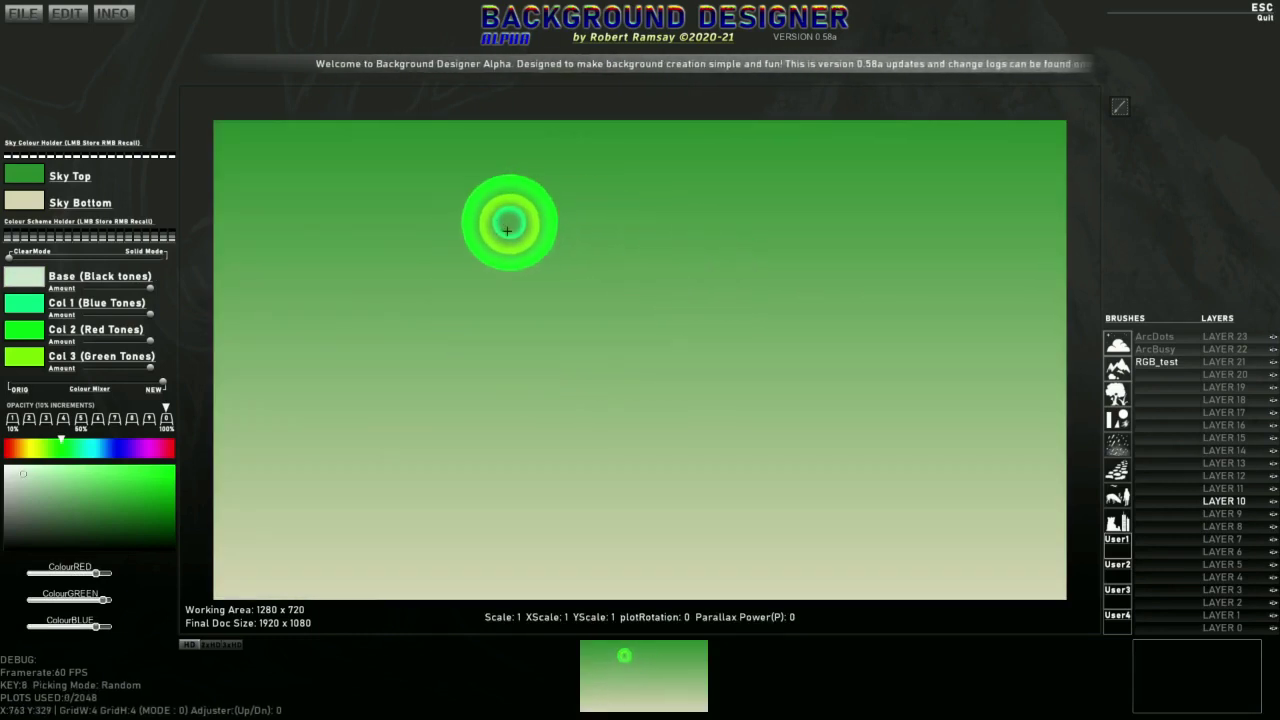
# Step: Reduce the brush scale to 0.67 and try sampling the four colours in Local, Random and Document picking modes
pyautogui.scroll(-6, 429, 228)
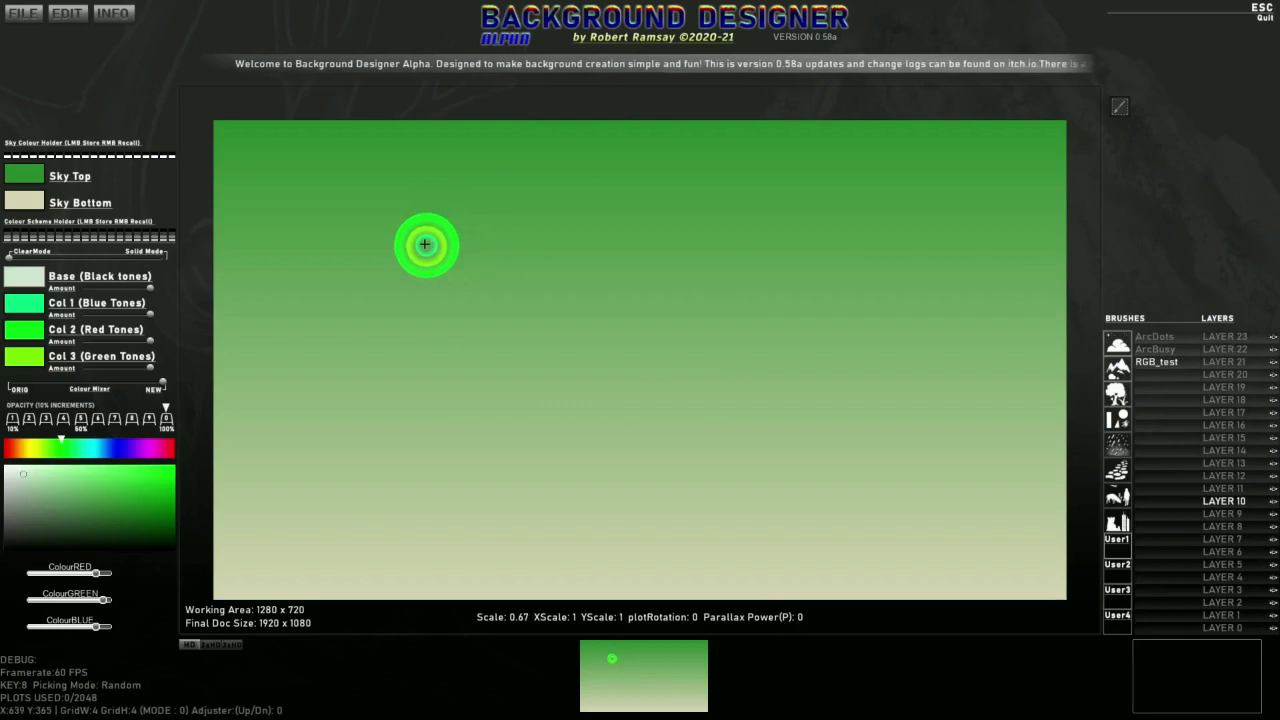
pyautogui.press('9')
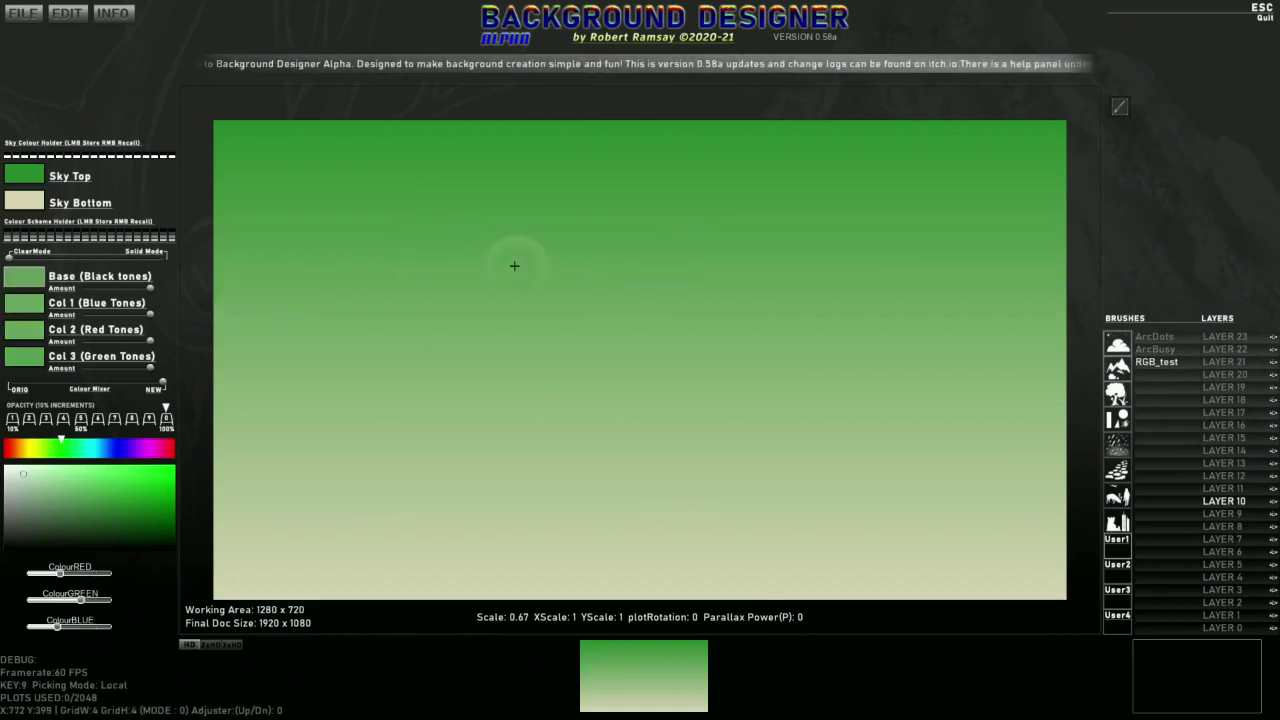
pyautogui.press('Tab')
pyautogui.press('Tab')
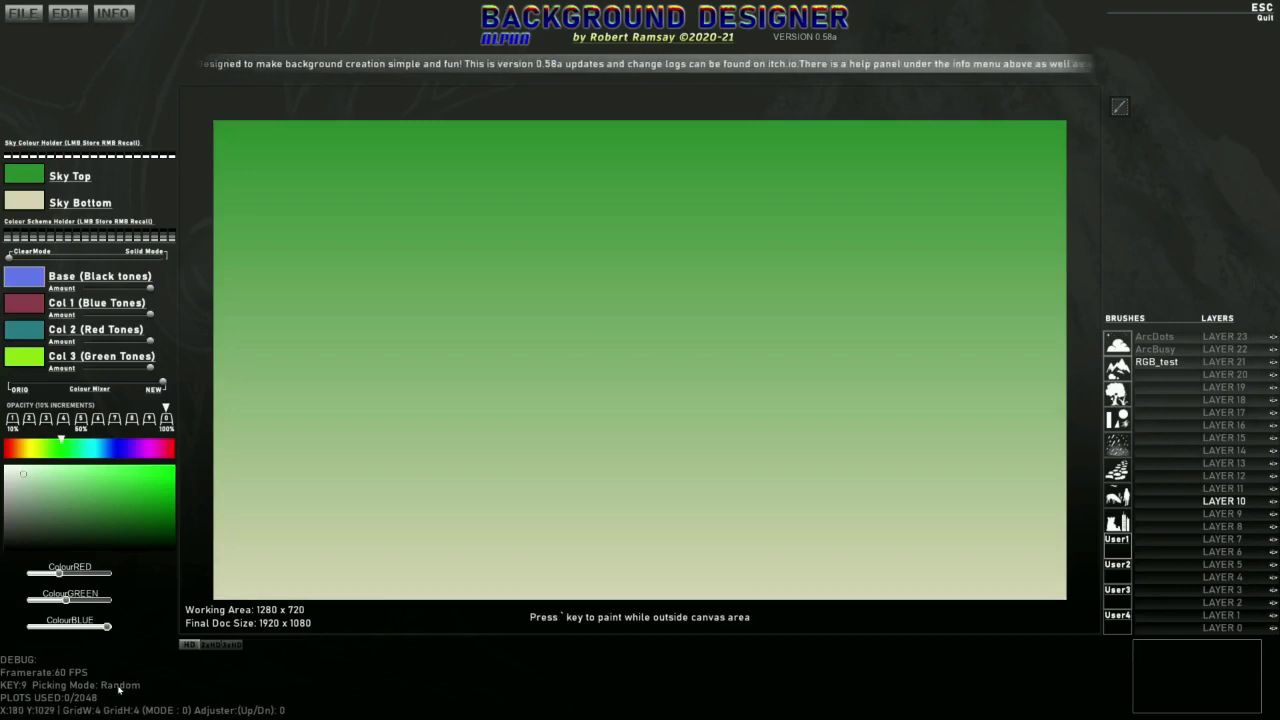
pyautogui.press('9')
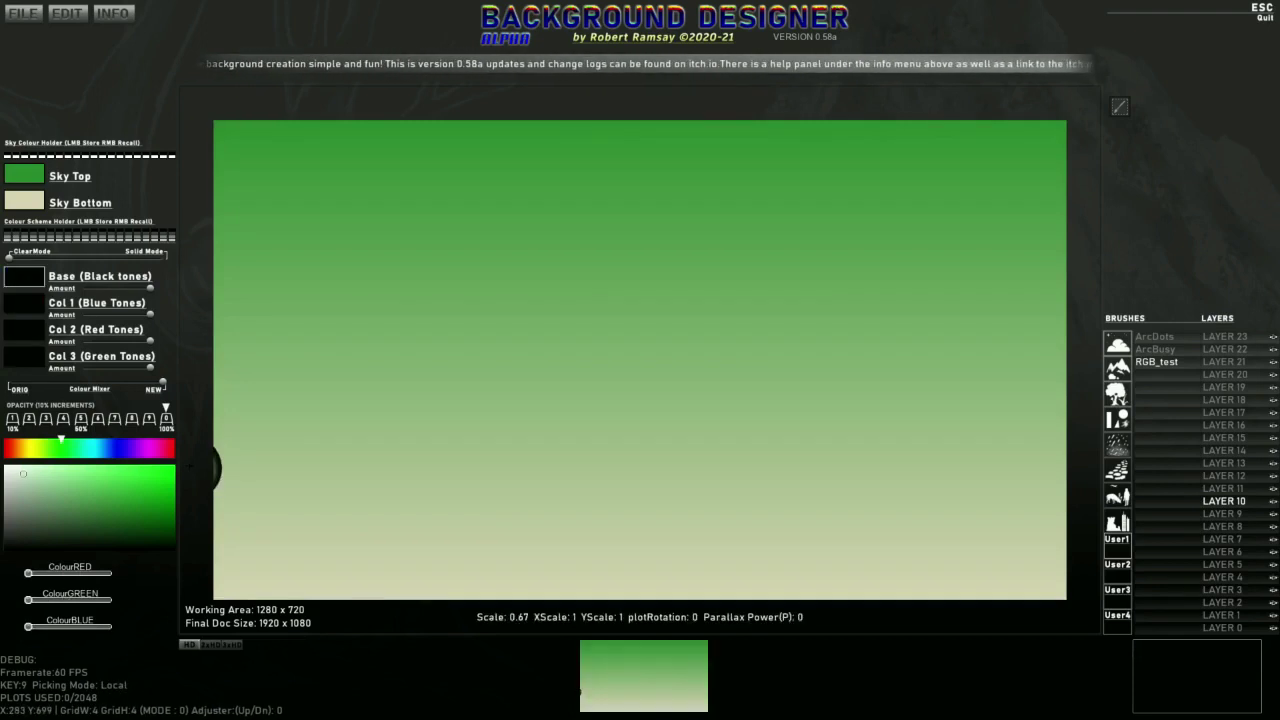
pyautogui.moveTo(164, 517)
pyautogui.press('Tab')
pyautogui.press('Tab')
pyautogui.press('Tab')
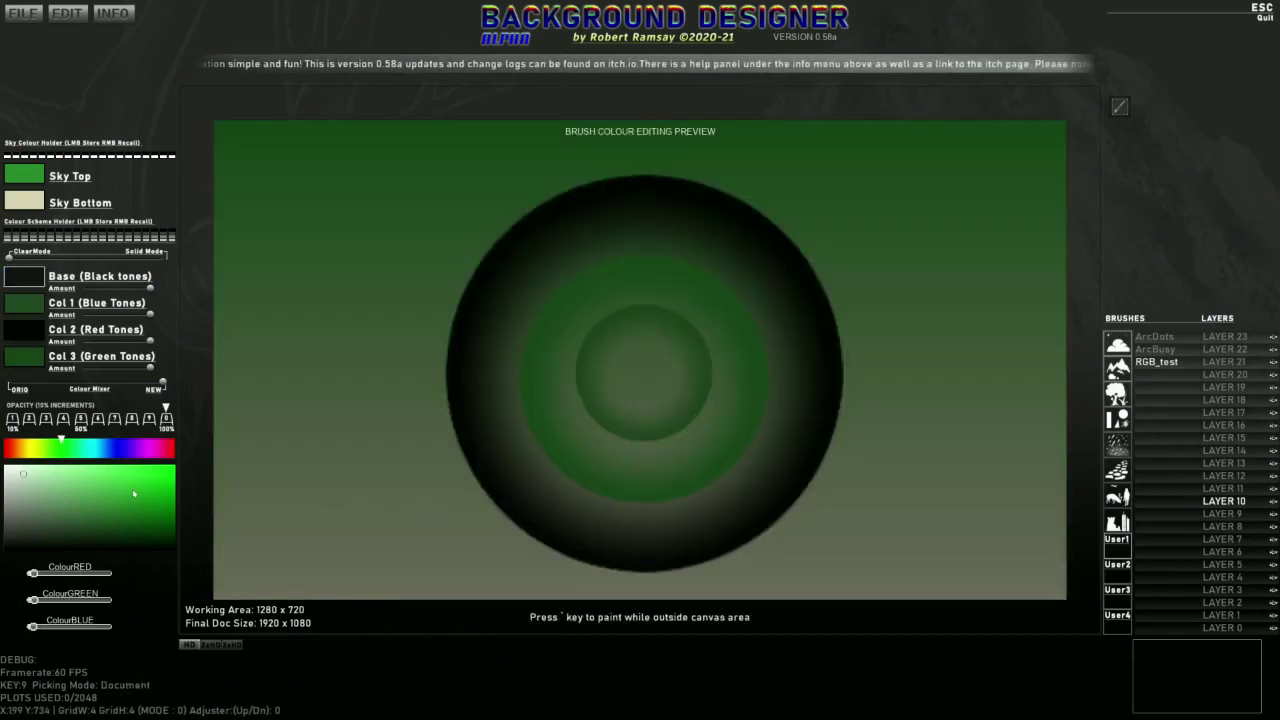
# Step: Resample the four brush colours from the green shade area in Local picking mode, and switch picking to Random
pyautogui.click(129, 495)
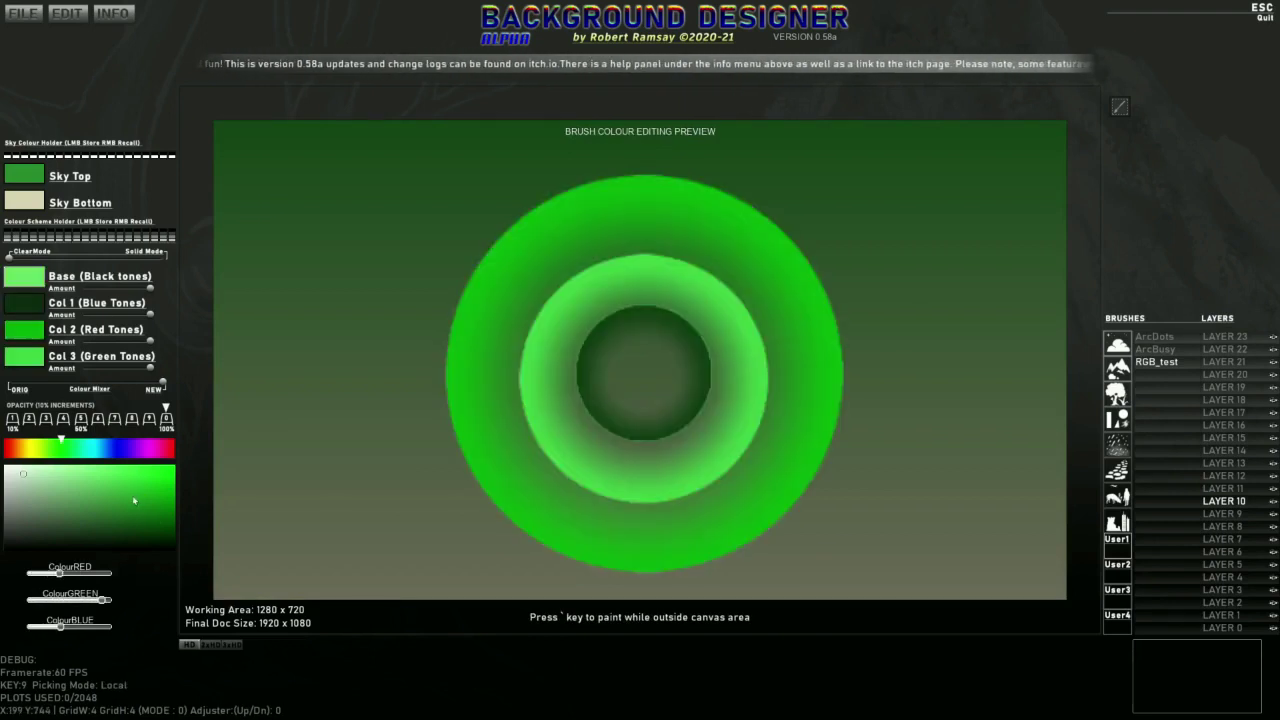
pyautogui.click(129, 499)
pyautogui.press('Tab')
pyautogui.press('Tab')
pyautogui.press('Tab')
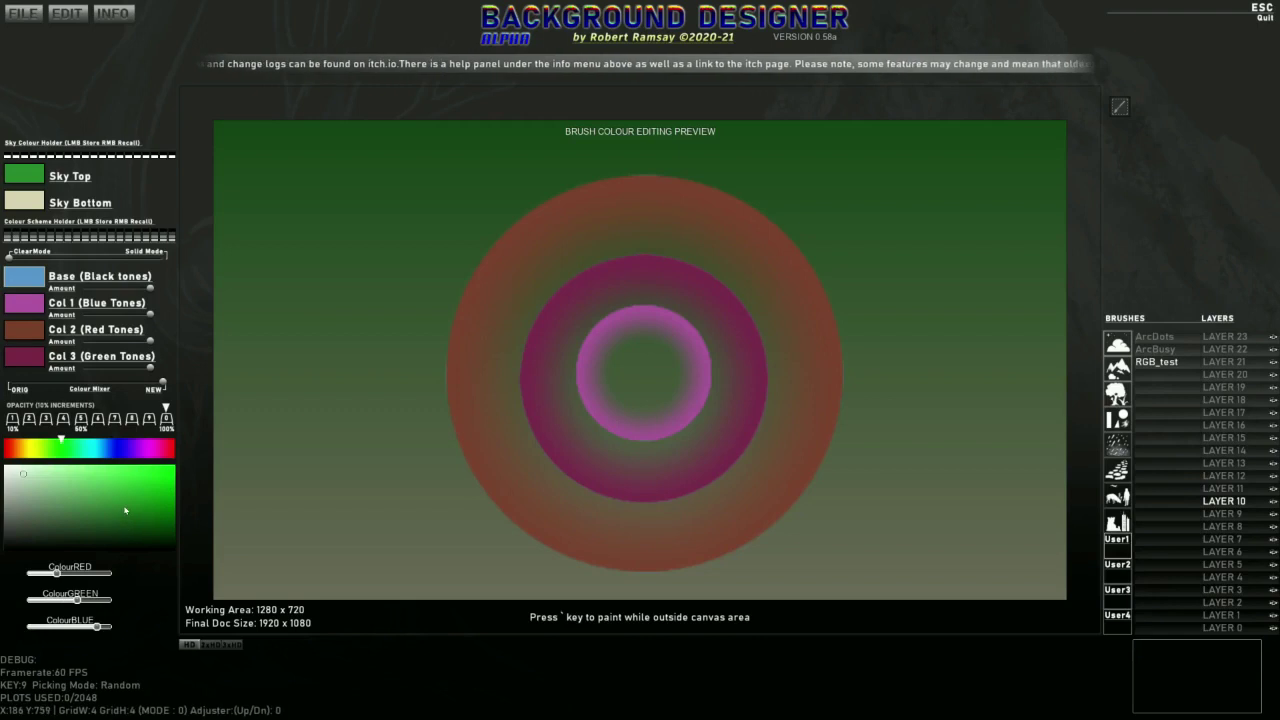
# Step: Return to Local picking mode and resample the four brush colours repeatedly from the surrounding green shades
pyautogui.click(125, 510)
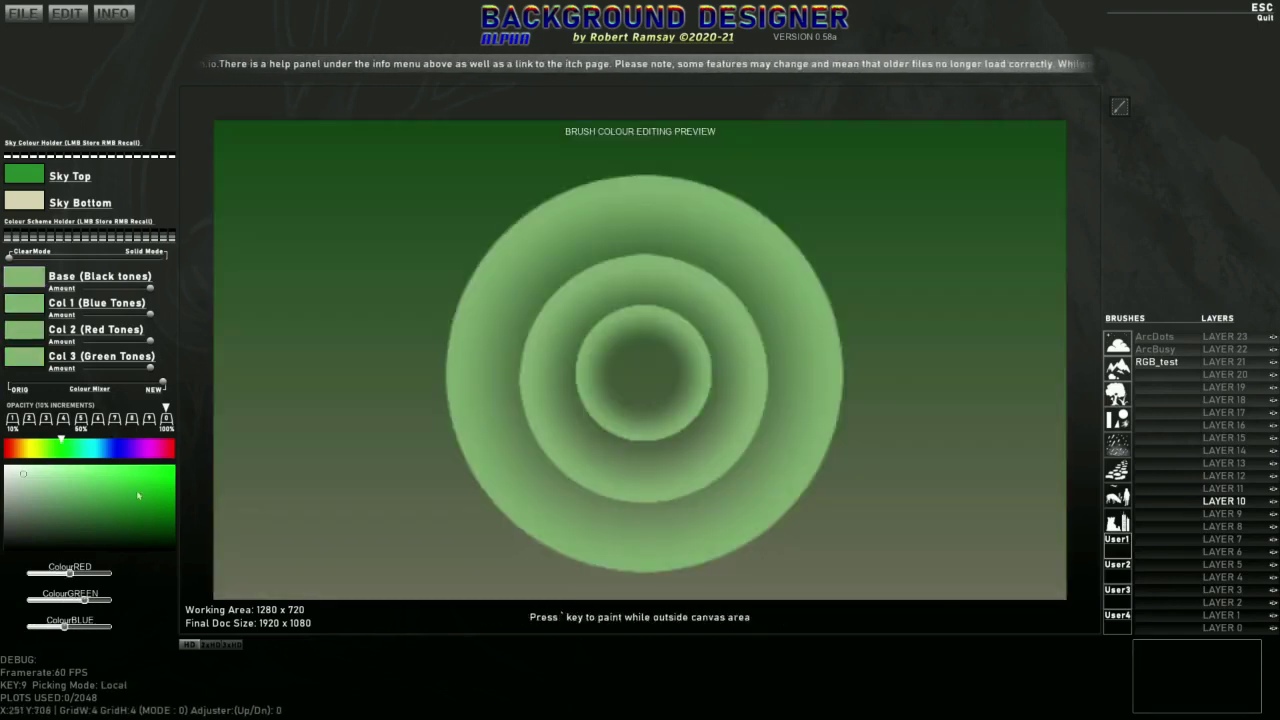
pyautogui.click(129, 500)
pyautogui.click(129, 500)
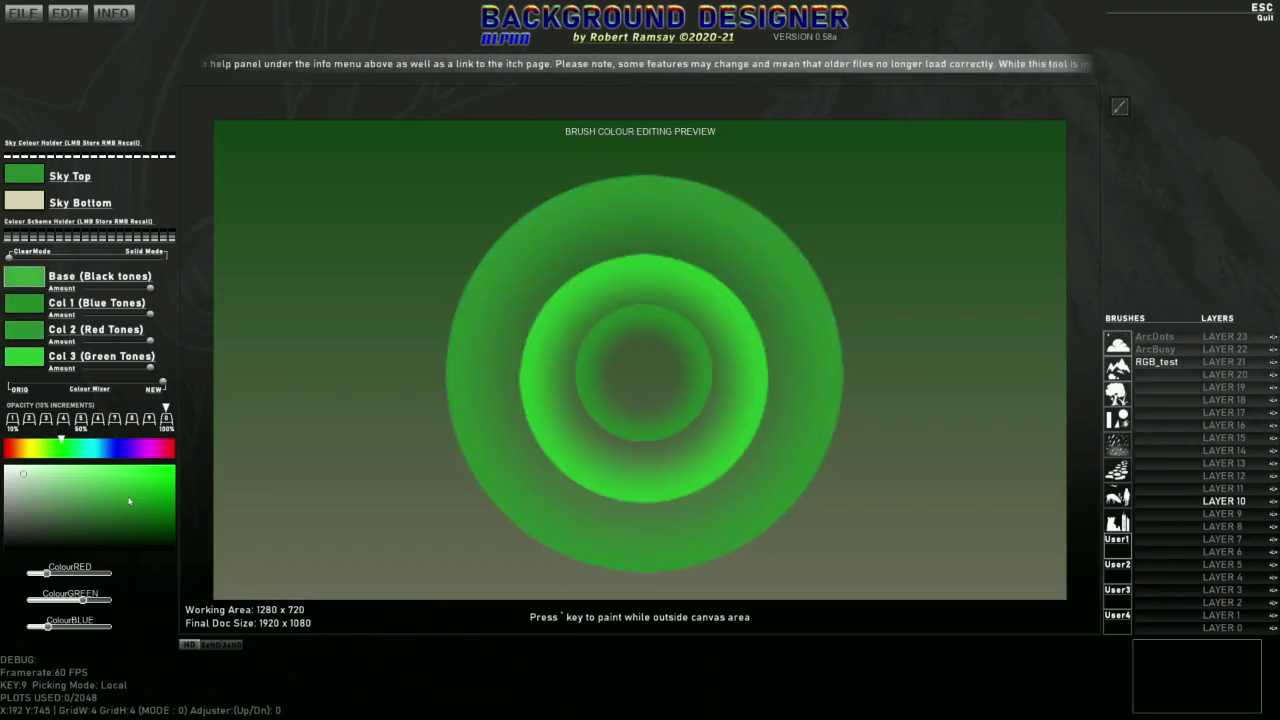
pyautogui.click(129, 500)
pyautogui.click(129, 500)
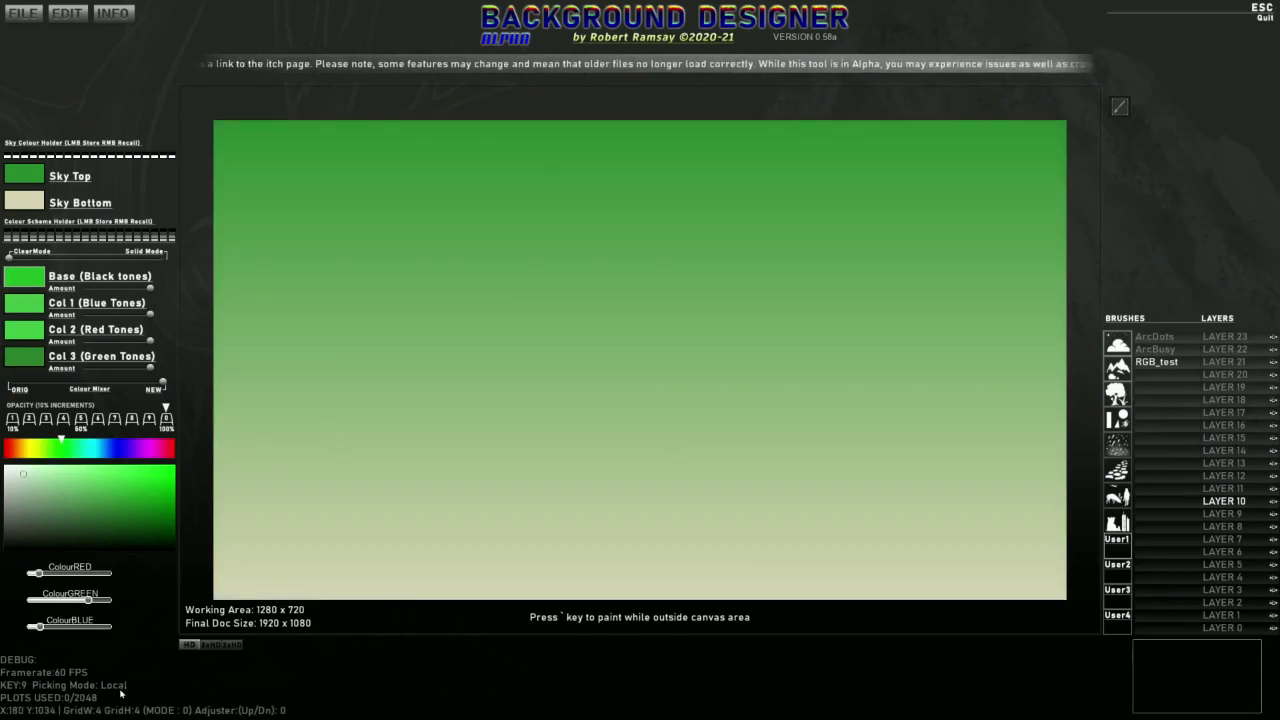
# Step: Cycle the picking mode through Document and Local to Random, and randomise the four brush colours several times
pyautogui.press('Tab')
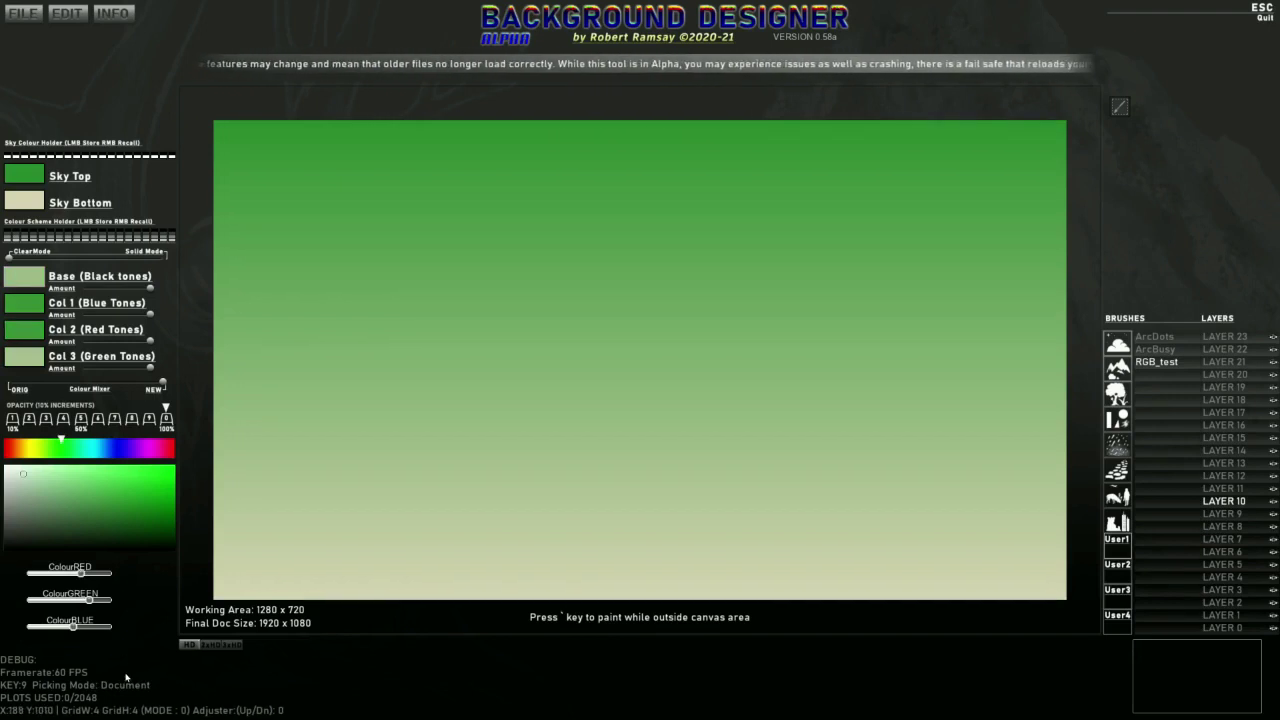
pyautogui.click(125, 684)
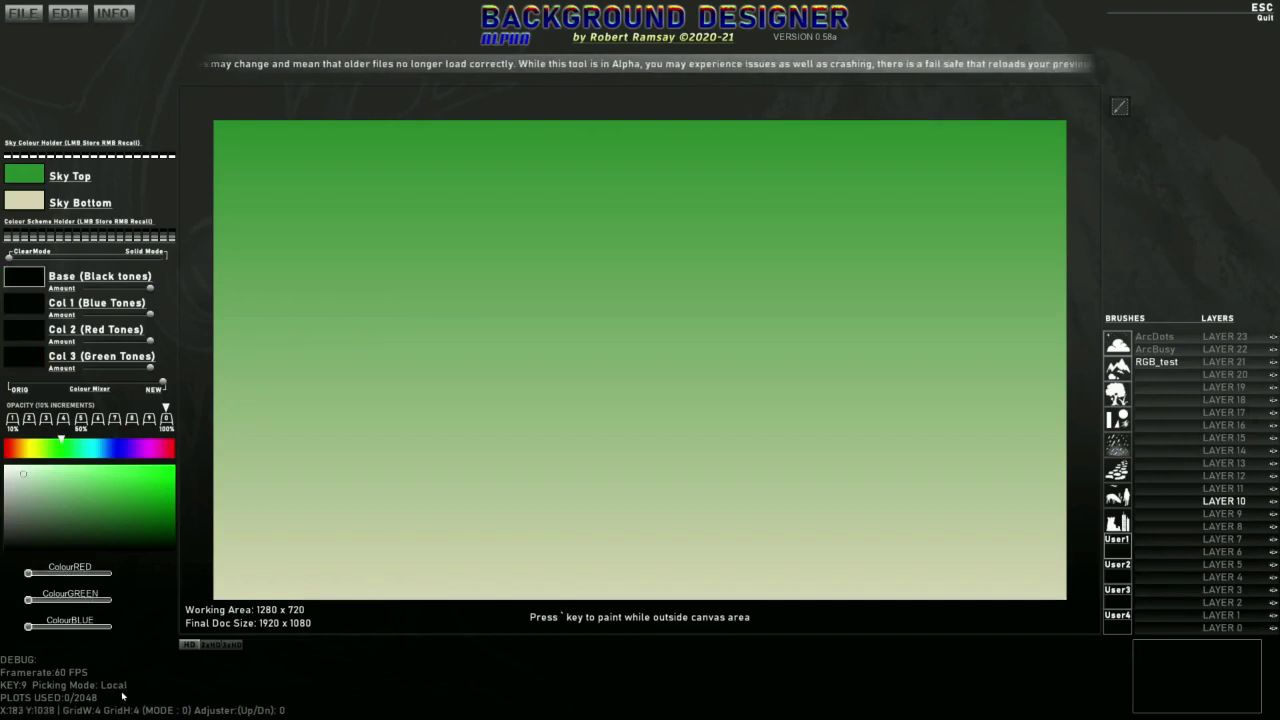
pyautogui.click(122, 686)
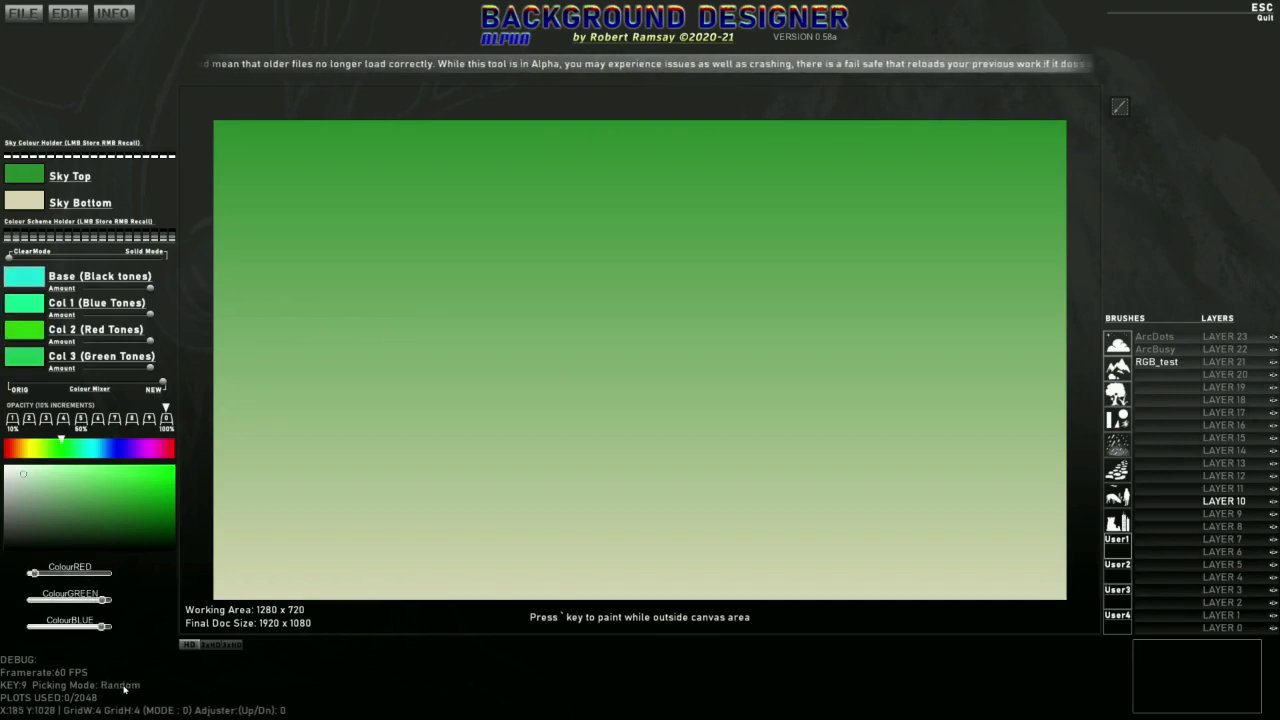
pyautogui.click(124, 686)
pyautogui.click(124, 686)
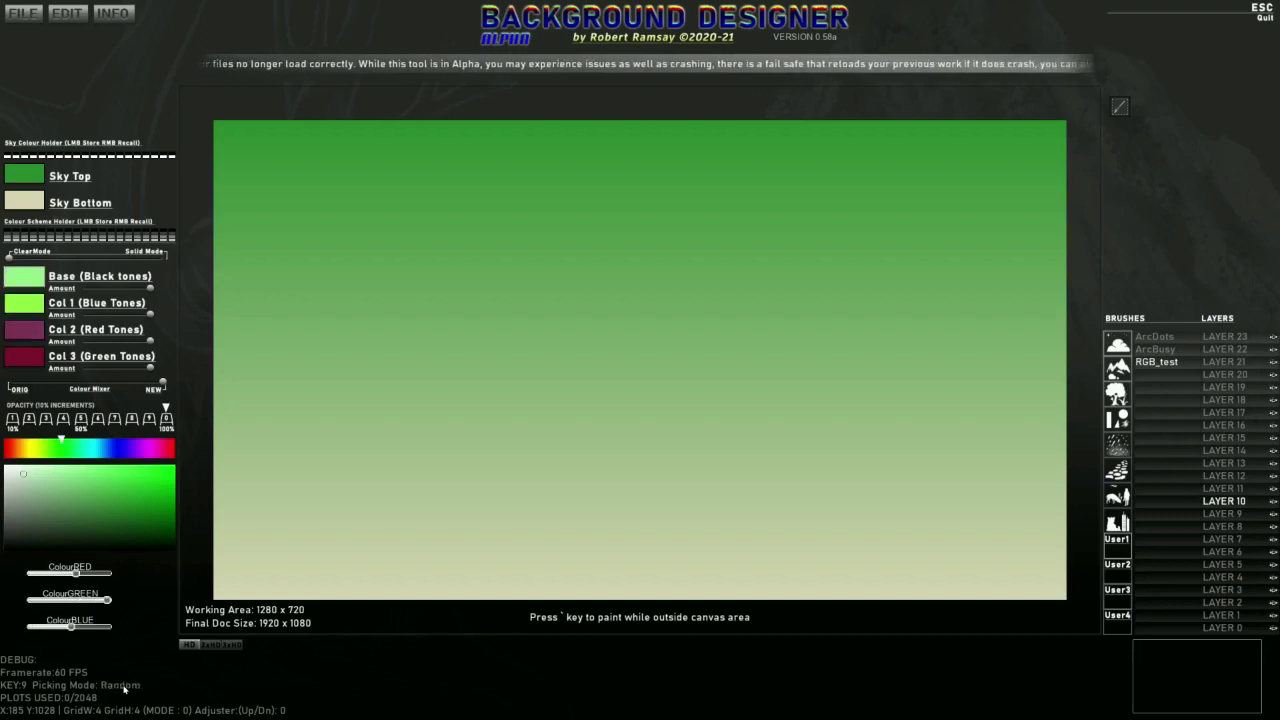
pyautogui.click(124, 686)
pyautogui.click(124, 686)
pyautogui.click(124, 686)
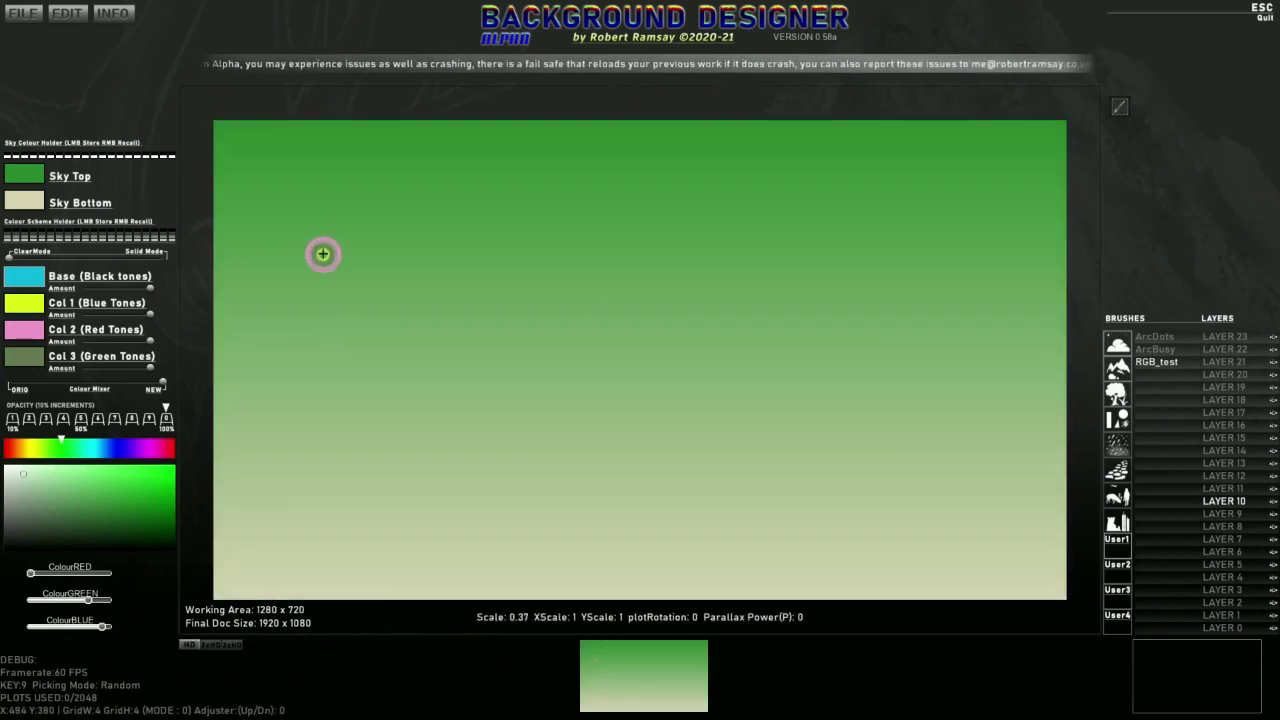
# Step: Set the brush scale to 0.87 and stamp five differently randomised RGB_test rings in a row across the upper canvas
pyautogui.scroll(3, 323, 254)
pyautogui.scroll(2, 296, 222)
pyautogui.click(296, 221)
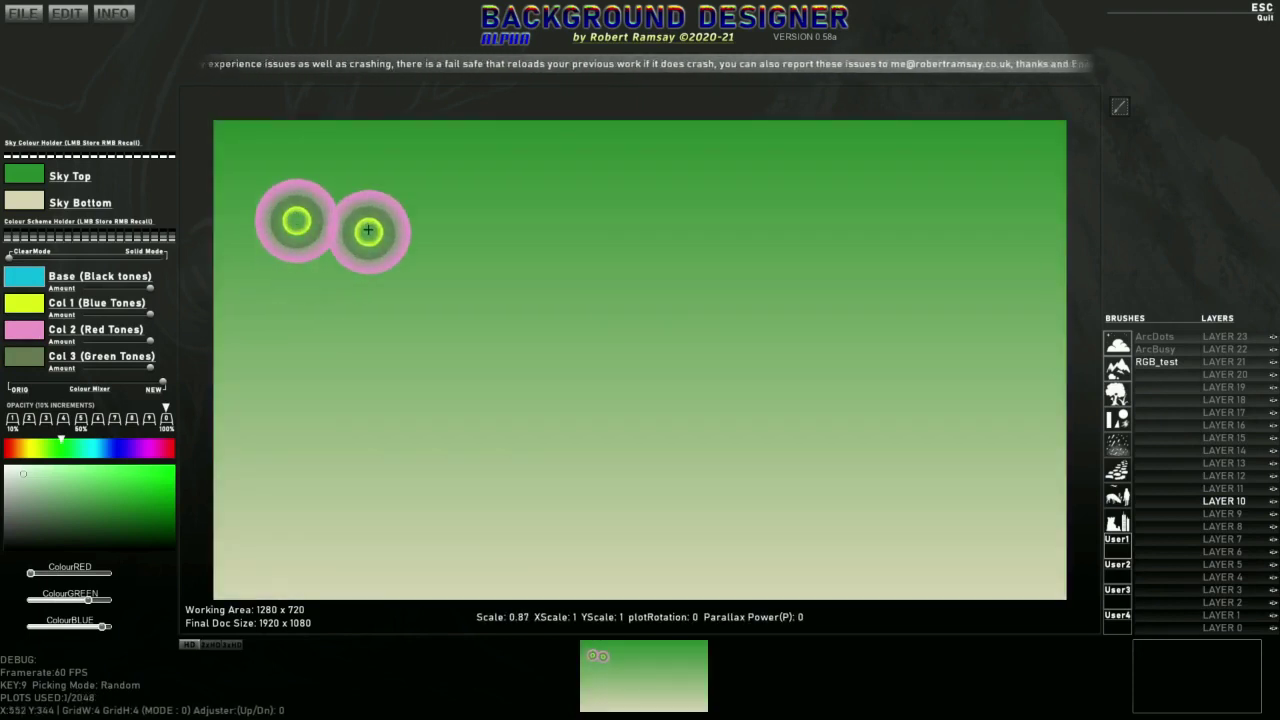
pyautogui.click(393, 222)
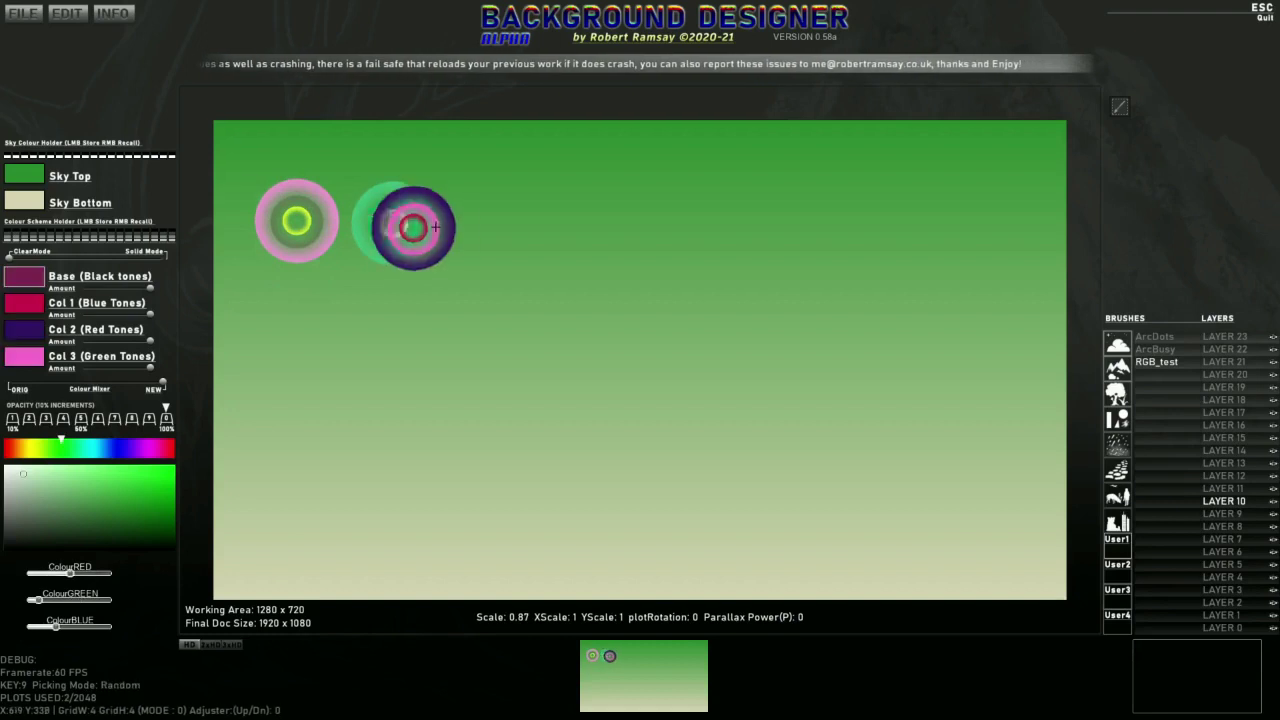
pyautogui.click(500, 228)
pyautogui.click(602, 236)
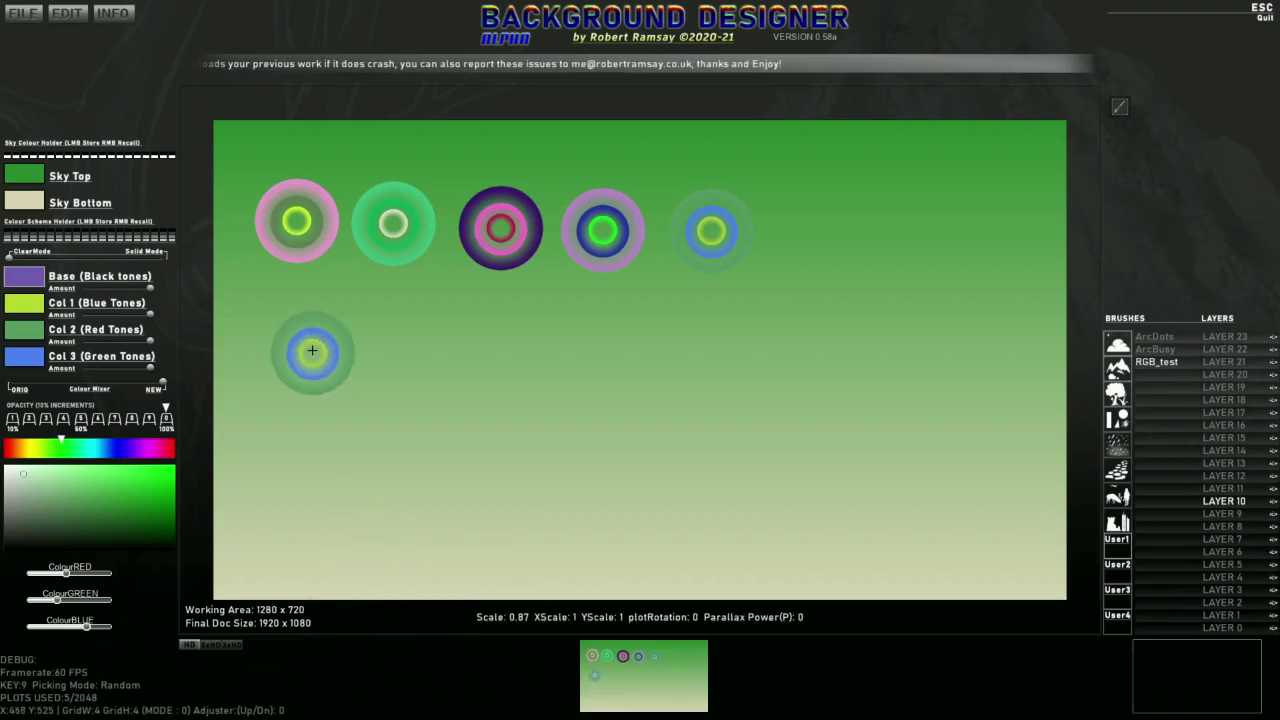
# Step: Sample canvas colours in Local and Document modes, return to Random picking, and stamp a ring below the first row
pyautogui.press('Tab')
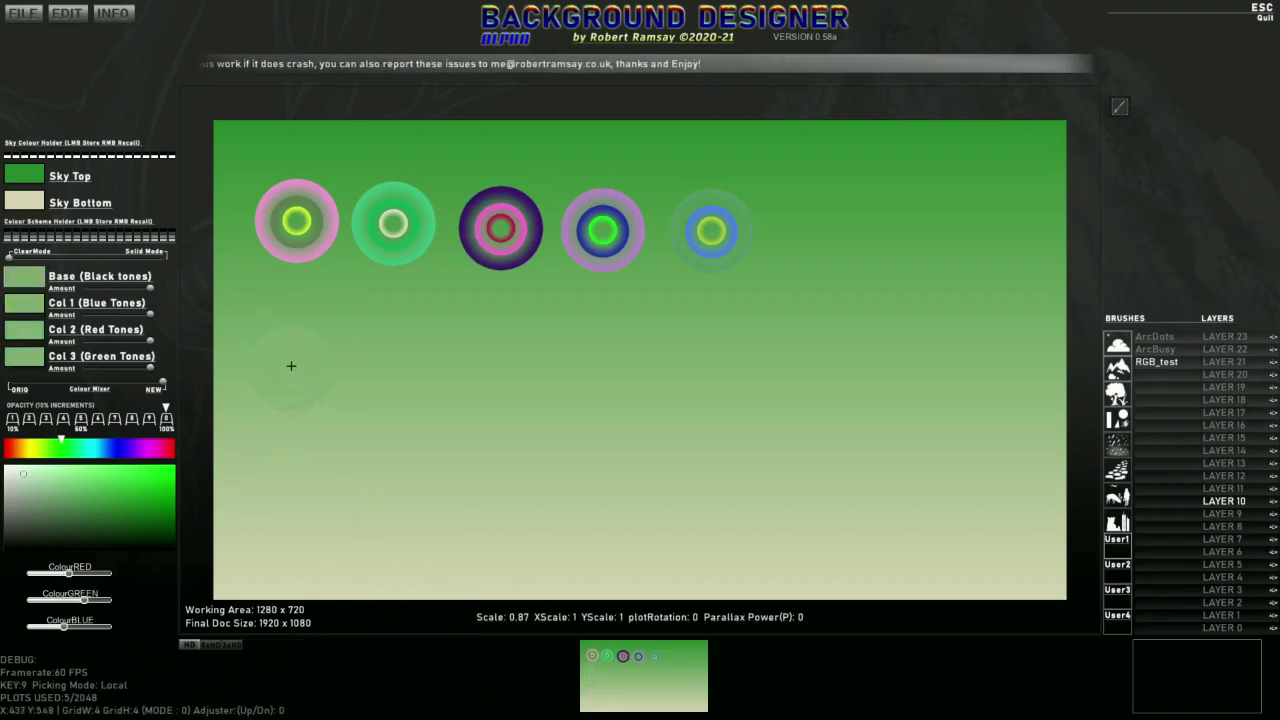
pyautogui.press('Tab')
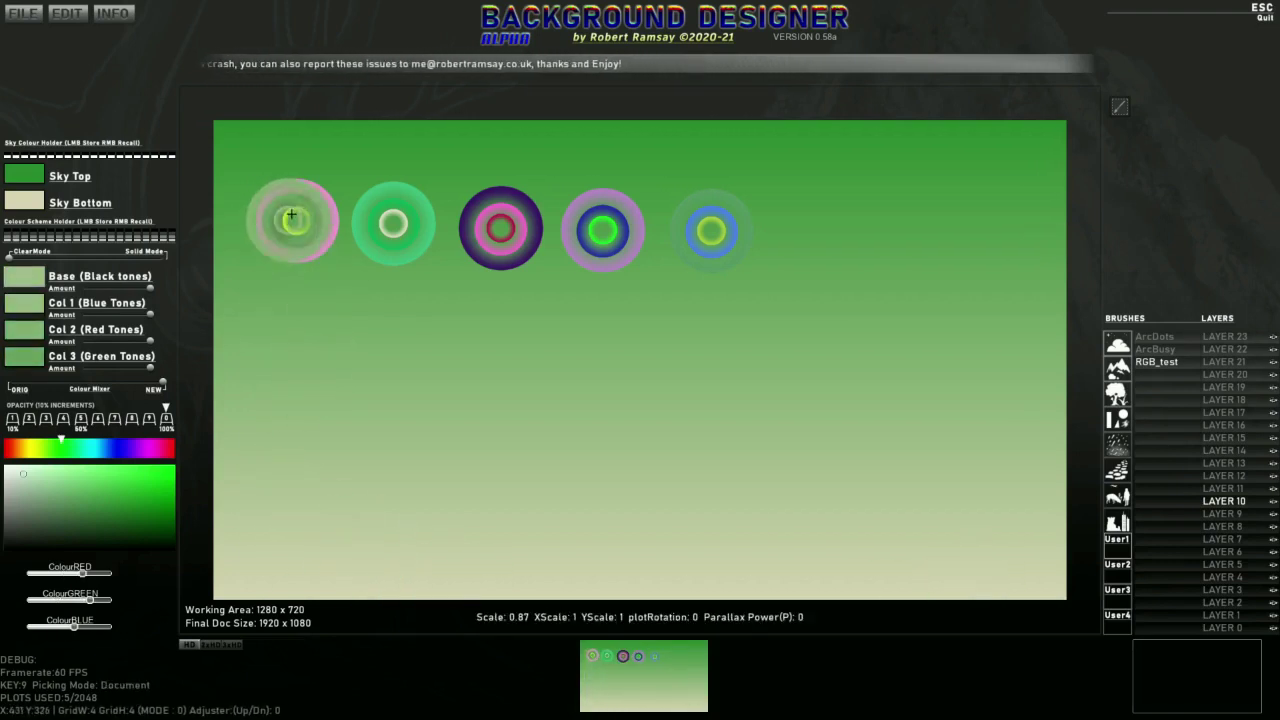
pyautogui.press('Tab')
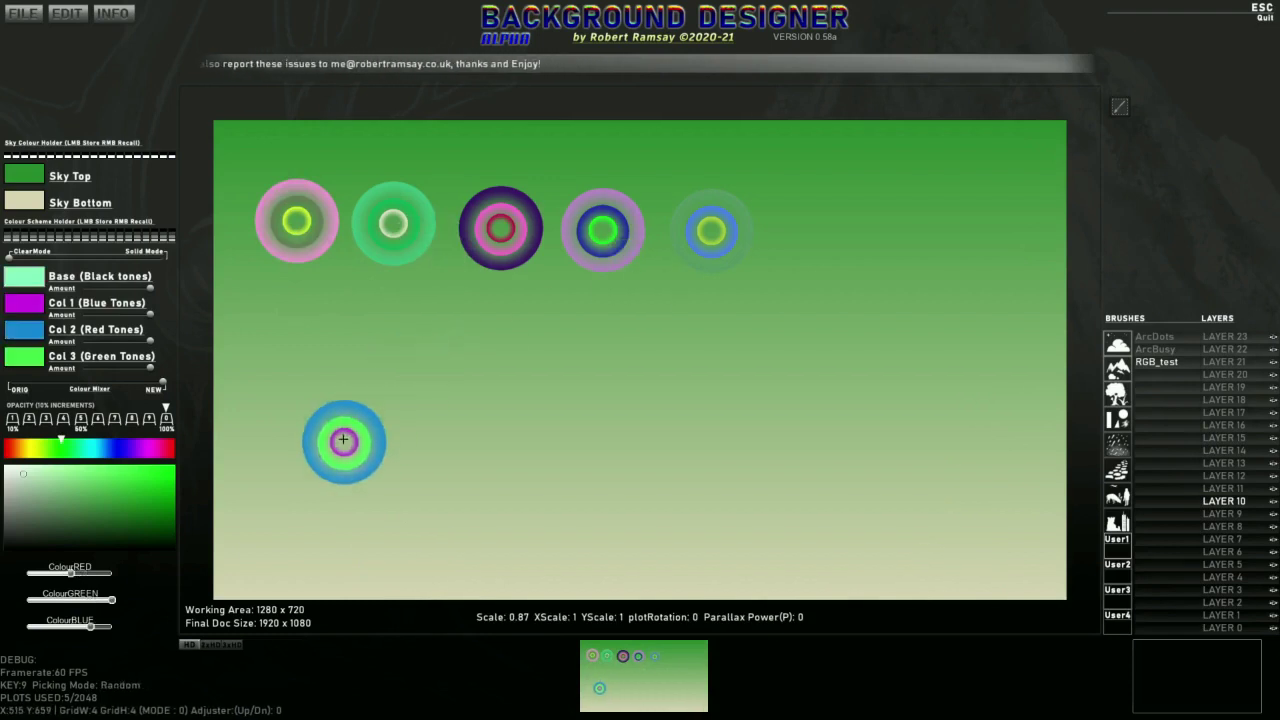
pyautogui.click(342, 311)
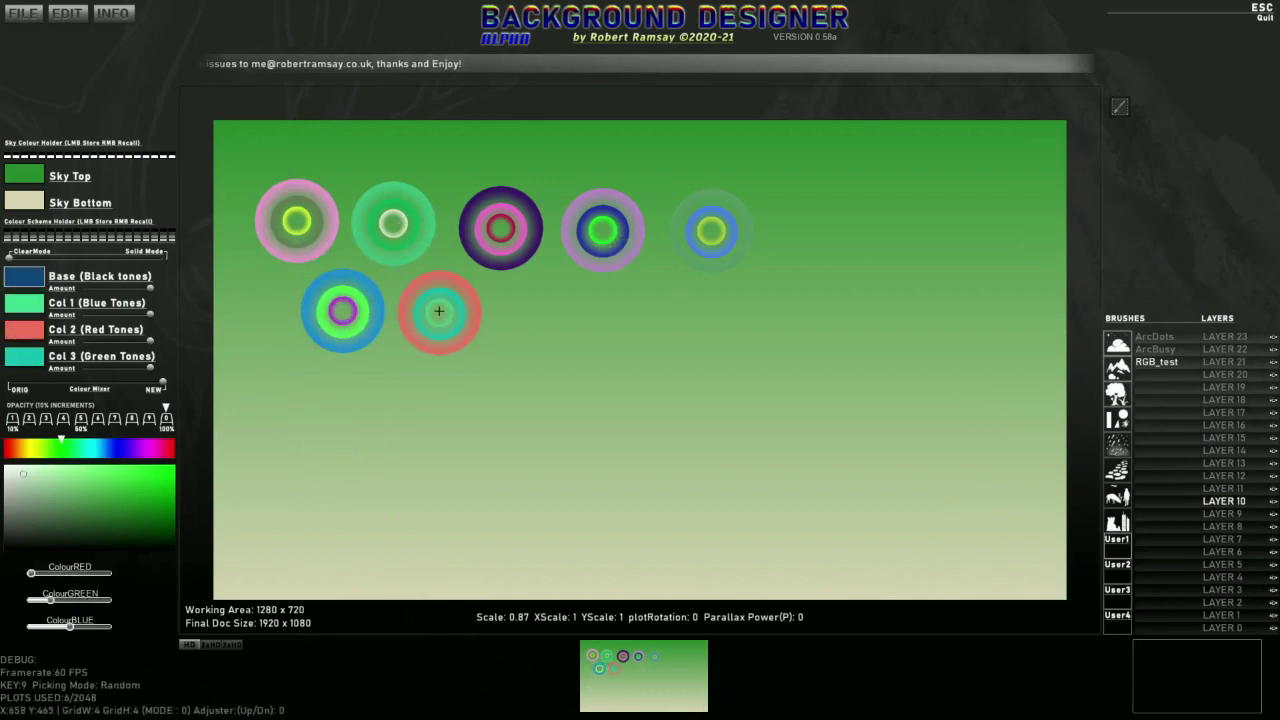
# Step: Stamp eight more RGB_test rings with differently randomised colours, completing the second row and adding a third and fourth row
pyautogui.click(443, 313)
pyautogui.click(543, 318)
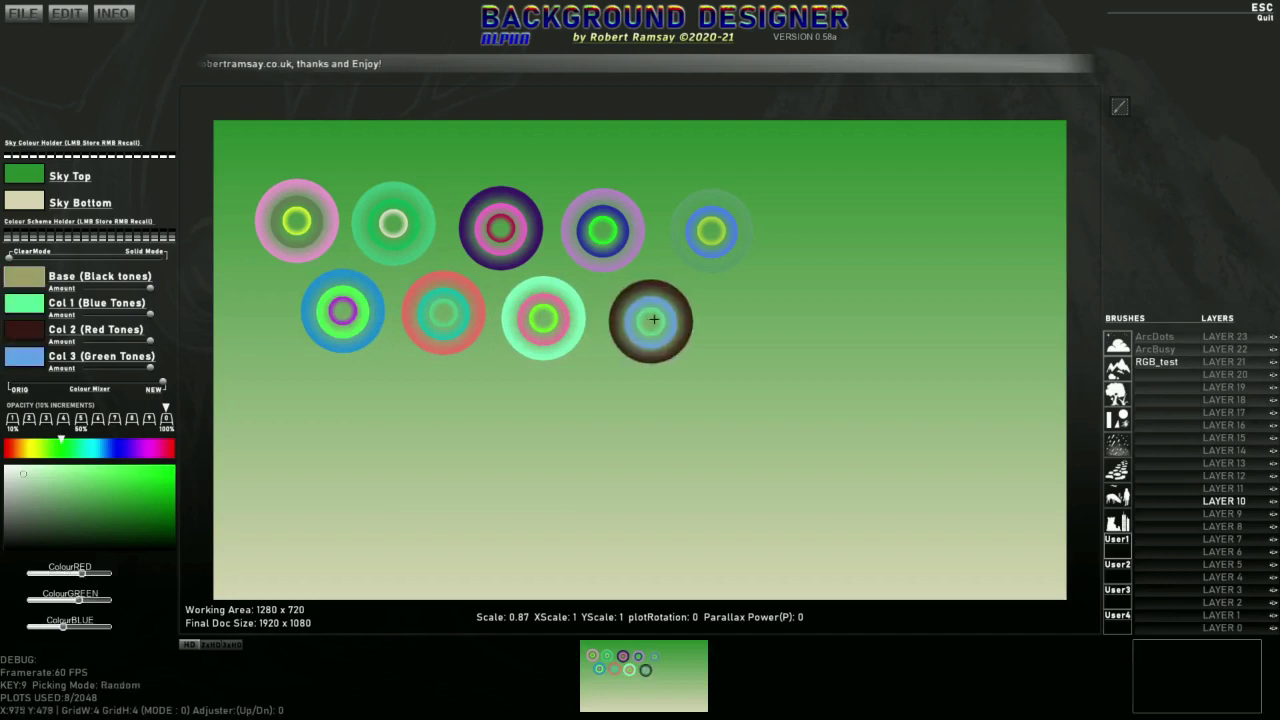
pyautogui.click(655, 320)
pyautogui.click(388, 407)
pyautogui.press('Tab')
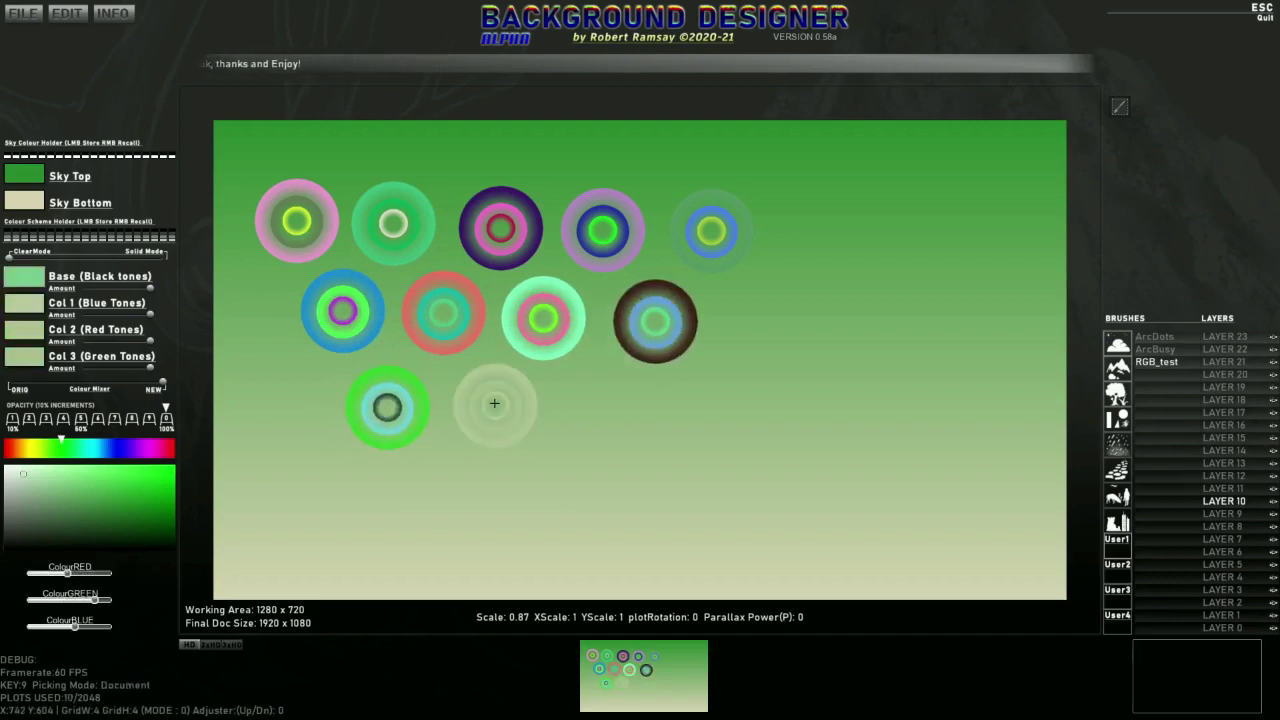
pyautogui.click(489, 407)
pyautogui.click(596, 413)
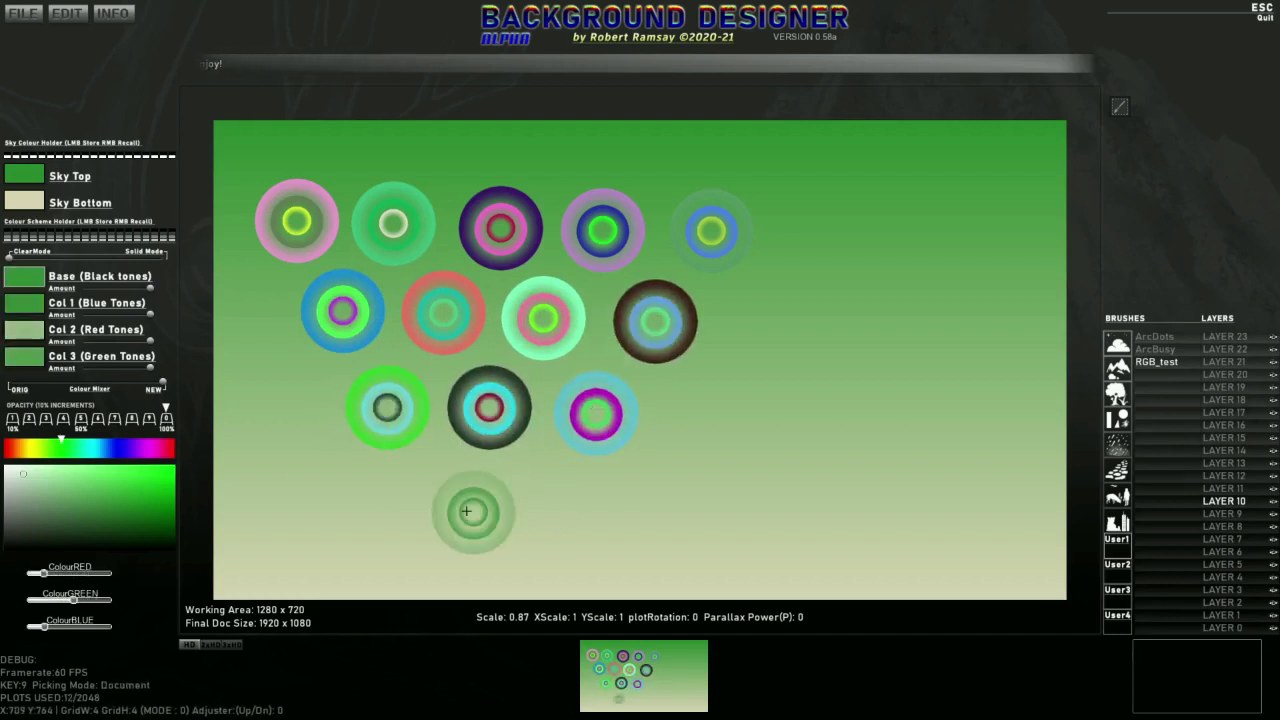
pyautogui.press('Tab')
pyautogui.click(441, 505)
pyautogui.click(549, 511)
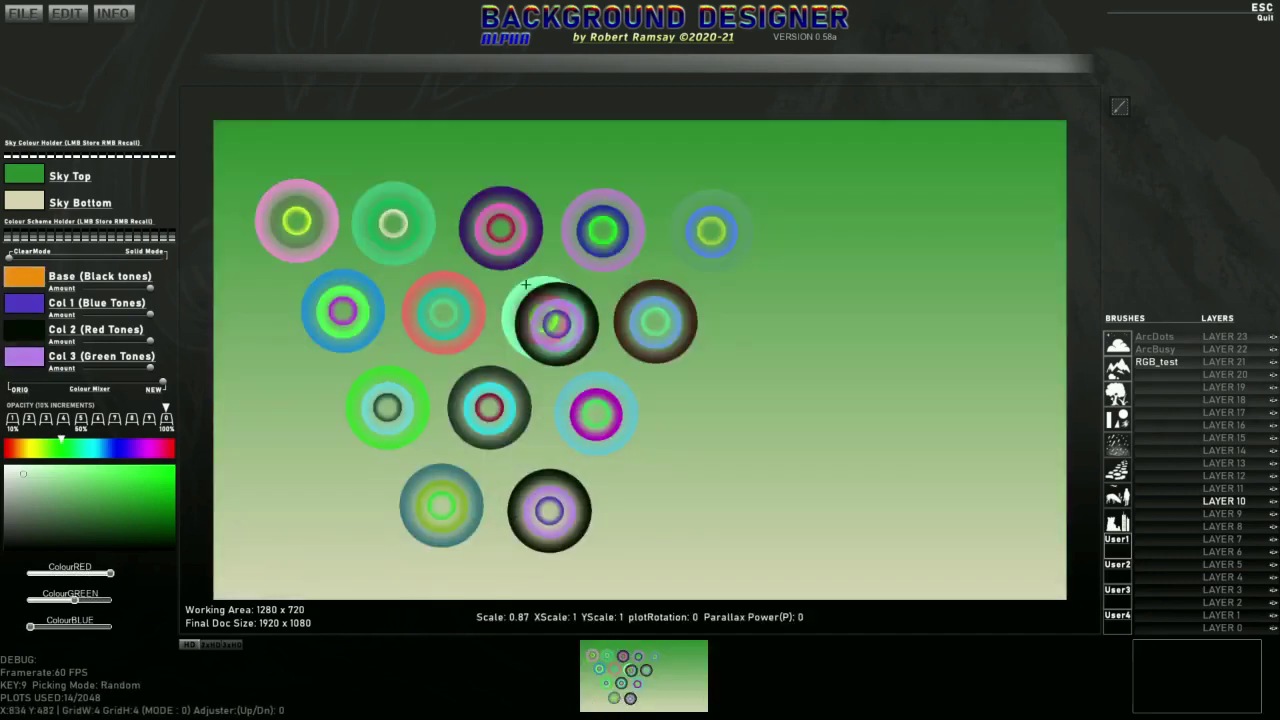
# Step: Set the Colour Mixer to about a quarter of the way from ORIG and stamp eight overlapping RGB_test rings down the canvas
pyautogui.moveTo(134, 361)
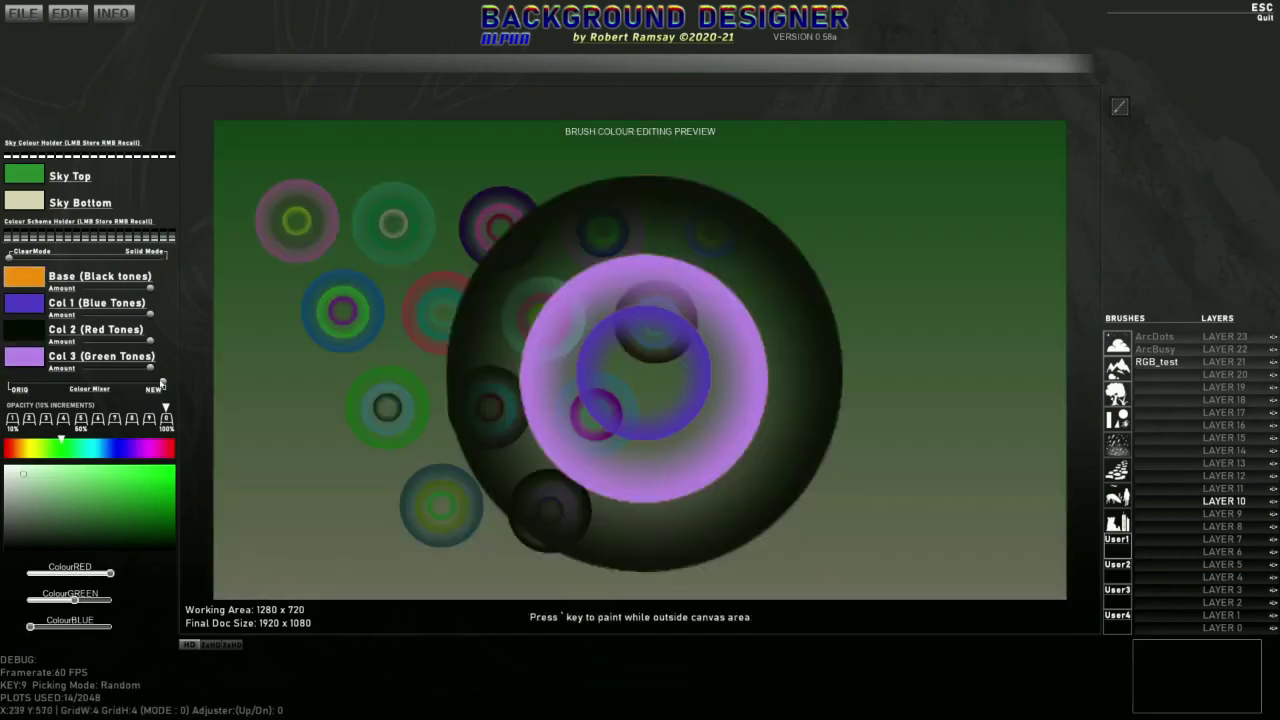
pyautogui.moveTo(162, 385)
pyautogui.mouseDown()
pyautogui.moveTo(17, 383)
pyautogui.moveTo(87, 384)
pyautogui.moveTo(43, 380)
pyautogui.mouseUp()
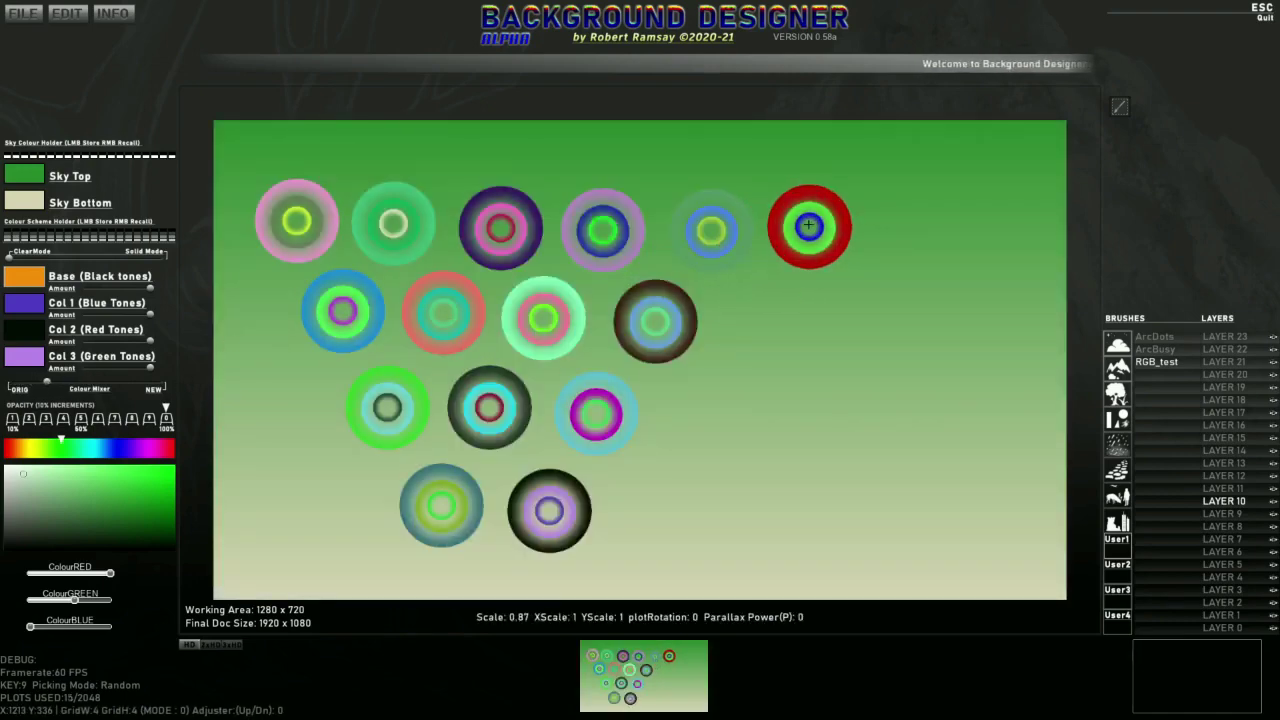
pyautogui.click(809, 225)
pyautogui.click(777, 290)
pyautogui.click(842, 293)
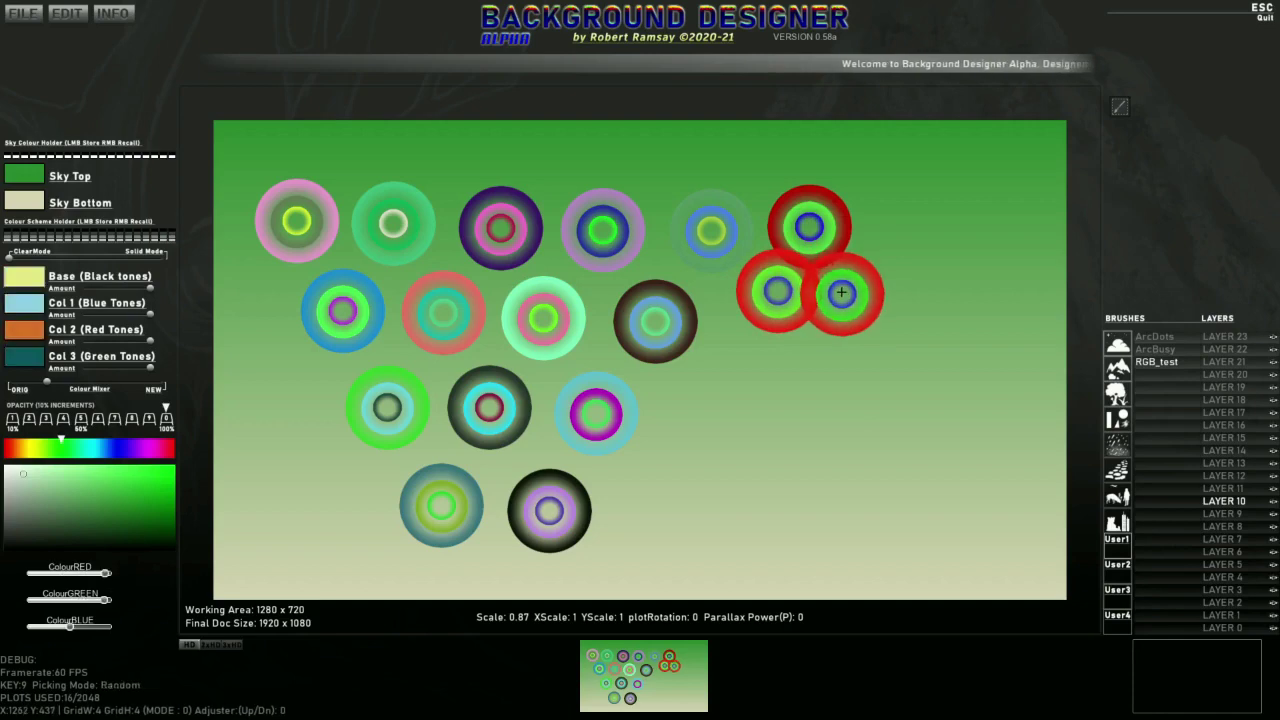
pyautogui.click(811, 345)
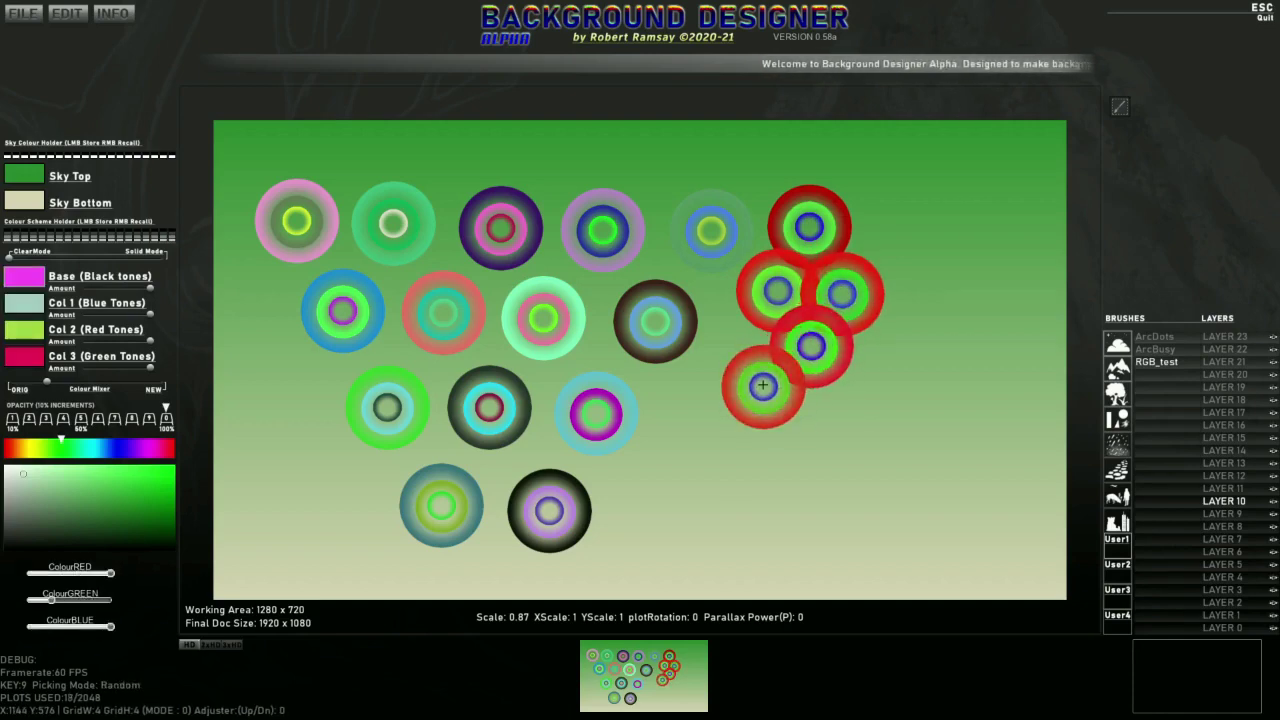
pyautogui.click(763, 387)
pyautogui.click(855, 395)
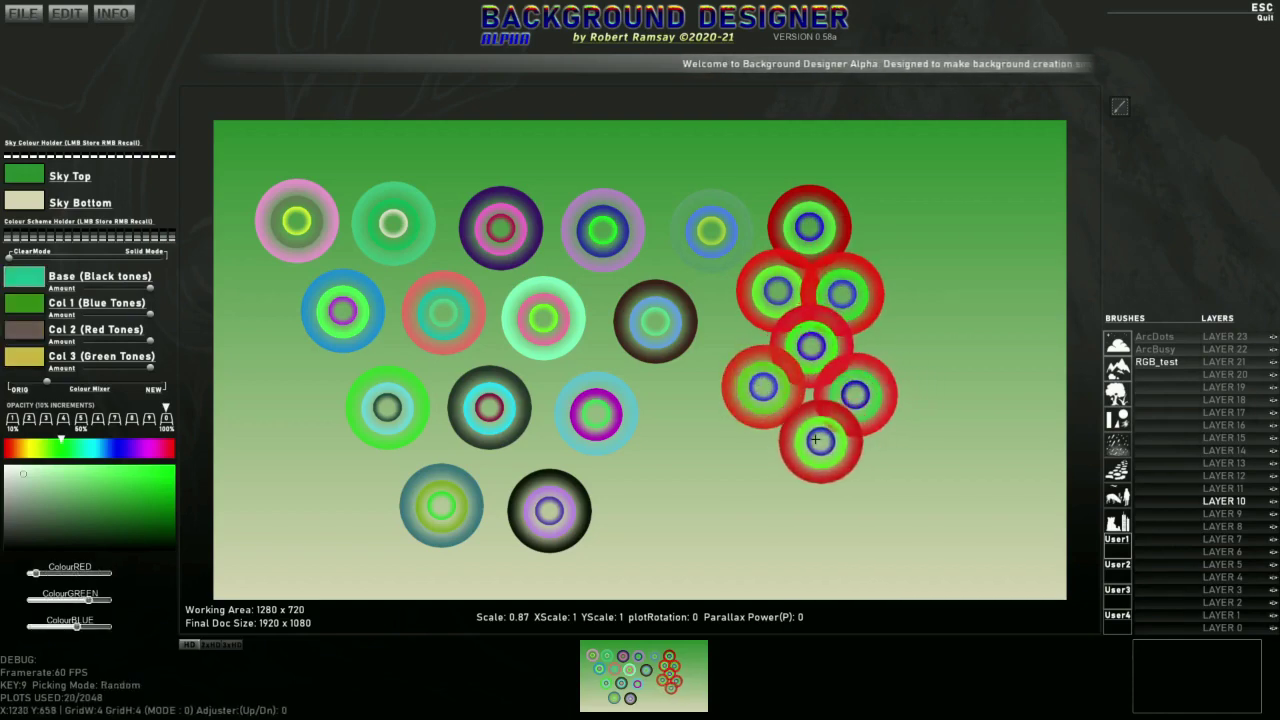
pyautogui.click(807, 441)
pyautogui.click(772, 490)
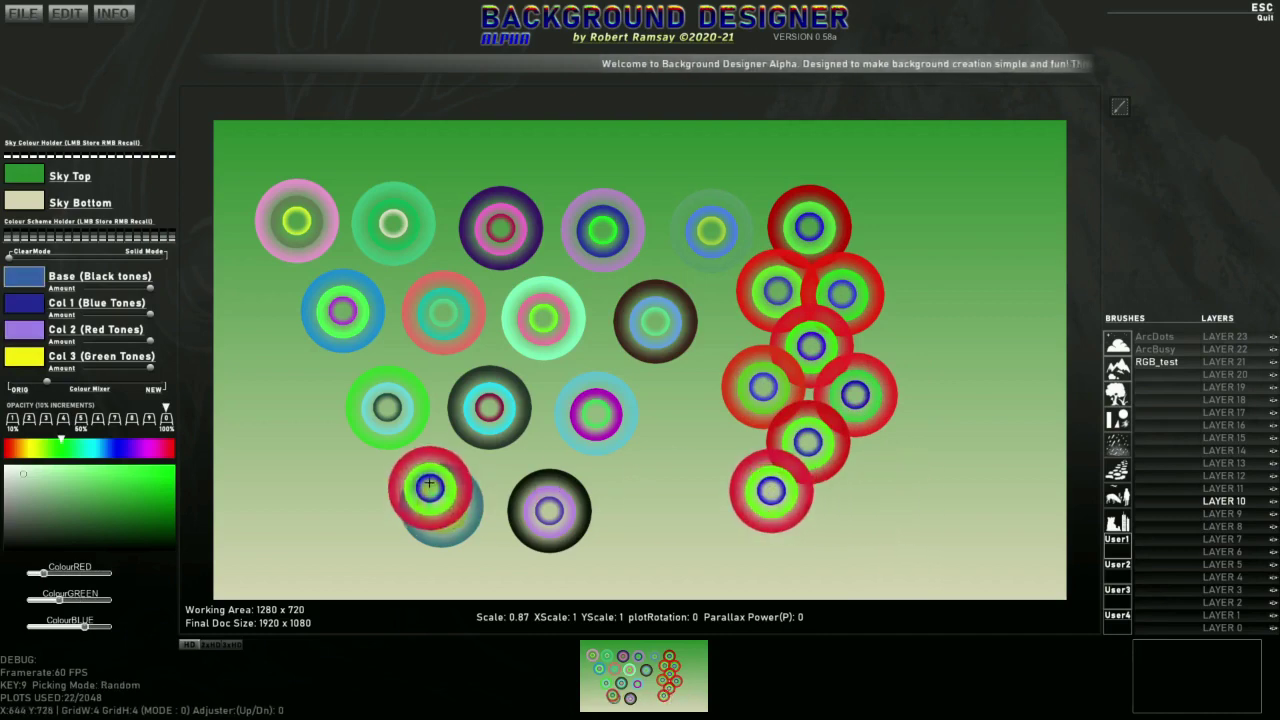
# Step: Set the Colour Mixer to about halfway and stamp an overlapping cluster of RGB_test rings near the canvas's upper-right corner
pyautogui.moveTo(4, 362)
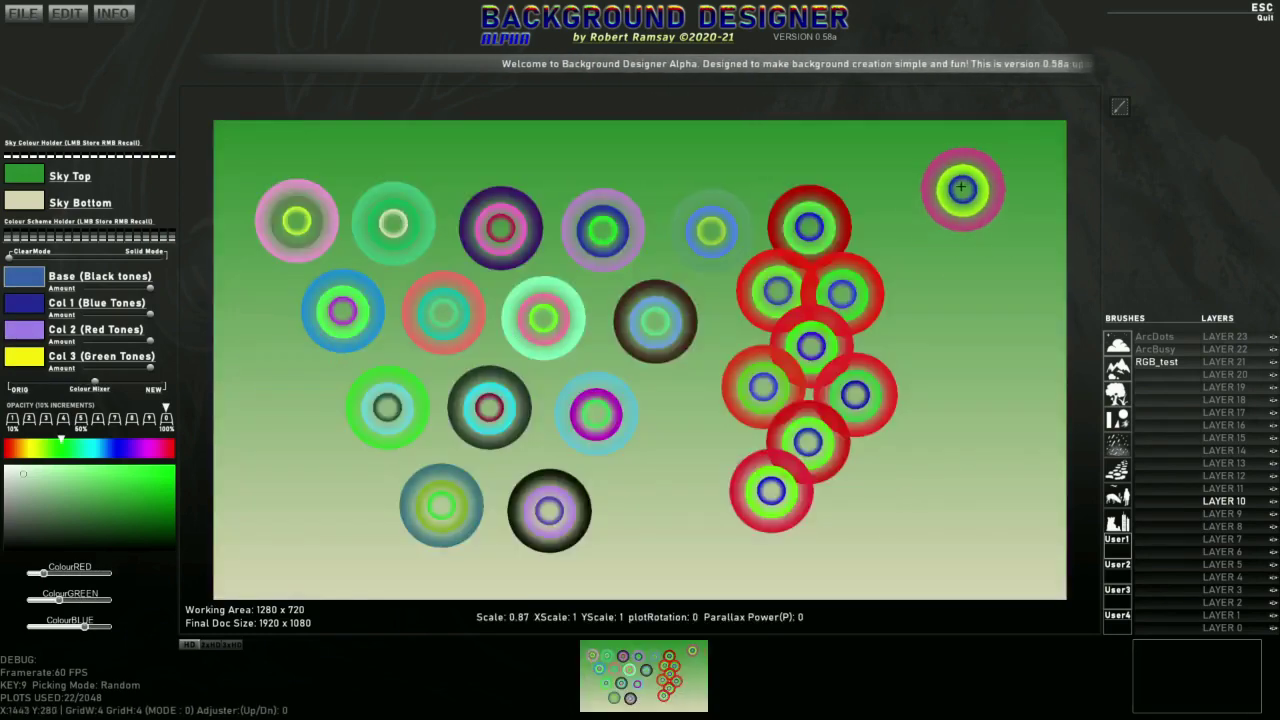
pyautogui.click(930, 218)
pyautogui.click(983, 222)
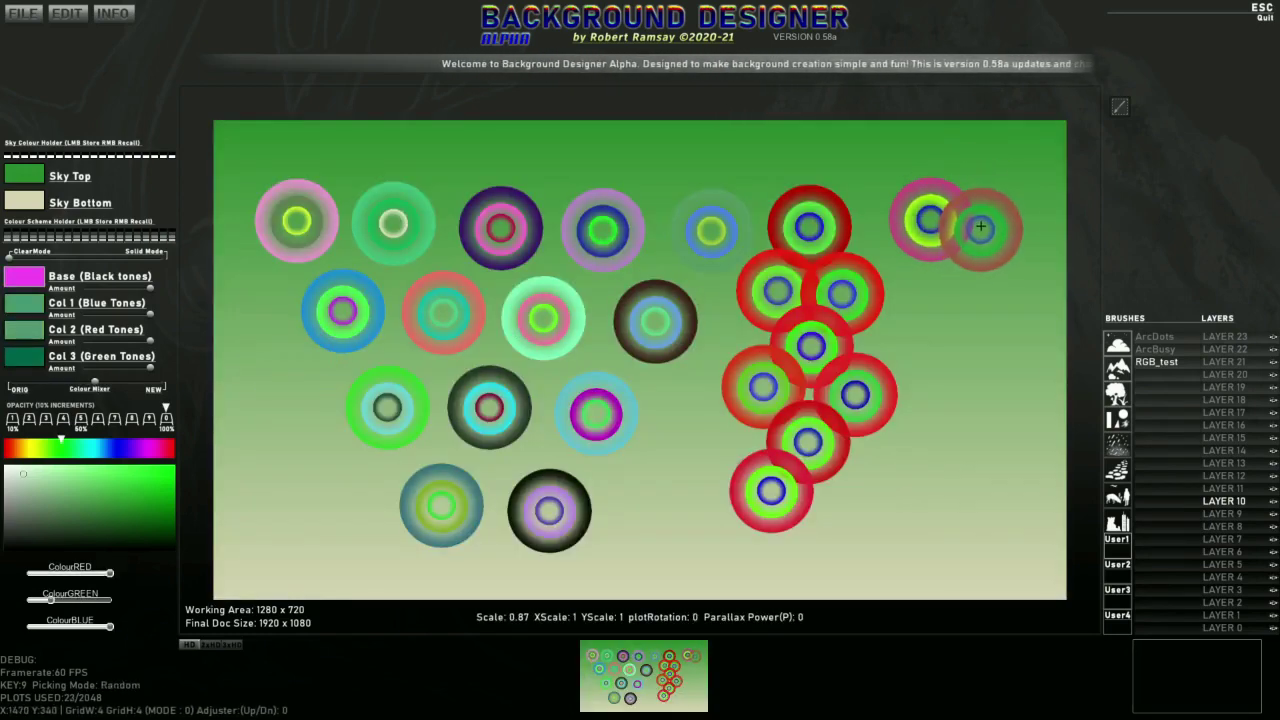
pyautogui.click(957, 275)
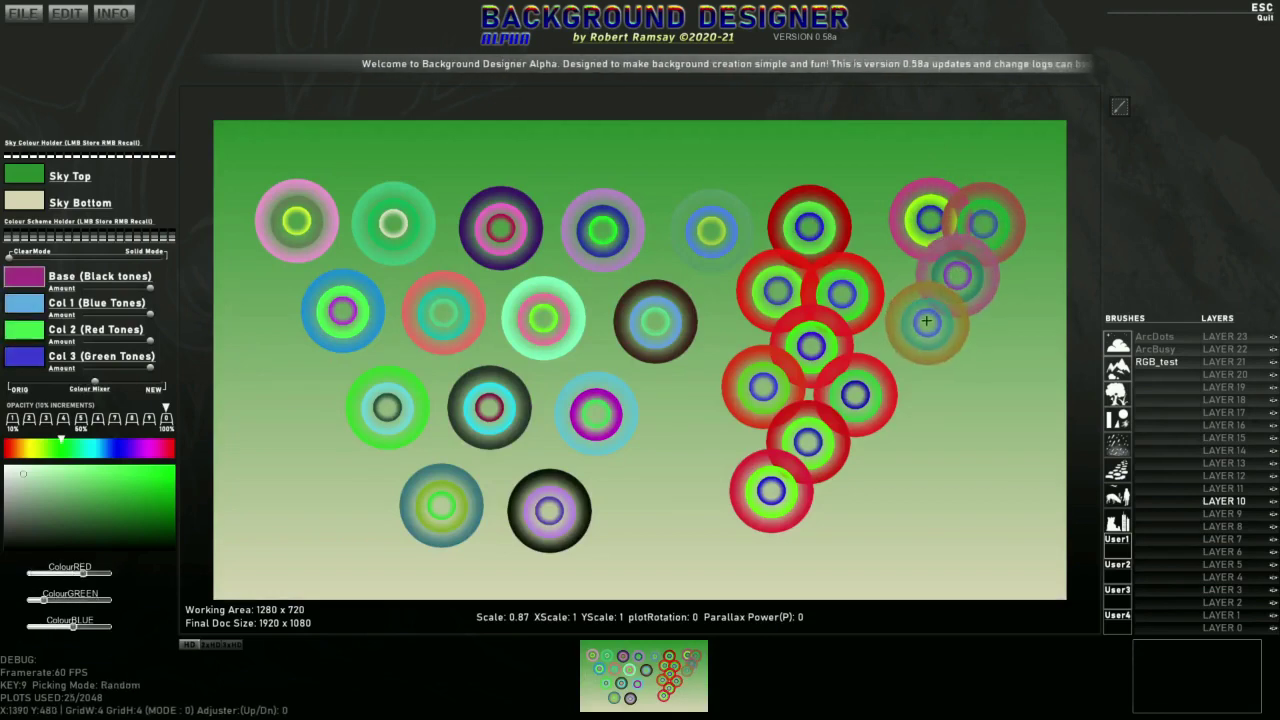
pyautogui.click(927, 322)
pyautogui.click(962, 382)
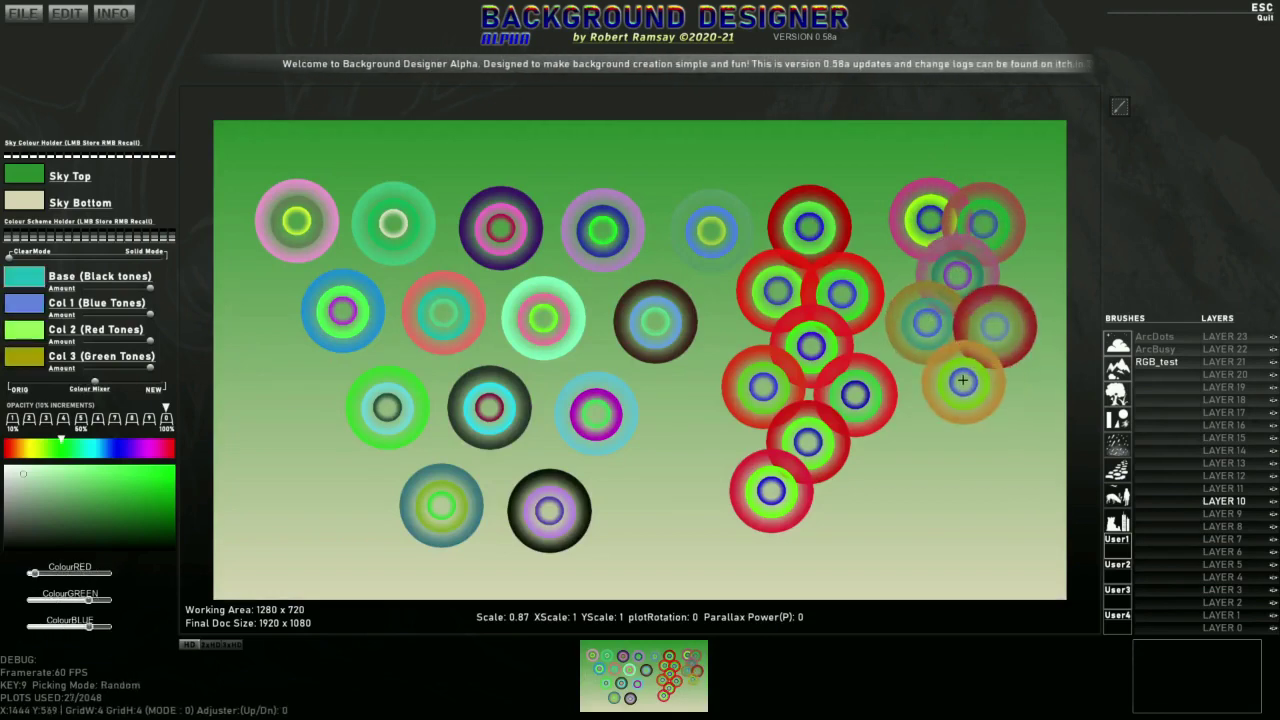
# Step: Clear the canvas and draw a branching tree freehand down its middle with the RGB_test brush at scale 0.10
pyautogui.click(813, 480)
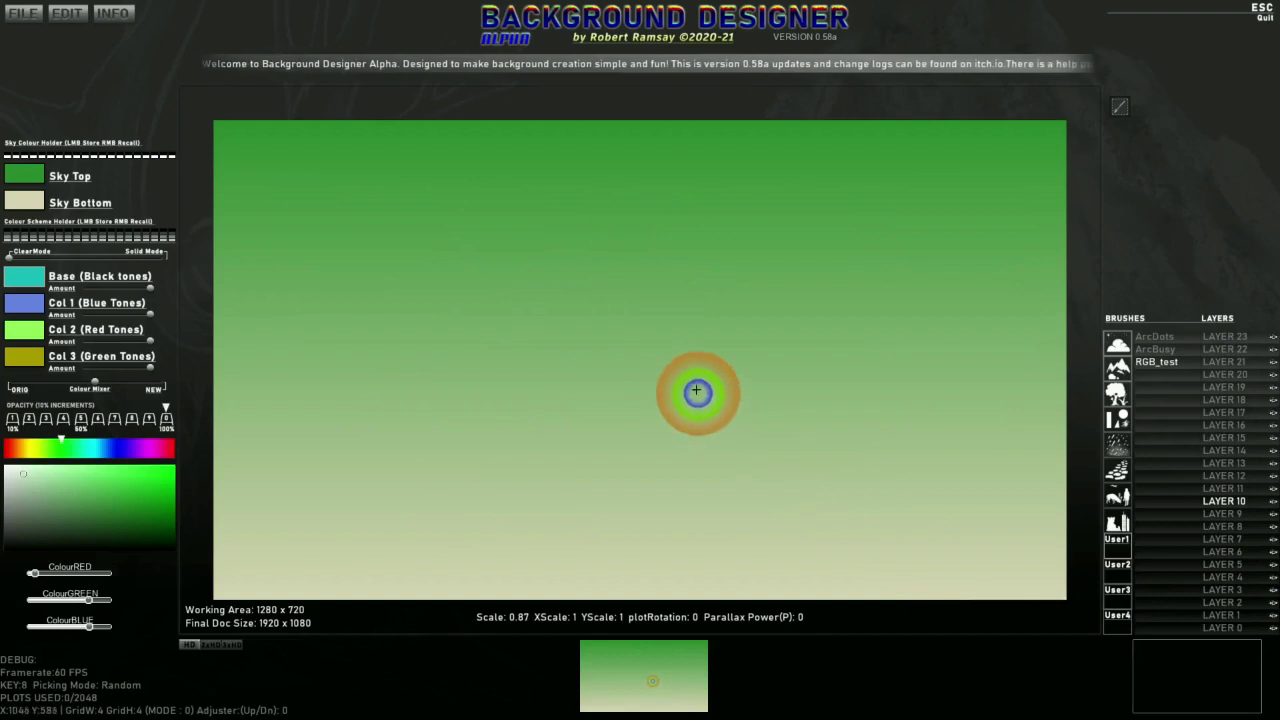
pyautogui.scroll(-5, 512, 377)
pyautogui.scroll(-10, 480, 374)
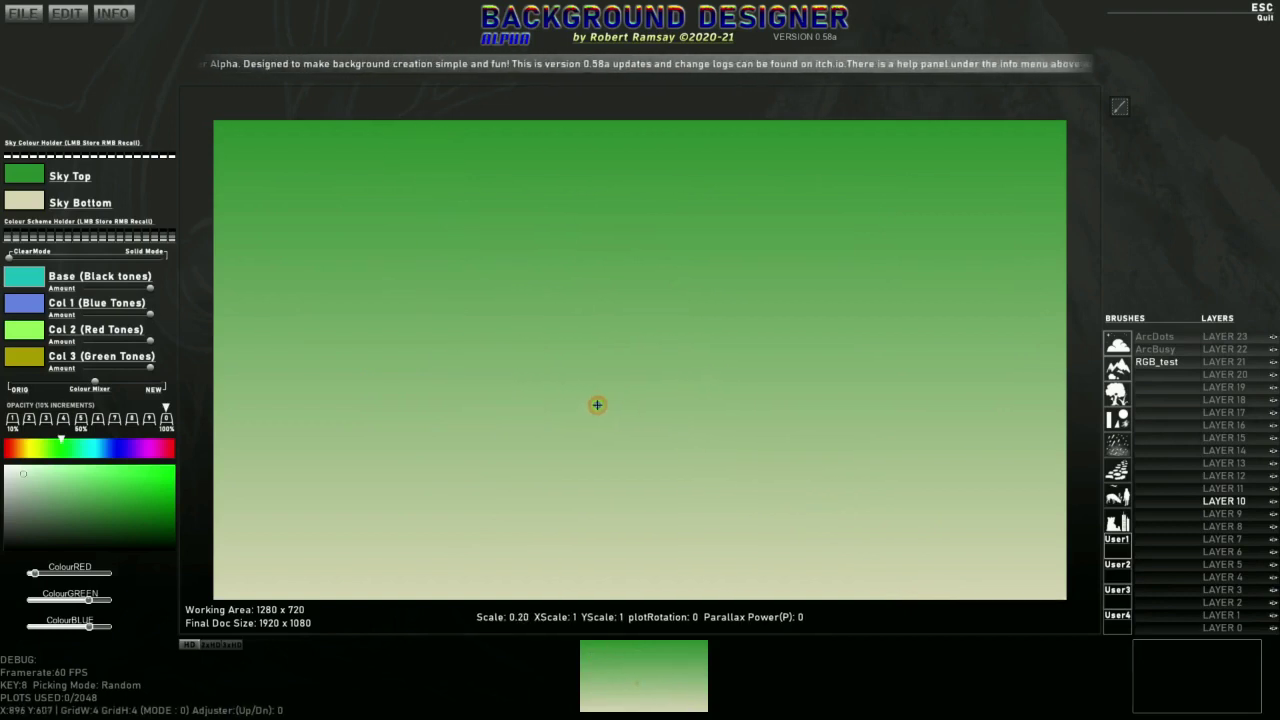
pyautogui.scroll(-2, 588, 471)
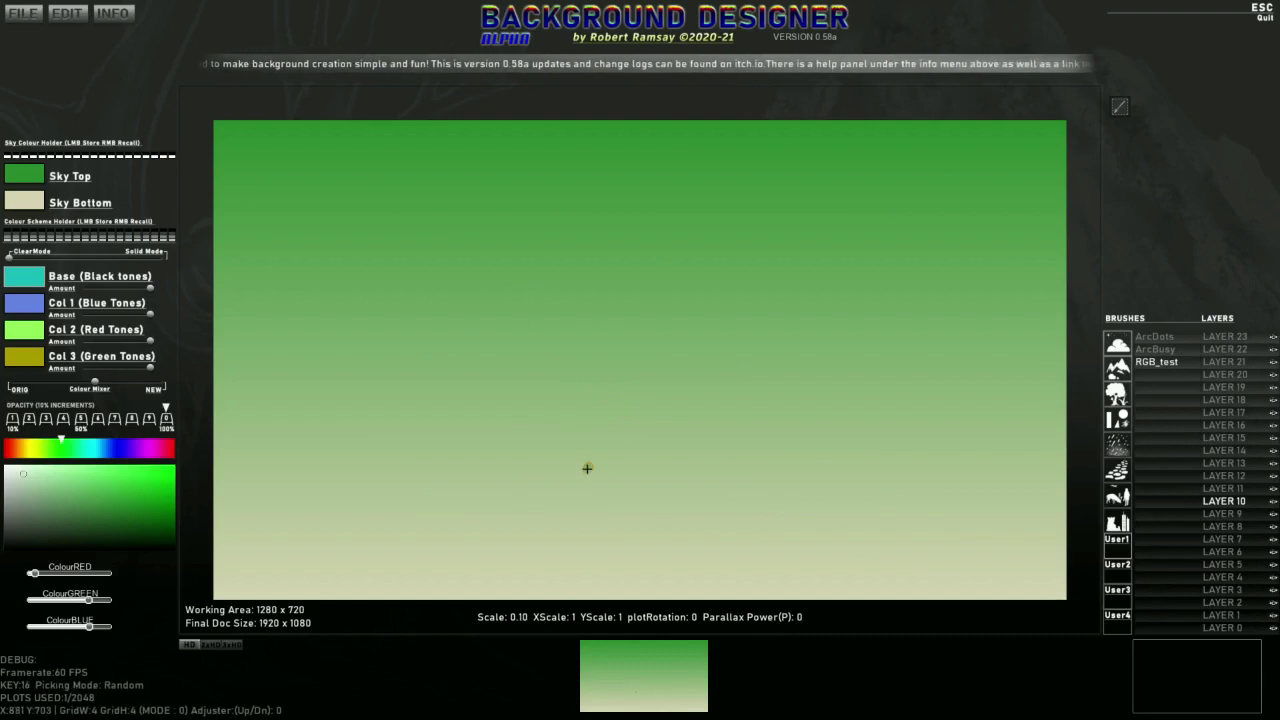
pyautogui.moveTo(556, 475)
pyautogui.mouseDown()
pyautogui.moveTo(642, 486)
pyautogui.moveTo(567, 450)
pyautogui.moveTo(658, 431)
pyautogui.moveTo(611, 436)
pyautogui.moveTo(569, 416)
pyautogui.moveTo(638, 388)
pyautogui.moveTo(611, 398)
pyautogui.moveTo(563, 368)
pyautogui.moveTo(613, 383)
pyautogui.mouseUp()
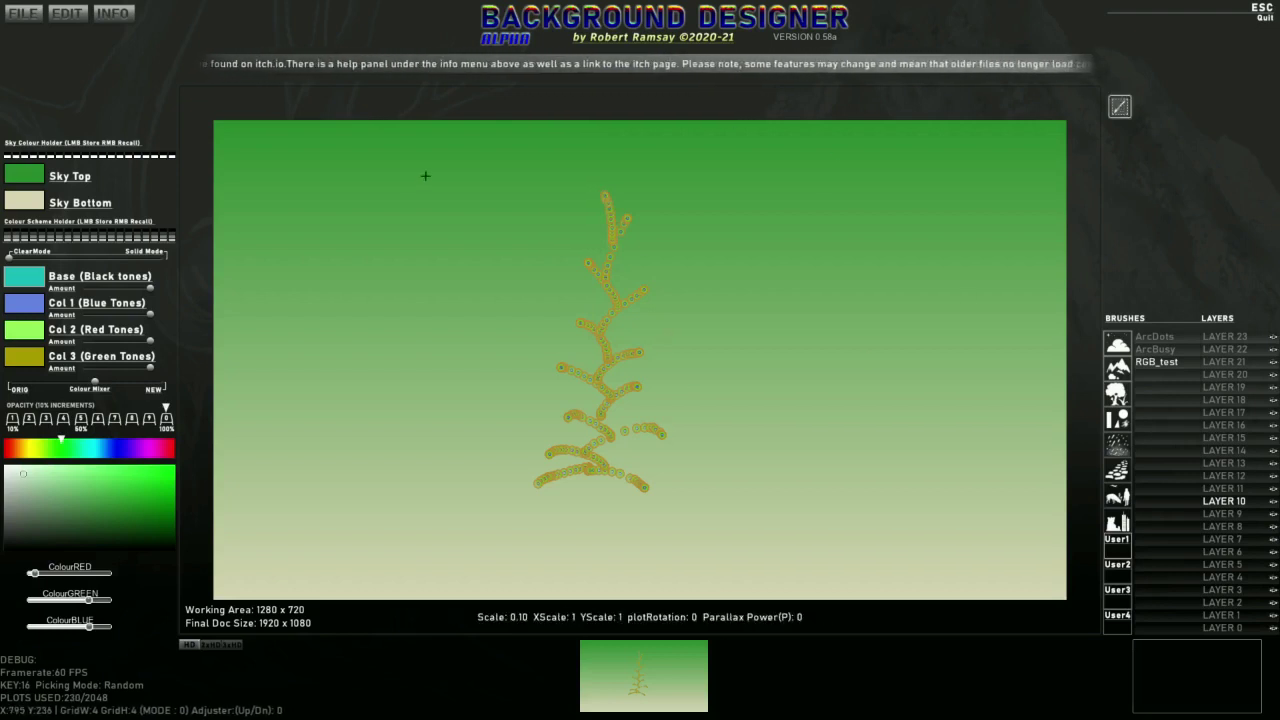
# Step: Capture the area around the drawn tree as a new brush named Shape1
pyautogui.moveTo(512, 169)
pyautogui.mouseDown()
pyautogui.moveTo(680, 472)
pyautogui.moveTo(683, 508)
pyautogui.mouseUp()
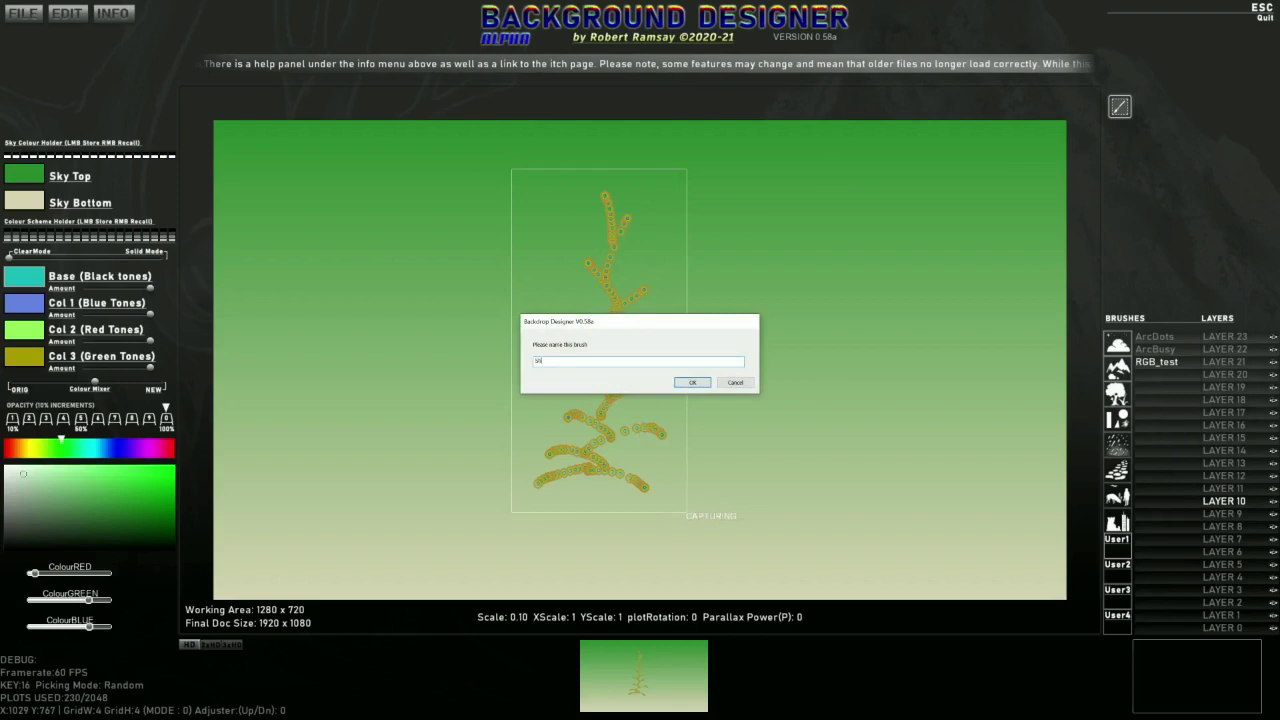
pyautogui.write('Shape1')
pyautogui.press('Return')
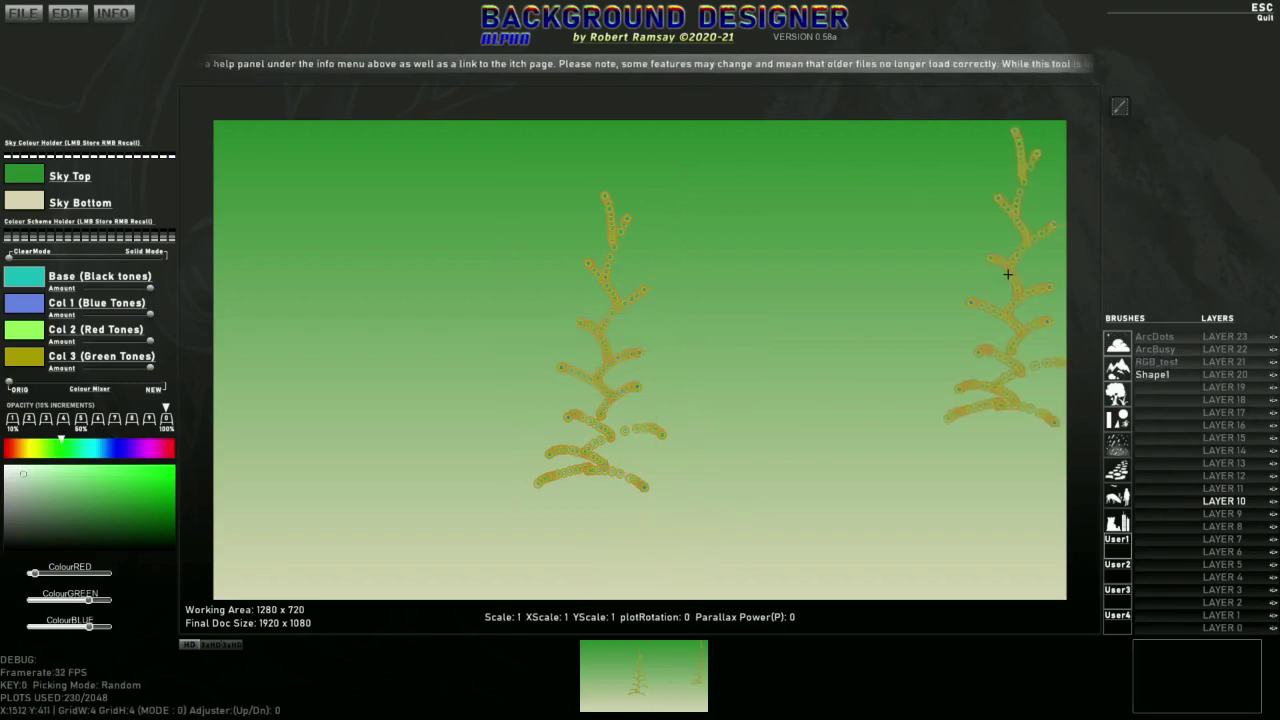
# Step: Clear the canvas and randomise the sky colours several times until the gradient runs from green to brown
pyautogui.press('BackSpace')
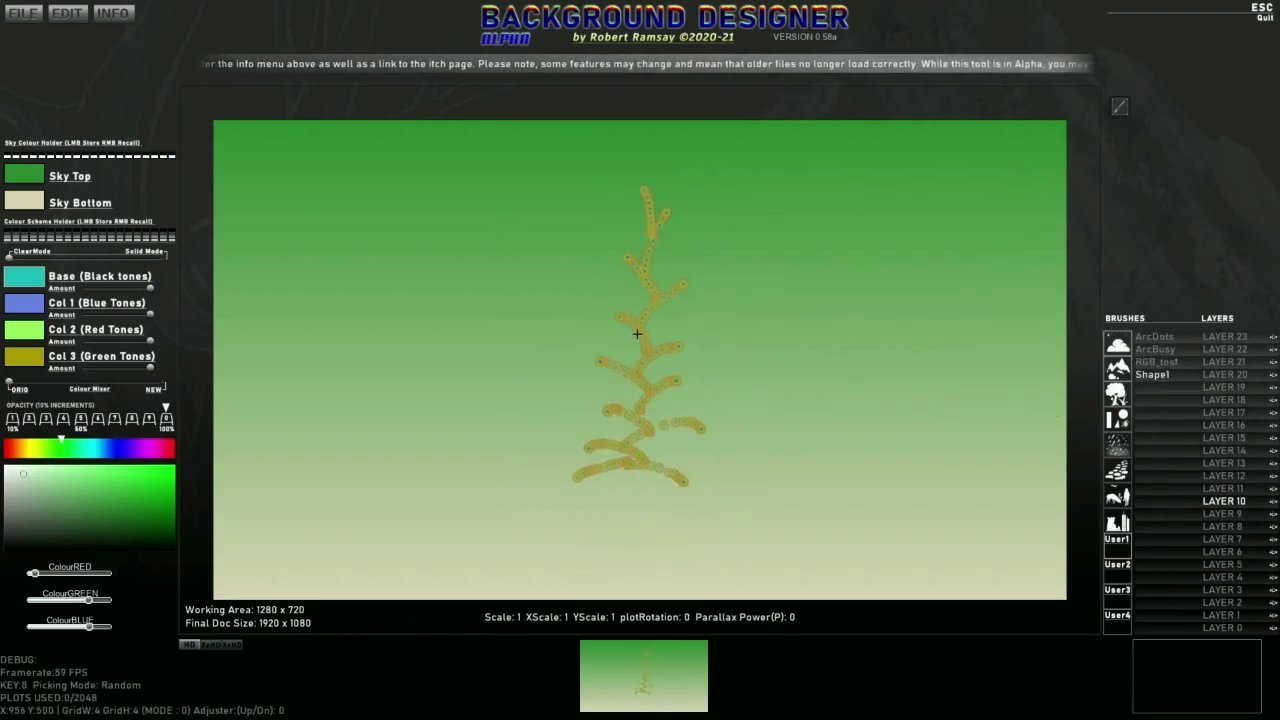
pyautogui.press('space')
pyautogui.press('space')
pyautogui.press('space')
pyautogui.press('space')
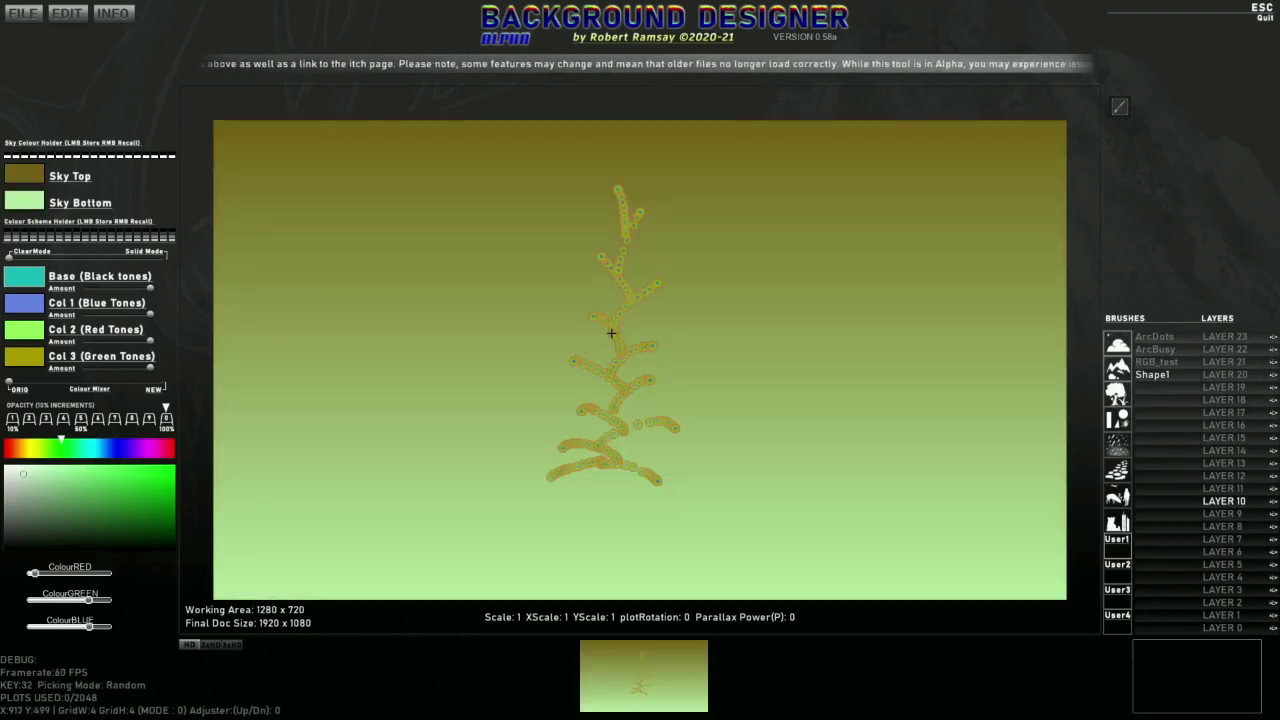
pyautogui.press('space')
# Step: Reduce the Shape1 brush scale to 0.80 and resample its four colours repeatedly in Random and Document modes
pyautogui.scroll(-3, 615, 345)
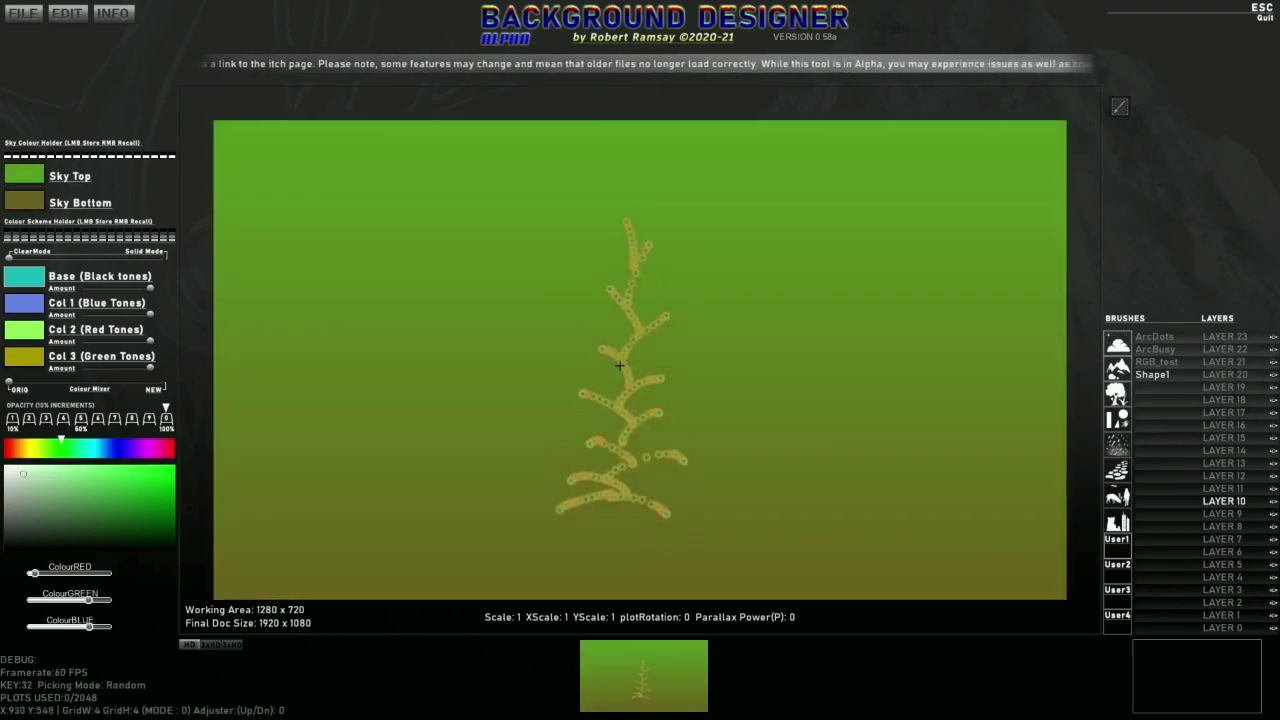
pyautogui.scroll(-1, 617, 363)
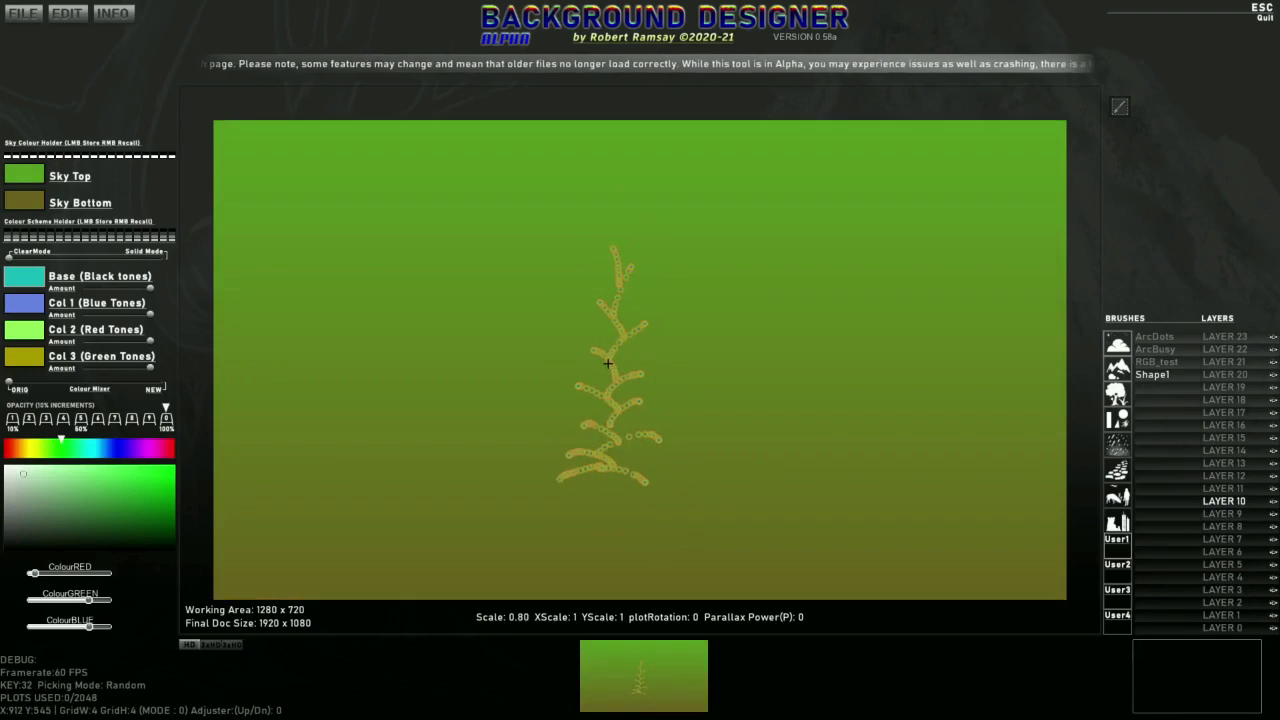
pyautogui.press('Tab')
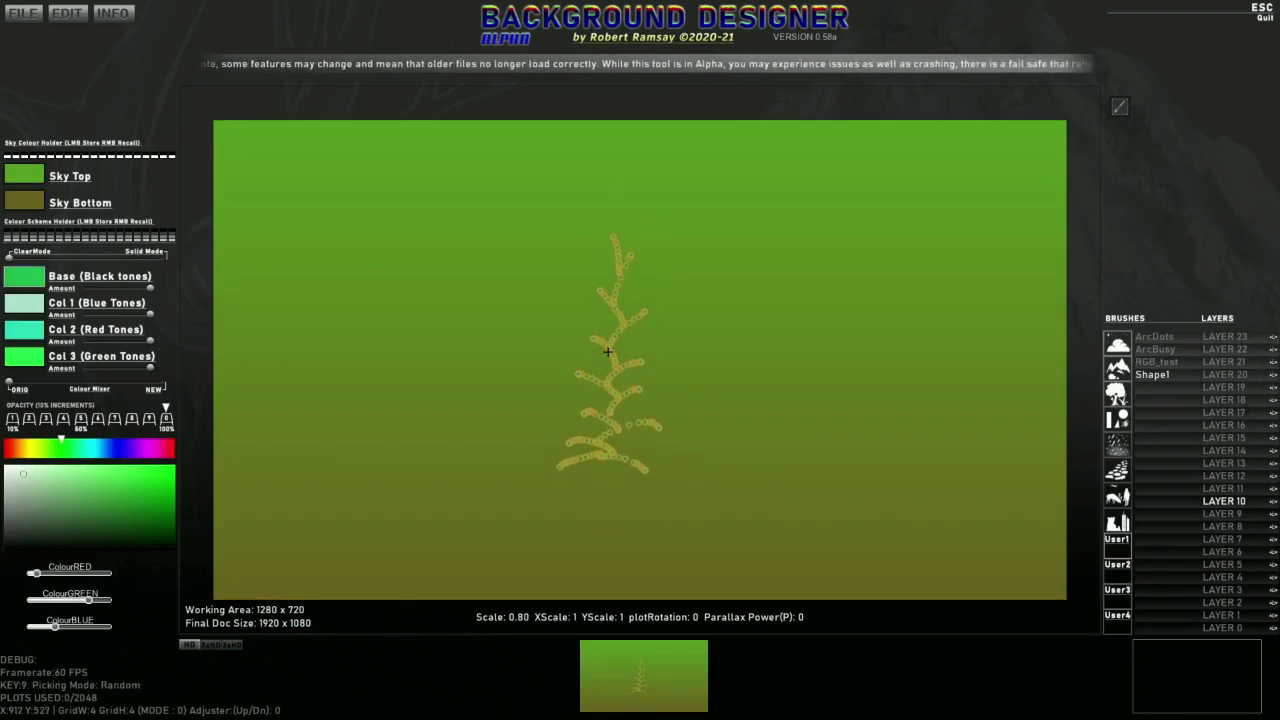
pyautogui.press('Tab')
pyautogui.press('Tab')
pyautogui.press('Tab')
pyautogui.press('Tab')
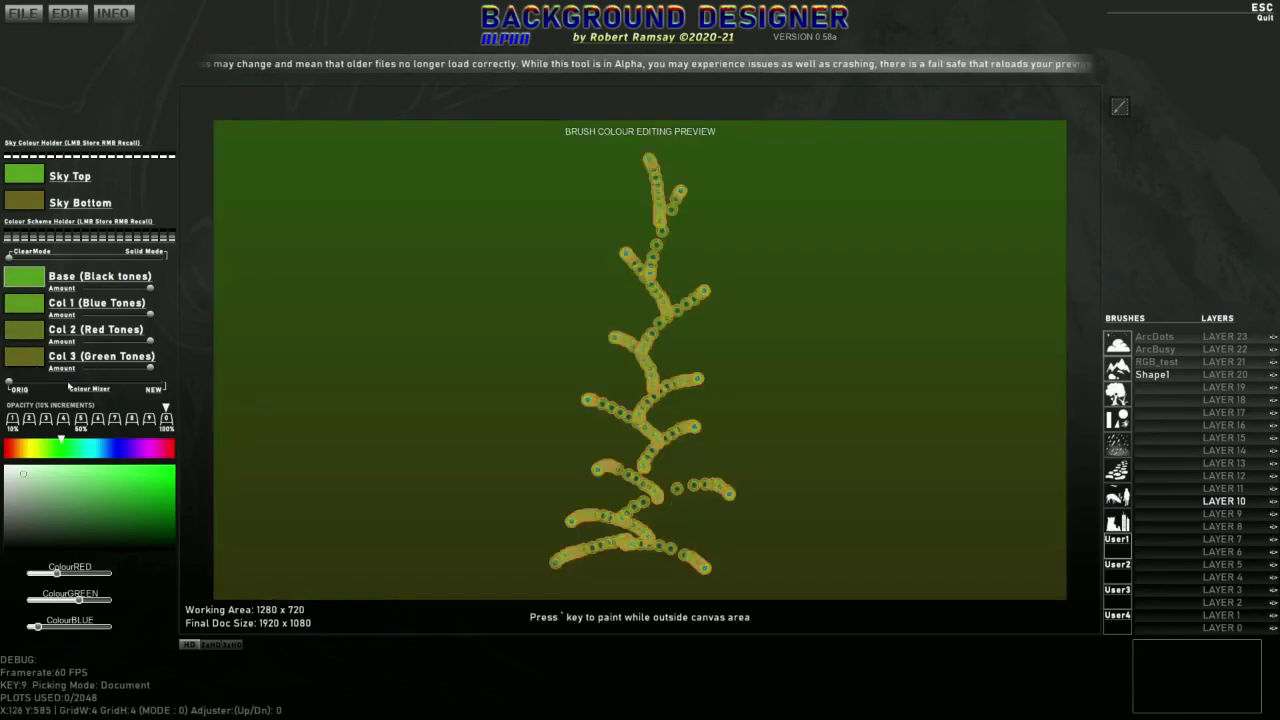
# Step: Set the Colour Mixer fully to NEW and randomise the Shape1 colours in Random mode until the tree is purple
pyautogui.moveTo(38, 386)
pyautogui.mouseDown()
pyautogui.moveTo(160, 386)
pyautogui.moveTo(9, 386)
pyautogui.moveTo(164, 386)
pyautogui.mouseUp()
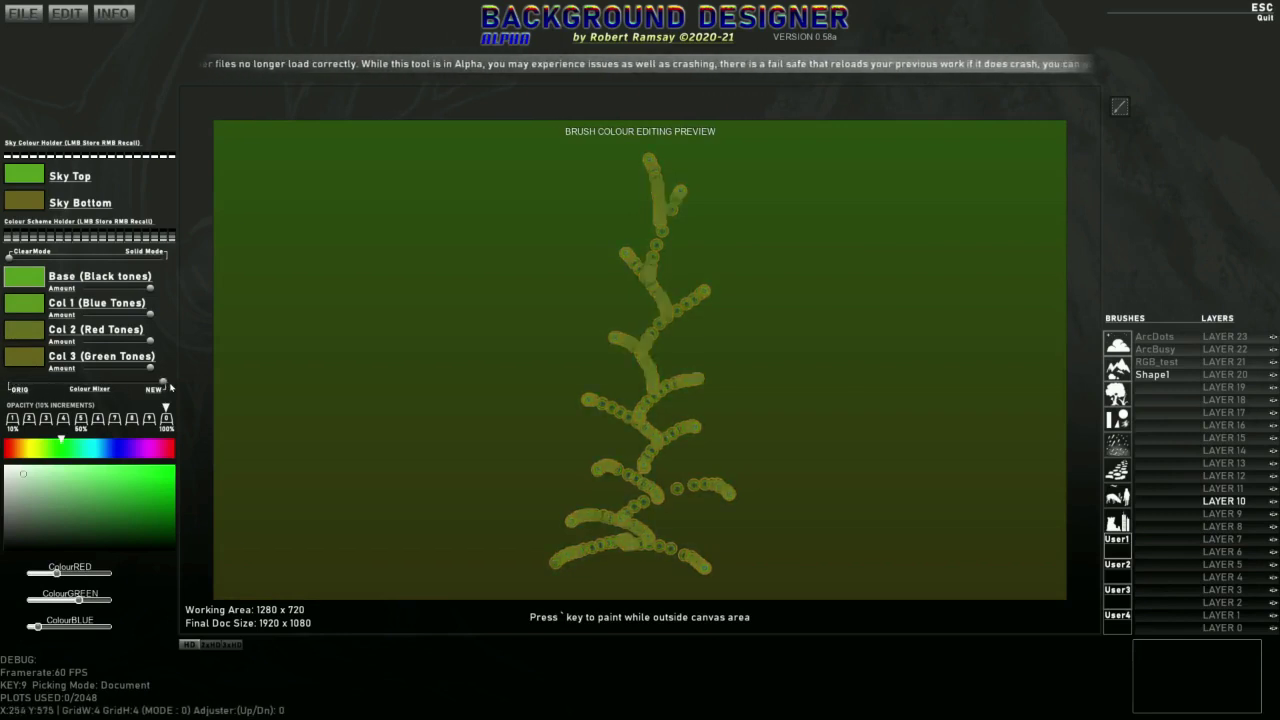
pyautogui.press('Tab')
pyautogui.press('Tab')
pyautogui.press('Tab')
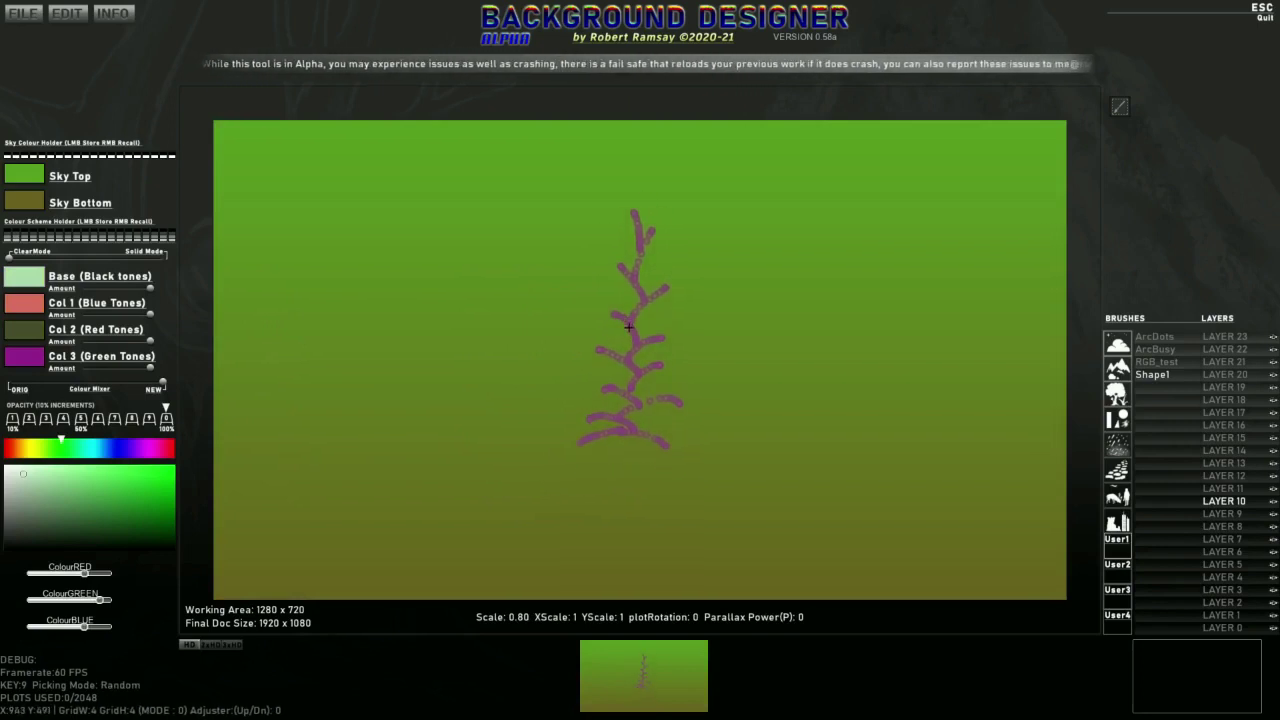
# Step: Stamp Shape1 near the canvas centre and overlay a horizontally mirrored, slightly rotated copy on it
pyautogui.click(619, 332)
pyautogui.press('x')
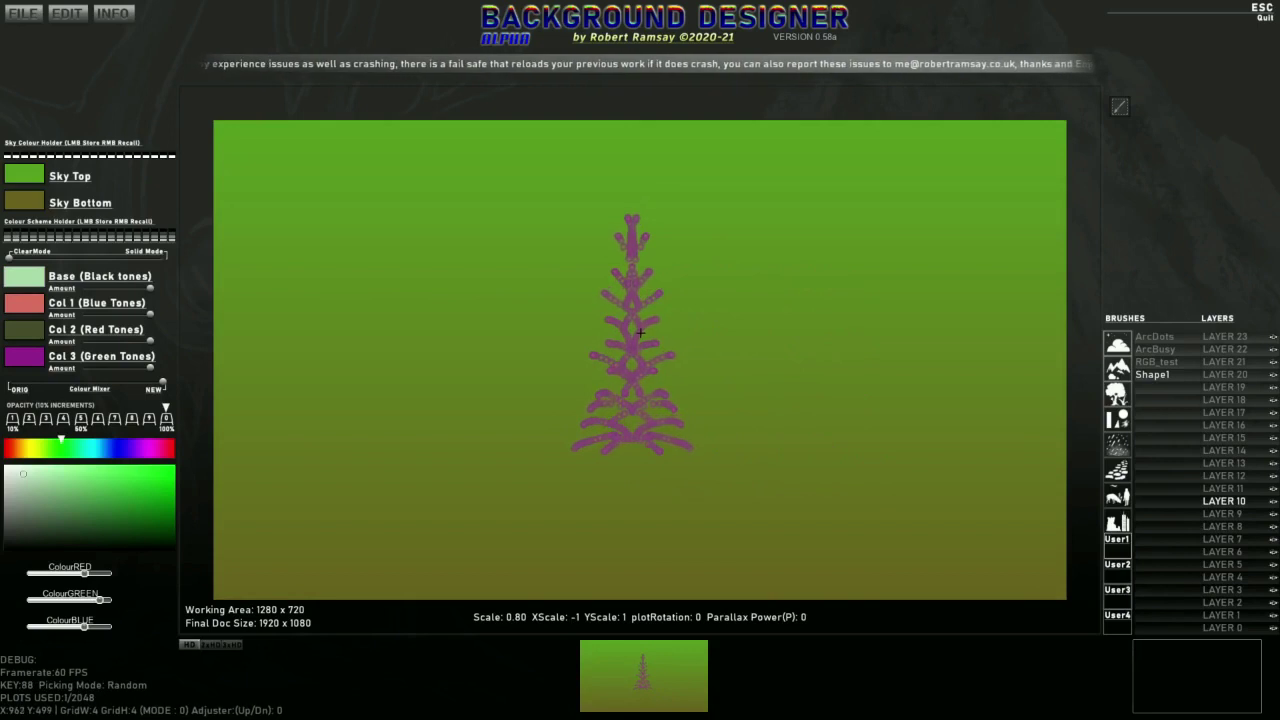
pyautogui.press('e')
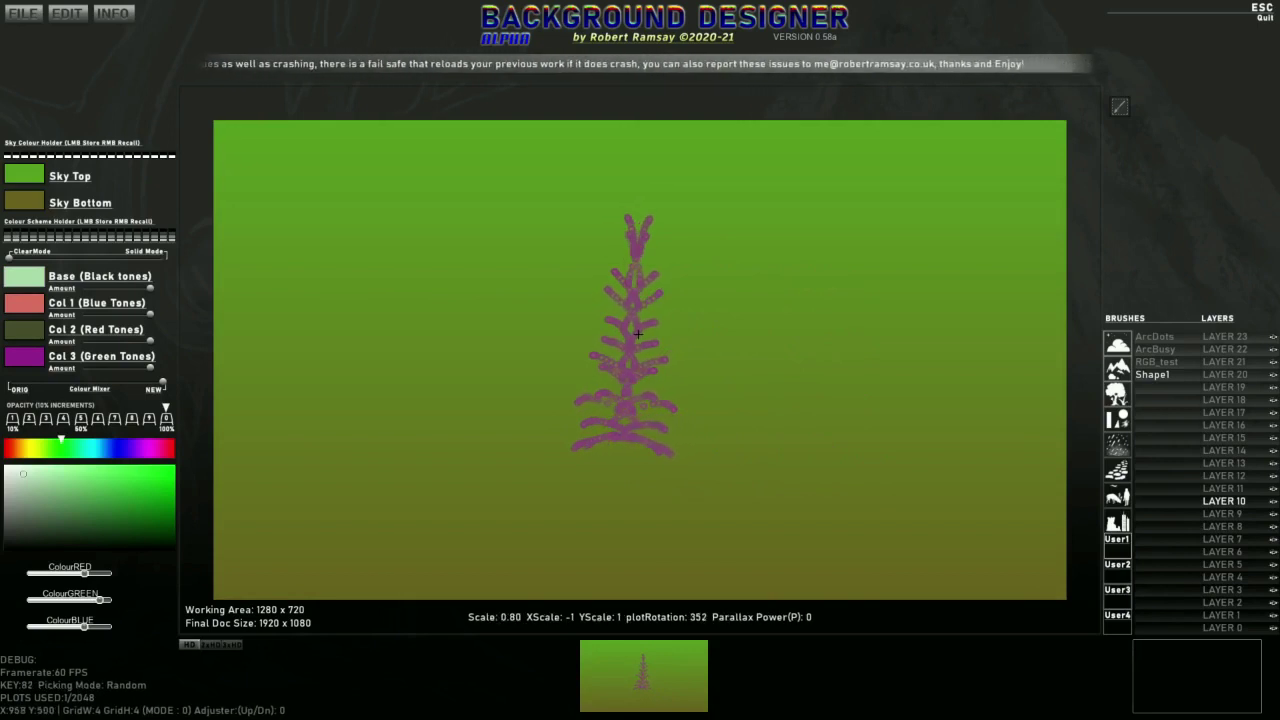
pyautogui.click(635, 343)
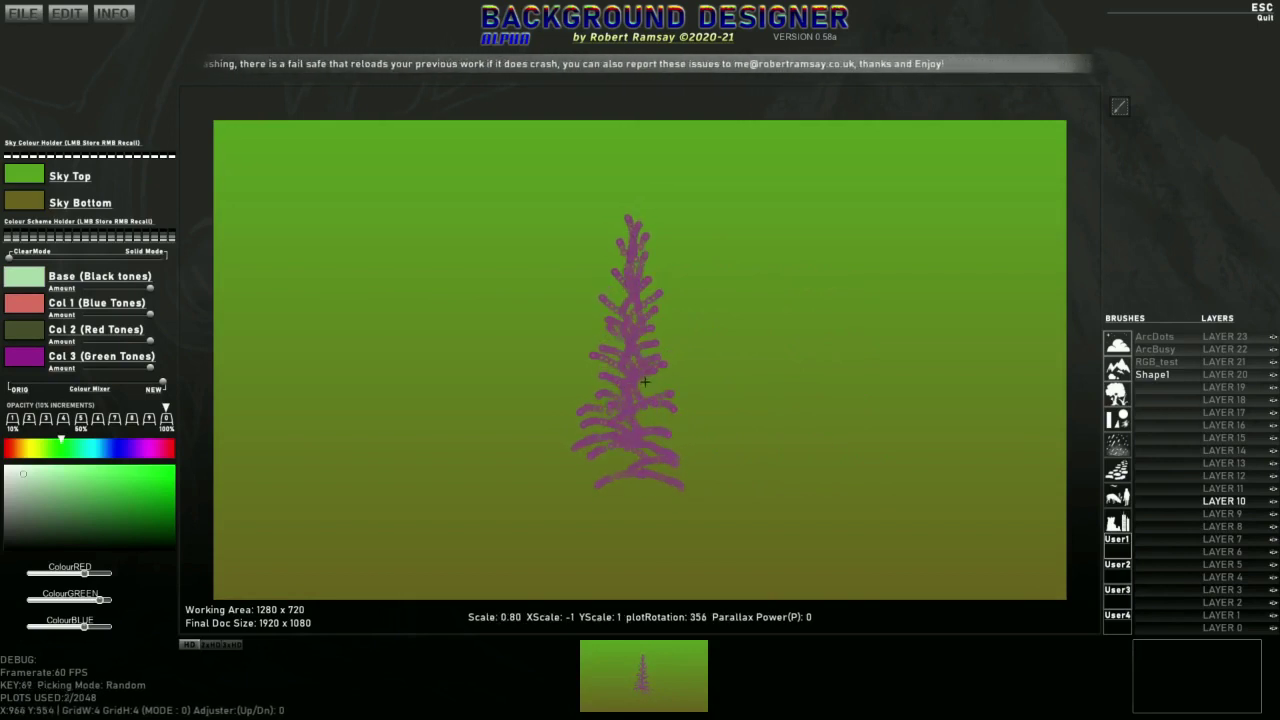
# Step: Flip the brush back to XScale 1, reduce its scale to 0.60, and stamp smaller Shape1 copies over the purple tree
pyautogui.scroll(-4, 620, 354)
pyautogui.scroll(-2, 632, 353)
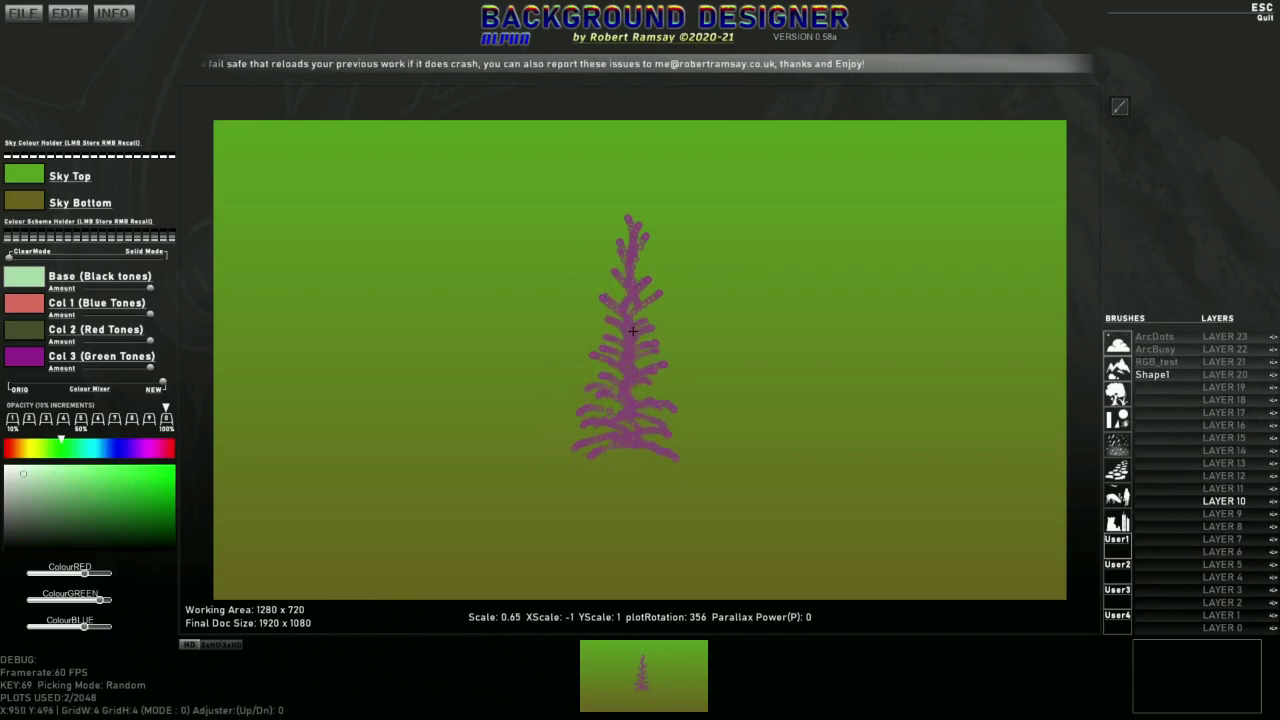
pyautogui.press('x')
pyautogui.scroll(-2, 634, 340)
pyautogui.click(624, 388)
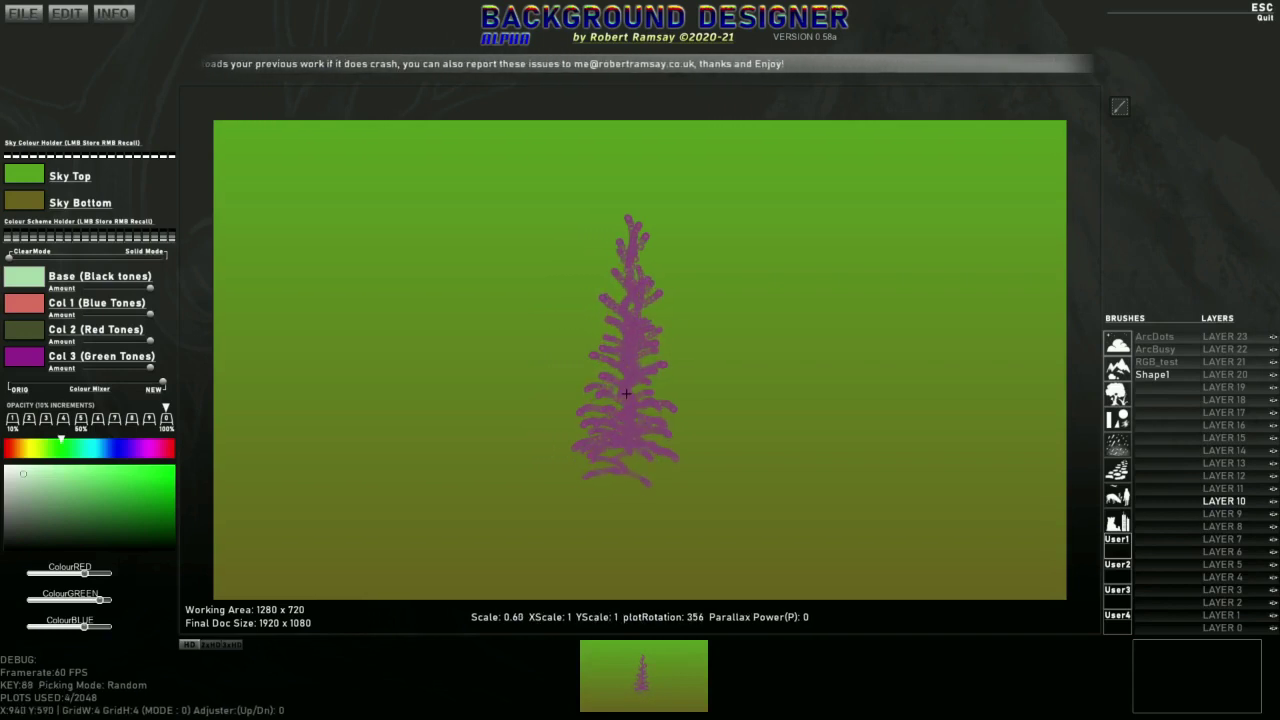
# Step: Reduce the Shape1 brush to scale 0.32, rotate it to 54, and stamp it as a branch on the tree's left side
pyautogui.press('e')
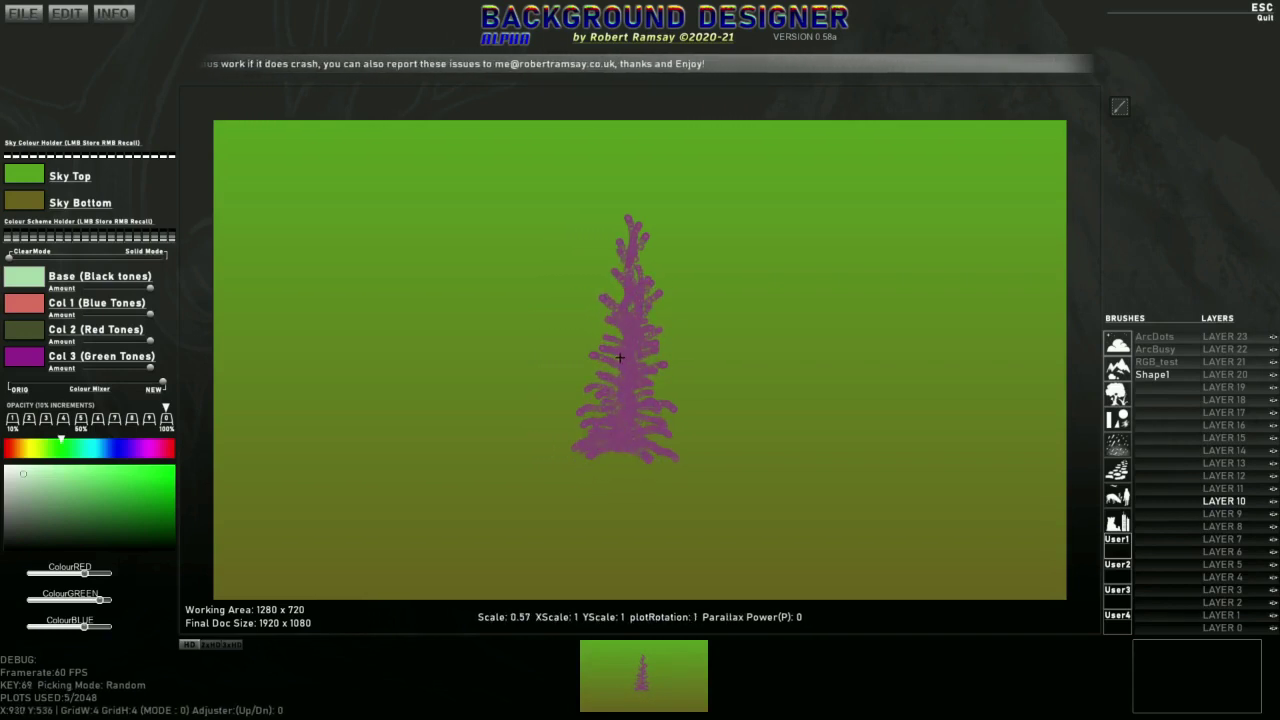
pyautogui.scroll(-10, 606, 357)
pyautogui.press('e')
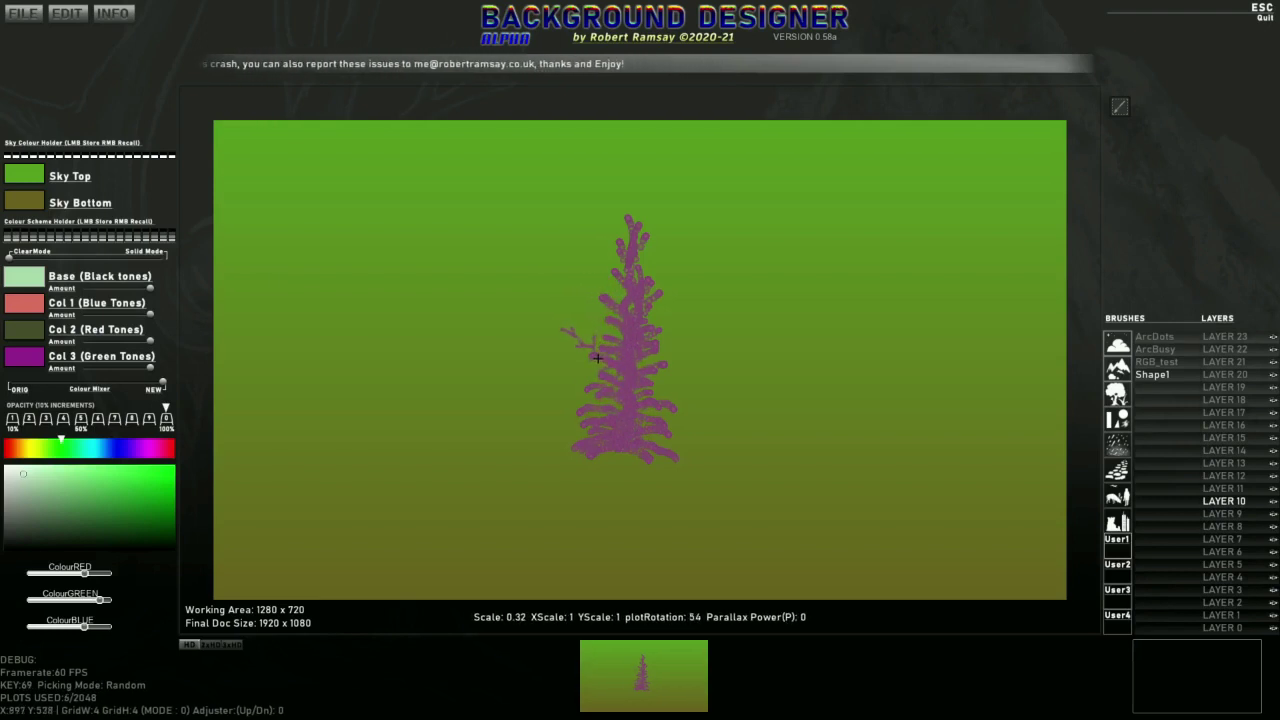
pyautogui.click(597, 358)
# Step: Stamp rotated small Shape1 branches on the tree's right side, the lower one at scale 0.35, and a tip on top at scale 0.40
pyautogui.press('r')
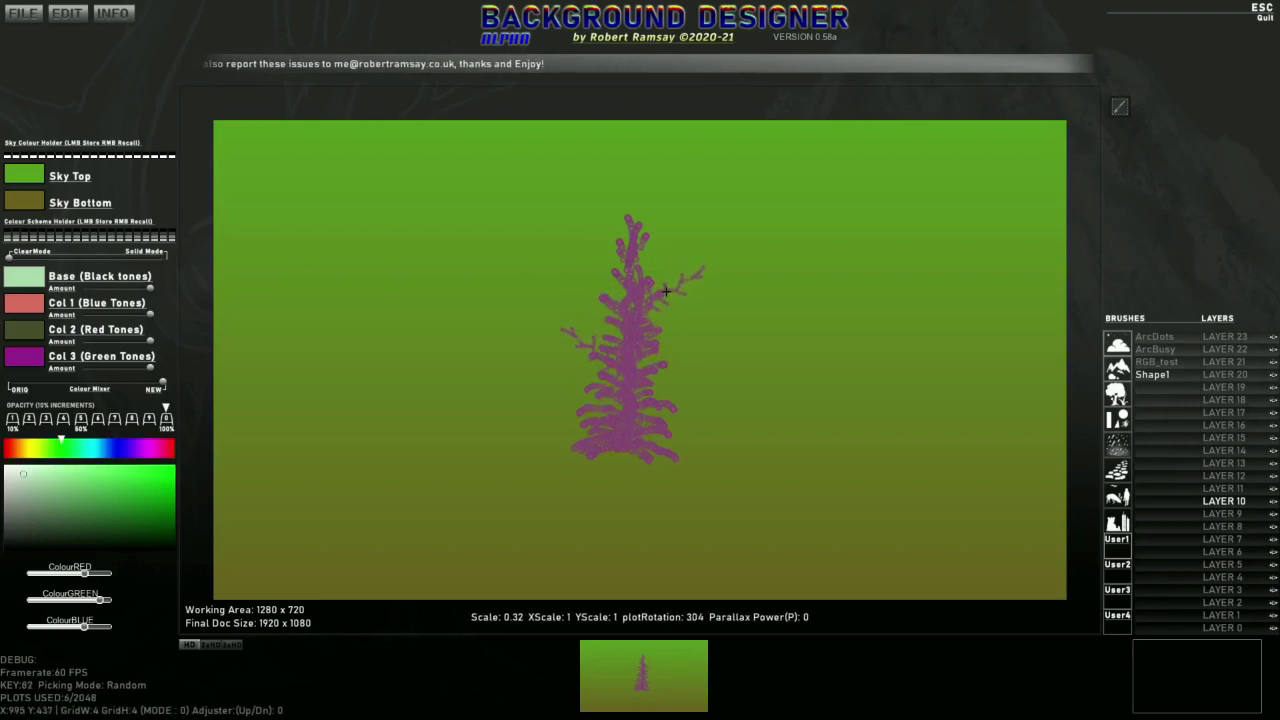
pyautogui.scroll(-2, 664, 294)
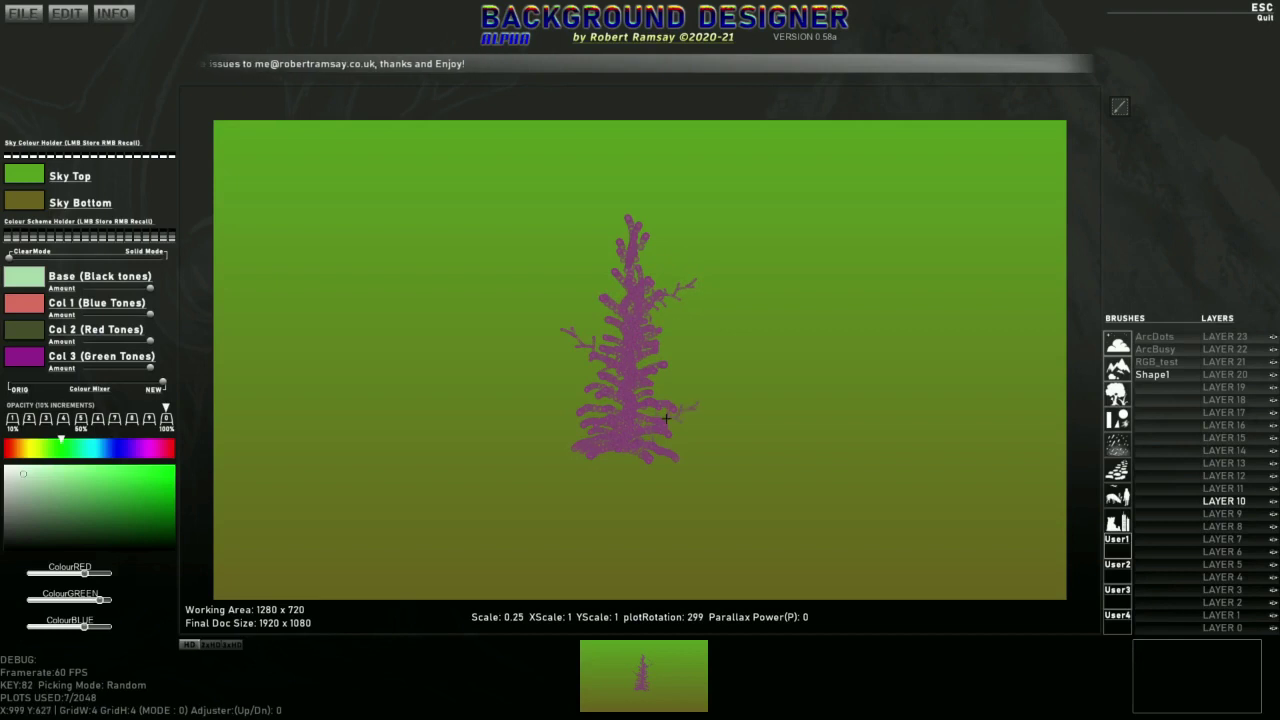
pyautogui.press('e')
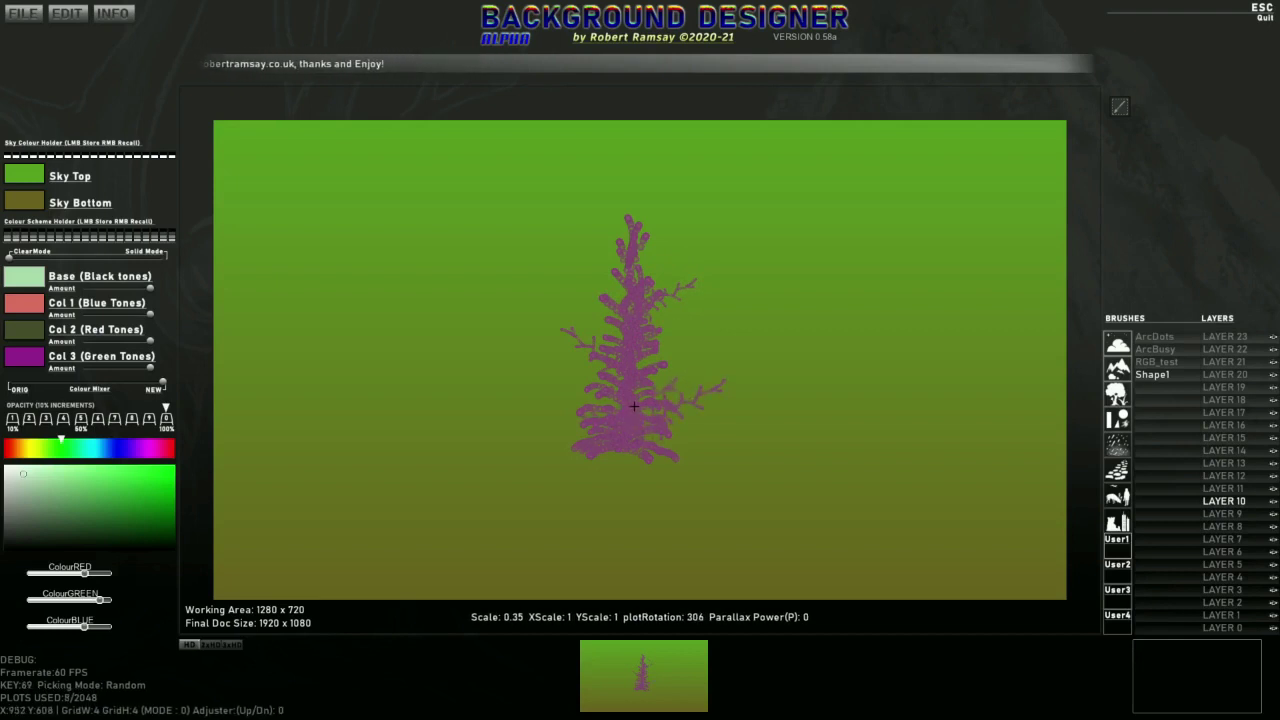
pyautogui.scroll(3, 679, 402)
pyautogui.press('e')
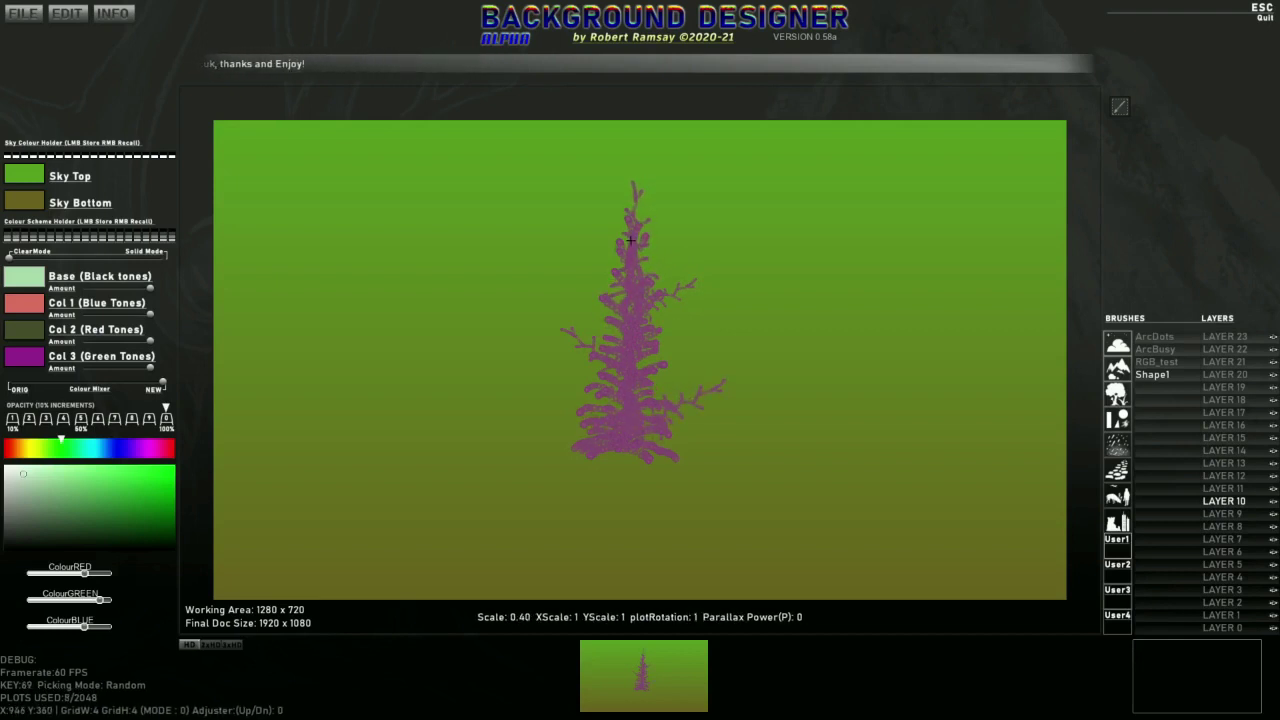
# Step: Activate the capture tool and randomise the sky colours until the gradient runs from yellow-green at the top to purple at the bottom
pyautogui.click(1119, 106)
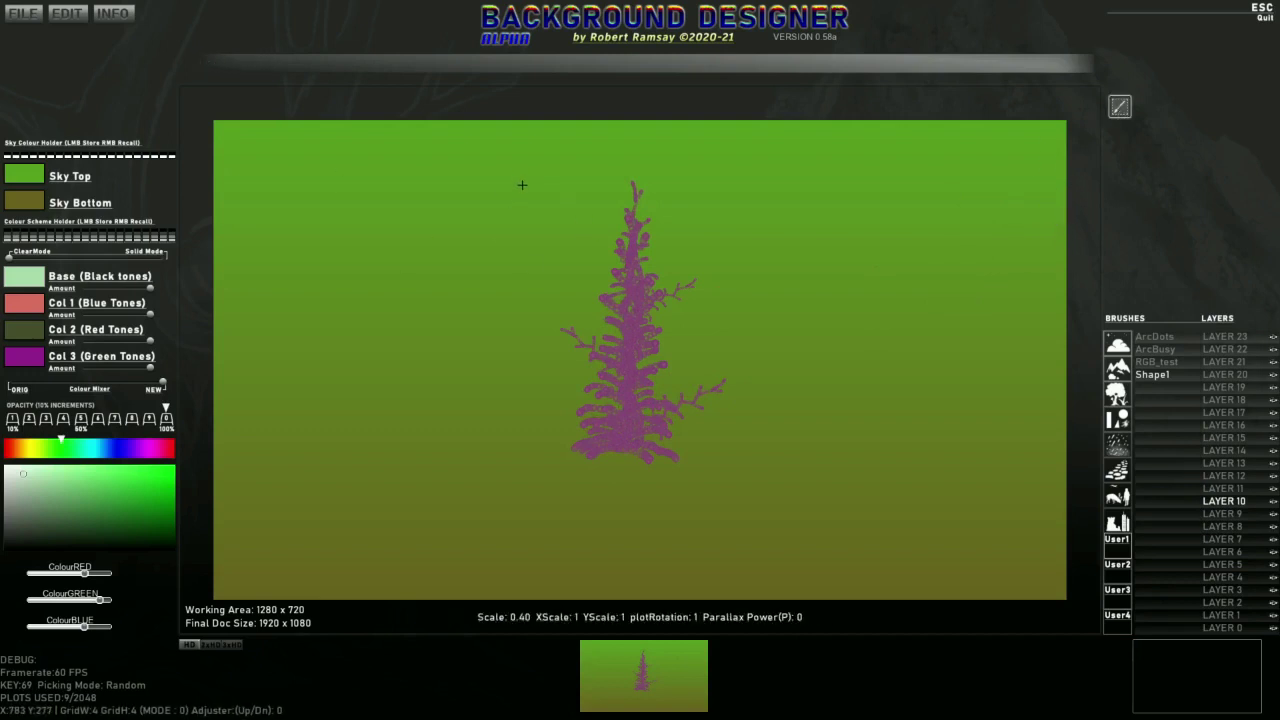
pyautogui.press('i')
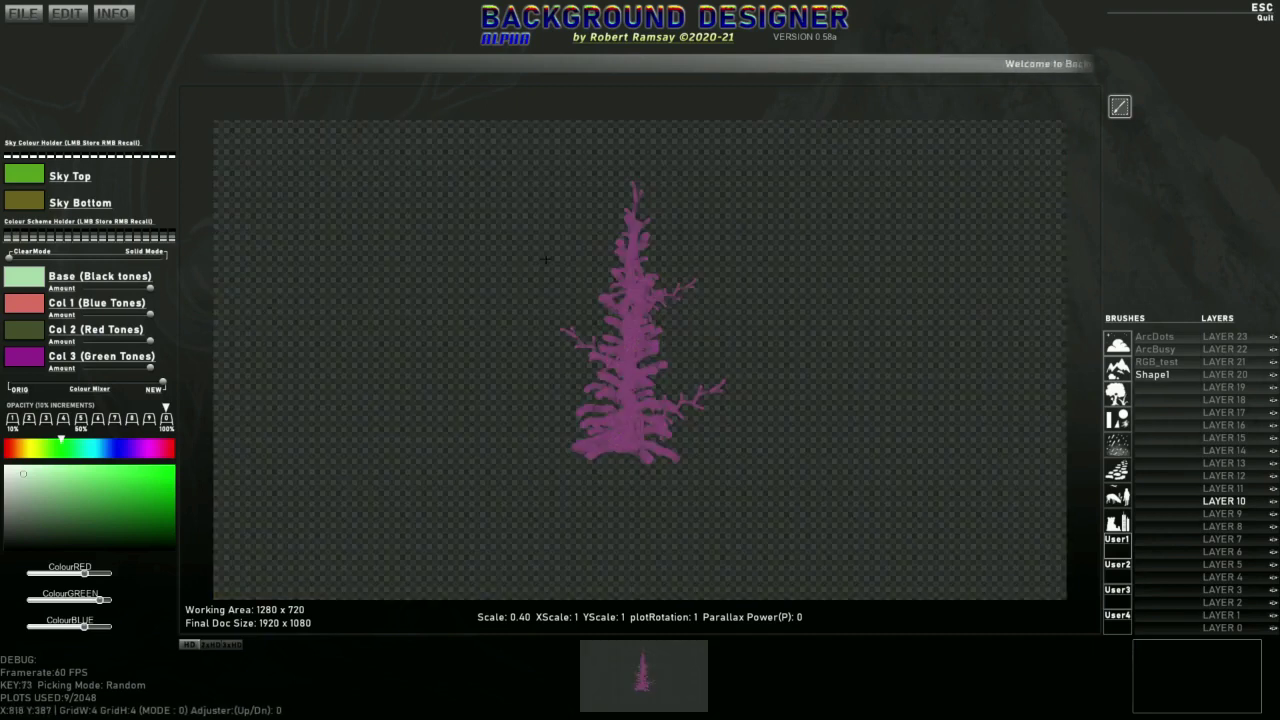
pyautogui.press('i')
pyautogui.press('space')
pyautogui.press('space')
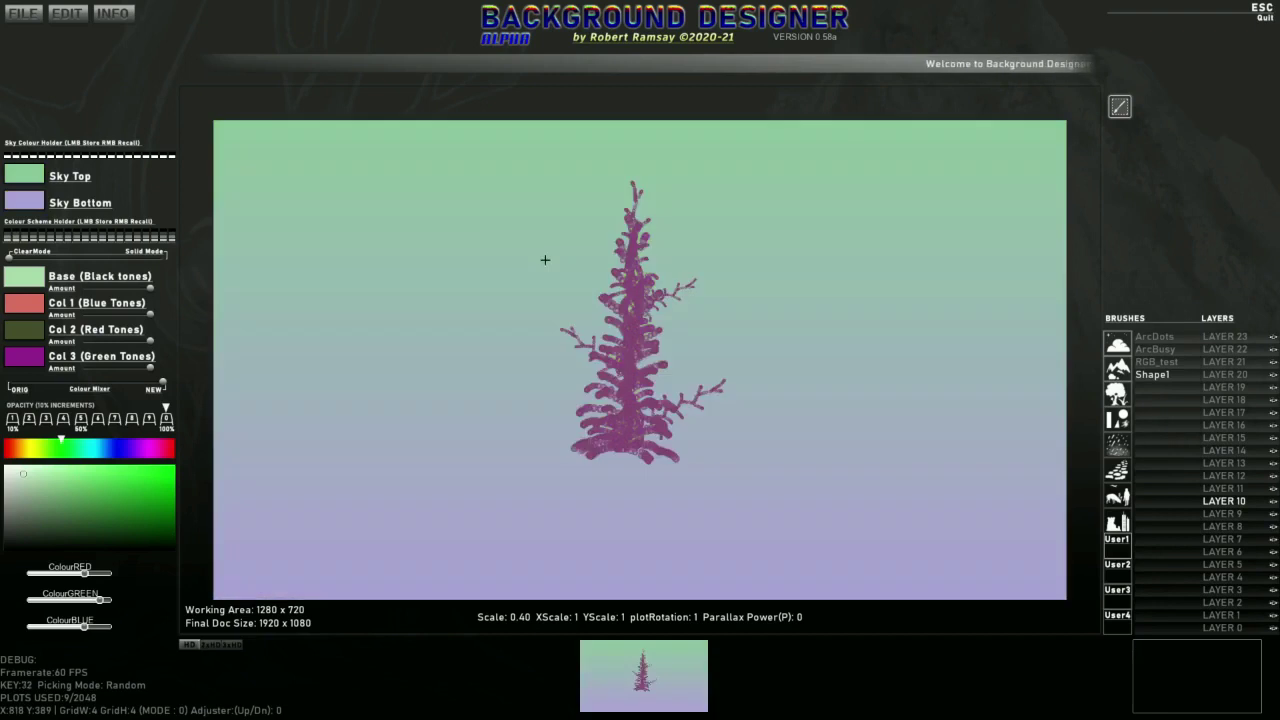
pyautogui.press('space')
pyautogui.press('space')
pyautogui.press('space')
pyautogui.press('space')
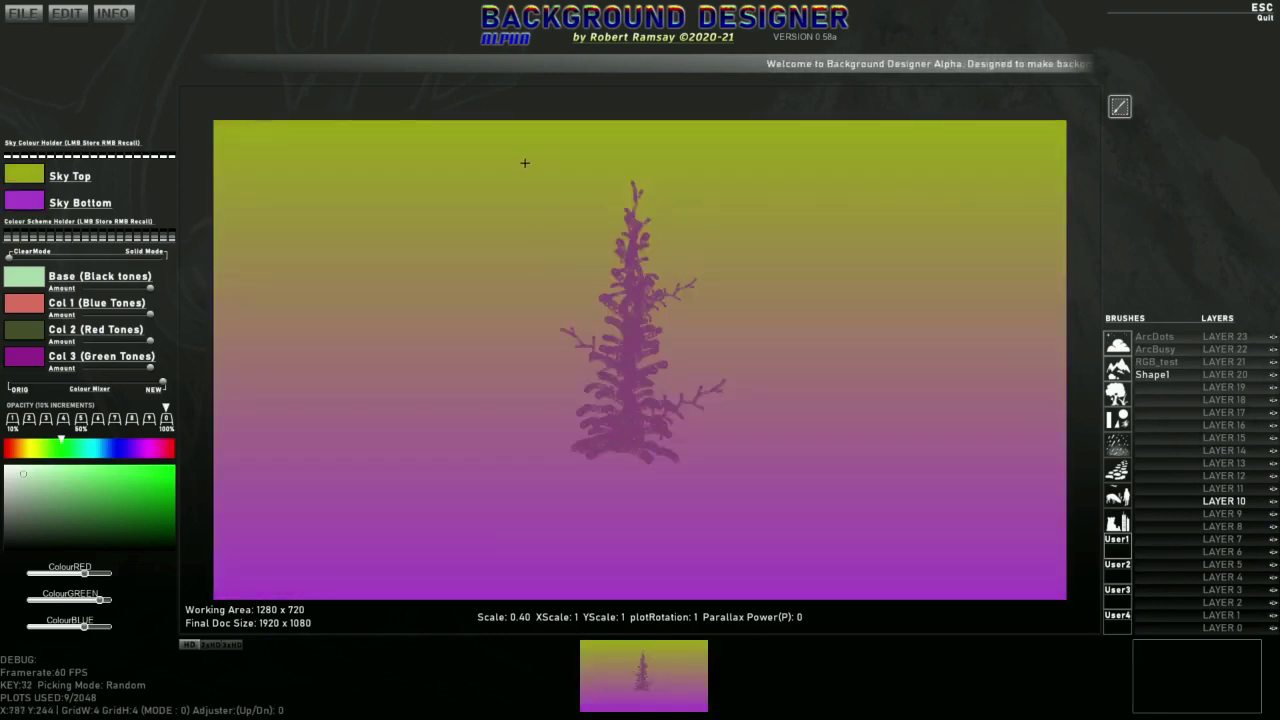
# Step: Capture the area around the whole tree as a new brush named TreeShape
pyautogui.moveTo(524, 162)
pyautogui.mouseDown()
pyautogui.moveTo(745, 441)
pyautogui.moveTo(740, 483)
pyautogui.mouseUp()
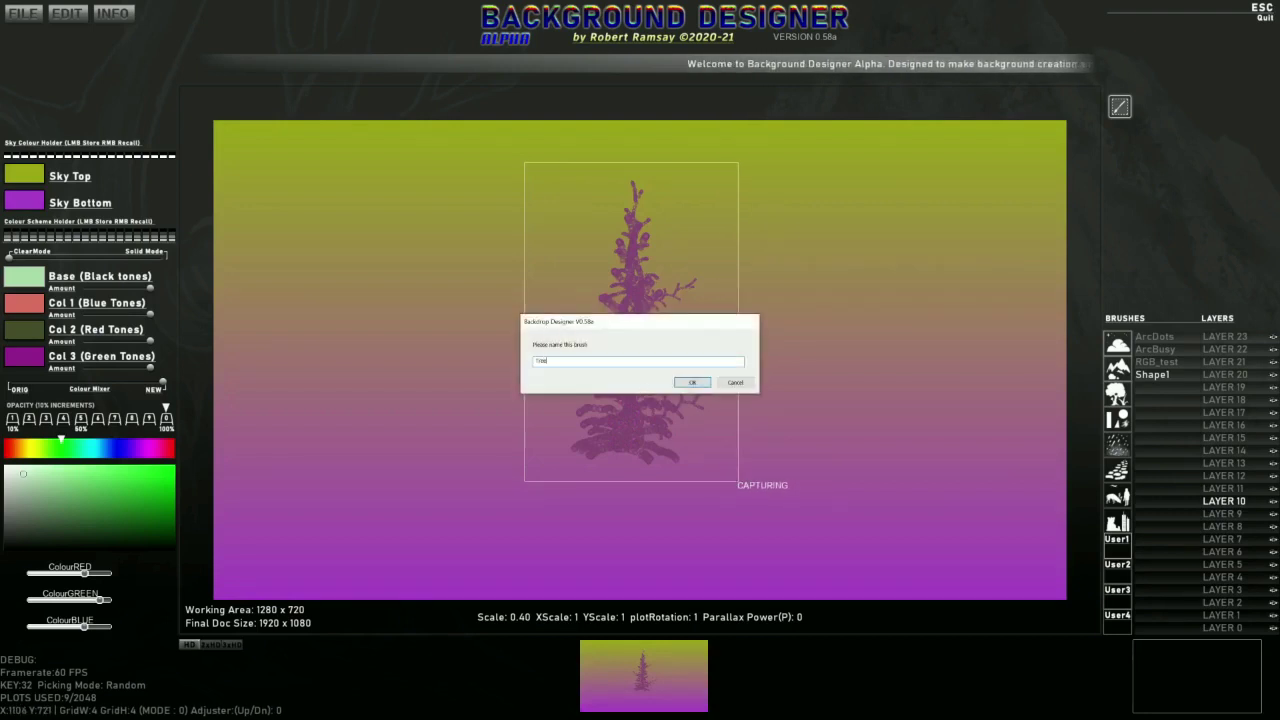
pyautogui.press('Return')
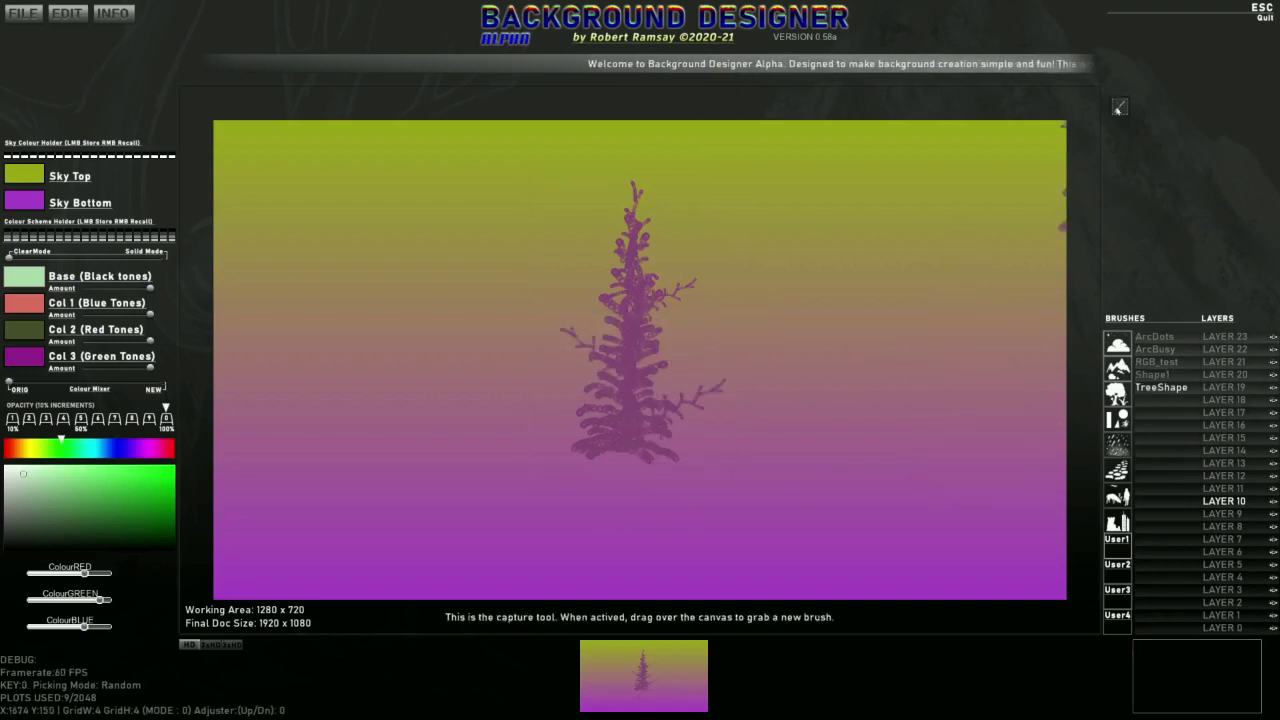
pyautogui.moveTo(1161, 358)
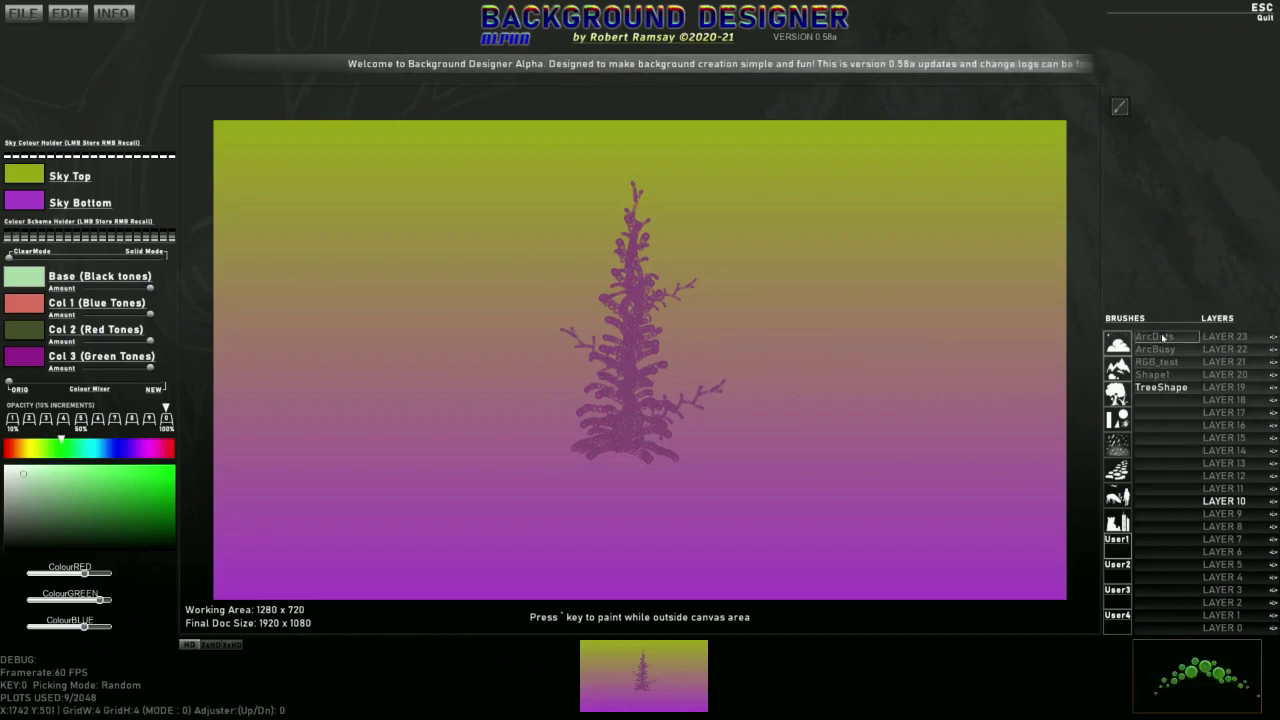
# Step: Stamp green ArcDots foliage across the base of the tree at scale 0.65, varying the brush rotation
pyautogui.click(1162, 338)
pyautogui.scroll(-2, 620, 430)
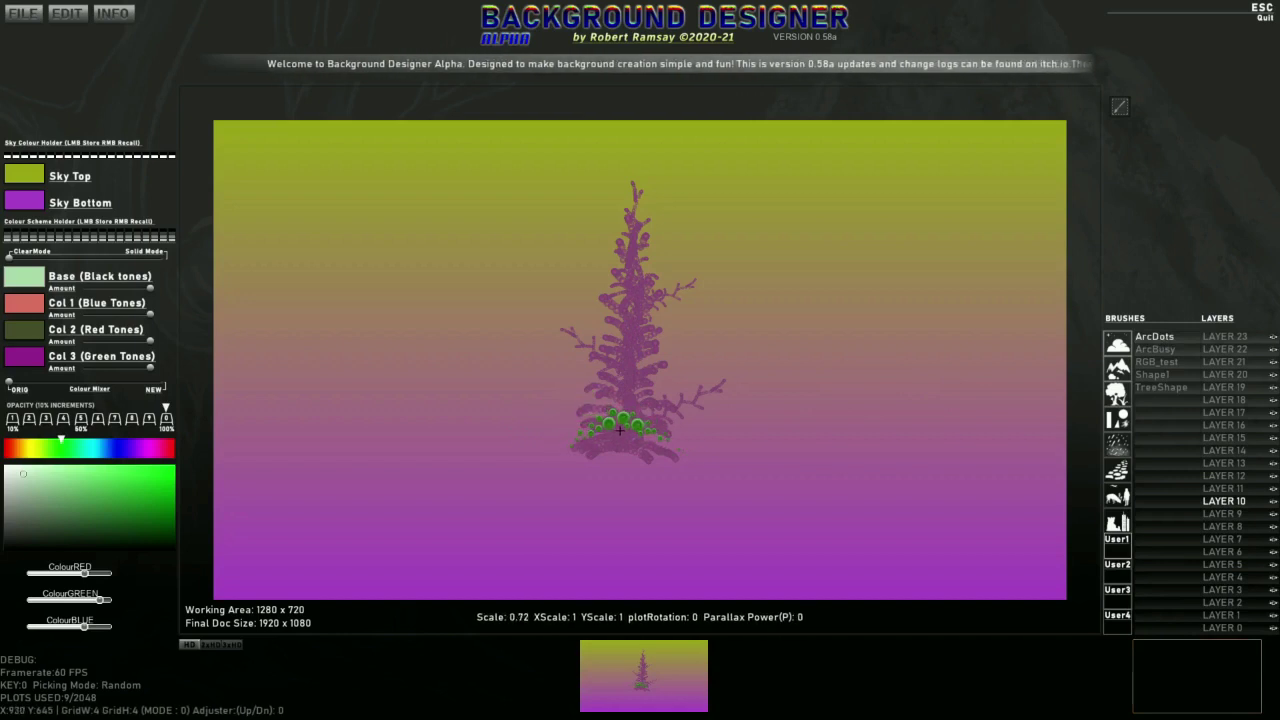
pyautogui.scroll(-1, 620, 430)
pyautogui.click(630, 432)
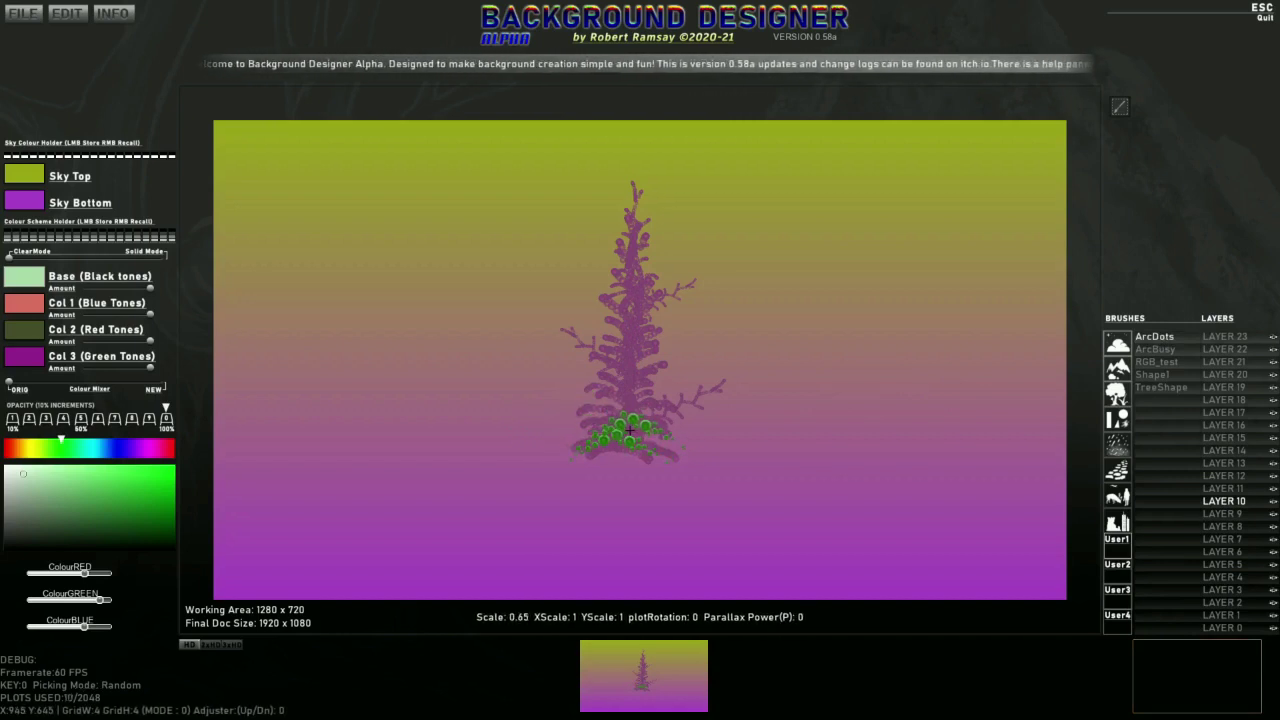
pyautogui.press('q')
pyautogui.click(631, 427)
pyautogui.press('e')
pyautogui.click(624, 413)
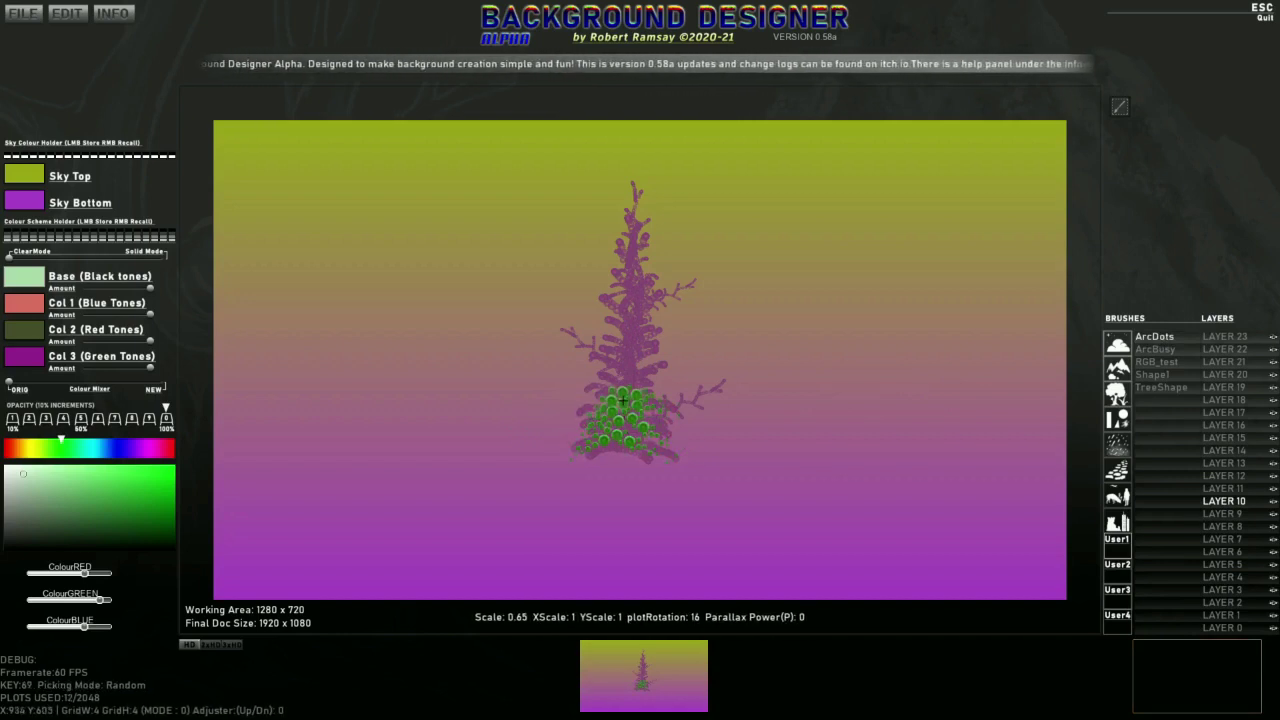
# Step: Cover the tree's lower-middle trunk with rotated ArcDots stamps, shrinking the brush to scale 0.57 on the way up
pyautogui.press('q')
pyautogui.click(624, 391)
pyautogui.scroll(-1, 628, 368)
pyautogui.press('e')
pyautogui.click(629, 368)
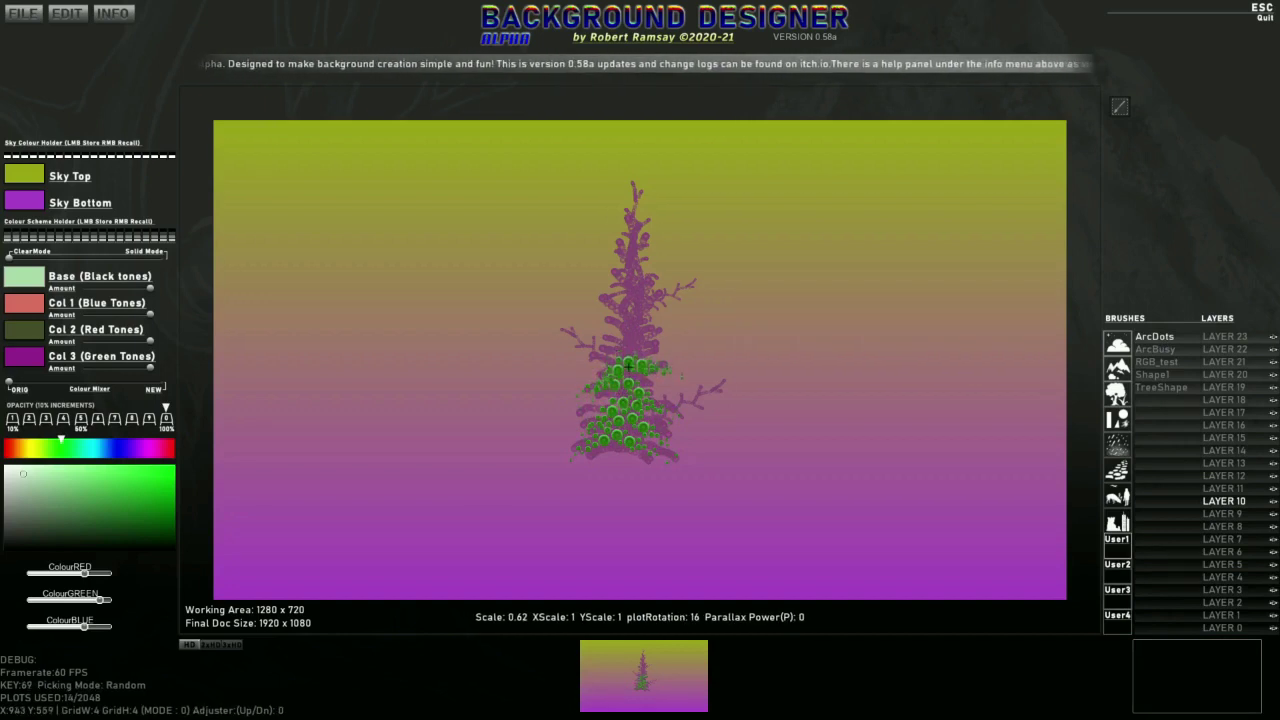
pyautogui.press('q')
pyautogui.click(627, 352)
pyautogui.press('e')
pyautogui.scroll(-1, 635, 332)
pyautogui.click(636, 330)
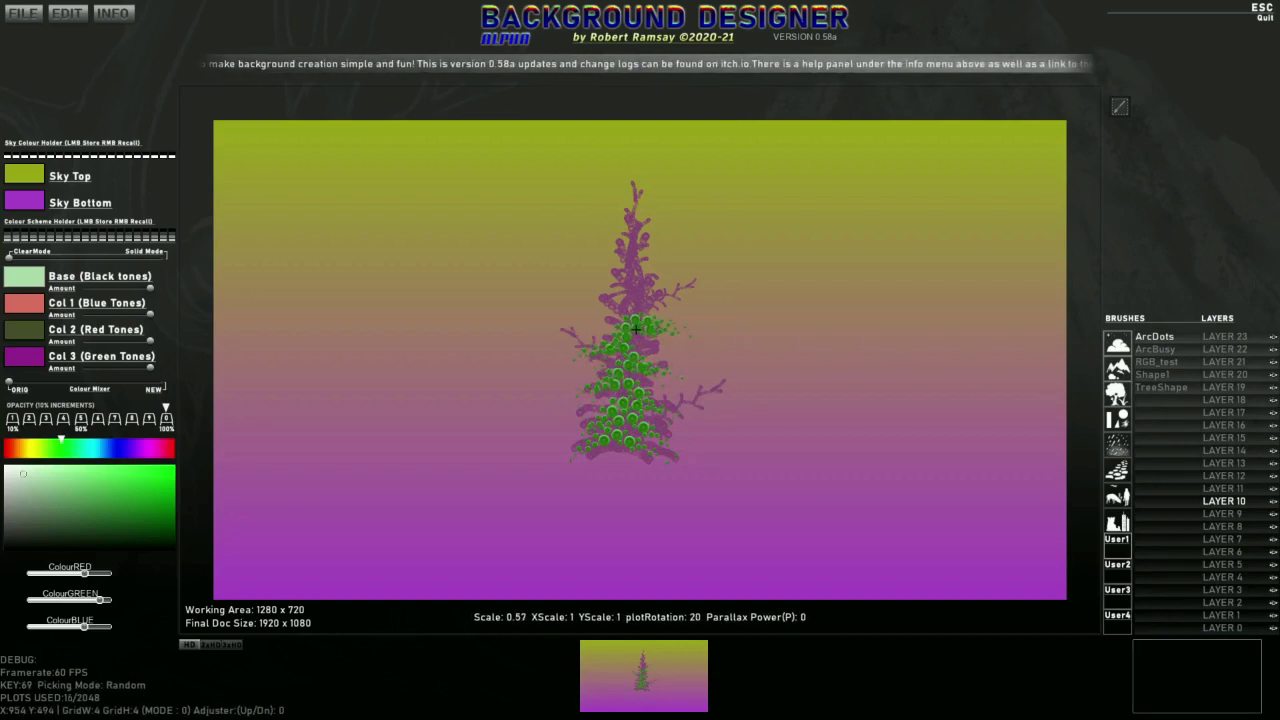
# Step: Continue the dot foliage up the tree's upper-middle section, reducing the brush to scale 0.32
pyautogui.scroll(-4, 634, 320)
pyautogui.click(633, 319)
pyautogui.press('r')
pyautogui.scroll(-7, 632, 304)
pyautogui.click(632, 299)
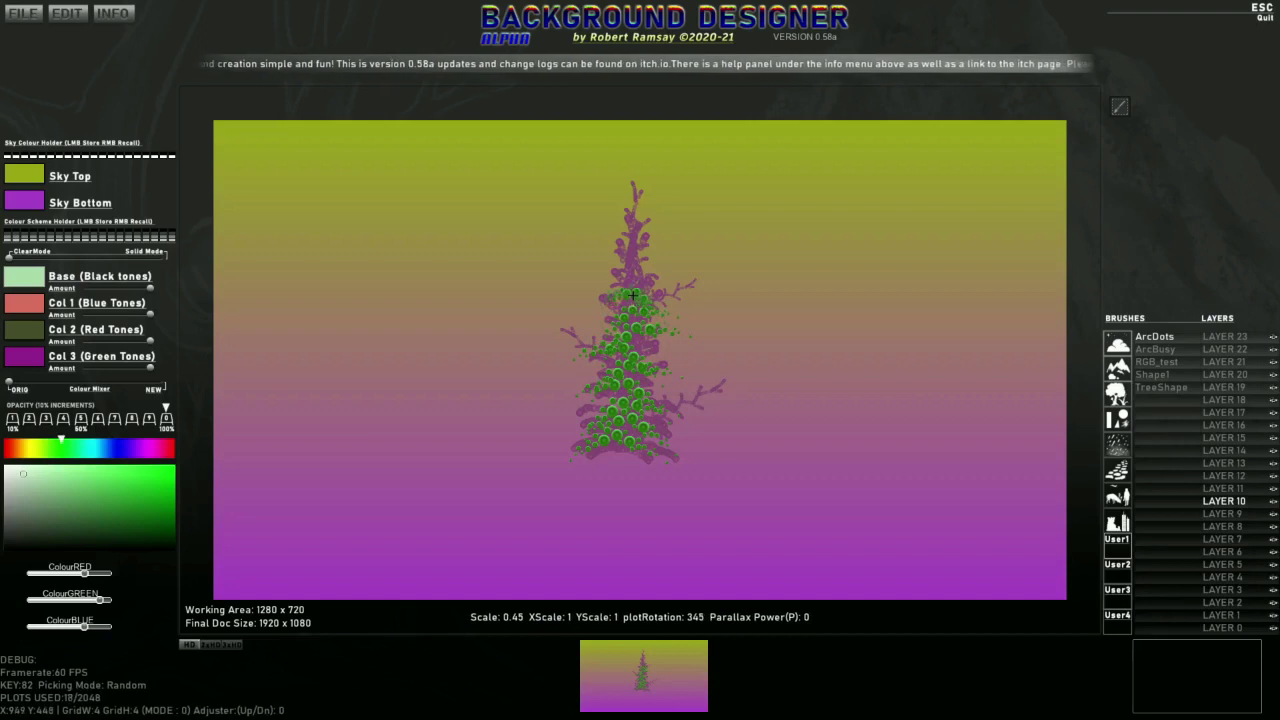
pyautogui.scroll(-3, 633, 290)
pyautogui.click(635, 256)
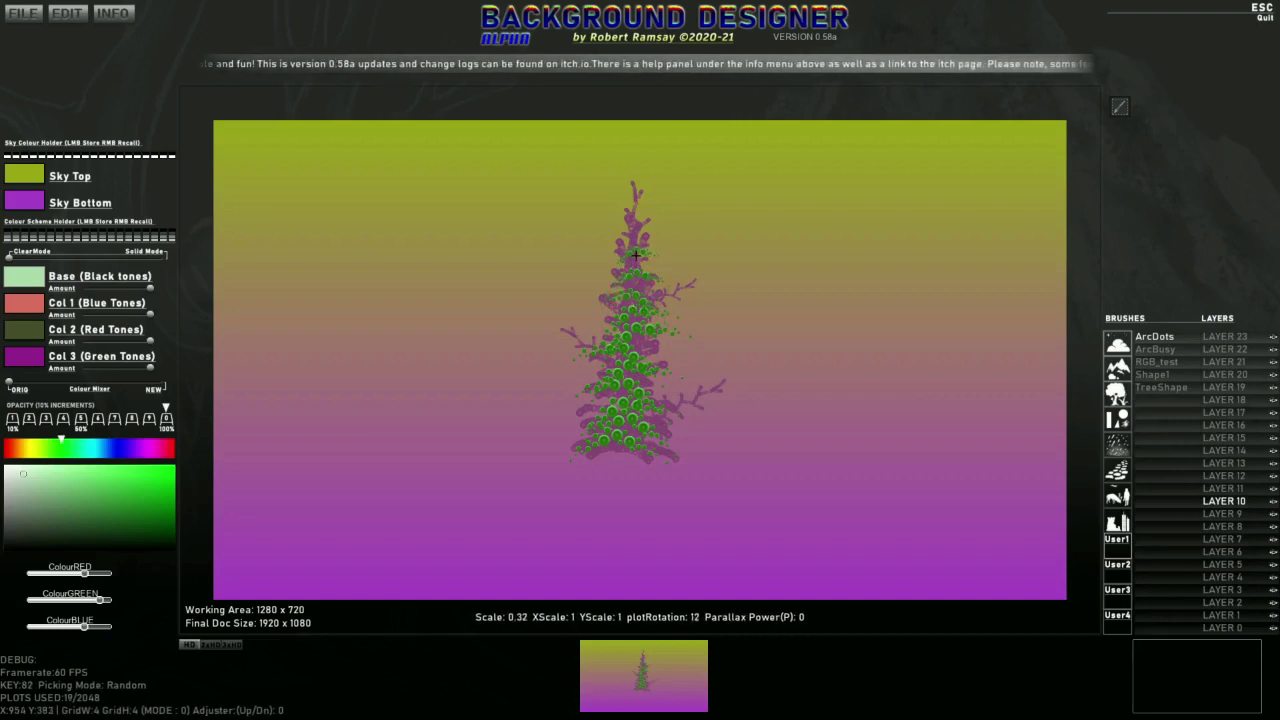
pyautogui.click(635, 242)
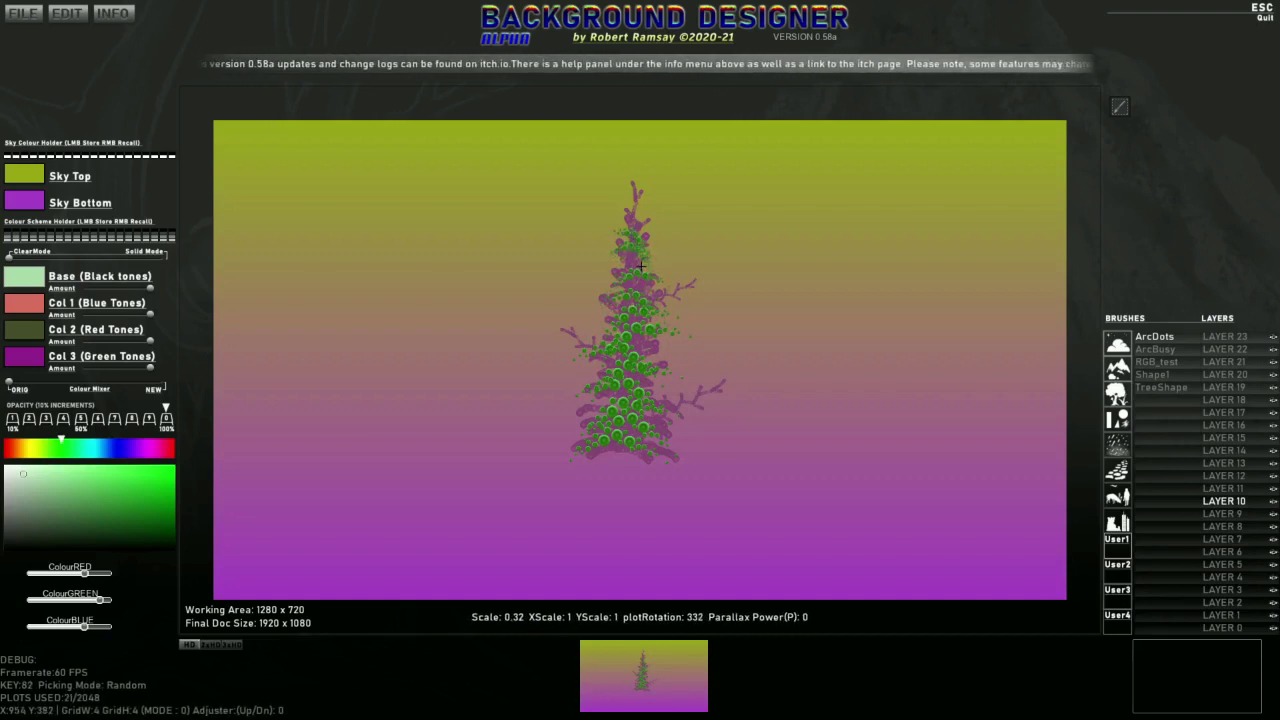
# Step: Fill the narrow upper trunk and treetop with rotated dot stamps, reducing the brush to scale 0.25
pyautogui.press('e')
pyautogui.click(643, 265)
pyautogui.click(637, 264)
pyautogui.scroll(-1, 641, 245)
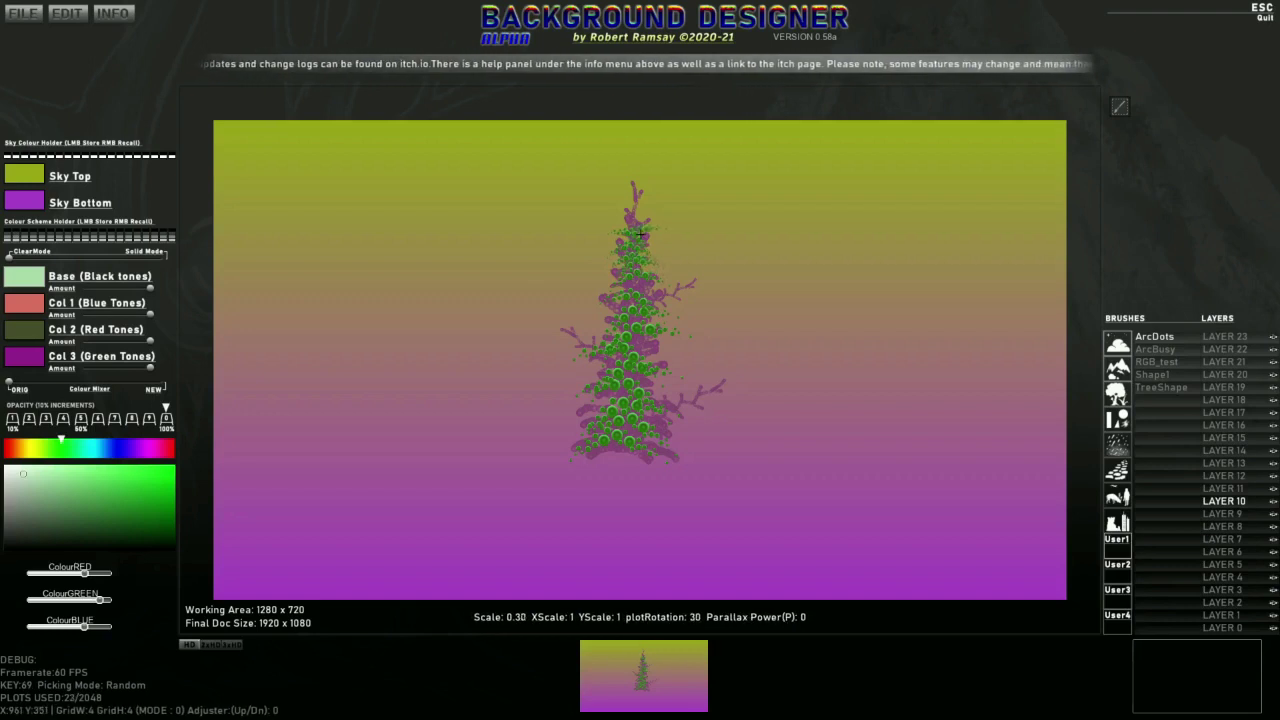
pyautogui.scroll(-3, 640, 234)
pyautogui.click(628, 227)
pyautogui.press('r')
pyautogui.click(633, 207)
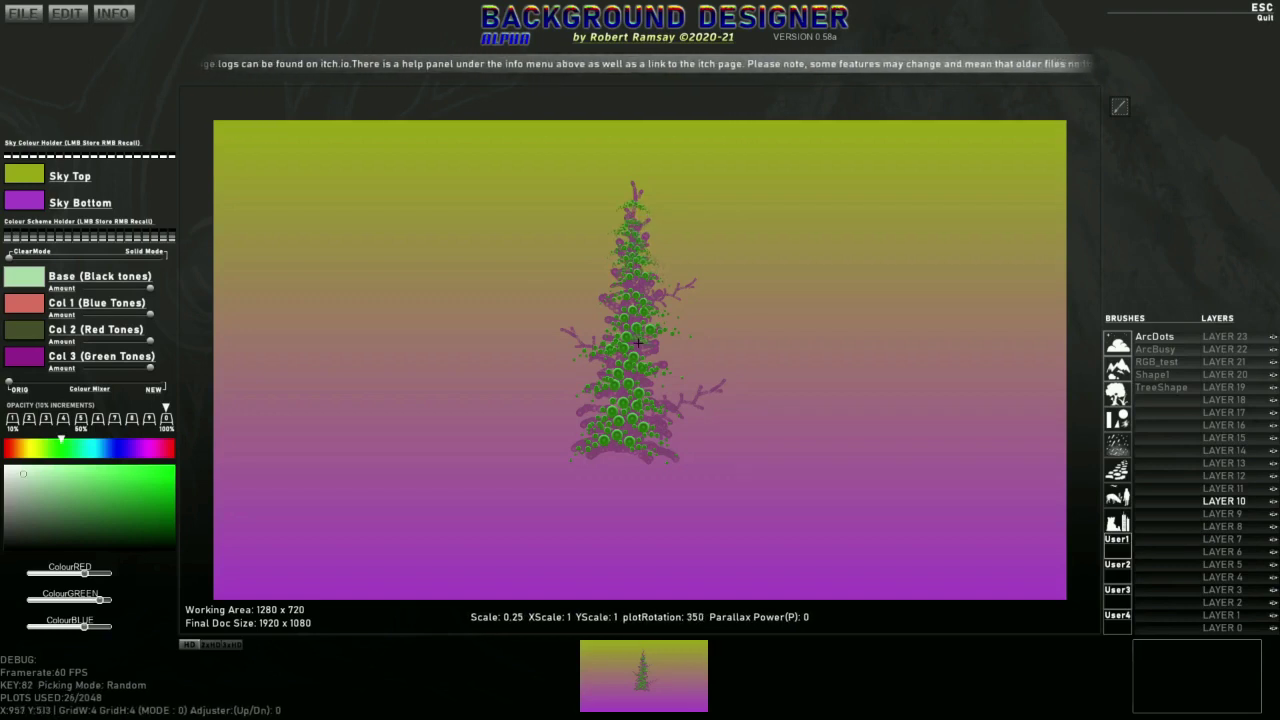
# Step: Enlarge the dot brush to scale 0.40 and add foliage along the lower side branches
pyautogui.scroll(6, 642, 346)
pyautogui.click(649, 357)
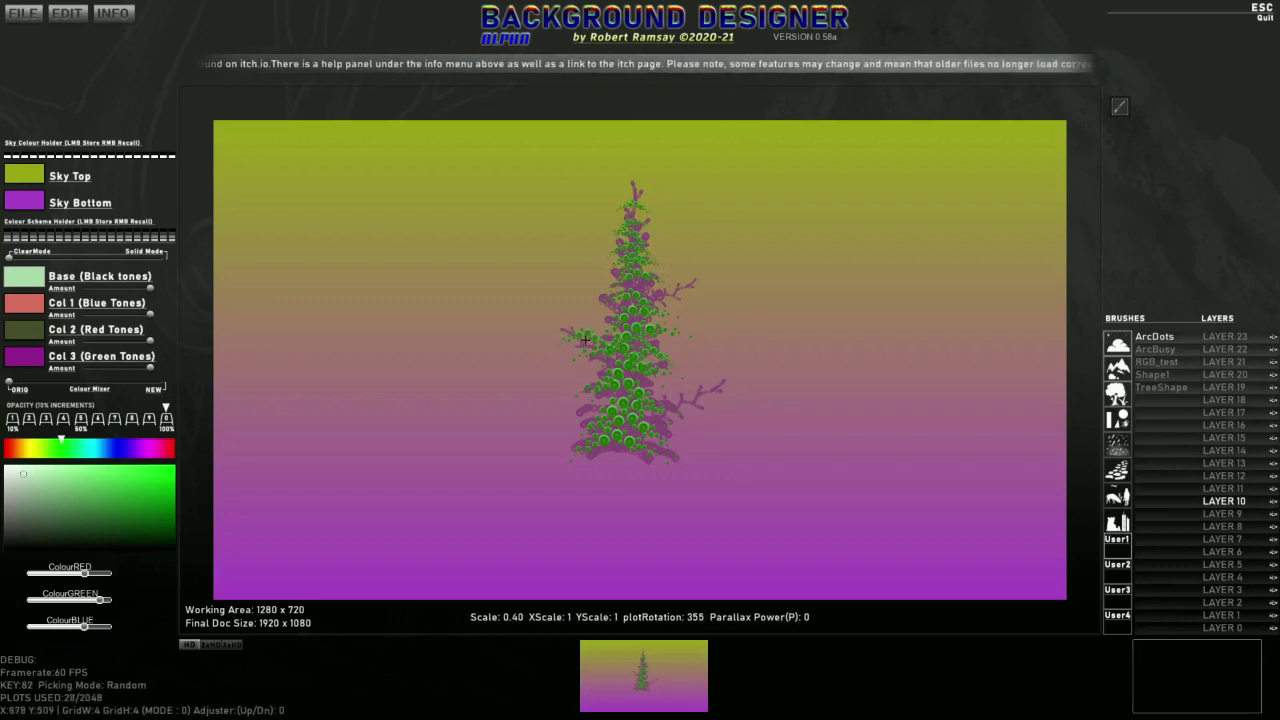
pyautogui.press('e')
pyautogui.click(683, 405)
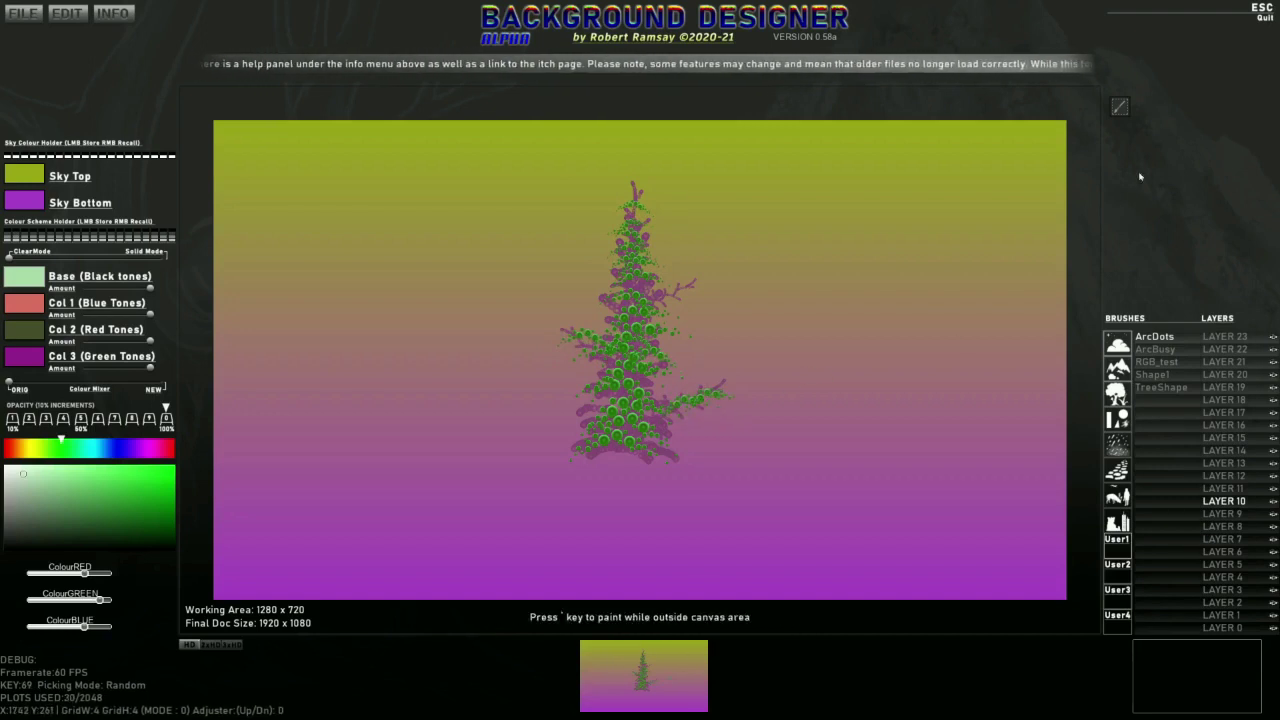
# Step: Capture the whole foliage-covered tree as a brush named TreeShape2 and straighten it to rotation 359
pyautogui.click(1119, 106)
pyautogui.moveTo(535, 170)
pyautogui.mouseDown()
pyautogui.moveTo(692, 344)
pyautogui.moveTo(746, 514)
pyautogui.moveTo(751, 486)
pyautogui.mouseUp()
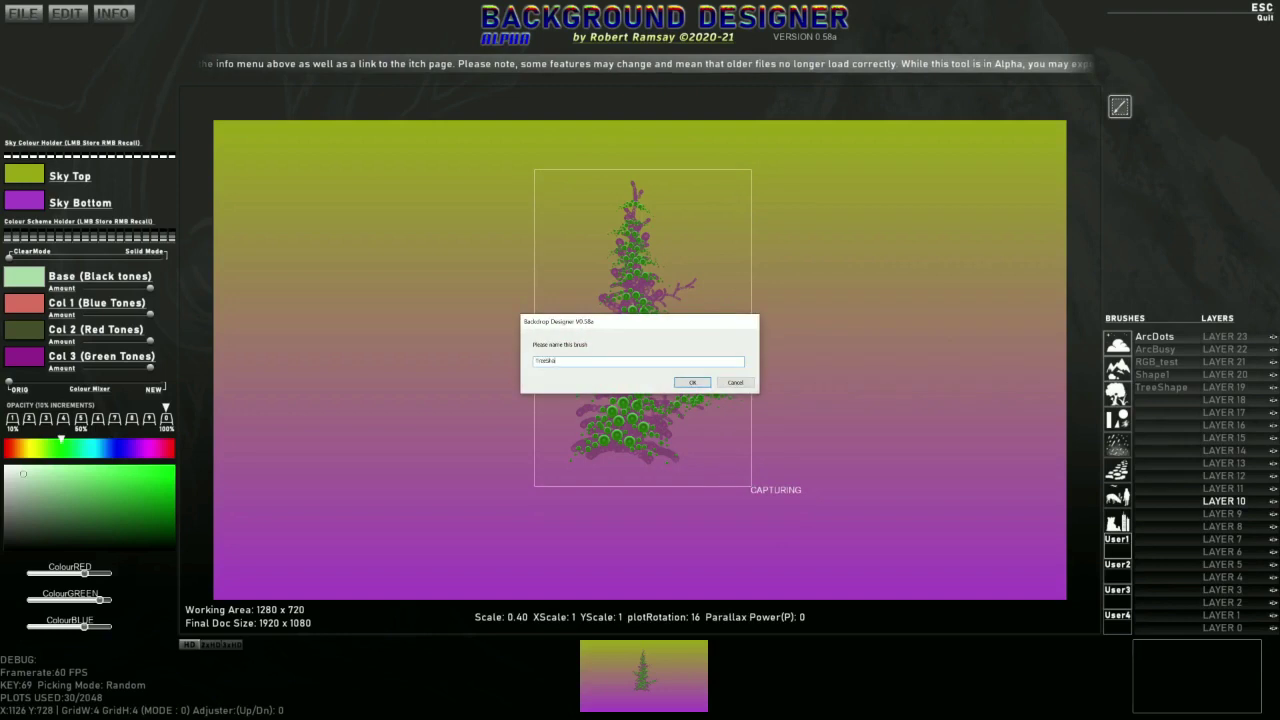
pyautogui.write('TreeShape2')
pyautogui.click(692, 383)
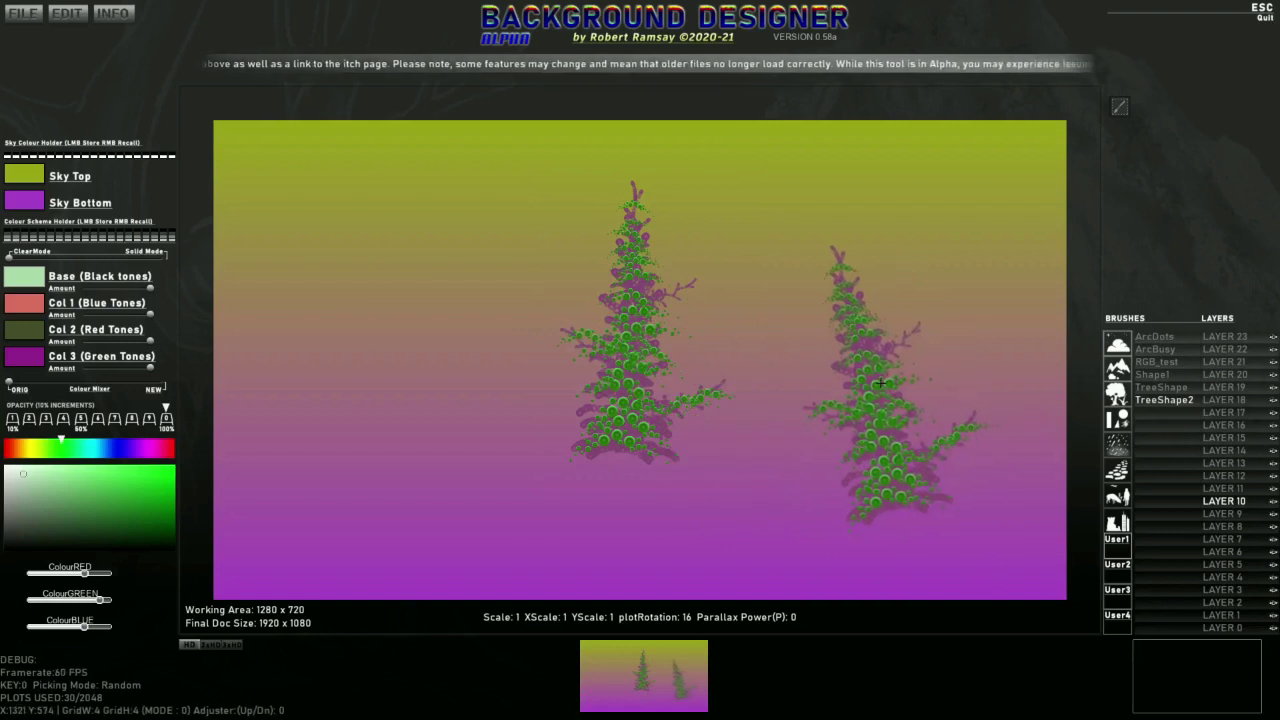
pyautogui.press('r')
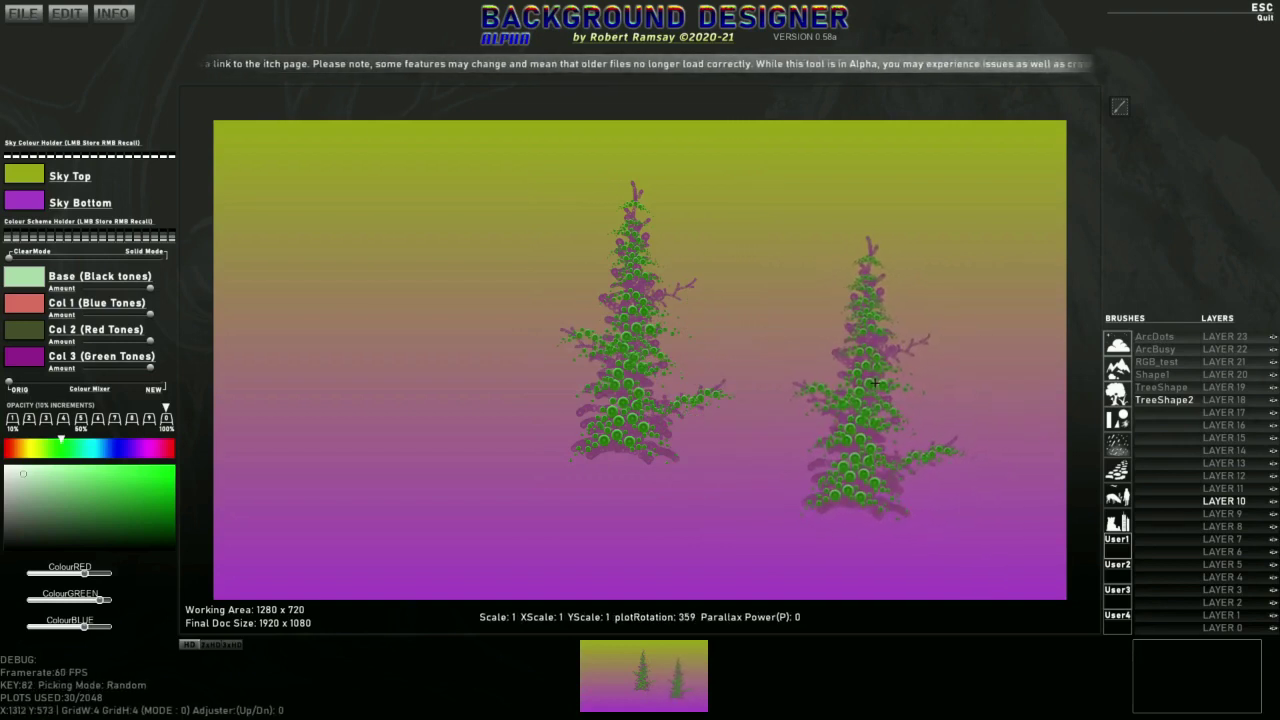
# Step: Clear the canvas and set the sky gradient to off-white at the top and bright blue at the bottom
pyautogui.press('BackSpace')
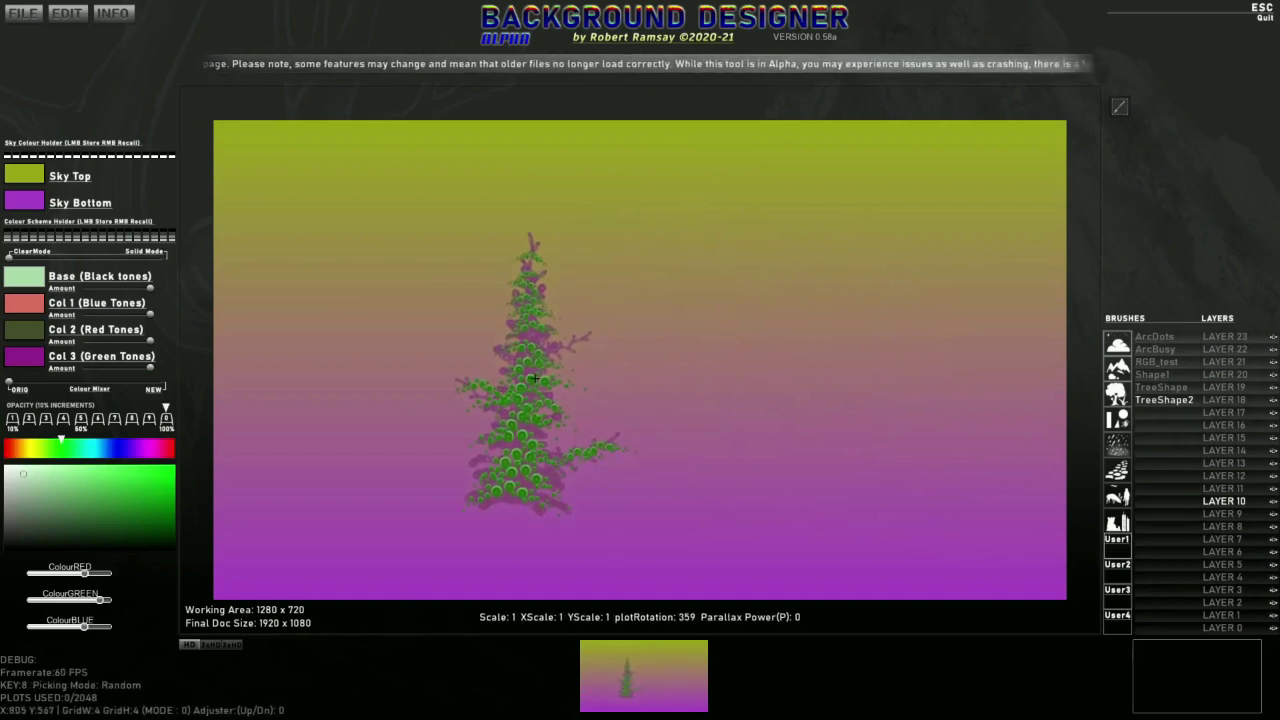
pyautogui.rightClick(34, 174)
pyautogui.click(10, 467)
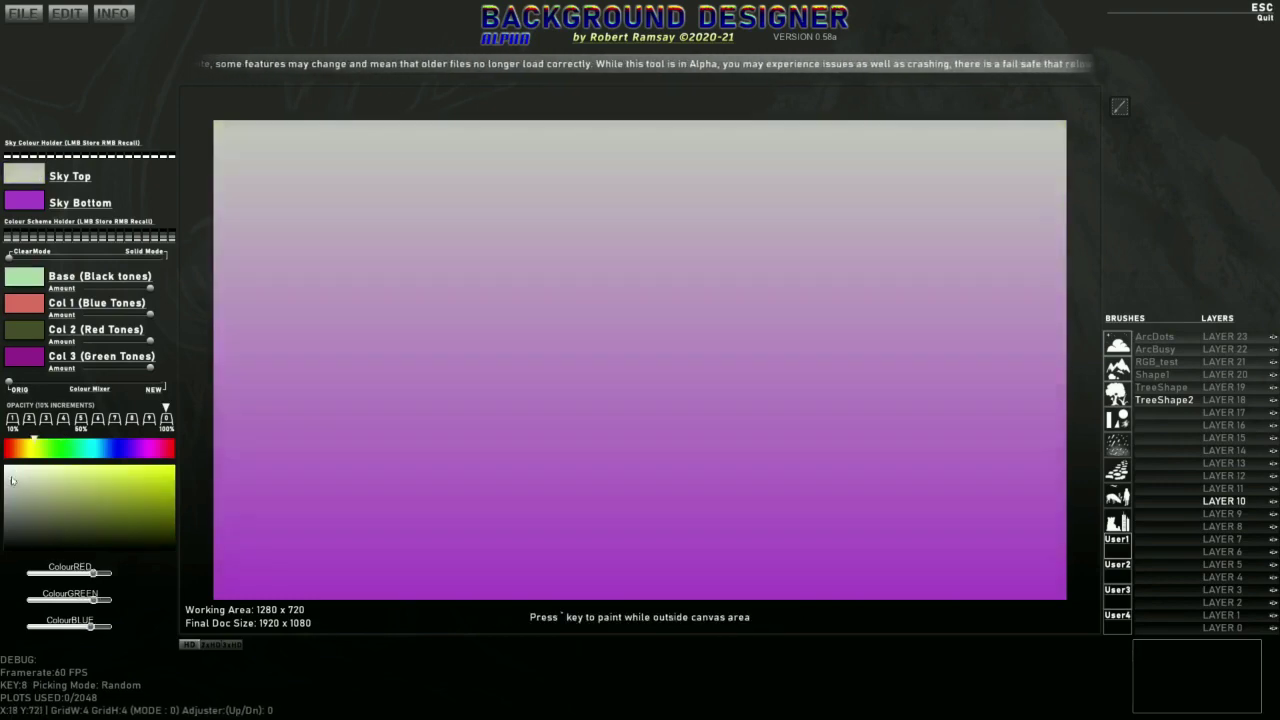
pyautogui.rightClick(34, 204)
pyautogui.click(97, 444)
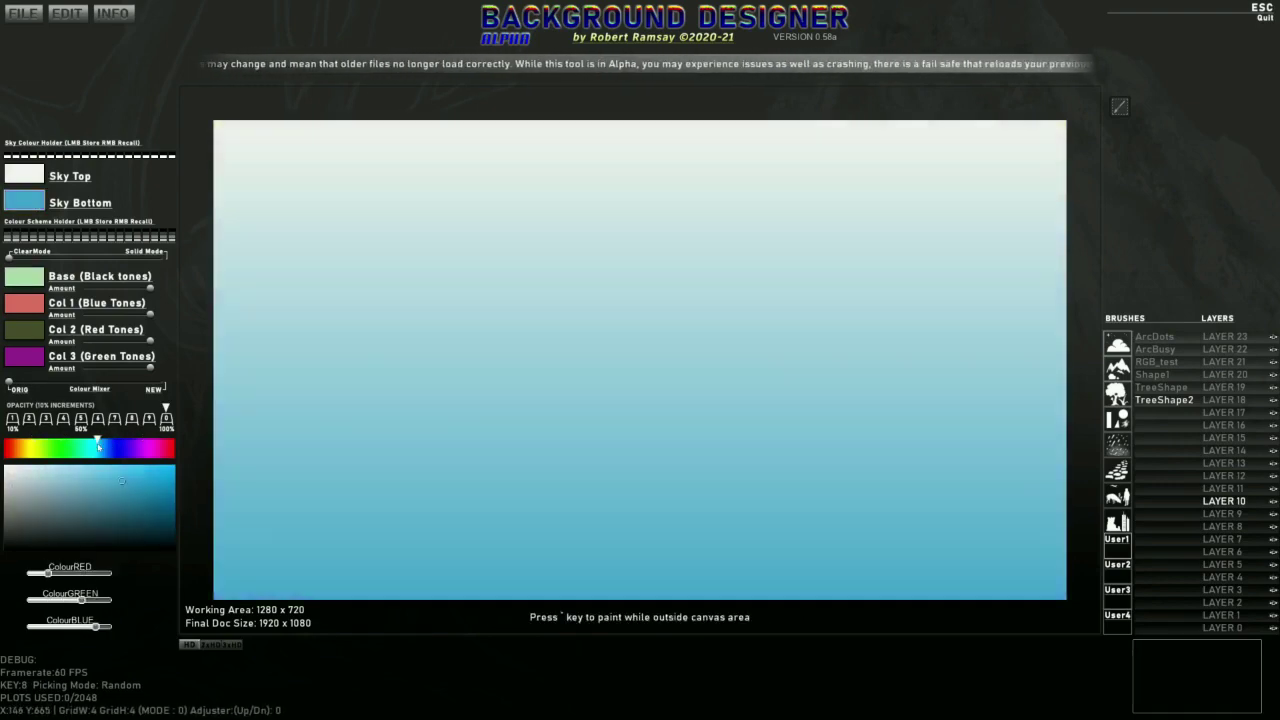
pyautogui.moveTo(140, 482); pyautogui.dragTo(161, 477)
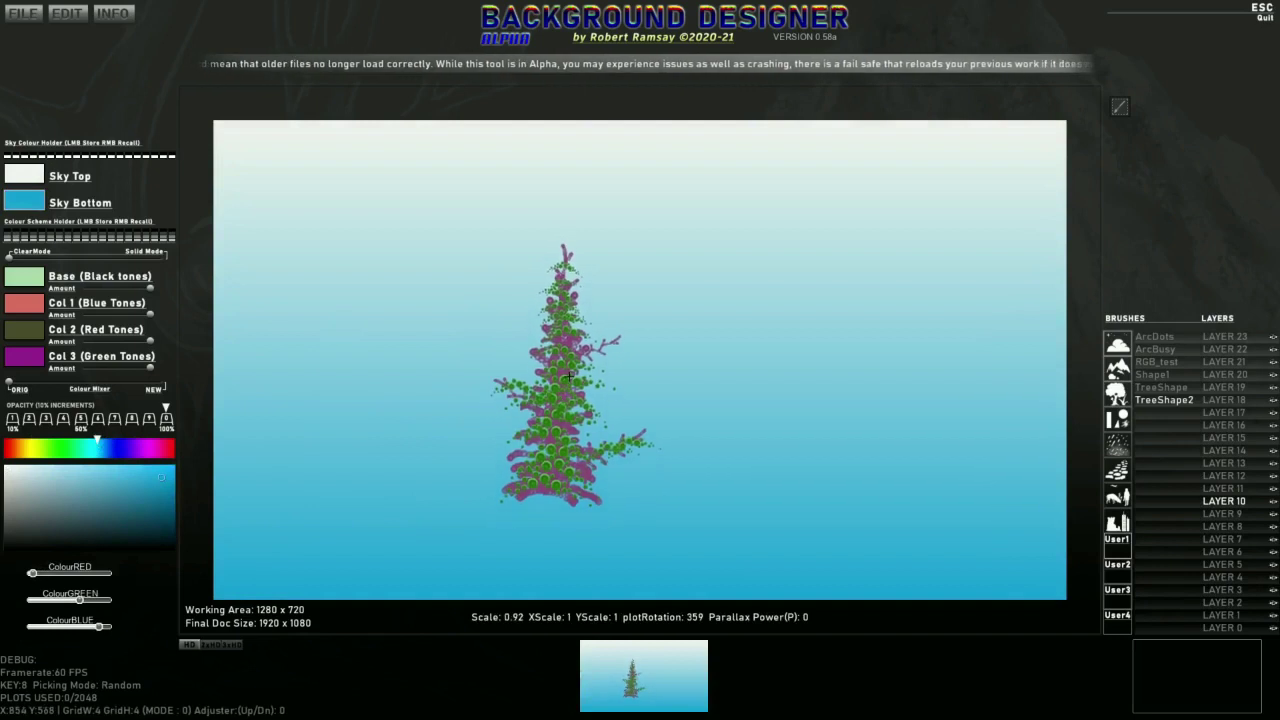
# Step: Switch the brush colour picking mode to Document and set the tree brush to scale 1.07
pyautogui.press('9')
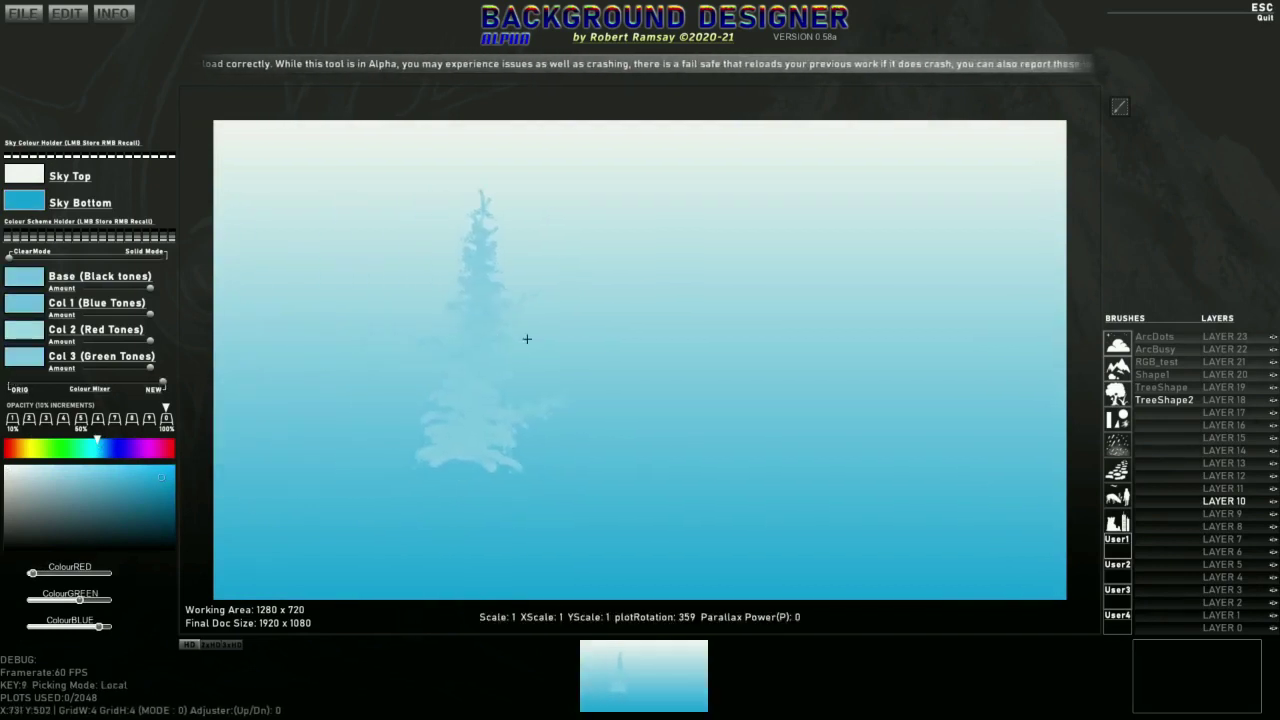
pyautogui.press('9')
pyautogui.scroll(-1, 536, 464)
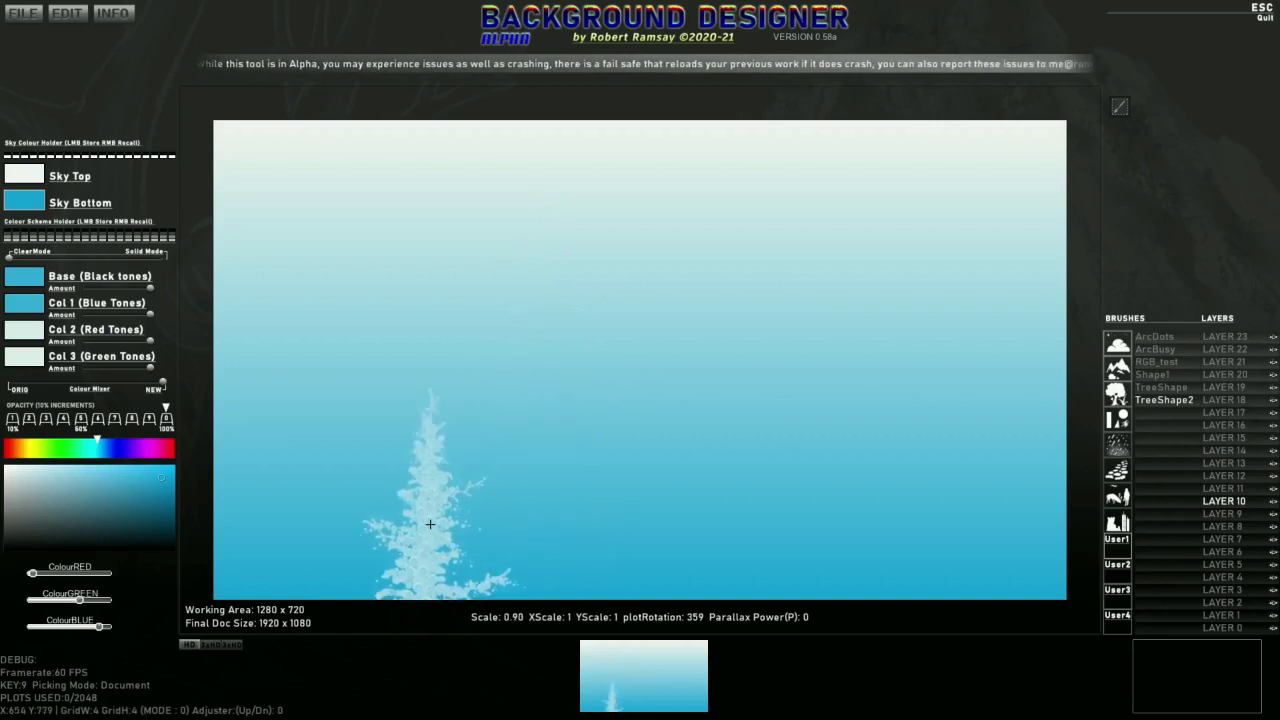
pyautogui.scroll(1, 479, 464)
pyautogui.scroll(1, 479, 463)
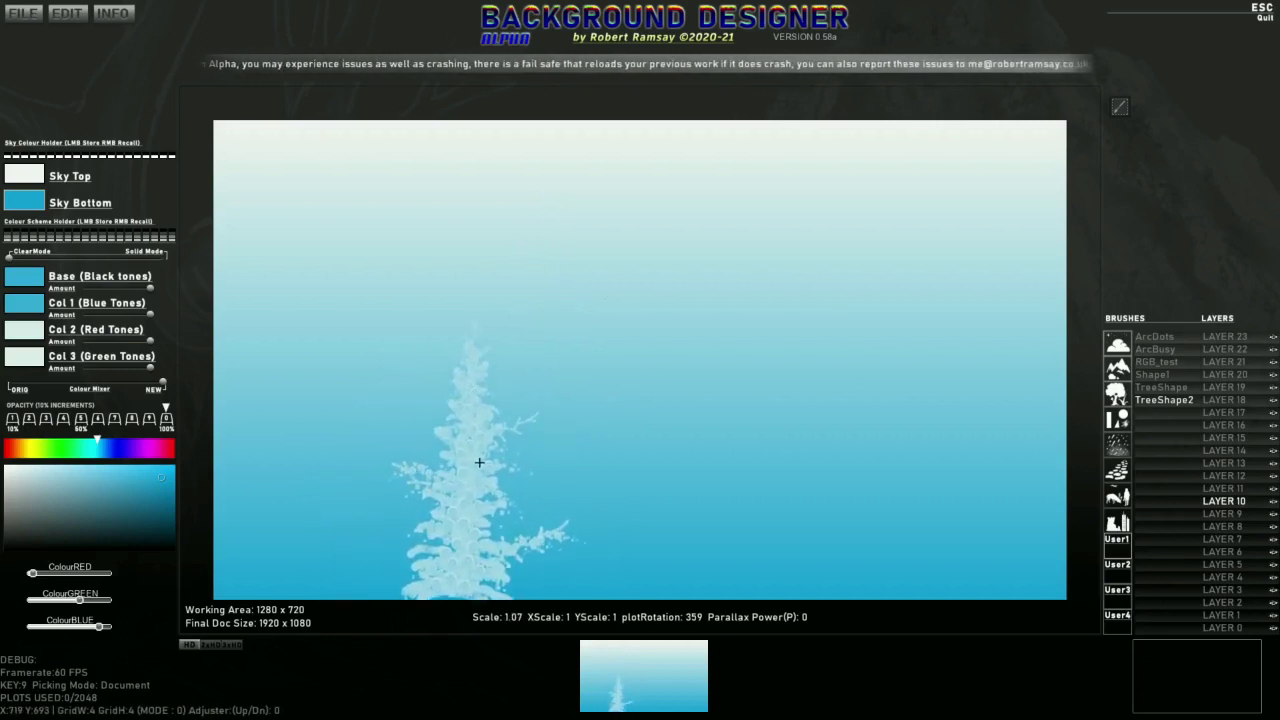
# Step: Generate several new sets of tree brush tones picked from the sky colours
pyautogui.press('Tab')
pyautogui.press('Tab')
pyautogui.press('Tab')
pyautogui.press('Tab')
pyautogui.press('Tab')
pyautogui.press('Tab')
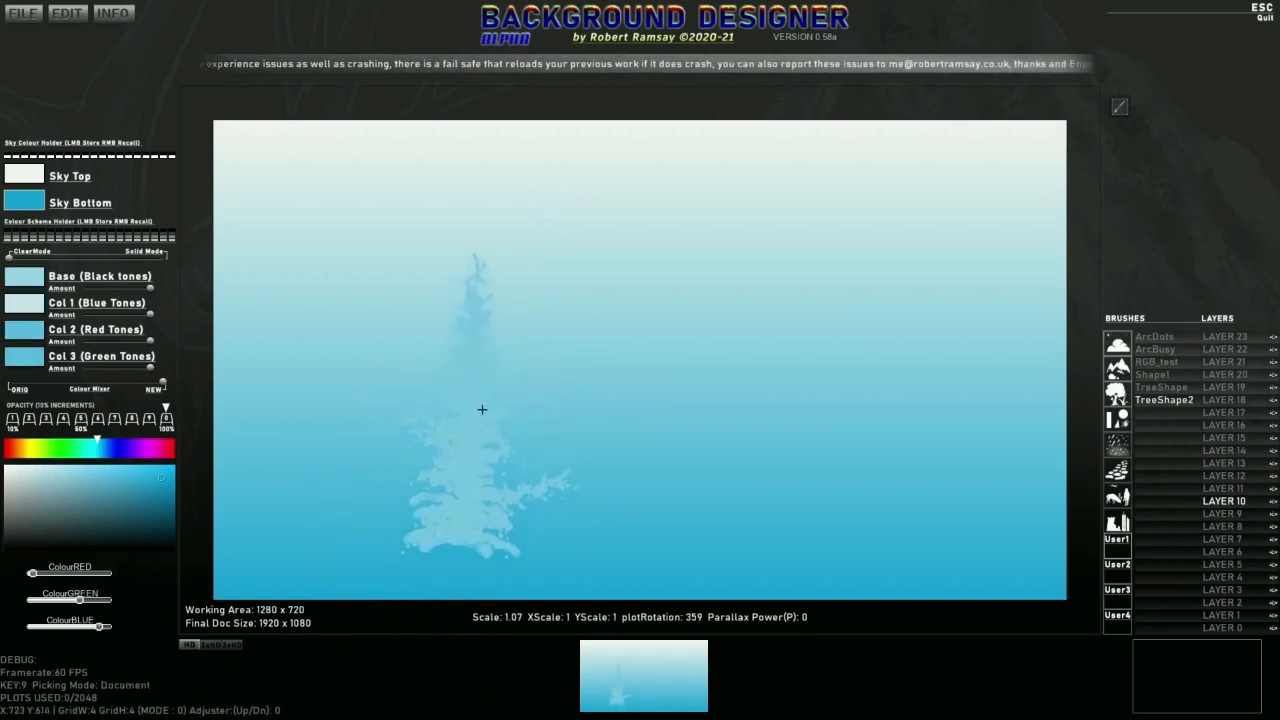
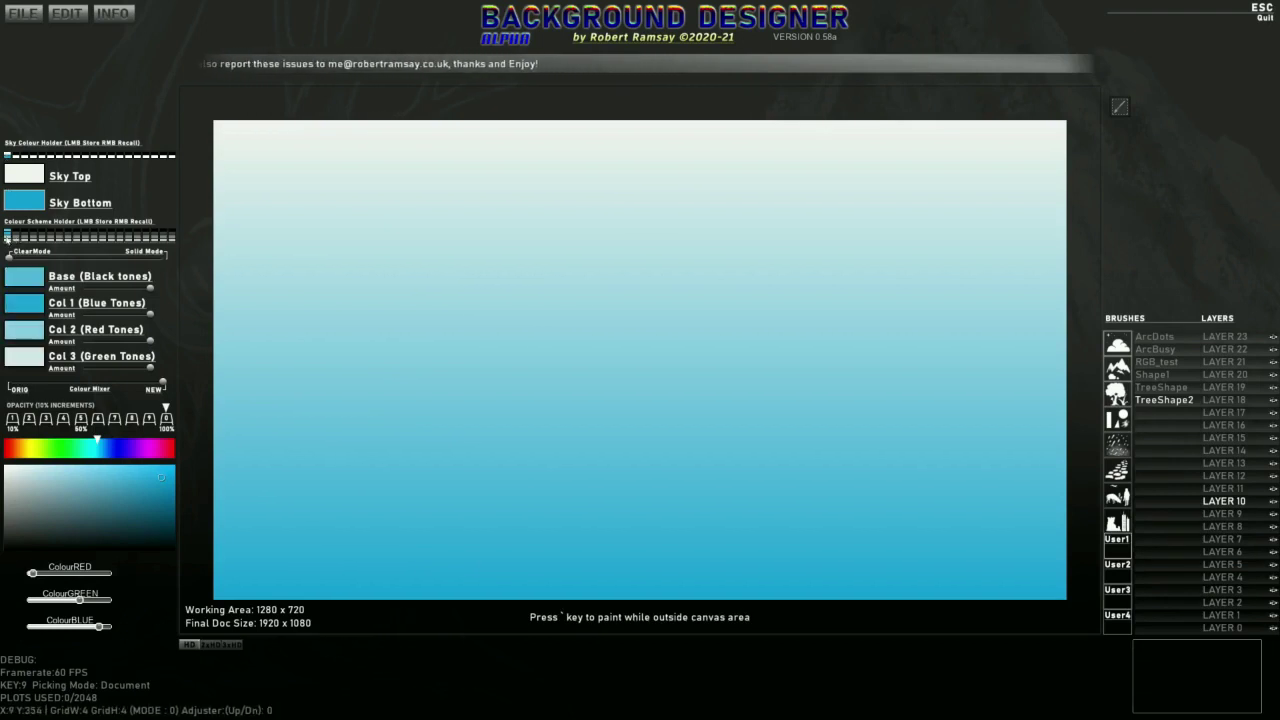
# Step: Alternate between the stored blue scheme and the default greyscale scheme in the Colour Scheme Holder, ending on the blue one
pyautogui.rightClick(16, 240)
pyautogui.rightClick(9, 237)
pyautogui.rightClick(16, 240)
pyautogui.rightClick(9, 238)
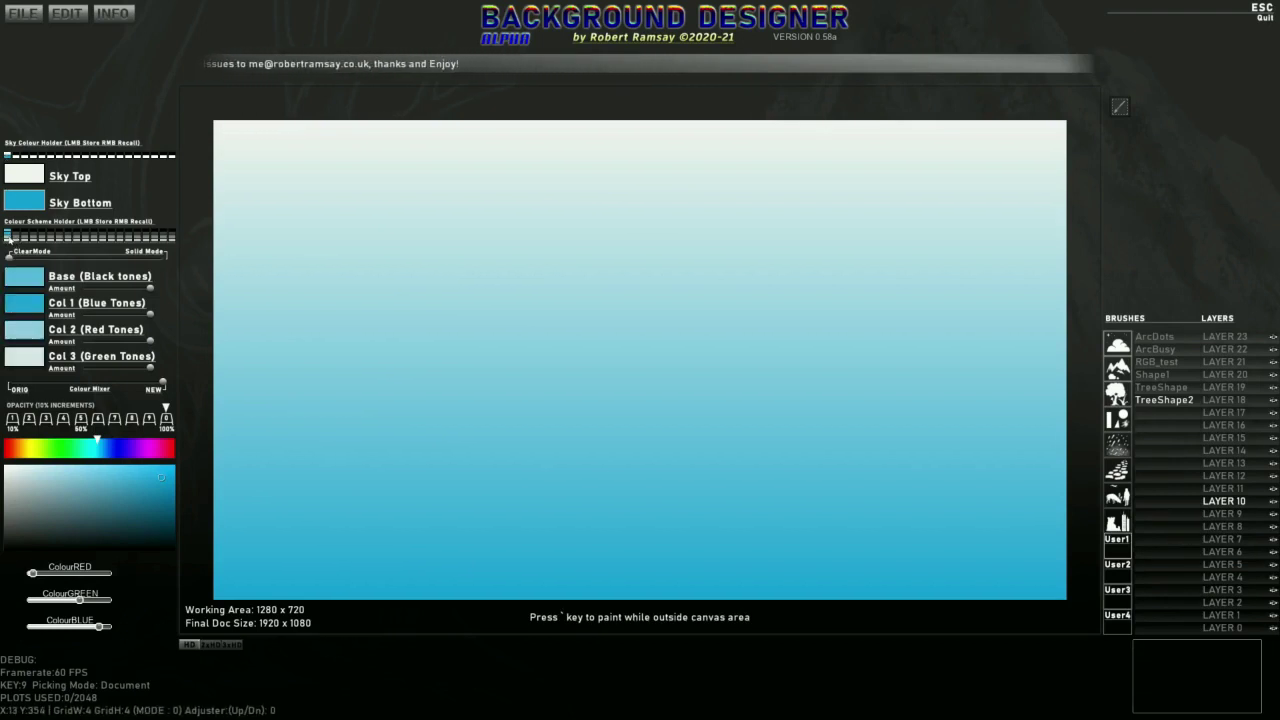
pyautogui.rightClick(16, 240)
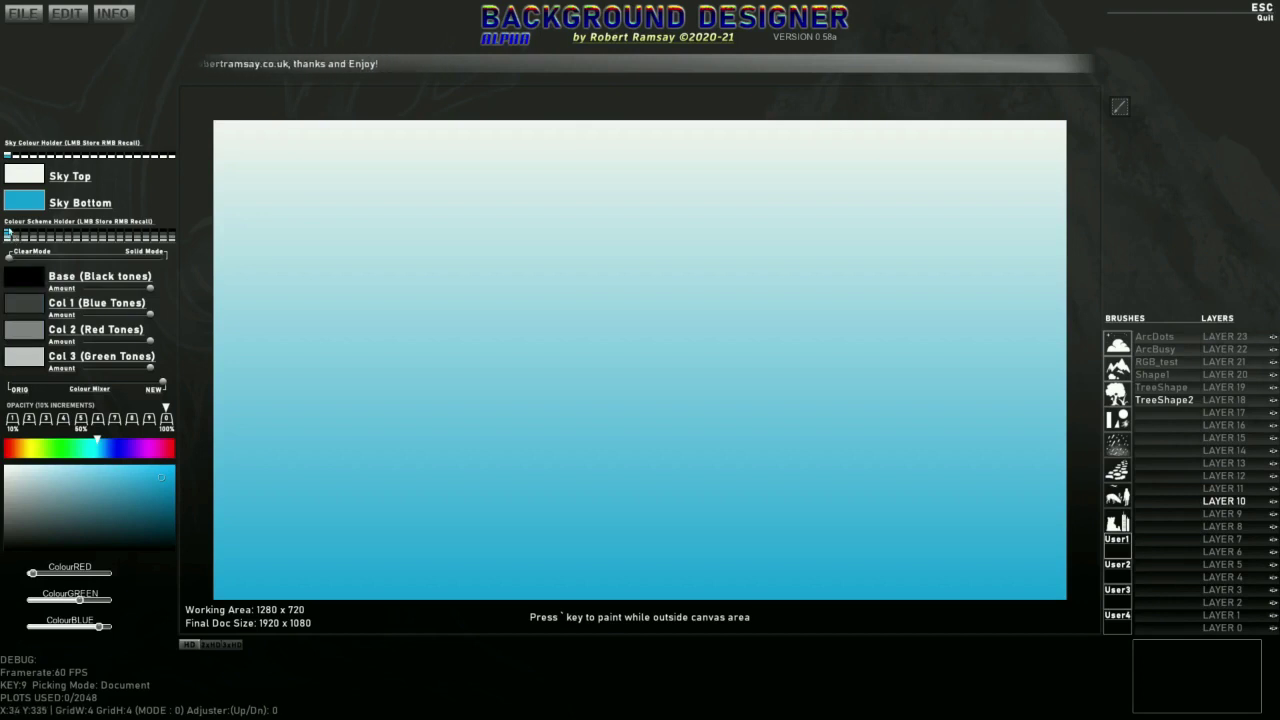
pyautogui.rightClick(7, 238)
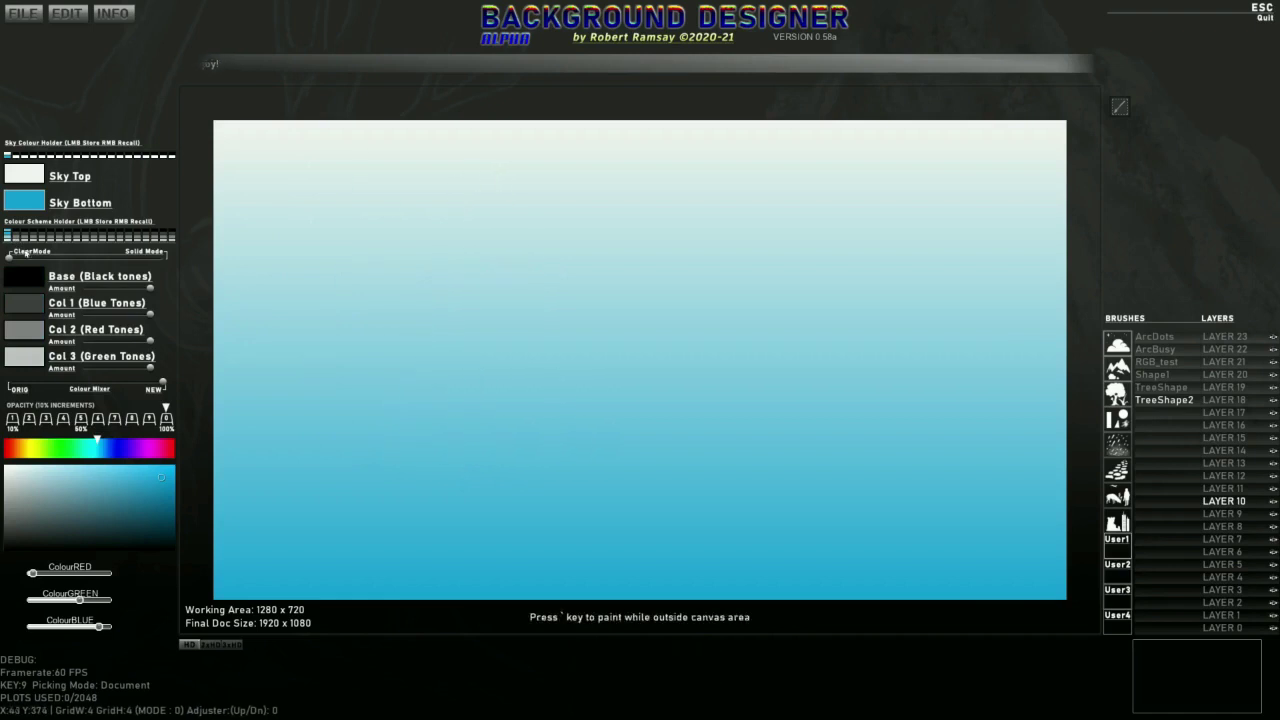
pyautogui.rightClick(6, 237)
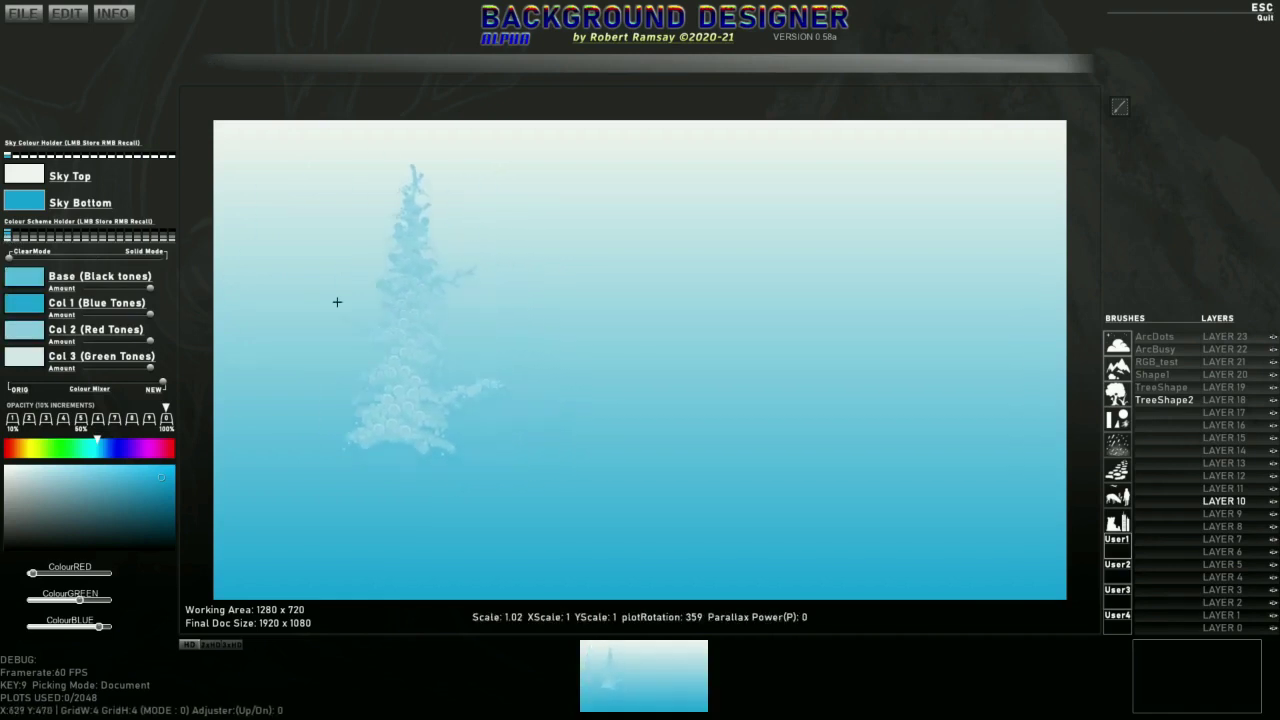
pyautogui.click(35, 280)
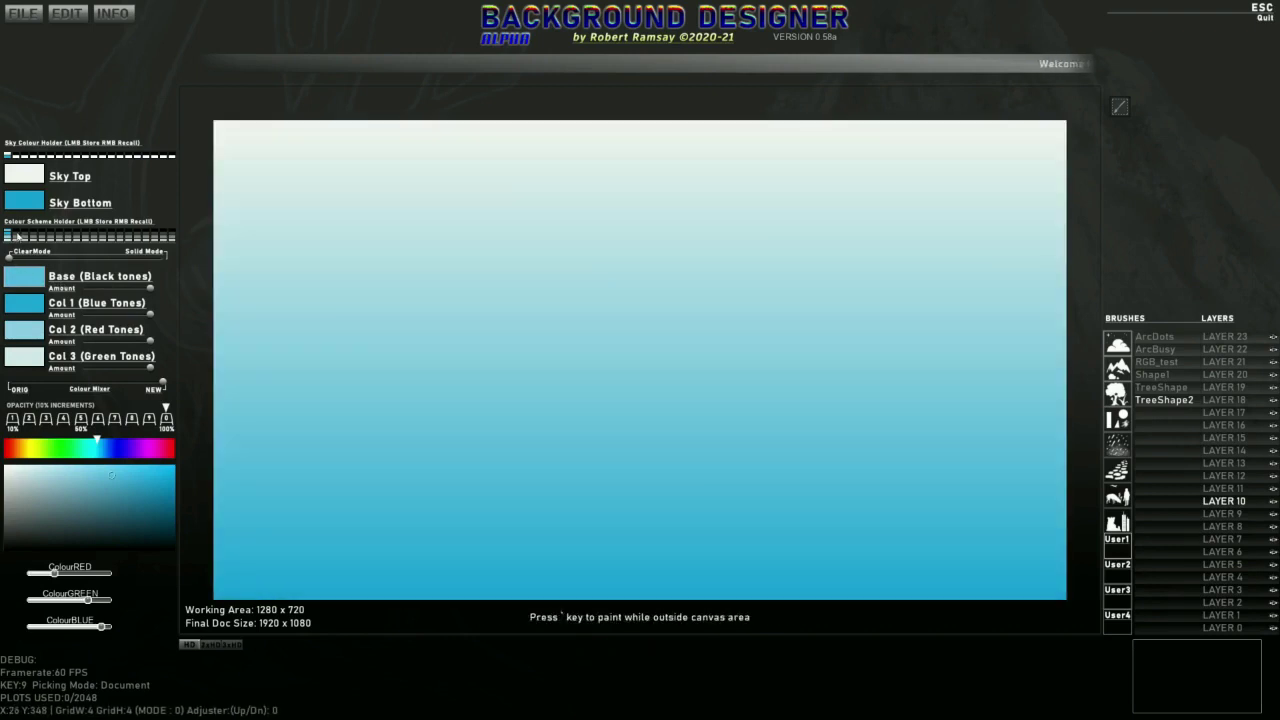
# Step: Recall the greyscale colour scheme and set Base (Black tones) to a medium green
pyautogui.rightClick(18, 238)
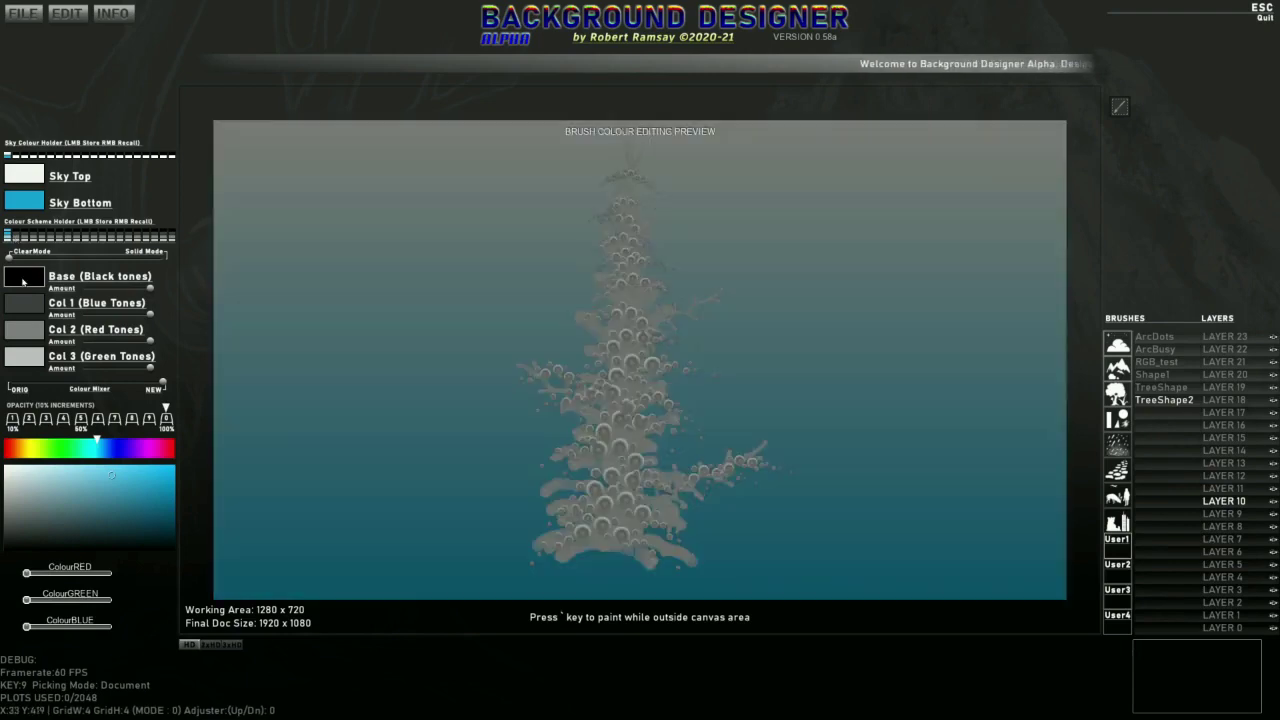
pyautogui.click(22, 281)
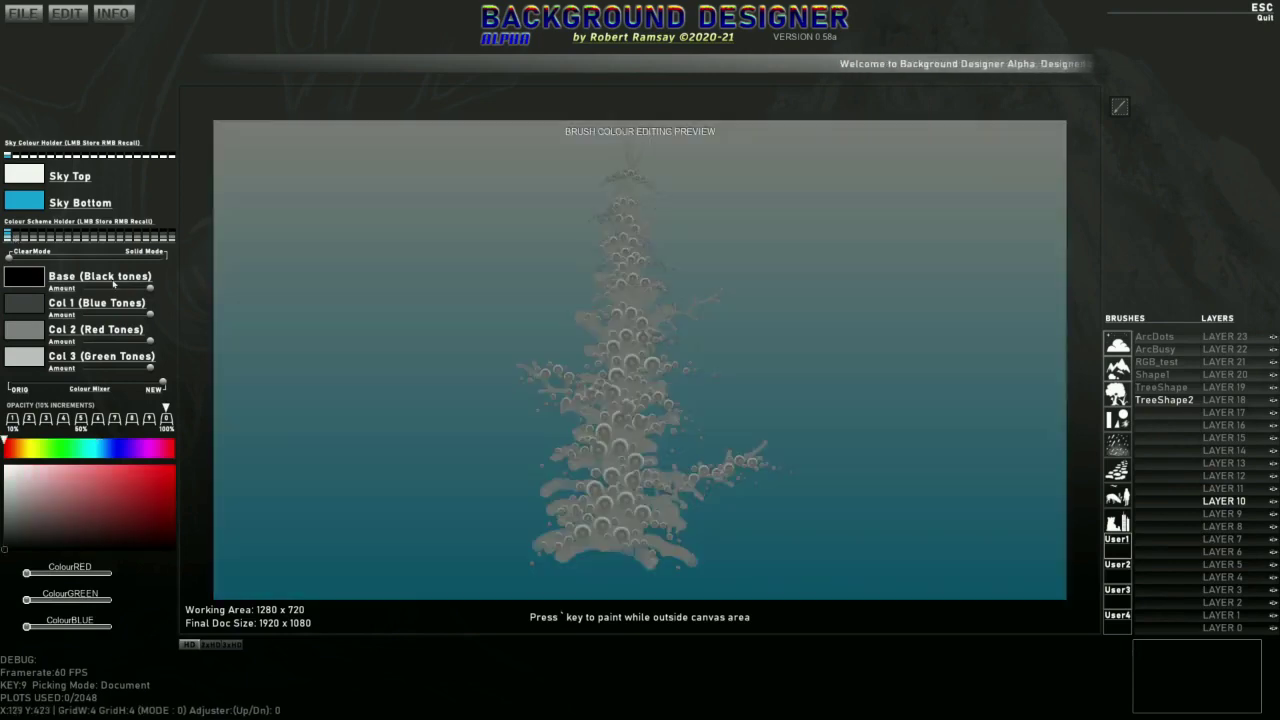
pyautogui.click(147, 488)
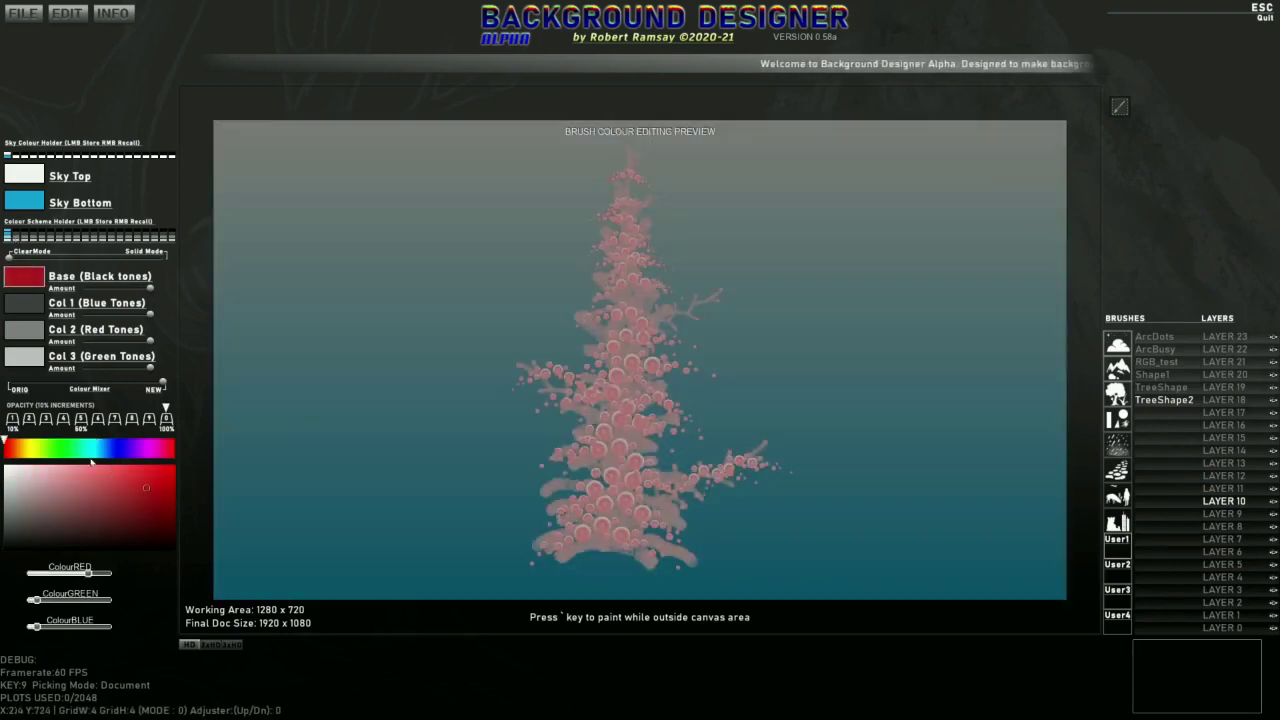
pyautogui.click(58, 448)
pyautogui.click(155, 511)
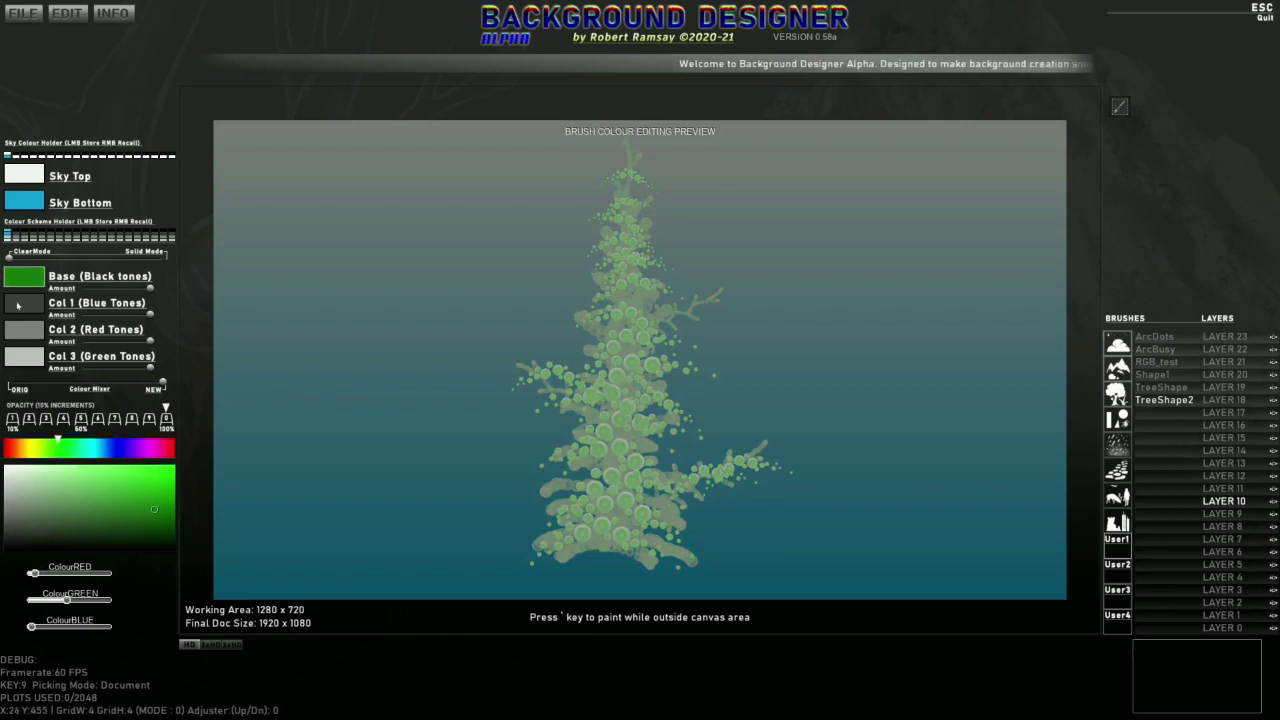
# Step: Set Col 1 (Blue Tones) to a dark green and Col 2 (Red Tones) to a slightly yellower green
pyautogui.click(19, 305)
pyautogui.click(58, 450)
pyautogui.click(150, 518)
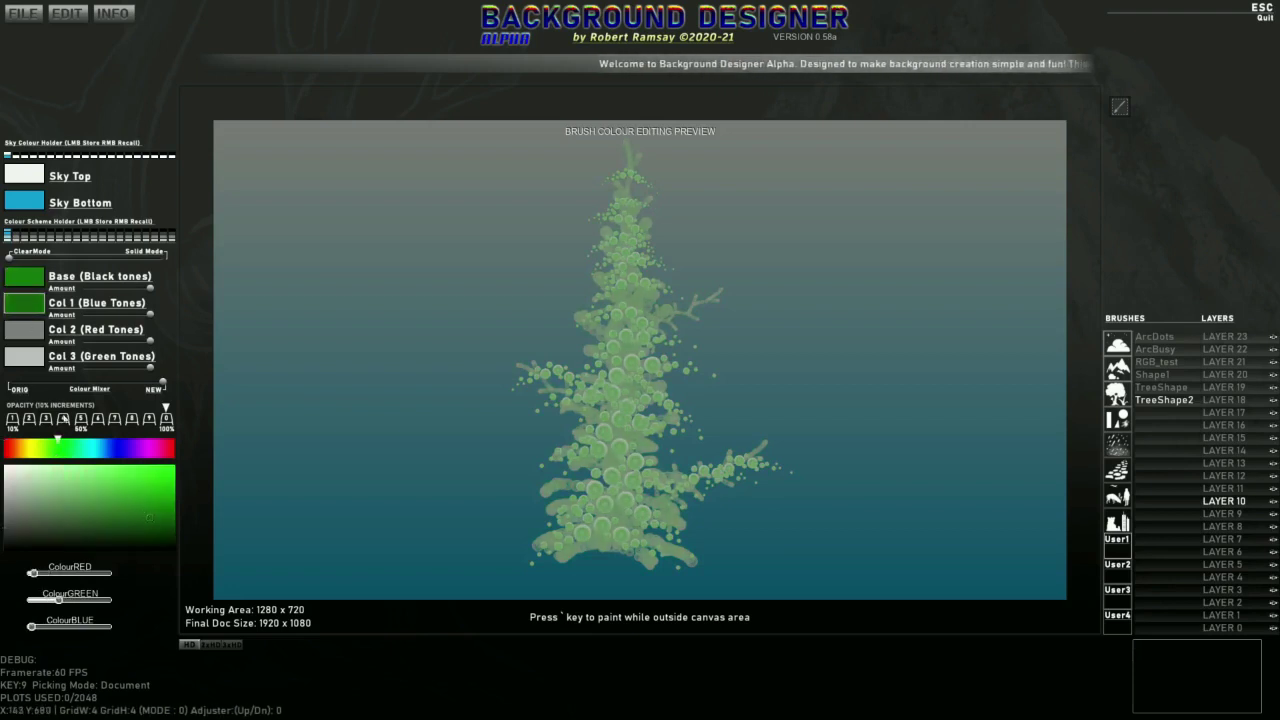
pyautogui.click(30, 331)
pyautogui.click(53, 448)
pyautogui.click(171, 504)
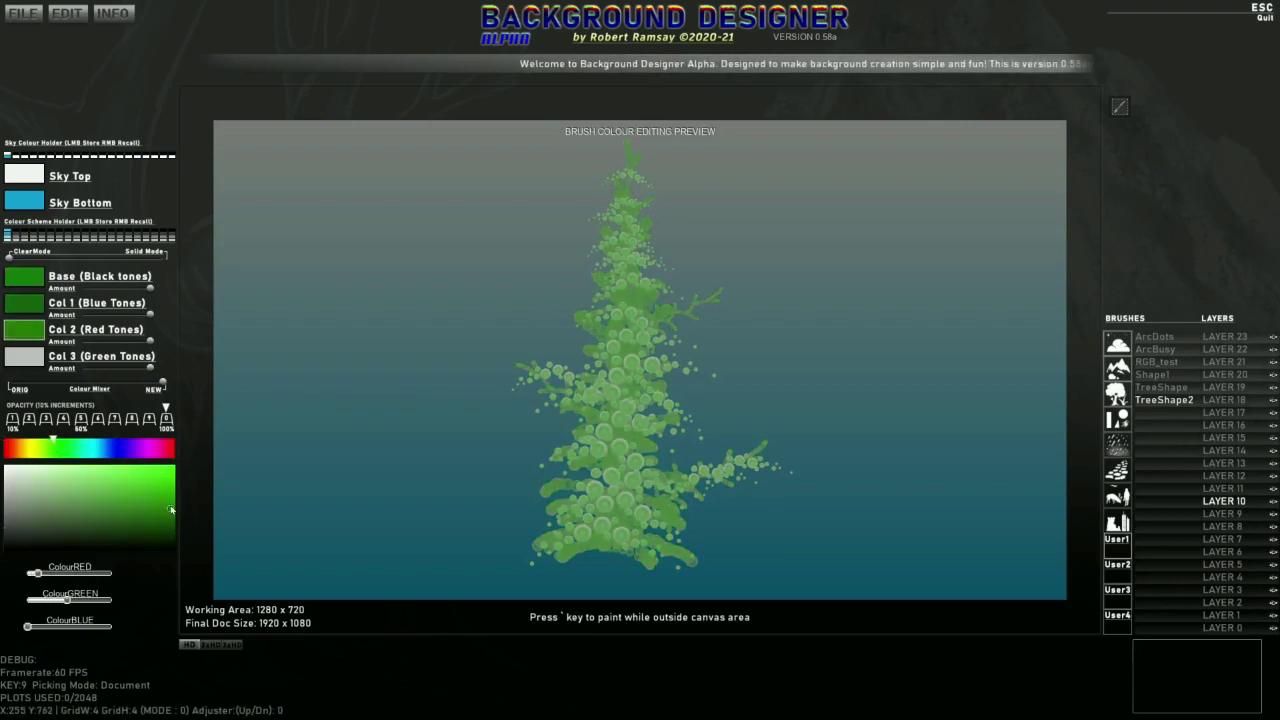
# Step: Set Col 3 (Green Tones) to a dark green and copy that colour to all the other tones
pyautogui.click(26, 359)
pyautogui.click(57, 449)
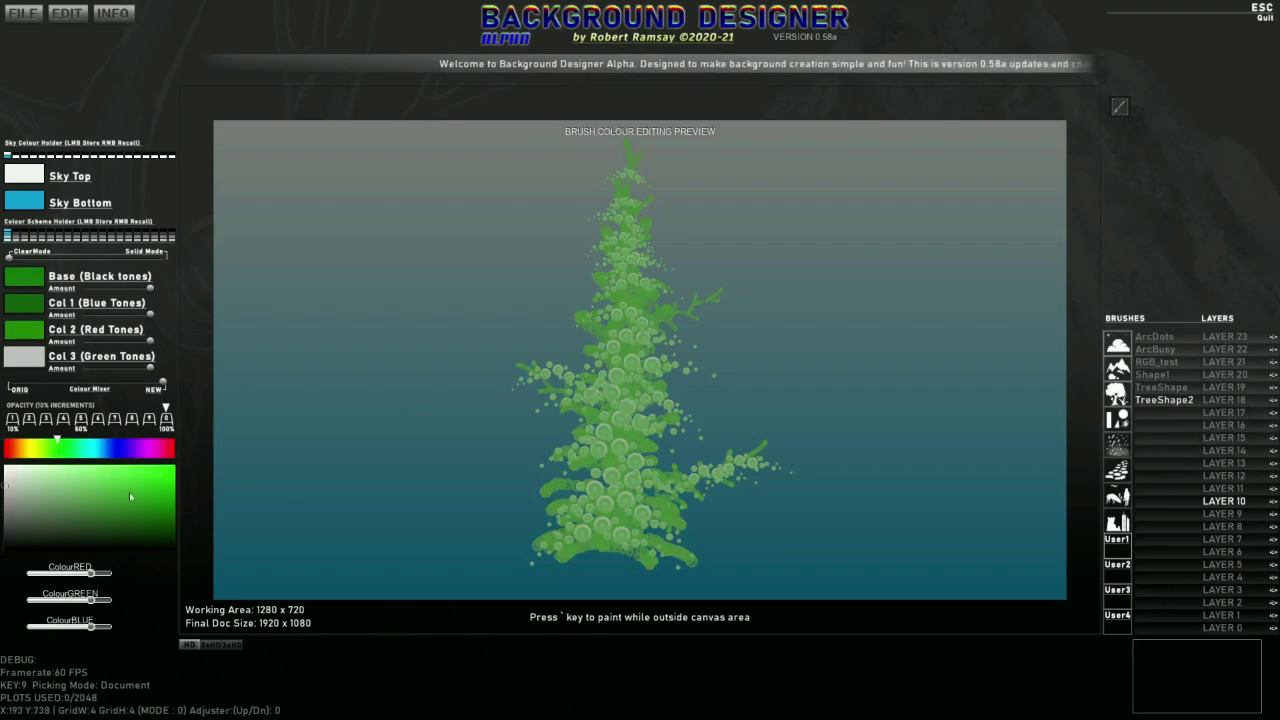
pyautogui.click(149, 531)
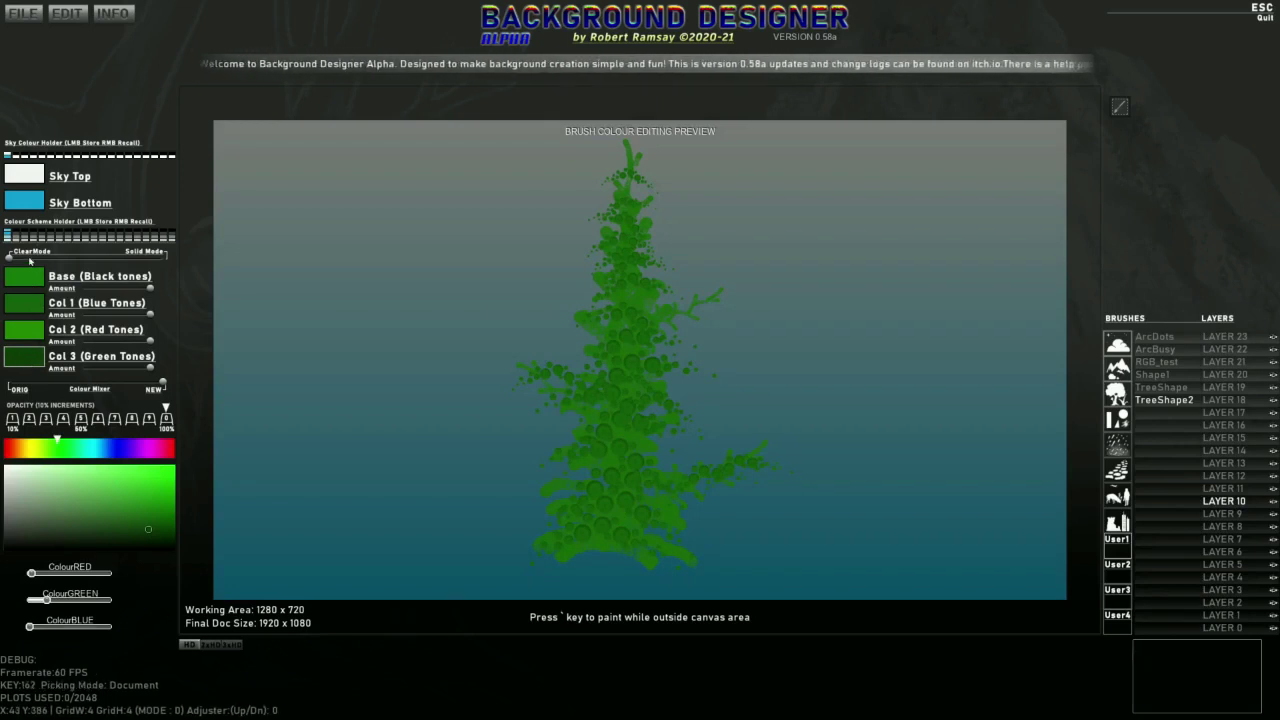
pyautogui.rightClick(27, 362)
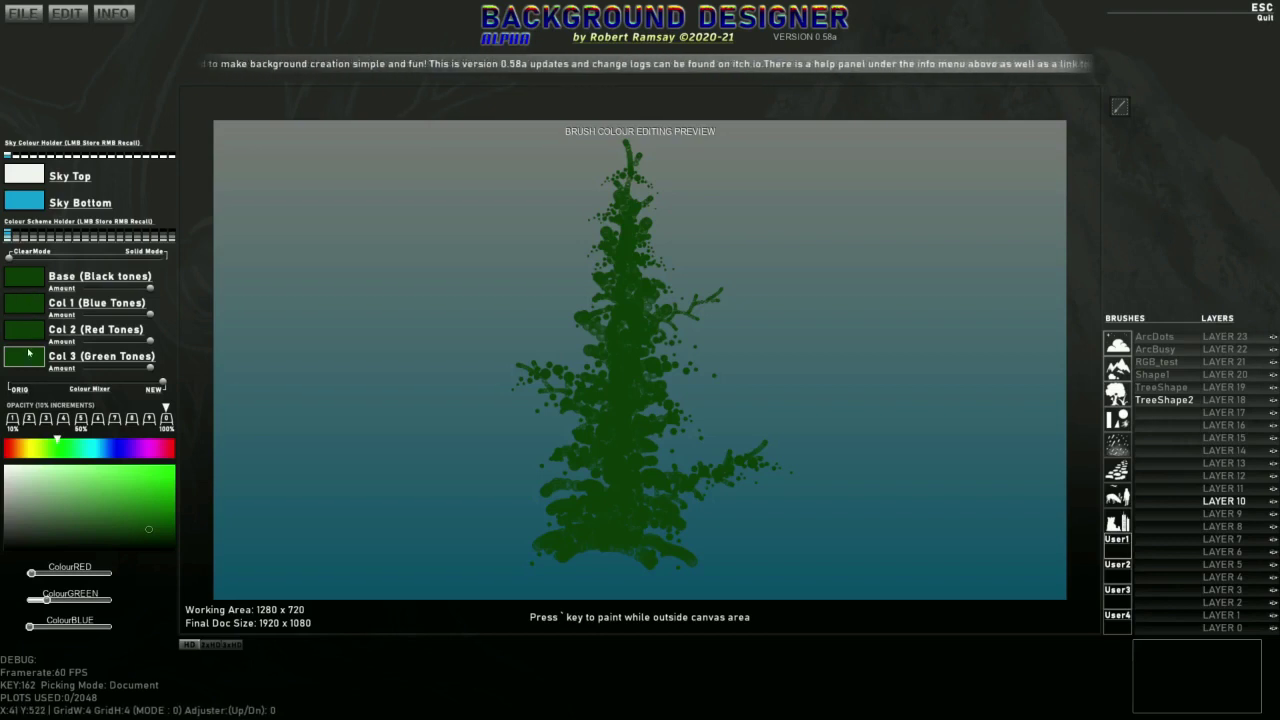
# Step: Restore the default black, blue, red and green tones and stamp a TreeShape2 tree at scale 1.37 in the canvas centre
pyautogui.press('F5')
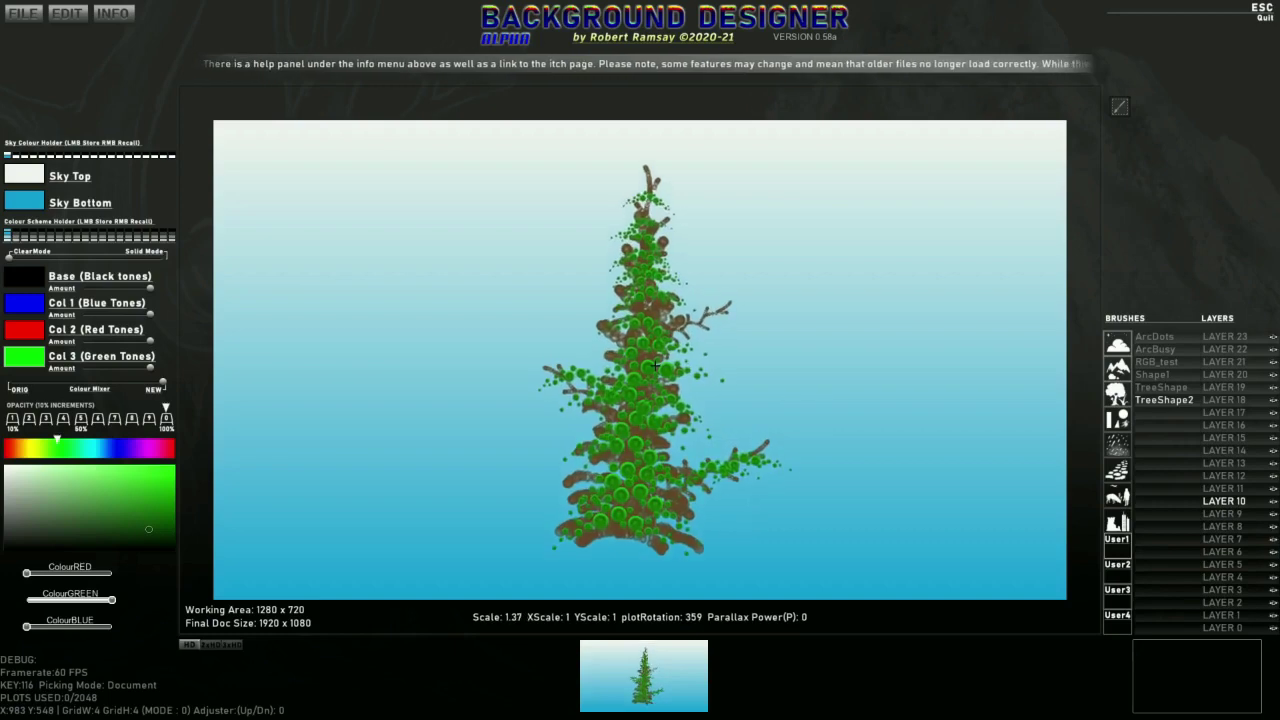
pyautogui.click(655, 367)
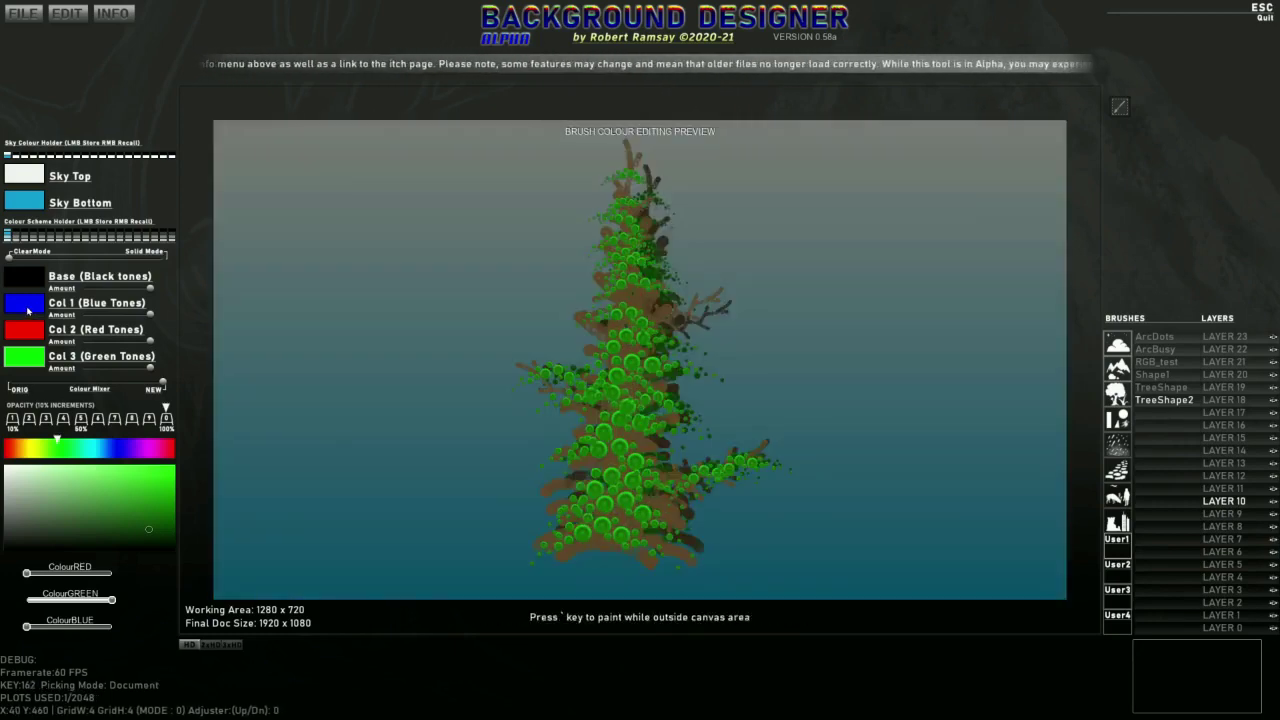
# Step: Copy the Col 1 blue to all tones and stamp small rotated TreeShape2 copies over the tree's trunk and branches at scales of about 0.32 to 0.50
pyautogui.rightClick(28, 309)
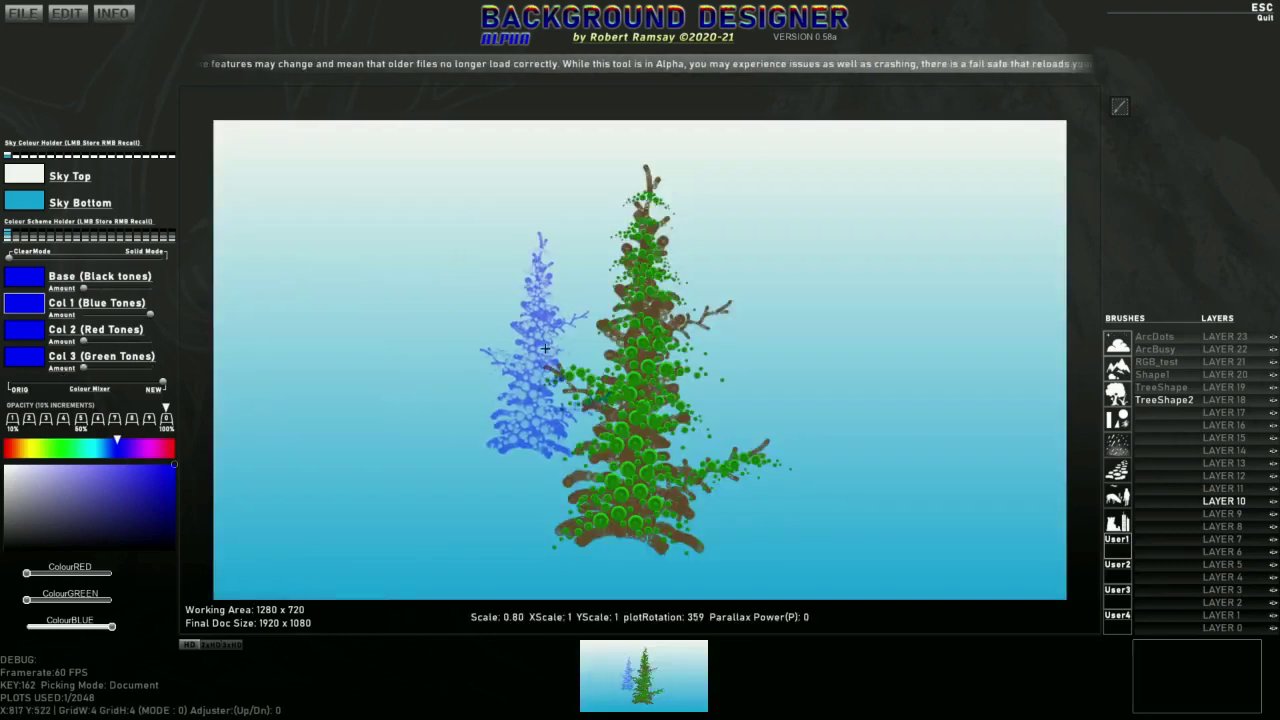
pyautogui.press('e')
pyautogui.press('q')
pyautogui.press('e')
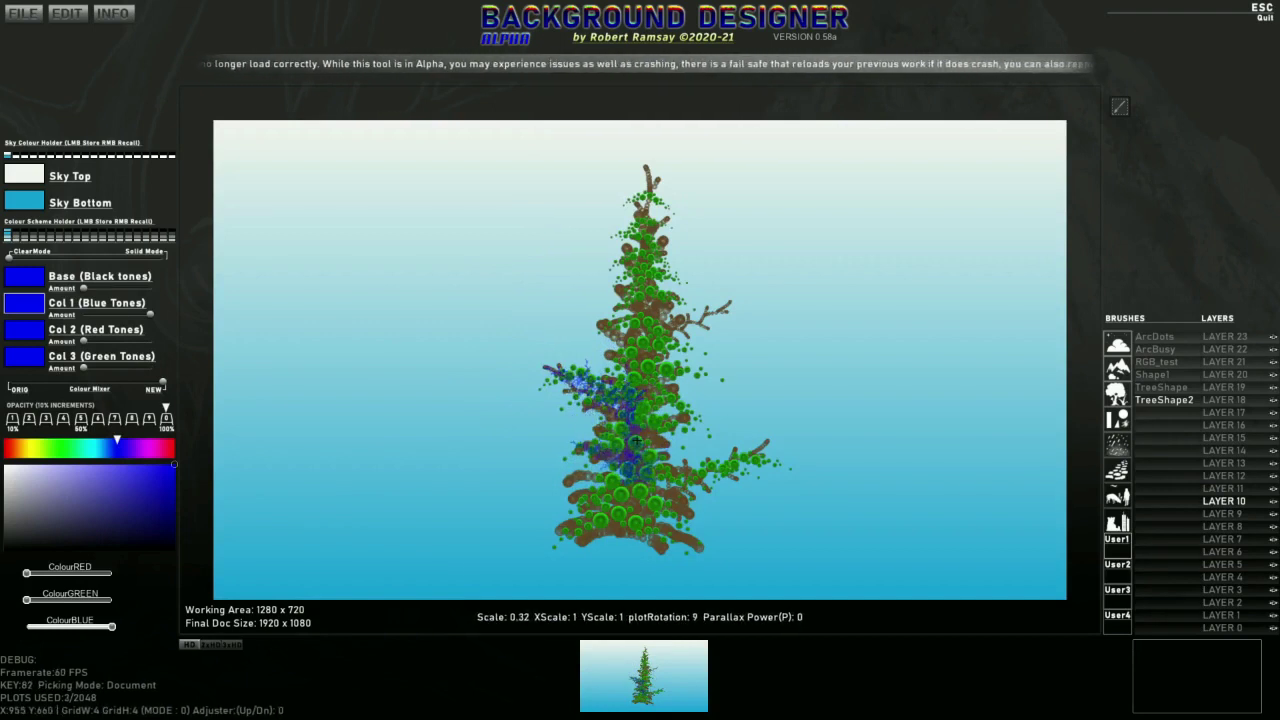
pyautogui.press('r')
pyautogui.press('w')
pyautogui.click(631, 442)
pyautogui.press('r')
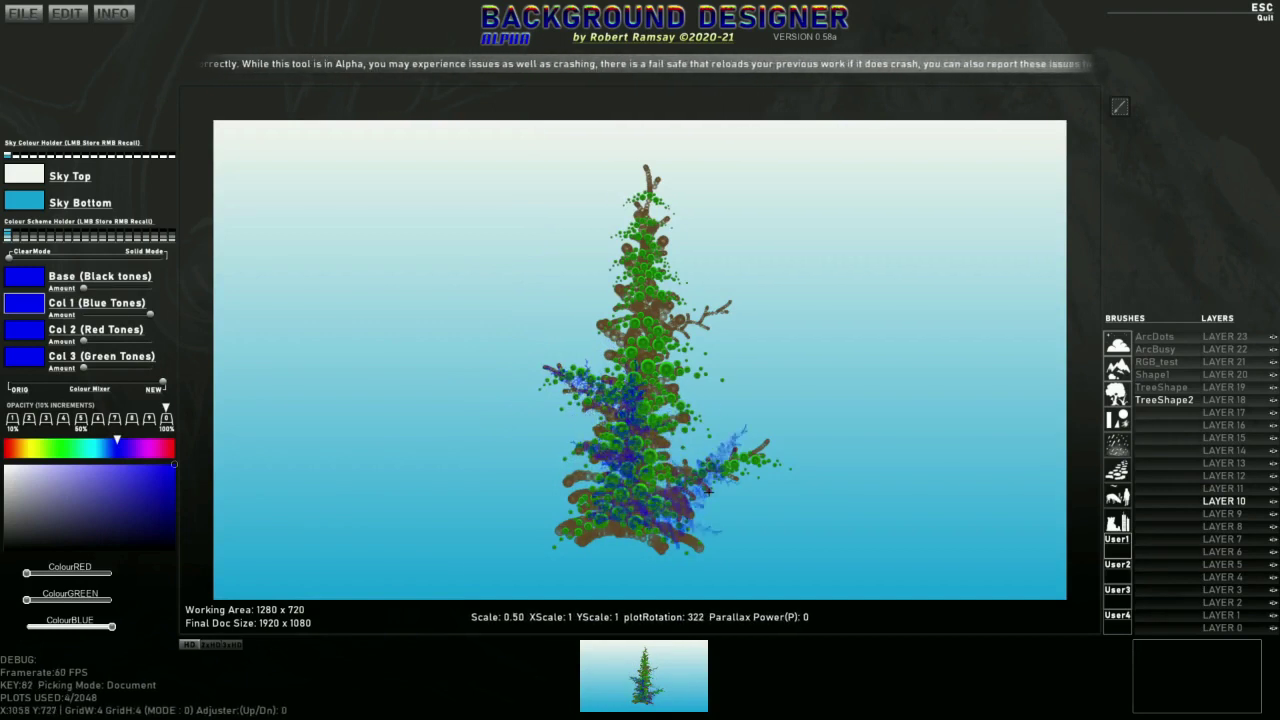
pyautogui.press('r')
pyautogui.press('e')
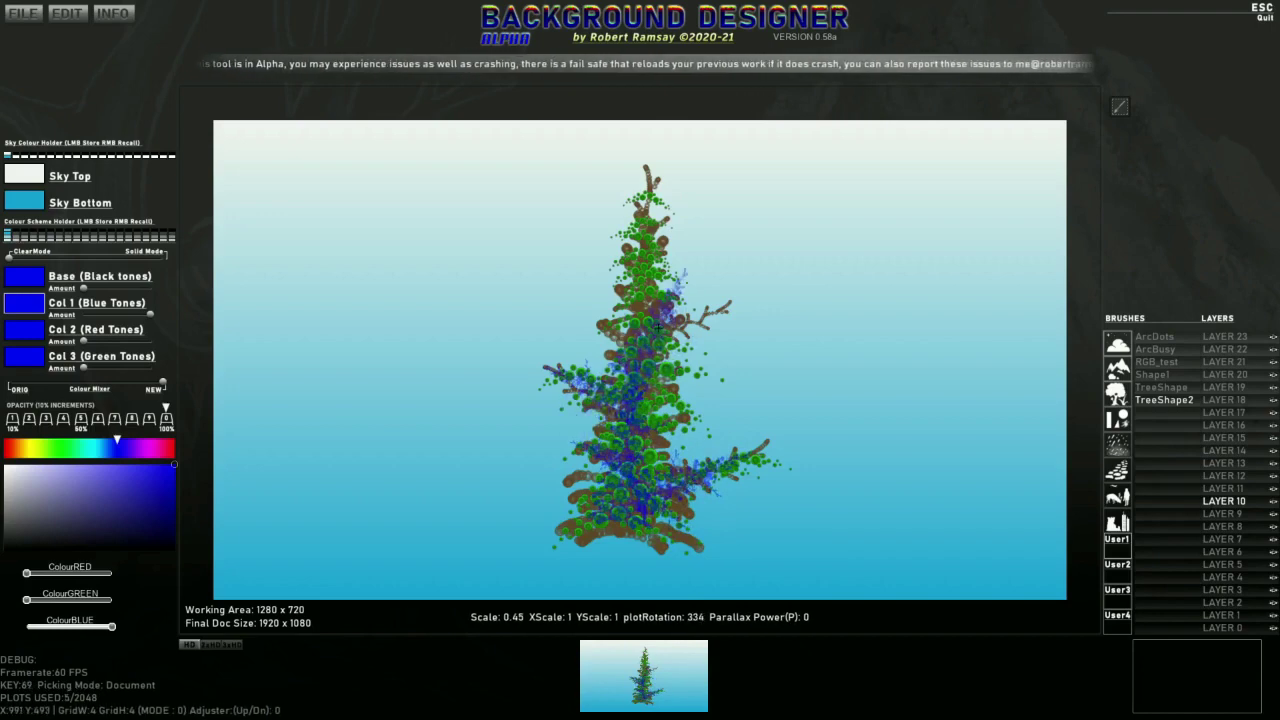
pyautogui.press('e')
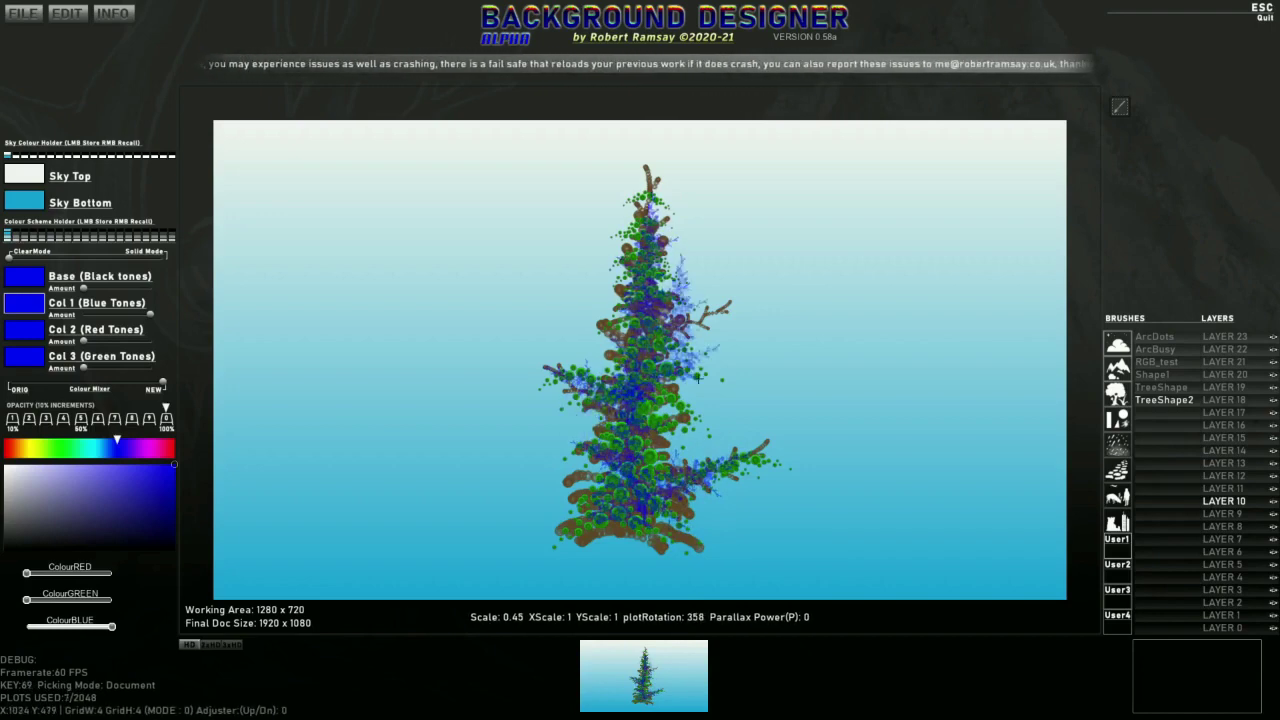
# Step: Capture the area around the decorated tree as a new brush named TreeBrush
pyautogui.click(1120, 106)
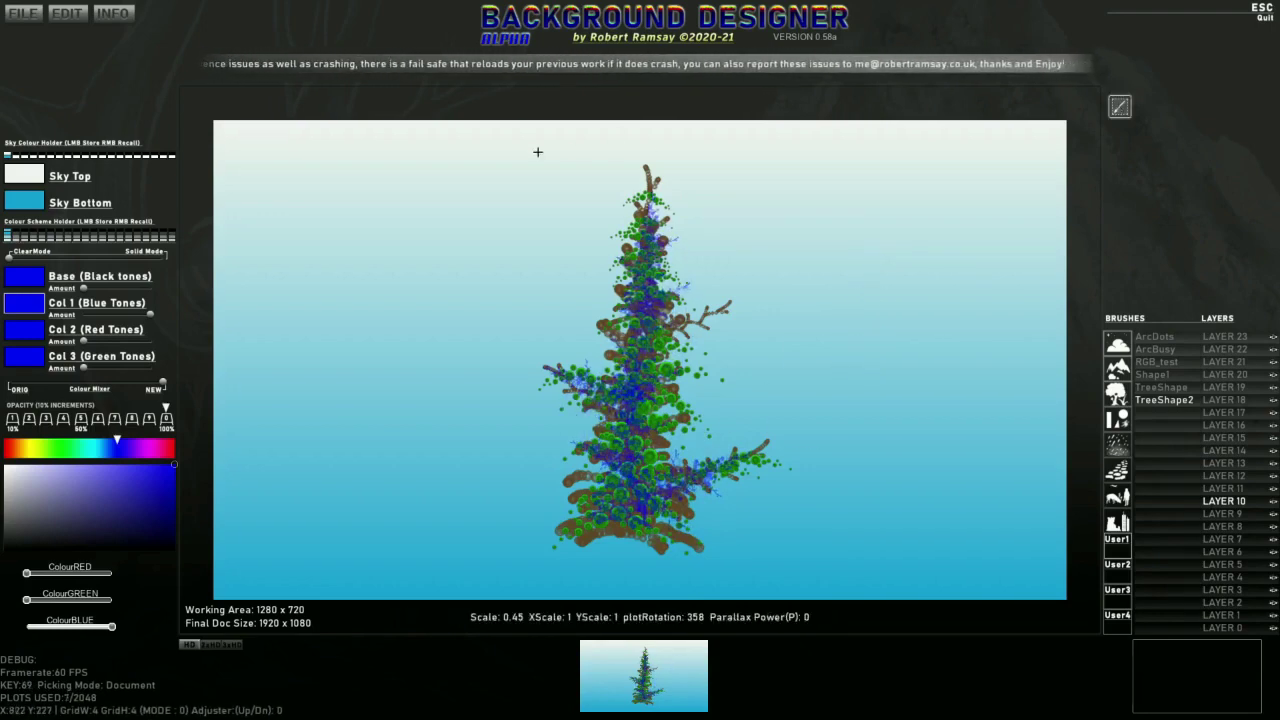
pyautogui.moveTo(605, 260)
pyautogui.mouseDown()
pyautogui.moveTo(811, 638)
pyautogui.moveTo(807, 578)
pyautogui.mouseUp()
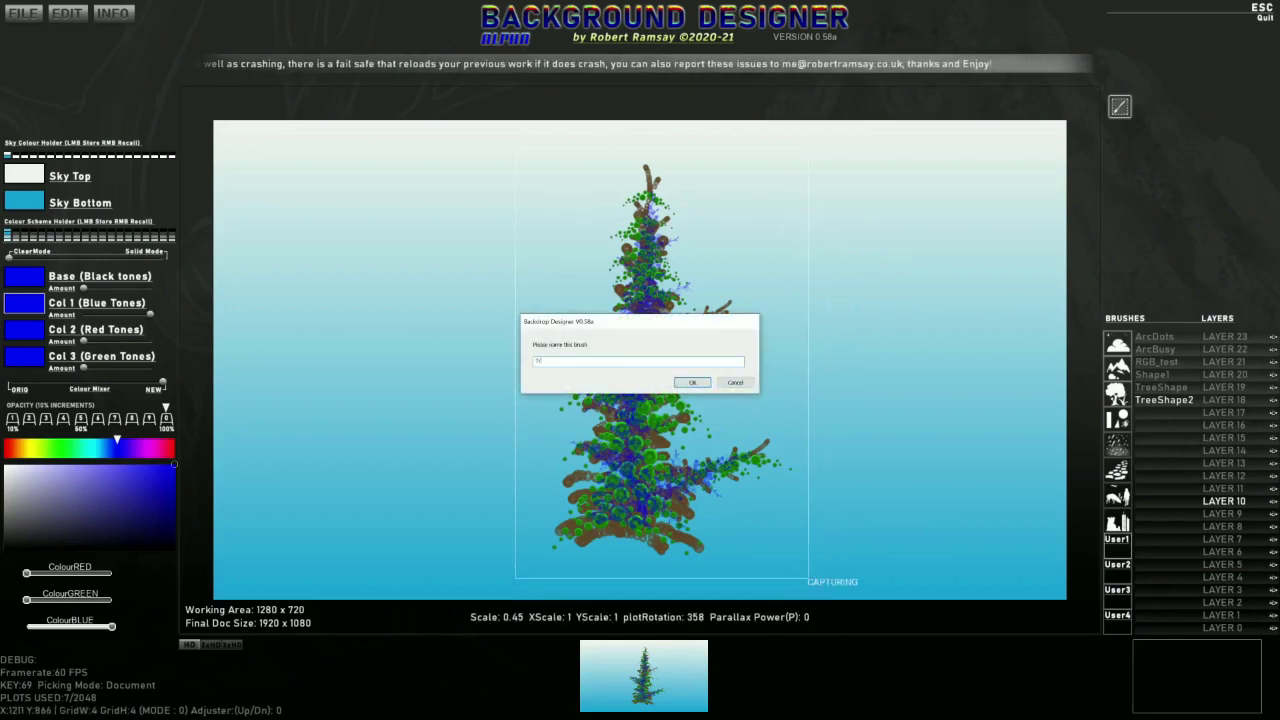
pyautogui.press('Return')
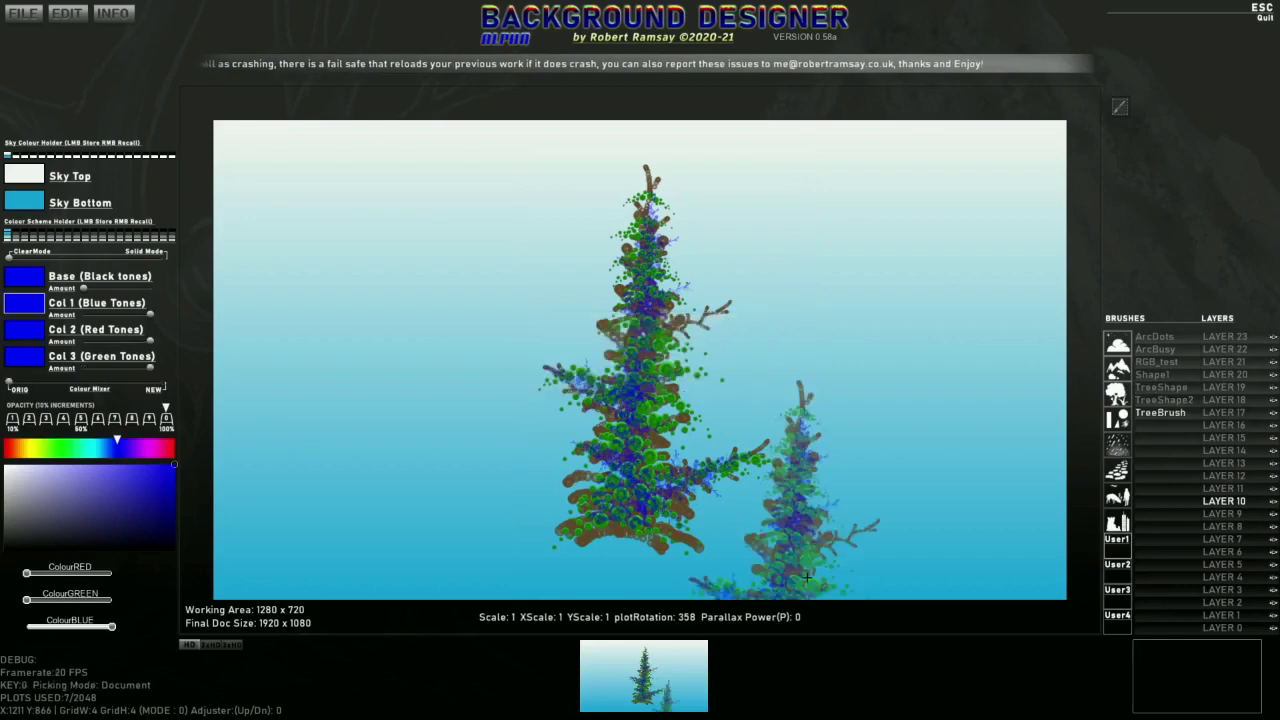
# Step: Clear the canvas and restore the default tone colours for TreeBrush, with the Colour Mixer fully at NEW
pyautogui.press('BackSpace')
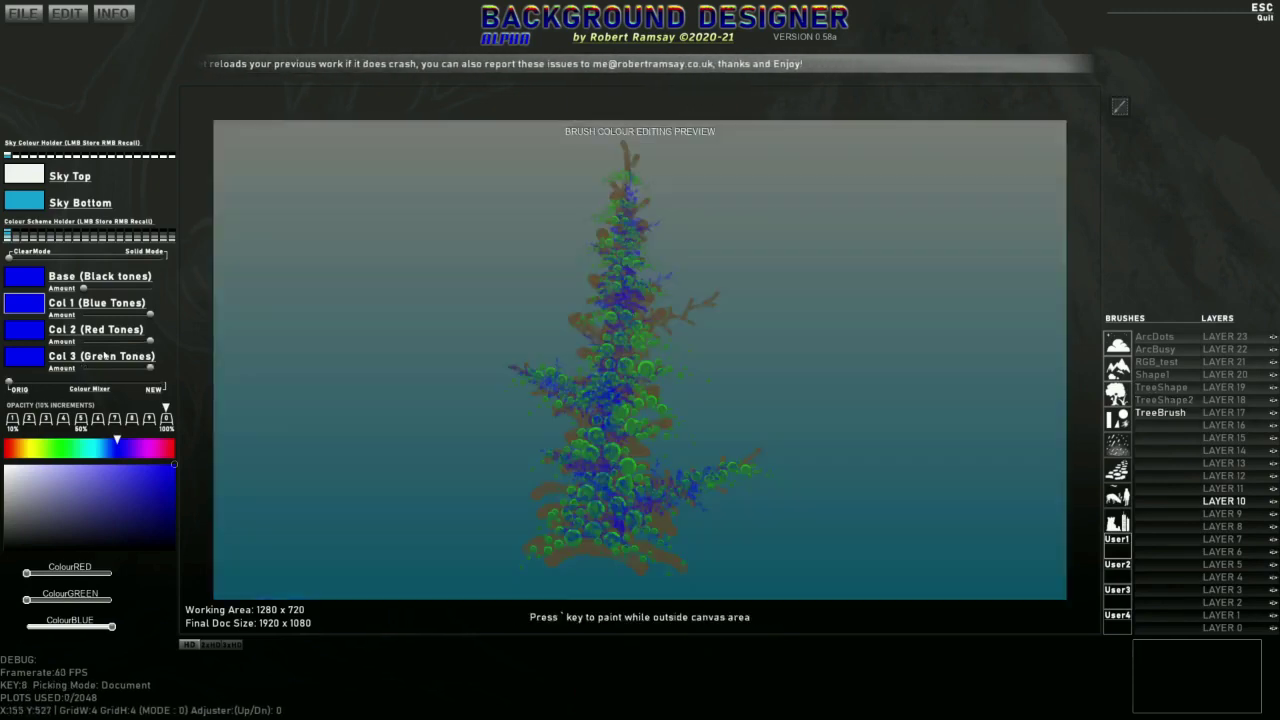
pyautogui.click(104, 356)
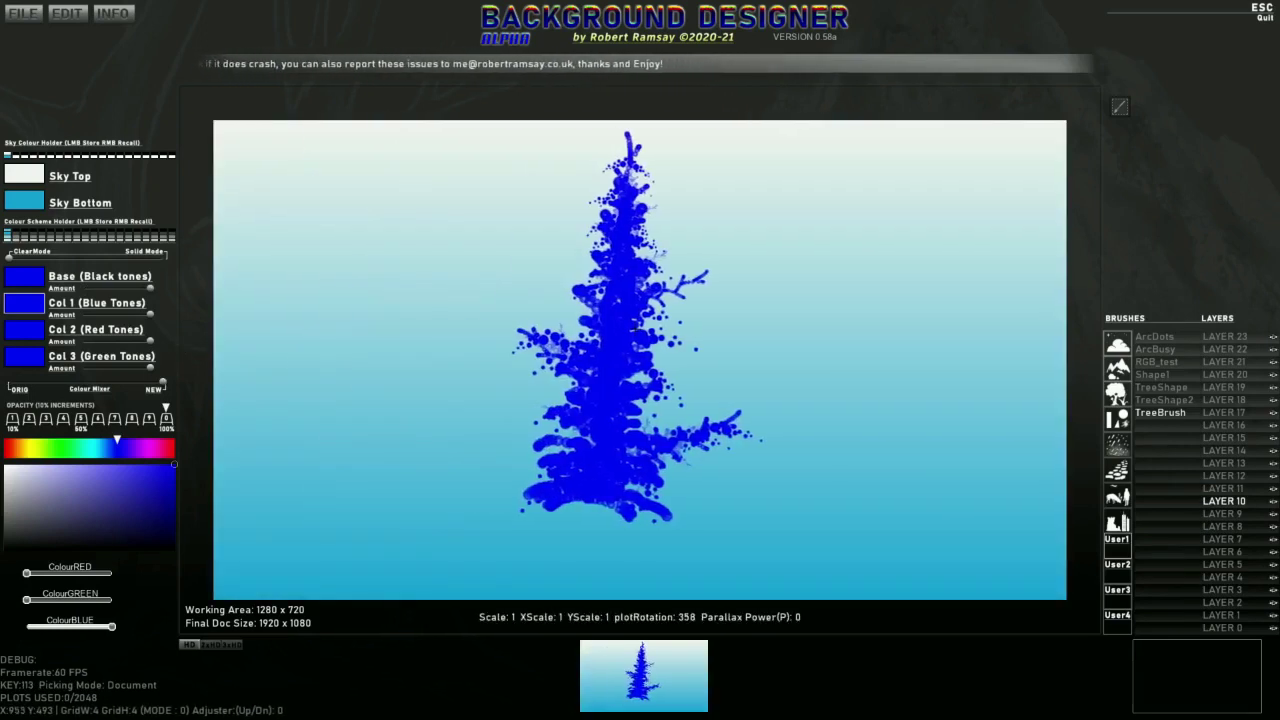
pyautogui.press('F5')
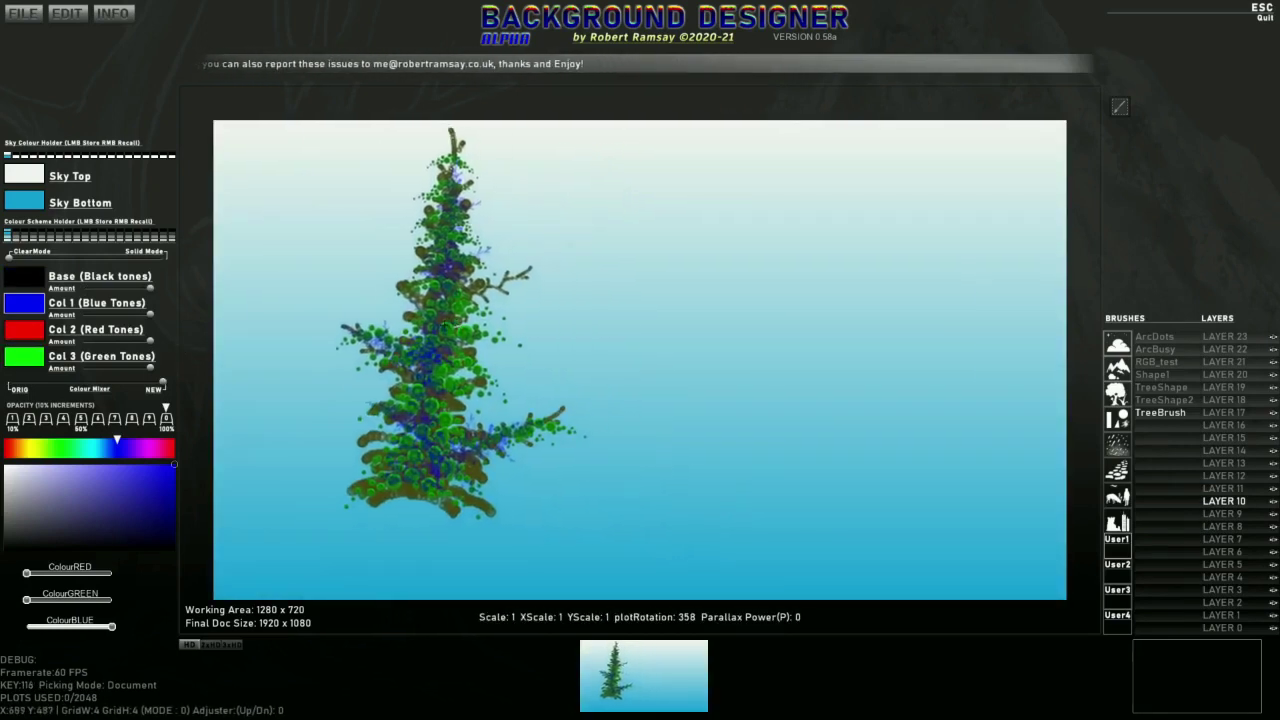
# Step: Generate TreeBrush tones picked from the sky colours and reduce the brush scale to 0.77
pyautogui.moveTo(121, 385)
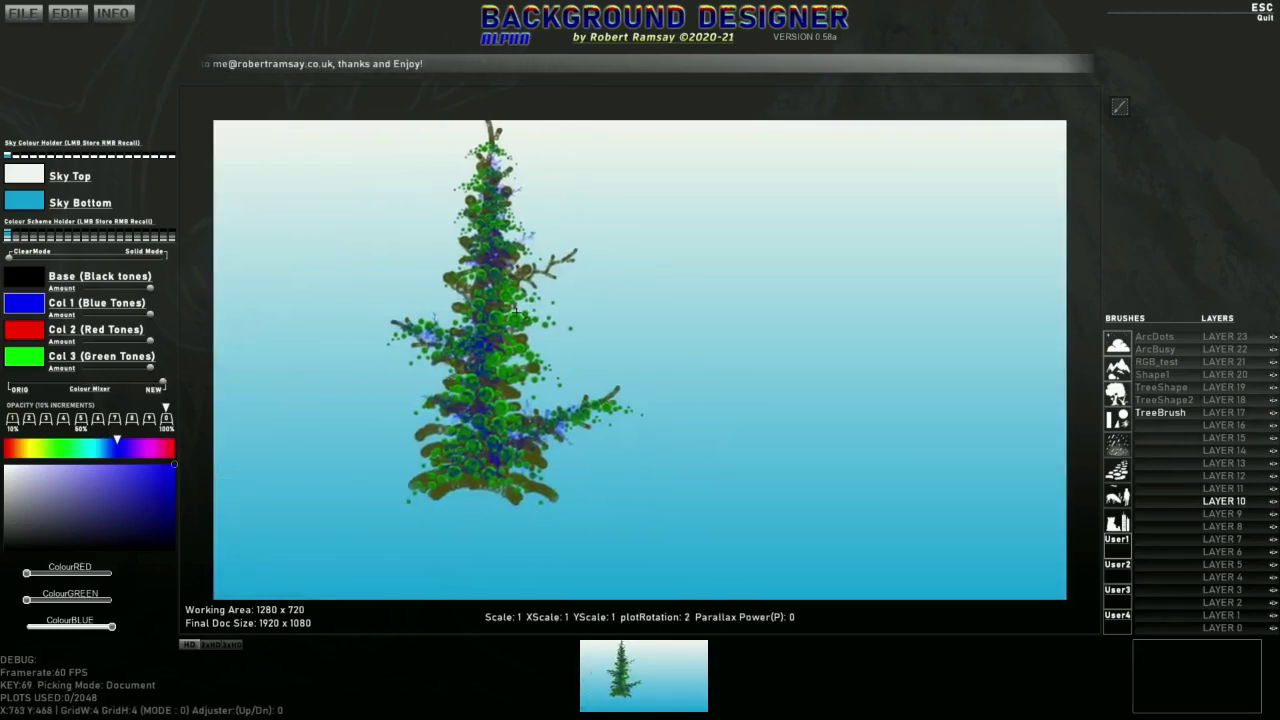
pyautogui.press('Tab')
pyautogui.press('Tab')
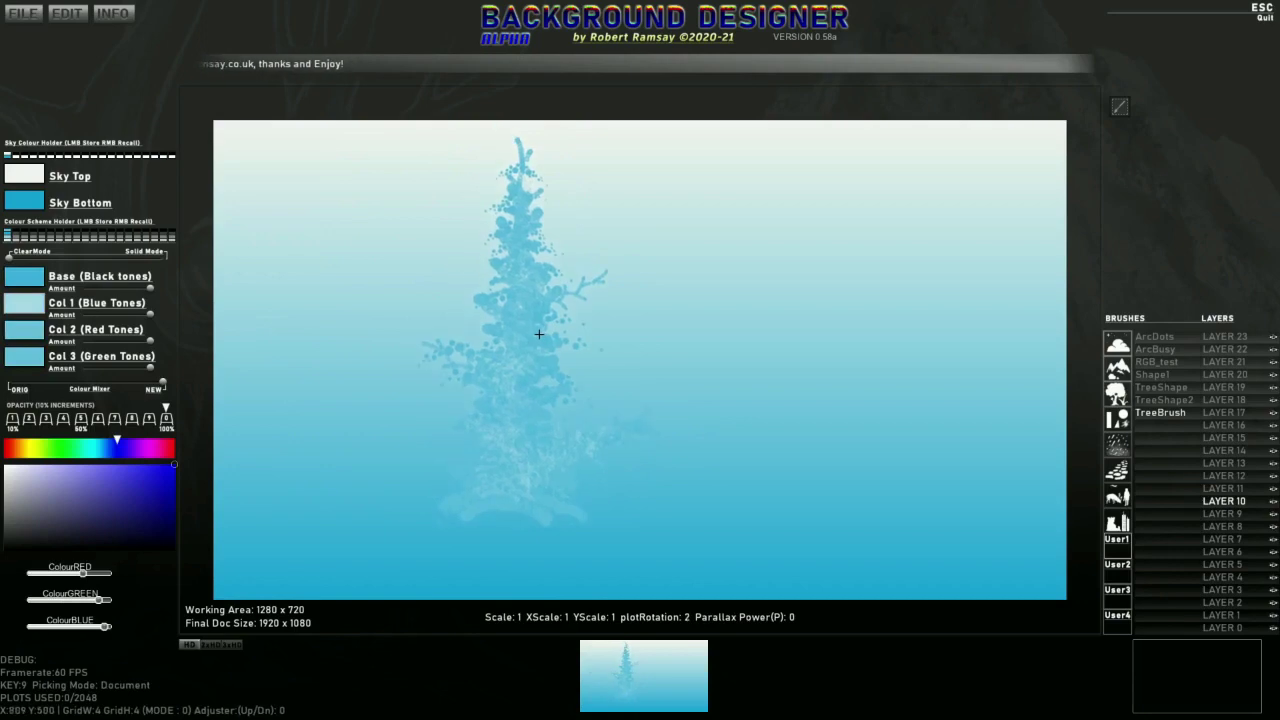
pyautogui.scroll(-5, 397, 446)
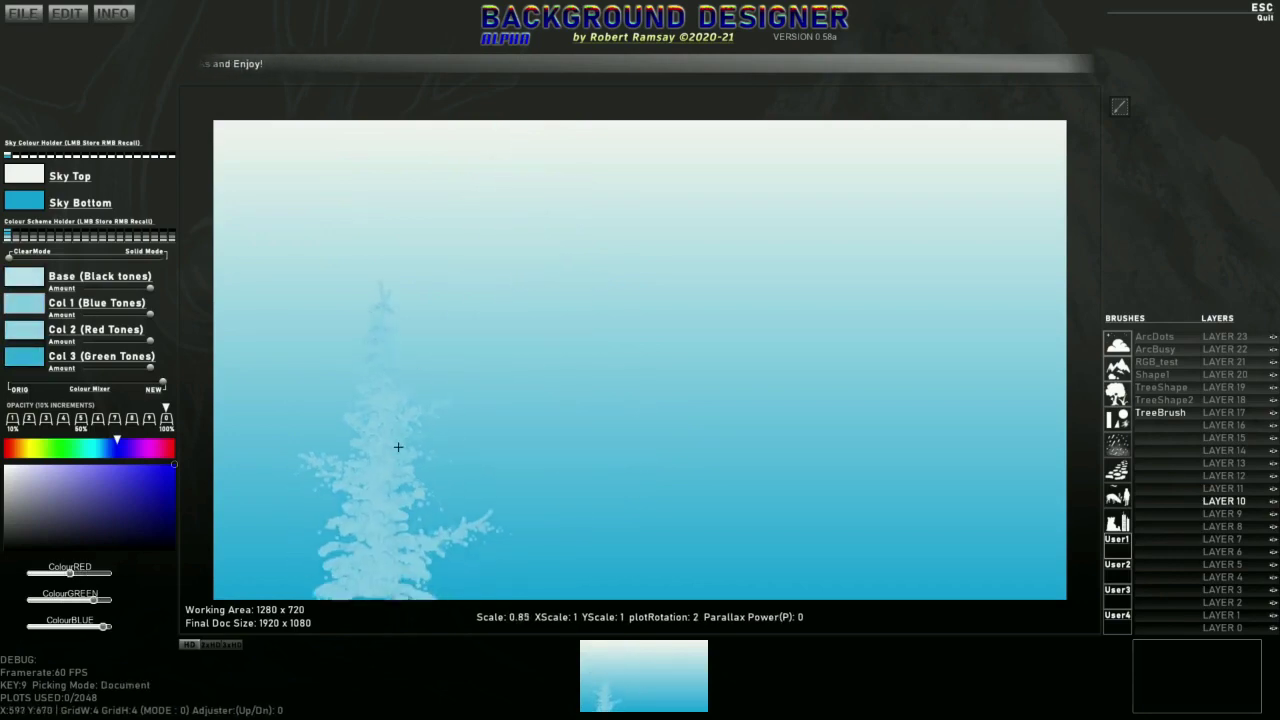
# Step: Stamp overlapping pale blue trees across the full canvas width at scale 0.77, placing a few higher for an uneven skyline
pyautogui.click(285, 464)
pyautogui.click(379, 392)
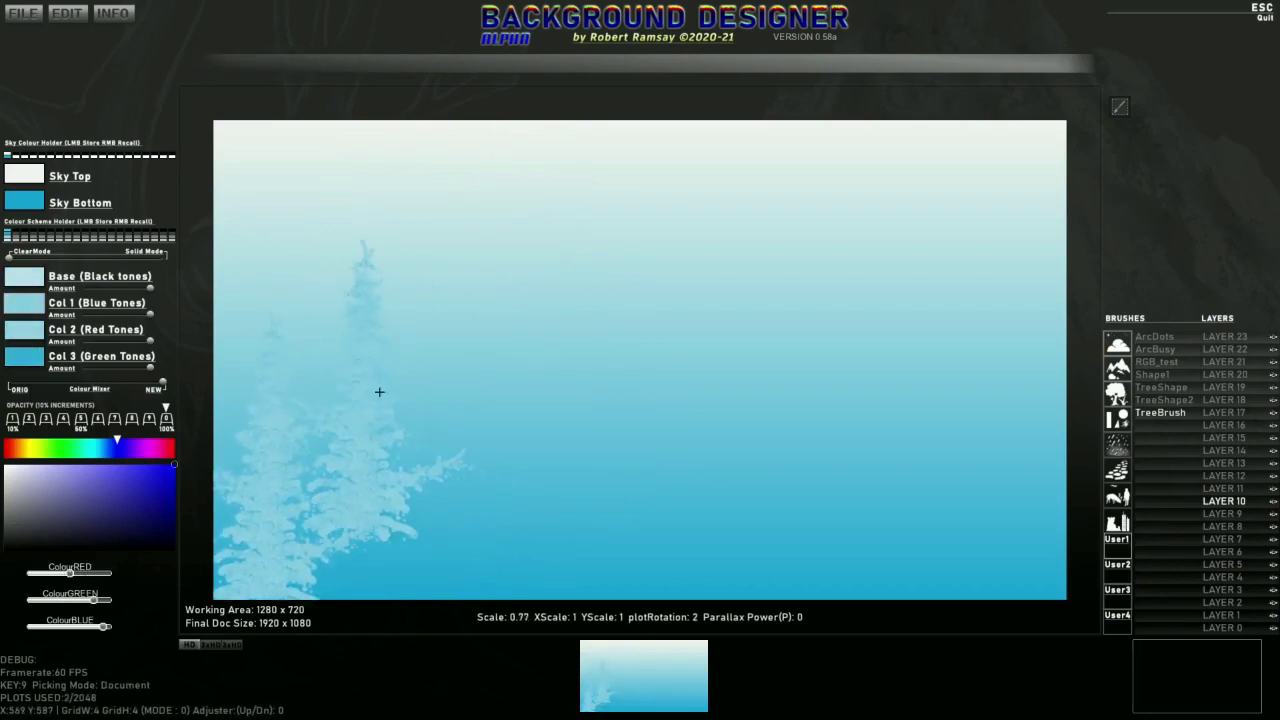
pyautogui.click(354, 491)
pyautogui.click(457, 497)
pyautogui.click(451, 392)
pyautogui.click(496, 313)
pyautogui.click(486, 475)
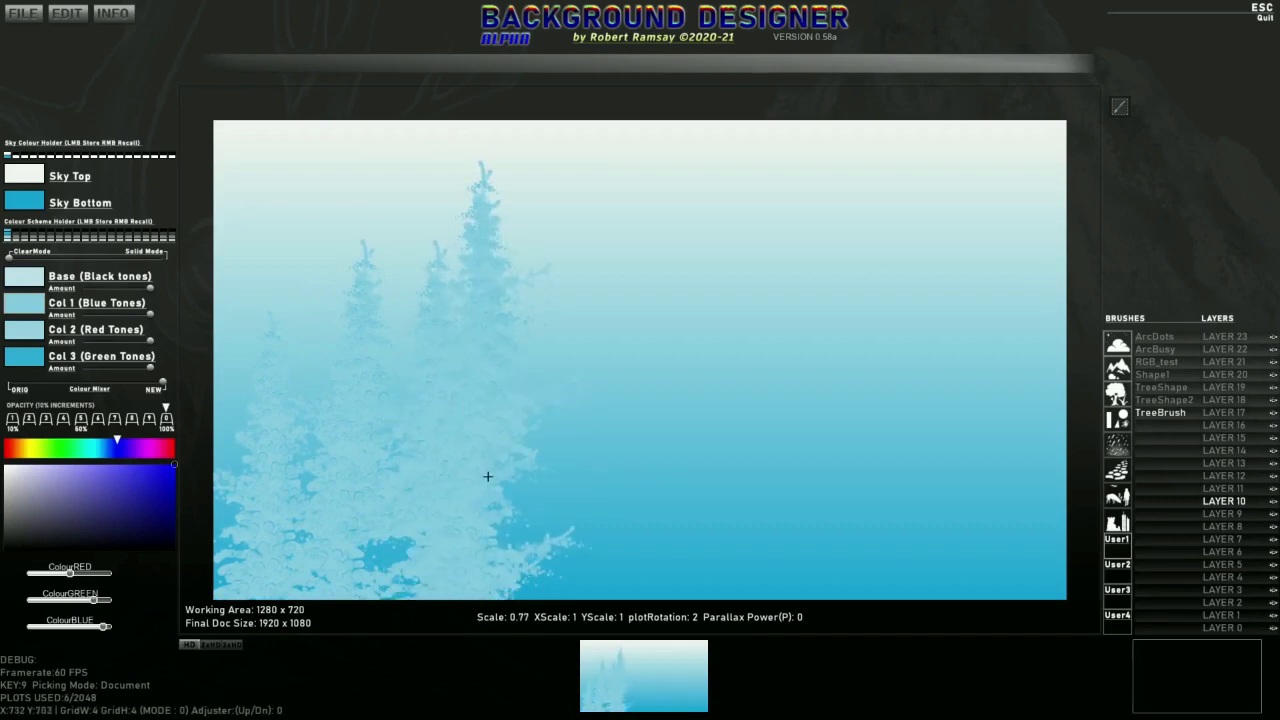
pyautogui.click(550, 465)
pyautogui.click(594, 380)
pyautogui.click(608, 478)
pyautogui.click(624, 508)
pyautogui.click(666, 462)
pyautogui.click(690, 403)
pyautogui.click(704, 510)
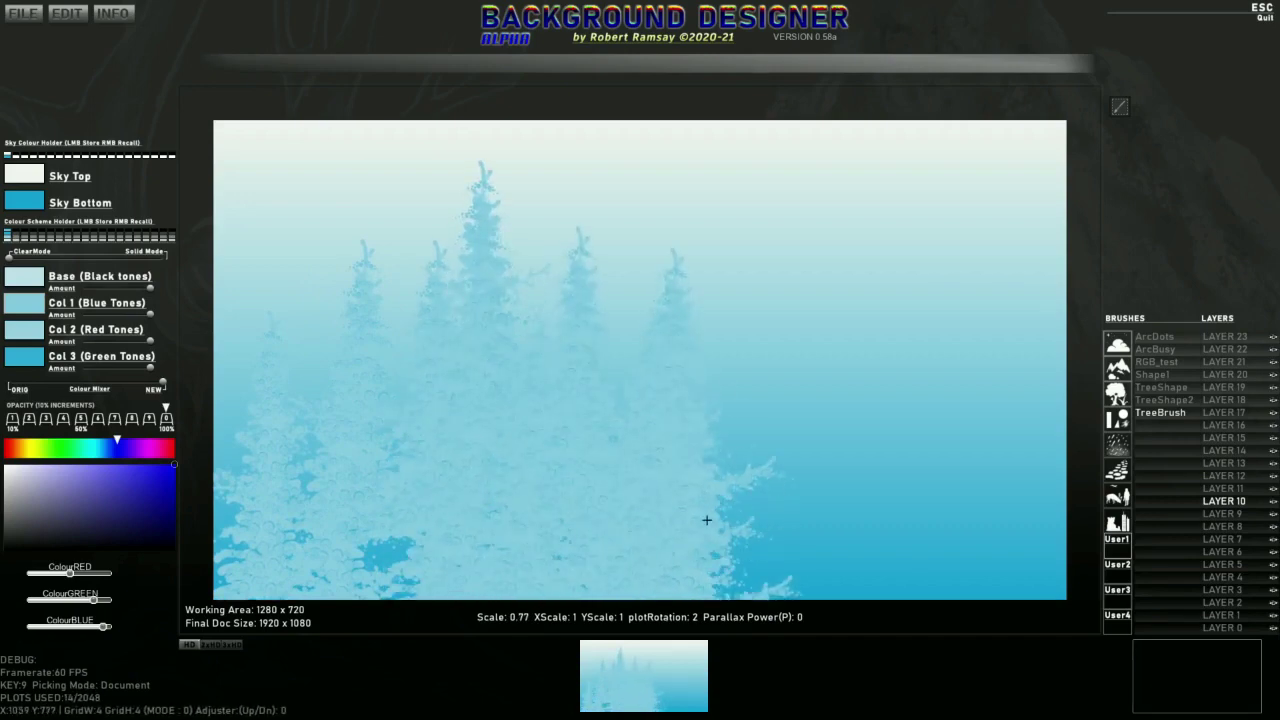
pyautogui.click(758, 520)
pyautogui.click(787, 468)
pyautogui.click(828, 490)
pyautogui.click(858, 542)
pyautogui.click(927, 361)
pyautogui.click(960, 522)
pyautogui.click(986, 548)
pyautogui.click(1020, 566)
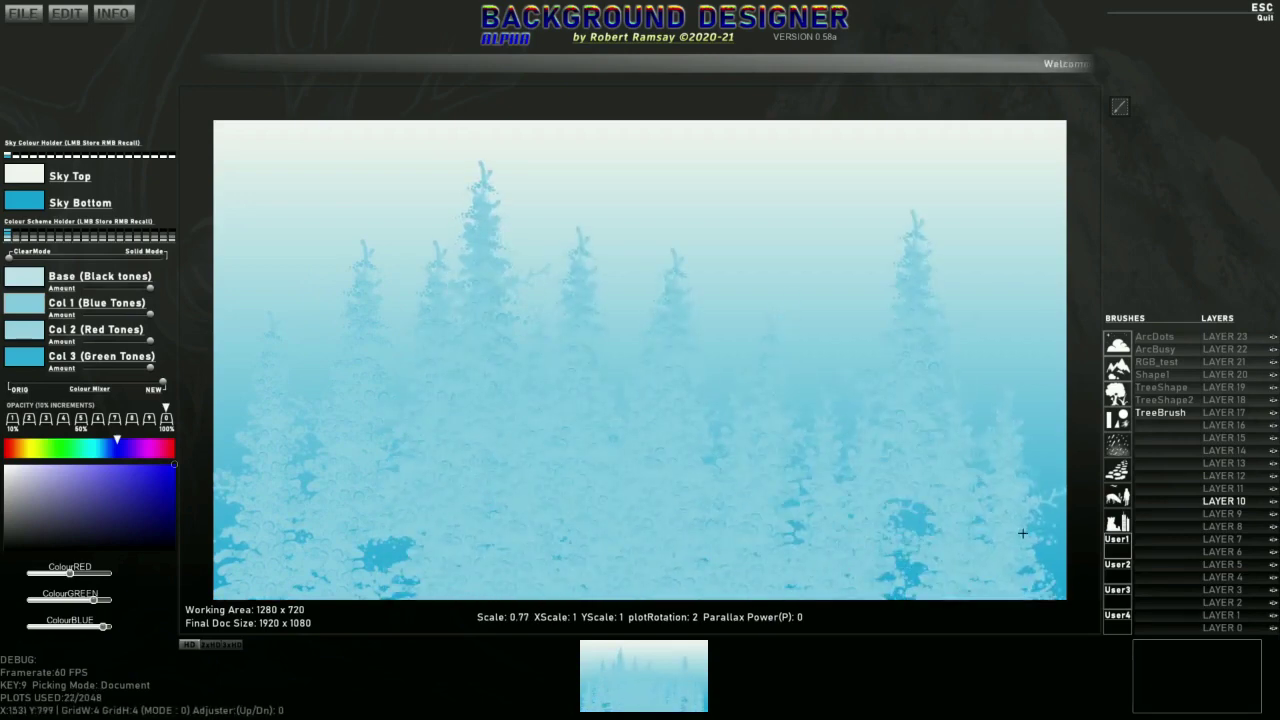
pyautogui.click(1045, 562)
pyautogui.click(1054, 443)
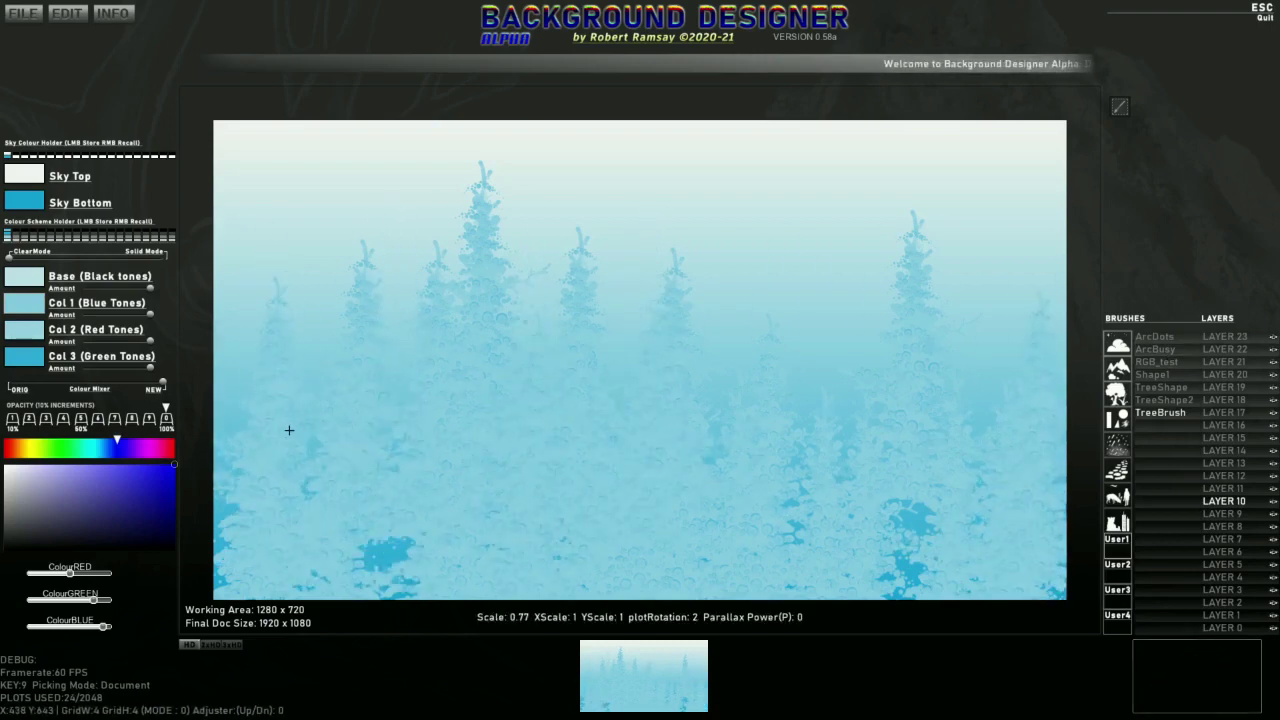
# Step: Turn on horizontal wrapping of the canvas and generate a random set of TreeBrush tones in brown, purple and light blue
pyautogui.press('w')
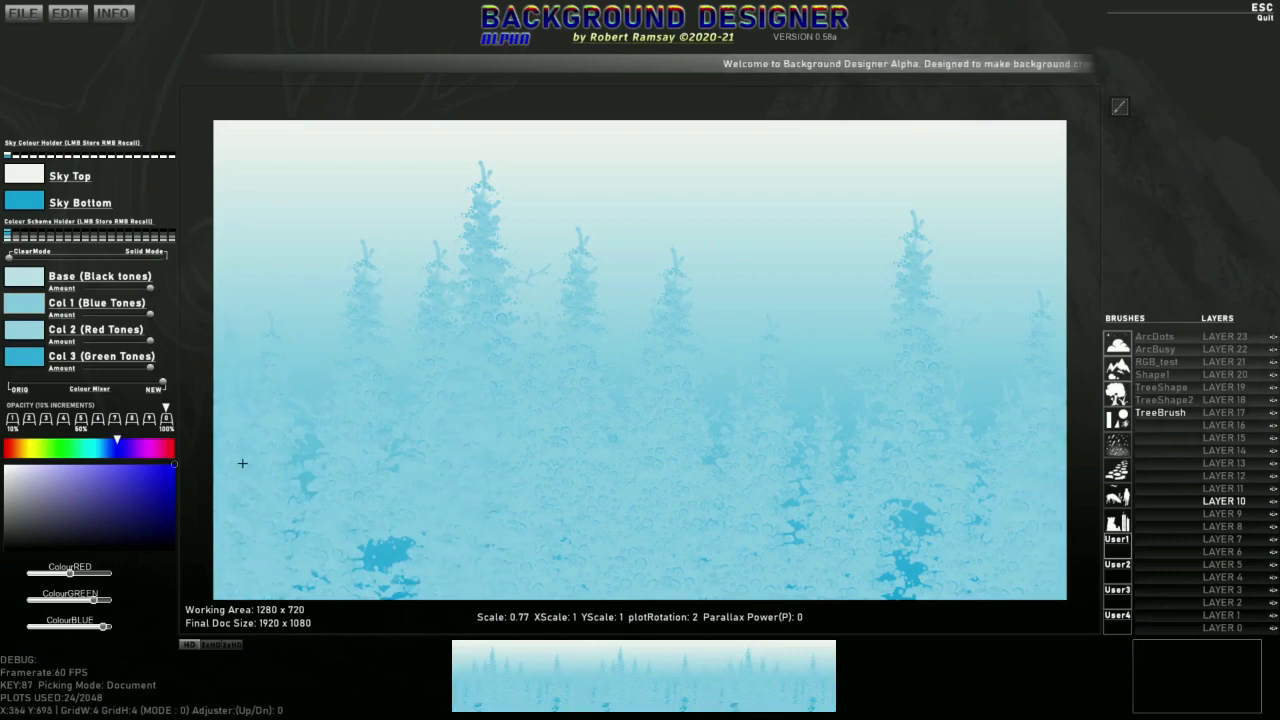
pyautogui.press('Tab')
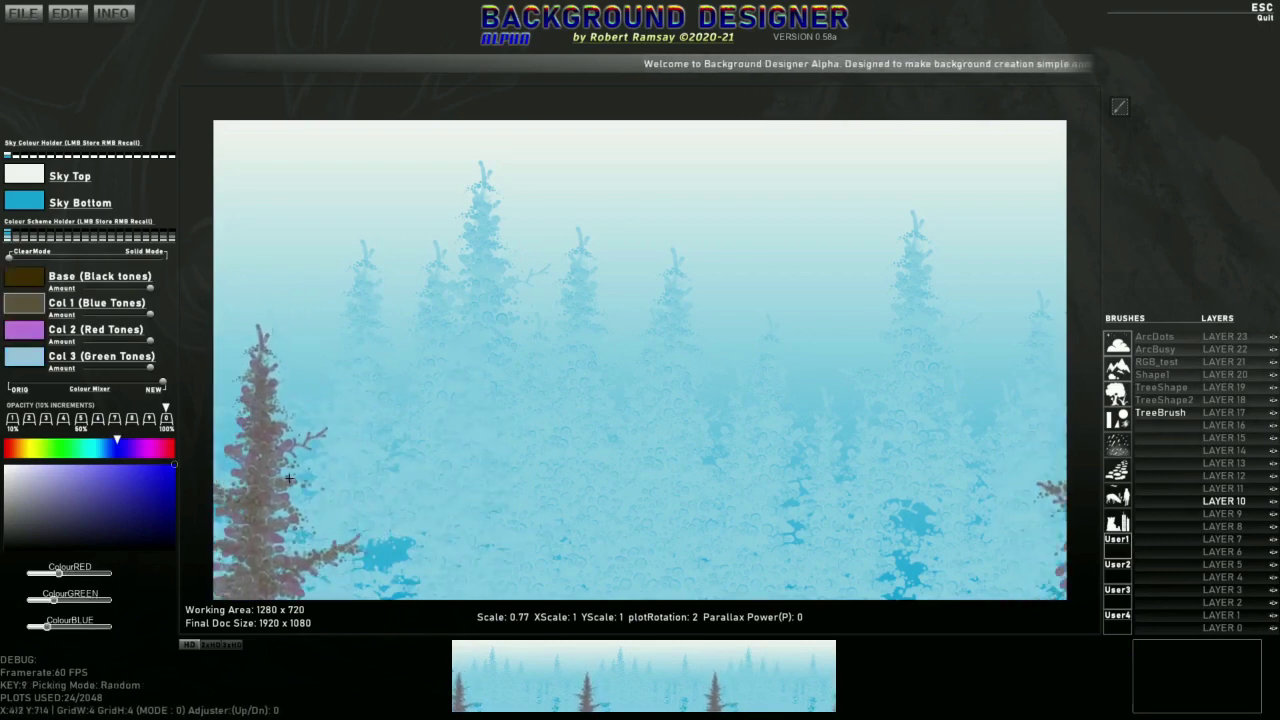
# Step: Stamp three purple-brown foreground trees at scale 0.77 in the canvas's lower-left corner, the first overlapping the left edge
pyautogui.click(221, 473)
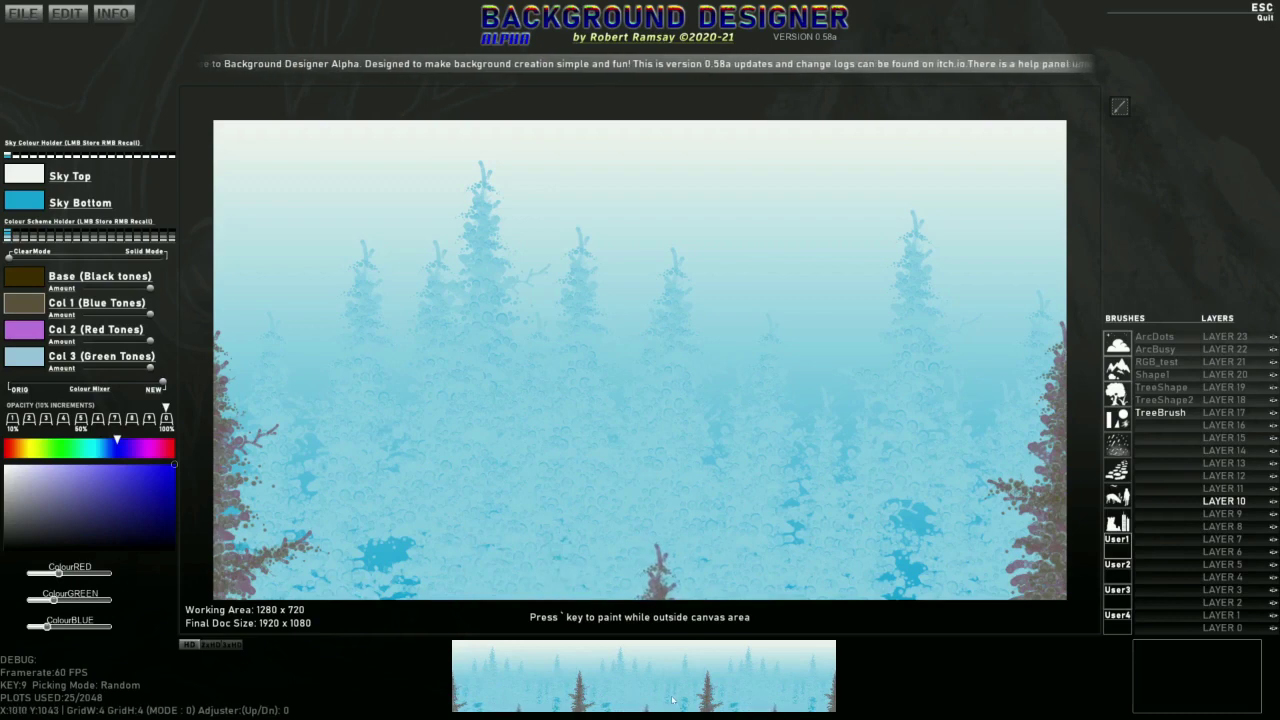
pyautogui.click(301, 500)
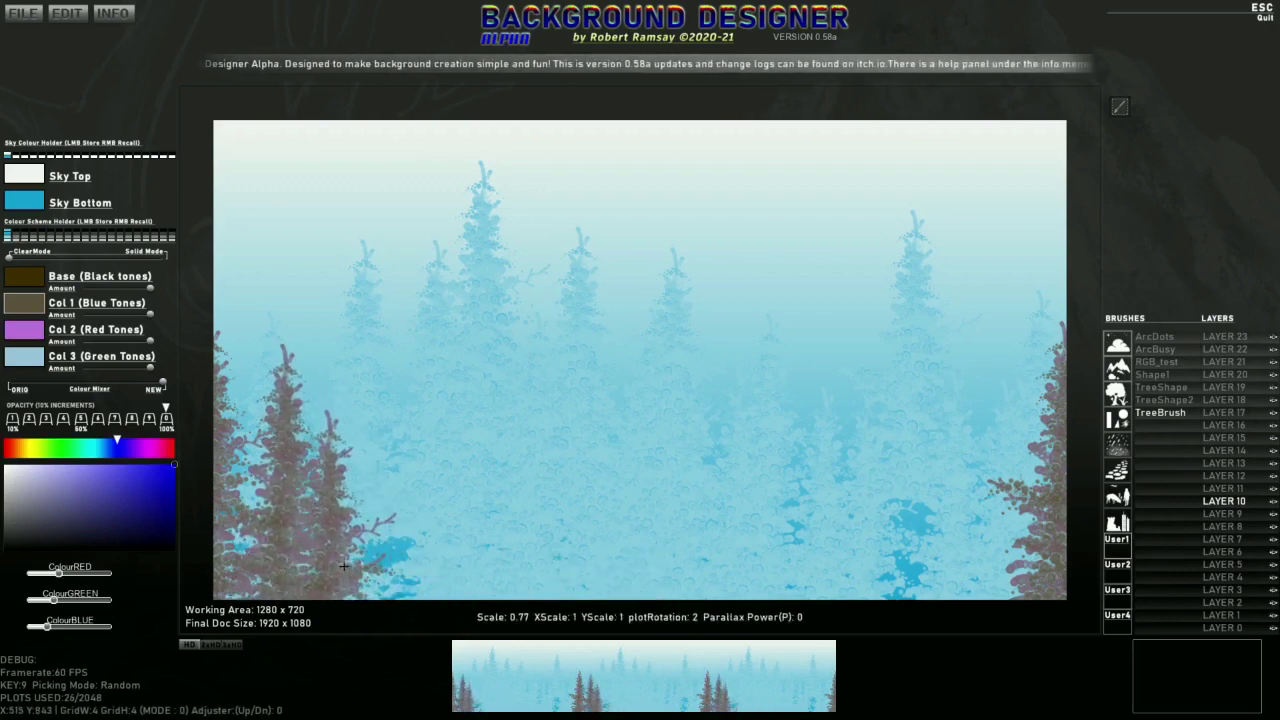
pyautogui.click(343, 571)
# Step: Mirror the tree brush horizontally, rotate it to 356 and stamp two overlapping trees beside the foreground group at scales 0.65 and 0.77
pyautogui.press('x')
pyautogui.press('r')
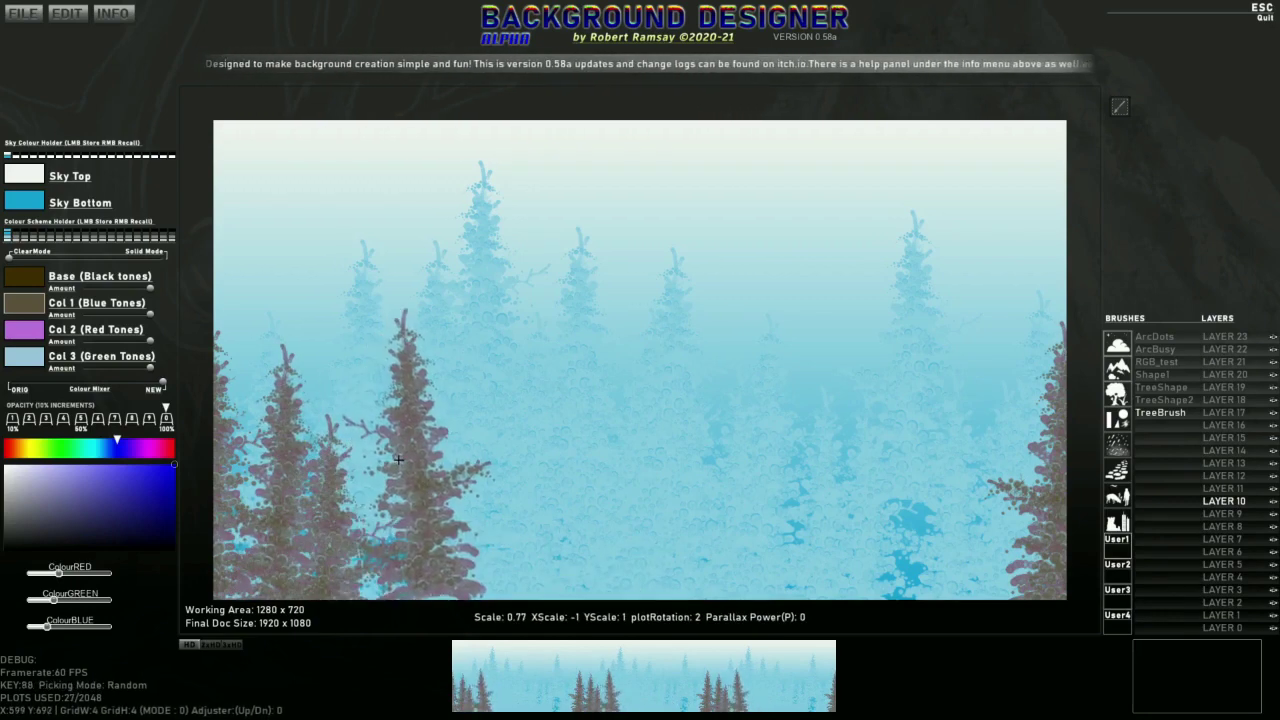
pyautogui.scroll(-5, 389, 450)
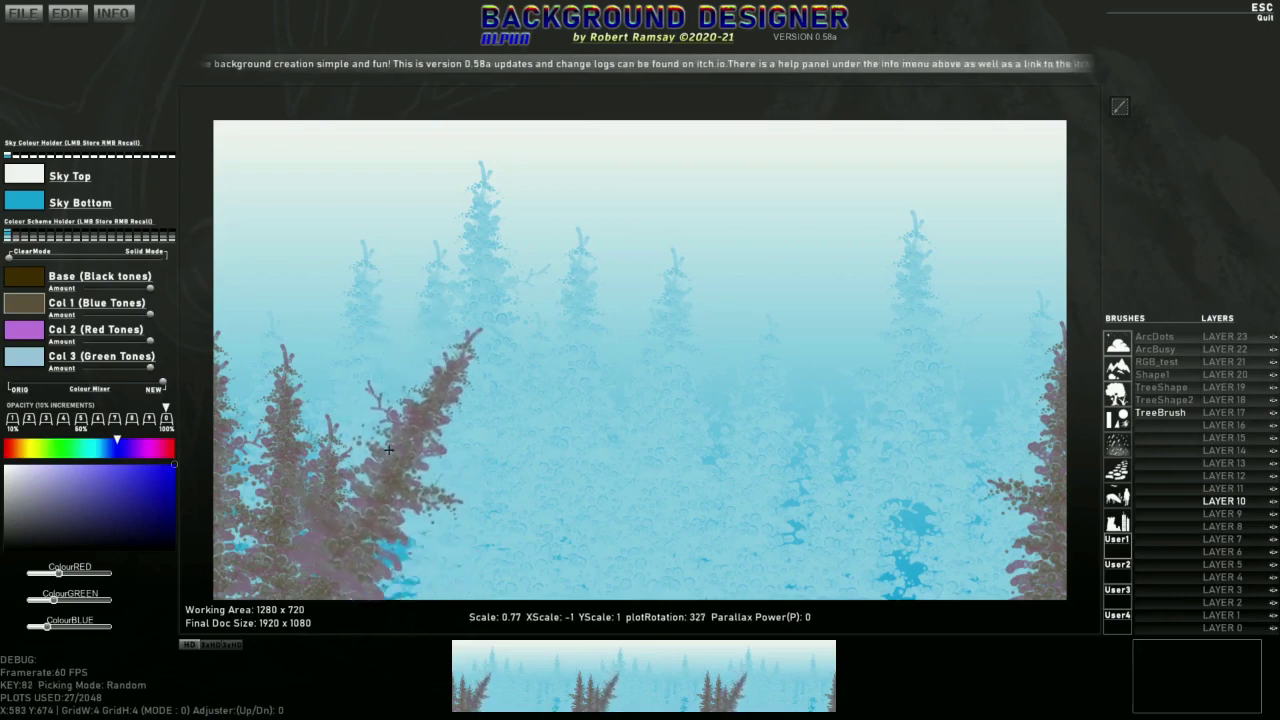
pyautogui.scroll(6, 389, 450)
pyautogui.scroll(-3, 386, 452)
pyautogui.scroll(-8, 384, 453)
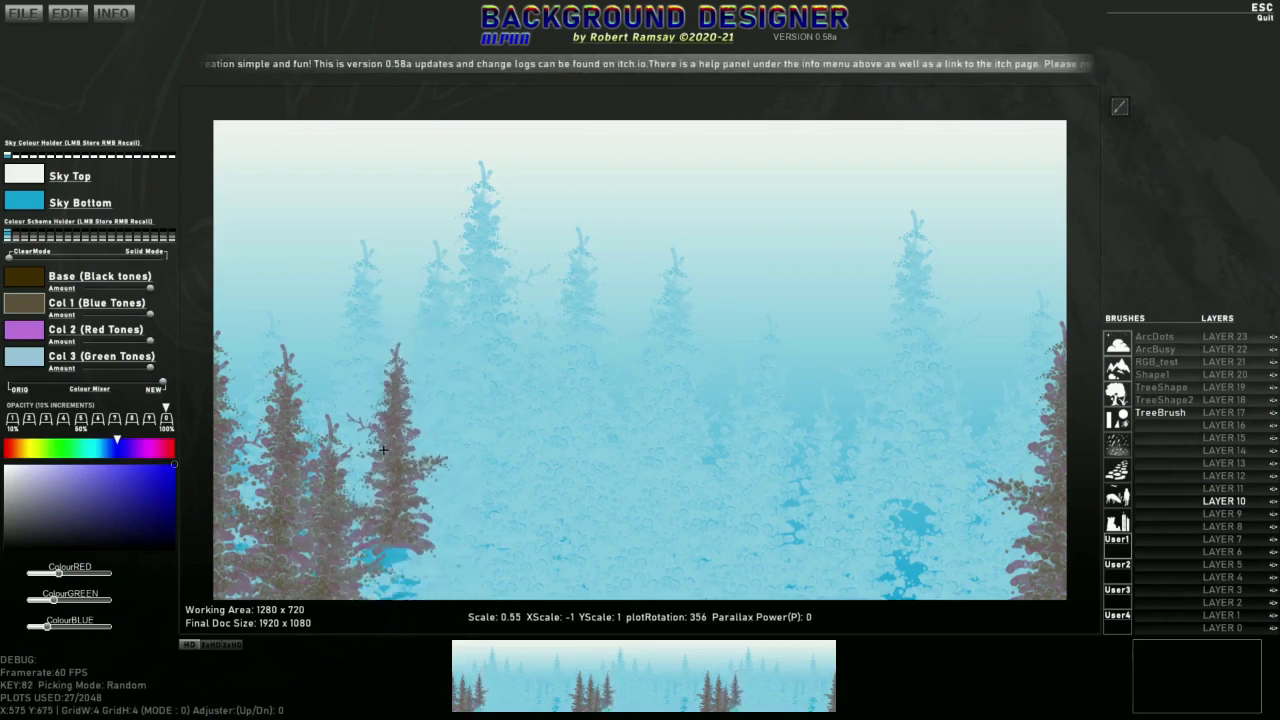
pyautogui.scroll(3, 386, 447)
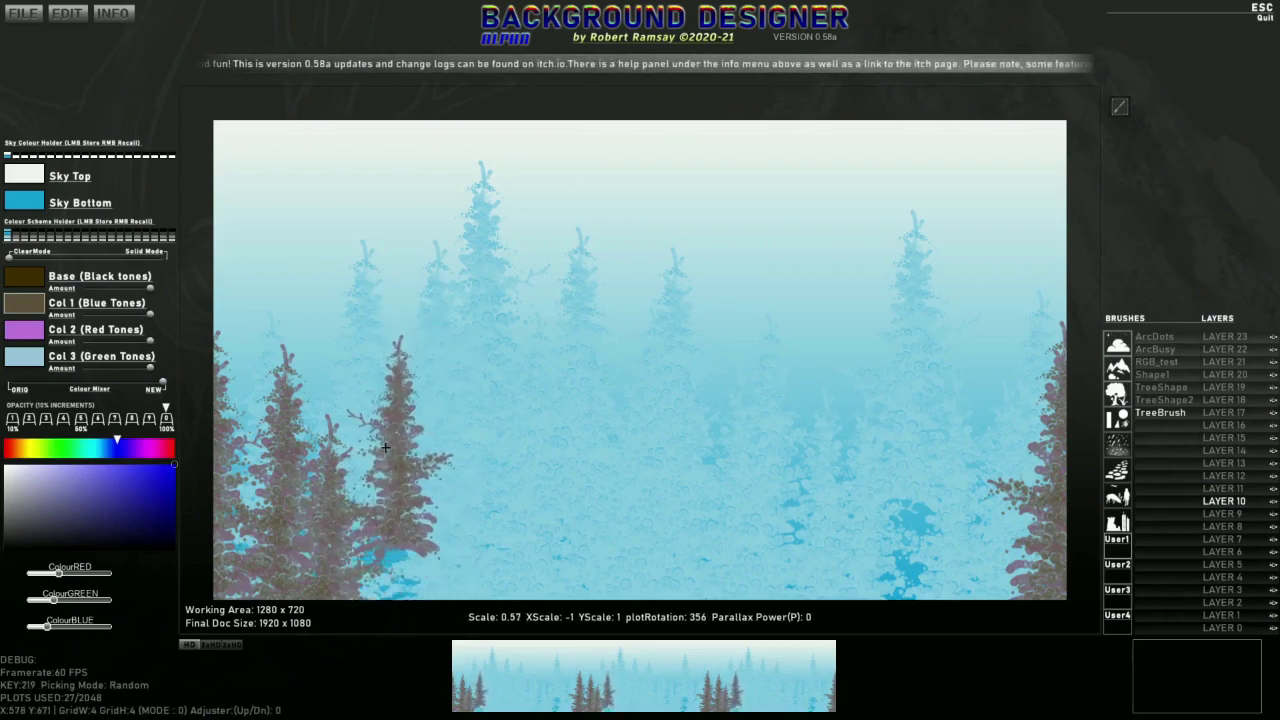
pyautogui.scroll(-2, 385, 447)
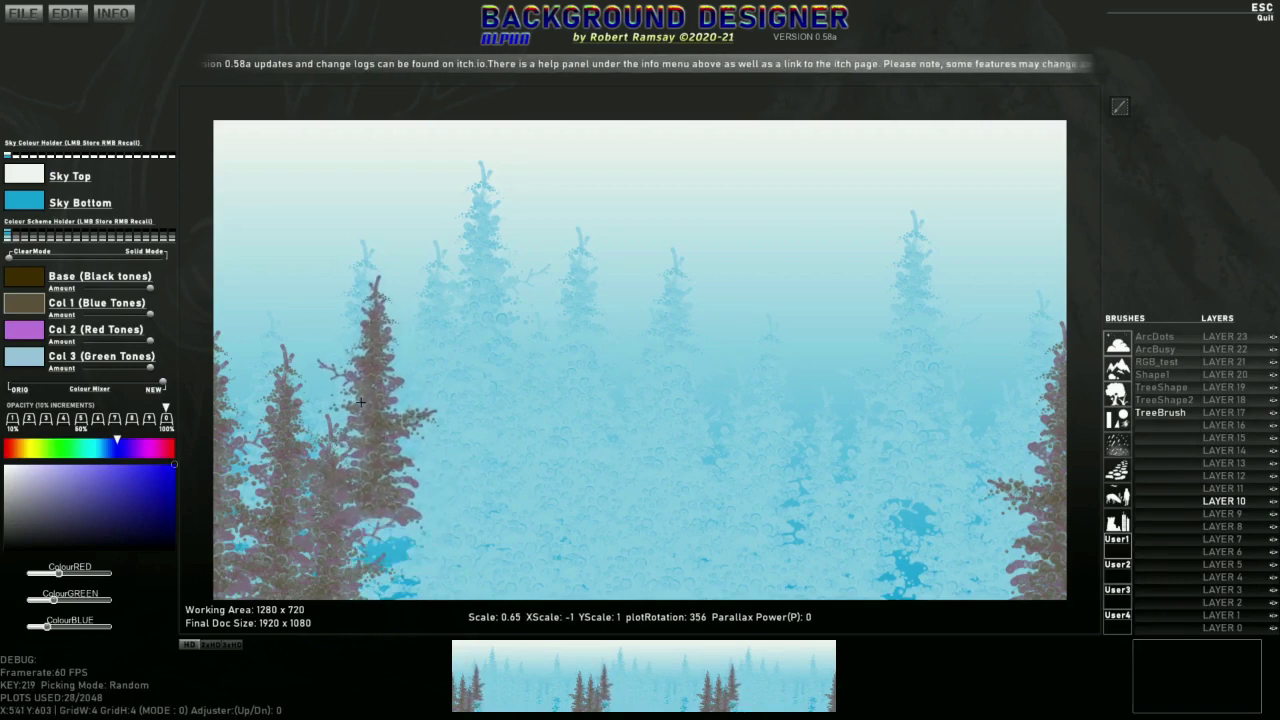
pyautogui.click(362, 402)
pyautogui.scroll(6, 356, 488)
pyautogui.click(356, 488)
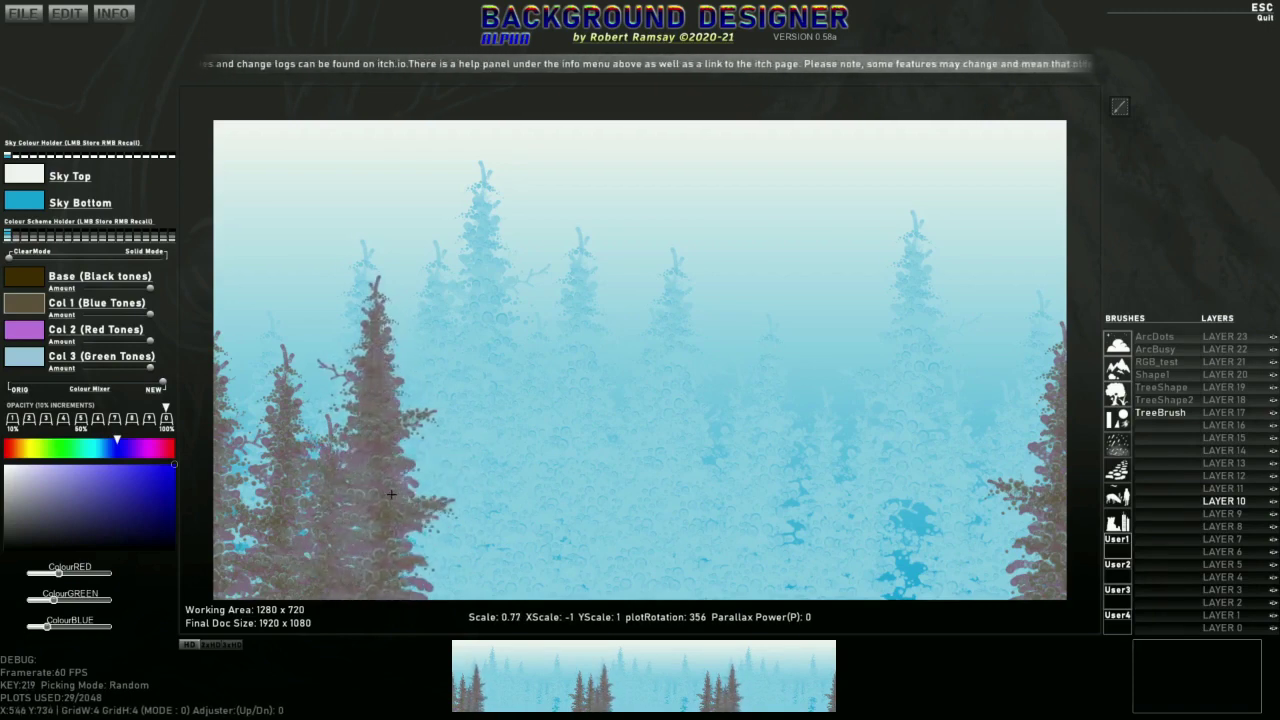
# Step: Shrink the tree brush to scale 0.35, rotate it to 299 and stamp it as a branch on the tall foreground tree's right side
pyautogui.scroll(-12, 398, 415)
pyautogui.press('r')
pyautogui.scroll(-2, 425, 403)
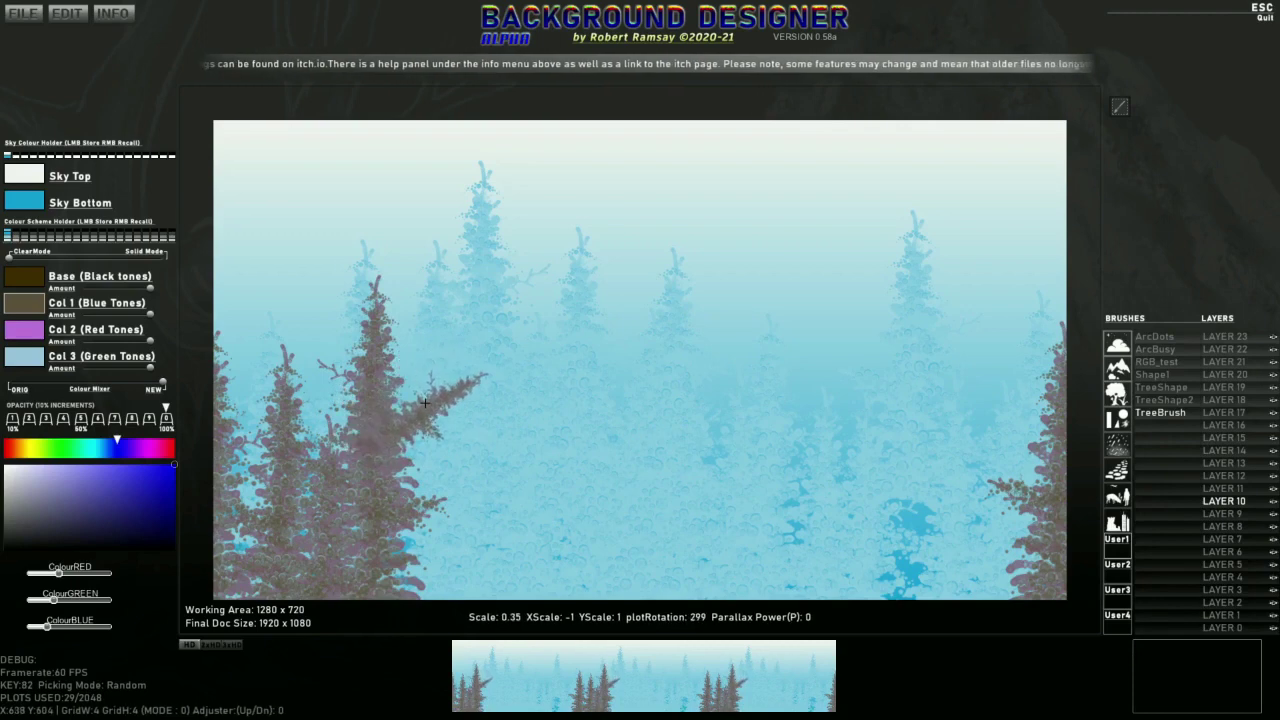
pyautogui.click(417, 404)
# Step: Turn the small tree brush the opposite way and stamp it as a branch on the tall foreground tree's left side
pyautogui.scroll(7, 350, 372)
pyautogui.press('e')
pyautogui.scroll(-9, 347, 370)
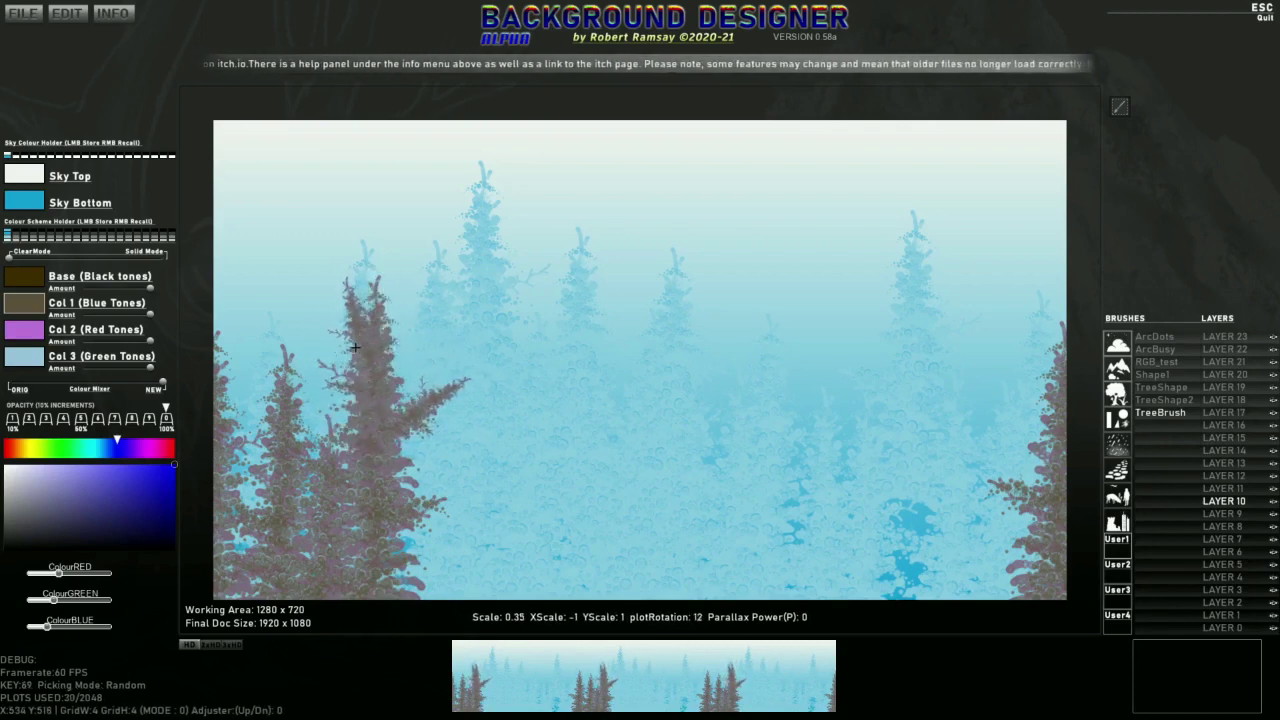
pyautogui.press('r')
pyautogui.scroll(-1, 395, 380)
# Step: Stamp a row of near-upright foreground trees at varied sizes along the canvas's bottom edge, from the large tree to right of centre
pyautogui.scroll(10, 490, 558)
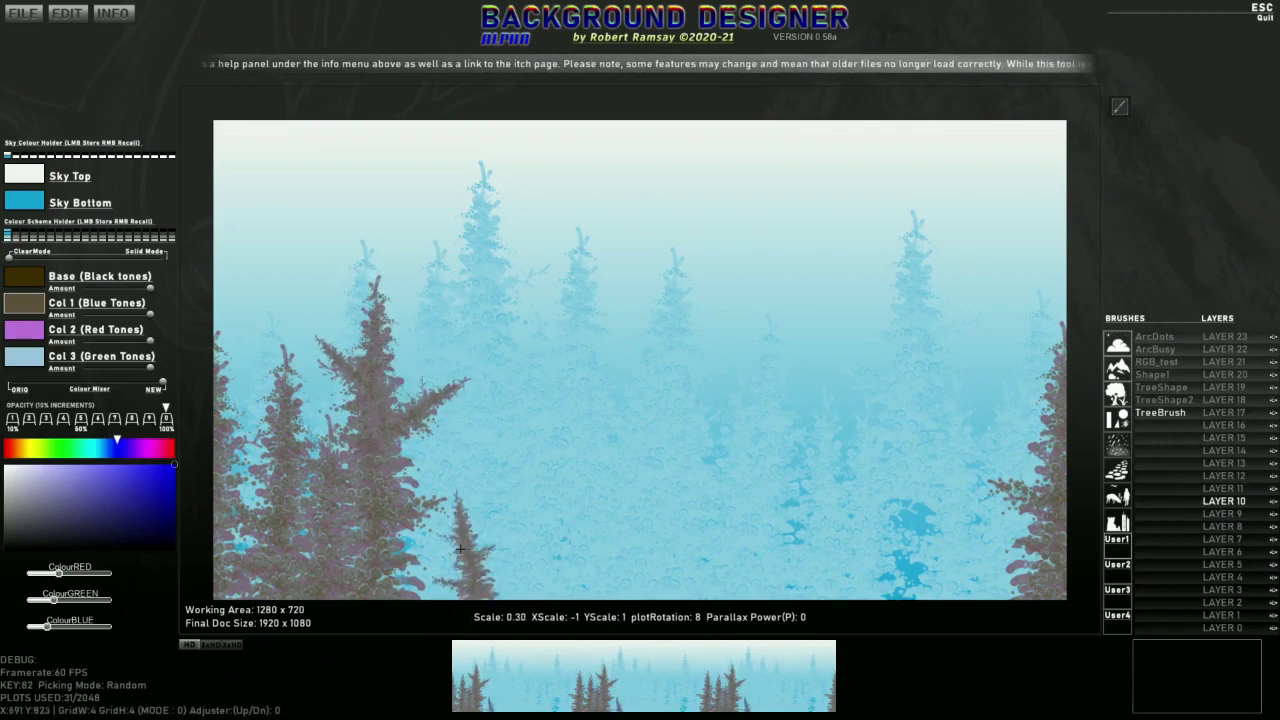
pyautogui.click(437, 544)
pyautogui.scroll(-5, 470, 552)
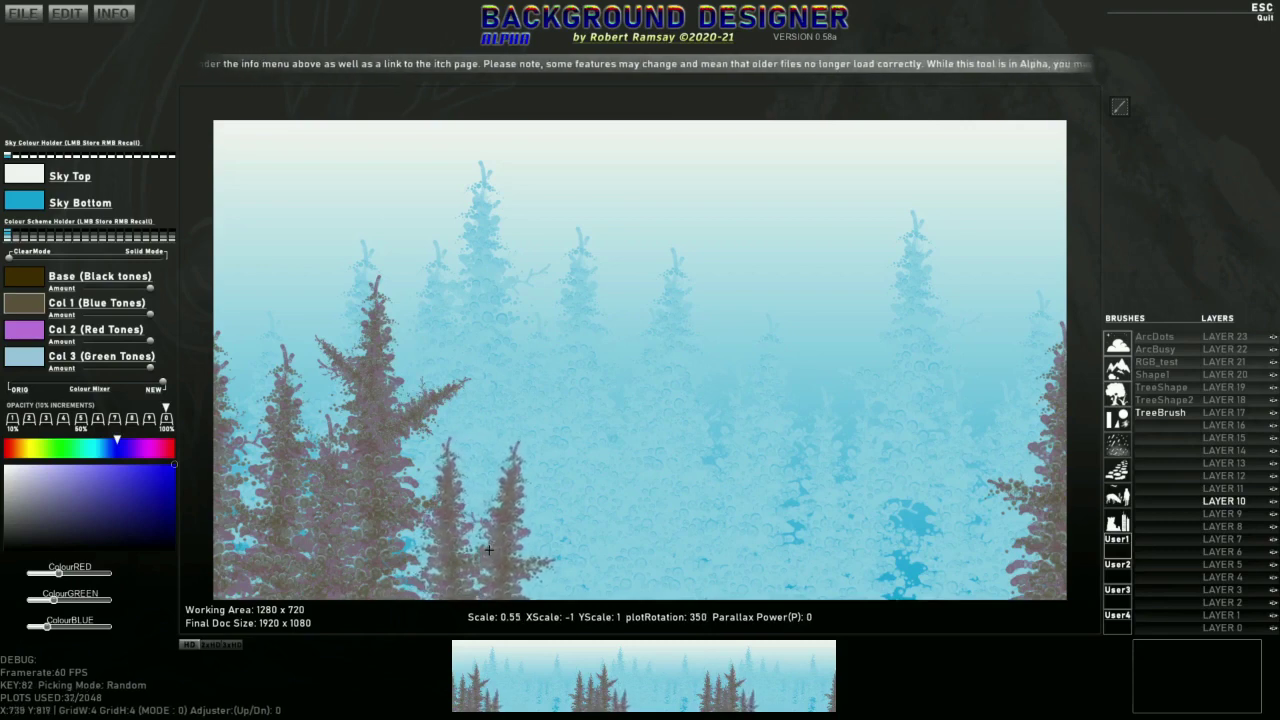
pyautogui.click(490, 565)
pyautogui.scroll(7, 525, 555)
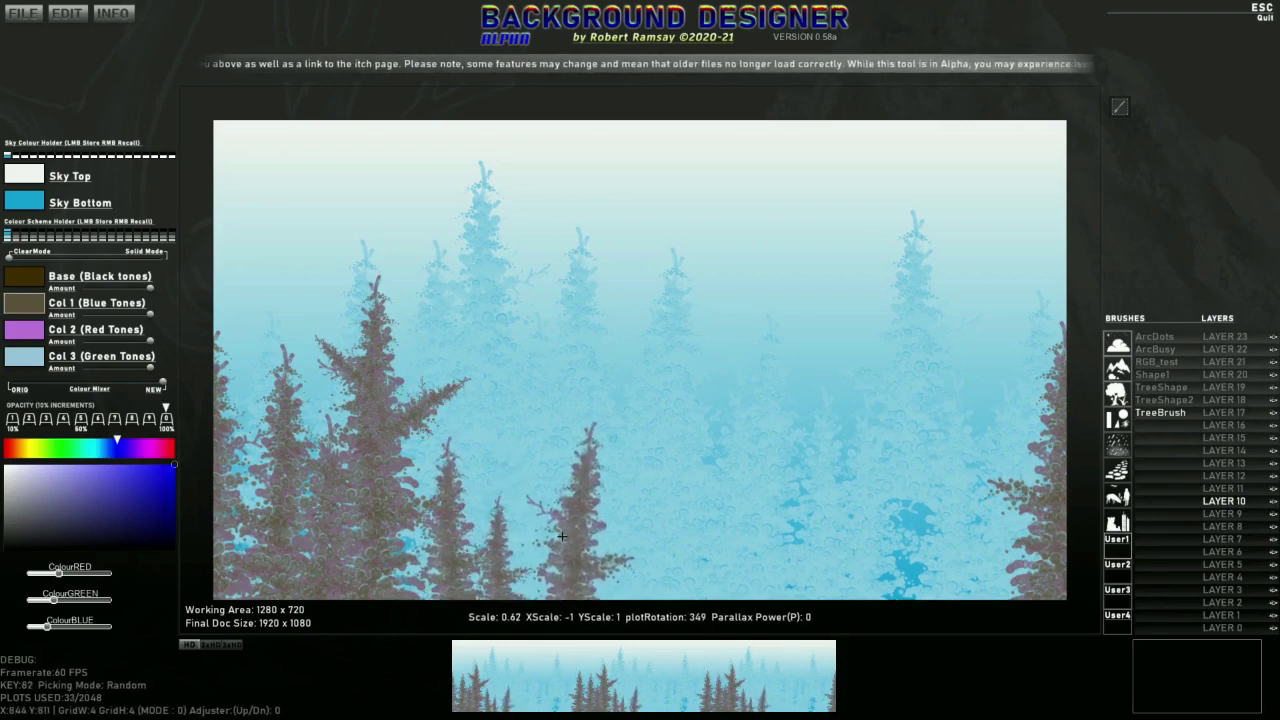
pyautogui.click(565, 524)
pyautogui.scroll(-5, 640, 555)
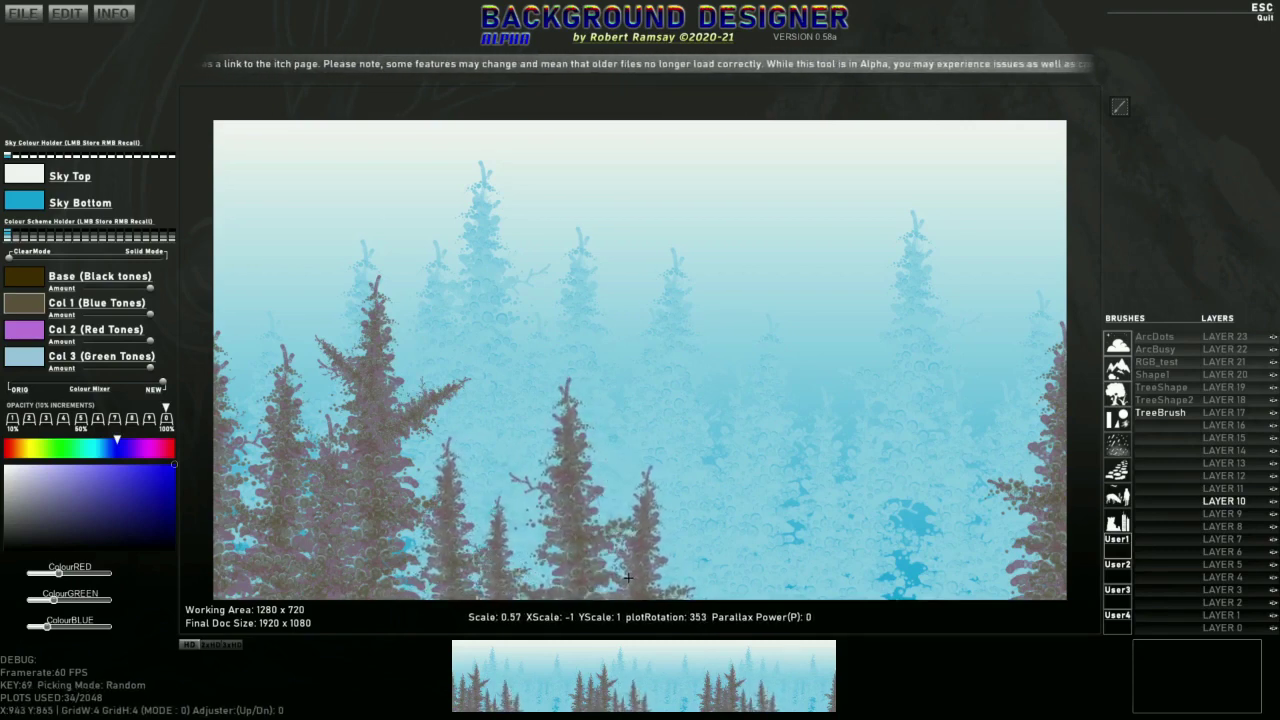
pyautogui.click(709, 578)
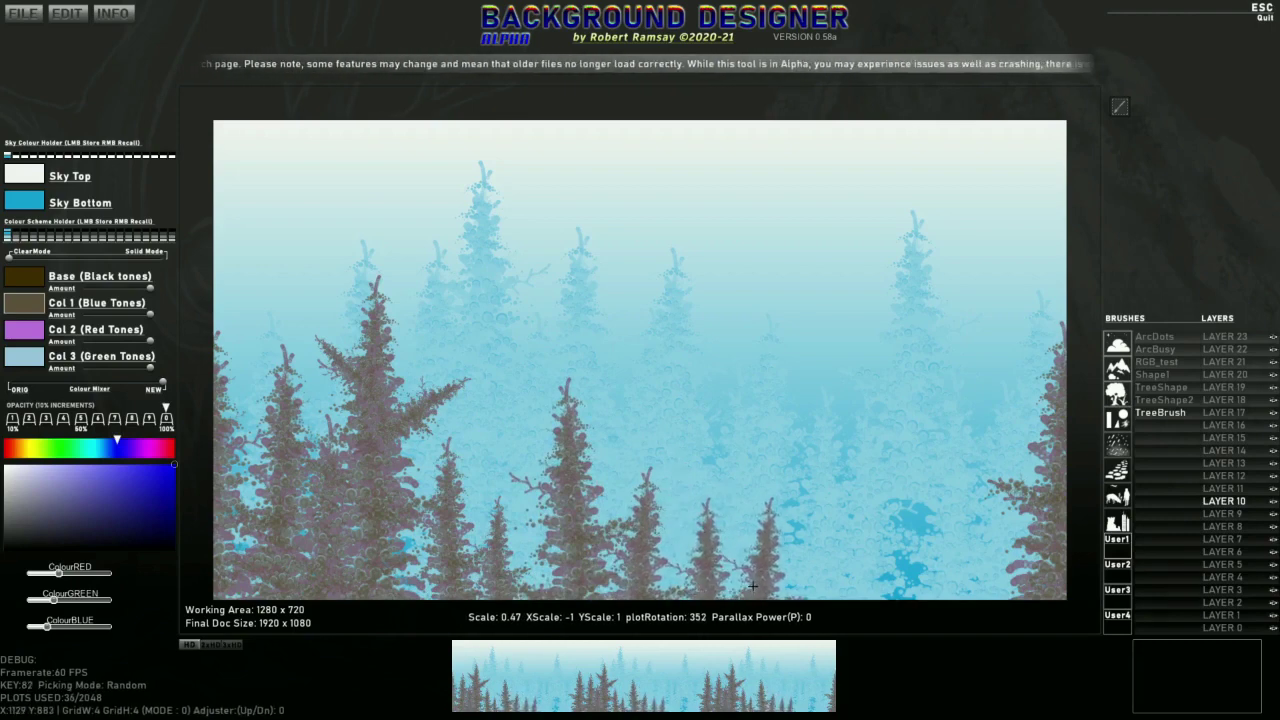
pyautogui.scroll(4, 740, 560)
pyautogui.scroll(-2, 803, 580)
pyautogui.click(802, 583)
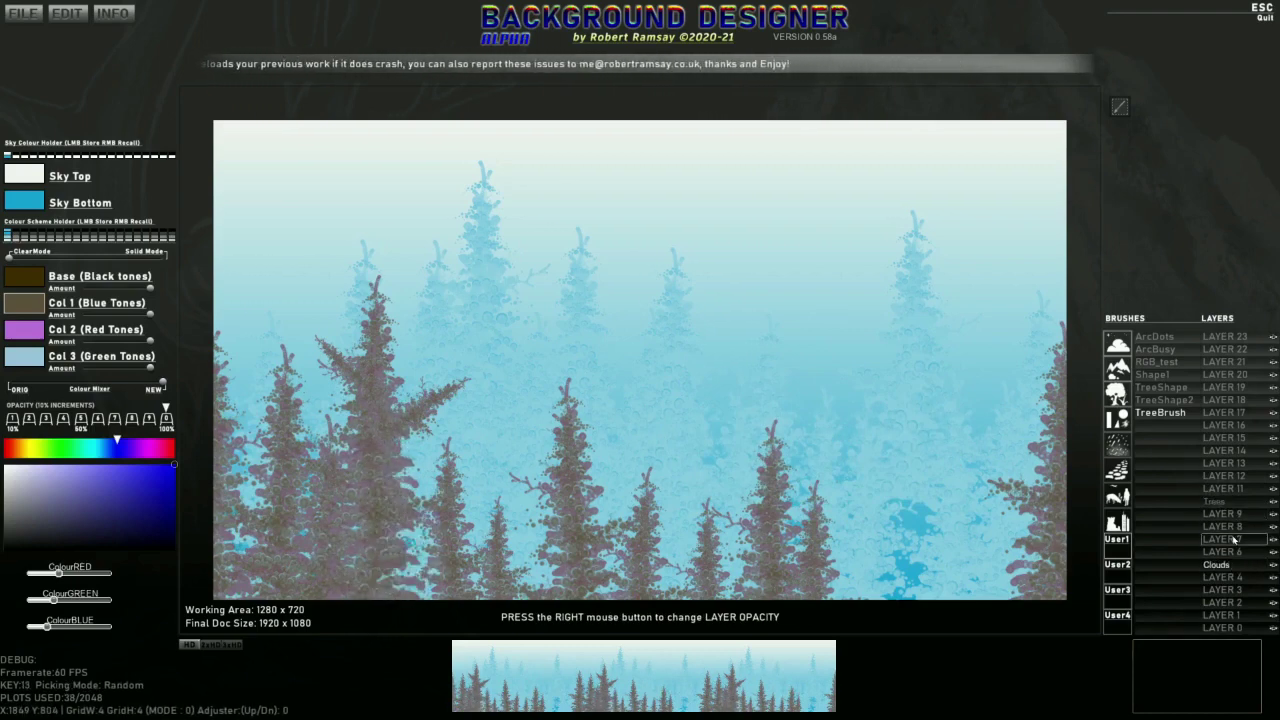
# Step: Choose the cloud1 brush for the Clouds layer and enlarge it to scale 0.95
pyautogui.click(1118, 344)
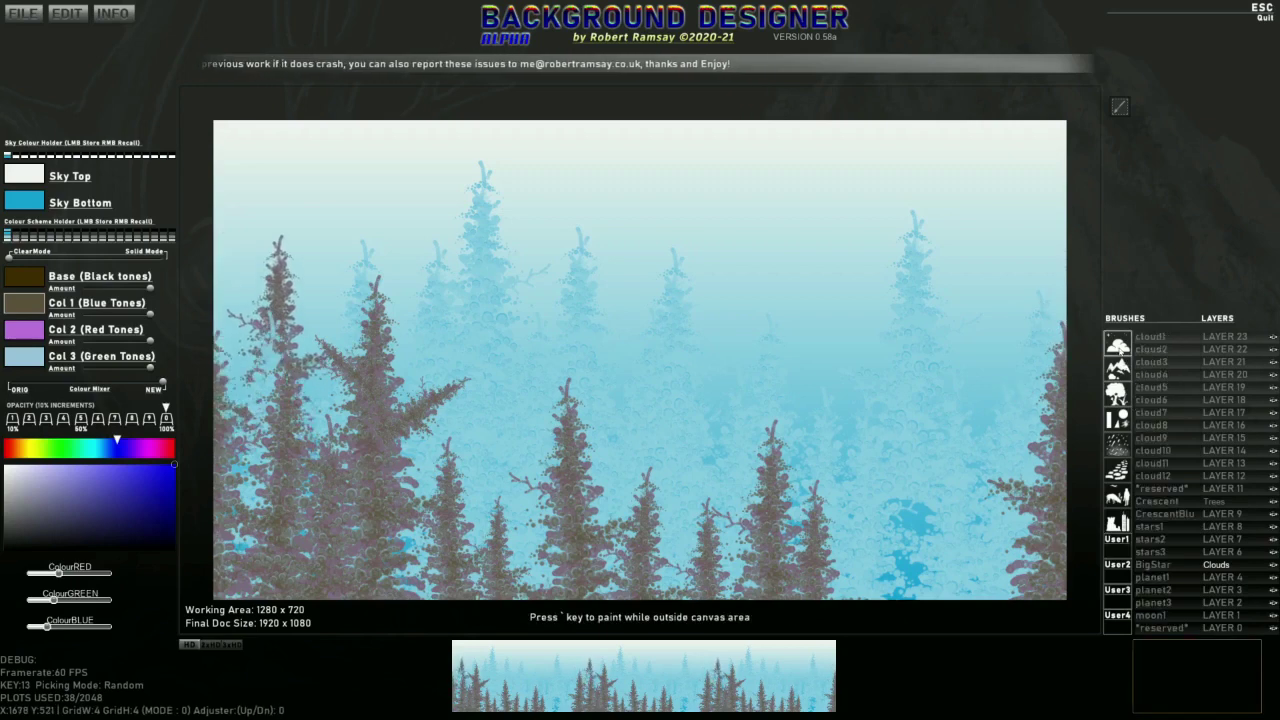
pyautogui.click(1149, 343)
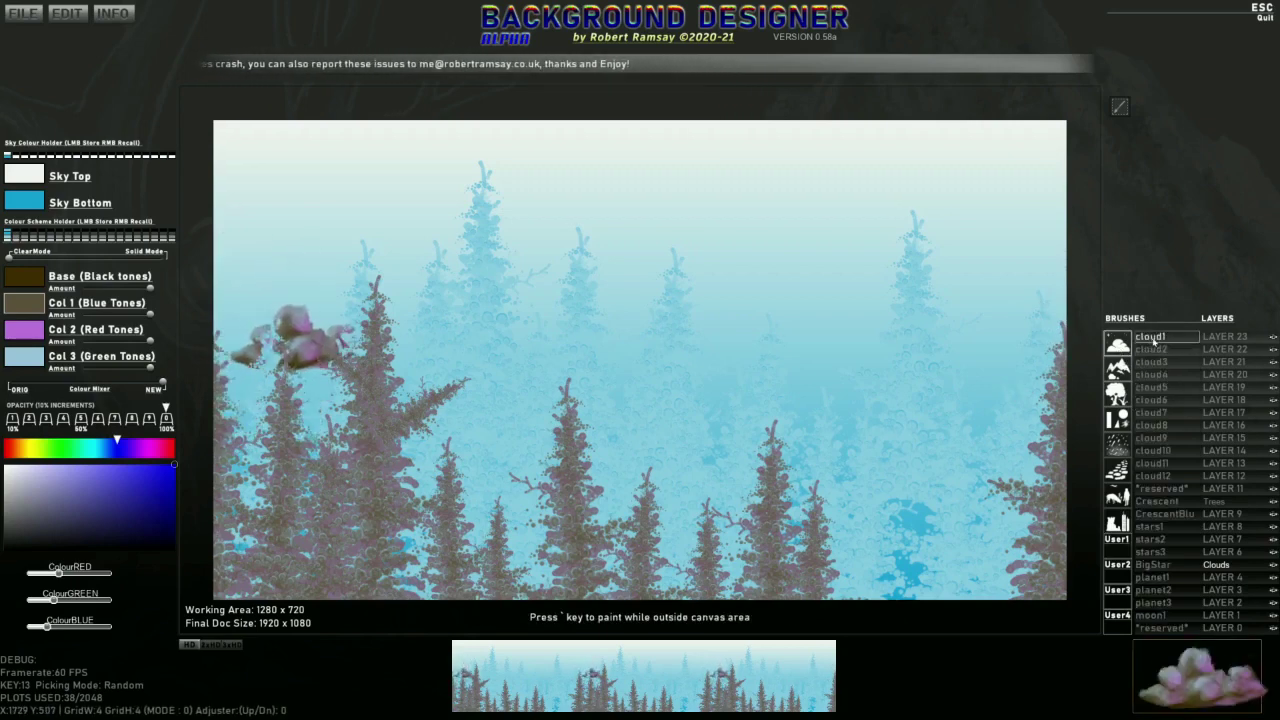
pyautogui.scroll(10, 687, 208)
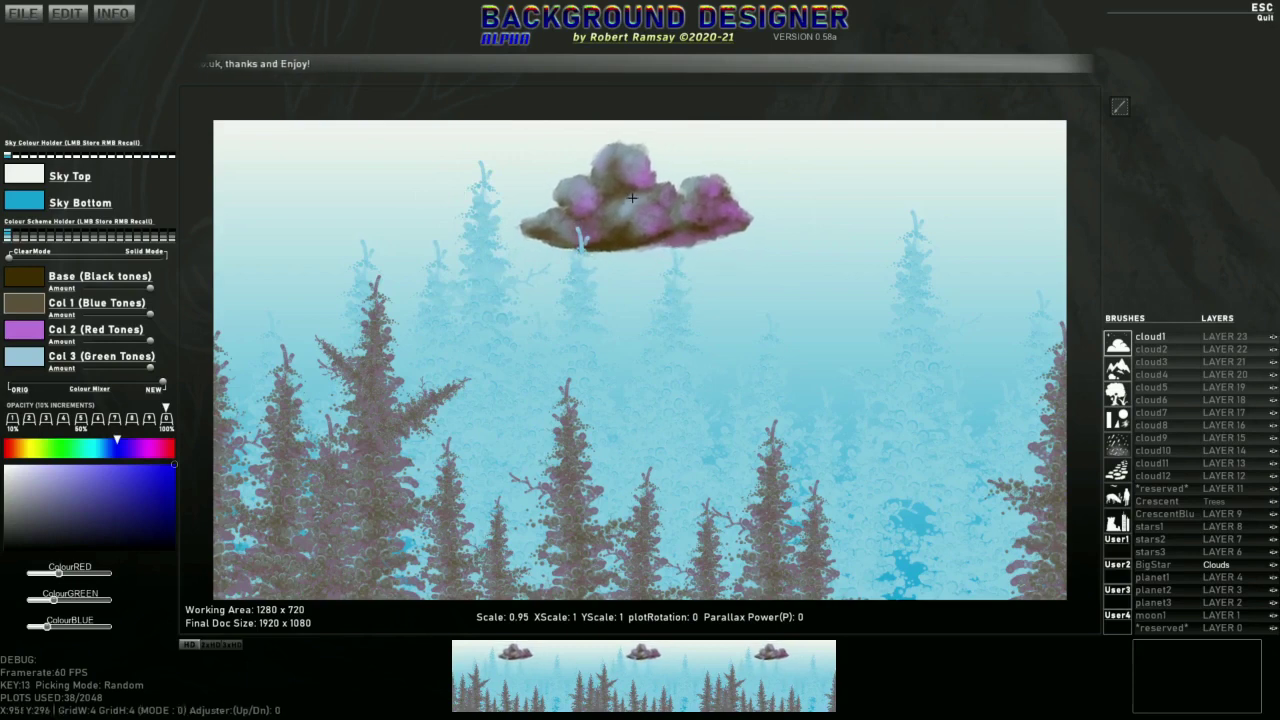
# Step: Try Local, Document and Random picked palettes on the cloud brush, settling on Local picking mode with pale blue tones
pyautogui.press('Tab')
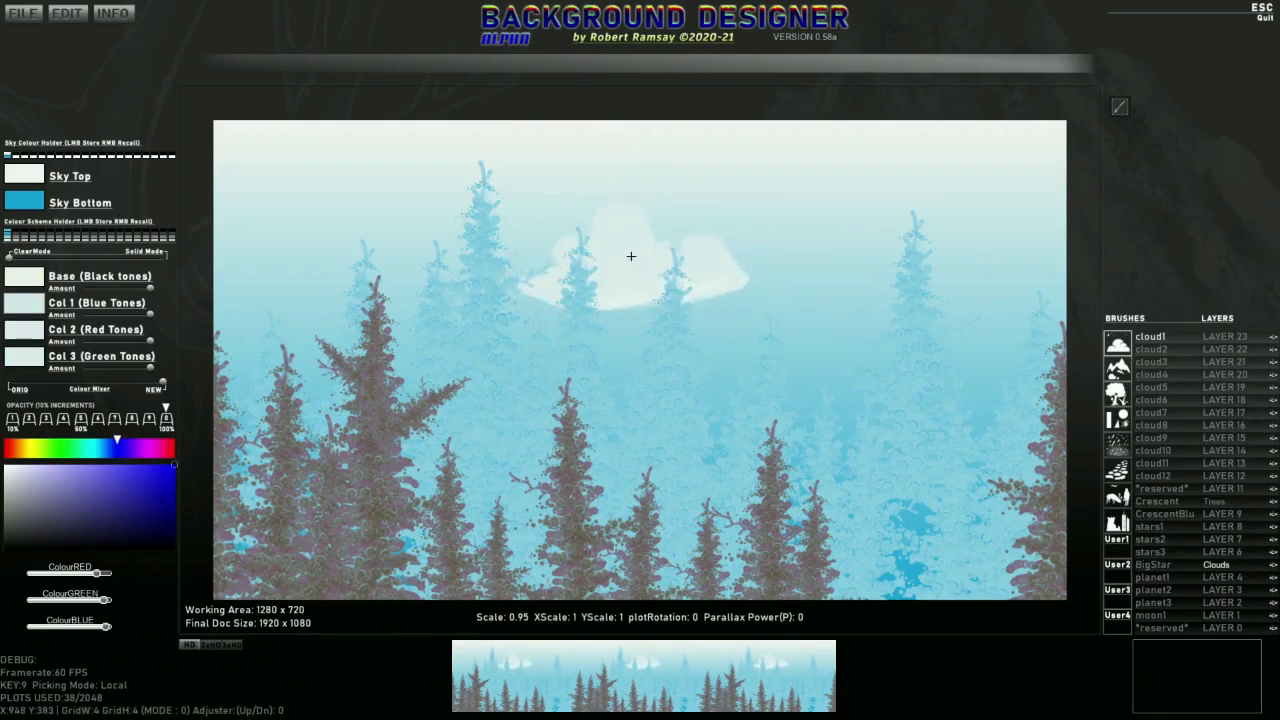
pyautogui.press('Tab')
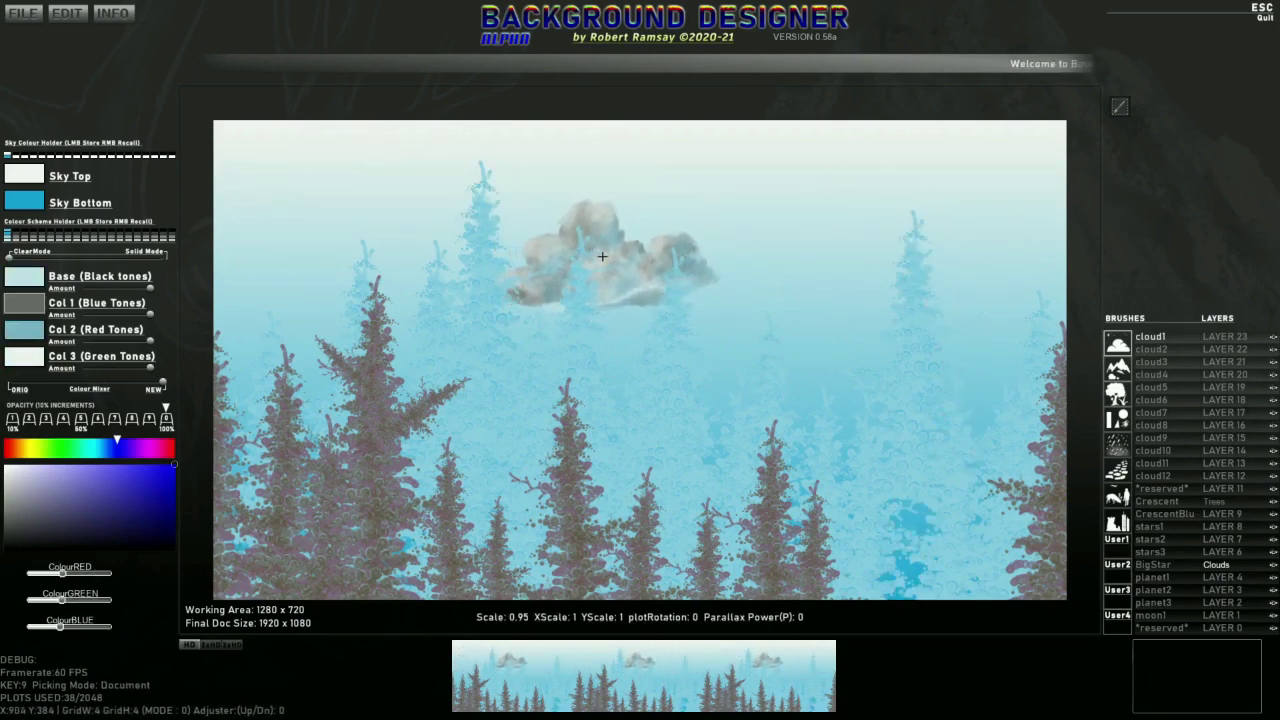
pyautogui.press('p')
pyautogui.moveTo(20, 262)
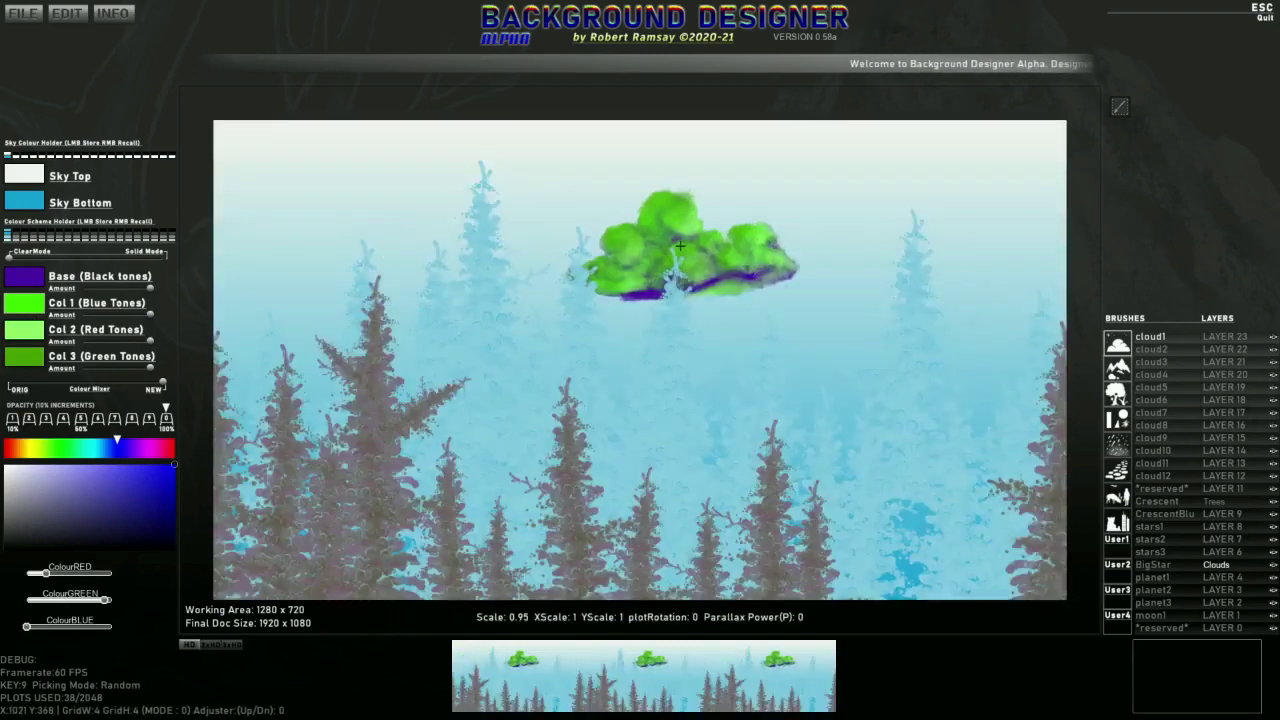
pyautogui.press('p')
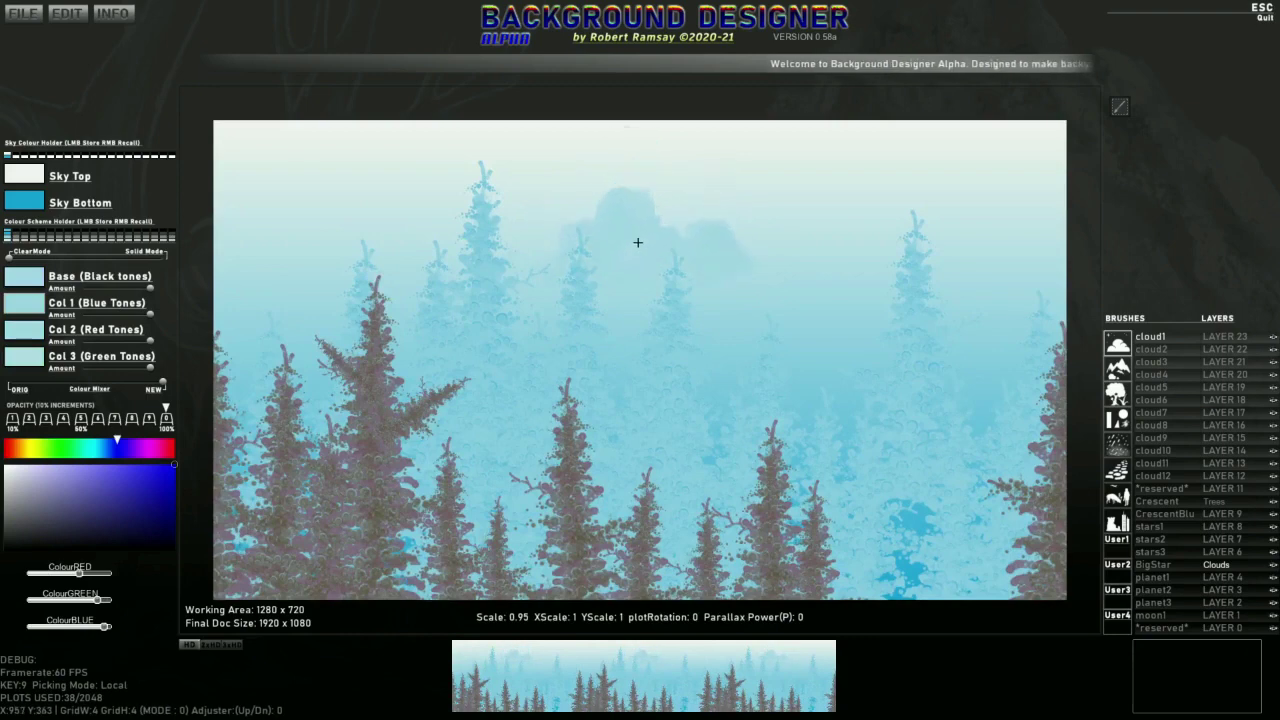
pyautogui.press('Tab')
pyautogui.press('Tab')
pyautogui.press('Tab')
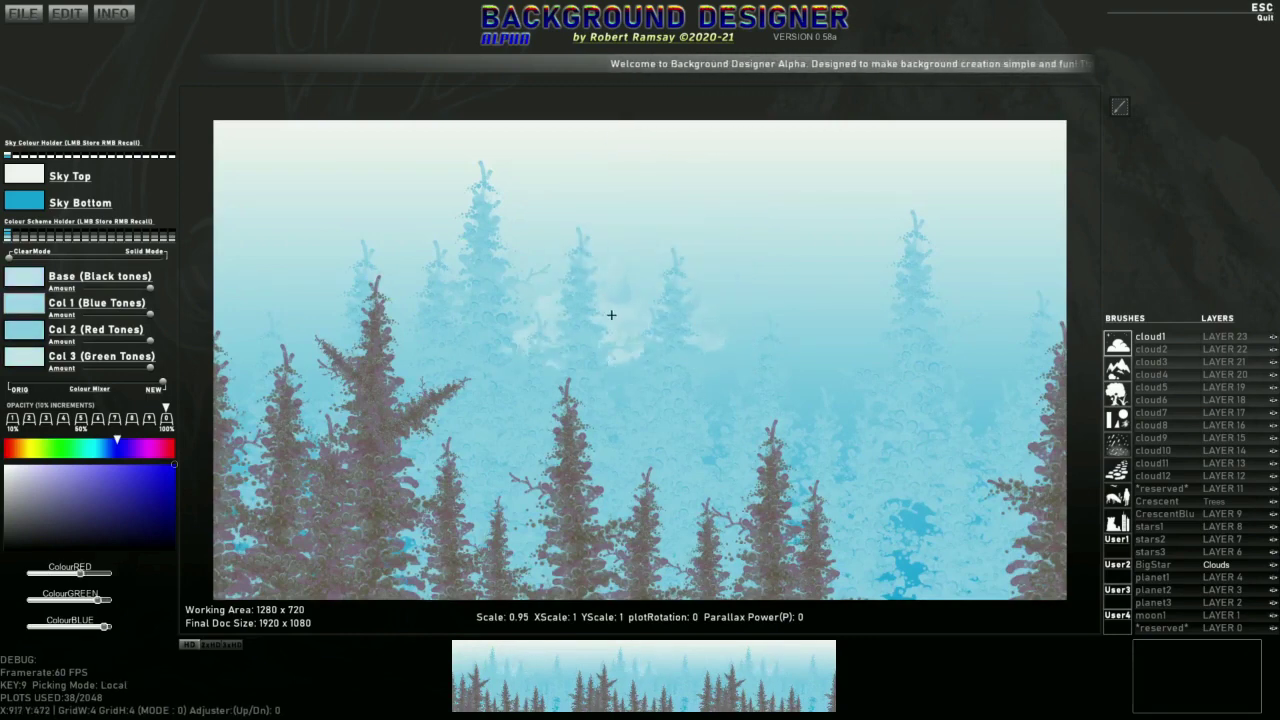
# Step: Stamp pale blue clouds behind the trees from the centre to the right edge, alternately mirrored, enlarging the brush from 0.95 to 1.30
pyautogui.click(611, 314)
pyautogui.press('x')
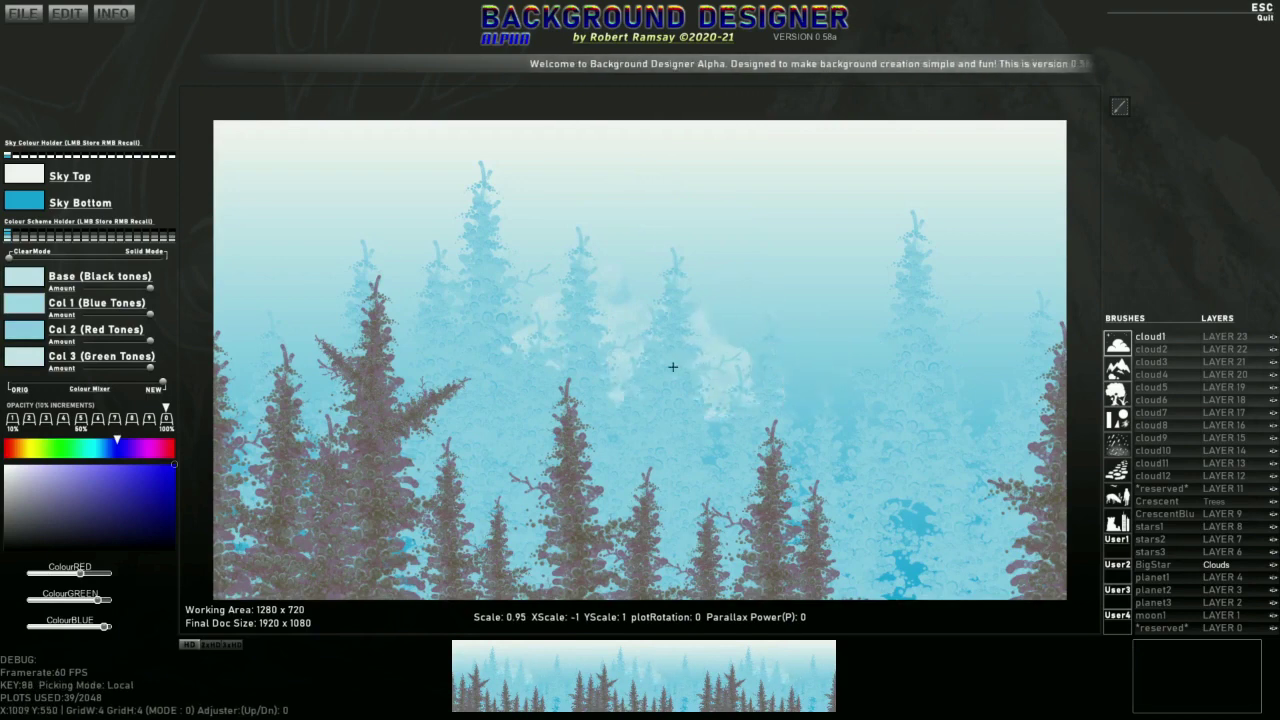
pyautogui.click(778, 338)
pyautogui.press('x')
pyautogui.scroll(3, 790, 330)
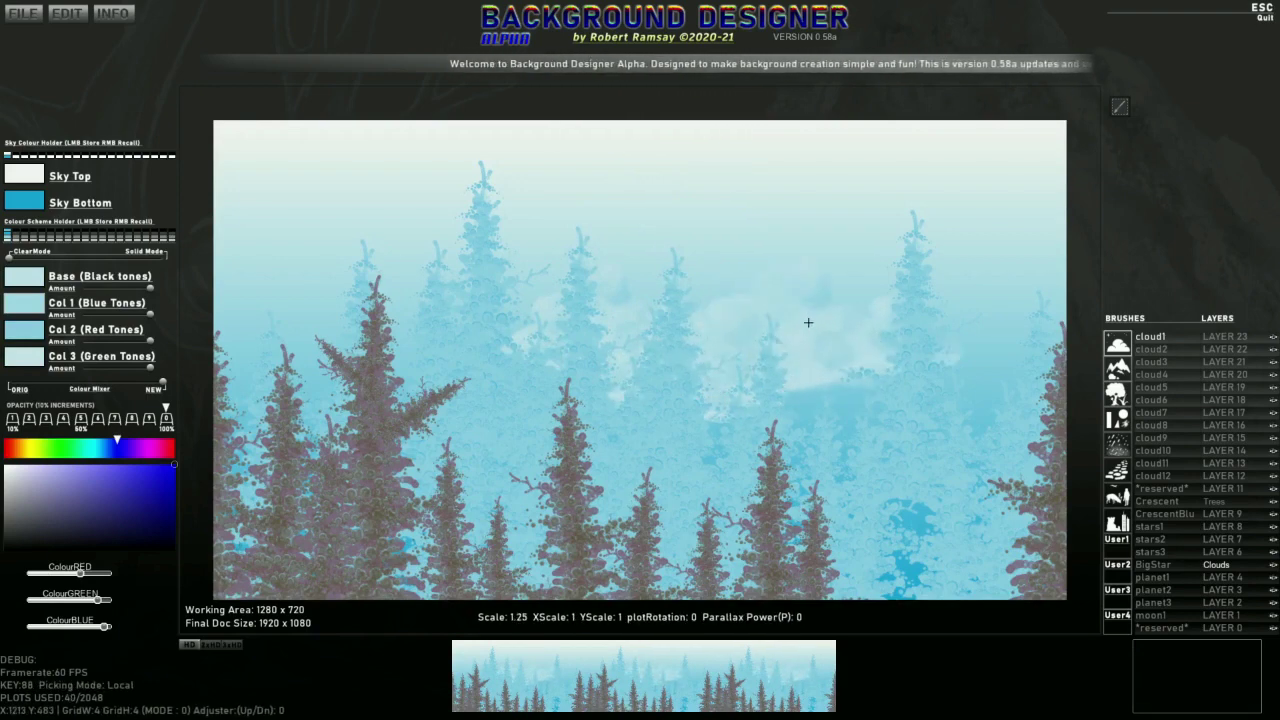
pyautogui.press('x')
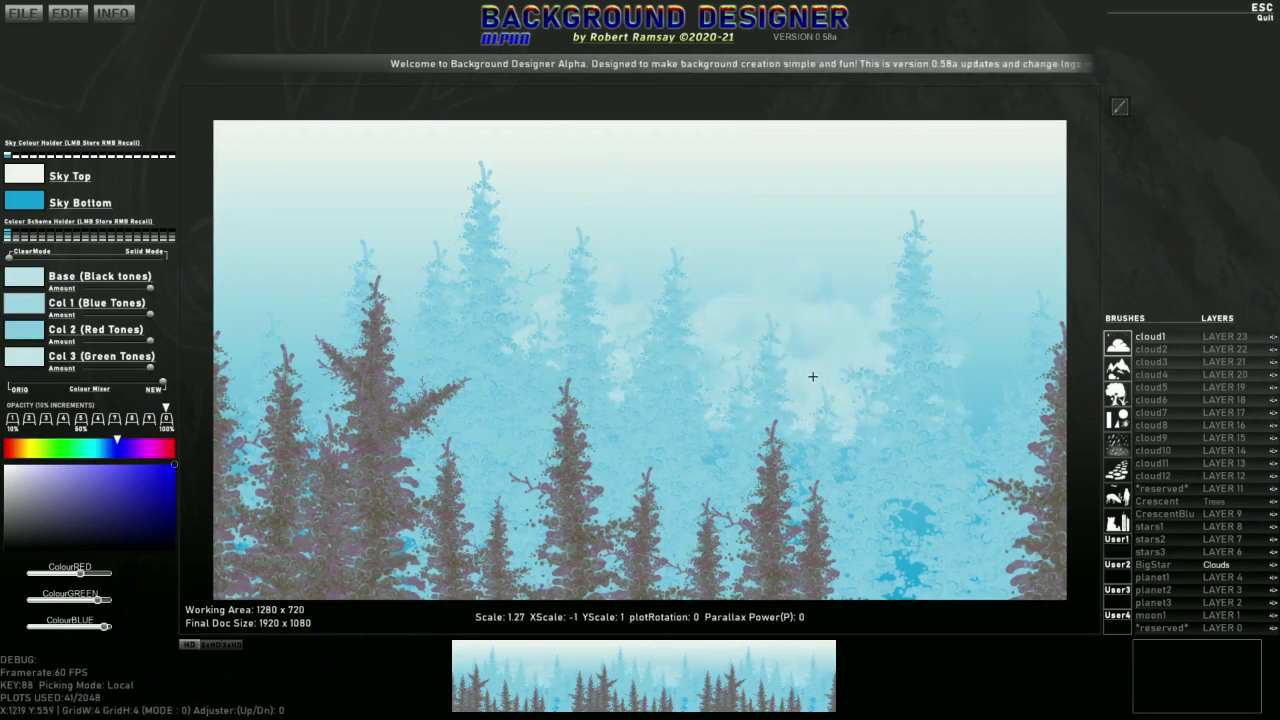
pyautogui.click(791, 428)
pyautogui.press('x')
pyautogui.scroll(1, 960, 422)
pyautogui.click(1008, 425)
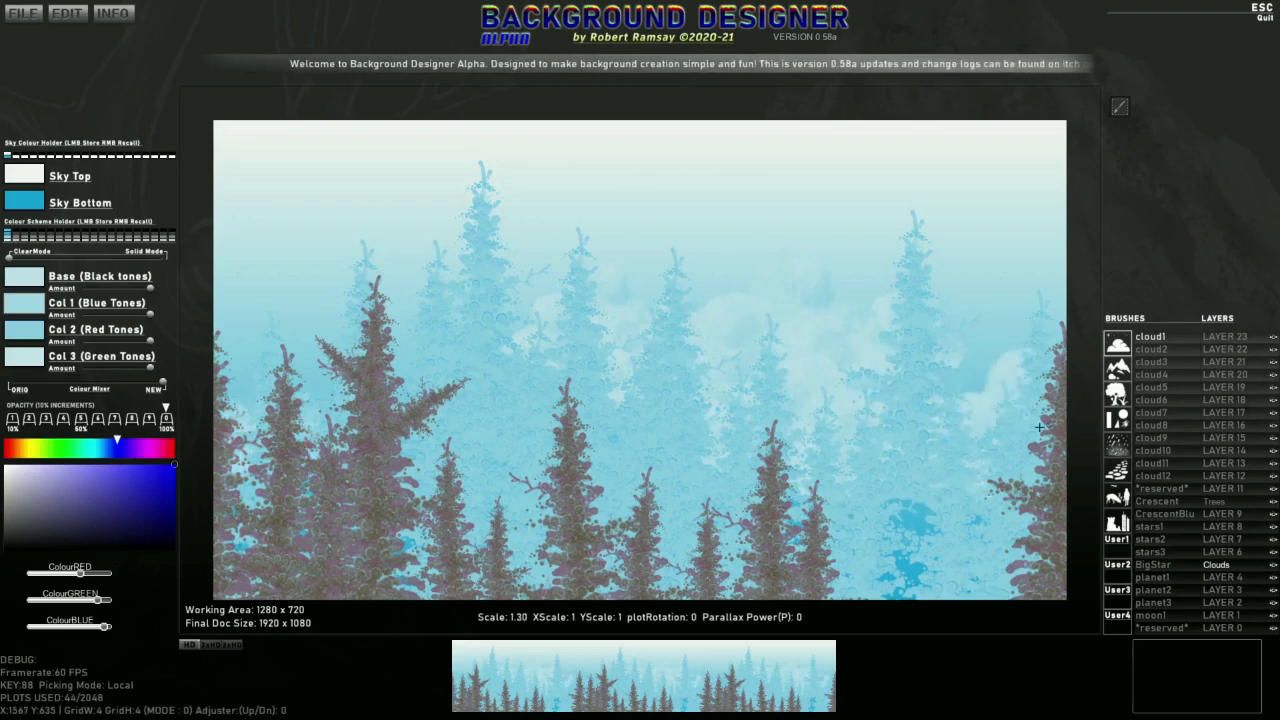
pyautogui.click(912, 535)
# Step: Stamp pale blue clouds at scale 1.30 behind the trees across the left part of the canvas
pyautogui.click(338, 391)
pyautogui.click(280, 340)
pyautogui.click(232, 320)
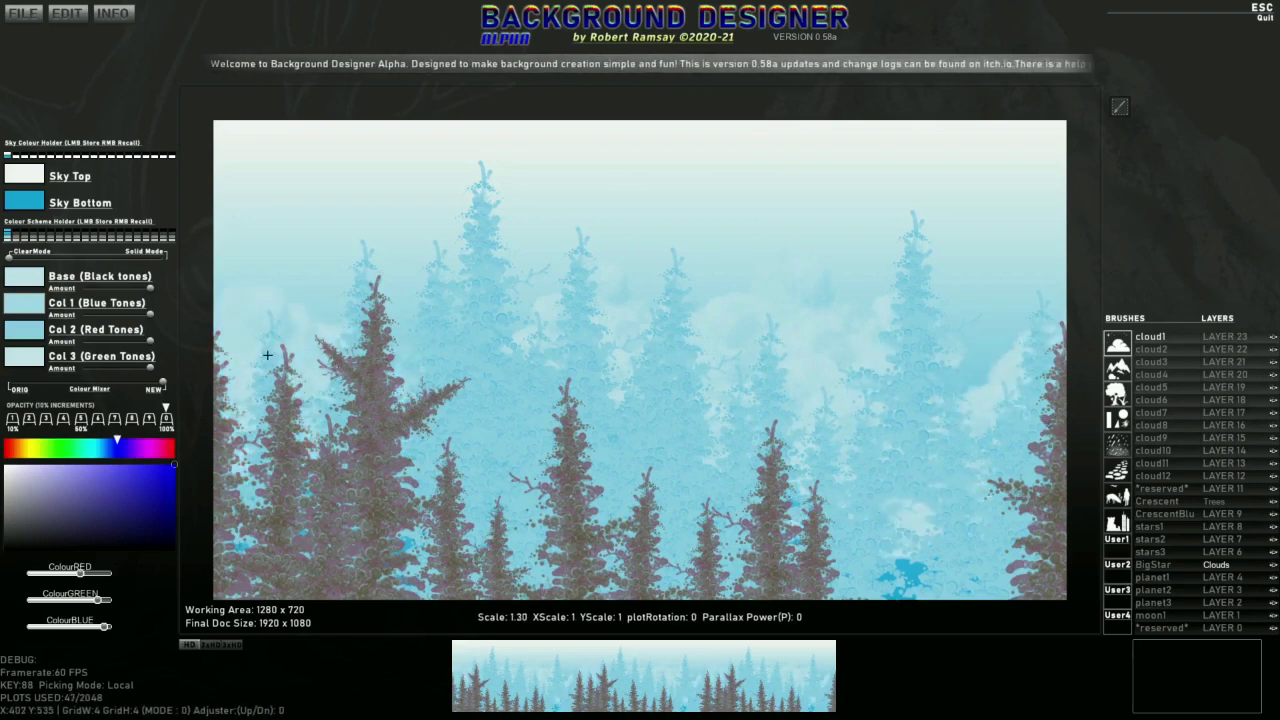
pyautogui.click(390, 319)
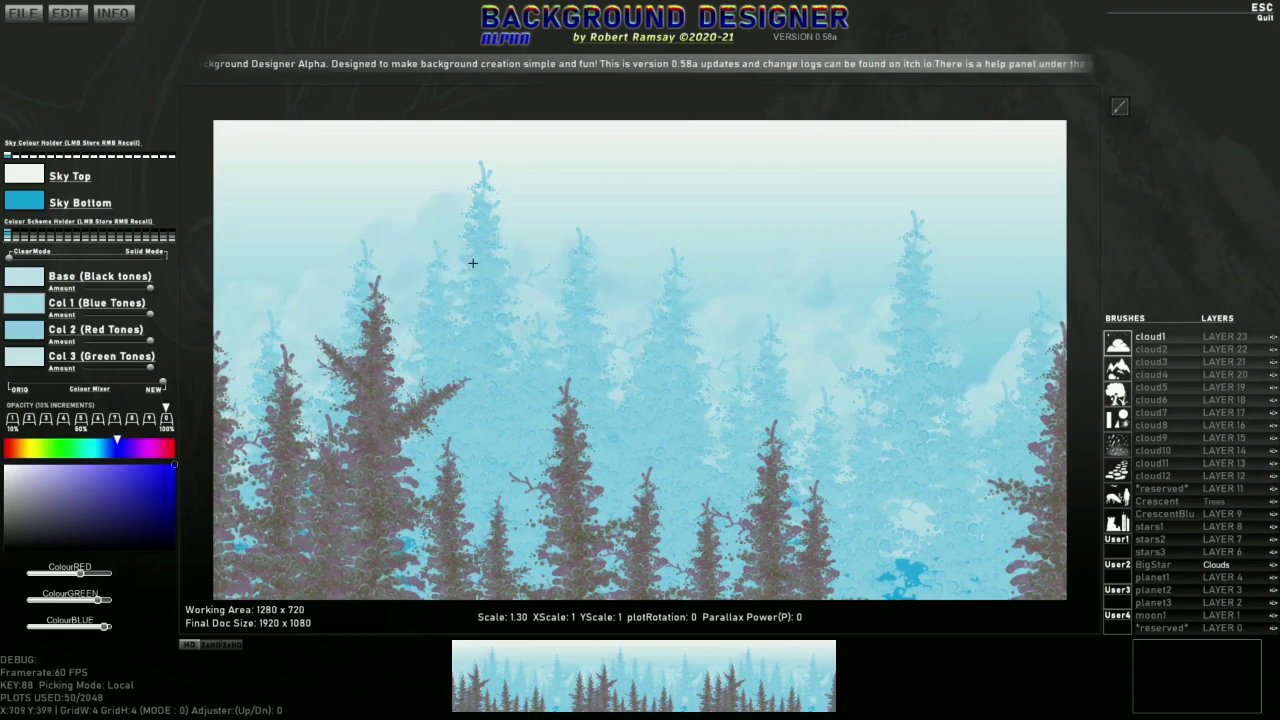
pyautogui.click(446, 232)
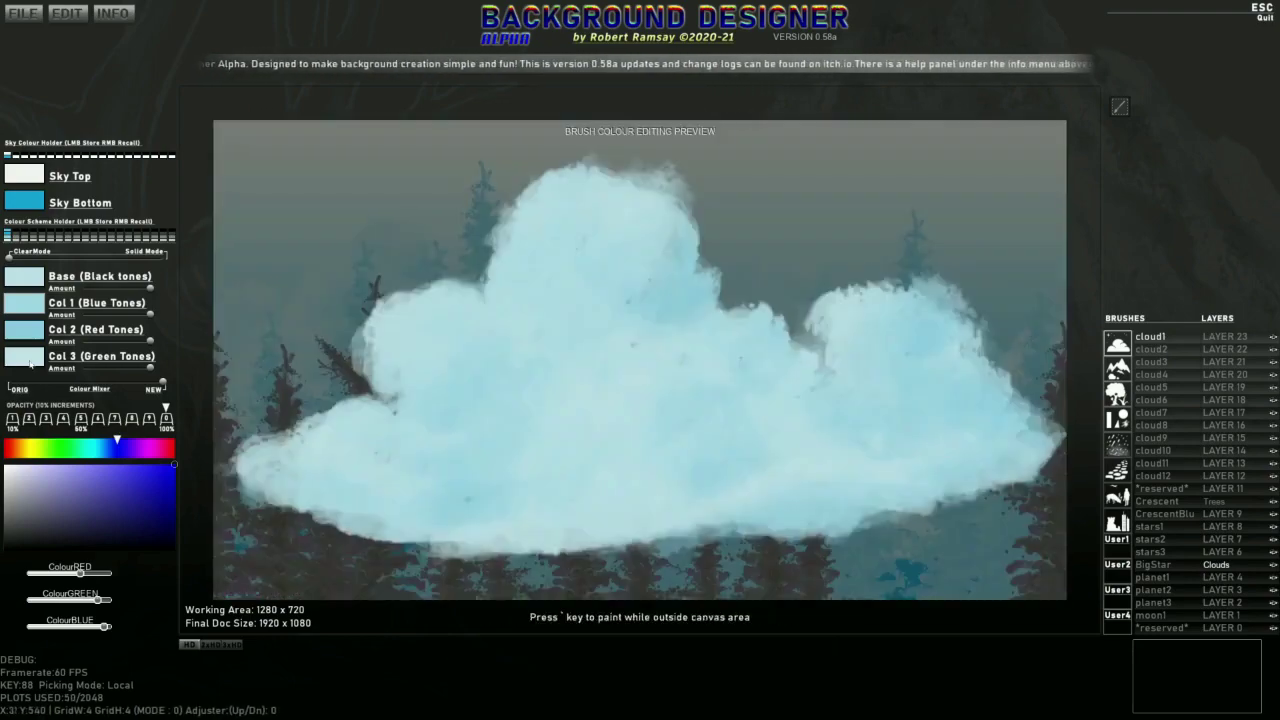
# Step: Lighten the cloud brush's Base, Col 1, Col 2 and Col 3 tones to near white
pyautogui.click(24, 358)
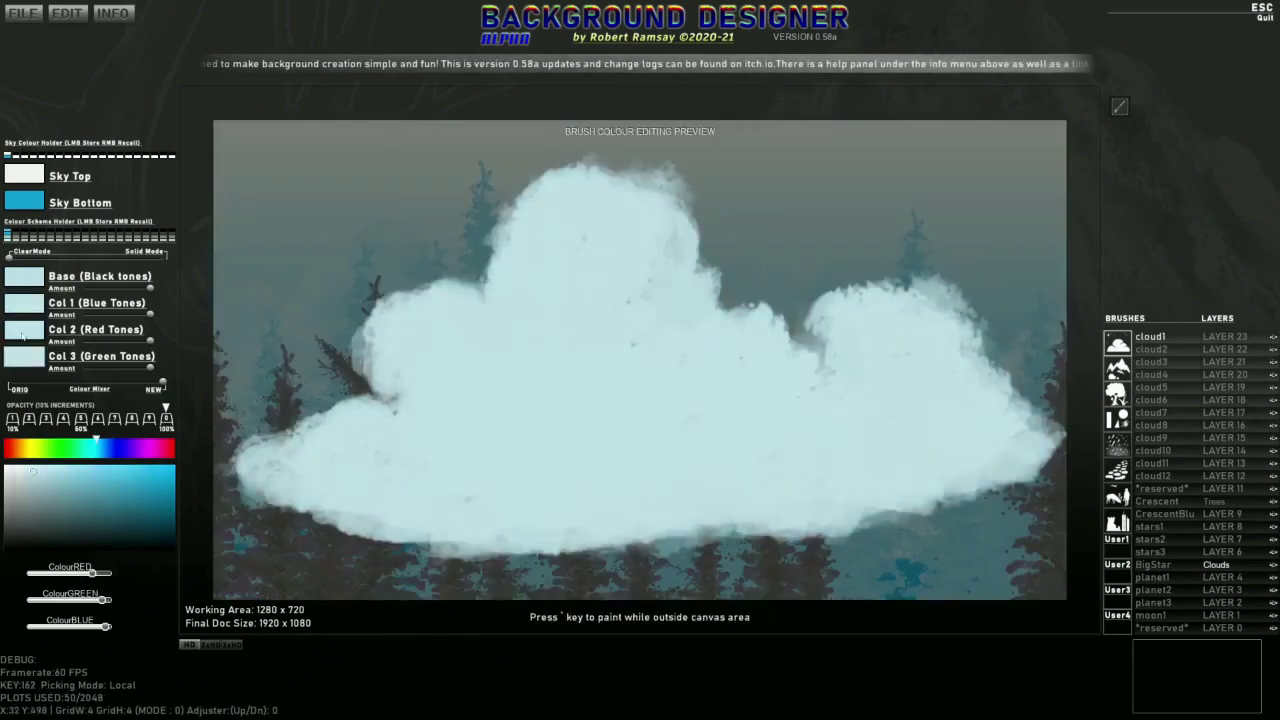
pyautogui.moveTo(30, 475); pyautogui.dragTo(15, 470)
pyautogui.click(32, 306)
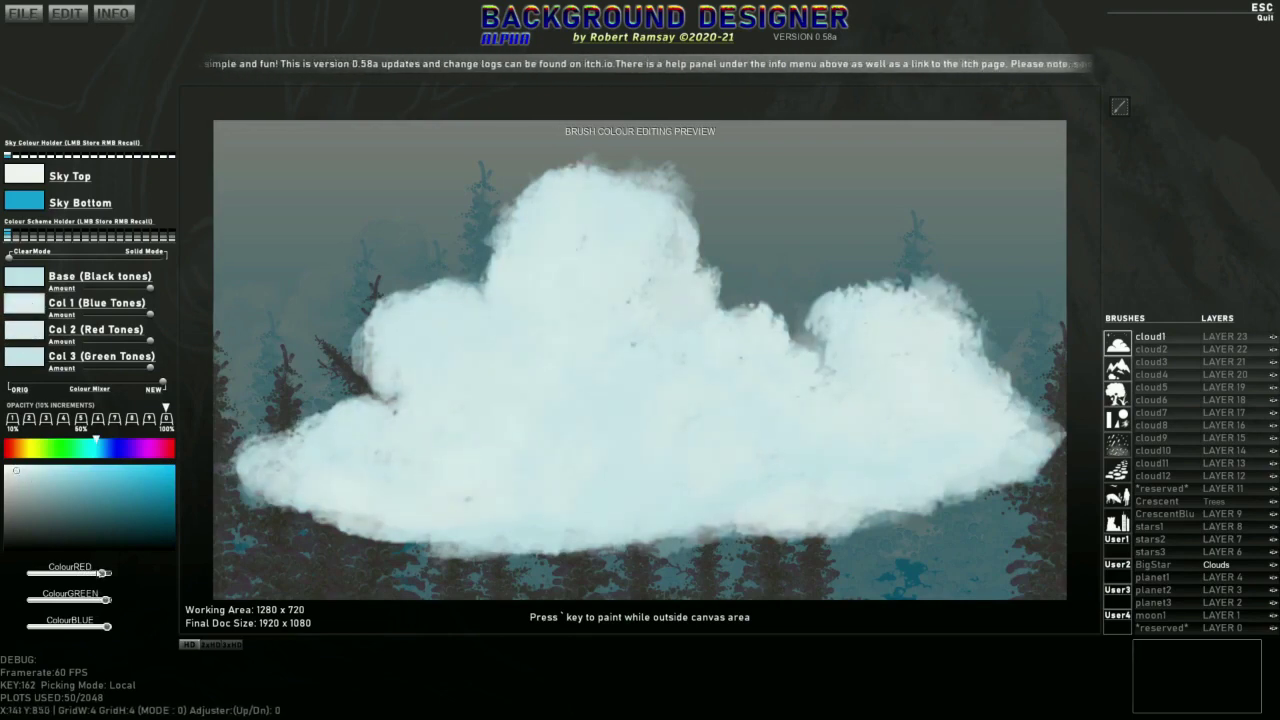
pyautogui.moveTo(106, 601); pyautogui.dragTo(112, 600)
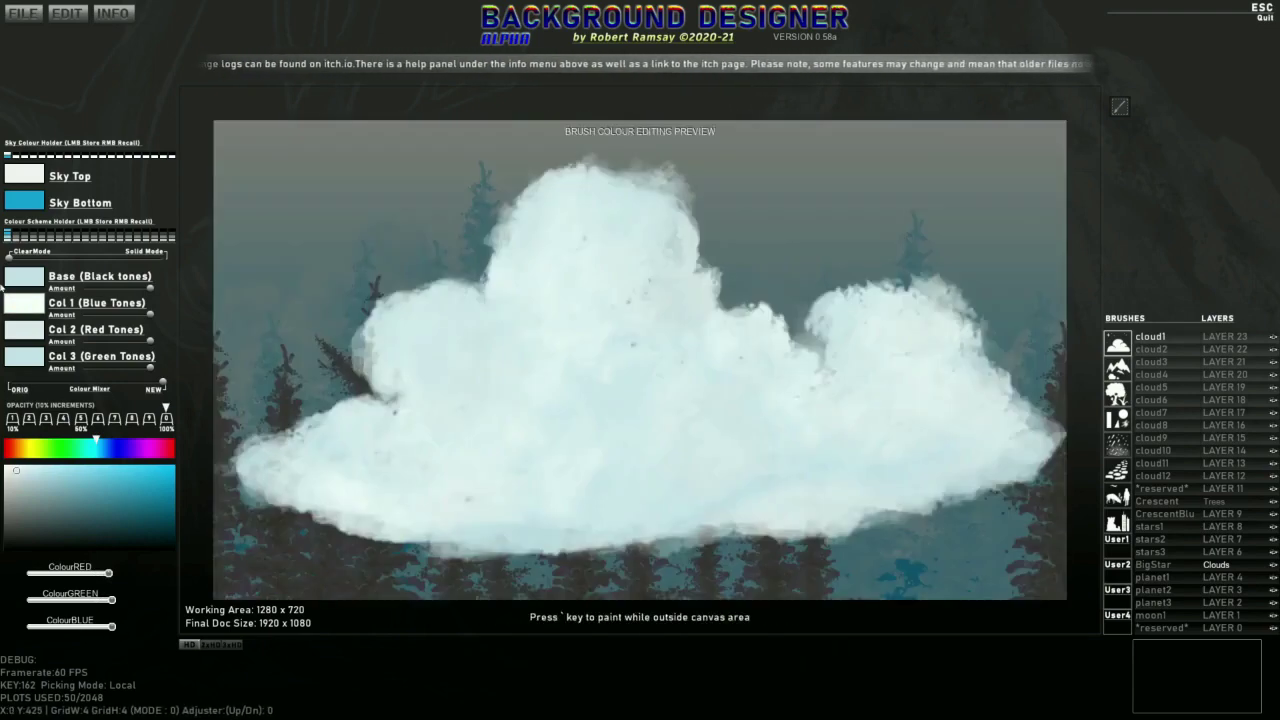
pyautogui.click(26, 279)
pyautogui.moveTo(17, 478); pyautogui.dragTo(8, 469)
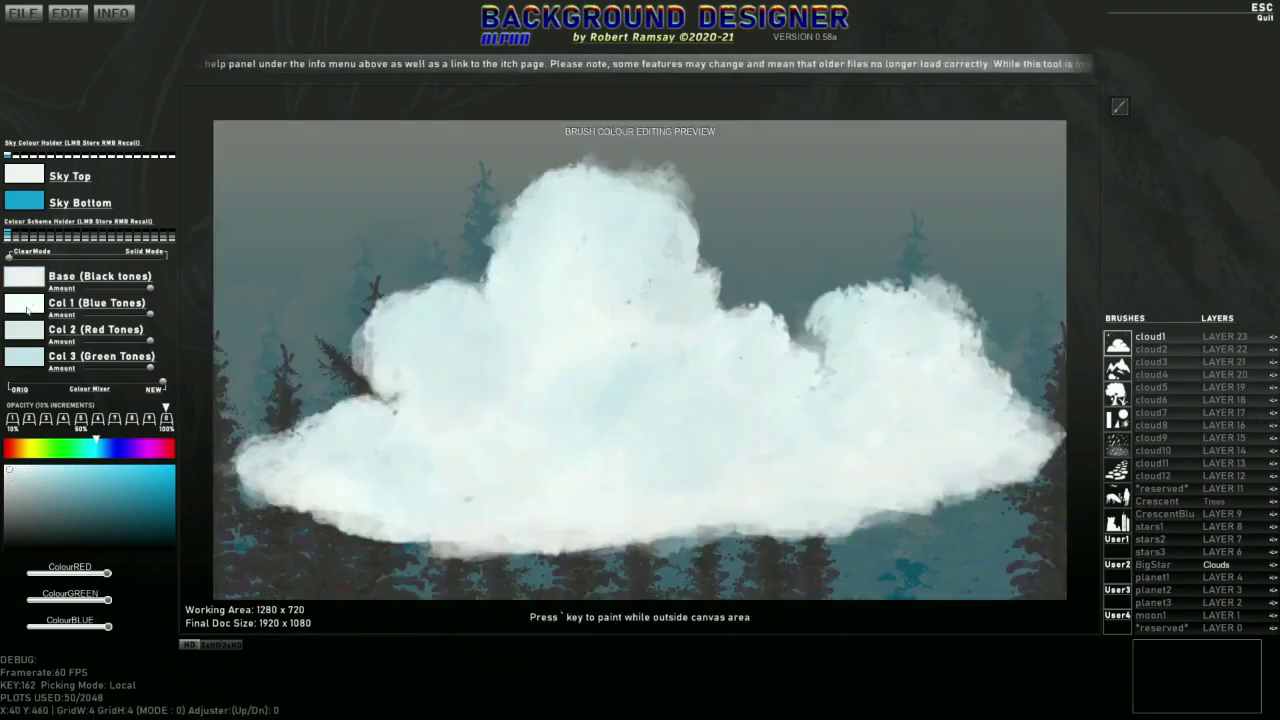
pyautogui.rightClick(27, 309)
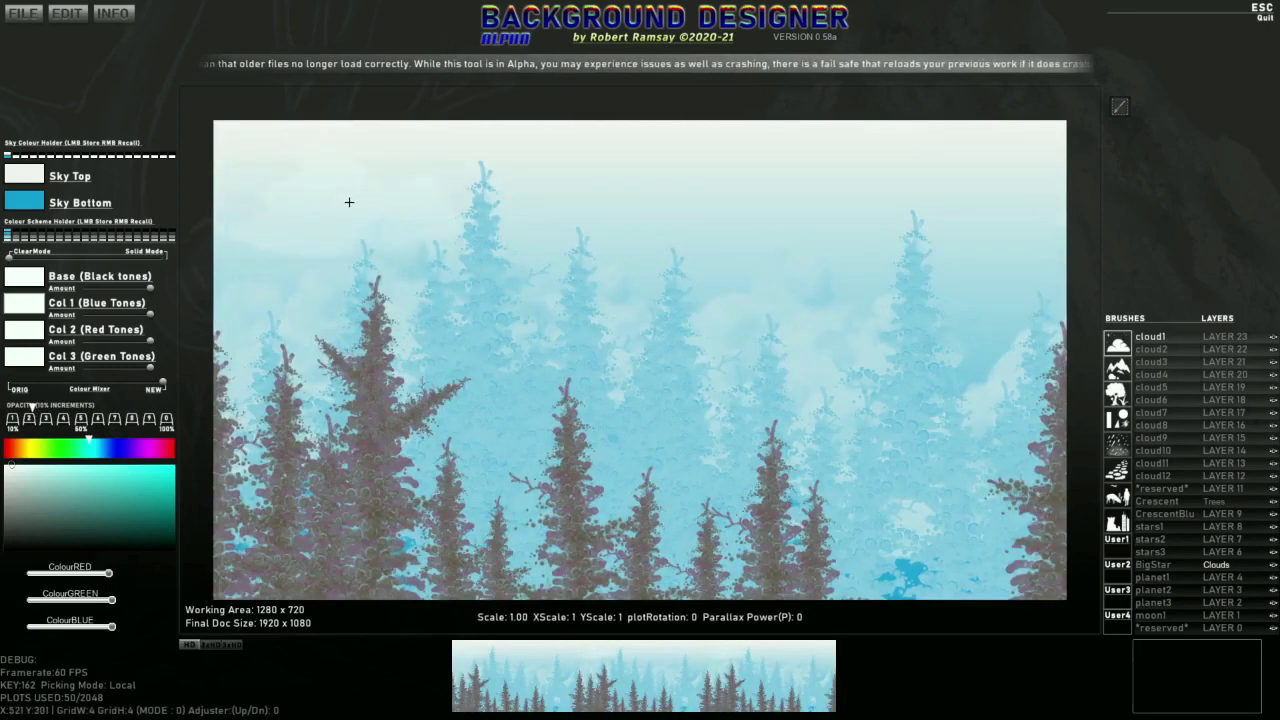
# Step: Compare cloud brush opacities over the upper-left sky, set the opacity to 30% and reduce the brush scale below 1.10
pyautogui.scroll(2, 348, 213)
pyautogui.press('1')
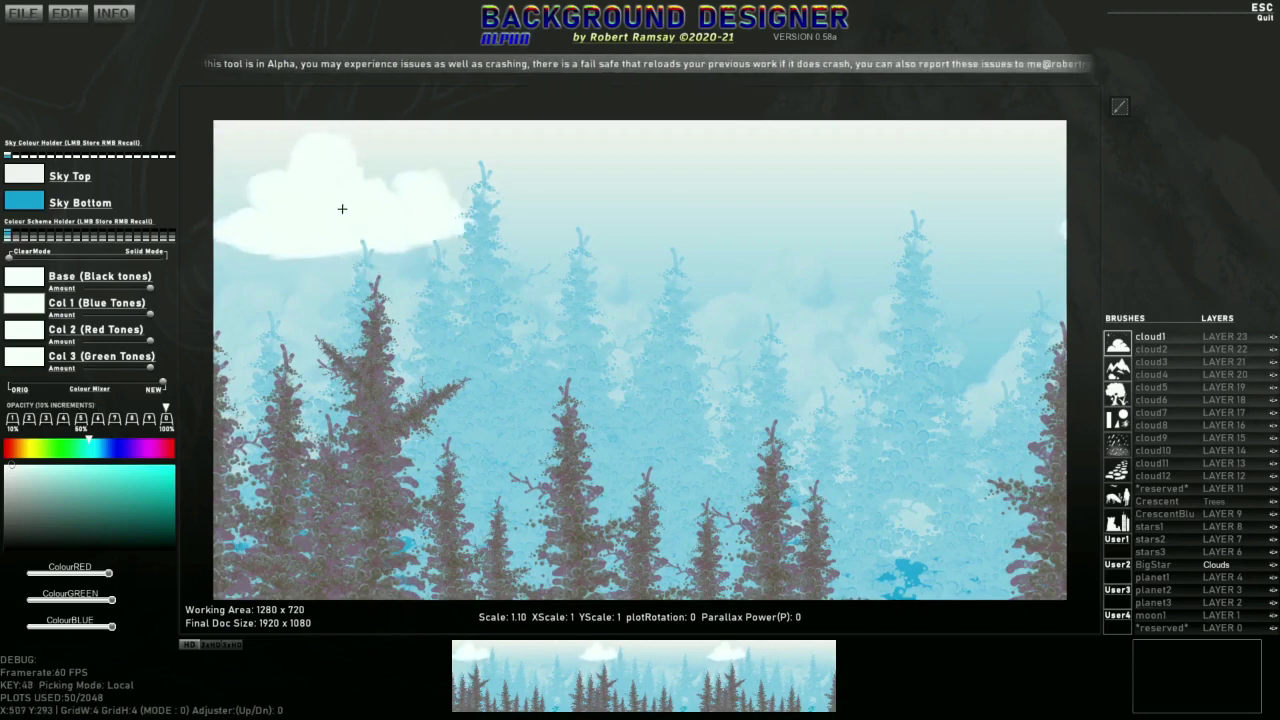
pyautogui.press('1')
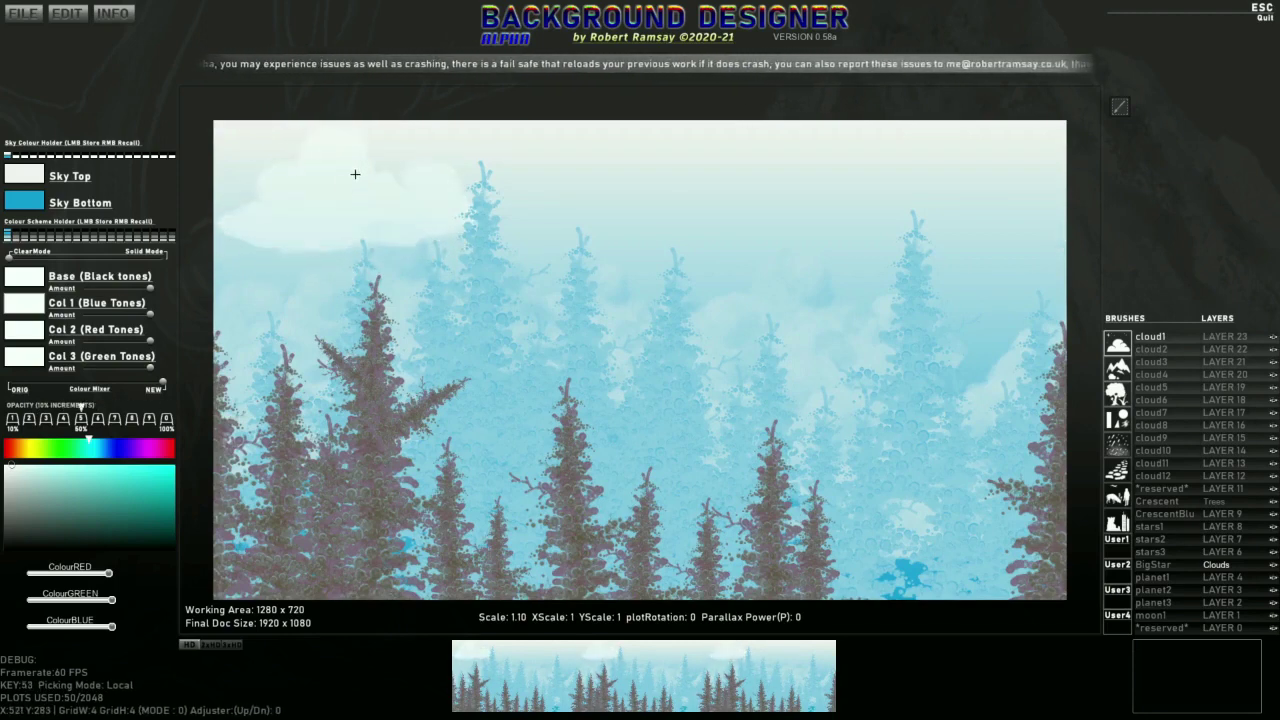
pyautogui.press('3')
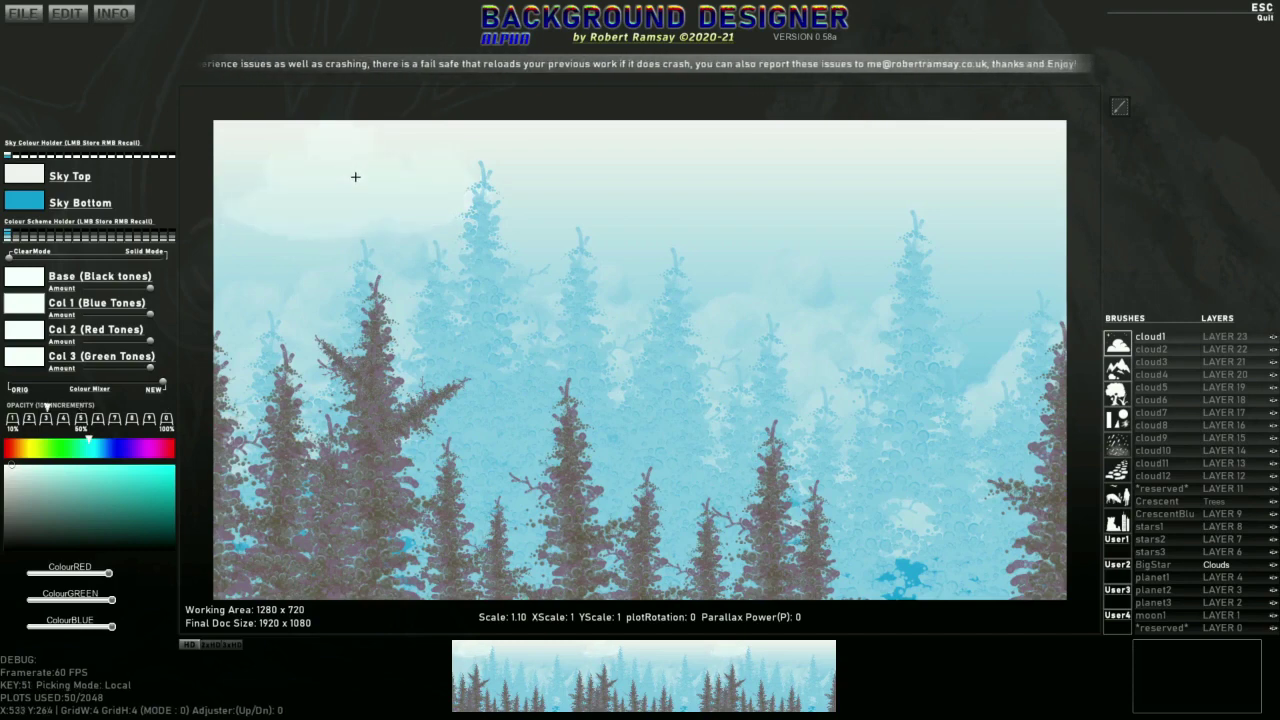
pyautogui.scroll(-3, 349, 188)
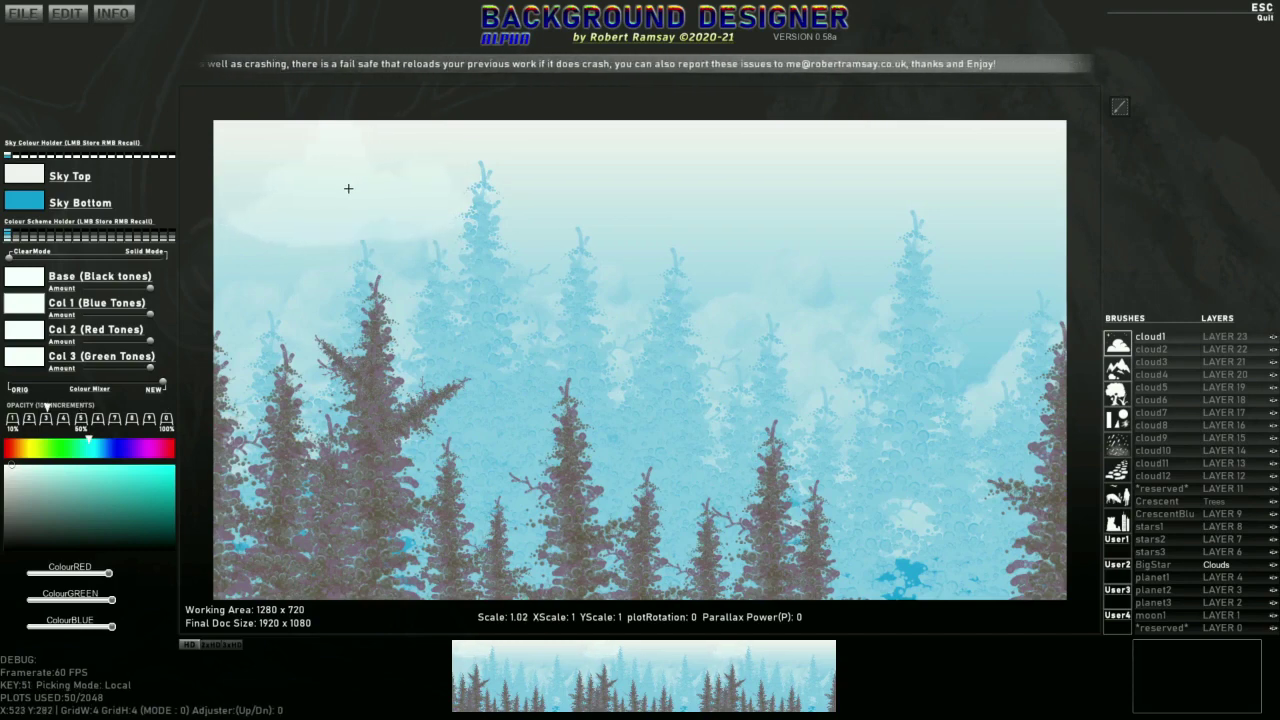
# Step: Stamp overlapping white clouds at scale 0.95 and 30% opacity behind the trees on the canvas's left side
pyautogui.click(302, 248)
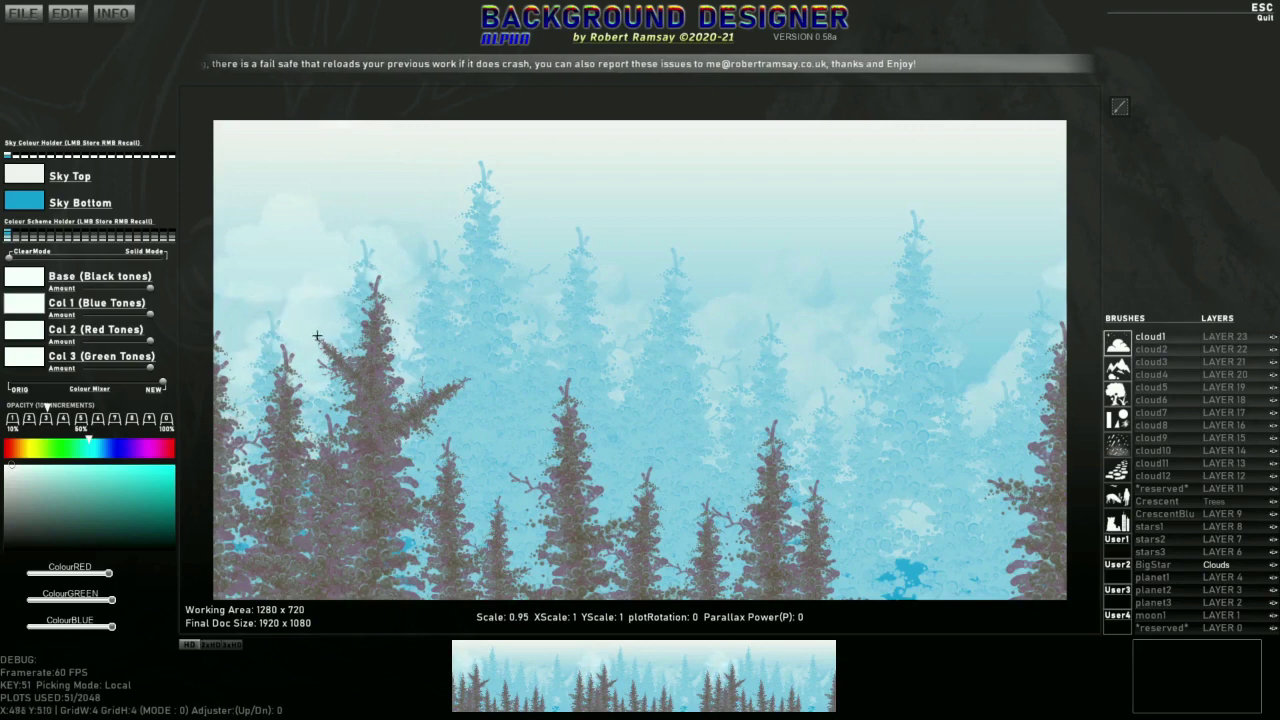
pyautogui.click(277, 299)
pyautogui.click(318, 290)
pyautogui.click(364, 325)
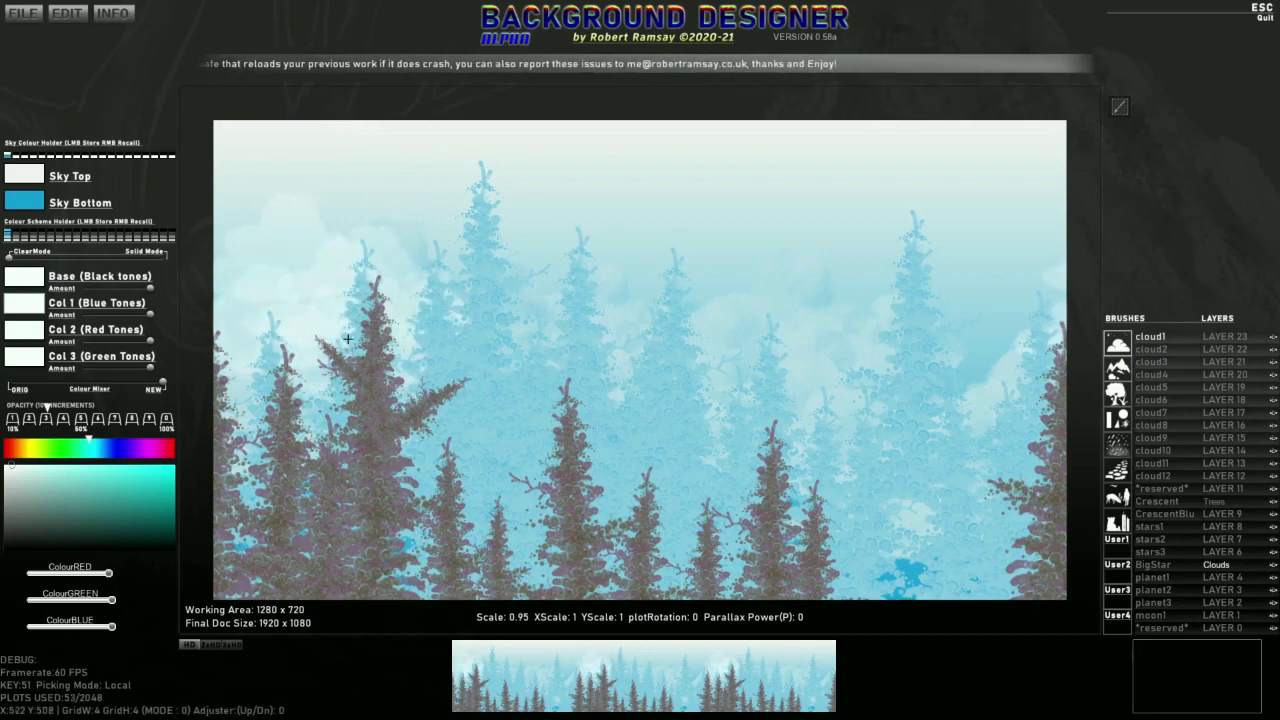
pyautogui.click(308, 352)
# Step: Paint translucent white clouds behind the trees from left of centre to the right, and fill the gap in the lower-right trees
pyautogui.click(491, 361)
pyautogui.click(475, 304)
pyautogui.moveTo(476, 333)
pyautogui.mouseDown()
pyautogui.moveTo(561, 362)
pyautogui.moveTo(548, 387)
pyautogui.moveTo(508, 386)
pyautogui.moveTo(540, 399)
pyautogui.moveTo(586, 390)
pyautogui.moveTo(606, 412)
pyautogui.moveTo(648, 393)
pyautogui.moveTo(721, 422)
pyautogui.moveTo(739, 383)
pyautogui.moveTo(785, 465)
pyautogui.moveTo(838, 451)
pyautogui.moveTo(888, 464)
pyautogui.moveTo(850, 388)
pyautogui.mouseUp()
pyautogui.click(910, 566)
pyautogui.click(908, 528)
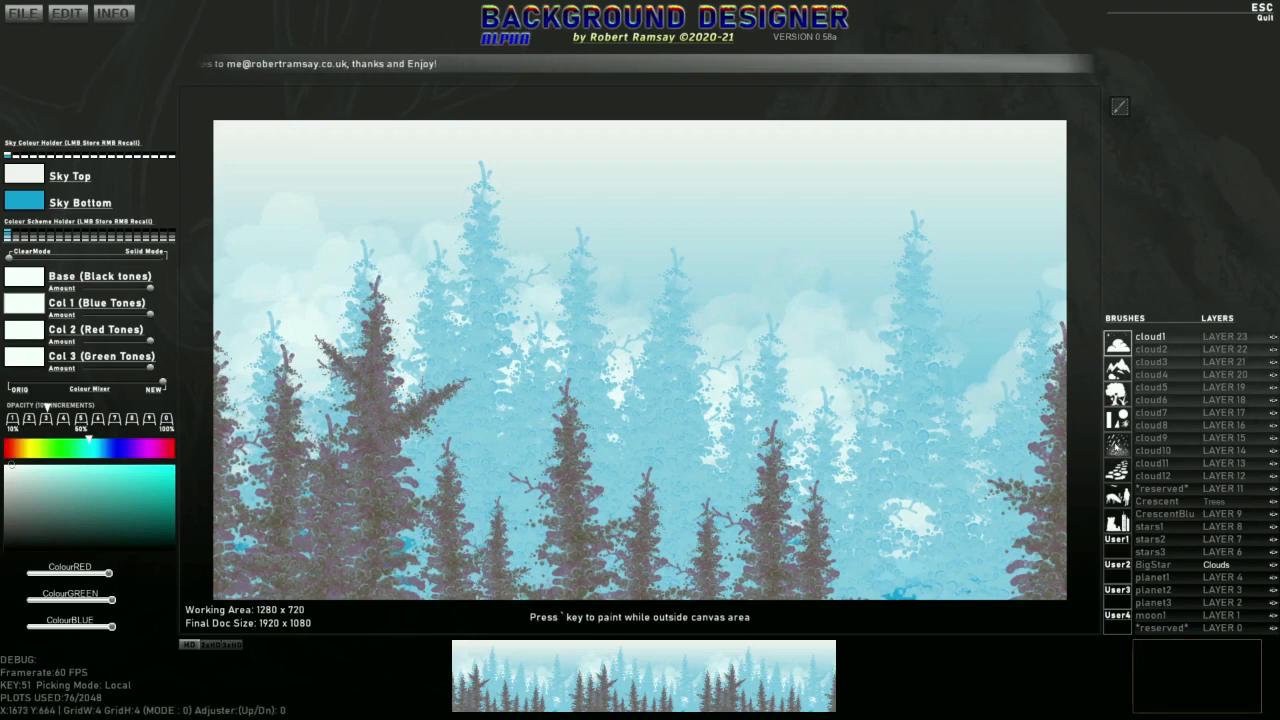
# Step: Set up the fog4 weather brush on the Trees layer at 100% opacity and enlarge its scale to about 2.55
pyautogui.click(1117, 448)
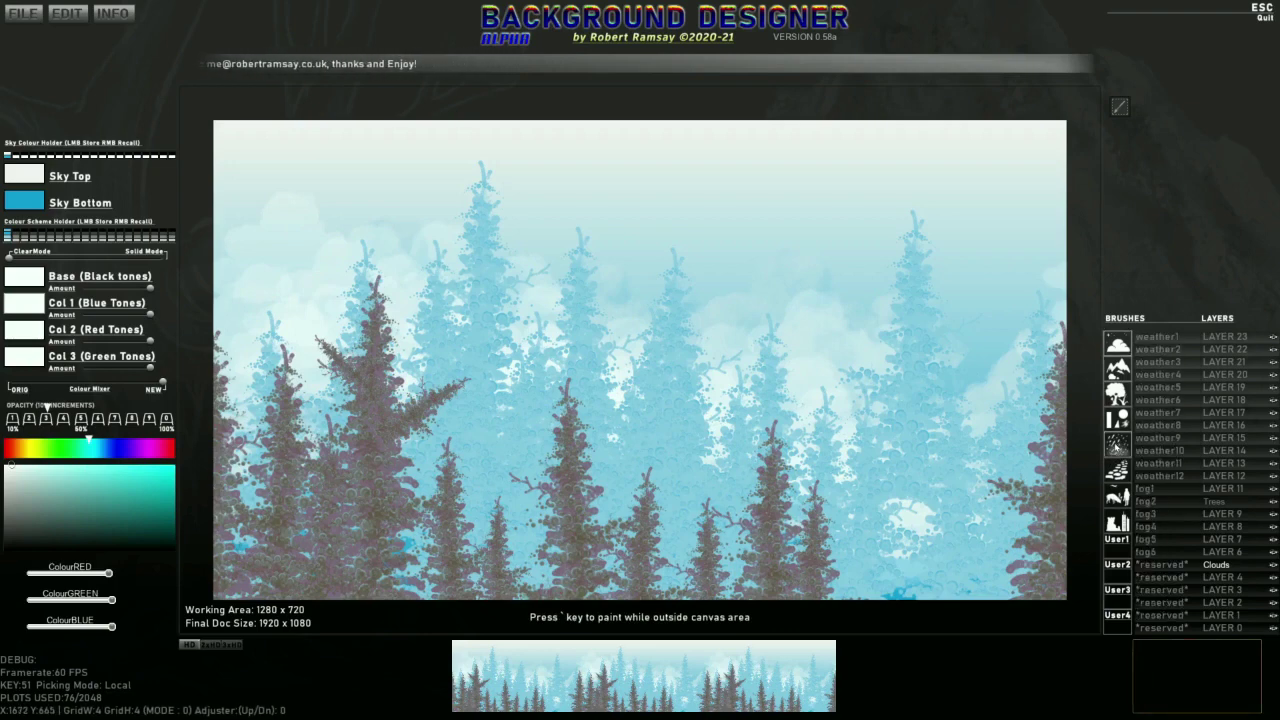
pyautogui.click(1160, 526)
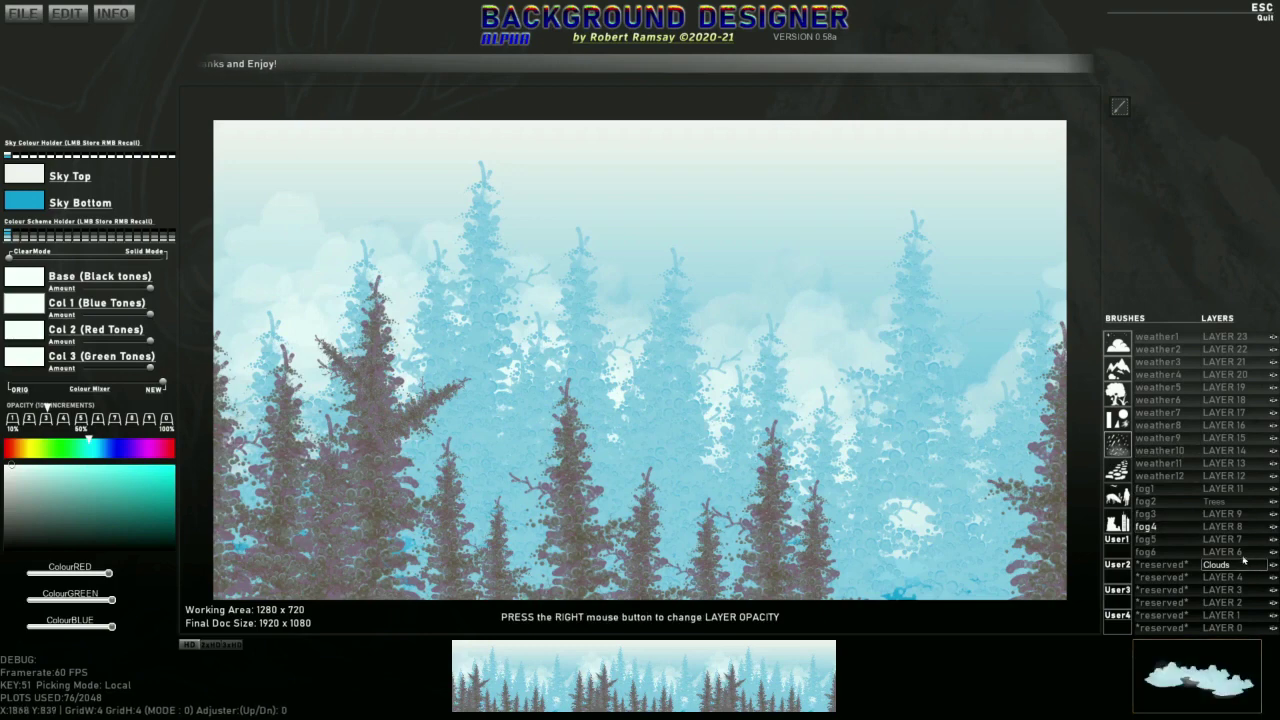
pyautogui.click(1218, 503)
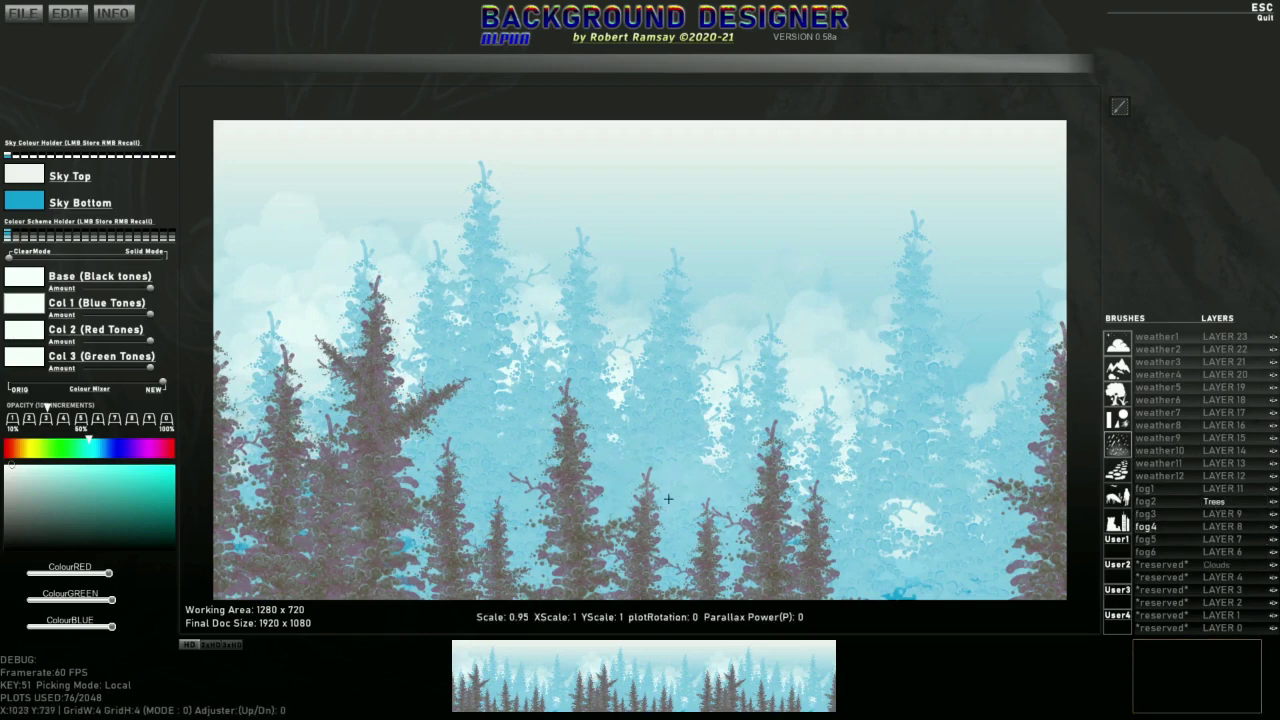
pyautogui.scroll(2, 620, 527)
pyautogui.scroll(1, 595, 370)
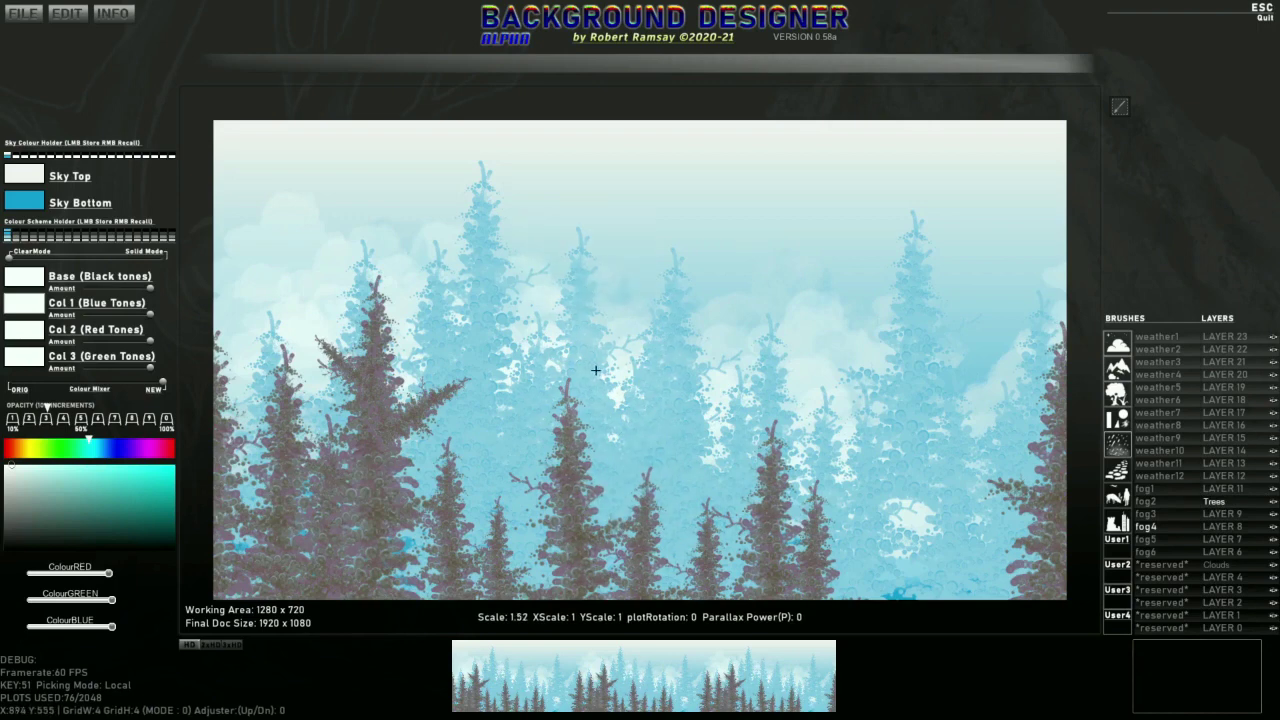
pyautogui.scroll(3, 594, 463)
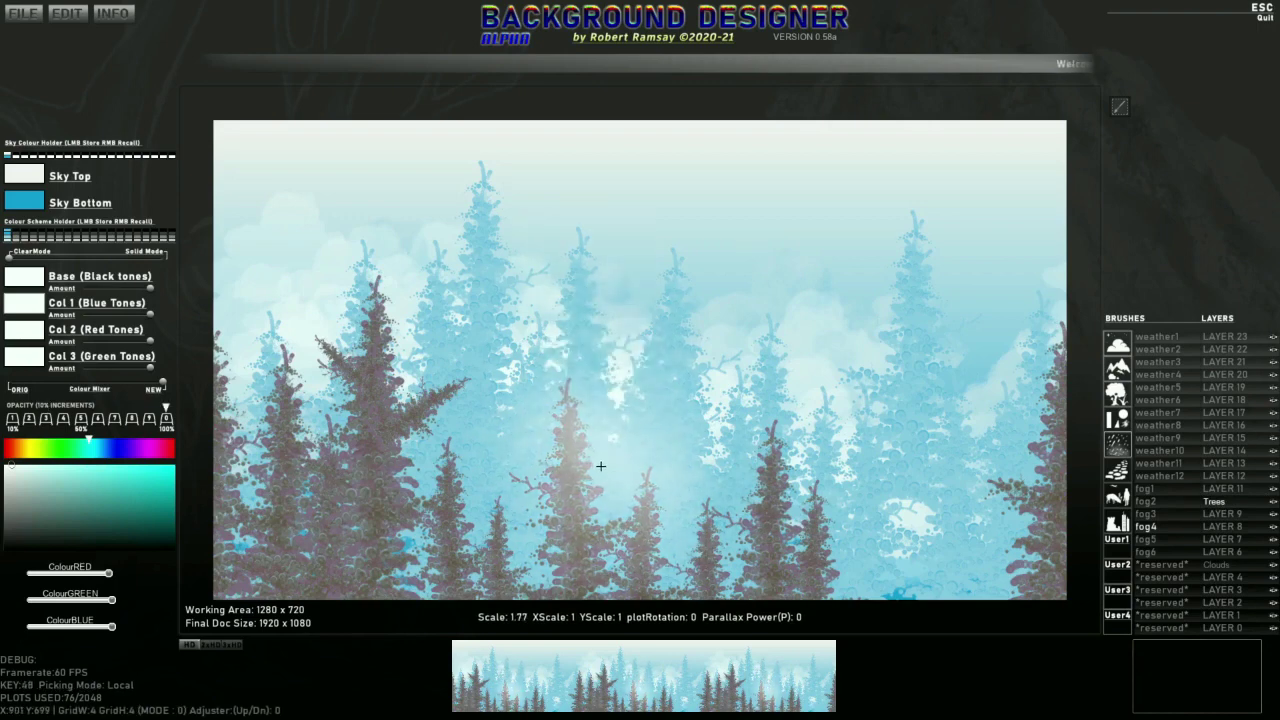
pyautogui.scroll(3, 510, 525)
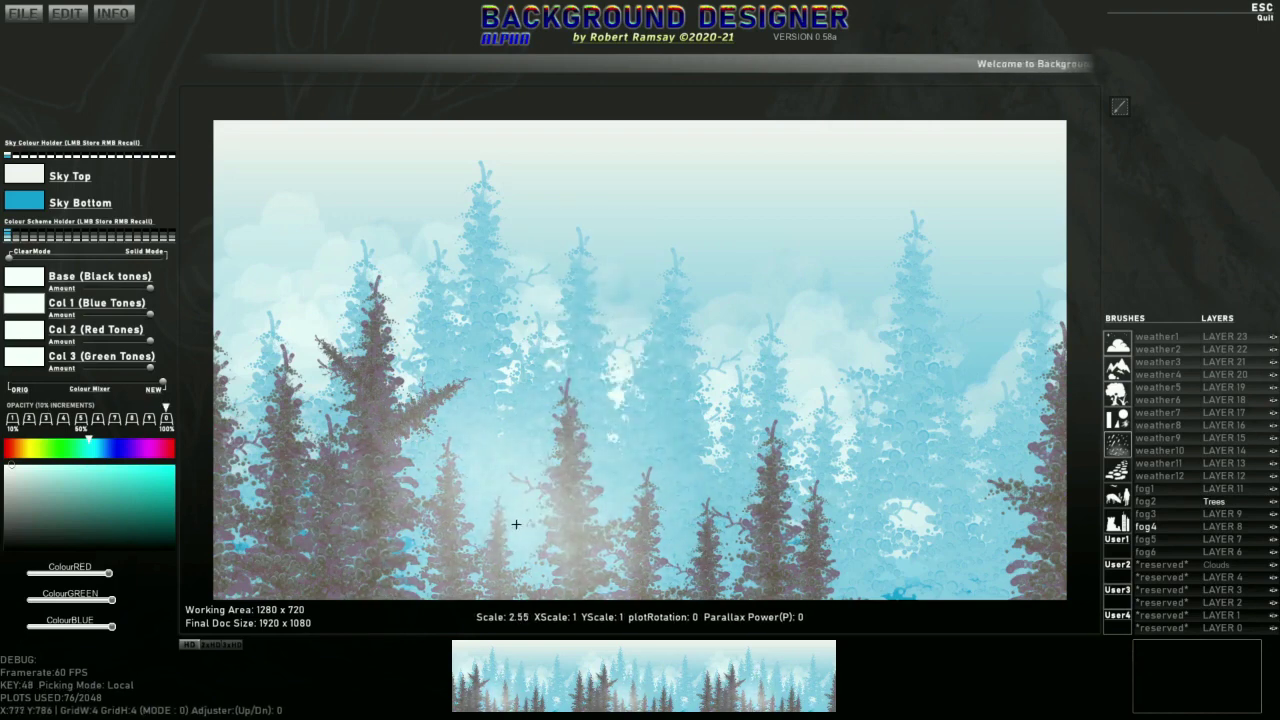
# Step: Stamp overlapping white fog along the canvas's lower edge over the tree bases, reducing the brush scale to 2.15 on the way
pyautogui.click(279, 596)
pyautogui.click(433, 617)
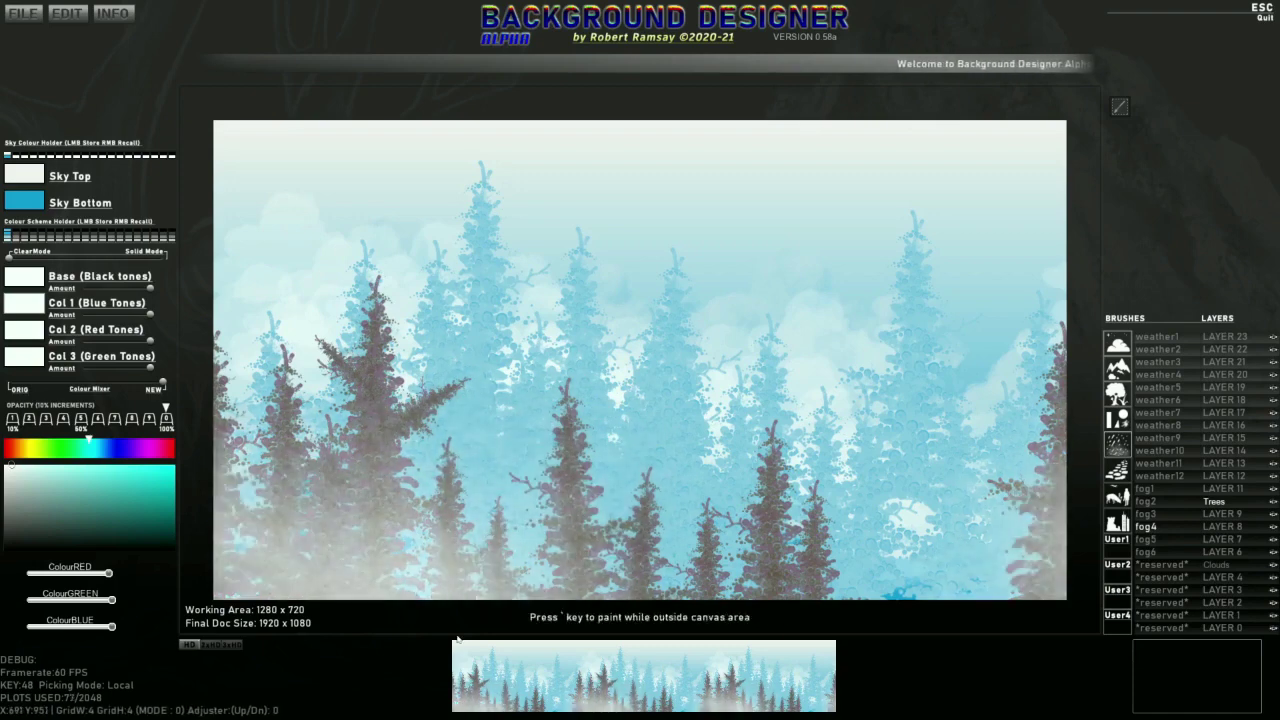
pyautogui.scroll(-1, 431, 618)
pyautogui.scroll(-3, 500, 532)
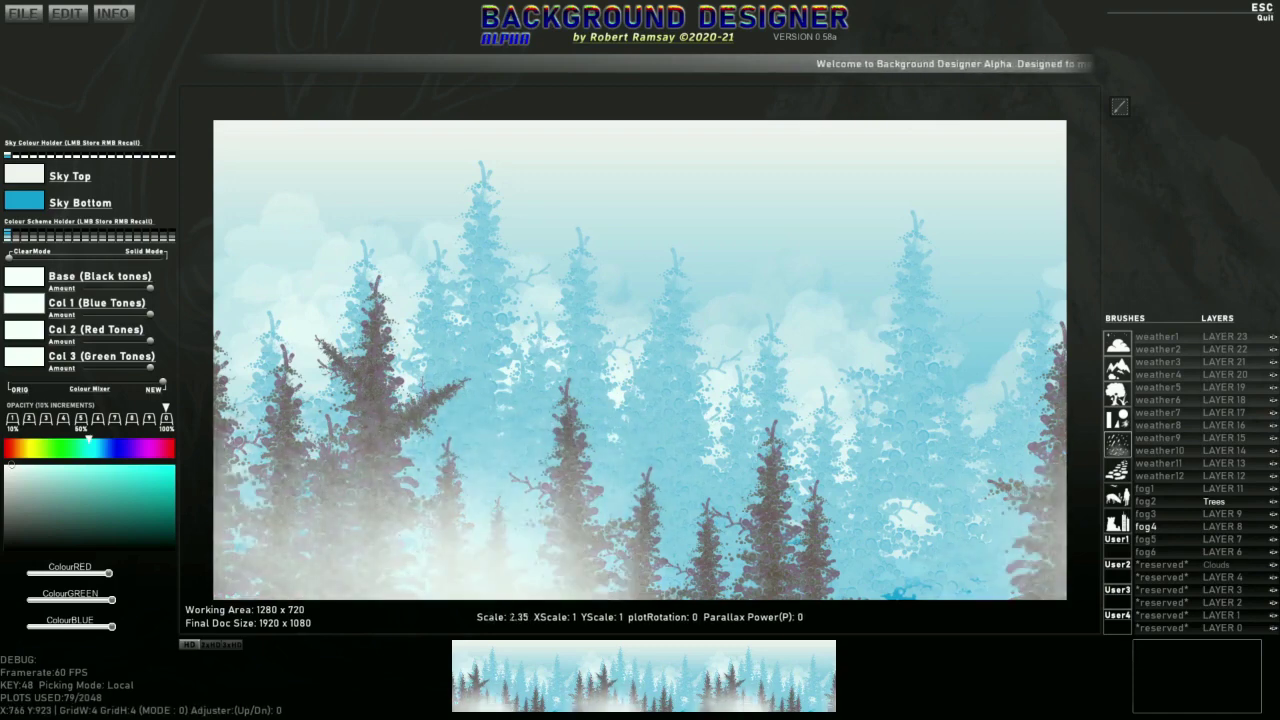
pyautogui.click(661, 592)
pyautogui.scroll(-3, 800, 600)
pyautogui.click(853, 602)
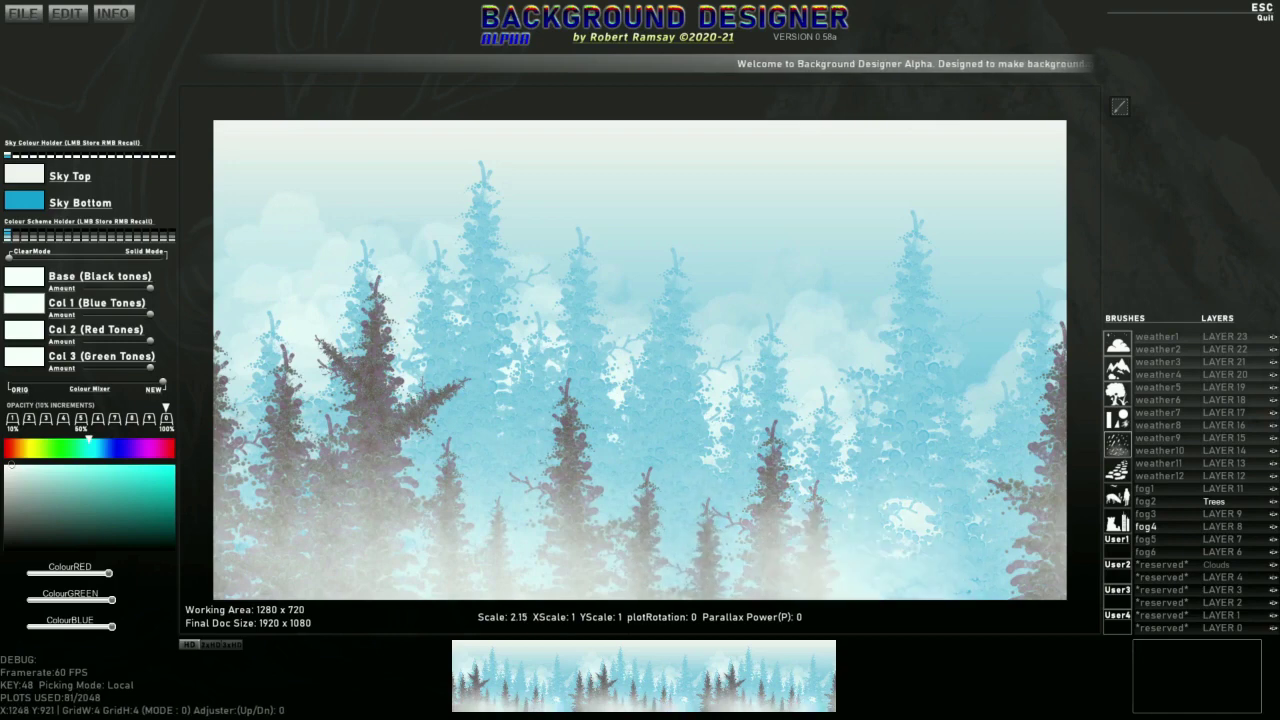
pyautogui.scroll(-3, 250, 590)
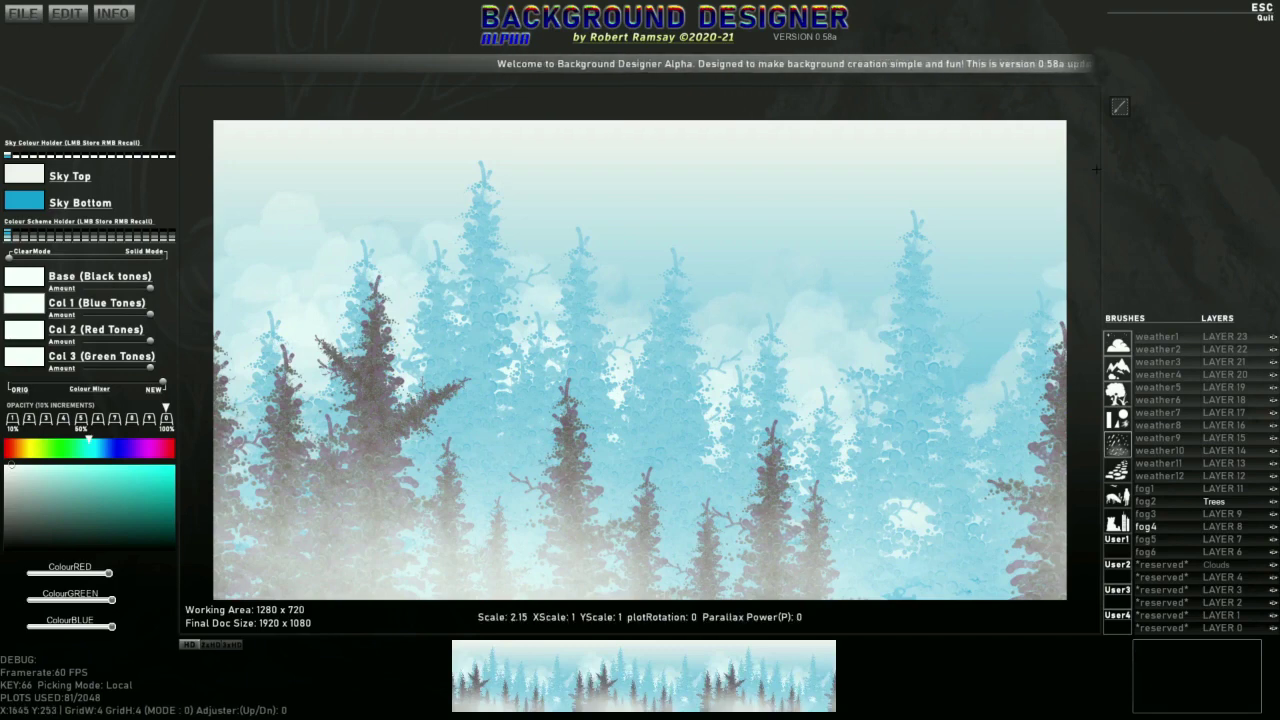
# Step: Reselect the fog4 brush, recolour all four tones near white and stamp one scale 7 fog veil over the whole scene
pyautogui.click(74, 16)
pyautogui.click(74, 78)
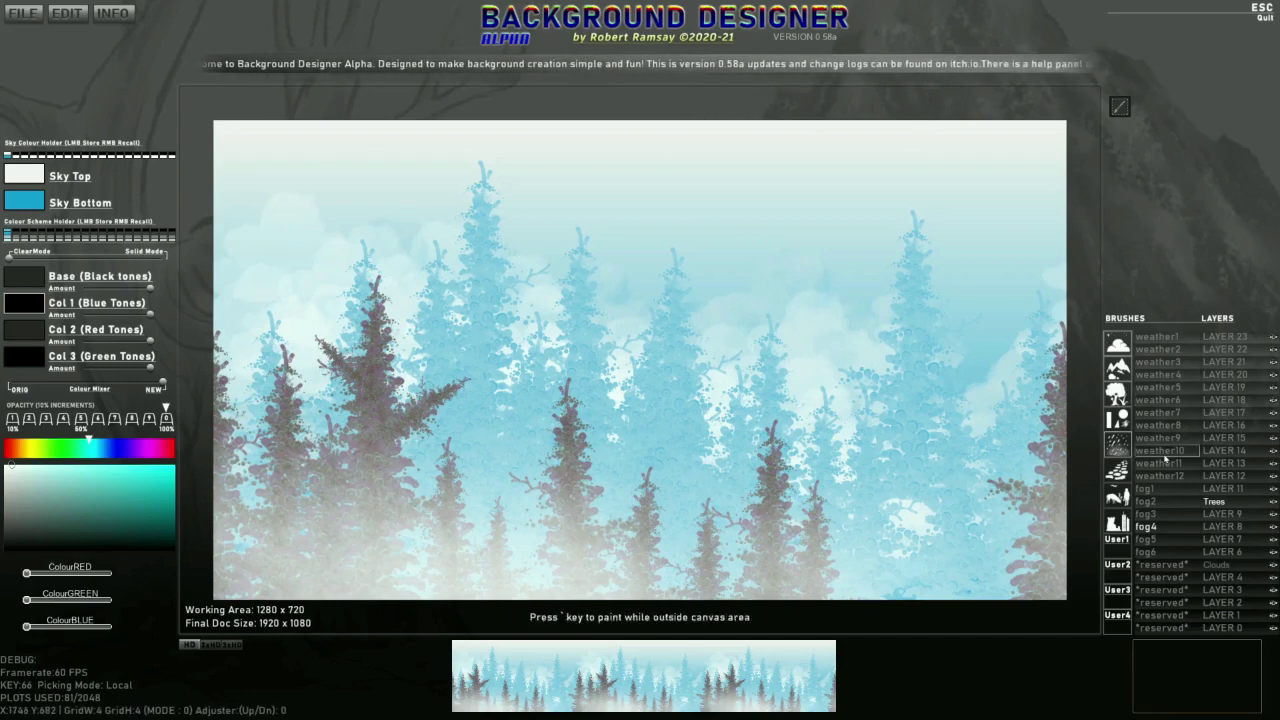
pyautogui.click(1153, 538)
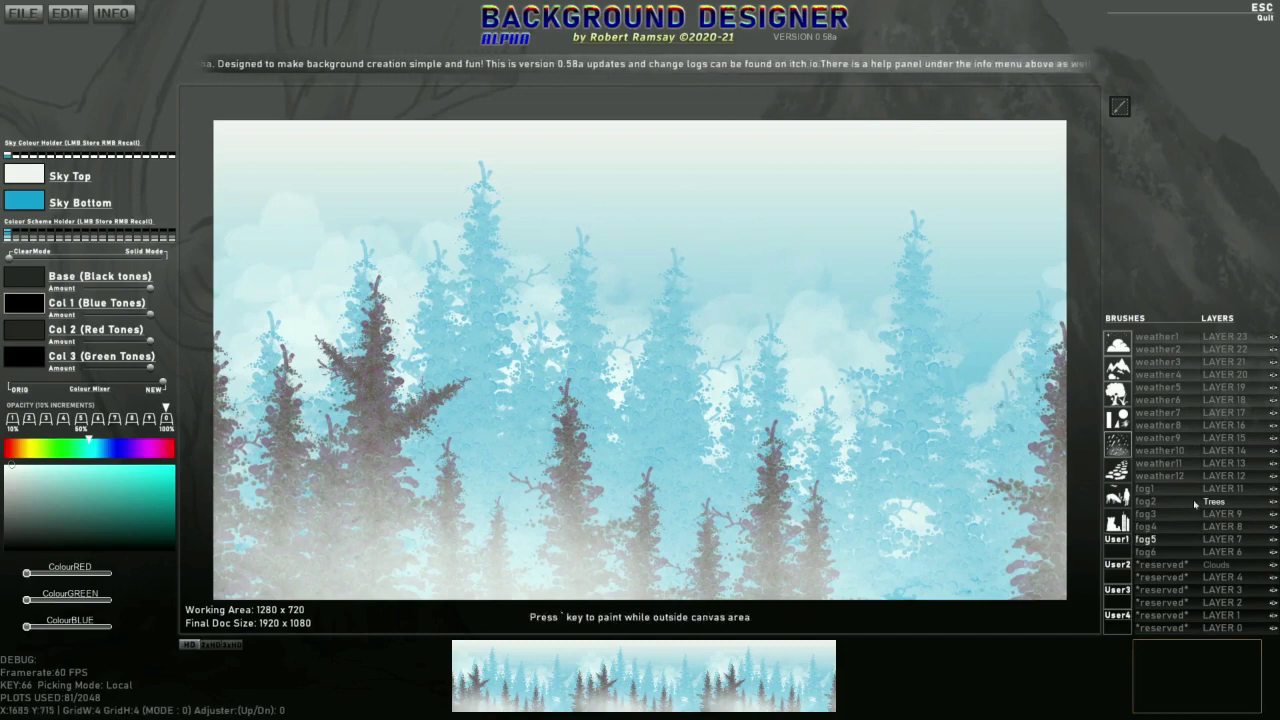
pyautogui.click(1150, 526)
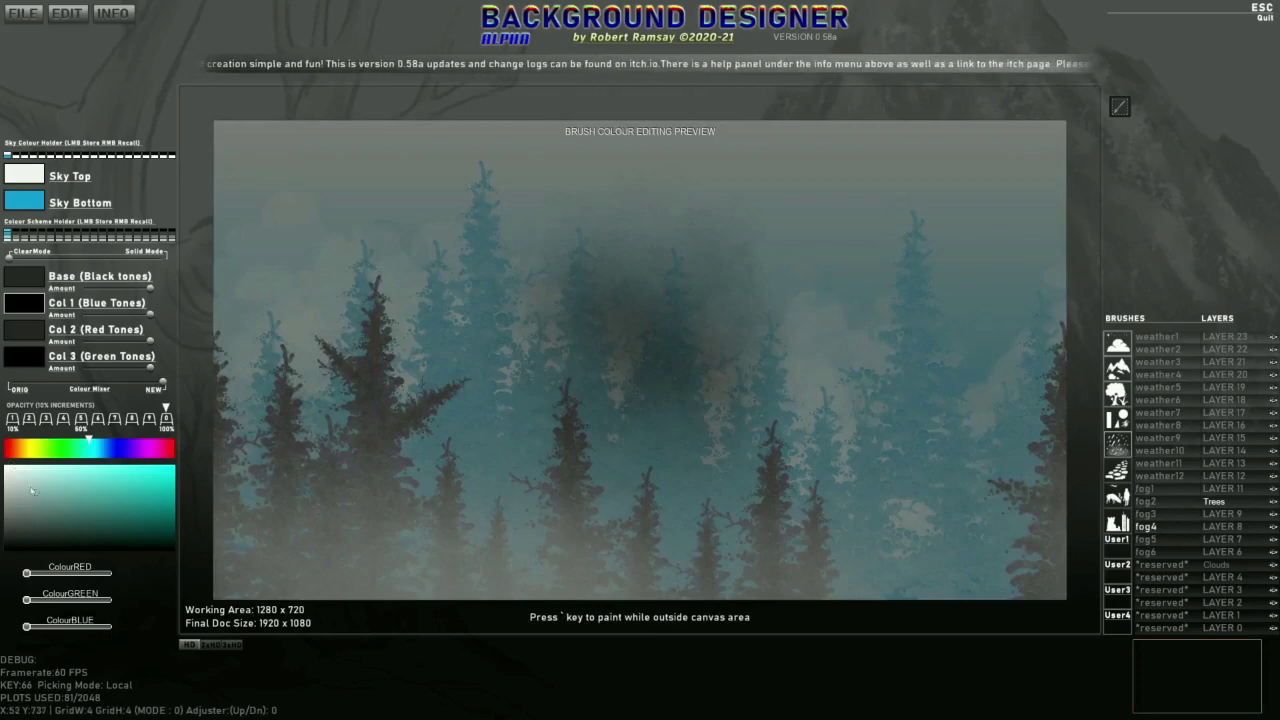
pyautogui.click(8, 469)
pyautogui.rightClick(33, 303)
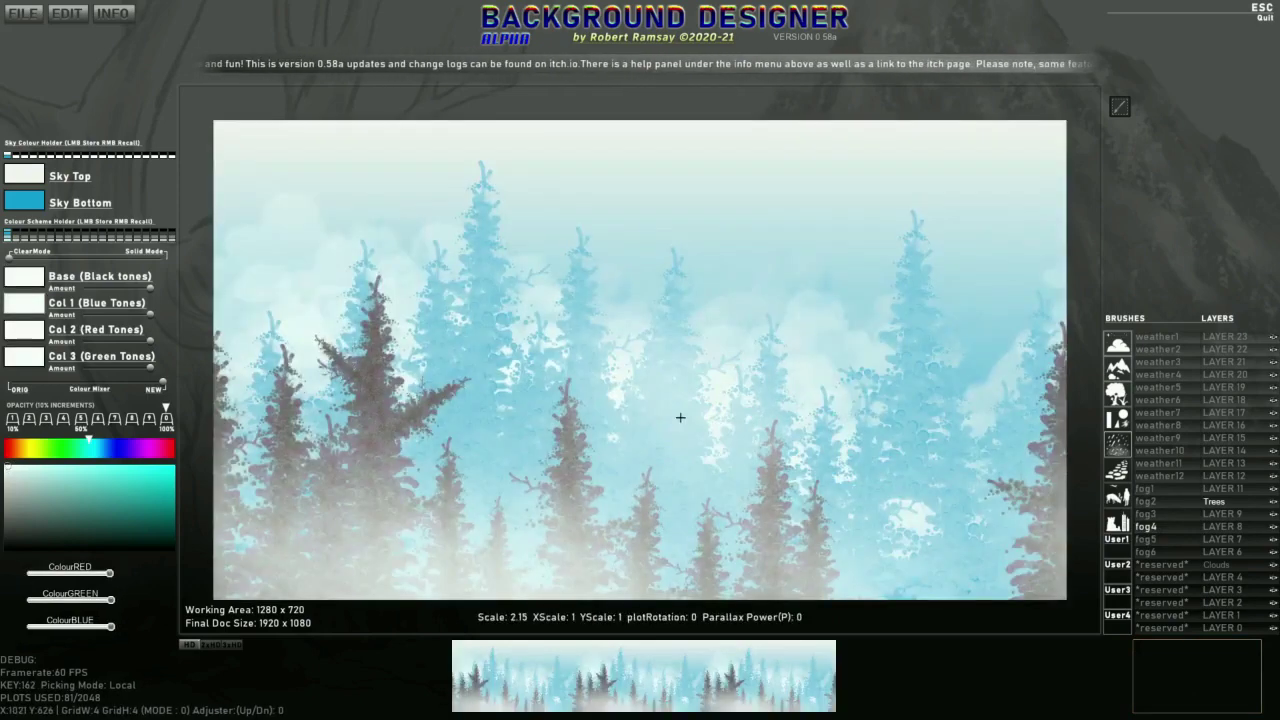
pyautogui.scroll(-5, 922, 445)
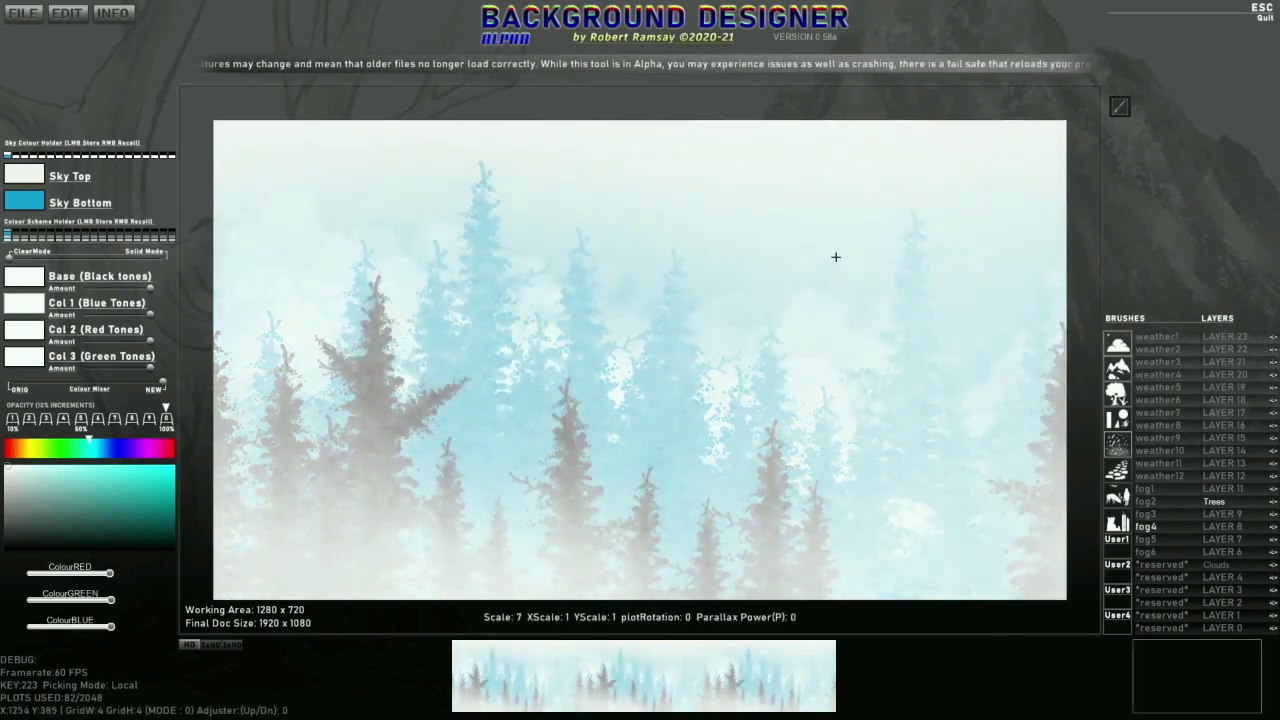
pyautogui.press('b')
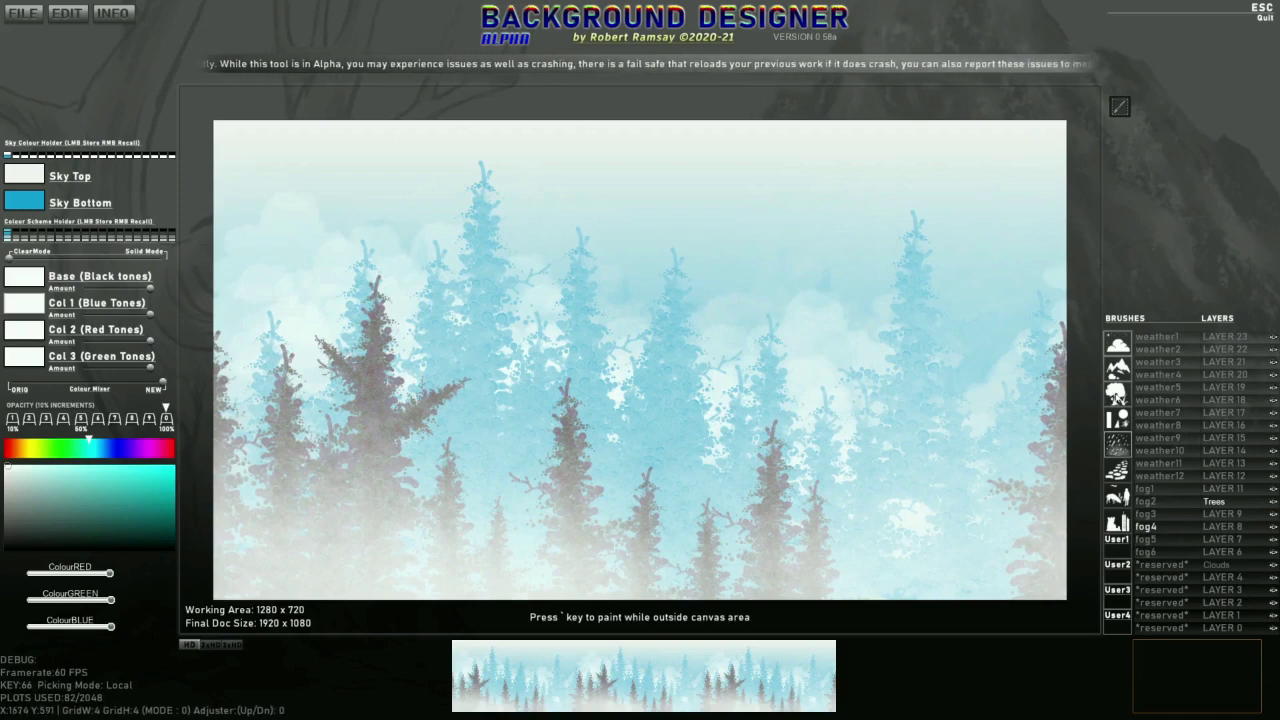
# Step: Select the tree14 brush for the Trees layer and reset its oversized scale to 1
pyautogui.click(1117, 496)
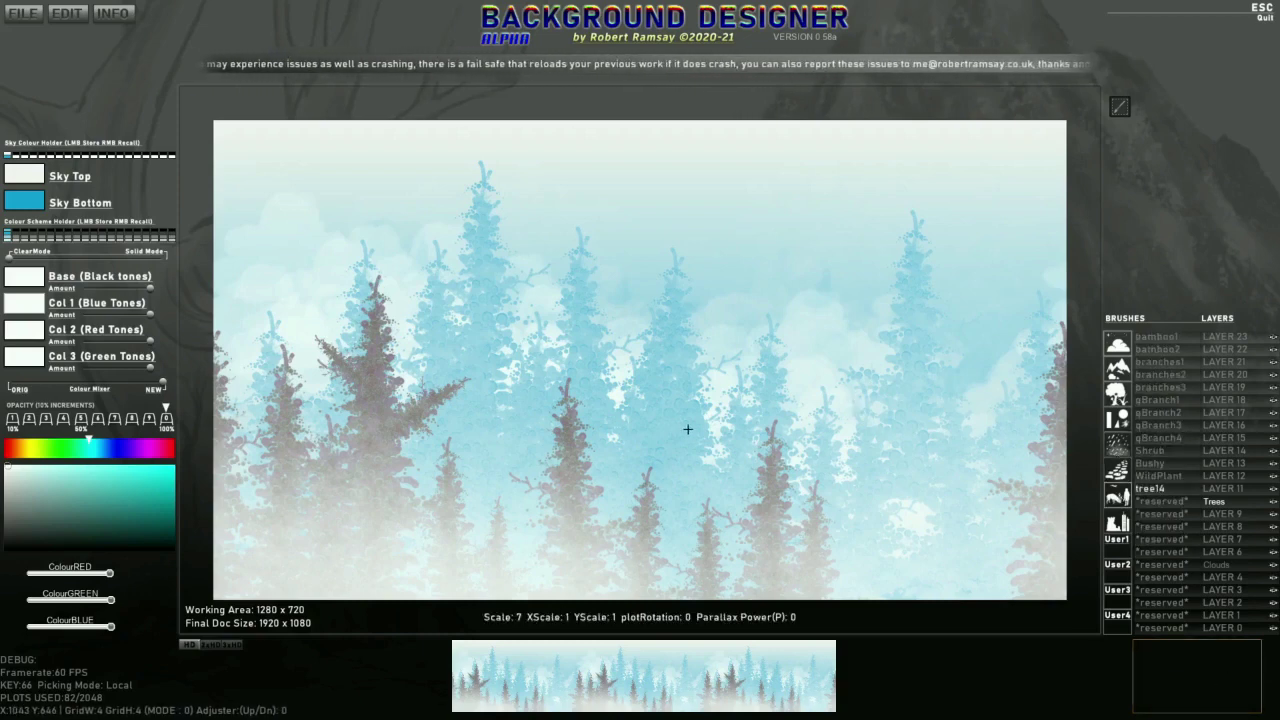
pyautogui.click(659, 375)
pyautogui.scroll(1, 659, 375)
pyautogui.scroll(-3, 670, 380)
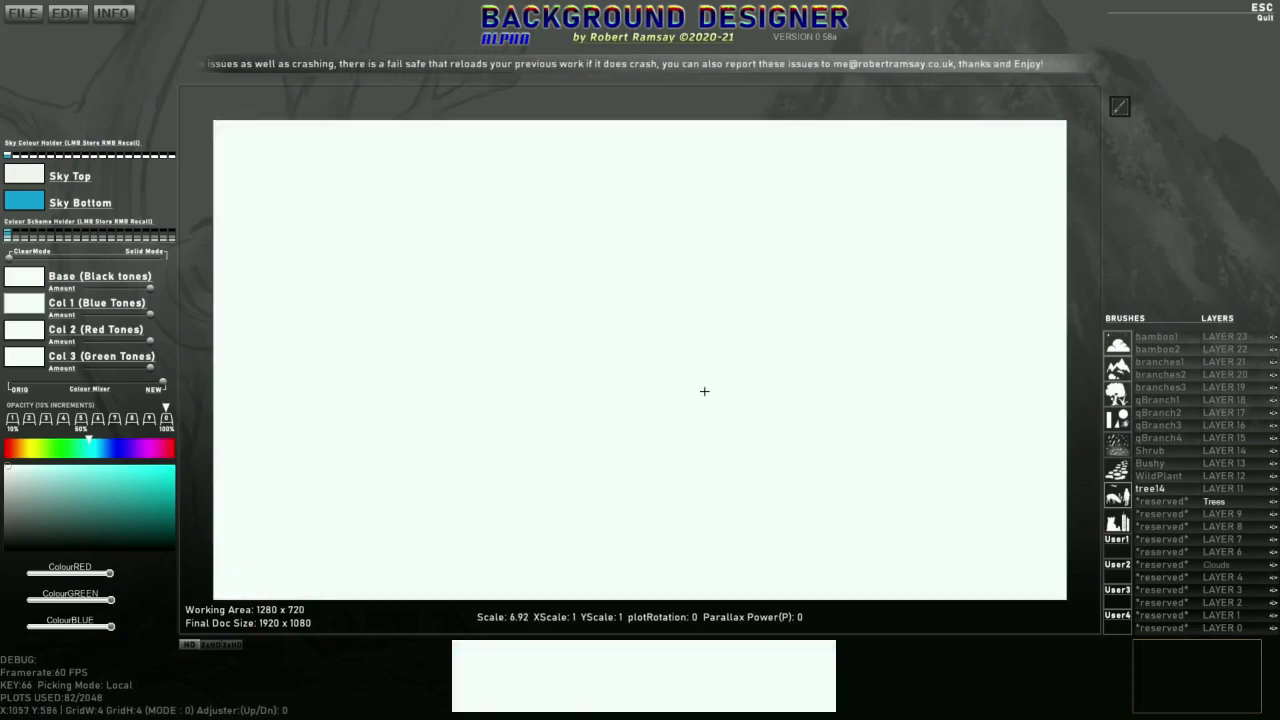
pyautogui.press('ctrl')
pyautogui.press('ctrl')
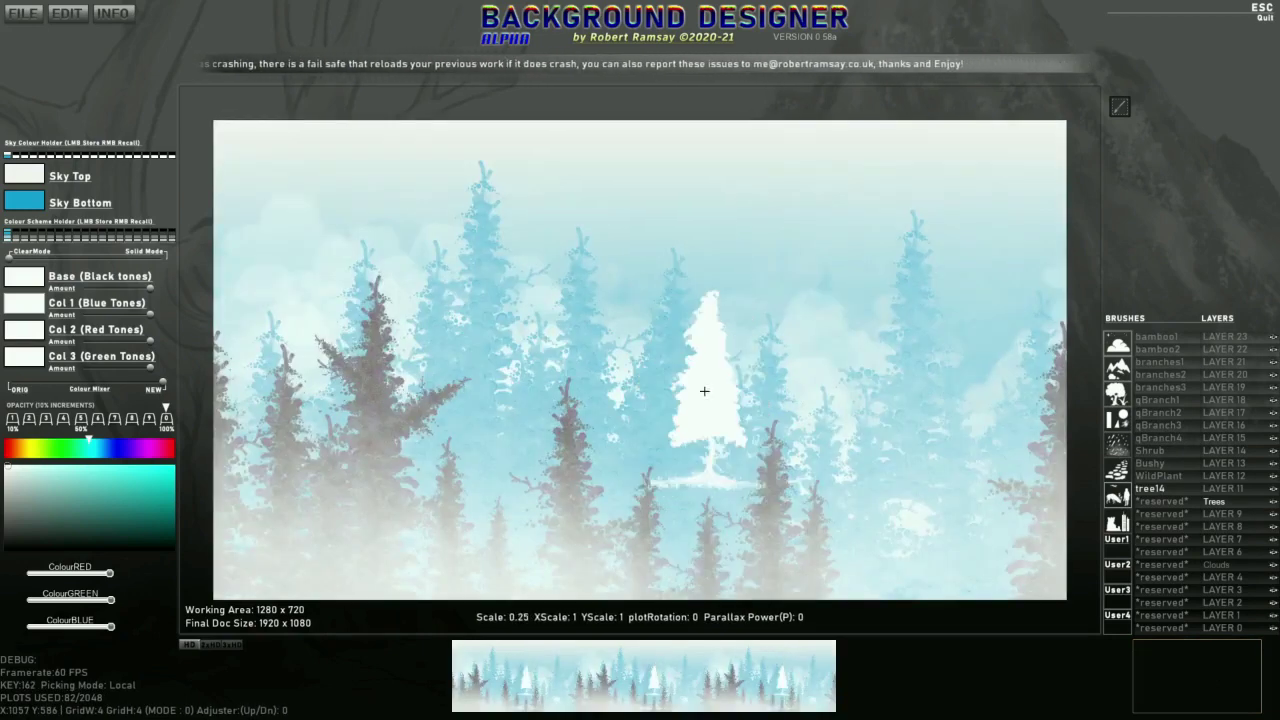
pyautogui.press('ctrl')
# Step: Try random colour schemes on the tree14 brush and reduce its scale to 0.52
pyautogui.press('Tab')
pyautogui.press('Tab')
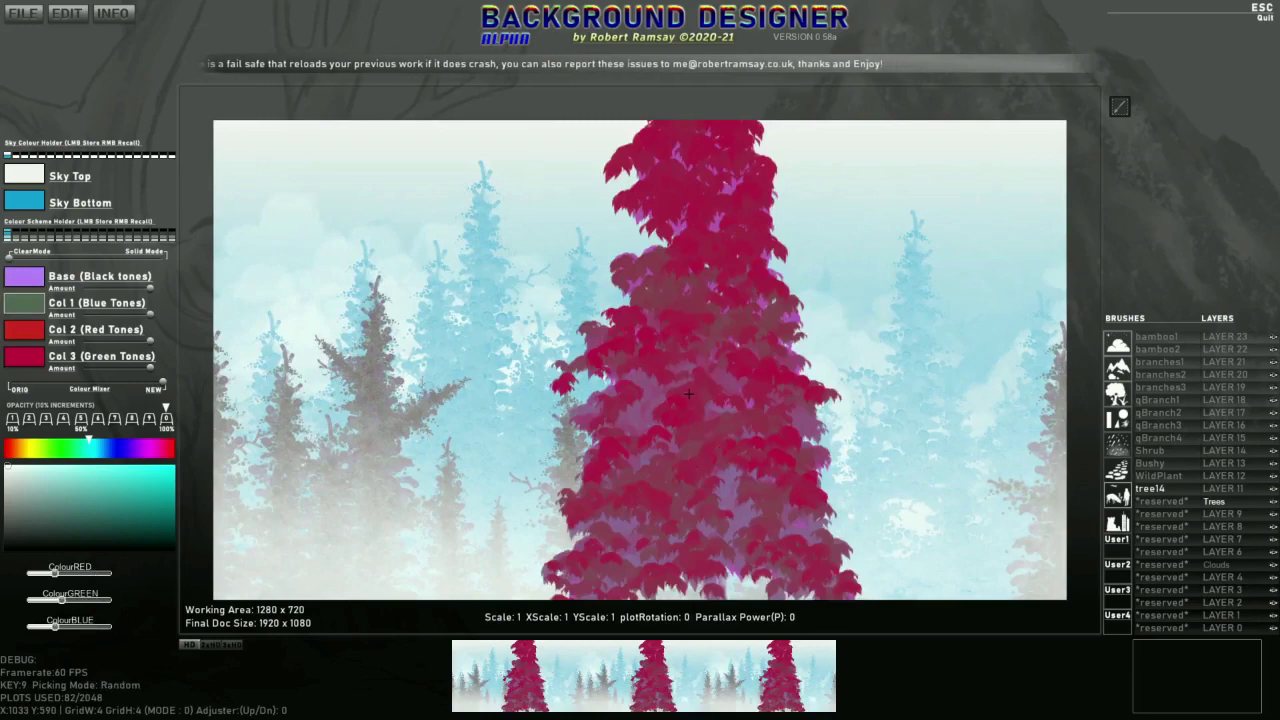
pyautogui.press('Tab')
pyautogui.press('Tab')
pyautogui.scroll(-7, 689, 394)
pyautogui.press('Tab')
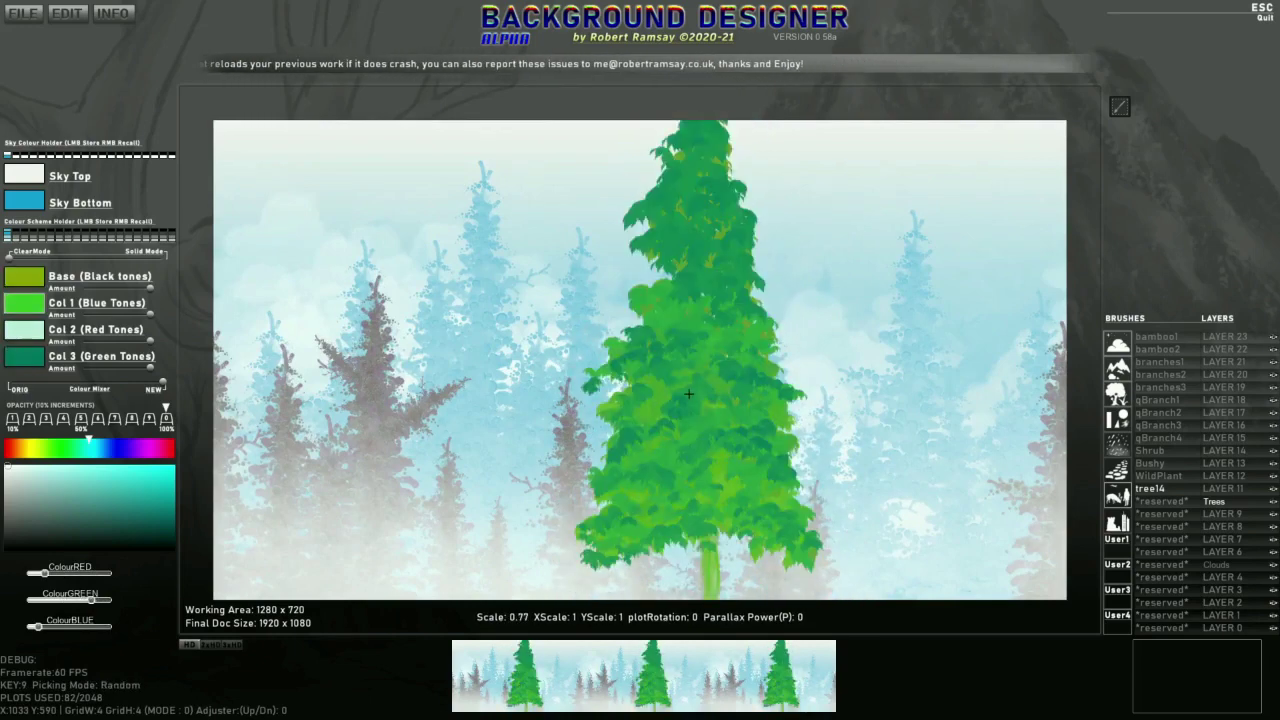
pyautogui.press('Tab')
pyautogui.press('Tab')
pyautogui.scroll(-8, 689, 394)
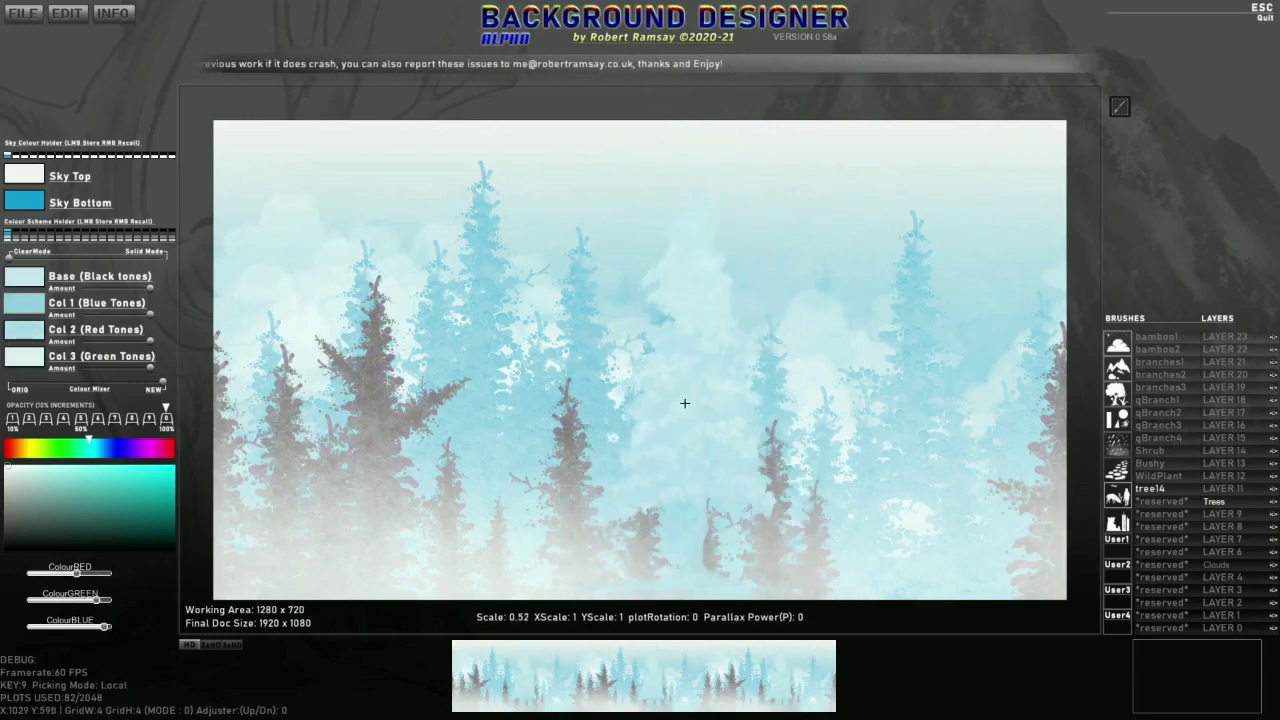
# Step: Resample the tree brush's tones from local canvas areas, and take a pale blue scheme with the Document picking mode
pyautogui.press('Tab')
pyautogui.press('Tab')
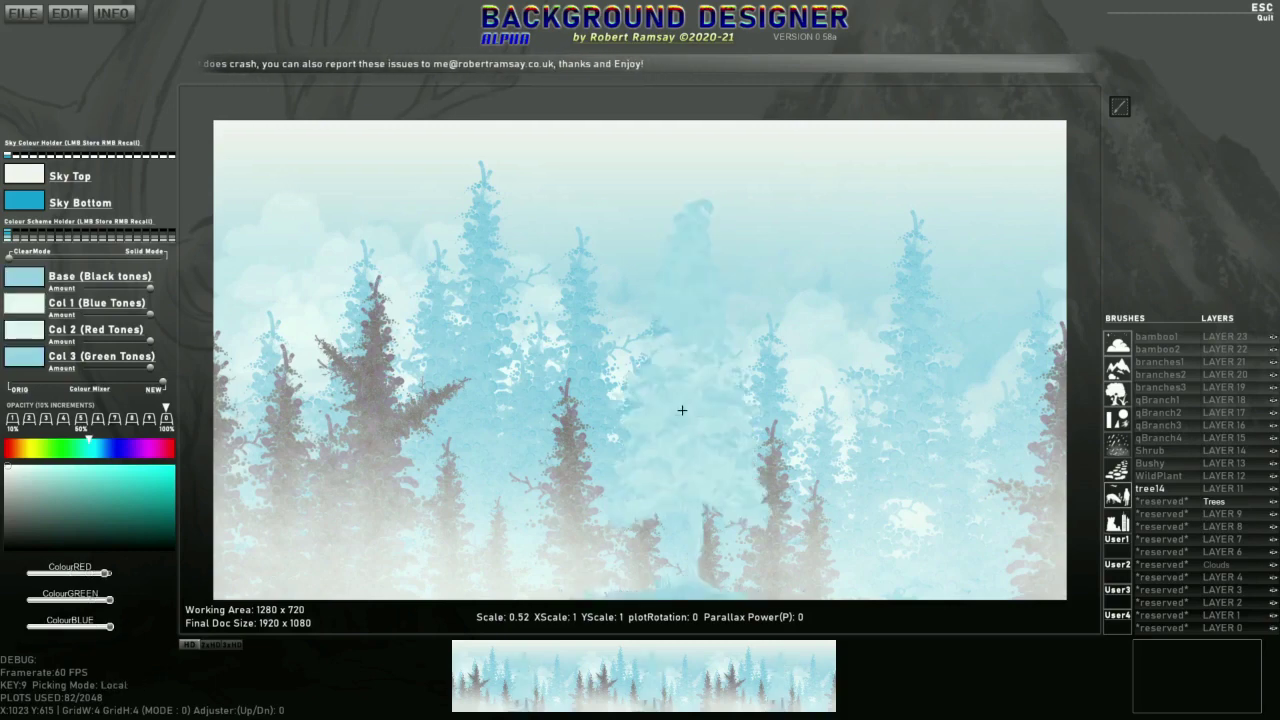
pyautogui.press('Tab')
pyautogui.press('Tab')
pyautogui.press('Tab')
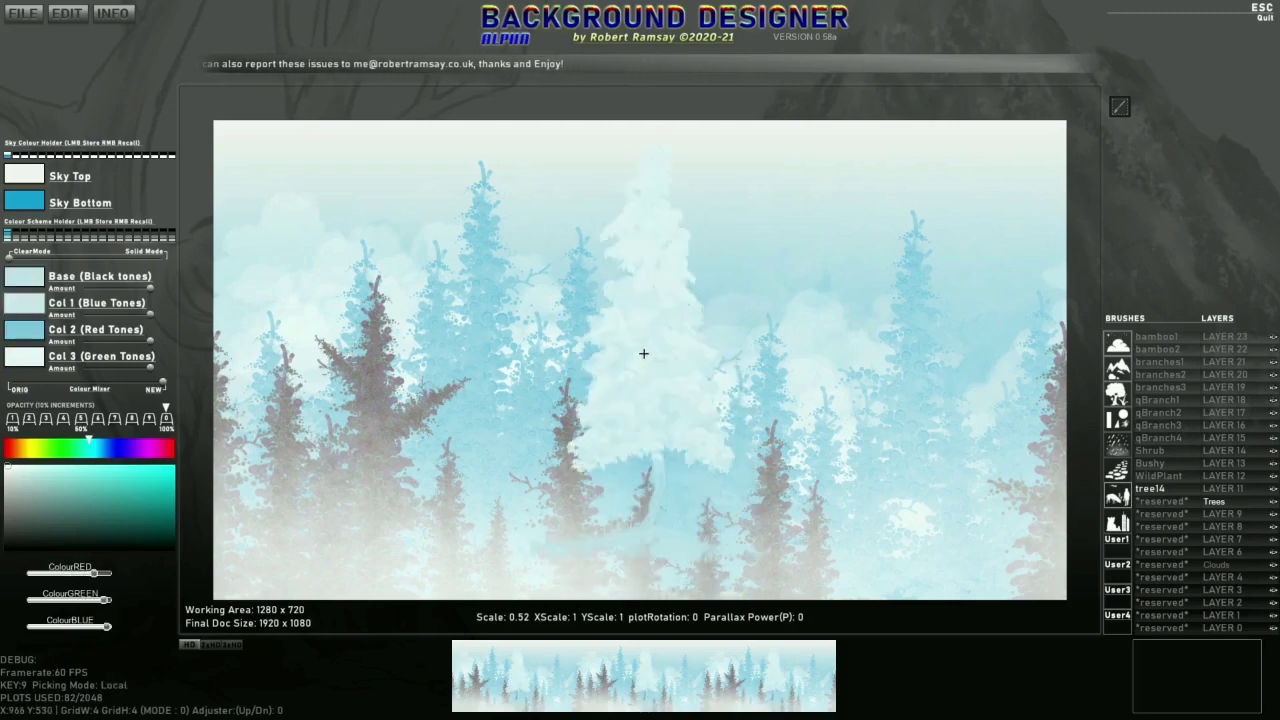
pyautogui.press('Tab')
pyautogui.hotkey('shift', 'Tab')
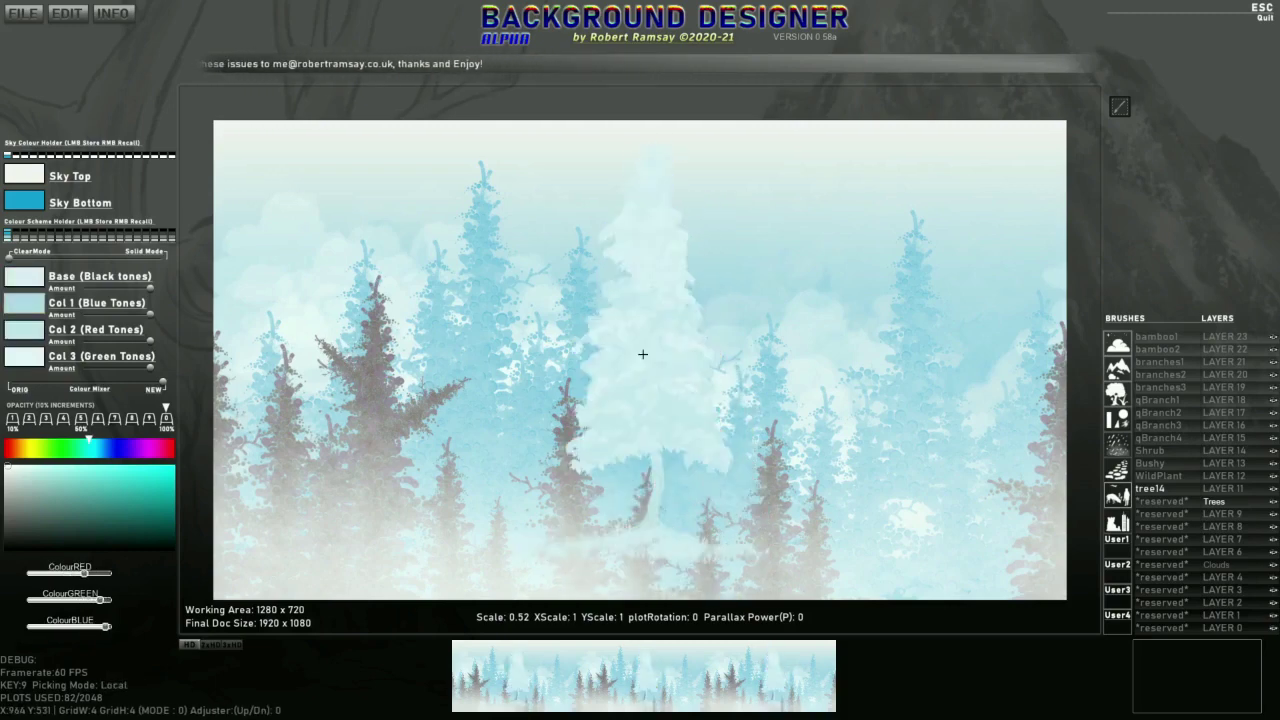
pyautogui.press('Tab')
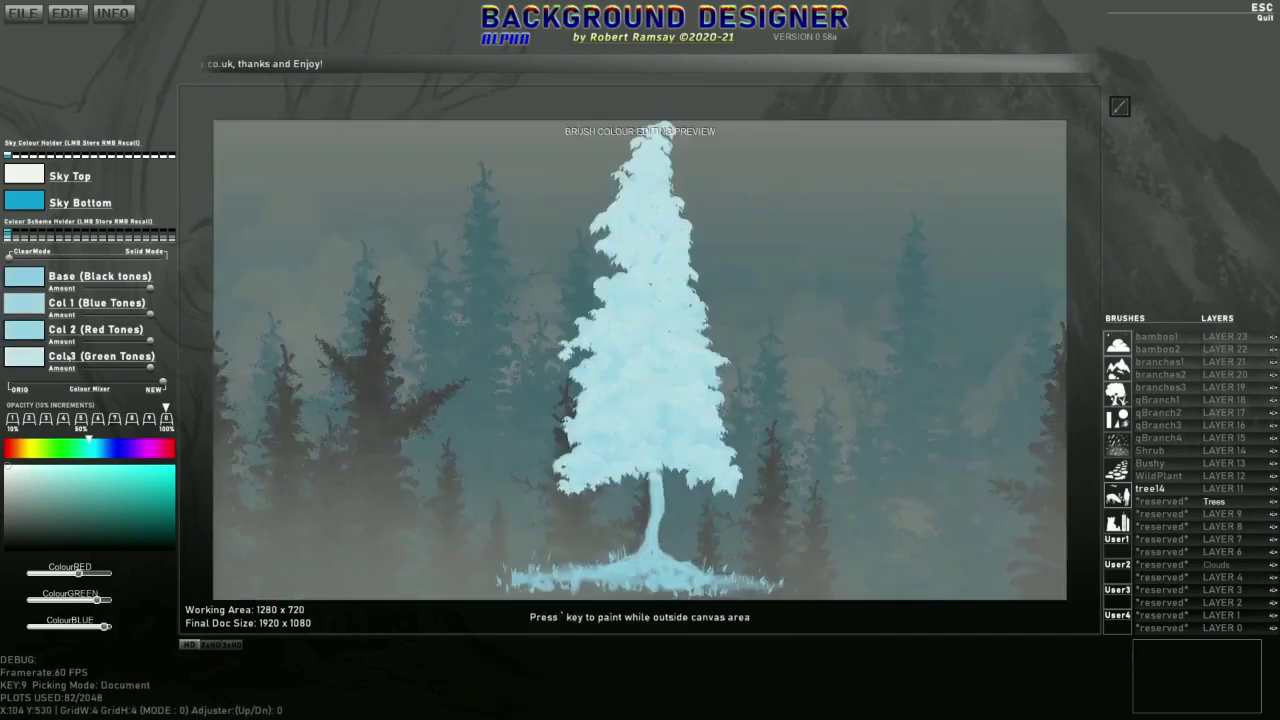
# Step: Lighten the tree brush's Col 3 to near white, mute Col 1 and Col 2 to grey-blue, and compare with the original colours
pyautogui.click(33, 473)
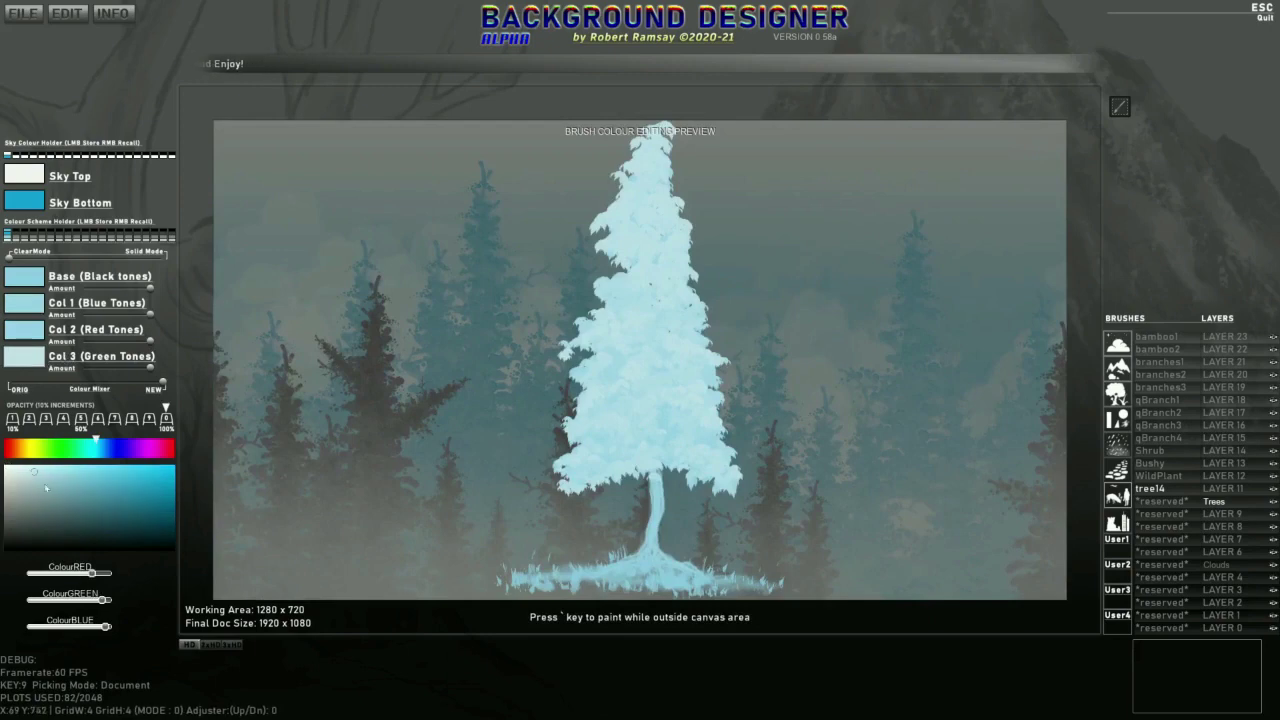
pyautogui.moveTo(33, 473); pyautogui.dragTo(12, 468)
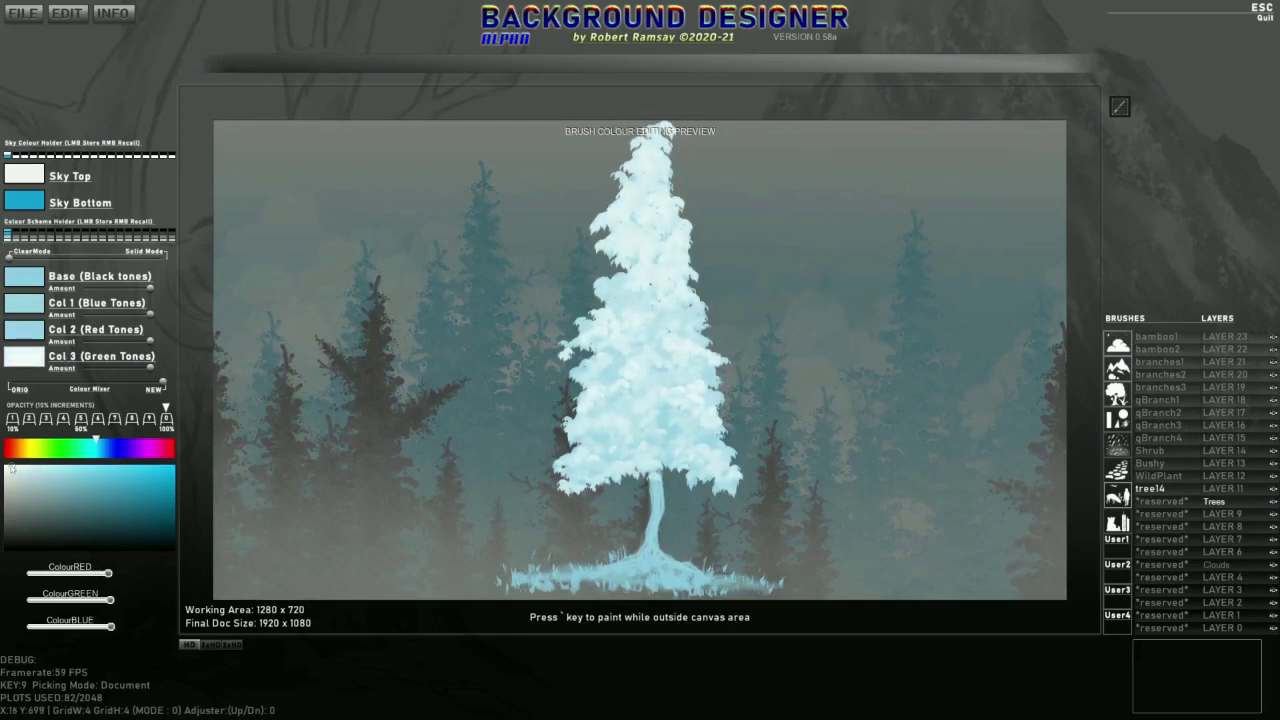
pyautogui.click(34, 333)
pyautogui.moveTo(39, 497)
pyautogui.mouseDown()
pyautogui.moveTo(93, 499)
pyautogui.moveTo(68, 494)
pyautogui.mouseUp()
pyautogui.click(29, 299)
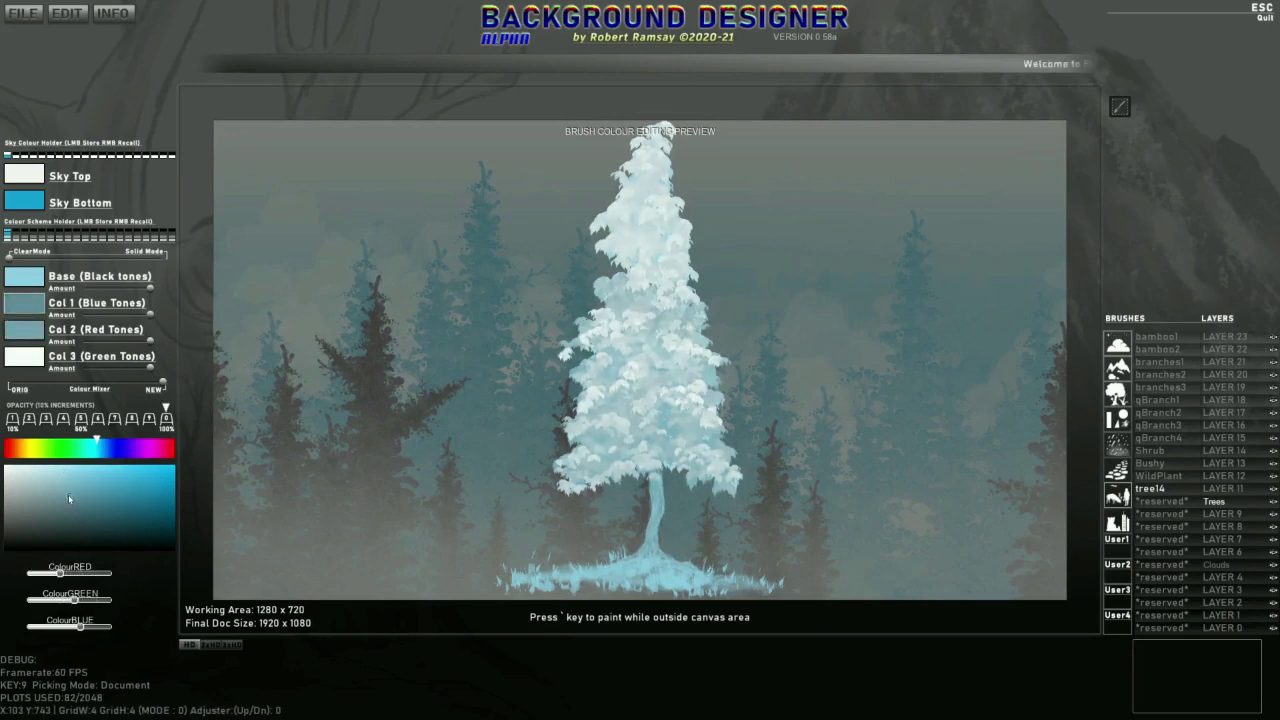
pyautogui.moveTo(163, 383); pyautogui.dragTo(4, 385)
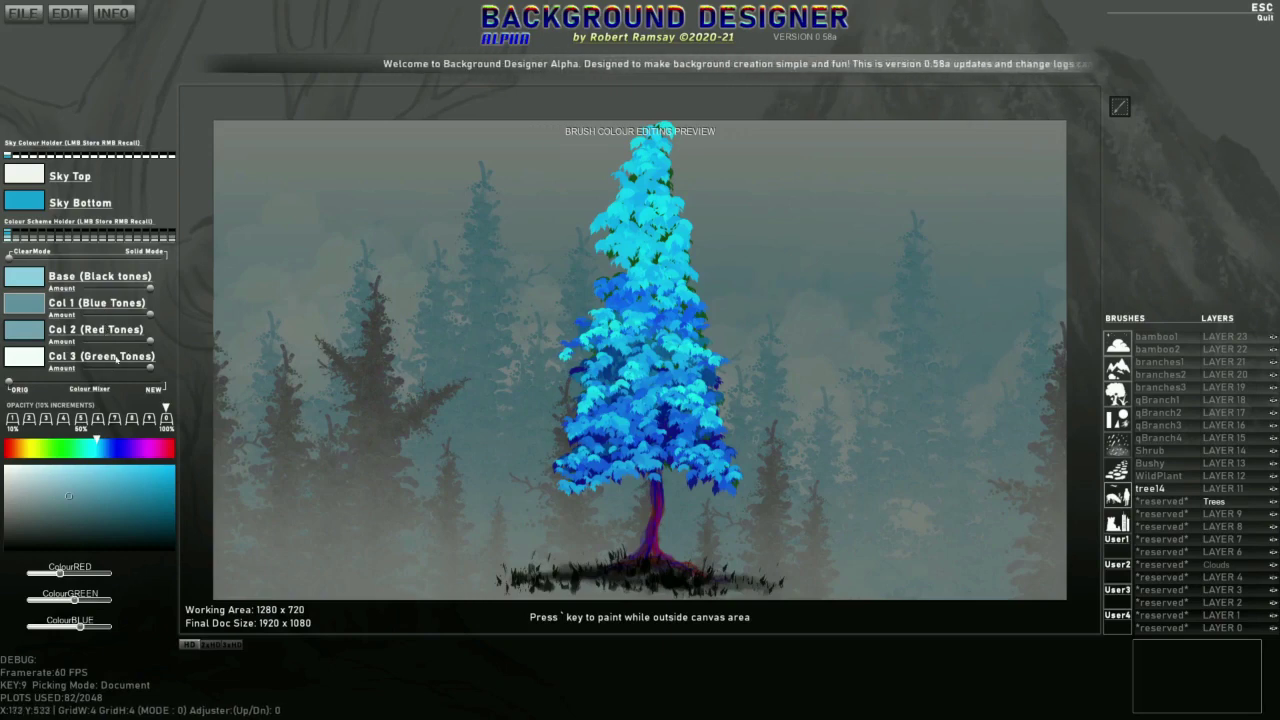
pyautogui.moveTo(14, 385); pyautogui.dragTo(177, 391)
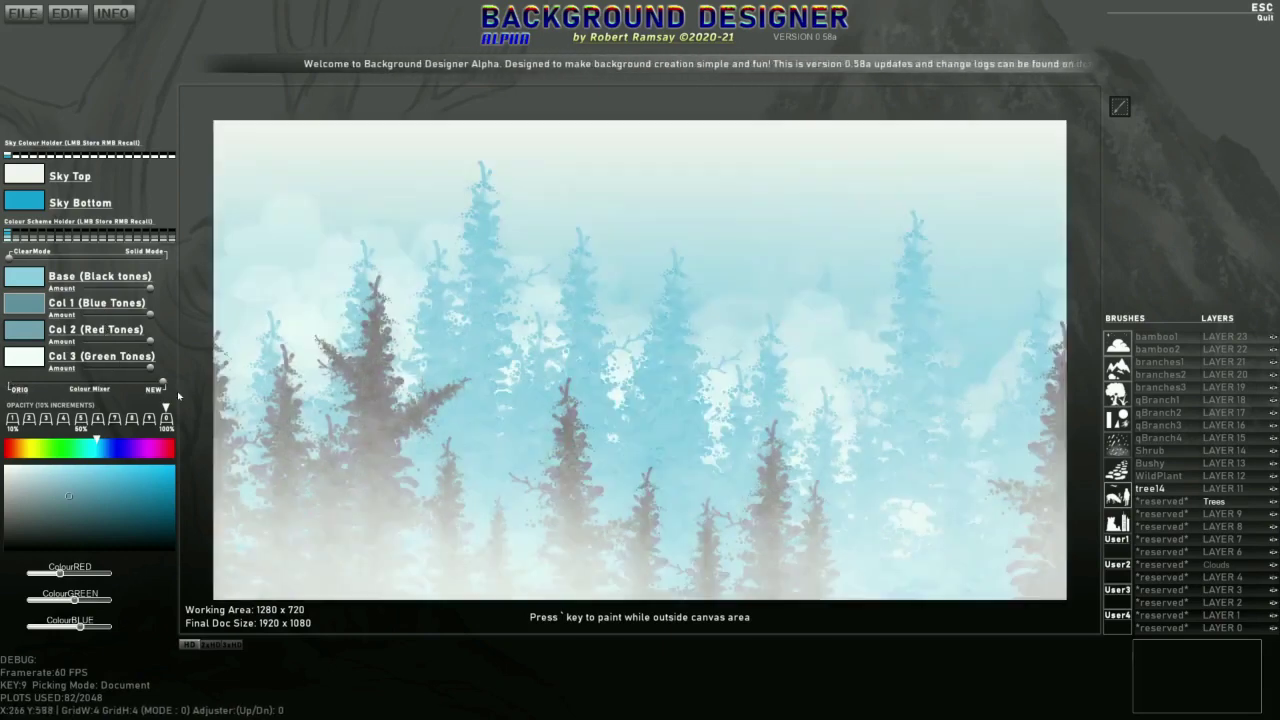
# Step: Change the tree brush's Col 3 tone to a light yellow-green and enlarge the brush above scale 0.52
pyautogui.click(29, 359)
pyautogui.click(45, 448)
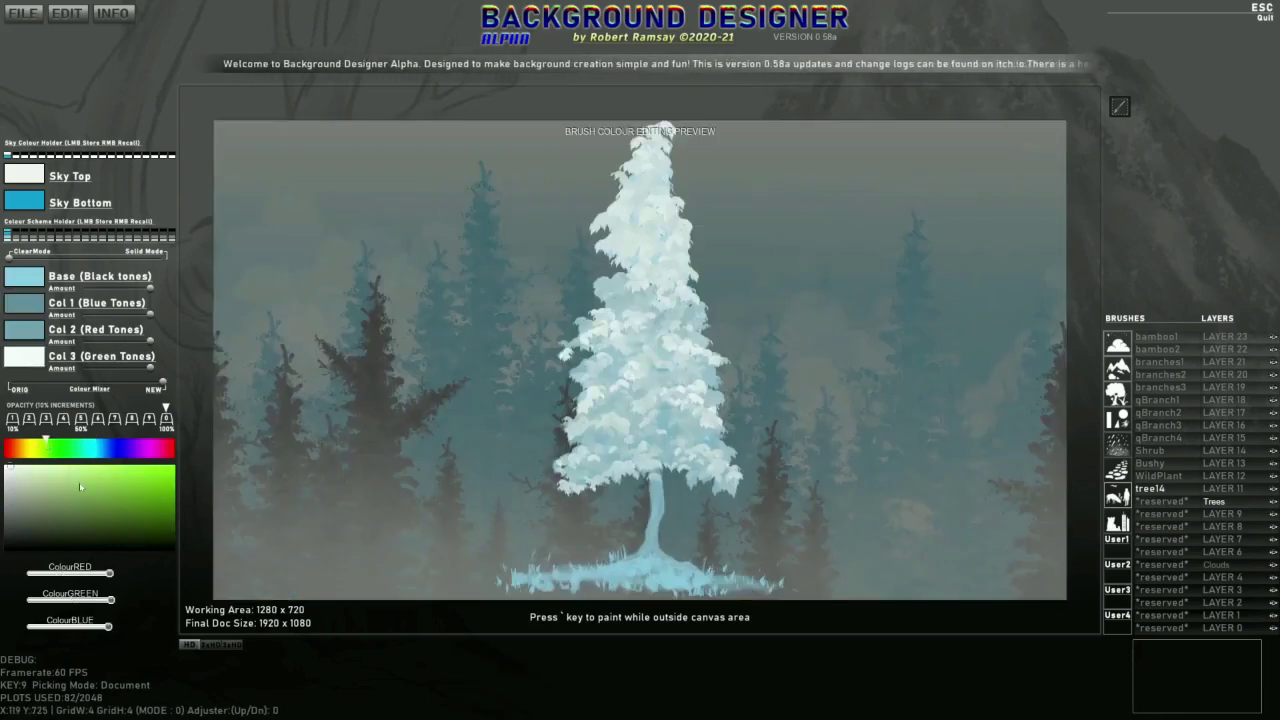
pyautogui.moveTo(82, 482)
pyautogui.mouseDown()
pyautogui.moveTo(128, 480)
pyautogui.moveTo(55, 472)
pyautogui.mouseUp()
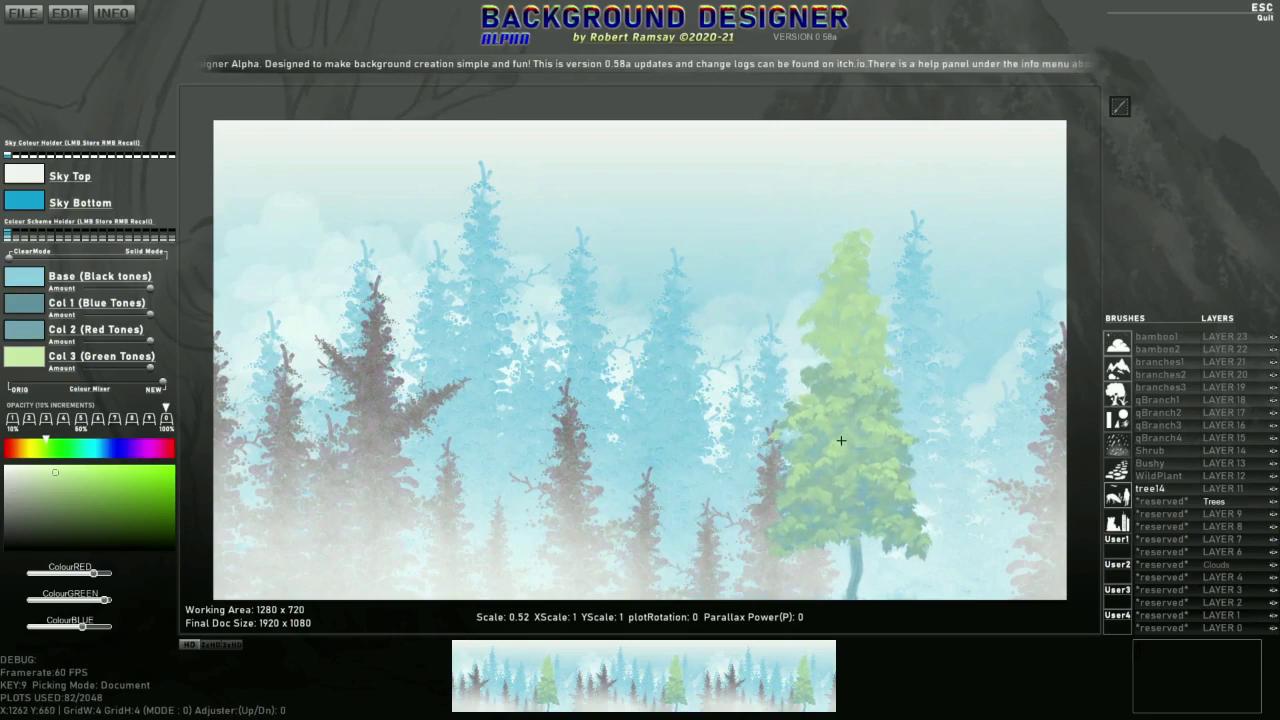
pyautogui.scroll(5, 840, 440)
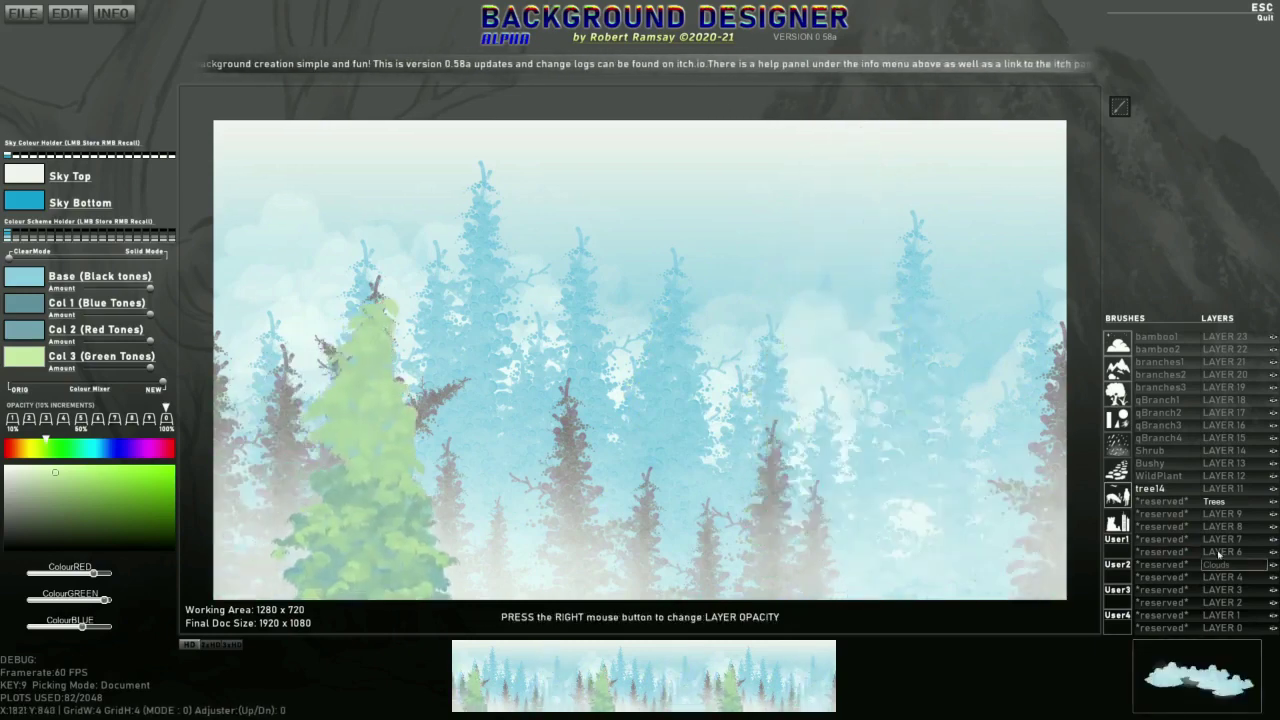
# Step: Name layer 19 Foreground and place a large green tree14 tree on it at scale 0.65, right of the scene's centre
pyautogui.click(1230, 388)
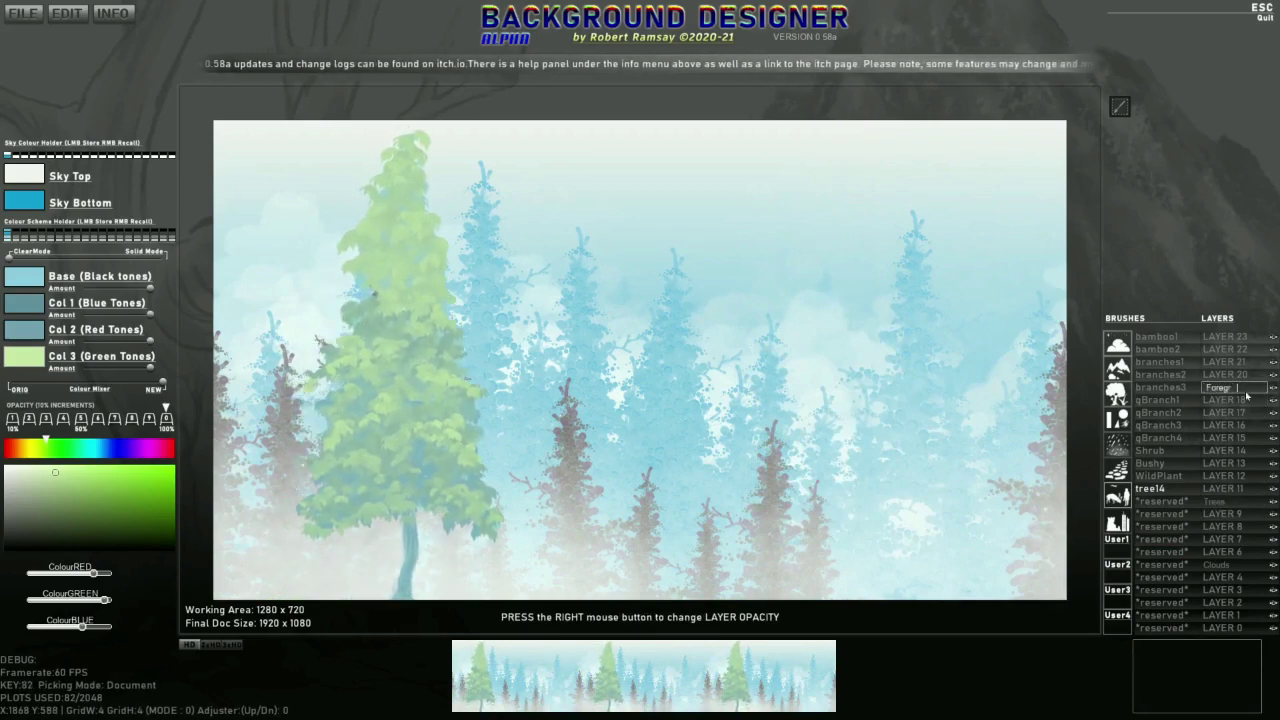
pyautogui.moveTo(1247, 397); pyautogui.dragTo(794, 393)
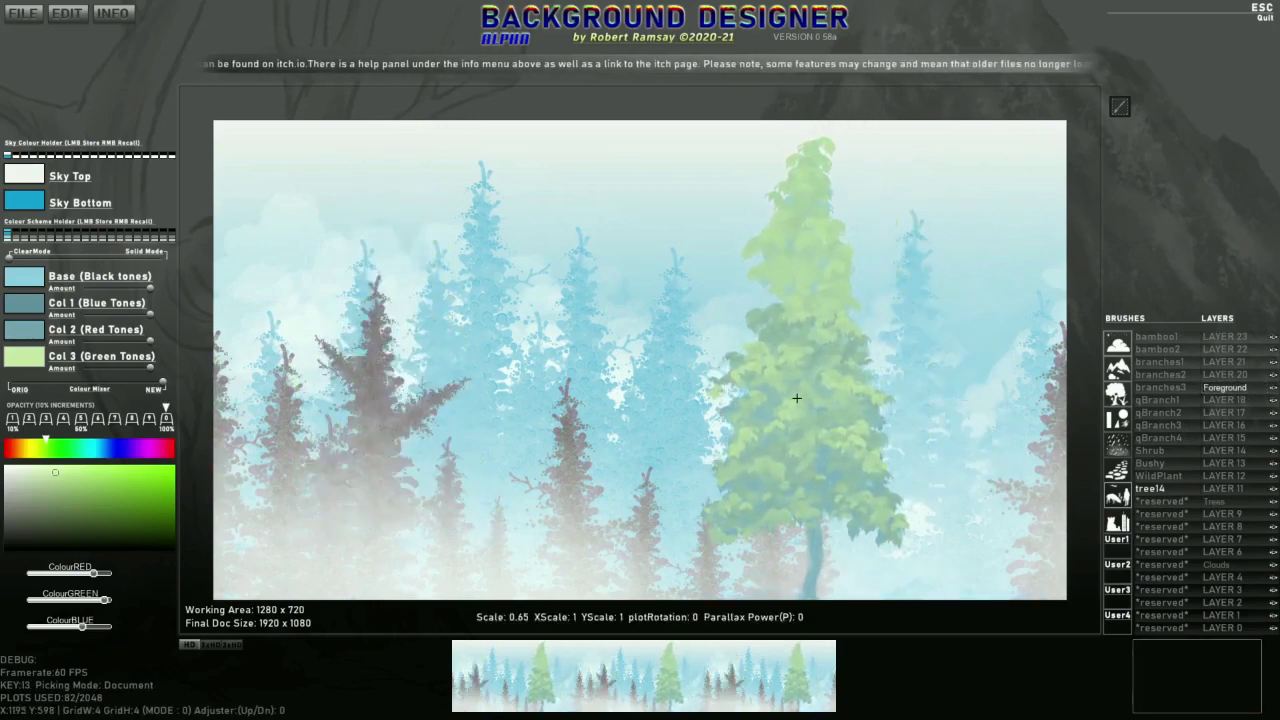
pyautogui.click(798, 393)
# Step: Place a smaller, horizontally mirrored tree at scale 0.47 on the Foreground layer, over the scene's left part
pyautogui.scroll(-3, 431, 472)
pyautogui.scroll(-5, 430, 465)
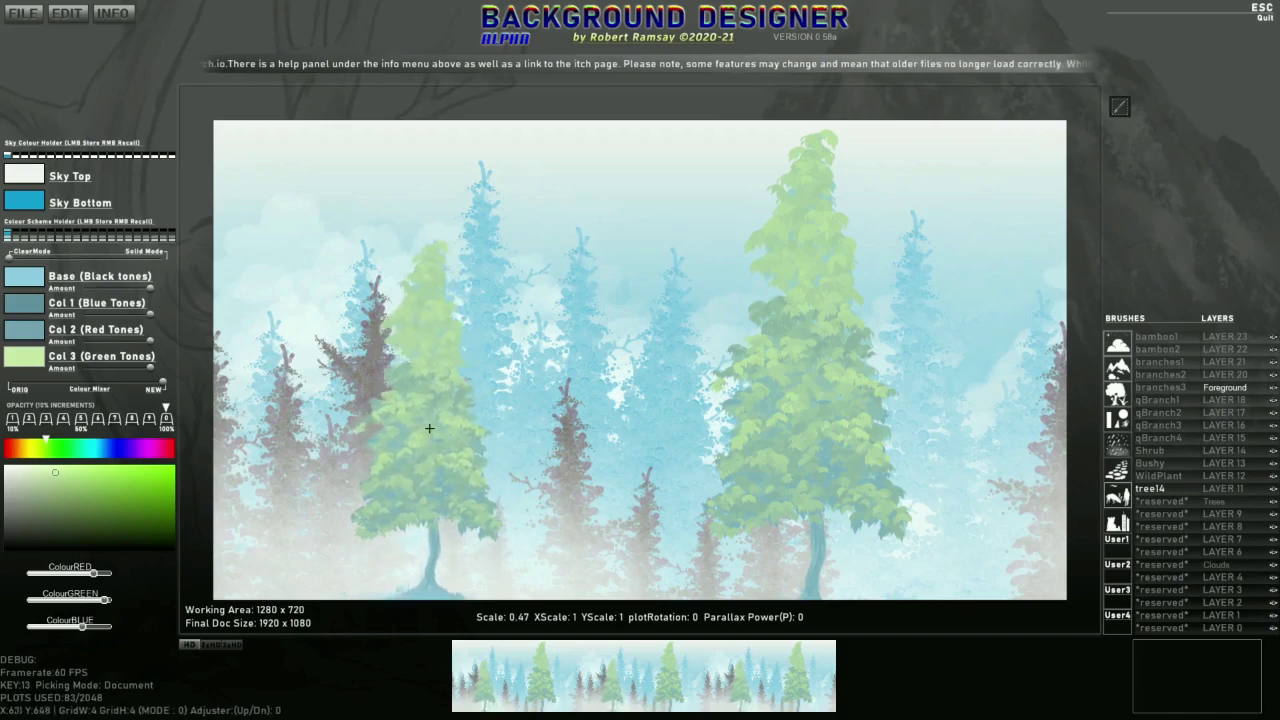
pyautogui.press('x')
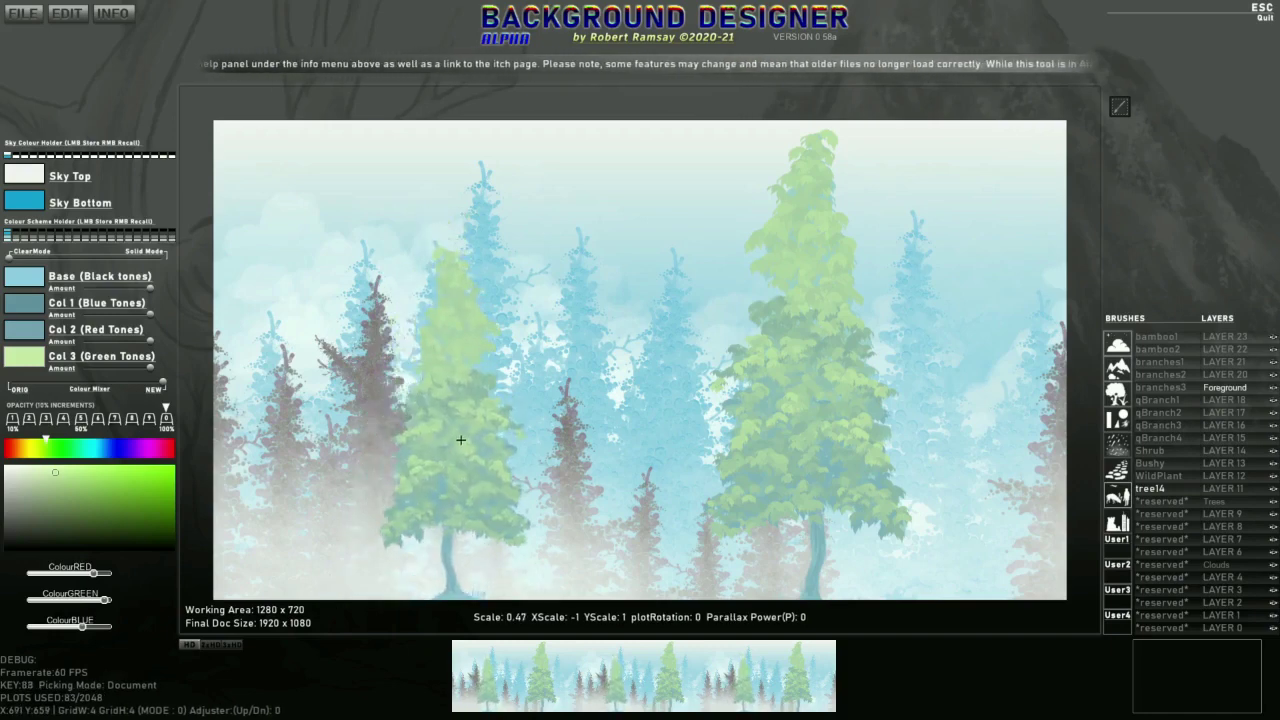
pyautogui.click(463, 450)
# Step: Blend the brush slightly toward its original colours and overlay a mirrored tree at scale 0.30 and rotation 349 on the smaller foreground tree
pyautogui.scroll(-10, 463, 450)
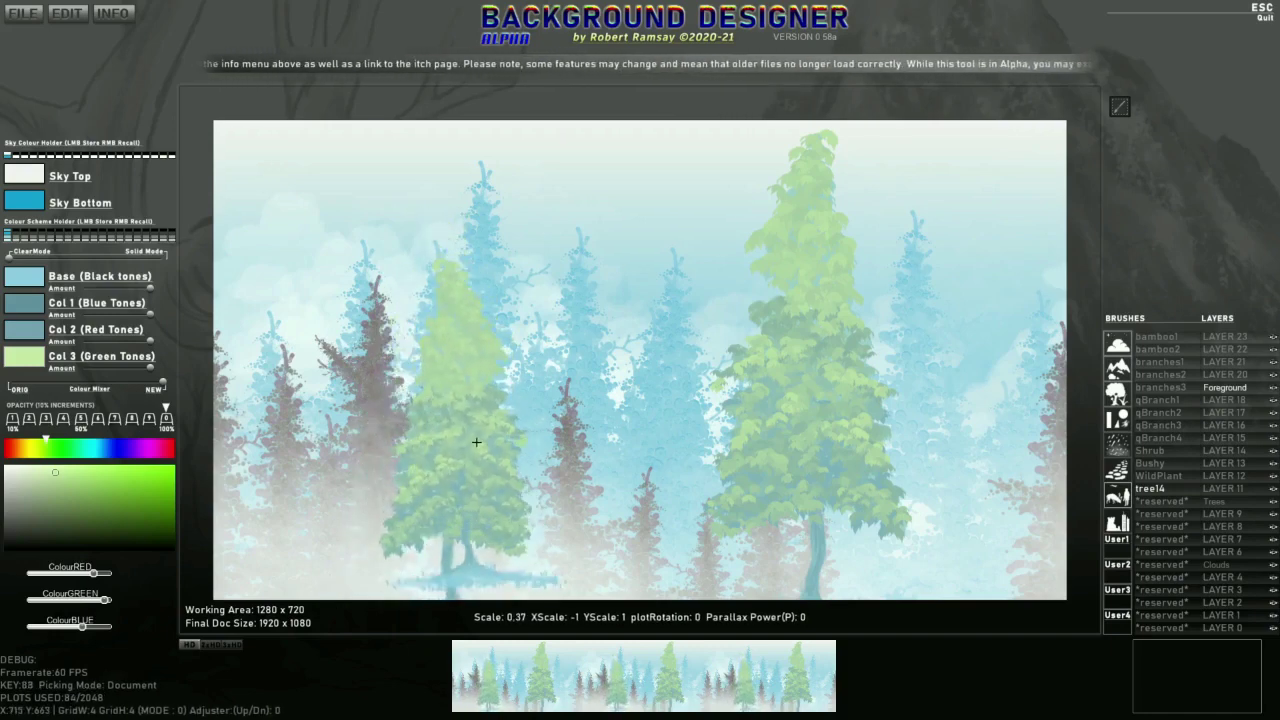
pyautogui.press('r')
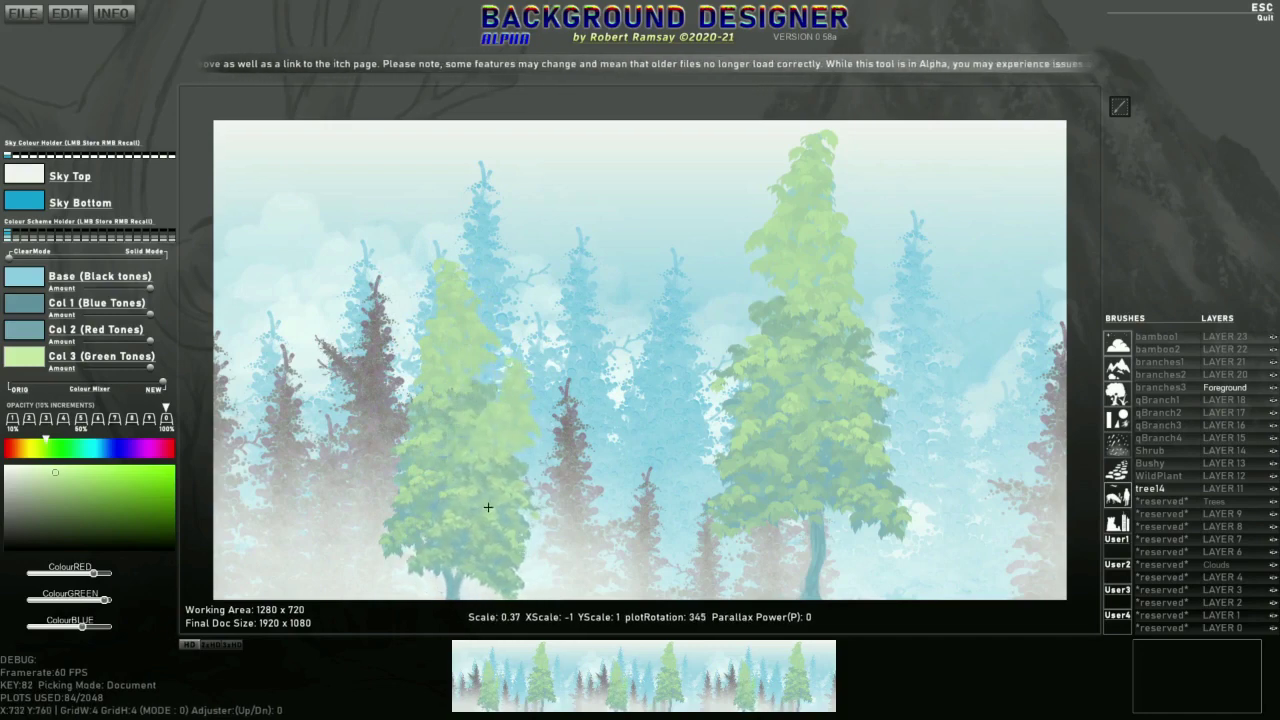
pyautogui.scroll(-7, 485, 509)
pyautogui.press('e')
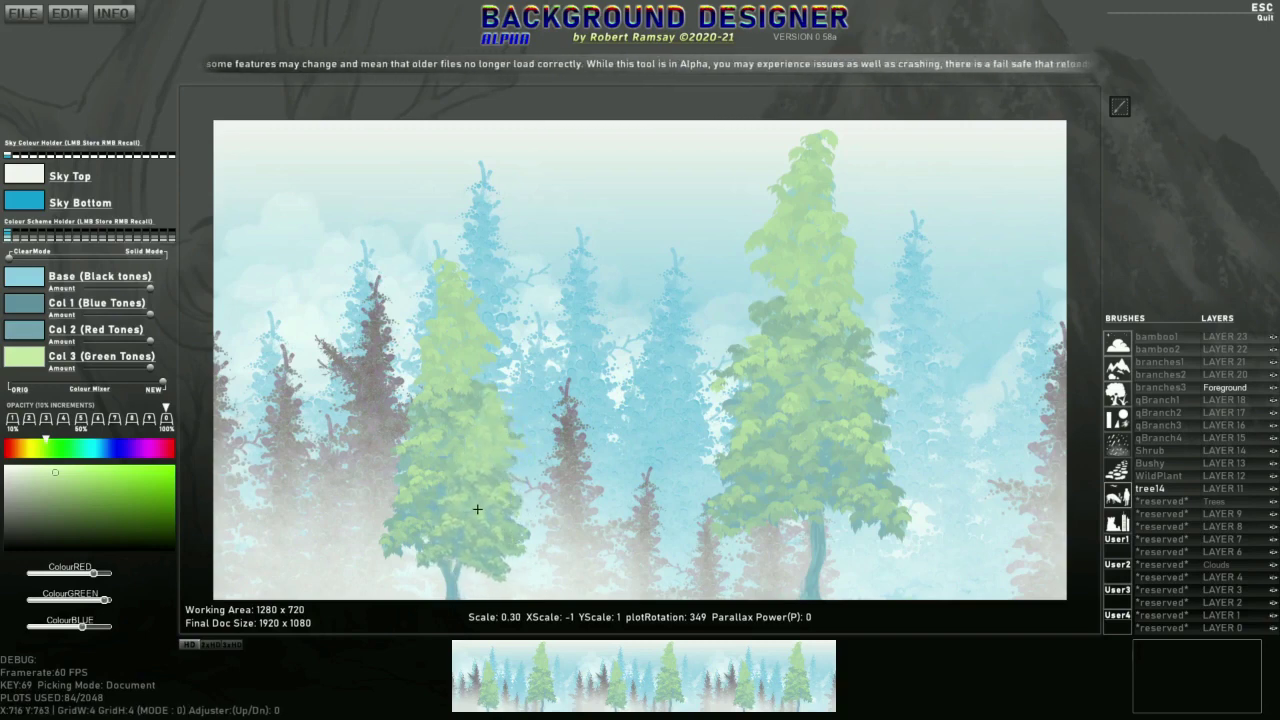
pyautogui.click(161, 384)
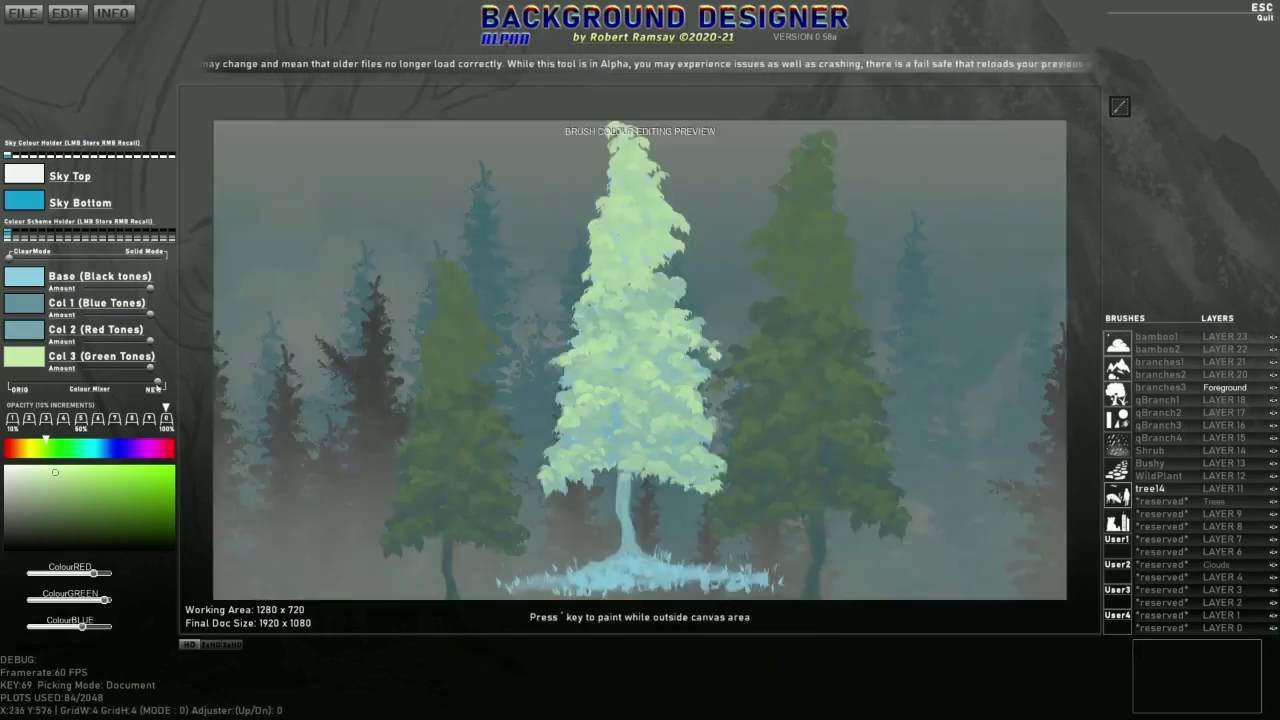
pyautogui.moveTo(158, 384); pyautogui.dragTo(147, 389)
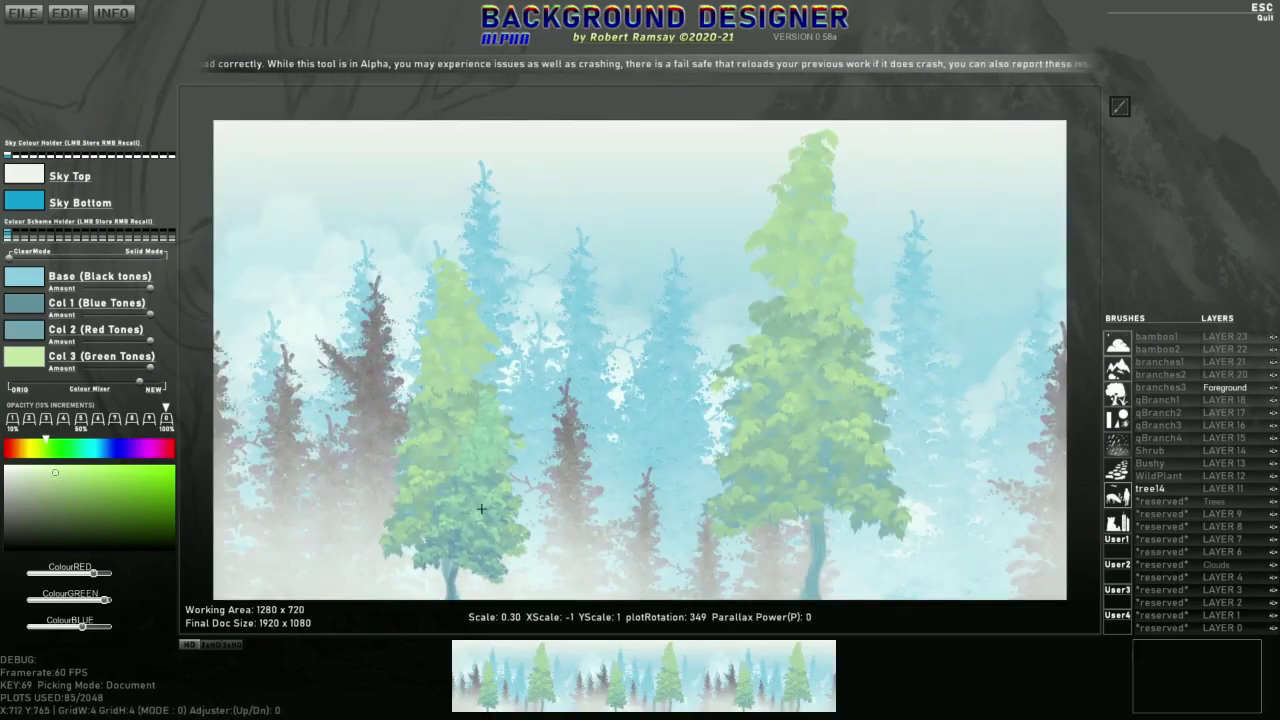
pyautogui.click(632, 517)
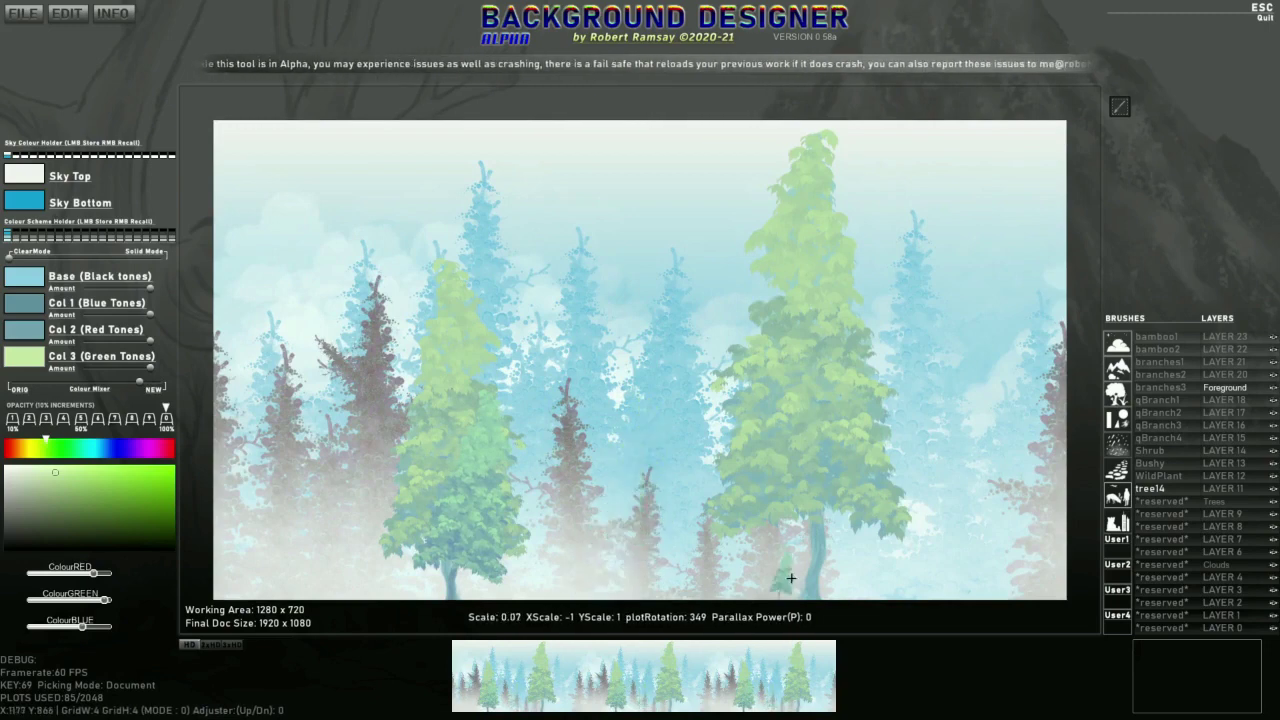
# Step: Toggle the visibility of layer 18 and Foreground, leaving the Foreground layer hidden
pyautogui.click(1276, 399)
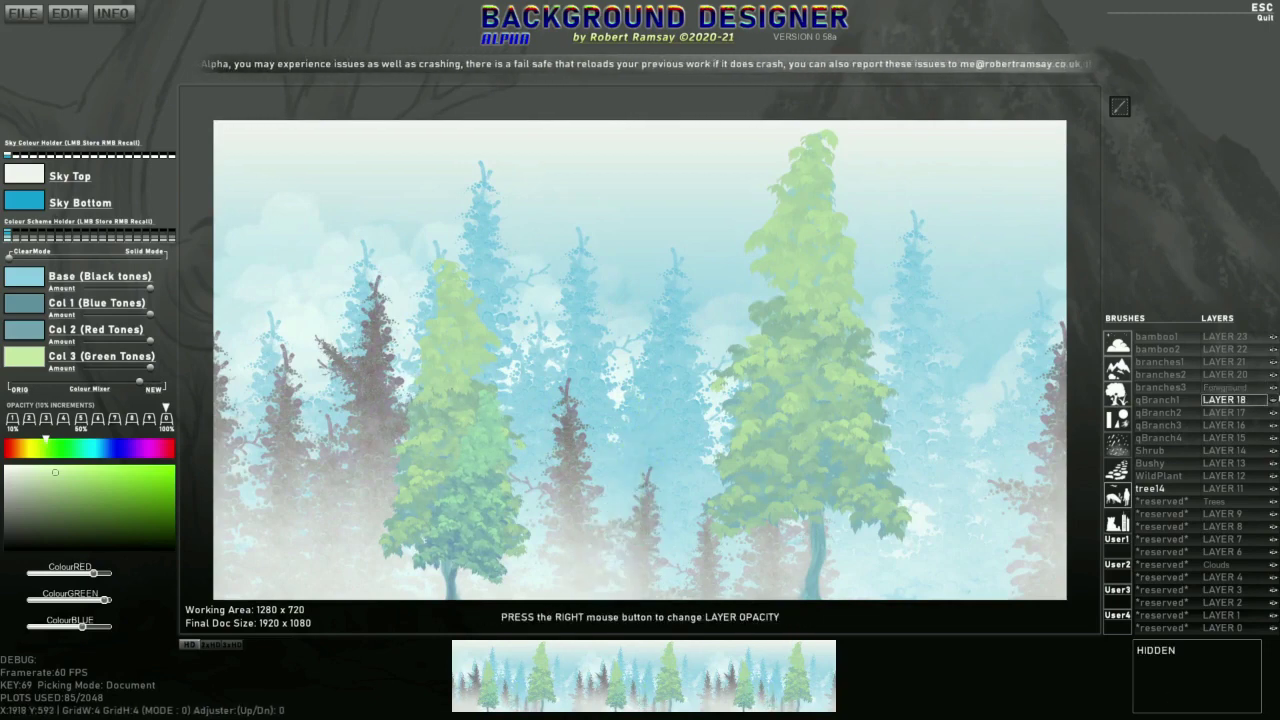
pyautogui.click(1273, 391)
pyautogui.click(1273, 391)
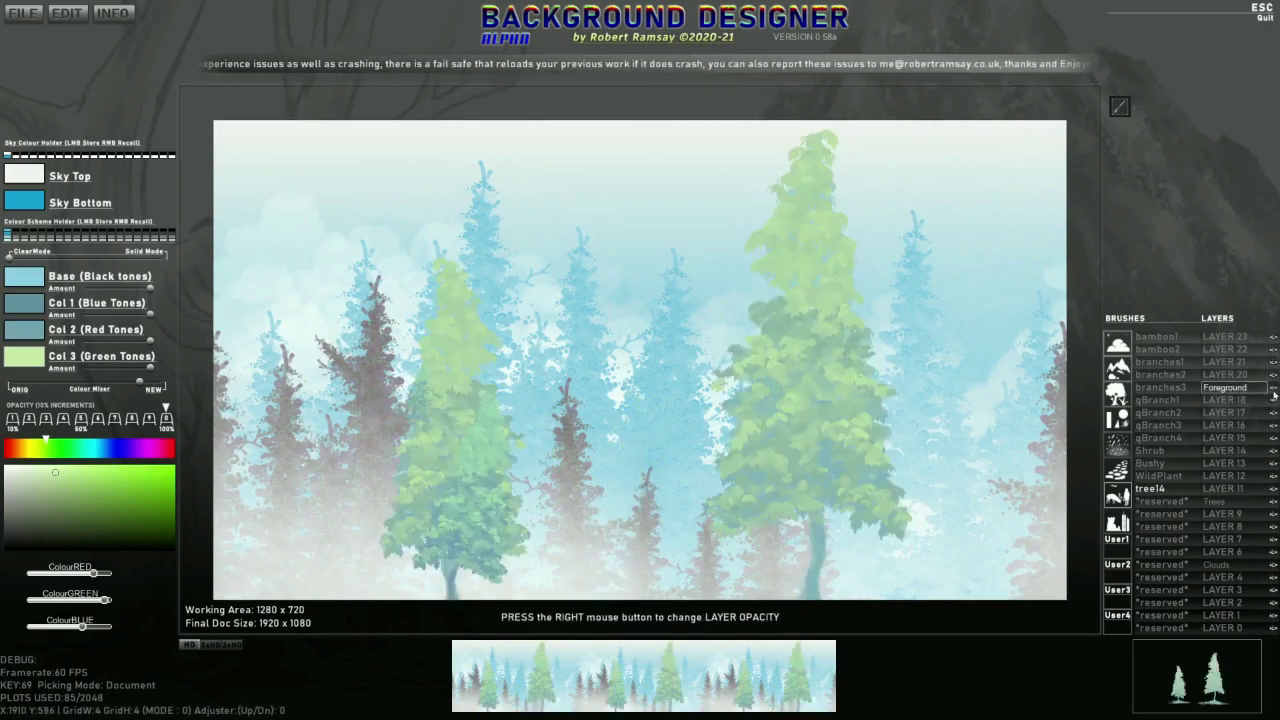
pyautogui.click(1273, 391)
pyautogui.click(1273, 396)
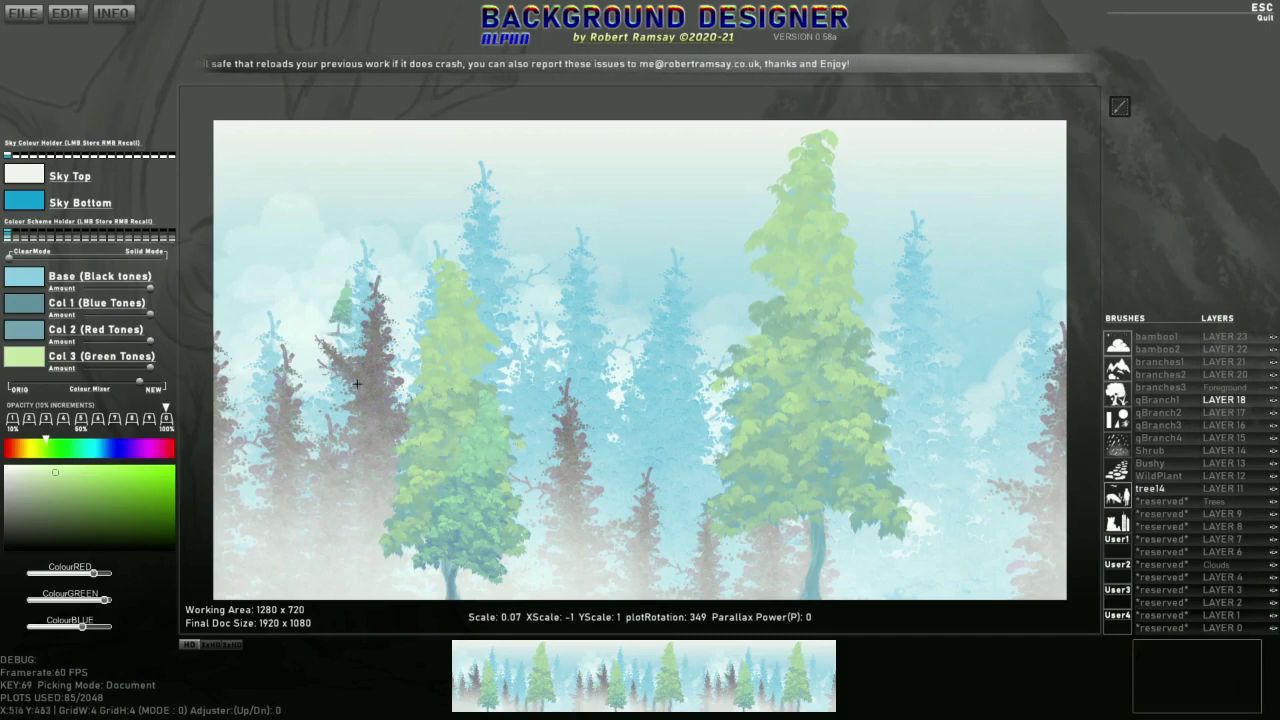
pyautogui.click(1275, 388)
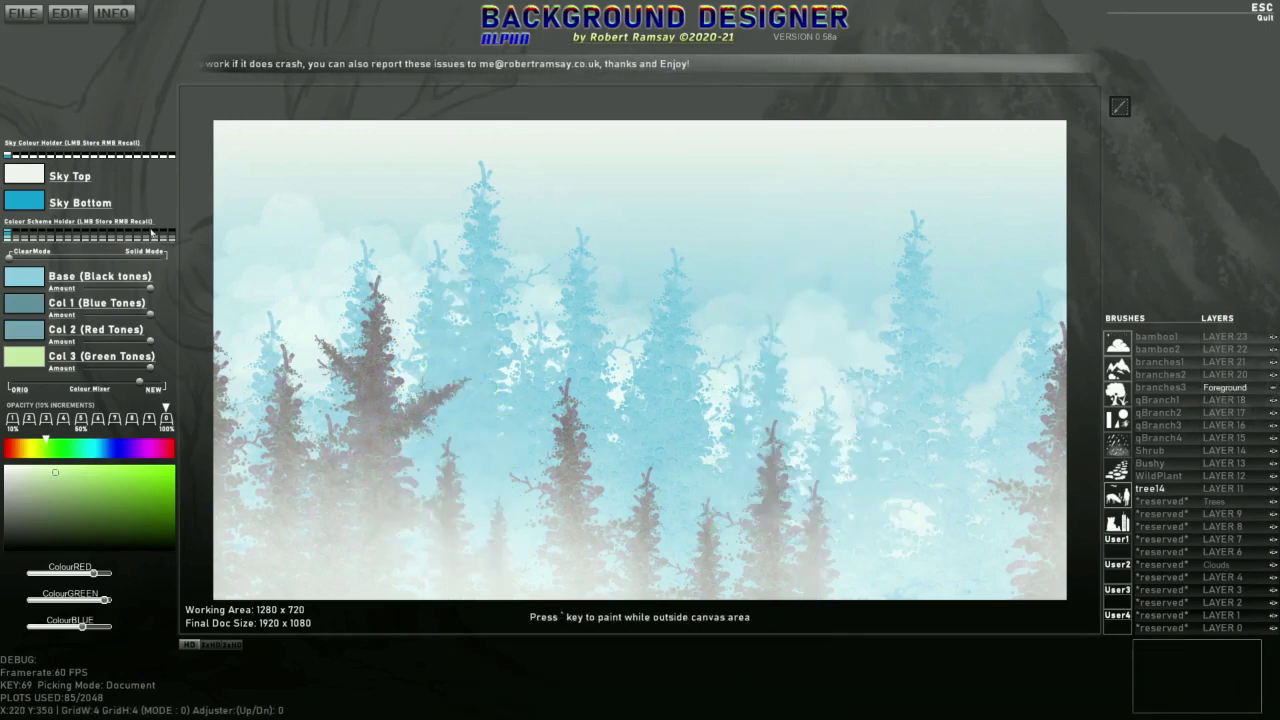
# Step: Export the scene without its foreground trees as a PNG image named Background1 on the Desktop
pyautogui.click(28, 20)
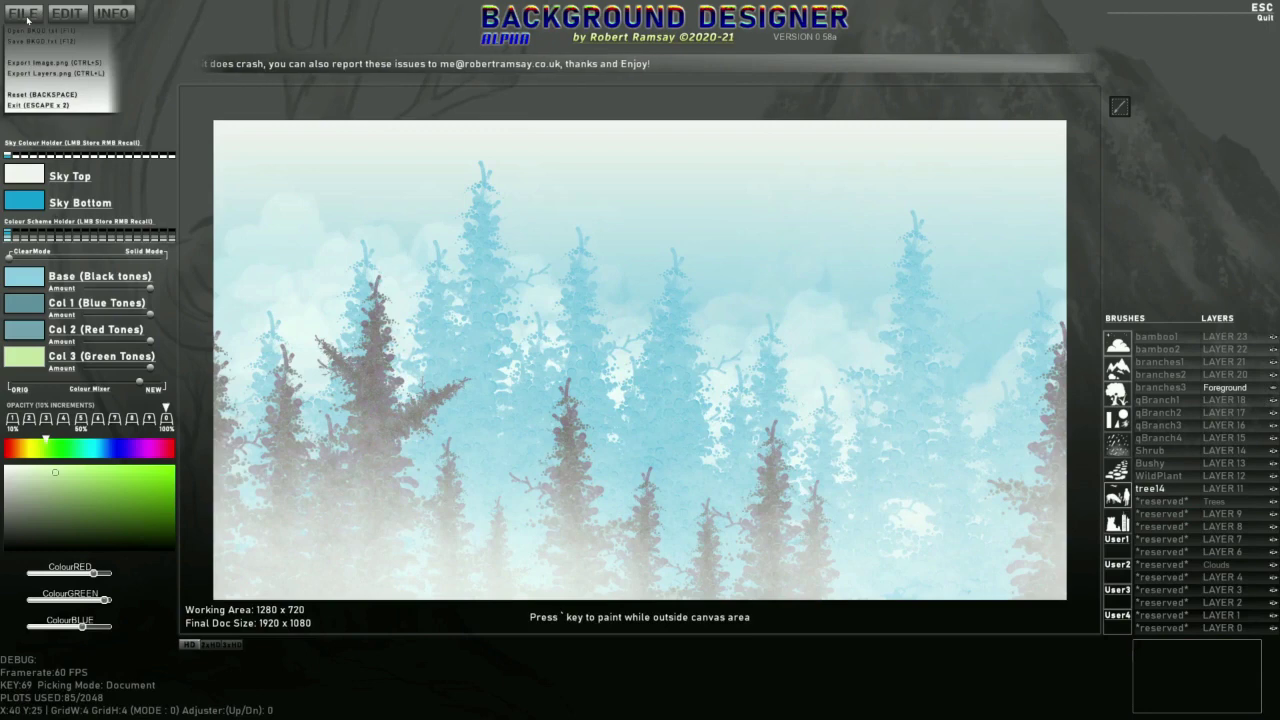
pyautogui.click(58, 63)
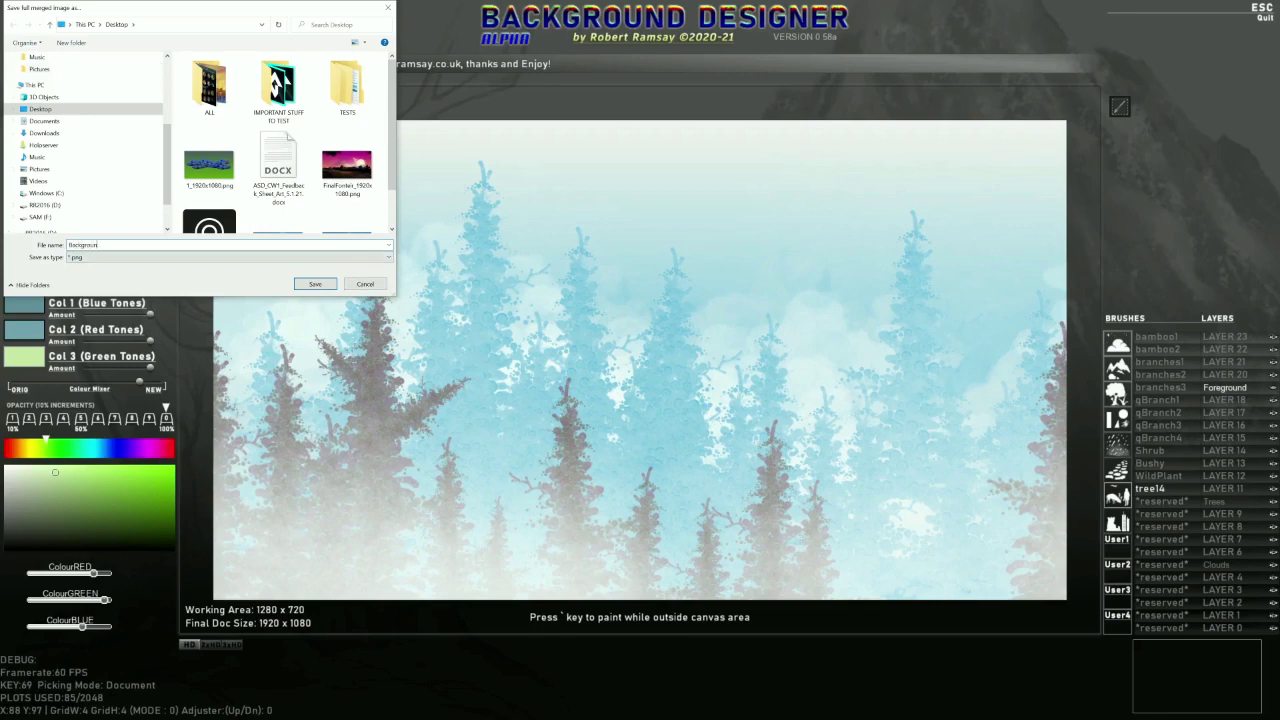
pyautogui.press('Return')
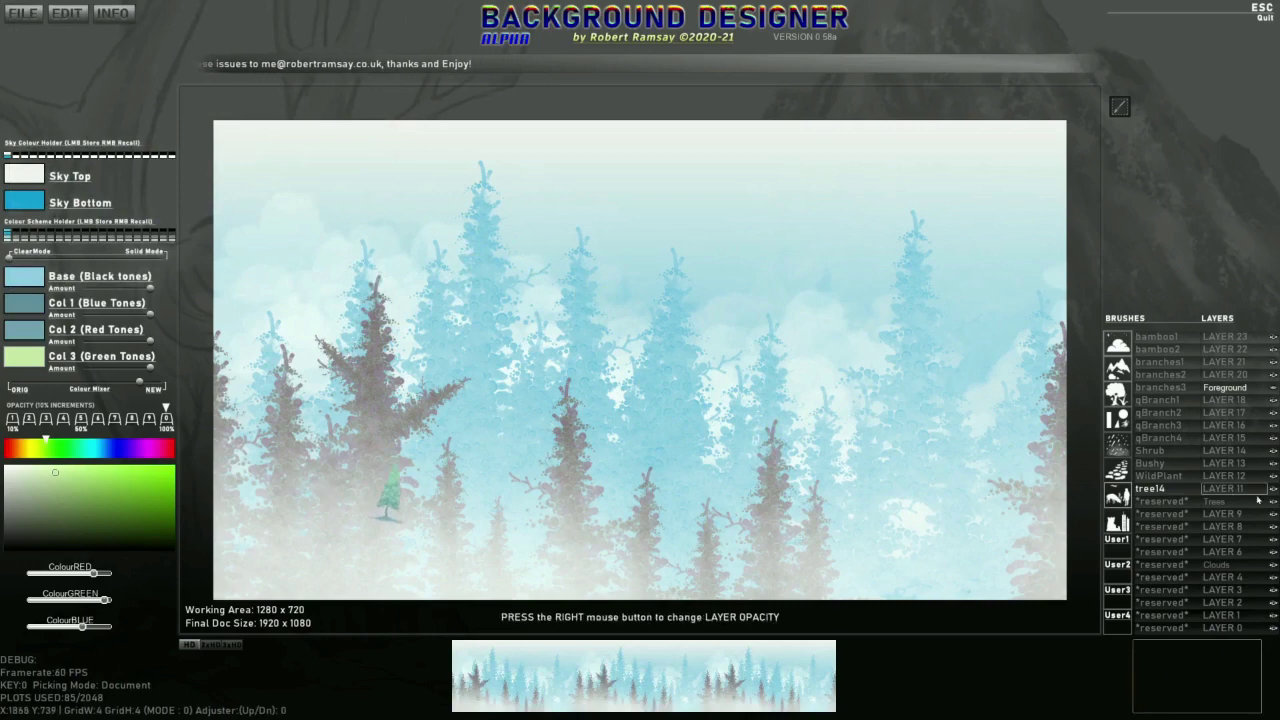
# Step: Isolate the Foreground layer, hide the sky for a transparent background, and shrink the brush to scale 0.01
pyautogui.keyDown('alt'); pyautogui.click(1273, 387); pyautogui.keyUp('alt')
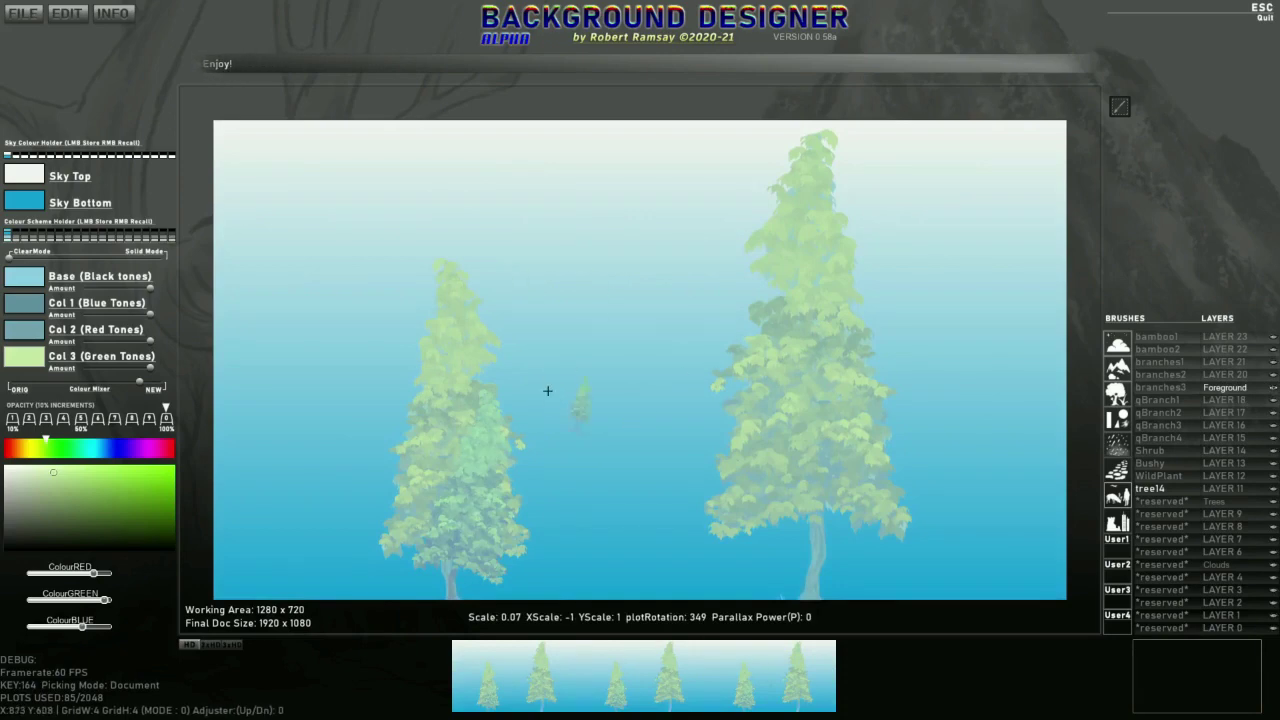
pyautogui.press('i')
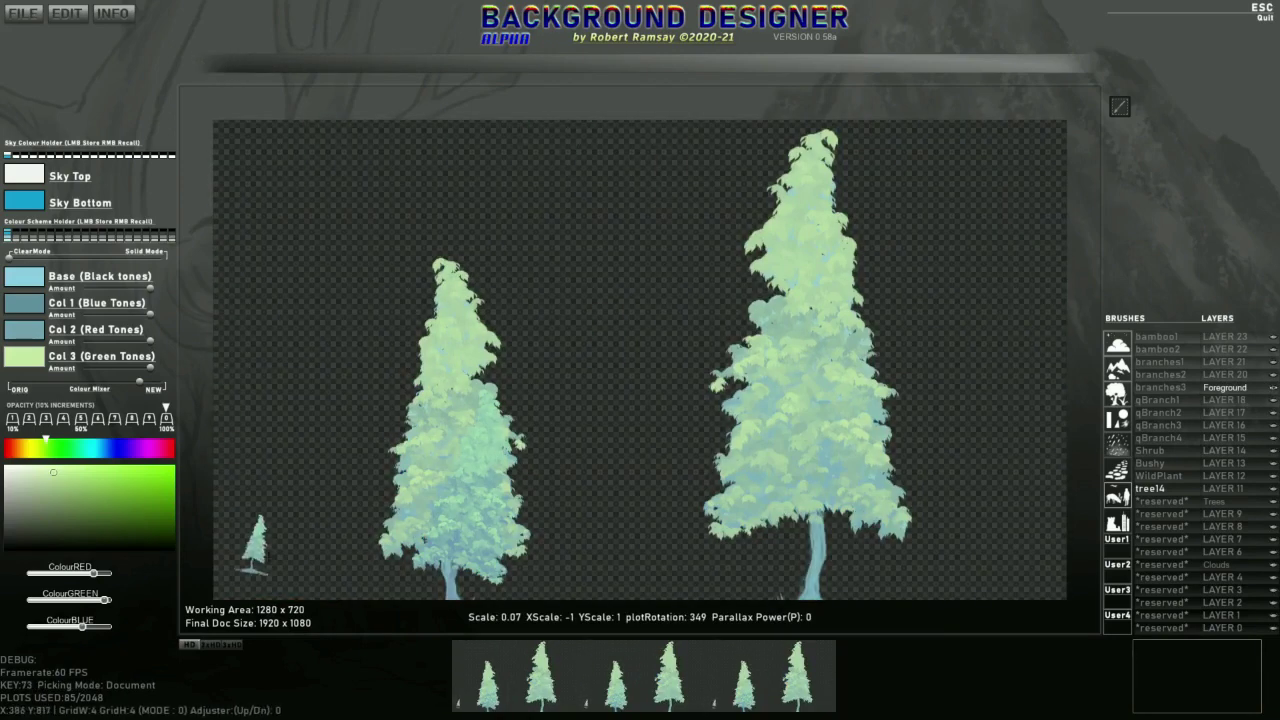
pyautogui.scroll(-2, 420, 132)
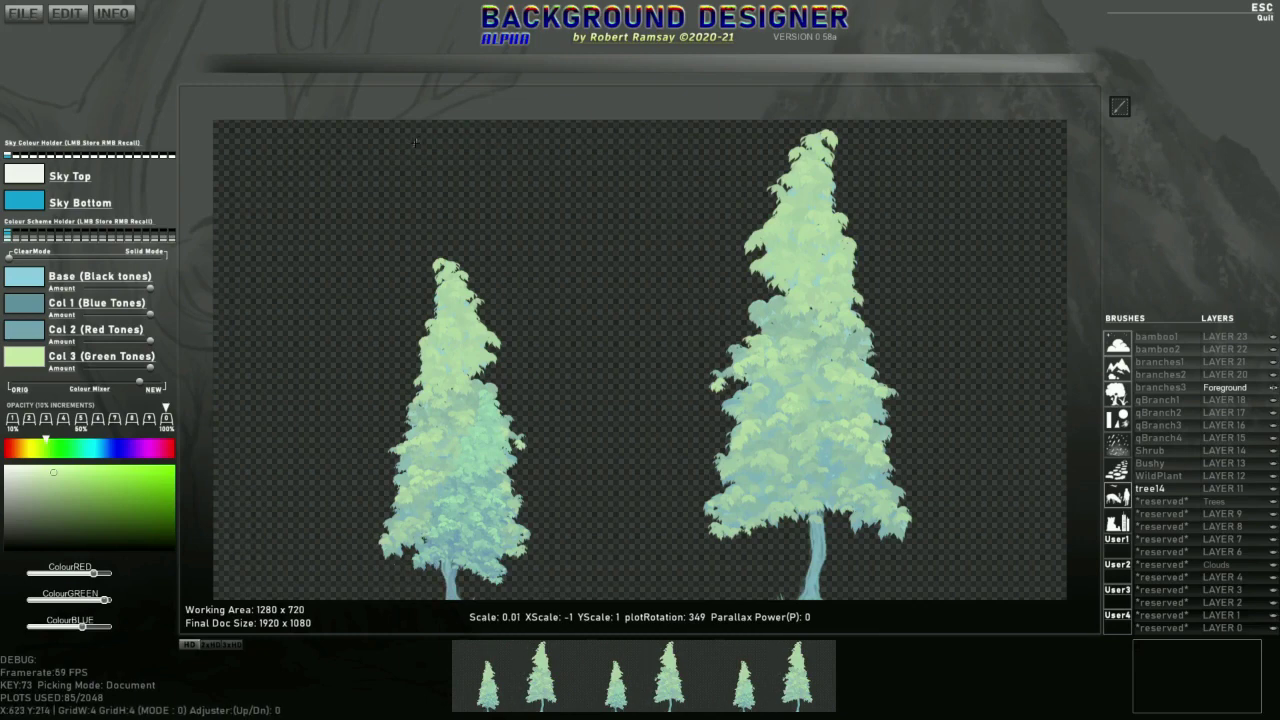
# Step: Export the isolated trees as a PNG image named Foreground1 on the Desktop, and show the other layers and the sky again
pyautogui.click(19, 14)
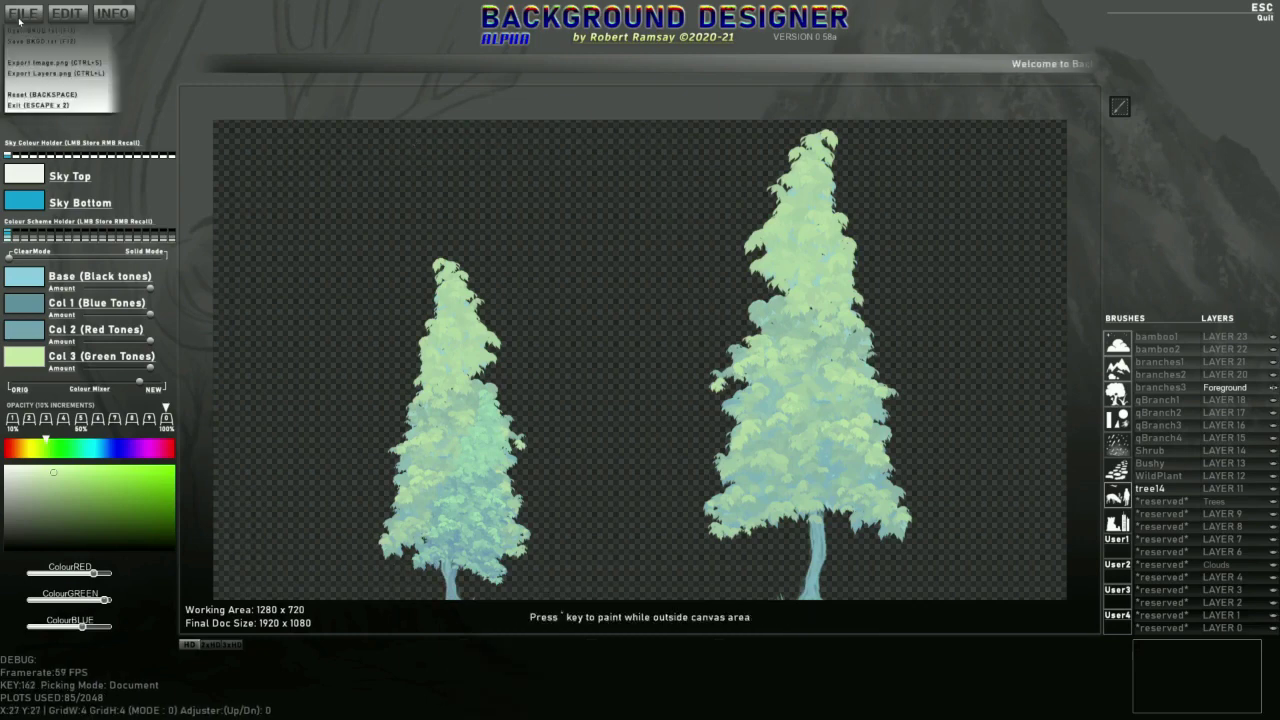
pyautogui.click(75, 68)
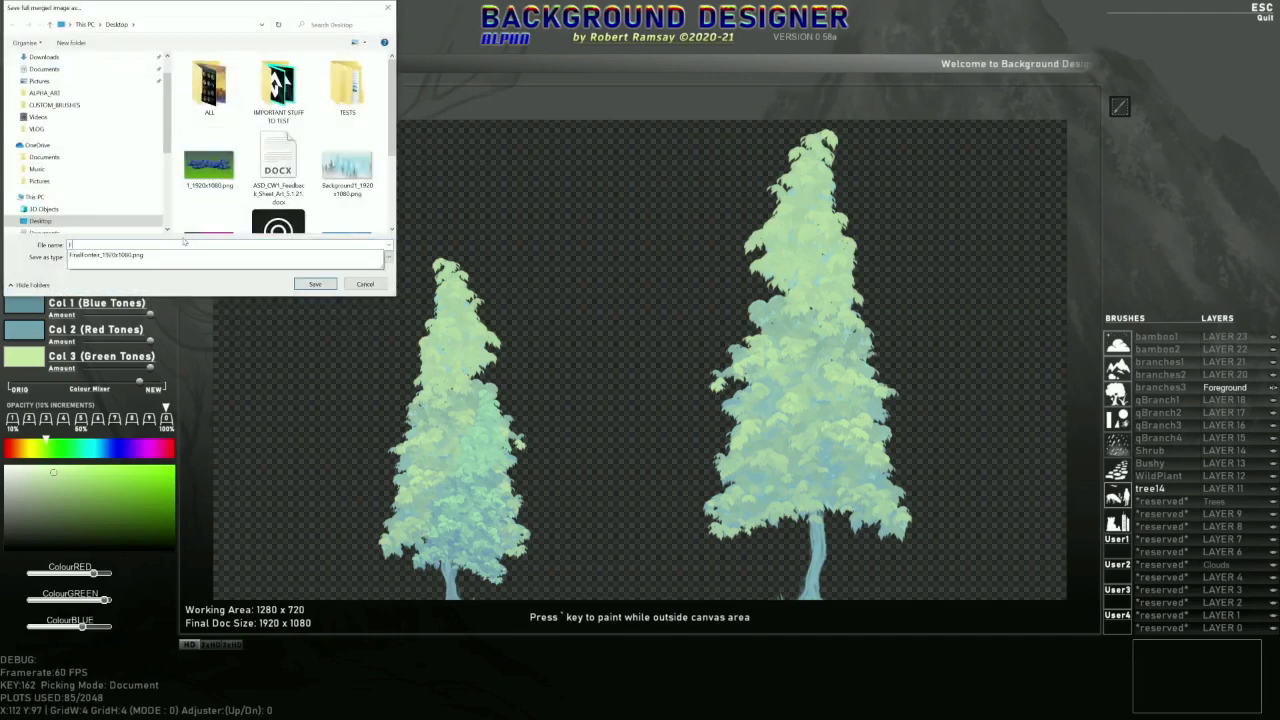
pyautogui.write('Tr')
pyautogui.press('BackSpace')
pyautogui.press('BackSpace')
pyautogui.press('BackSpace')
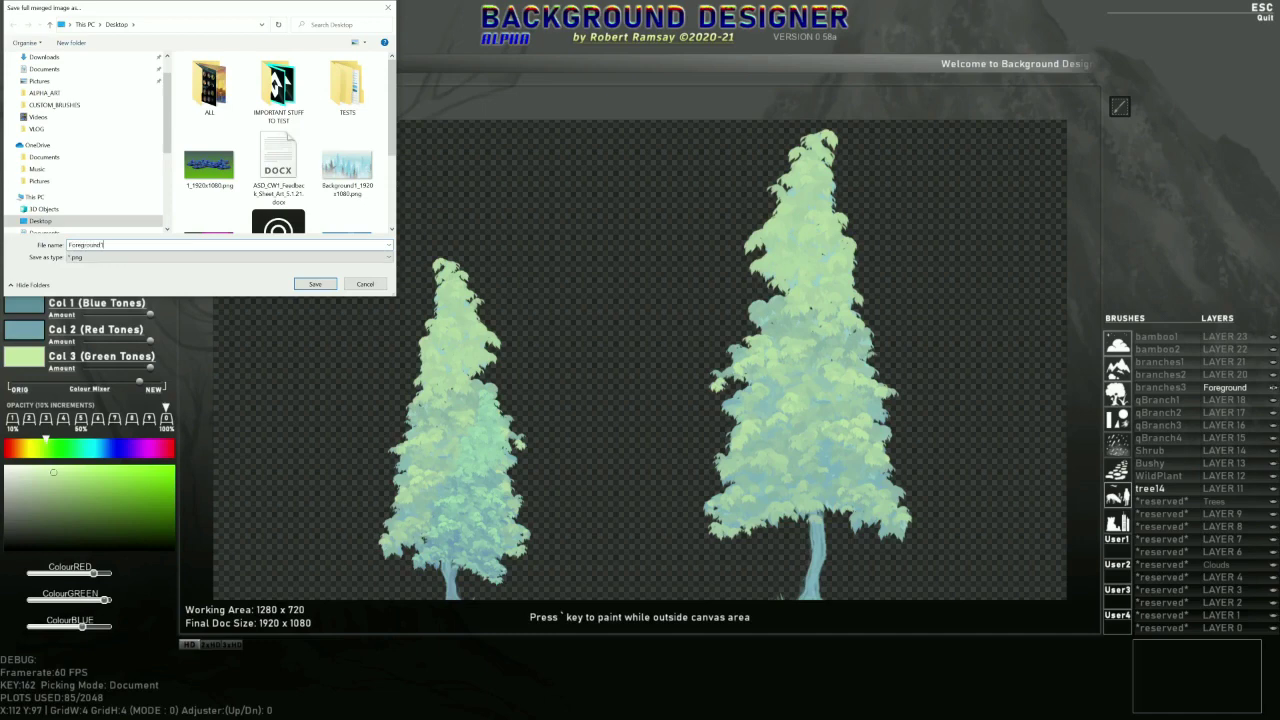
pyautogui.write('Foreground1')
pyautogui.press('Return')
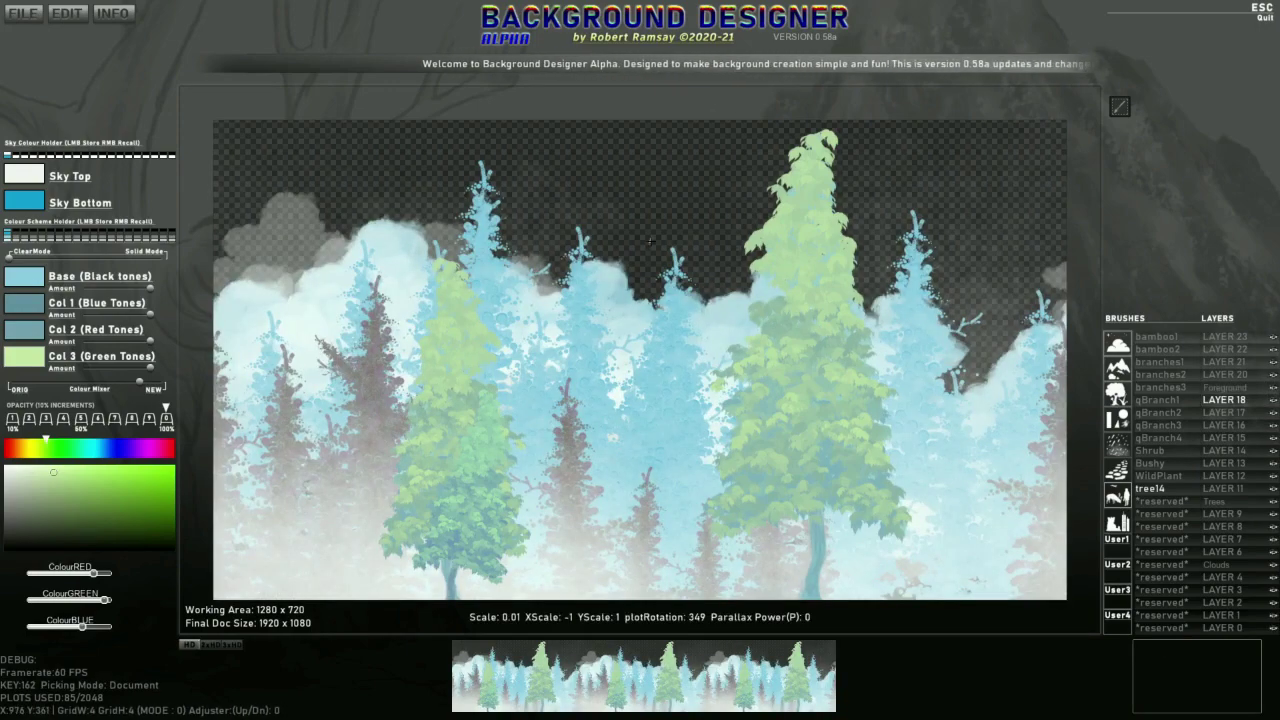
pyautogui.press('Return')
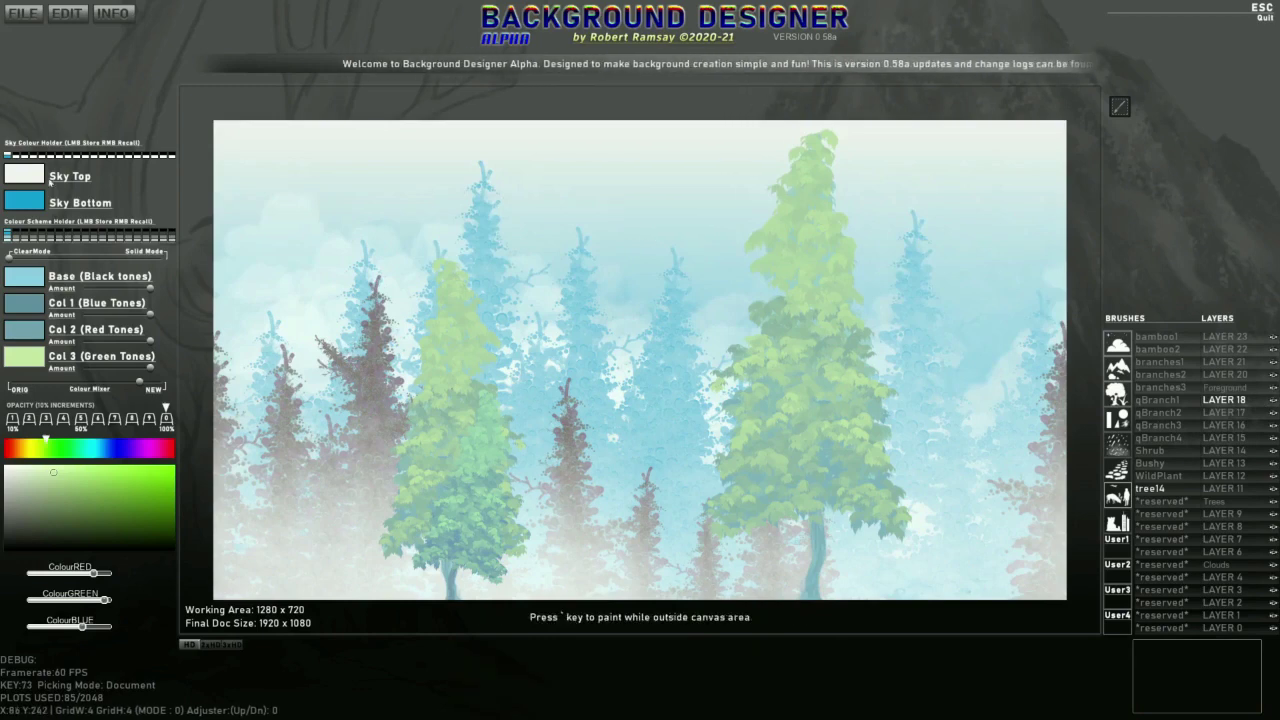
# Step: Try a sky gradient with a deep blue Sky Top and a muted yellow-green Sky Bottom
pyautogui.click(27, 182)
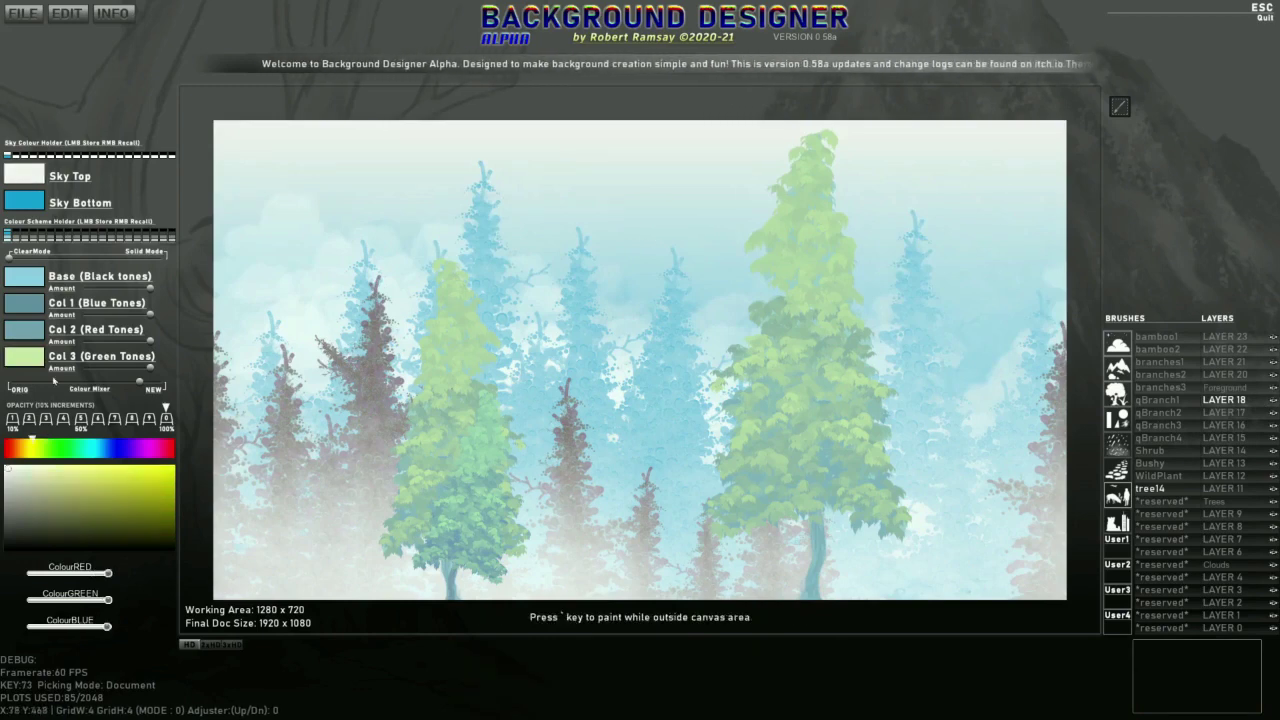
pyautogui.moveTo(74, 450); pyautogui.dragTo(114, 443)
pyautogui.click(153, 479)
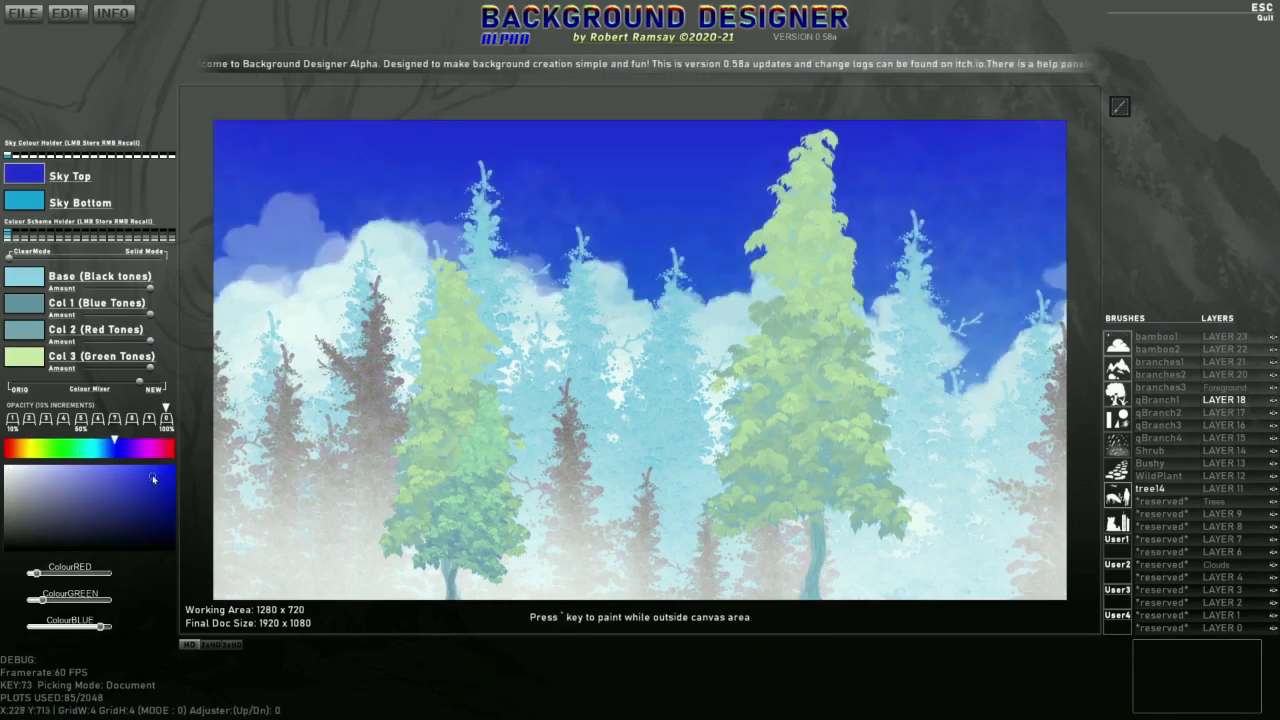
pyautogui.click(19, 207)
pyautogui.click(33, 450)
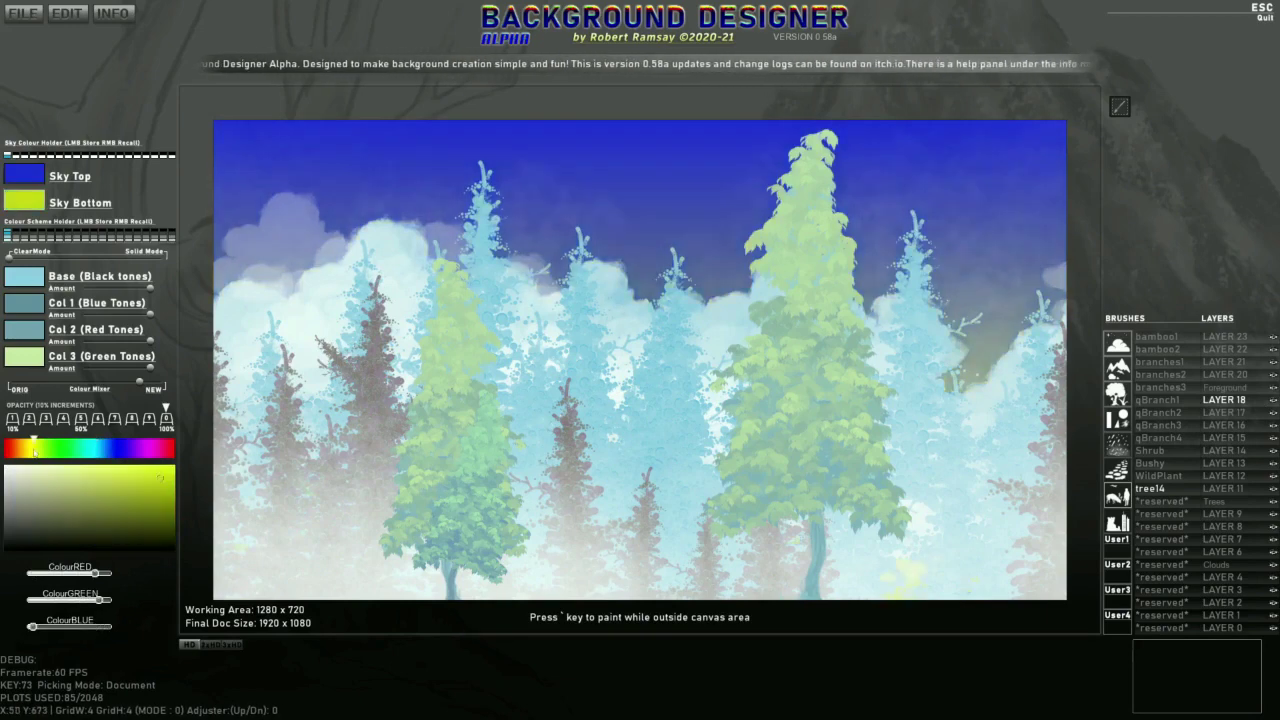
pyautogui.moveTo(88, 518); pyautogui.dragTo(125, 486)
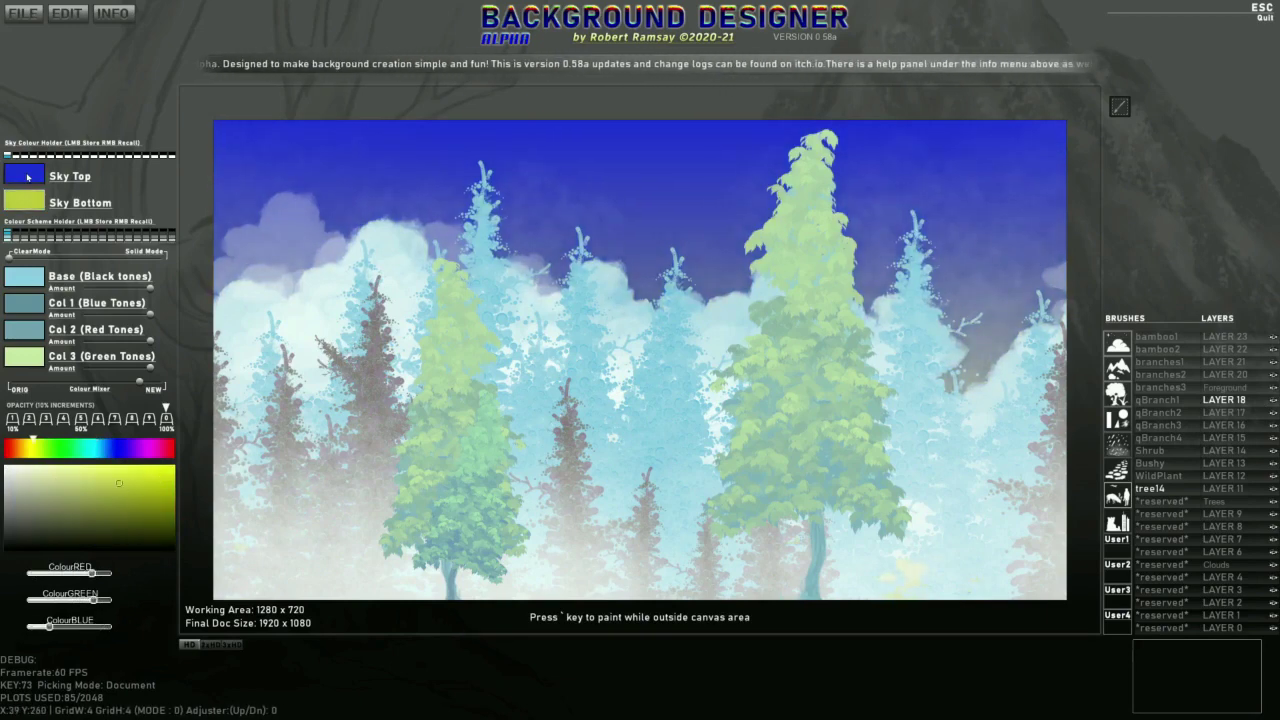
# Step: Try a sky gradient with a golden yellow Sky Top and a dark teal Sky Bottom
pyautogui.click(27, 177)
pyautogui.click(26, 449)
pyautogui.click(151, 478)
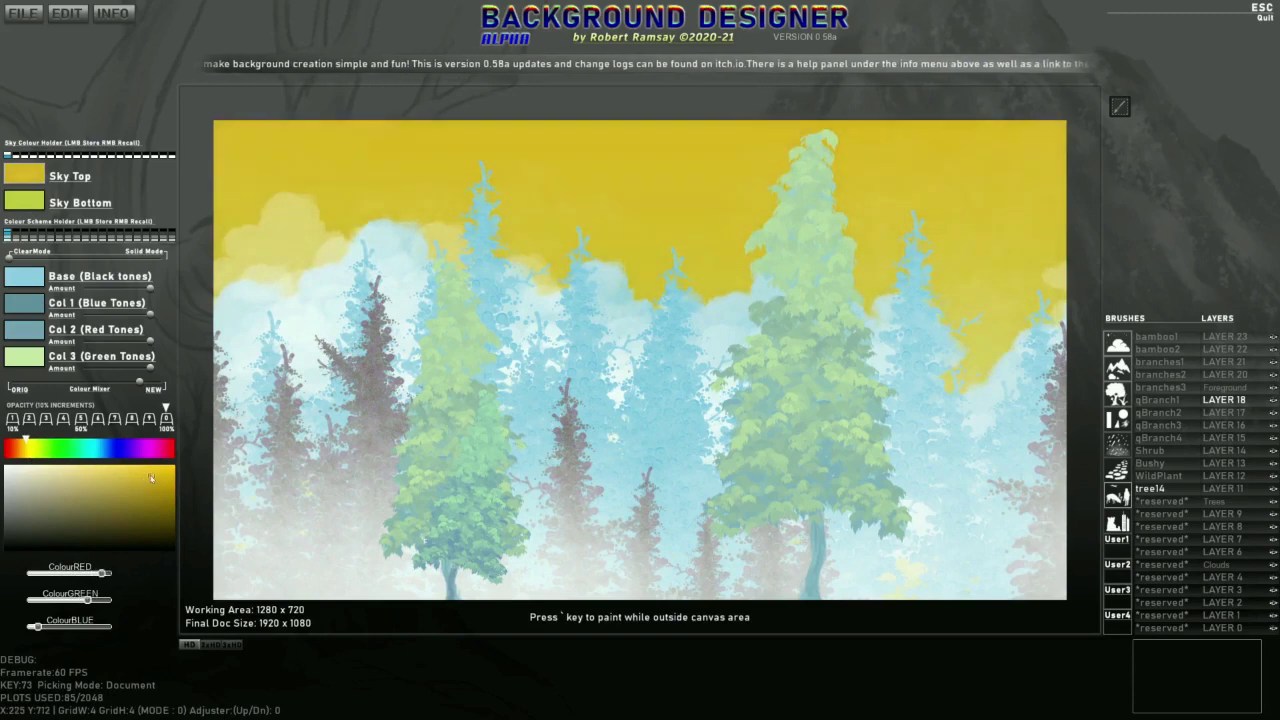
pyautogui.click(27, 207)
pyautogui.click(93, 449)
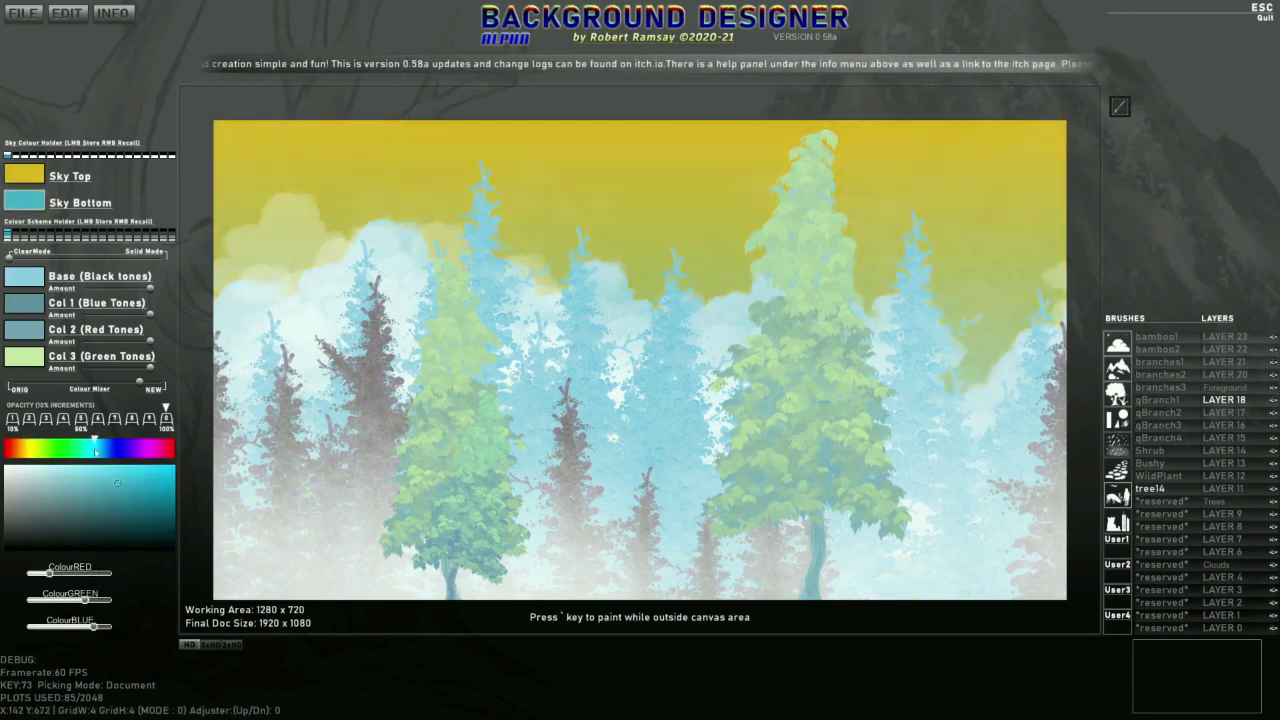
pyautogui.click(150, 512)
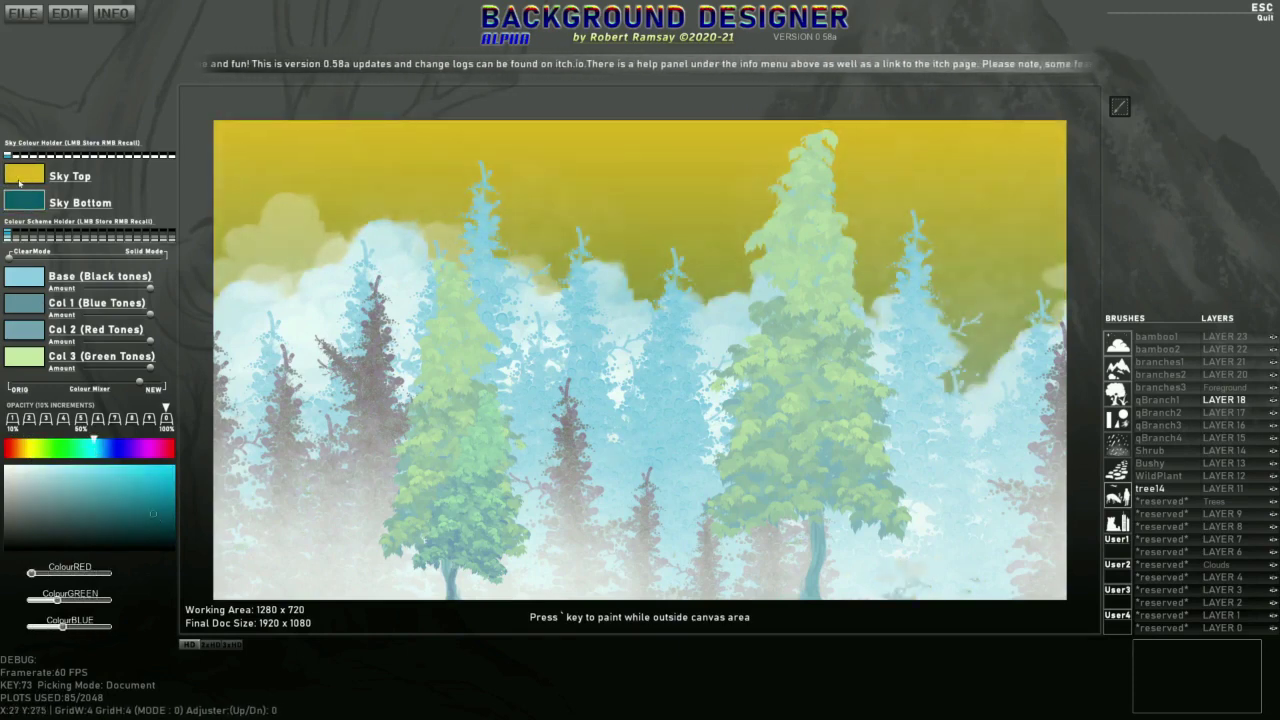
# Step: Try an orange-red Sky Top, and recall the stored white and blue sky colours from the first Sky Colour Holder slot
pyautogui.click(20, 183)
pyautogui.click(16, 449)
pyautogui.click(161, 479)
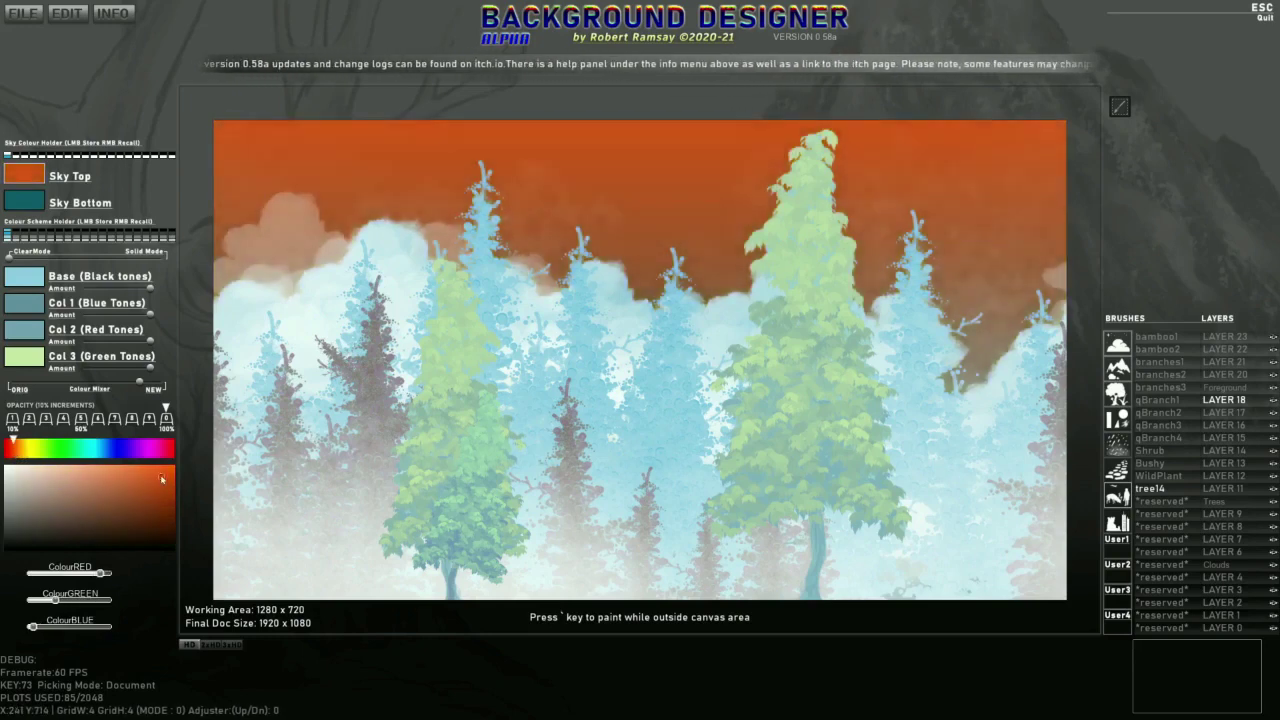
pyautogui.rightClick(7, 154)
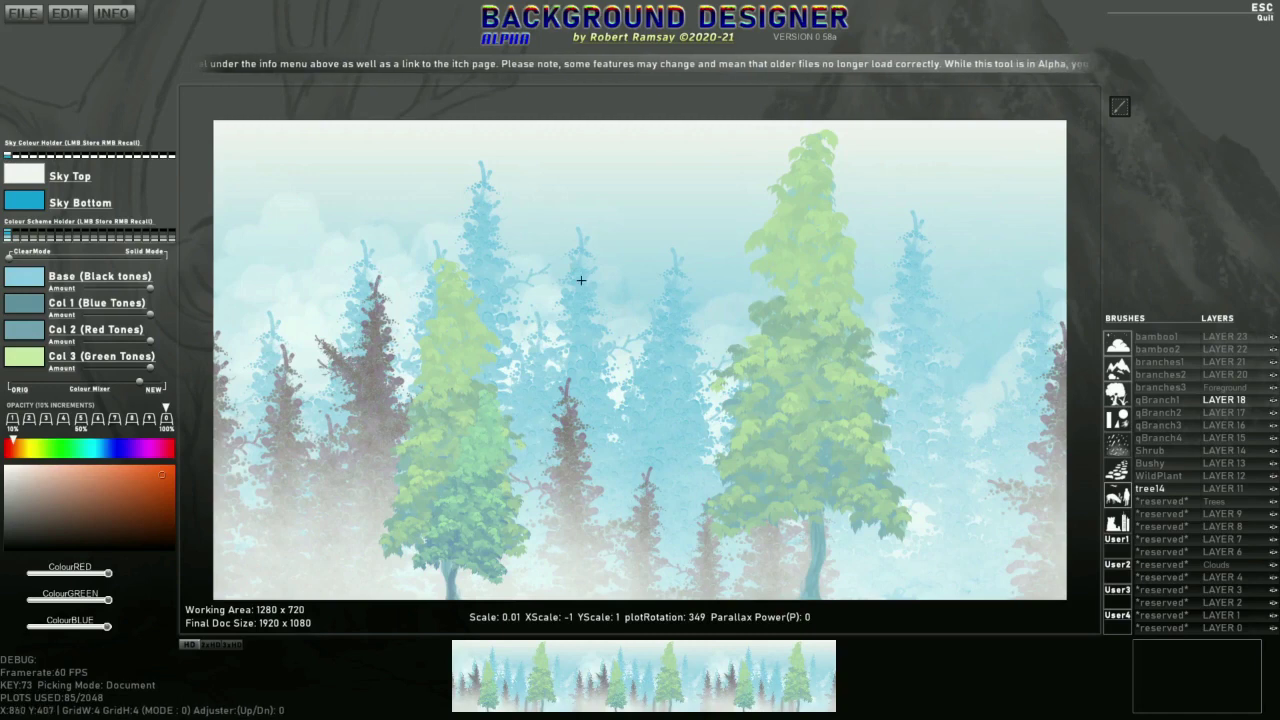
# Step: Set the parallax power to 15 and preview how the scene's layers shift
pyautogui.press('p')
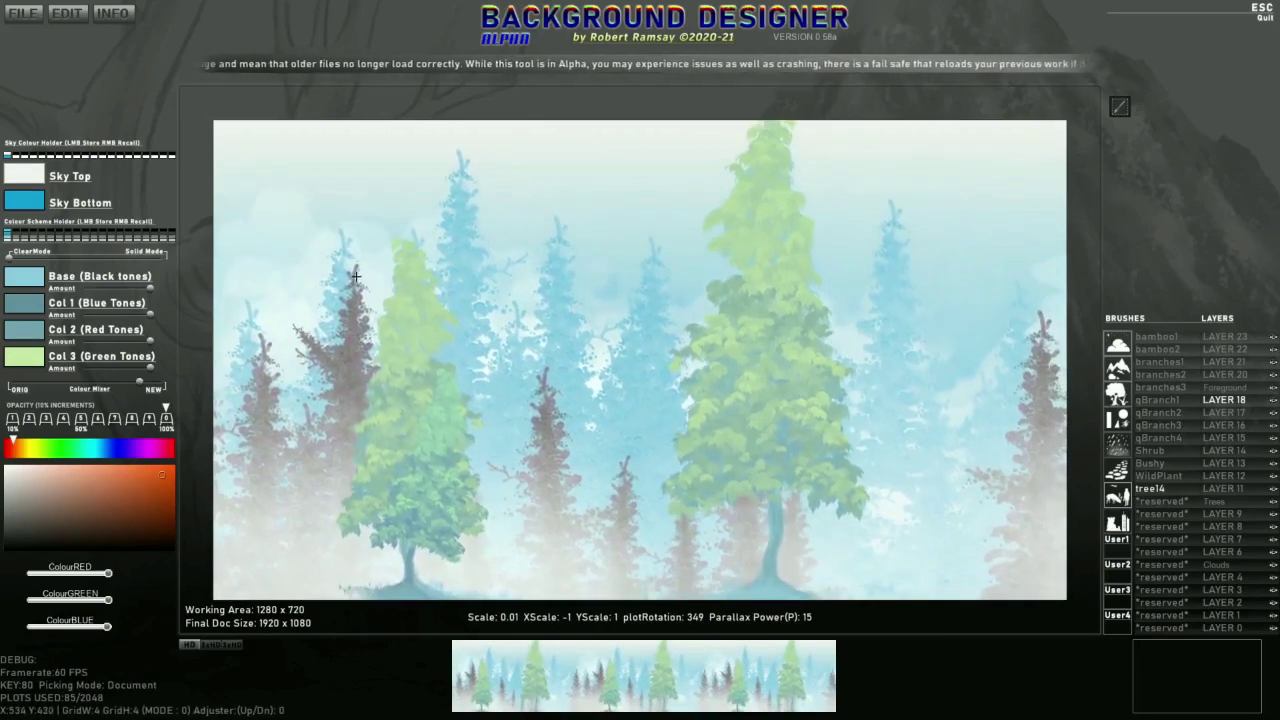
# Step: Turn off the parallax preview, isolate the Trees layer, and hide the sky gradient for a transparent background
pyautogui.press('p')
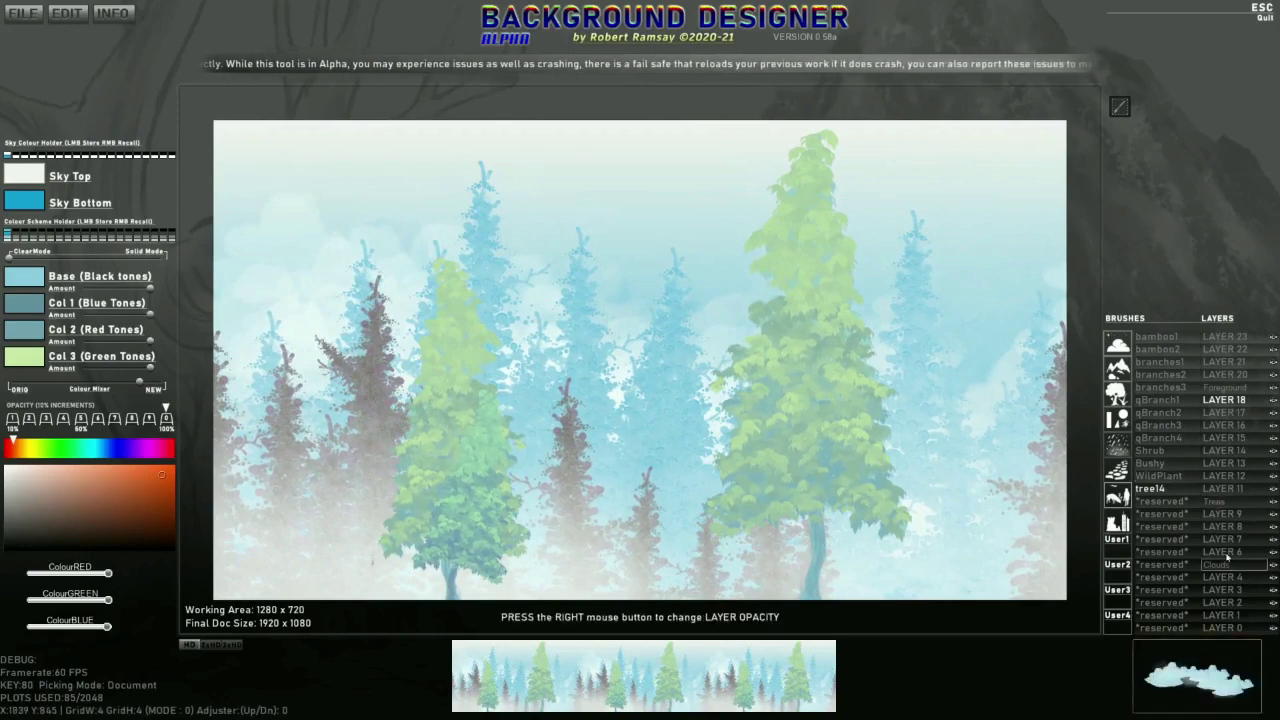
pyautogui.click(1274, 502)
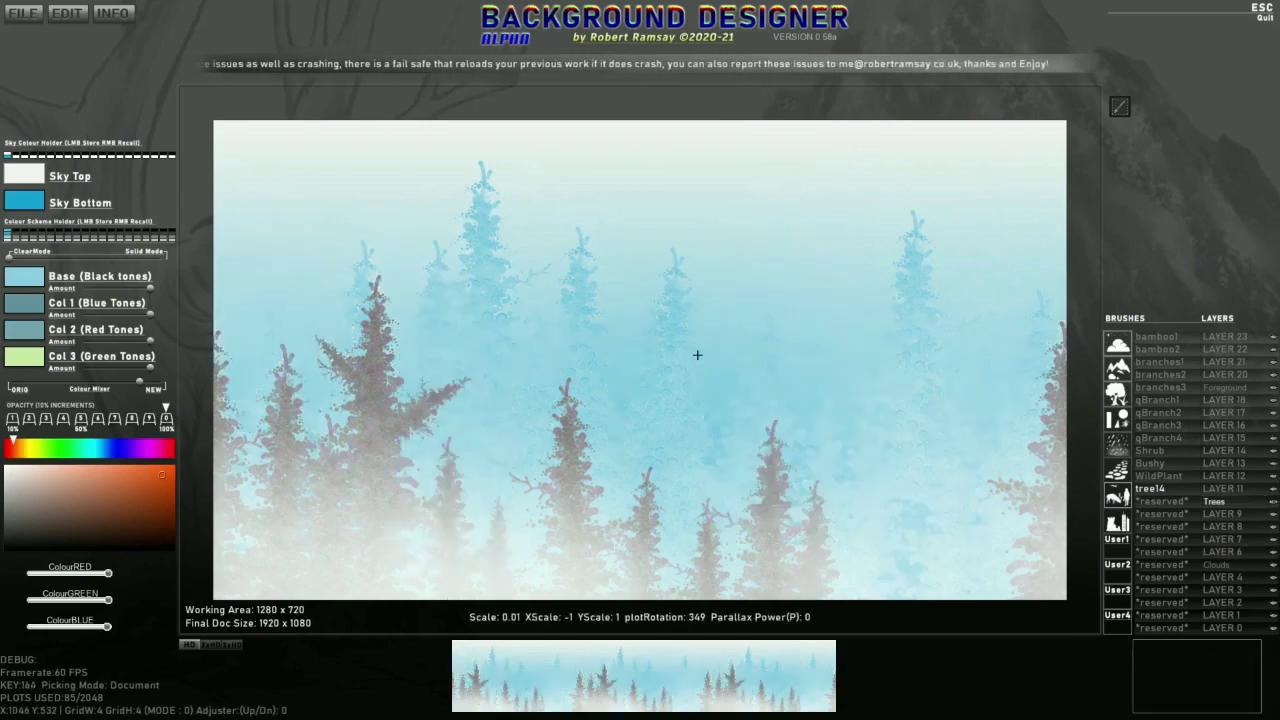
pyautogui.press('i')
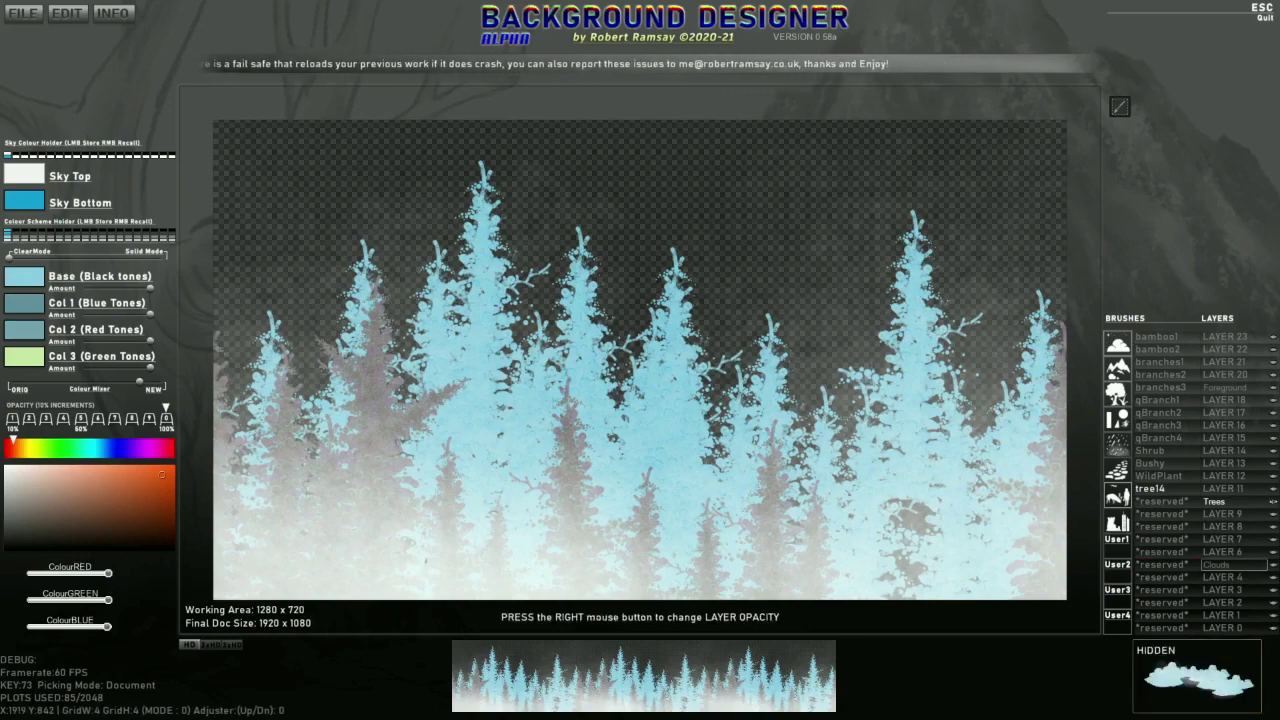
pyautogui.click(1273, 566)
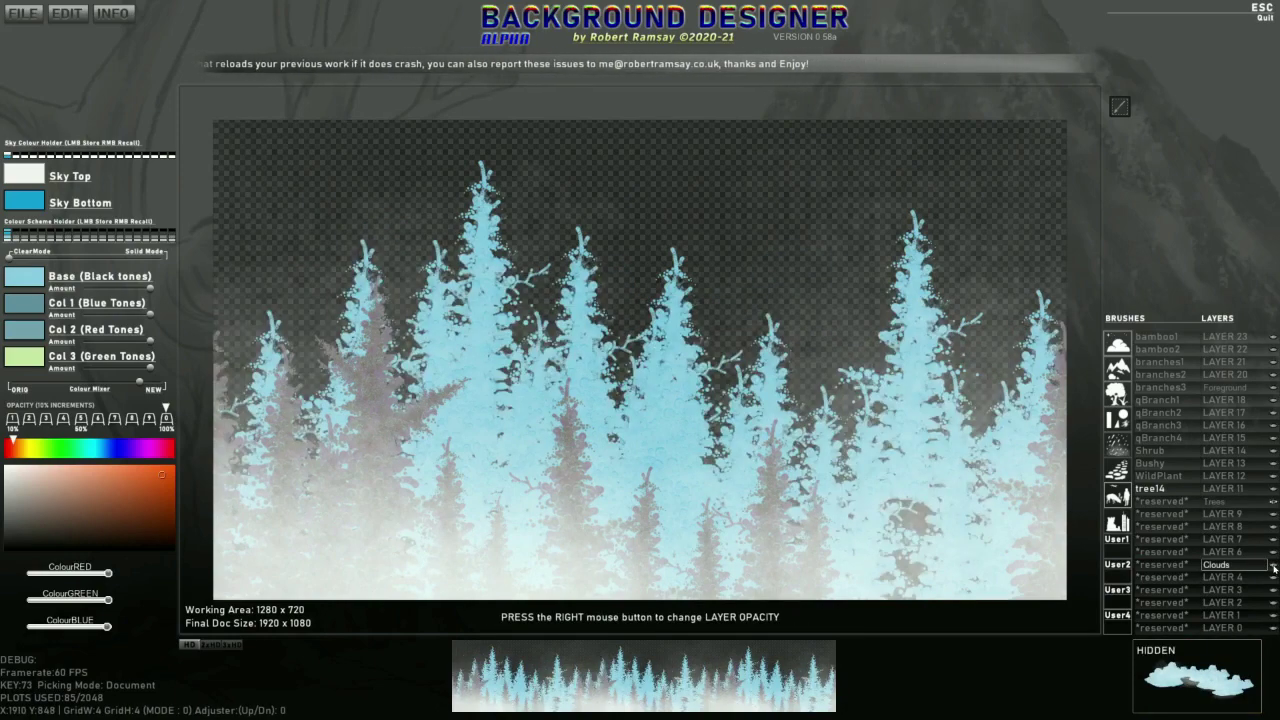
# Step: Export the full merged image to the Desktop as Background1_1920x1080.png, replacing the existing file
pyautogui.click(10, 17)
pyautogui.click(37, 63)
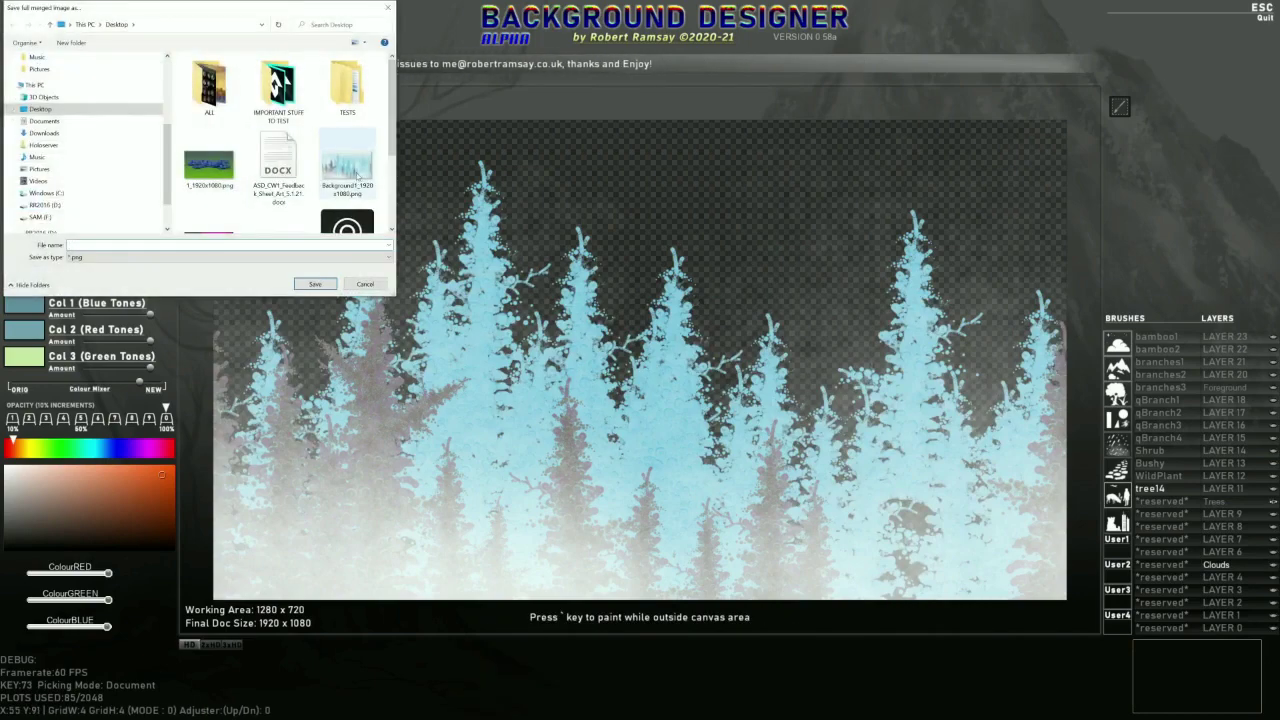
pyautogui.doubleClick(350, 165)
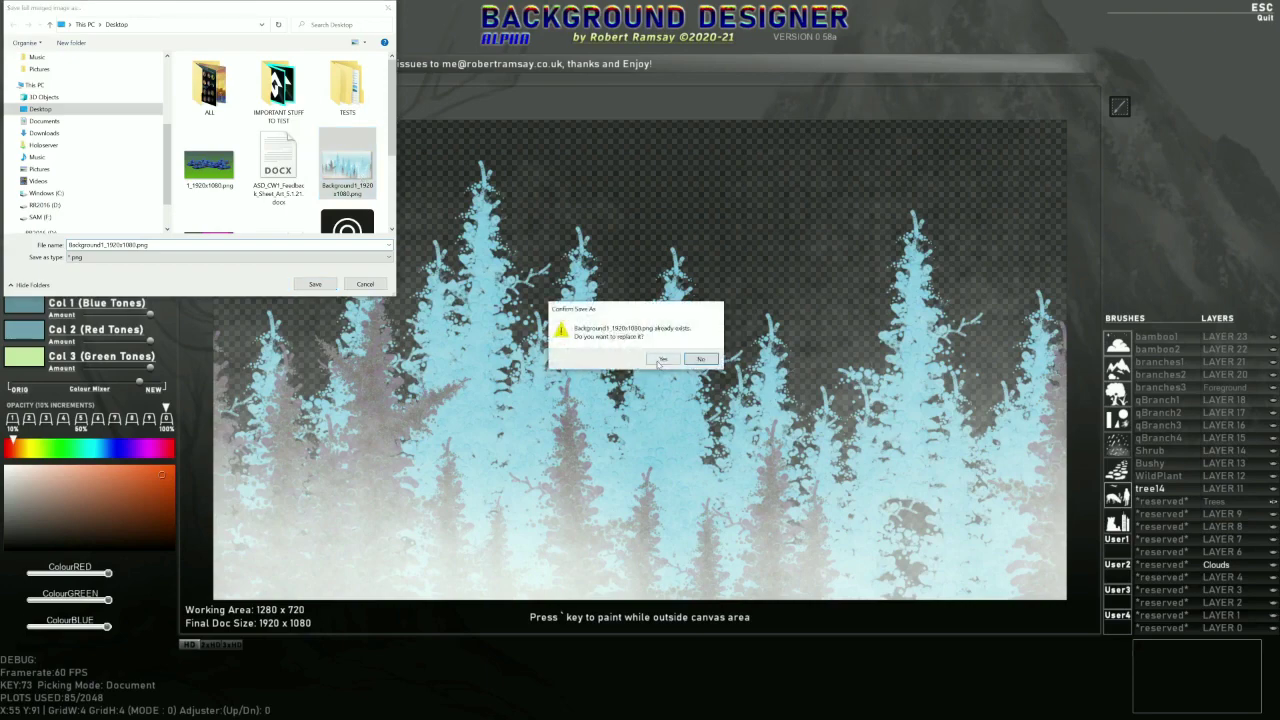
pyautogui.click(660, 359)
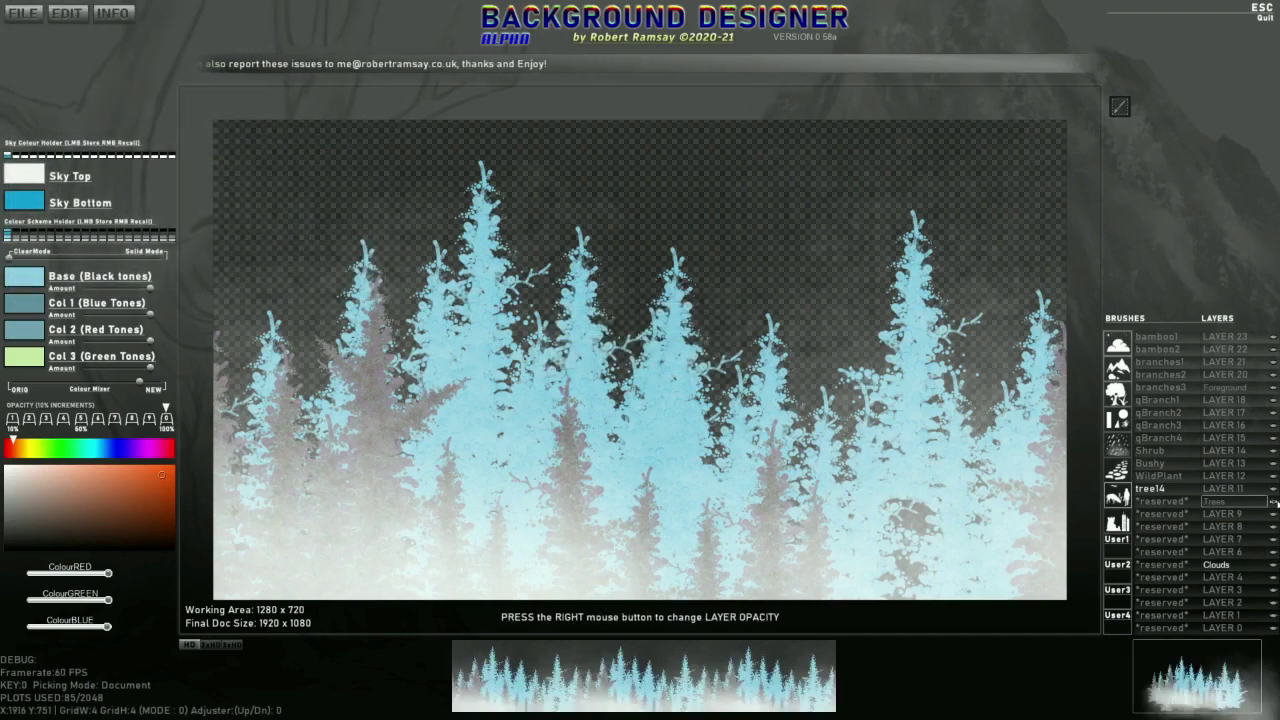
# Step: Isolate the Clouds layer and show the sky gradient behind it again
pyautogui.click(1273, 566)
pyautogui.click(1274, 566)
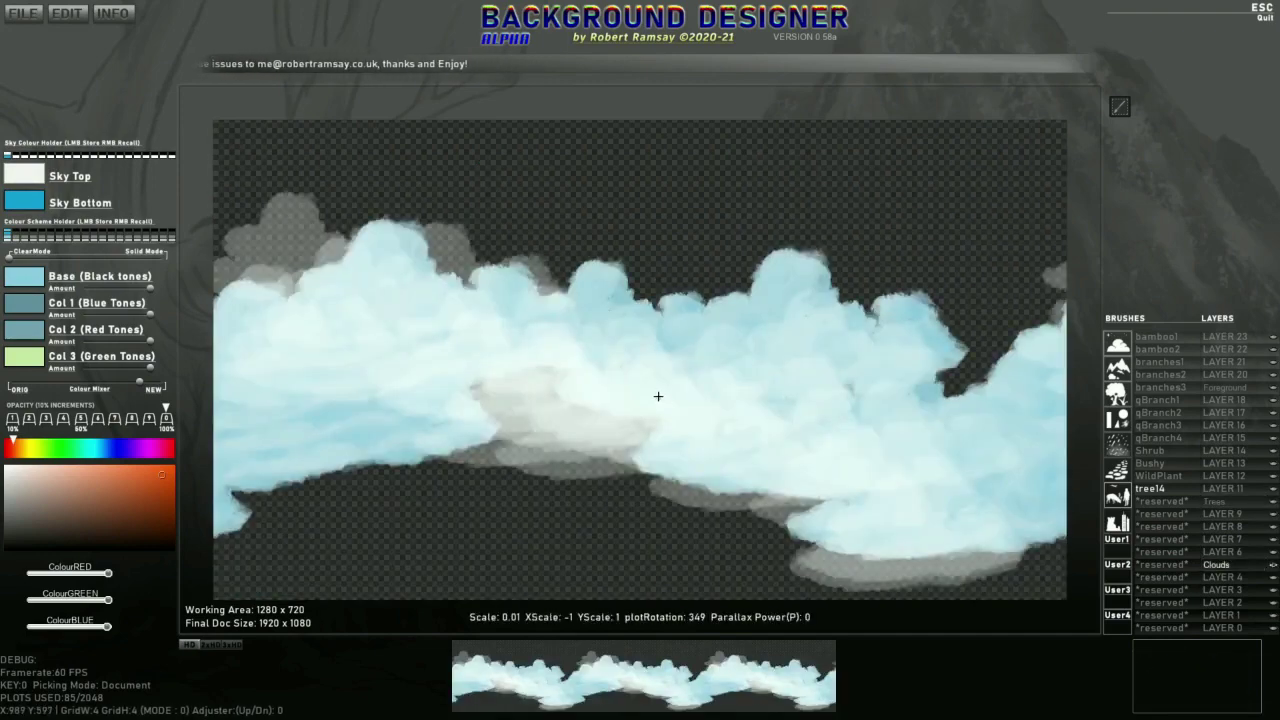
pyautogui.press('i')
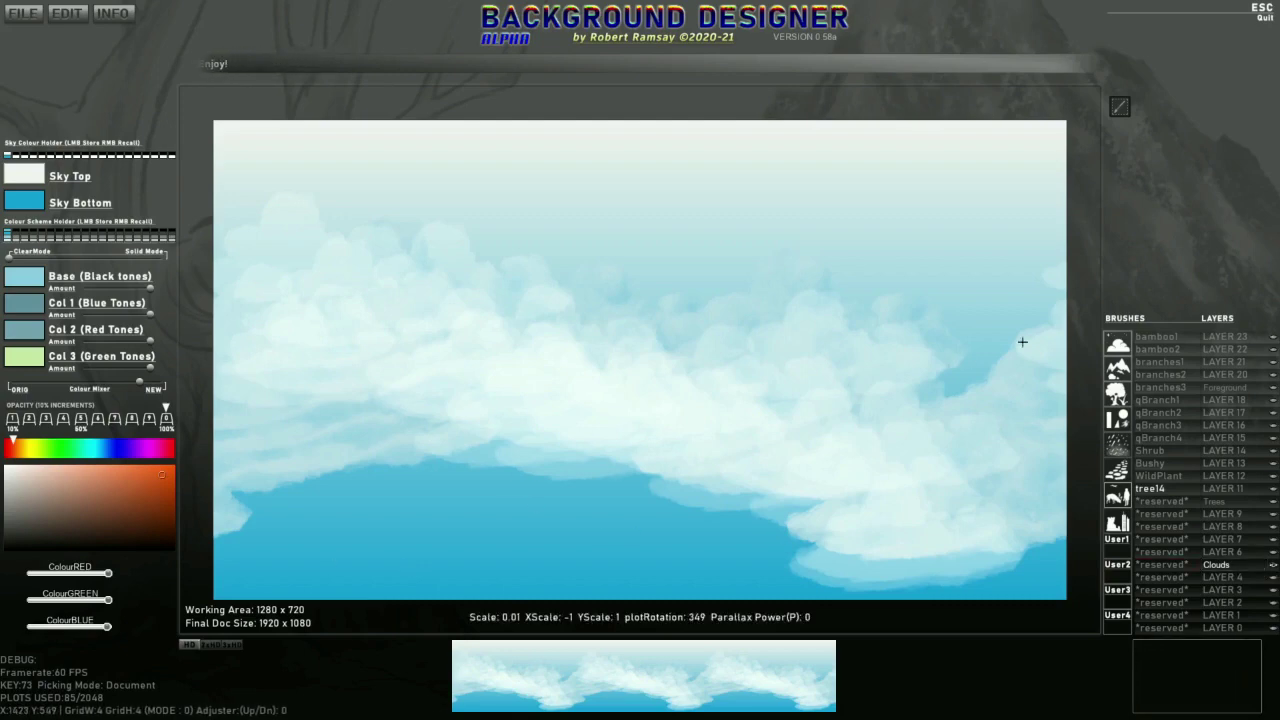
# Step: Choose the cloud1 brush and enlarge it to a scale of 0.86
pyautogui.click(1118, 345)
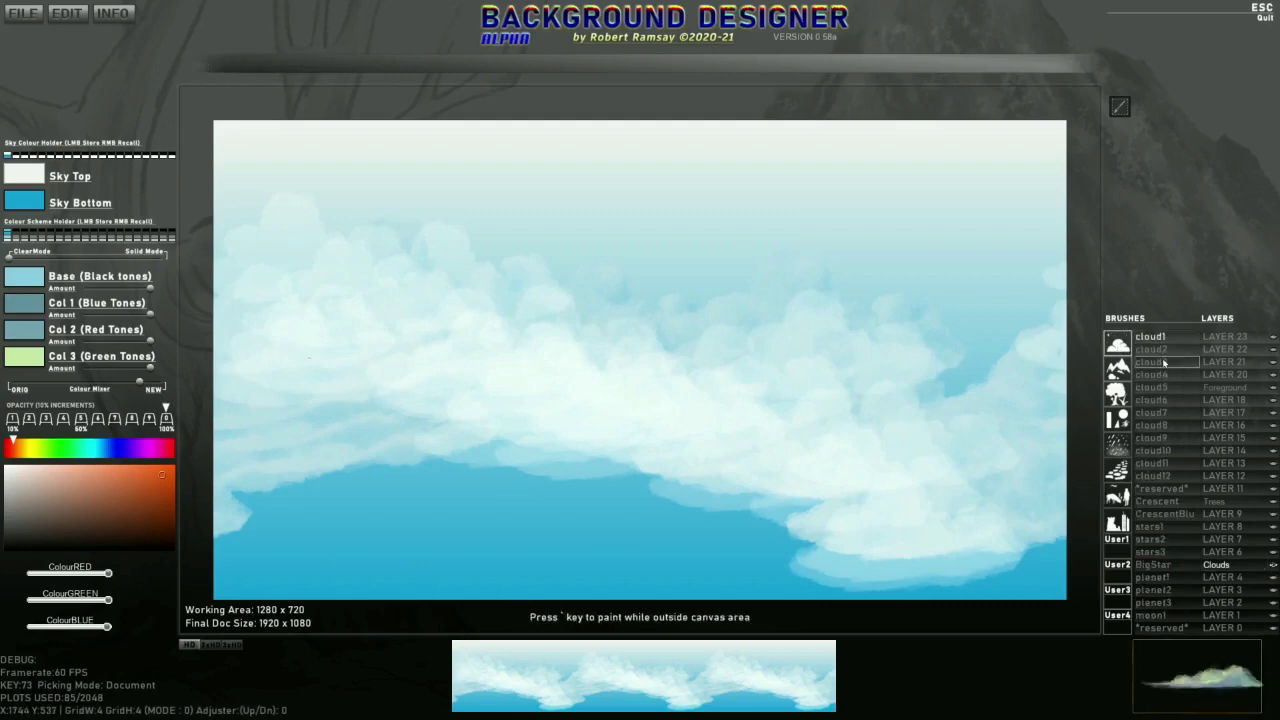
pyautogui.scroll(12, 604, 430)
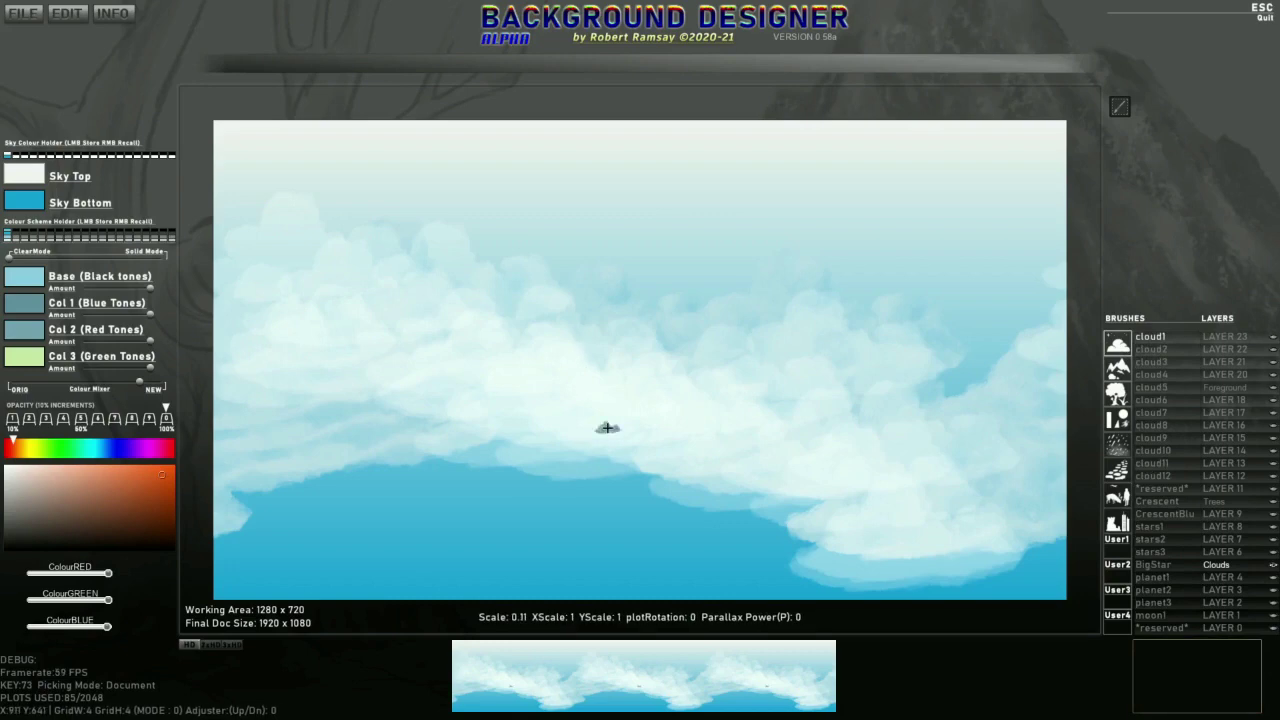
pyautogui.scroll(3, 566, 390)
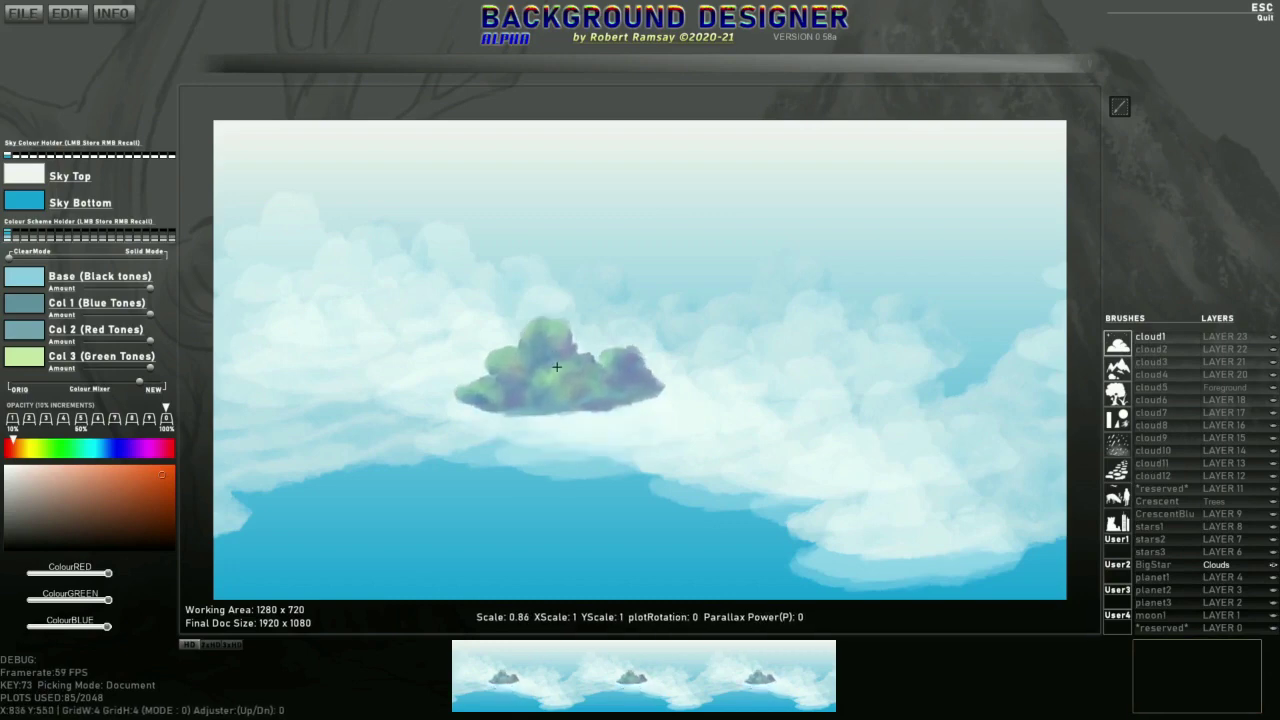
# Step: Try to sample a pale cloud colour from the canvas for the brush's Base and three tone colours
pyautogui.keyDown('alt'); pyautogui.click(558, 381); pyautogui.keyUp('alt')
pyautogui.keyDown('alt'); pyautogui.click(578, 426); pyautogui.keyUp('alt')
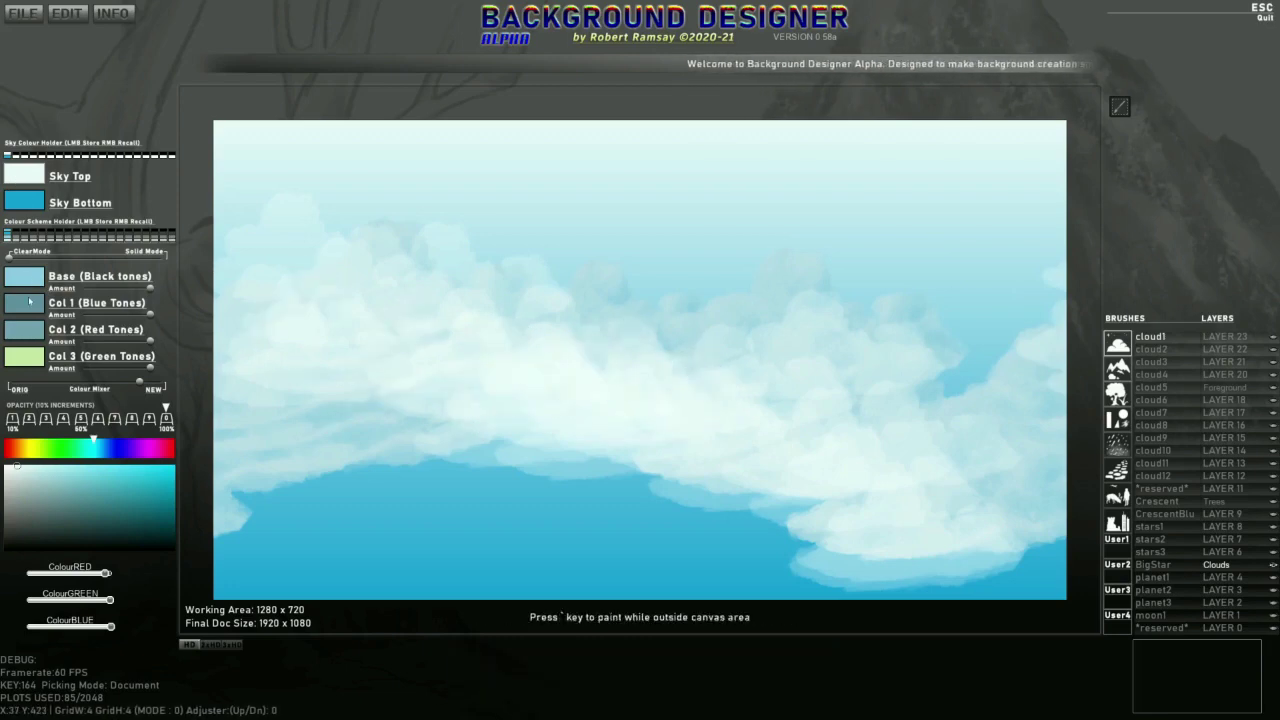
pyautogui.click(27, 281)
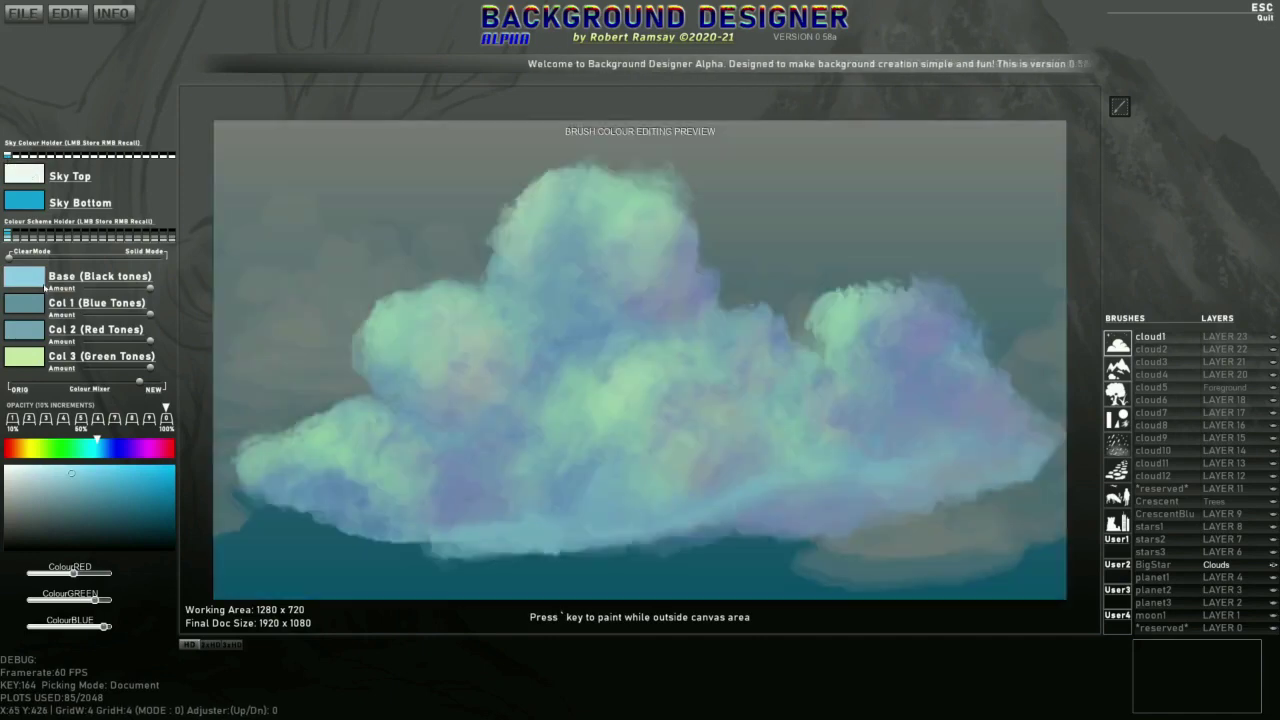
pyautogui.click(33, 306)
pyautogui.click(34, 330)
pyautogui.click(31, 355)
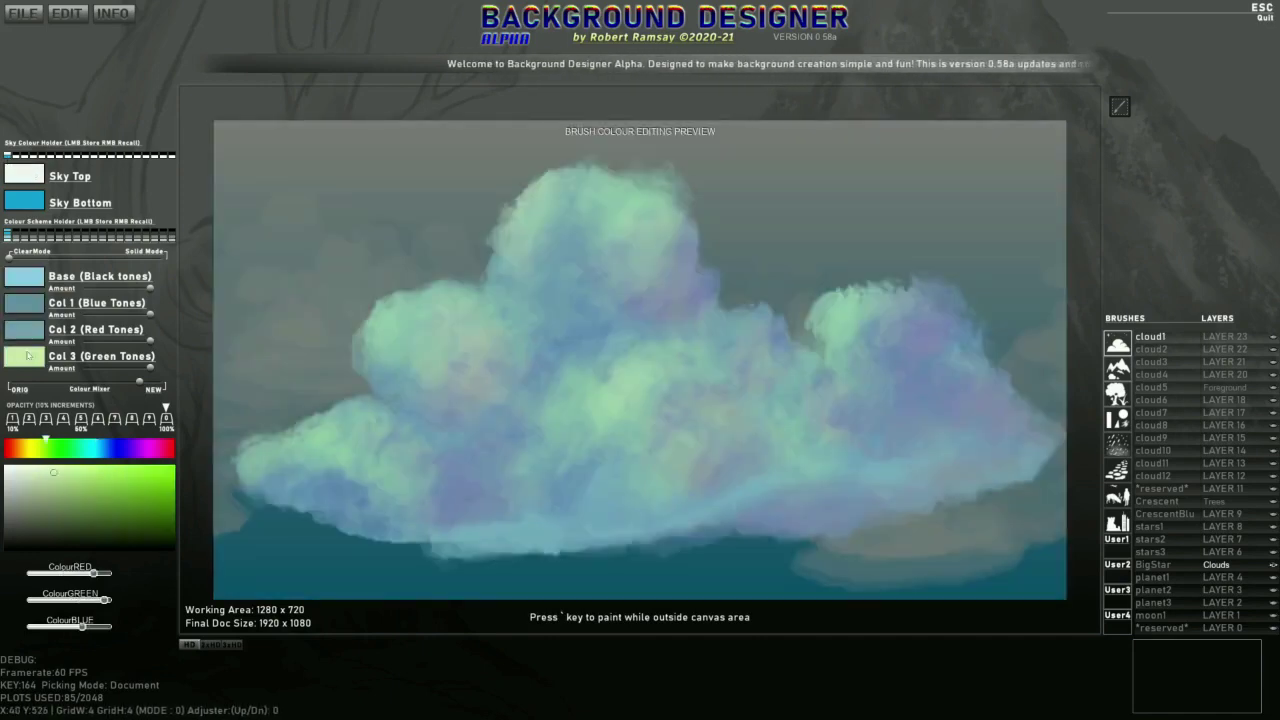
pyautogui.click(27, 281)
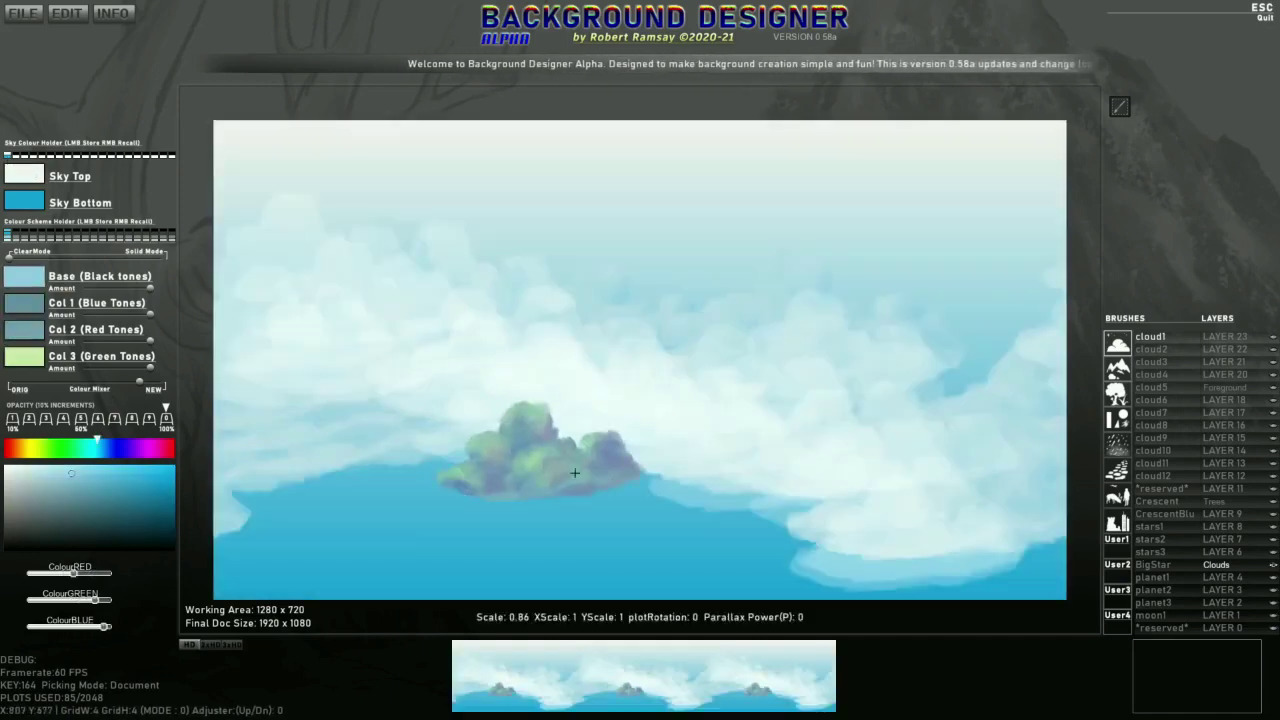
# Step: Sample a near-white cloud colour for Base, Col 1, Col 2 and Col 3, and set the Colour Mixer fully to New
pyautogui.keyDown('alt'); pyautogui.click(612, 427); pyautogui.keyUp('alt')
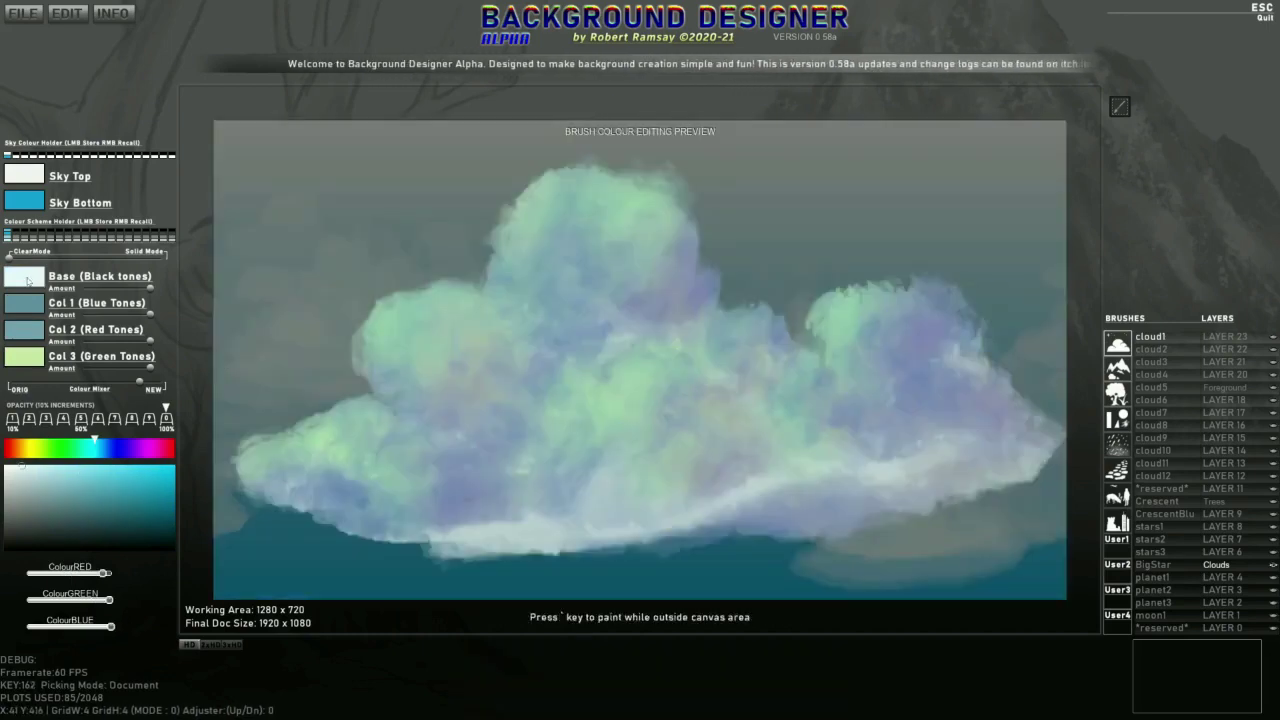
pyautogui.click(26, 281)
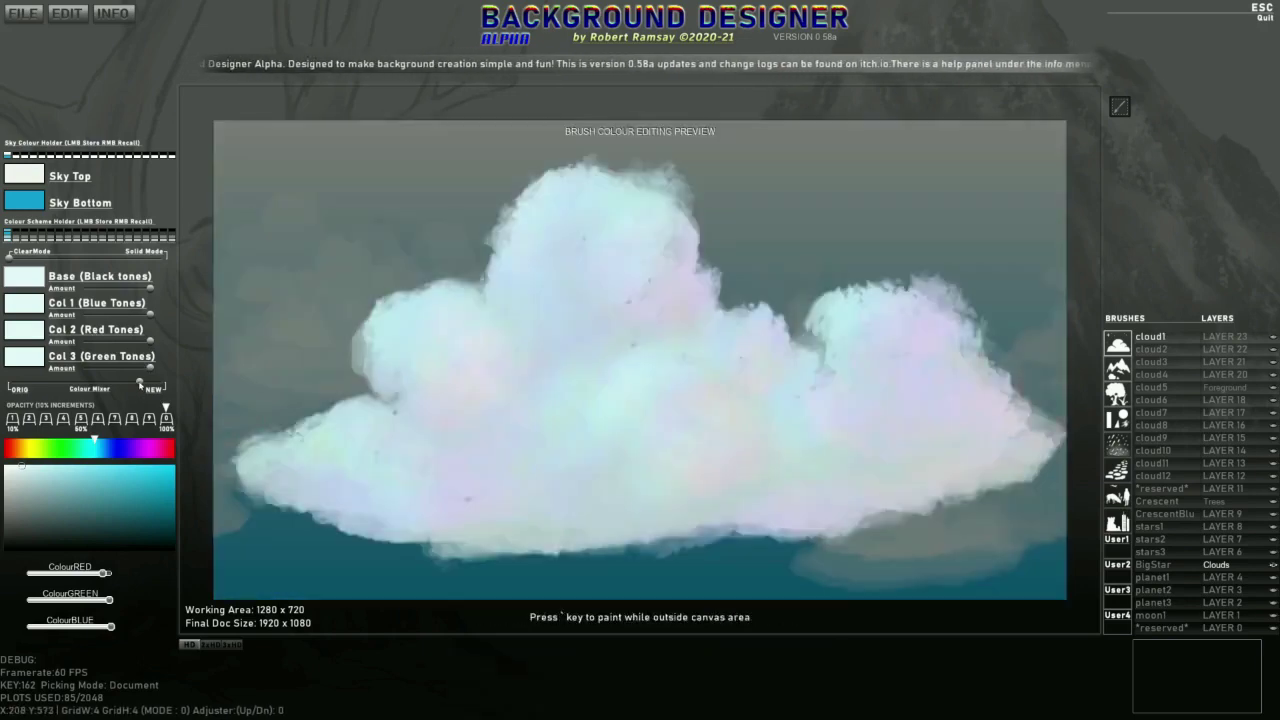
pyautogui.moveTo(141, 381)
pyautogui.mouseDown()
pyautogui.moveTo(20, 384)
pyautogui.moveTo(162, 384)
pyautogui.mouseUp()
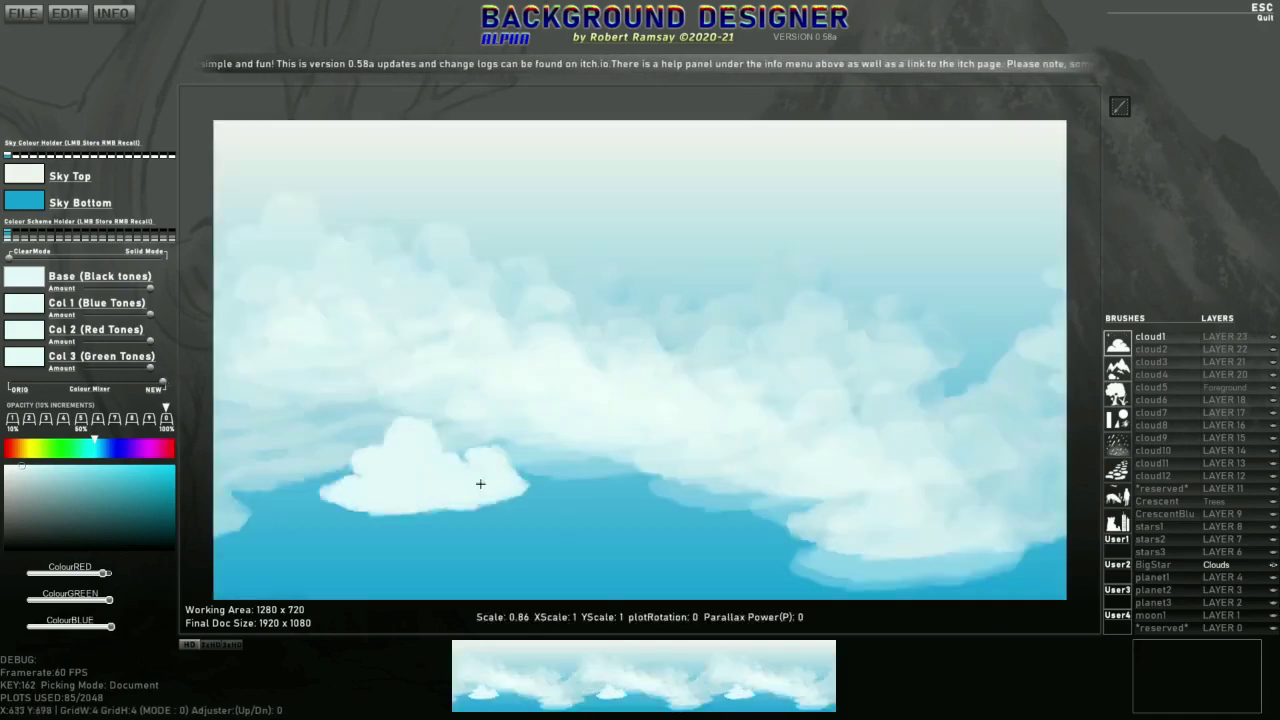
# Step: Fill the lower half of the Clouds layer with pale cloud1 clouds at 70% opacity, enlarging to 1.41 scale and flipping the brush horizontally
pyautogui.scroll(6, 450, 476)
pyautogui.press('7')
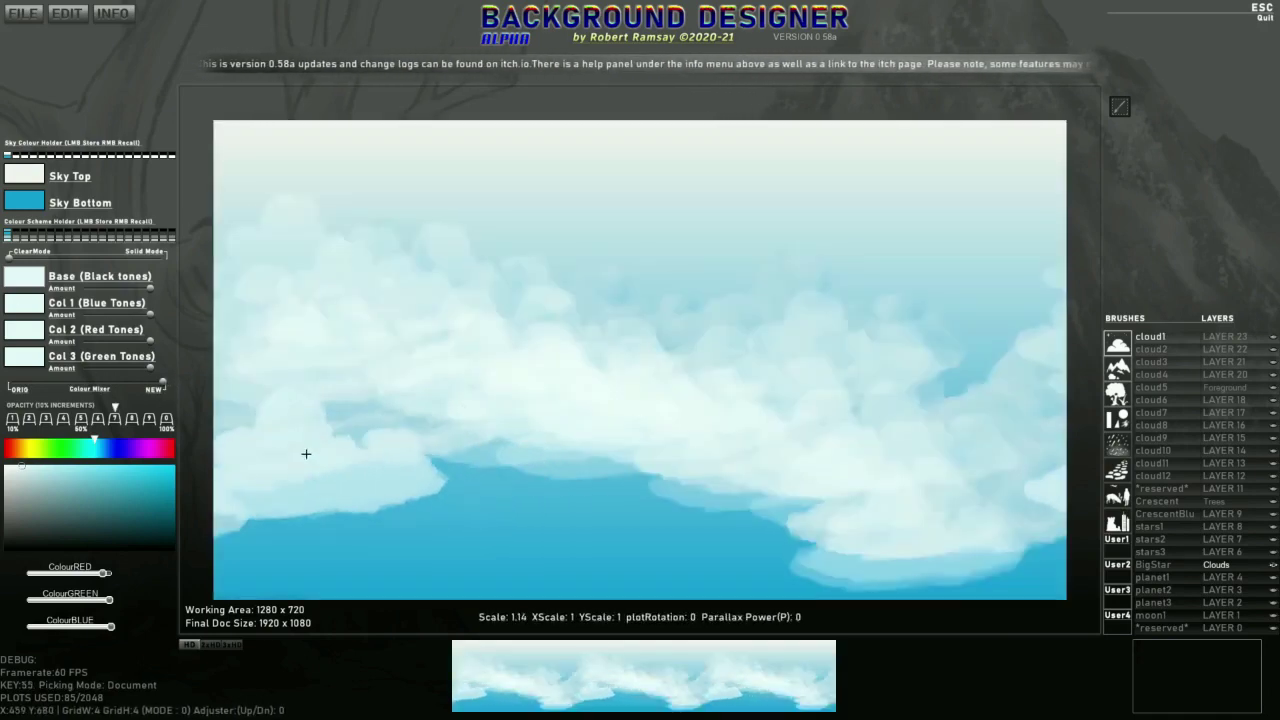
pyautogui.scroll(5, 309, 446)
pyautogui.click(317, 430)
pyautogui.press('x')
pyautogui.click(415, 421)
pyautogui.moveTo(415, 421)
pyautogui.mouseDown()
pyautogui.moveTo(514, 477)
pyautogui.moveTo(538, 470)
pyautogui.moveTo(809, 534)
pyautogui.moveTo(696, 505)
pyautogui.moveTo(546, 531)
pyautogui.moveTo(377, 501)
pyautogui.moveTo(294, 519)
pyautogui.moveTo(287, 552)
pyautogui.moveTo(585, 576)
pyautogui.mouseUp()
pyautogui.click(937, 588)
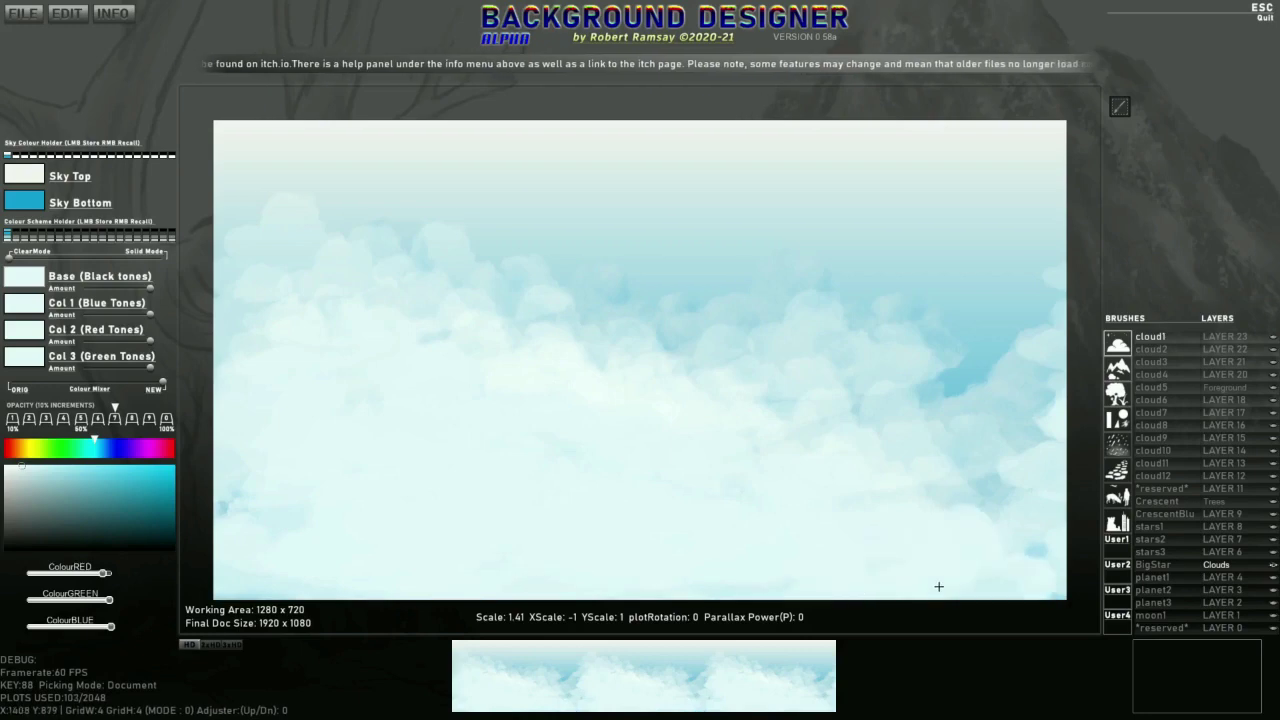
pyautogui.click(243, 543)
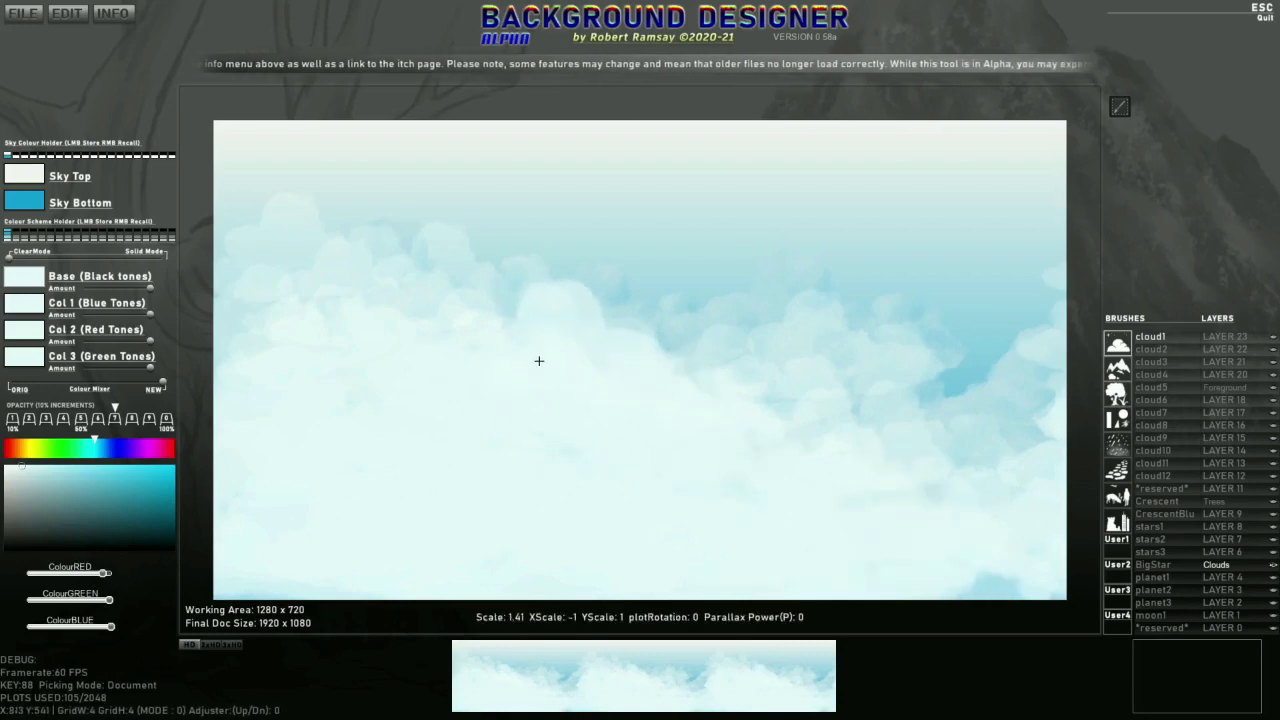
# Step: Build up more pale cloud1 puffs through the middle and right-hand side of the cloud bank
pyautogui.click(577, 325)
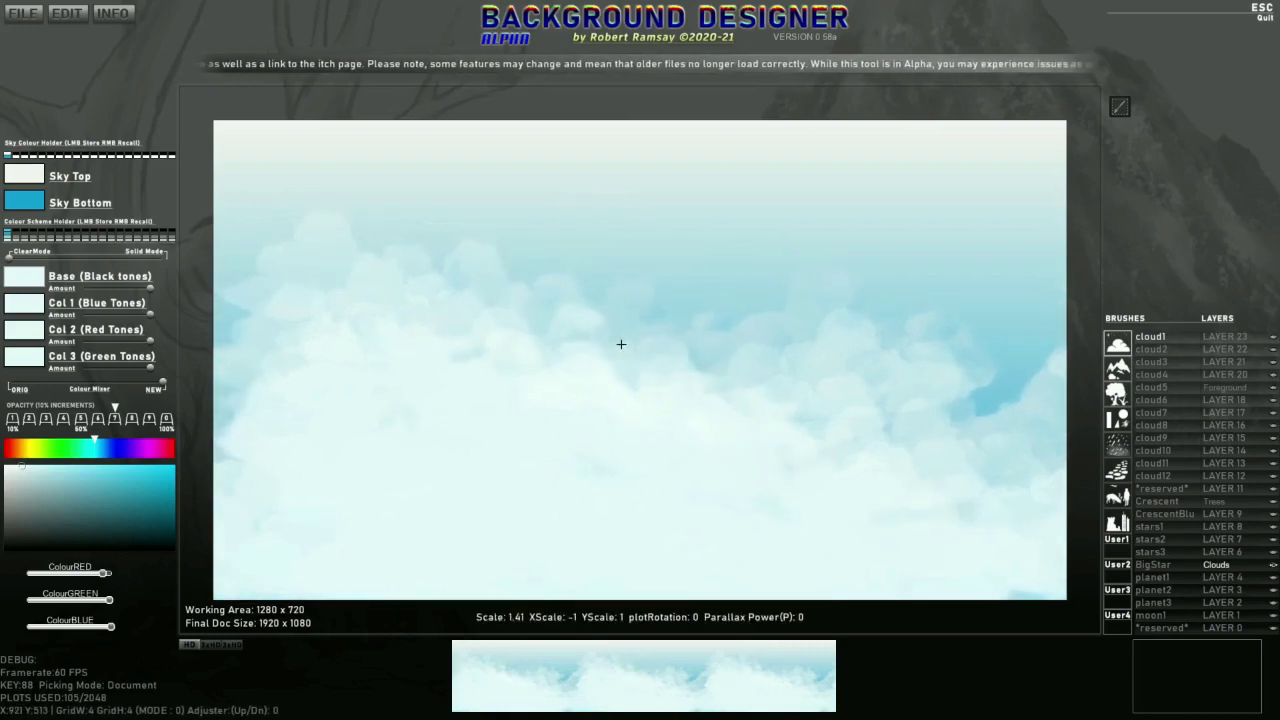
pyautogui.moveTo(837, 413)
pyautogui.mouseDown()
pyautogui.moveTo(917, 483)
pyautogui.moveTo(787, 482)
pyautogui.moveTo(740, 510)
pyautogui.moveTo(430, 501)
pyautogui.moveTo(820, 511)
pyautogui.moveTo(921, 481)
pyautogui.moveTo(260, 514)
pyautogui.moveTo(344, 471)
pyautogui.moveTo(410, 379)
pyautogui.moveTo(544, 358)
pyautogui.moveTo(589, 354)
pyautogui.moveTo(585, 401)
pyautogui.moveTo(676, 494)
pyautogui.moveTo(791, 471)
pyautogui.moveTo(765, 441)
pyautogui.mouseUp()
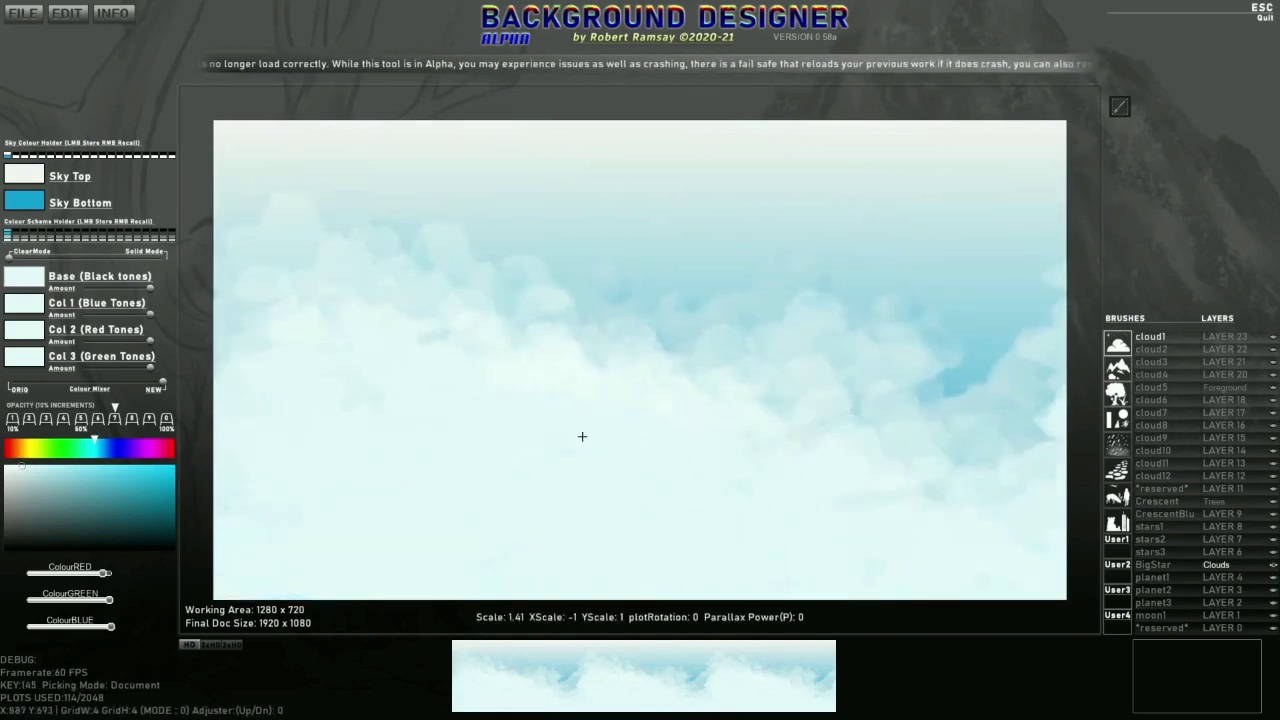
pyautogui.click(911, 438)
pyautogui.click(934, 421)
pyautogui.click(948, 466)
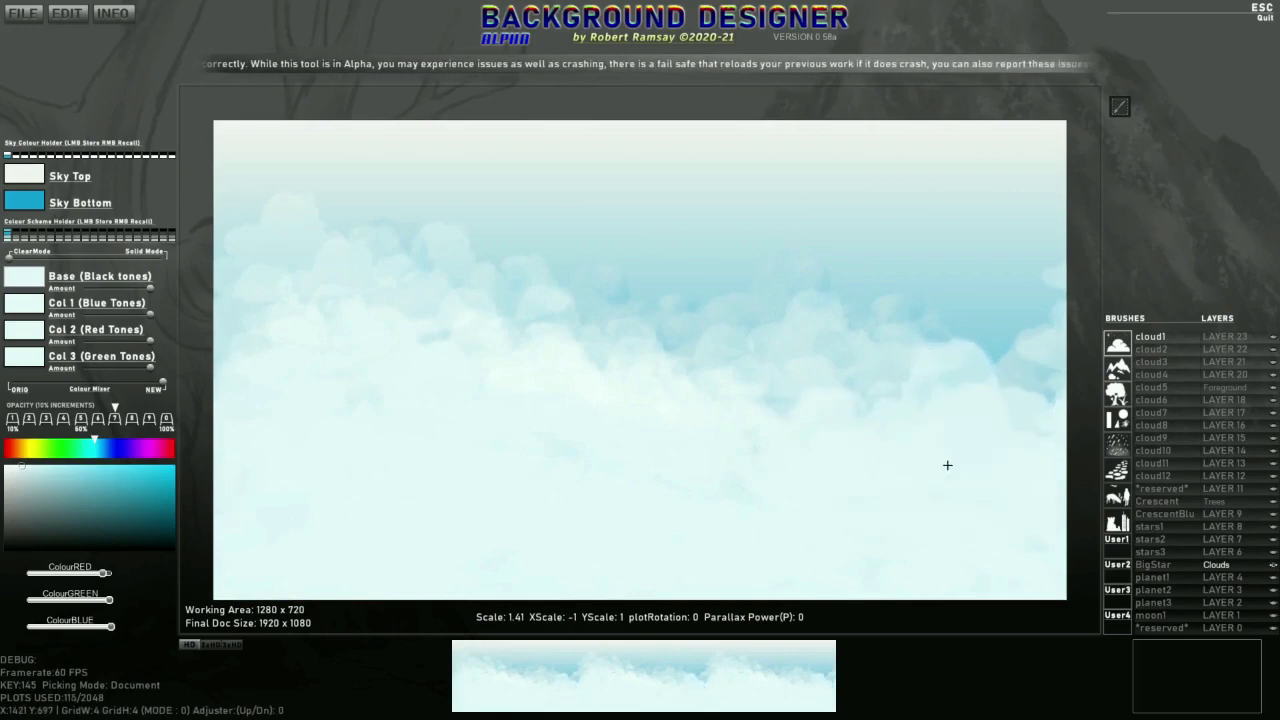
pyautogui.click(909, 436)
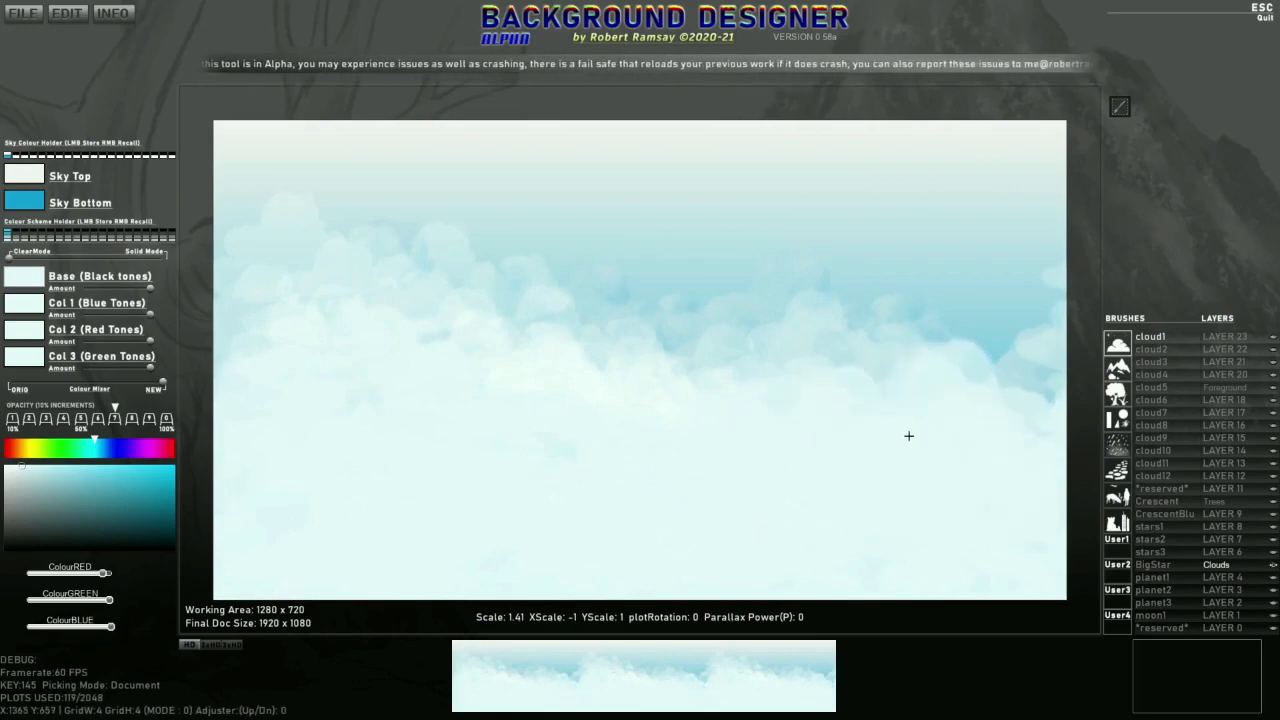
pyautogui.click(961, 468)
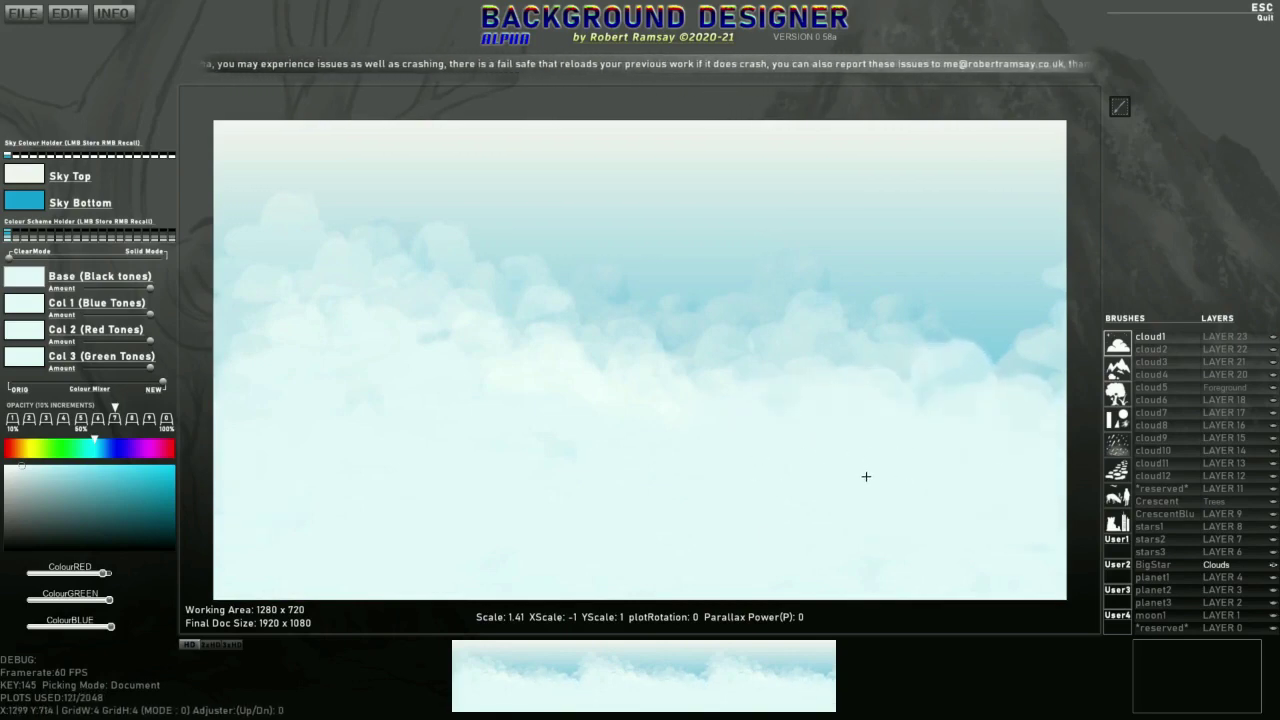
# Step: Reduce the Base, Col 1 and Col 2 amounts to their minimum and paint softer cloud1 puffs along the cloud bank's upper edge
pyautogui.moveTo(140, 318)
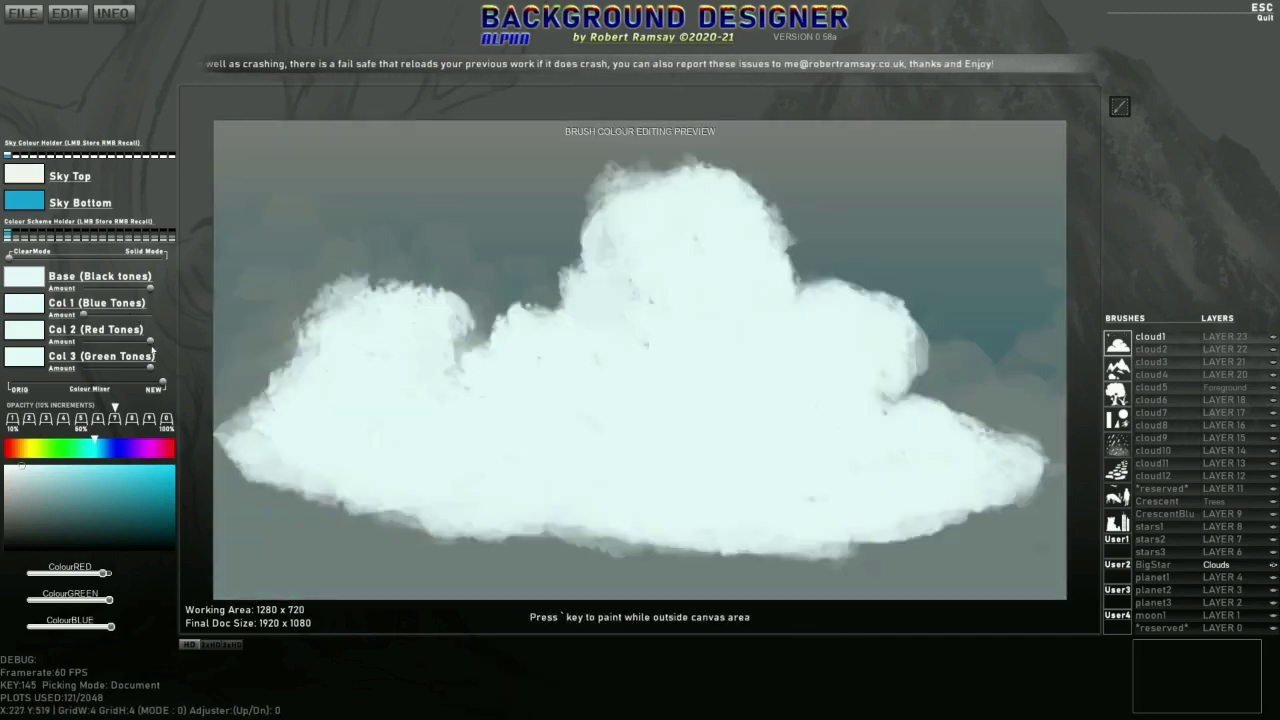
pyautogui.moveTo(149, 289); pyautogui.dragTo(83, 289)
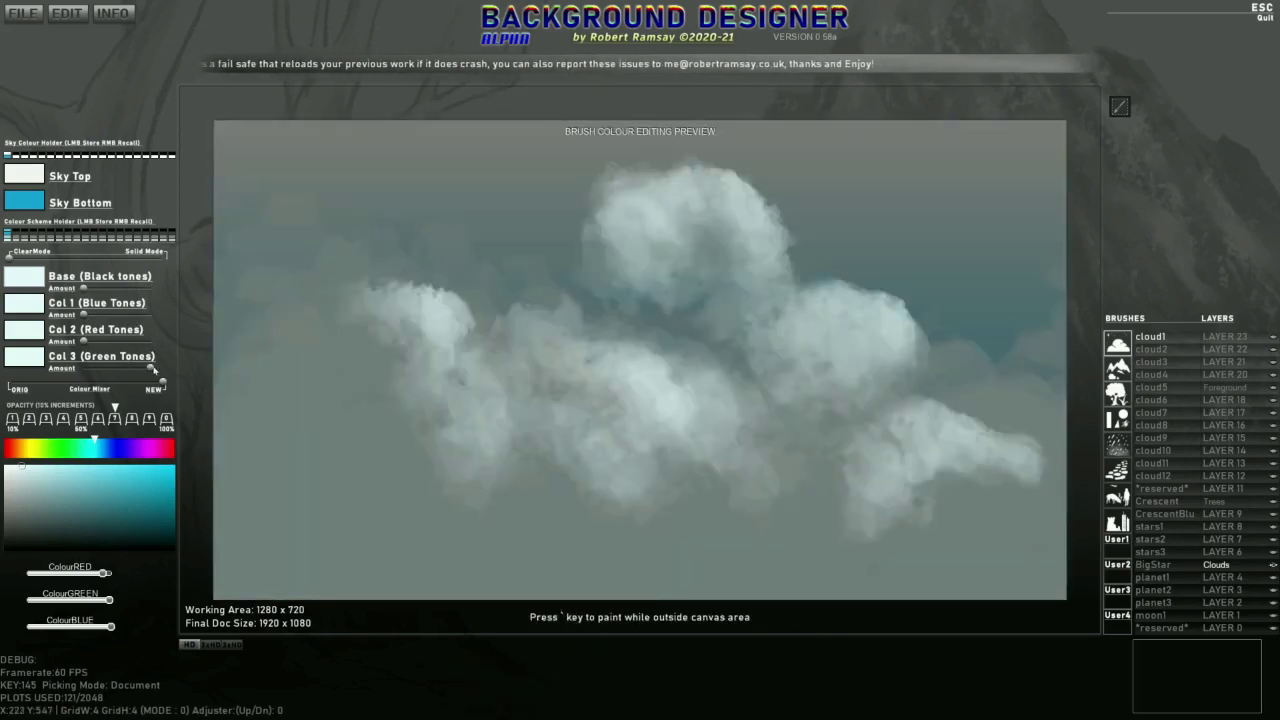
pyautogui.click(573, 350)
pyautogui.click(625, 370)
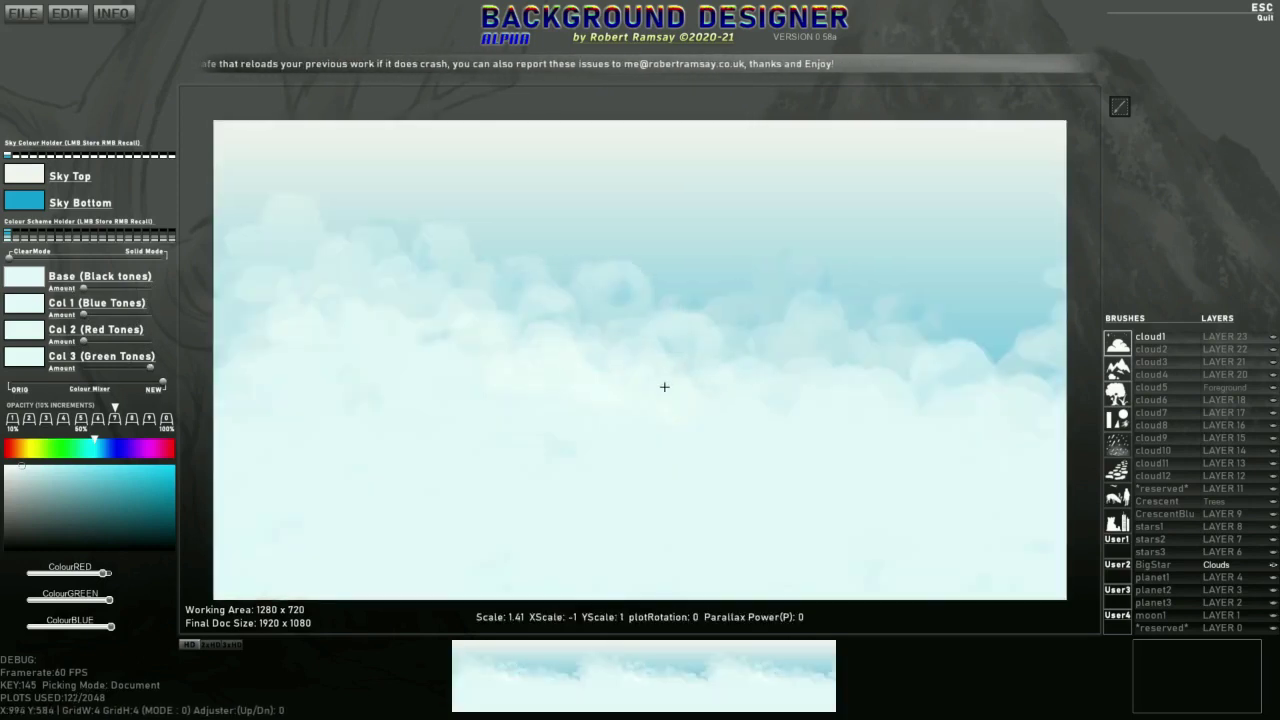
pyautogui.click(700, 394)
pyautogui.click(765, 410)
pyautogui.click(842, 426)
pyautogui.click(895, 406)
pyautogui.press('x')
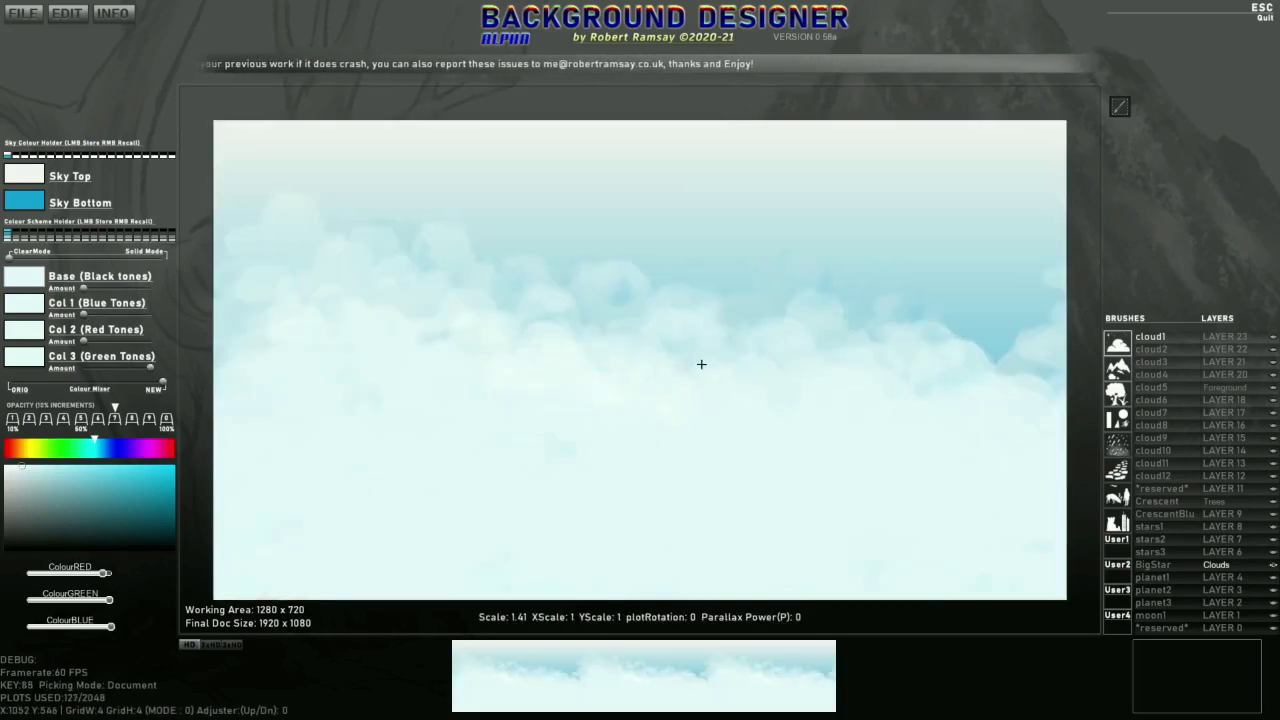
pyautogui.scroll(-3, 705, 352)
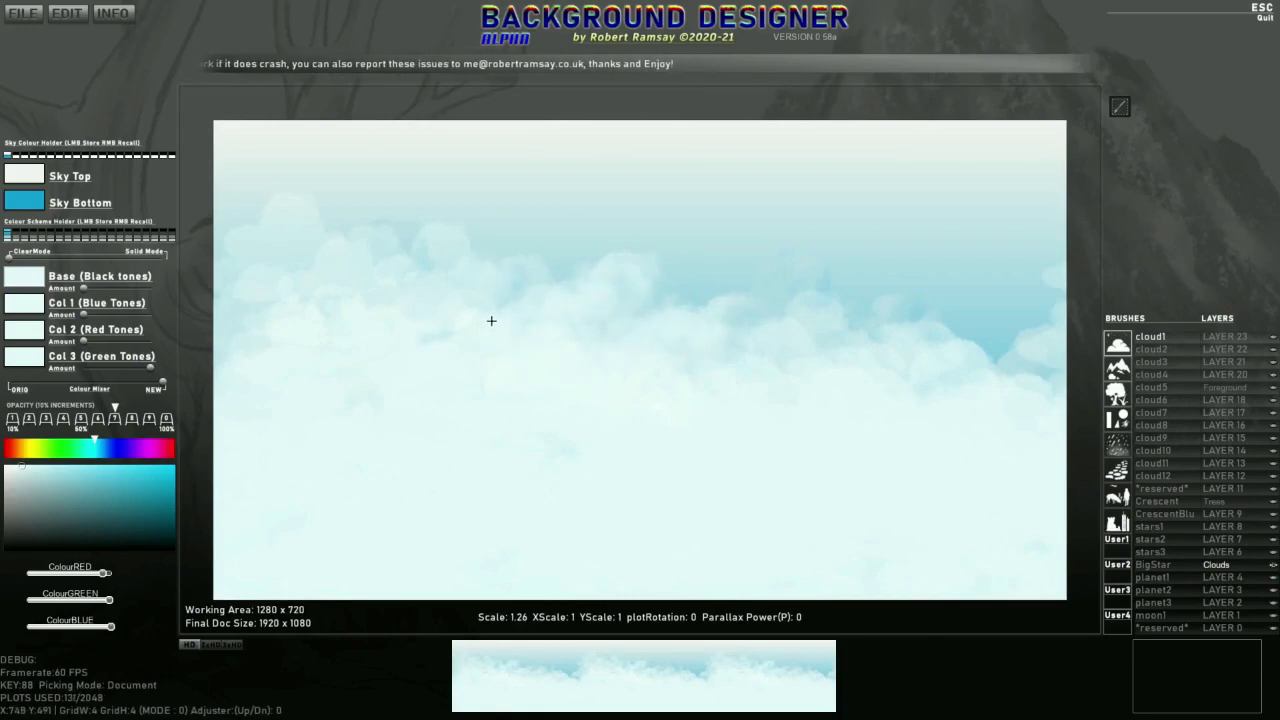
# Step: Paint wispy detail along the cloud tops with the cloud3 brush and a smaller cloud5 brush
pyautogui.click(1160, 368)
pyautogui.click(677, 315)
pyautogui.click(674, 364)
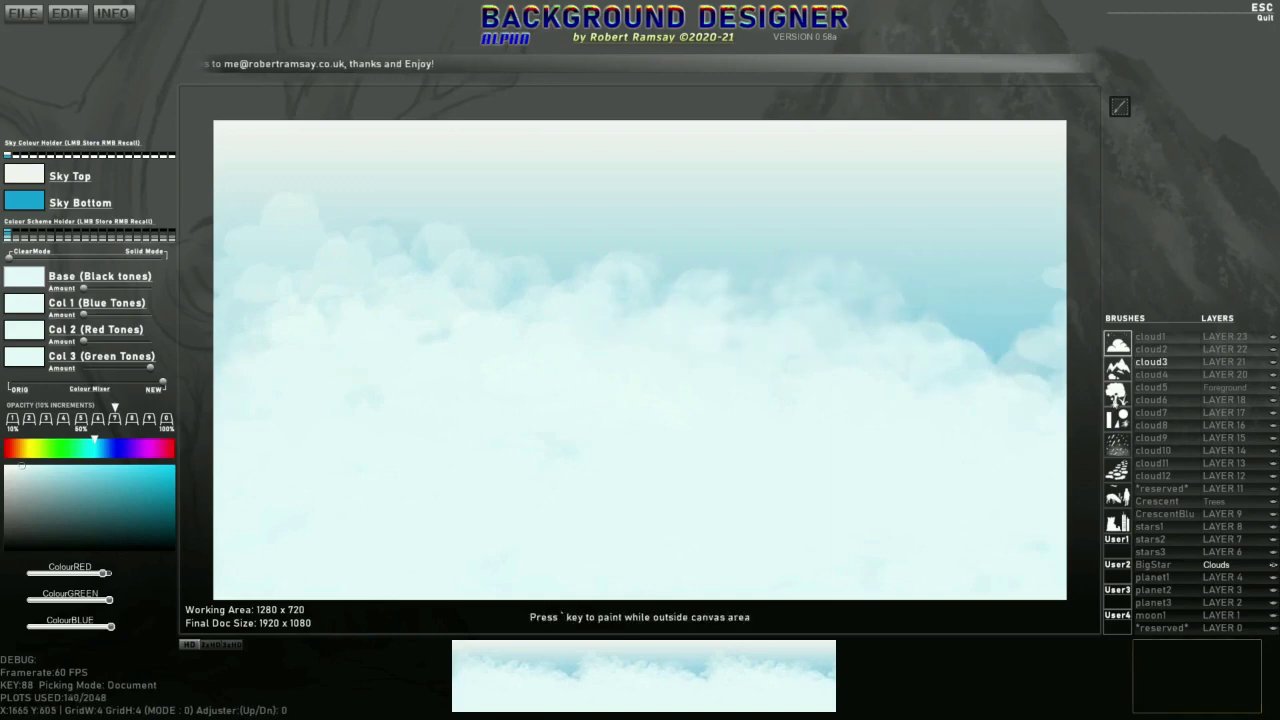
pyautogui.click(1155, 387)
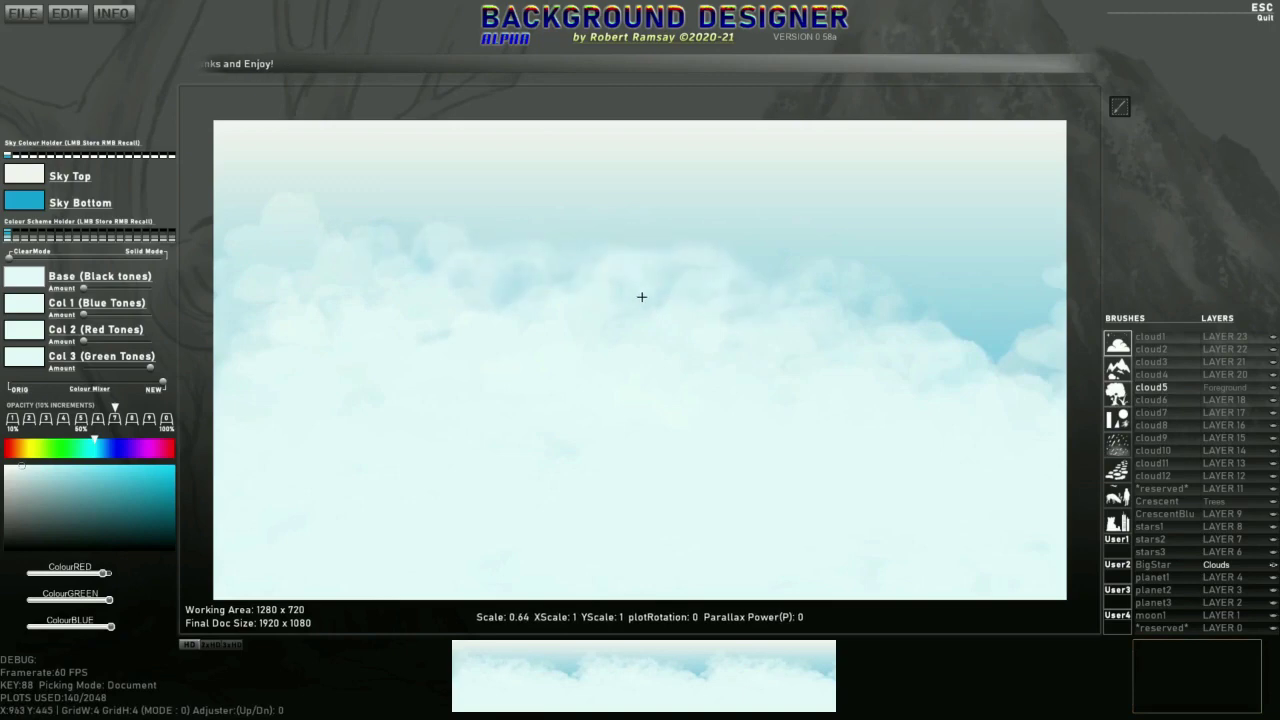
pyautogui.click(731, 283)
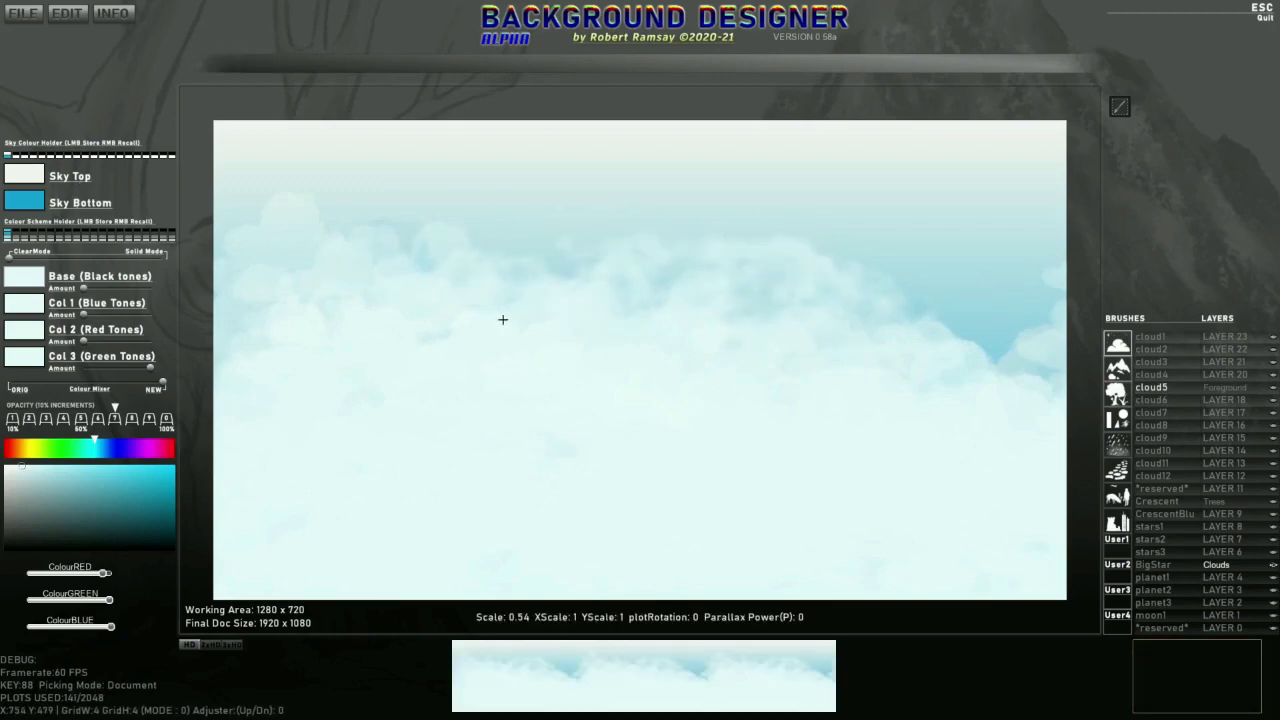
# Step: Save the merged cloud image to the Desktop as Background0, based on the existing Background1 file name
pyautogui.press('s')
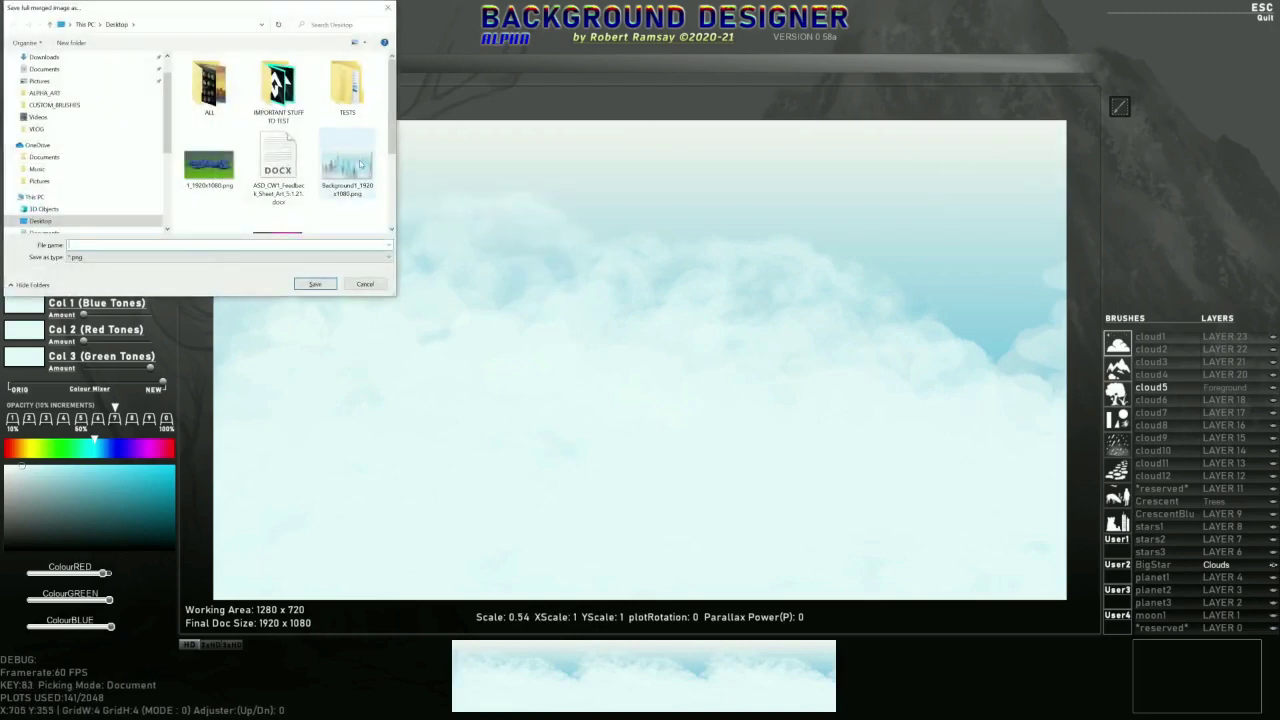
pyautogui.click(342, 175)
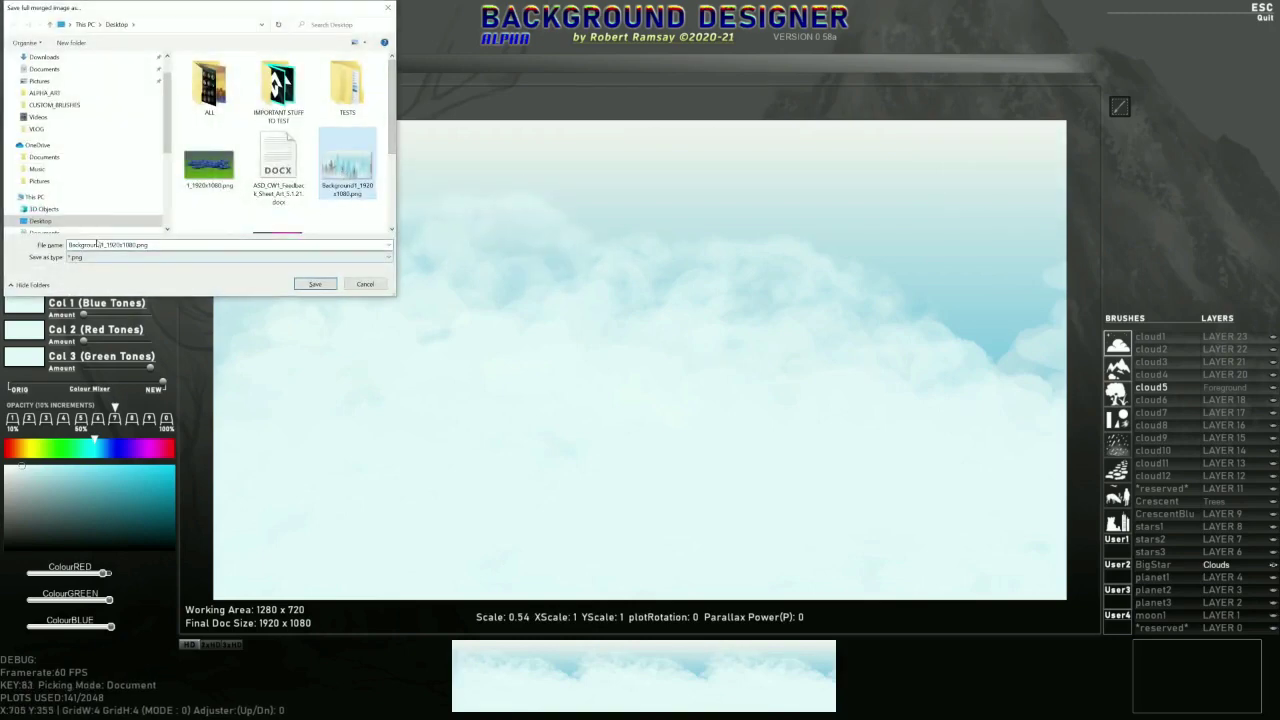
pyautogui.click(150, 245)
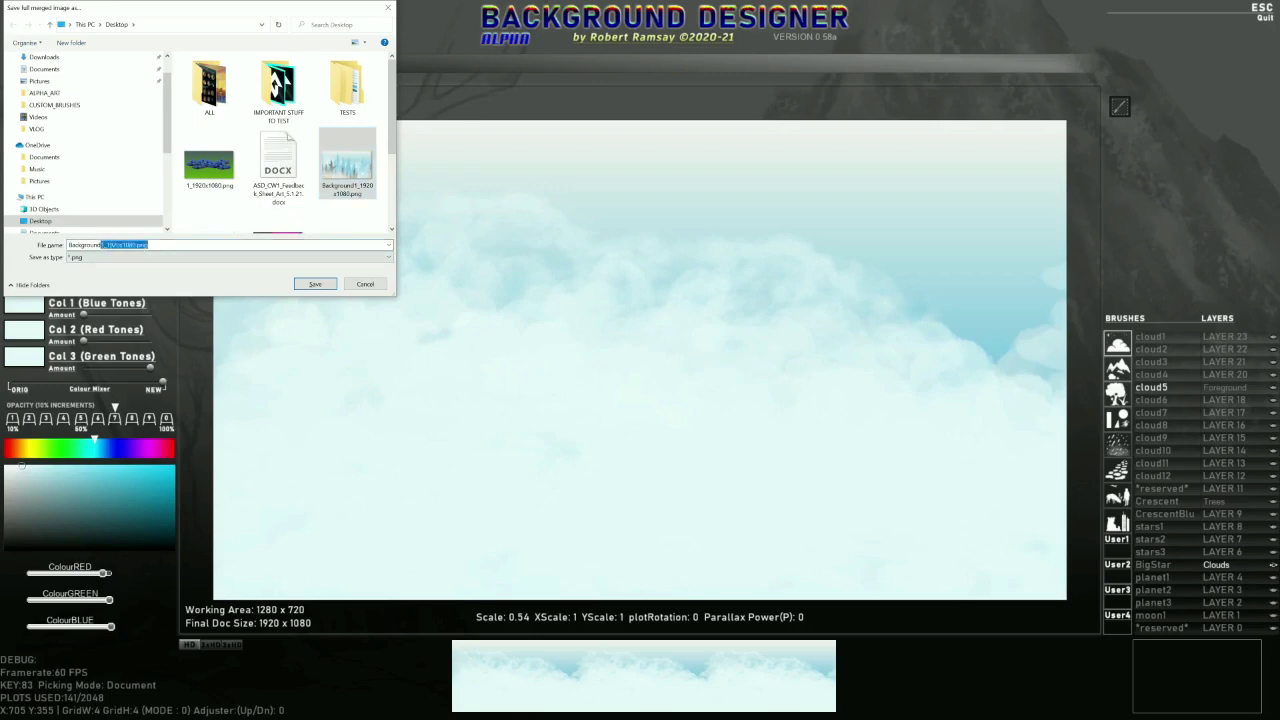
pyautogui.click(315, 284)
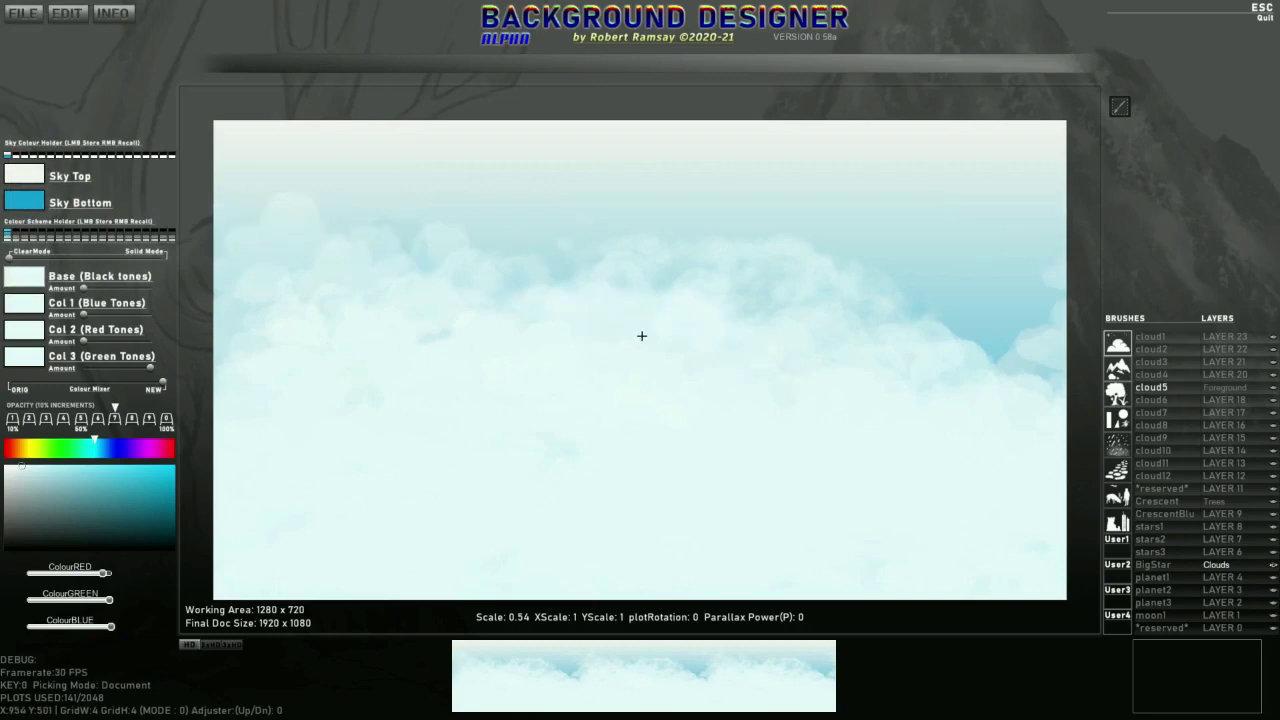
# Step: Load Background0_1920x1080.png into the first empty User1 brush slot and name the brush Back0
pyautogui.click(1116, 542)
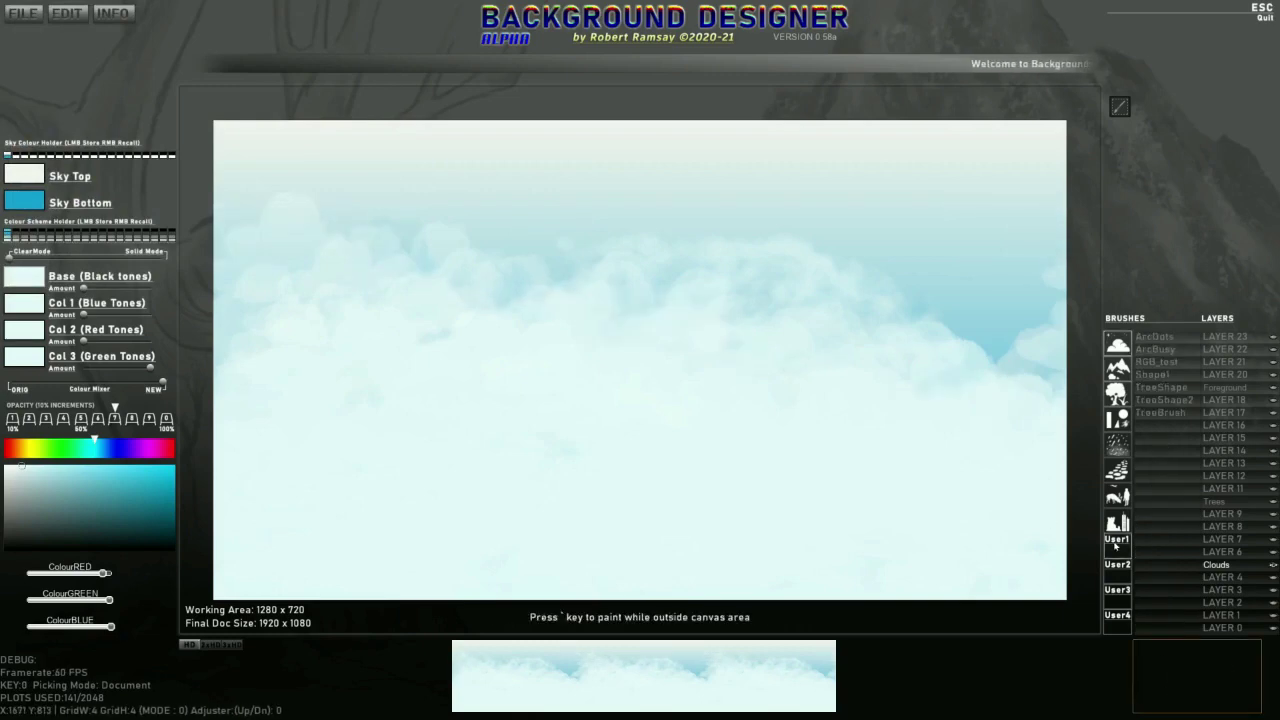
pyautogui.click(1161, 427)
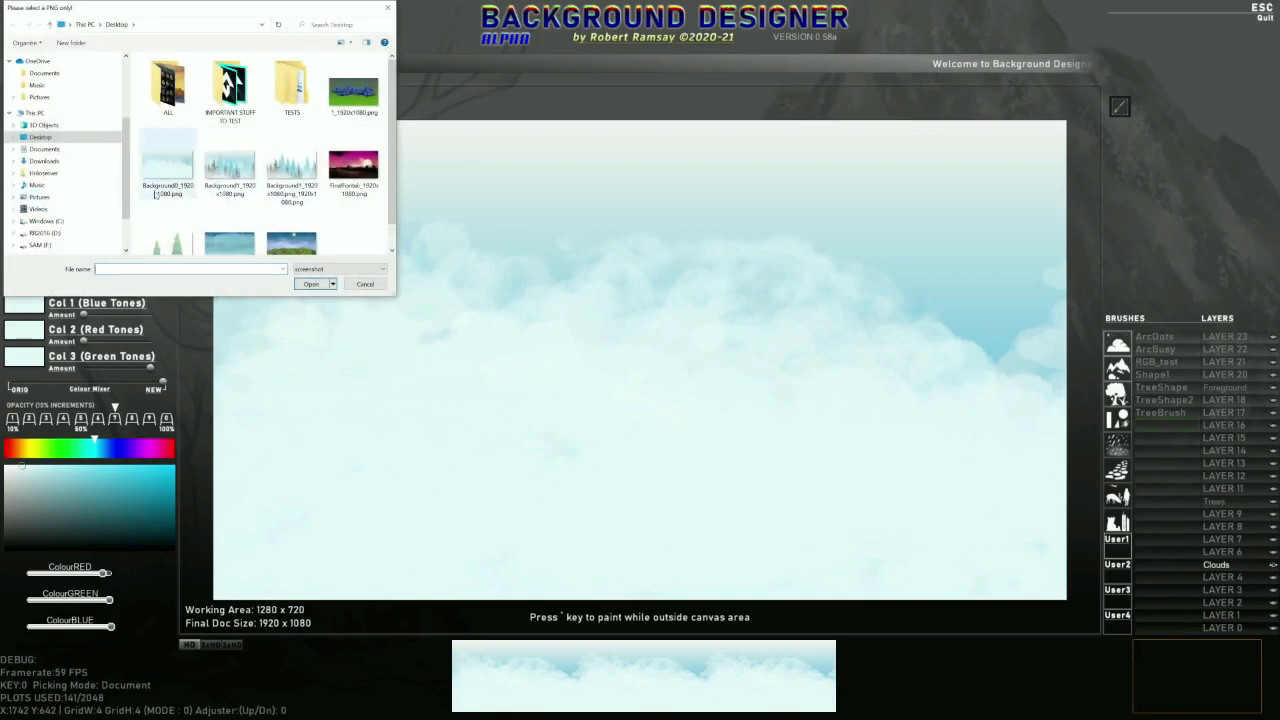
pyautogui.doubleClick(160, 176)
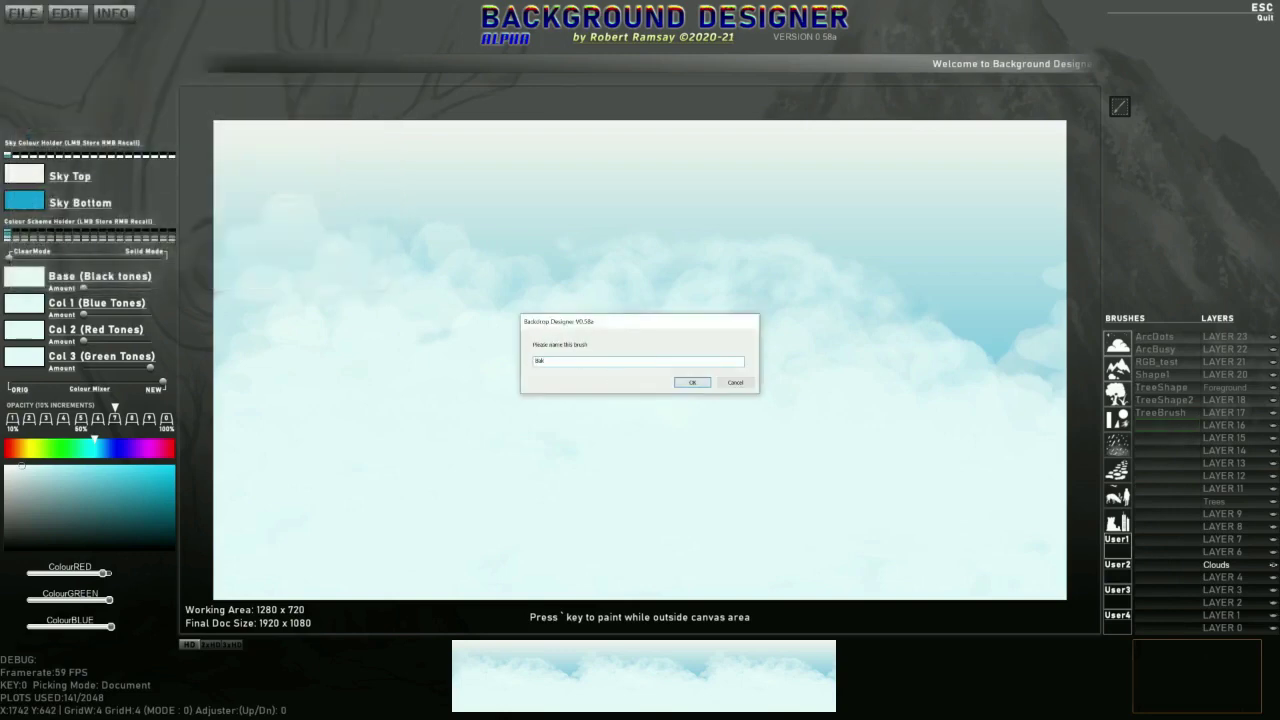
pyautogui.write('Back0')
pyautogui.press('Return')
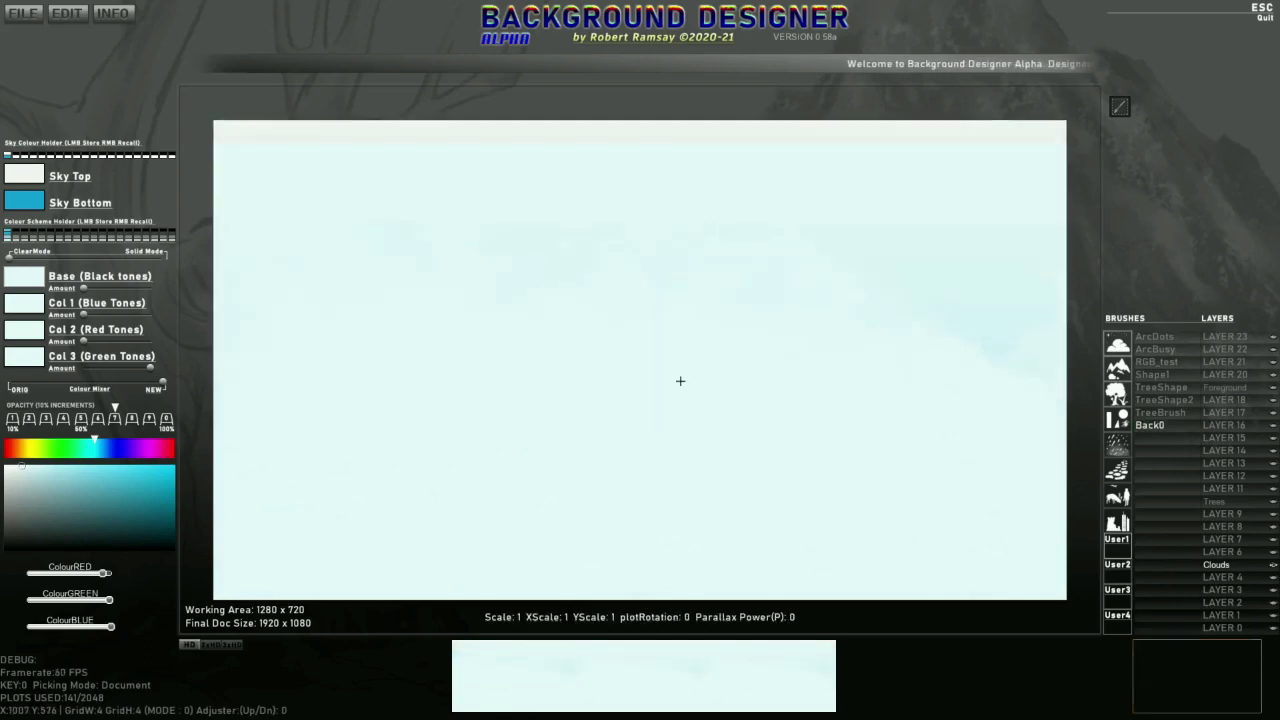
# Step: Clear the painted clouds, reset the colour amounts to maximum, and set the colour mixer fully to the brush's original colours
pyautogui.press('8')
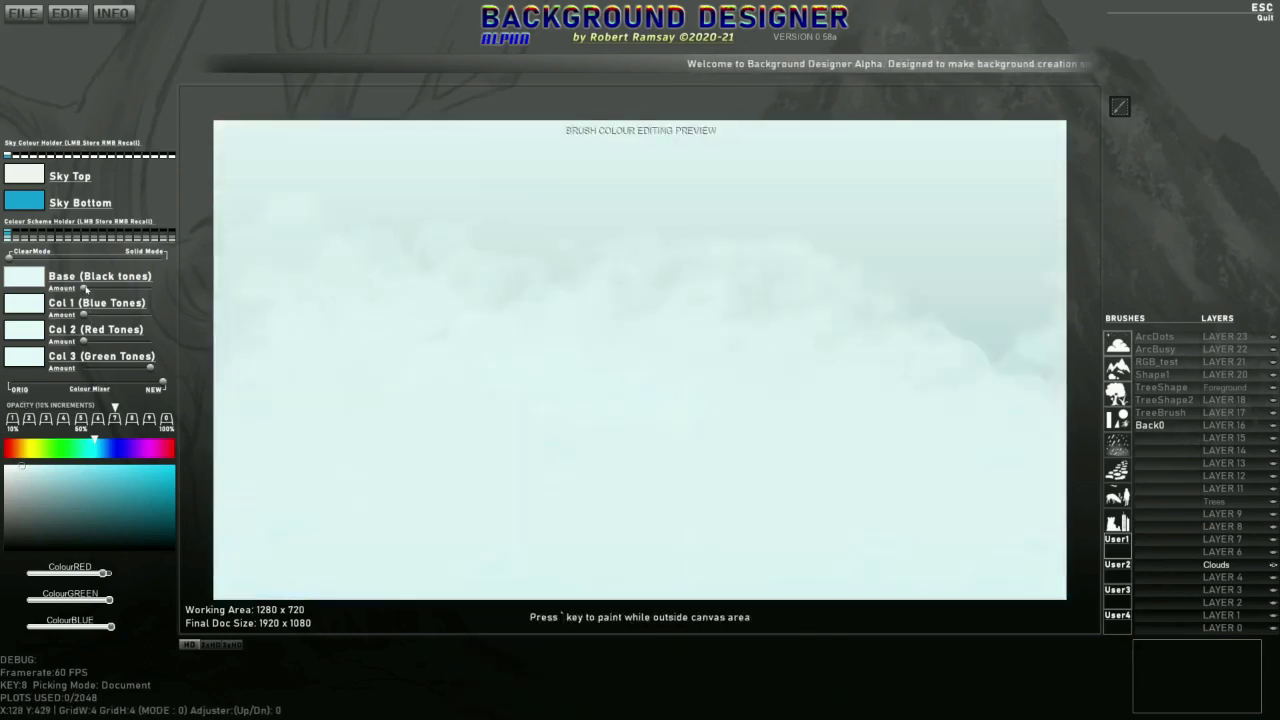
pyautogui.press('F2')
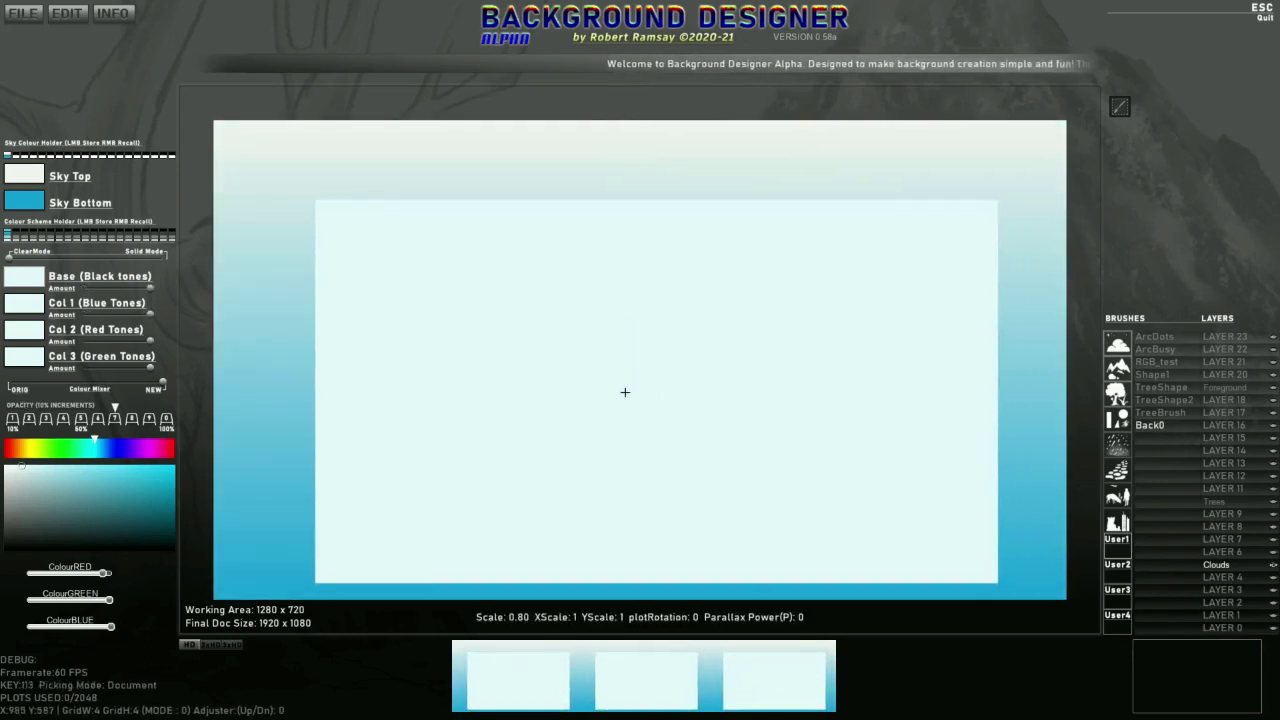
pyautogui.scroll(3, 625, 392)
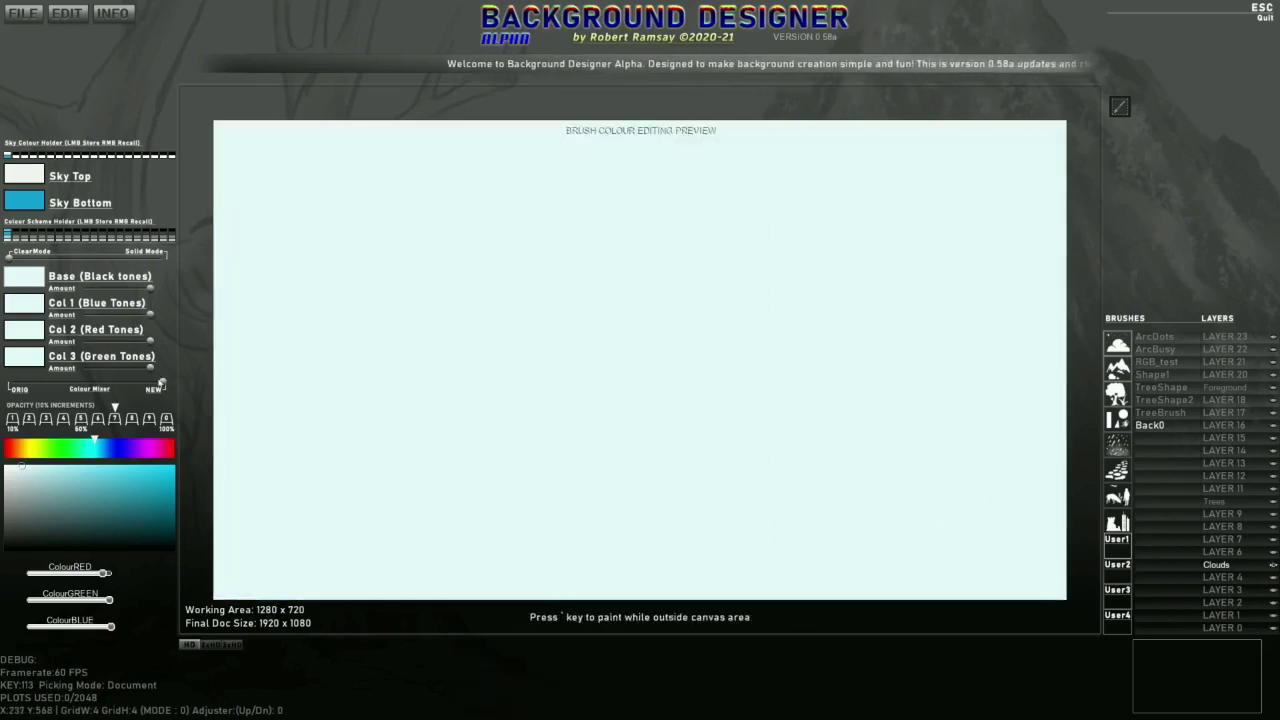
pyautogui.moveTo(159, 380); pyautogui.dragTo(18, 379)
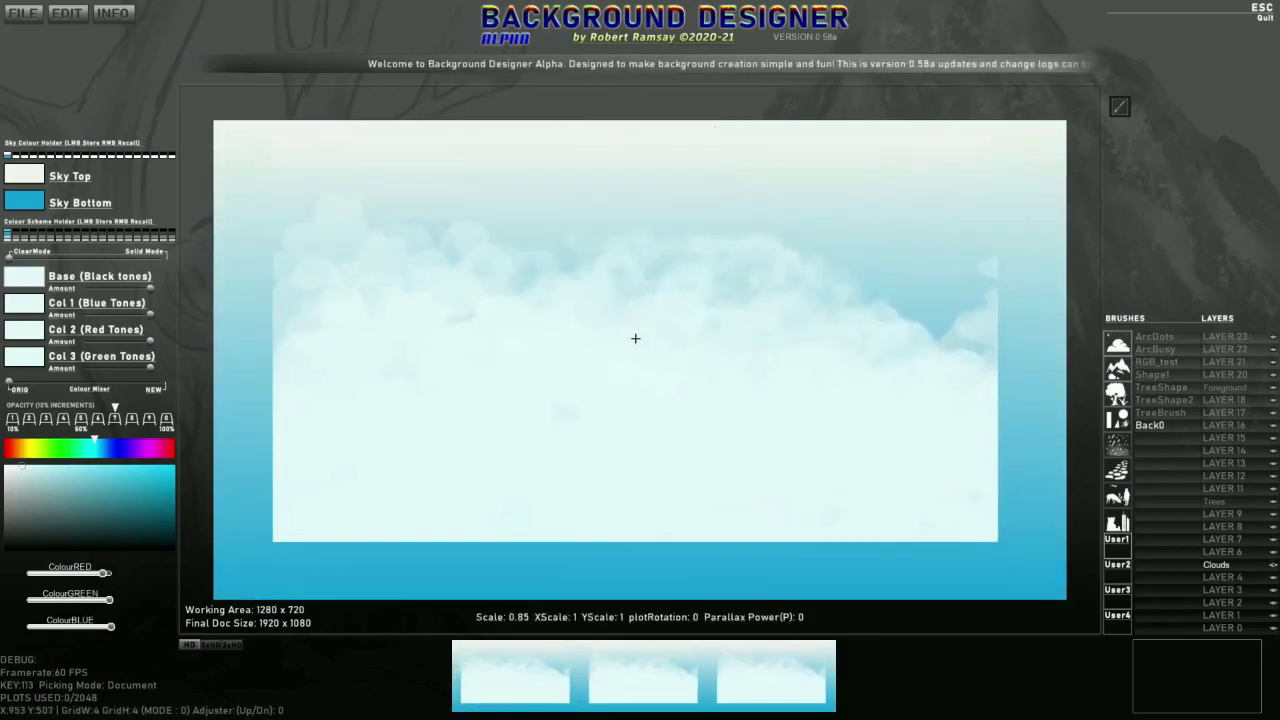
# Step: Stamp the Back0 image at scale 1 across the canvas on the Clouds layer and randomise the sky colours
pyautogui.press('ctrl')
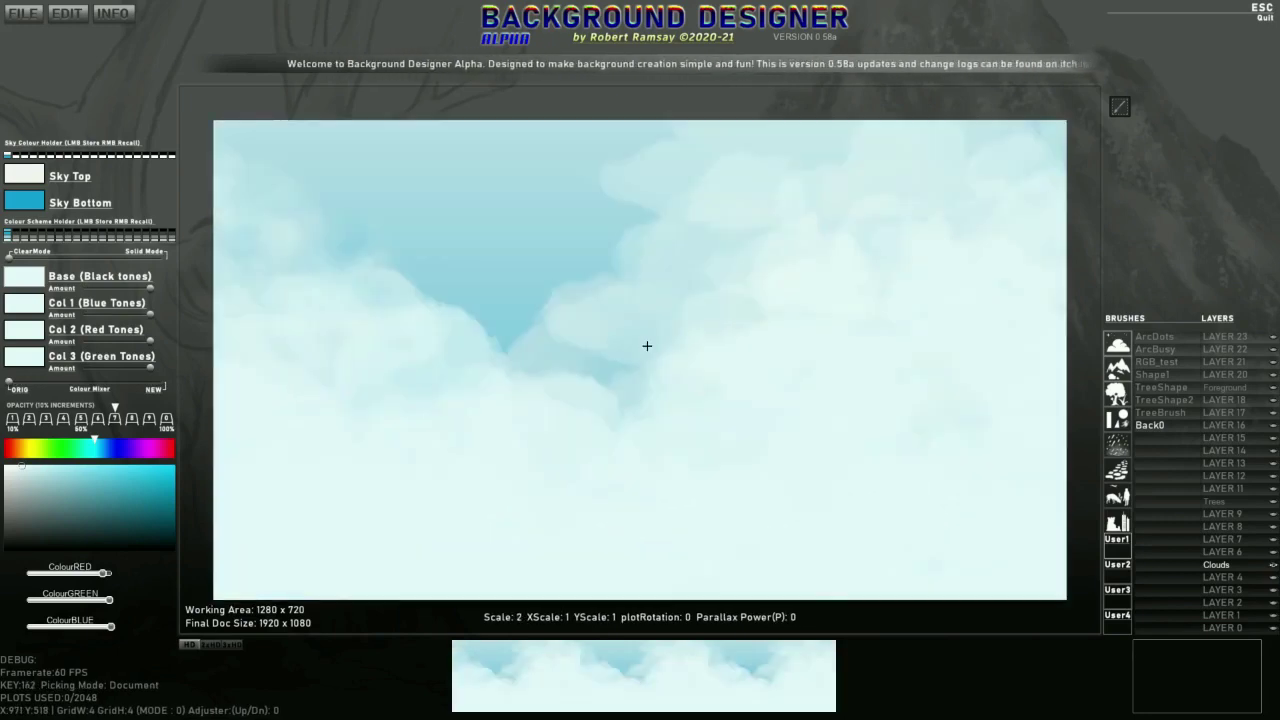
pyautogui.press('ctrl')
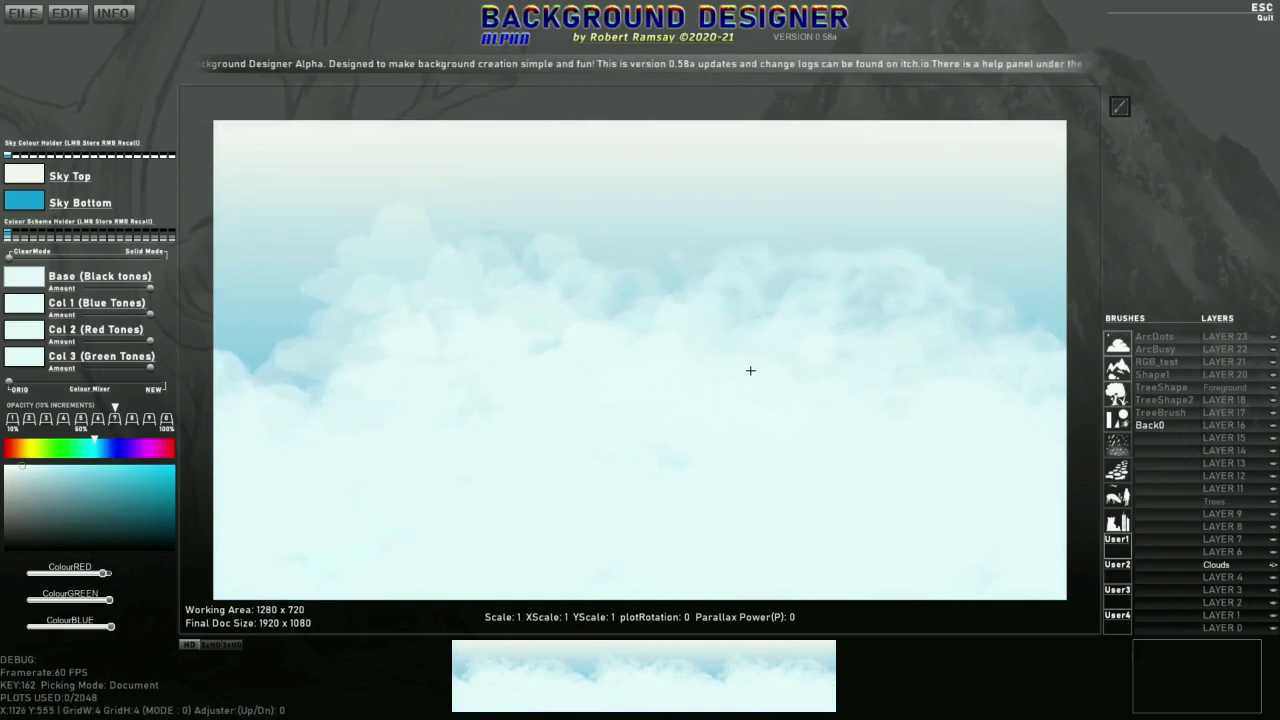
pyautogui.press('space')
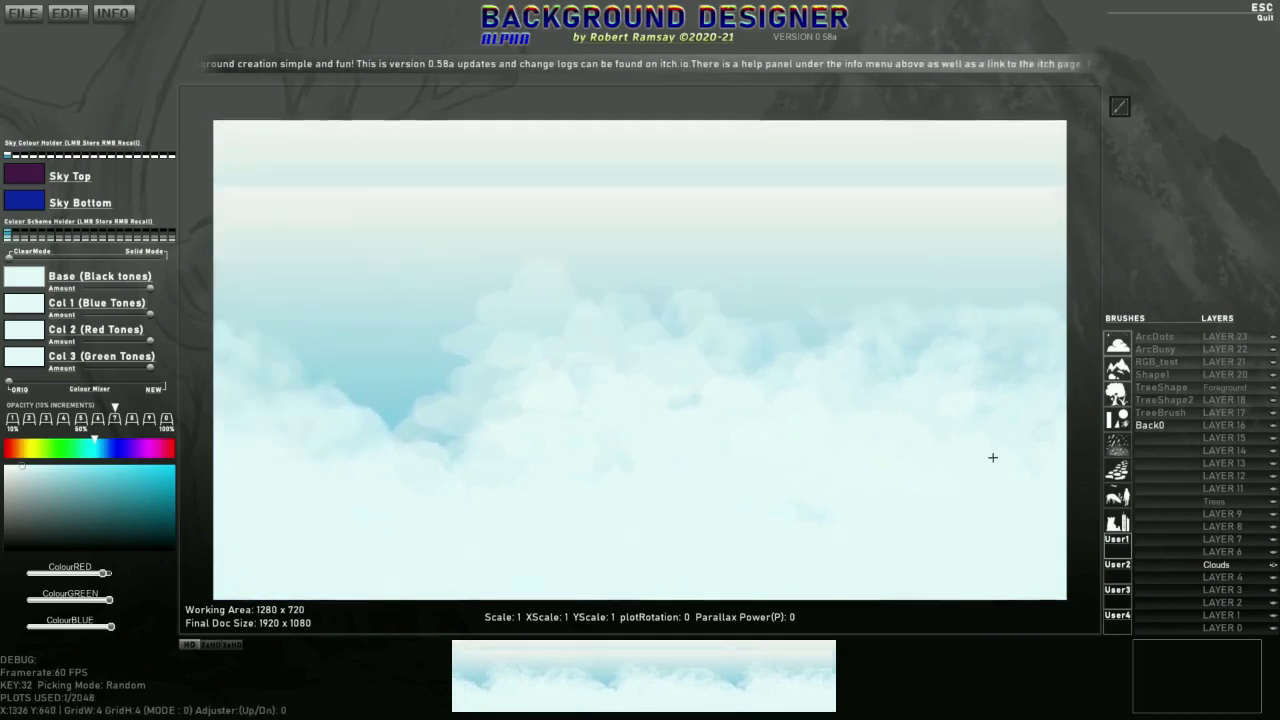
# Step: Open the PNG selection for the empty User1 brush slot below Back0
pyautogui.click(1164, 442)
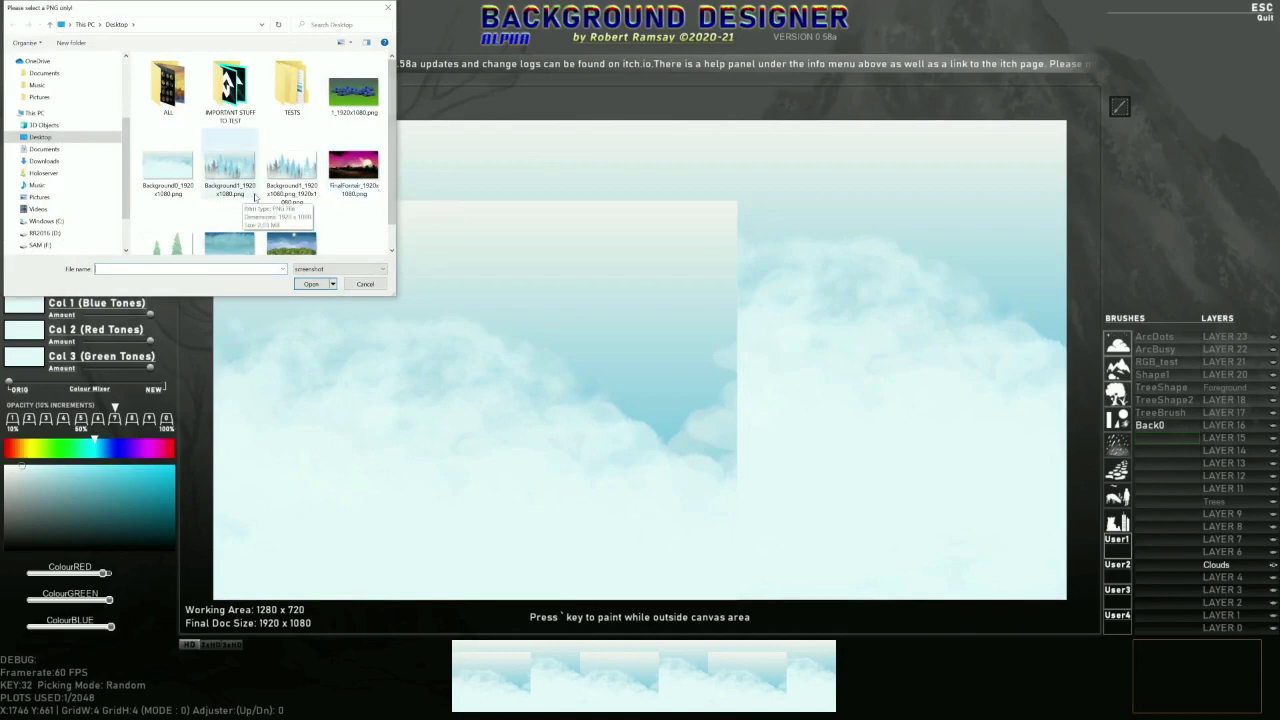
pyautogui.click(291, 168)
# Step: Try deleting Background1_1920x1080.png and renaming Background1_1920x1080.png_1920x1080.png as Background1_Trees without an extension
pyautogui.click(235, 177)
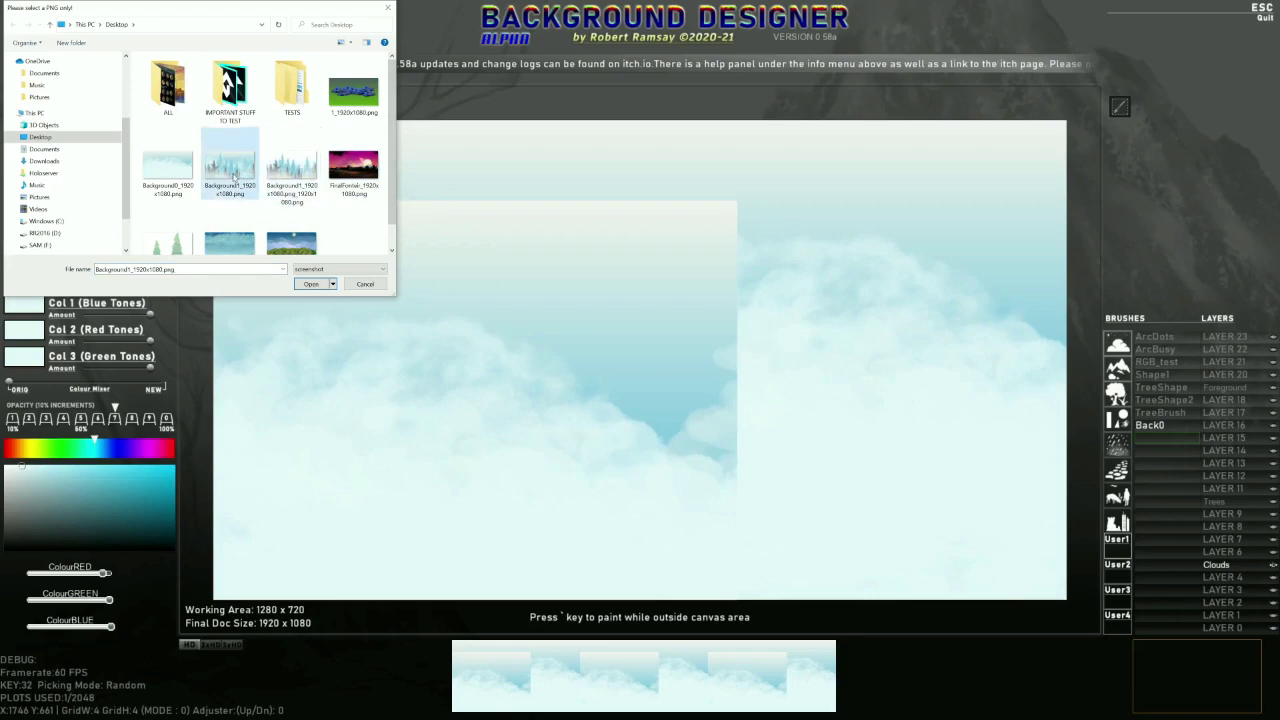
pyautogui.press('Delete')
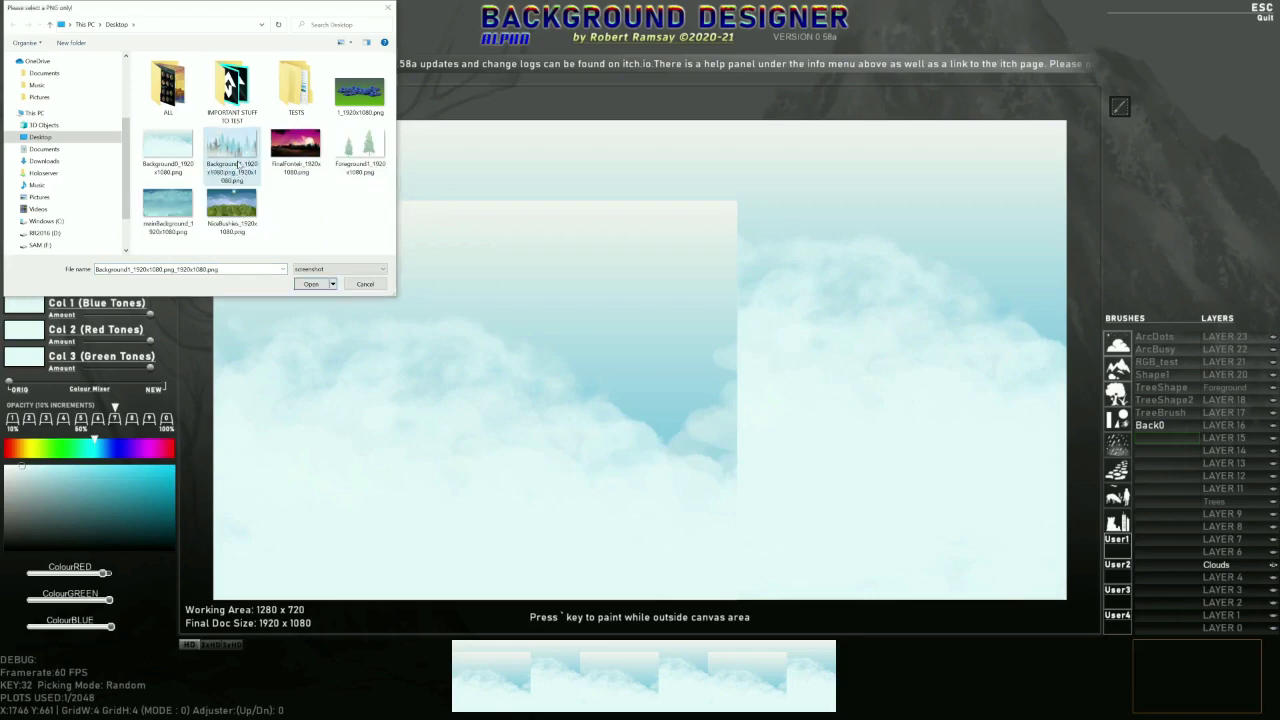
pyautogui.click(238, 166)
pyautogui.moveTo(243, 181); pyautogui.dragTo(247, 164)
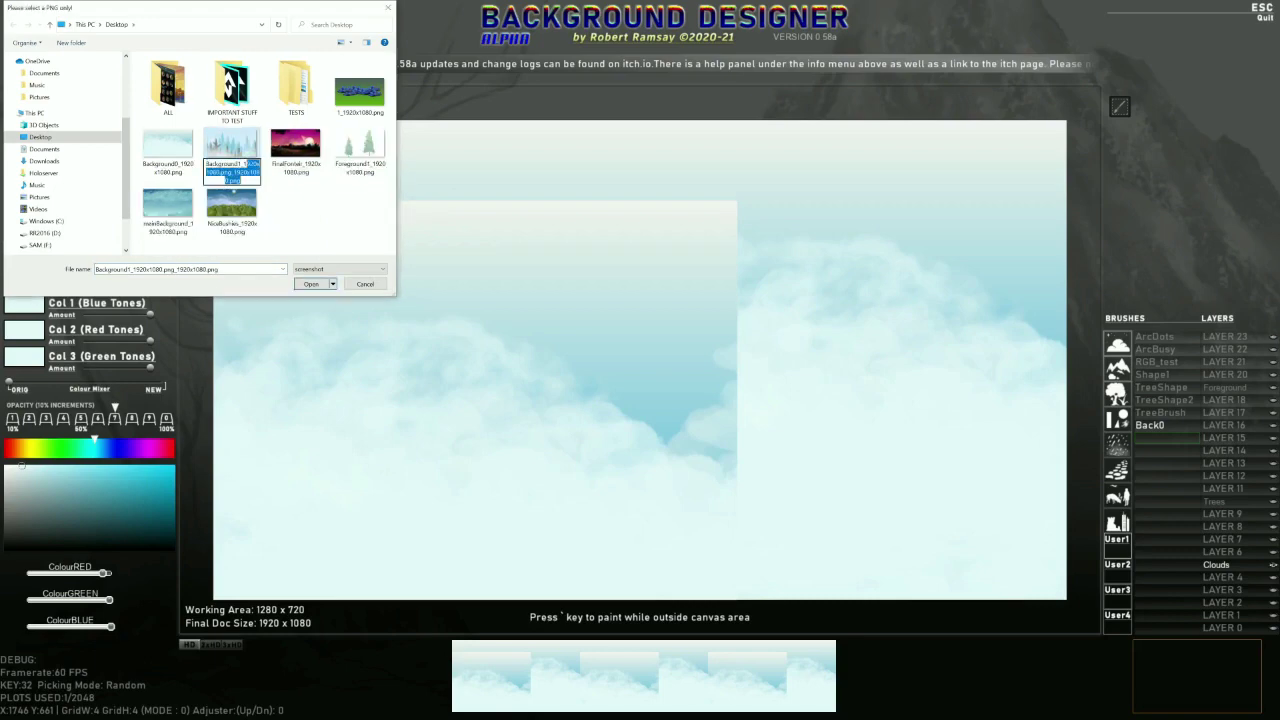
pyautogui.write('Trees')
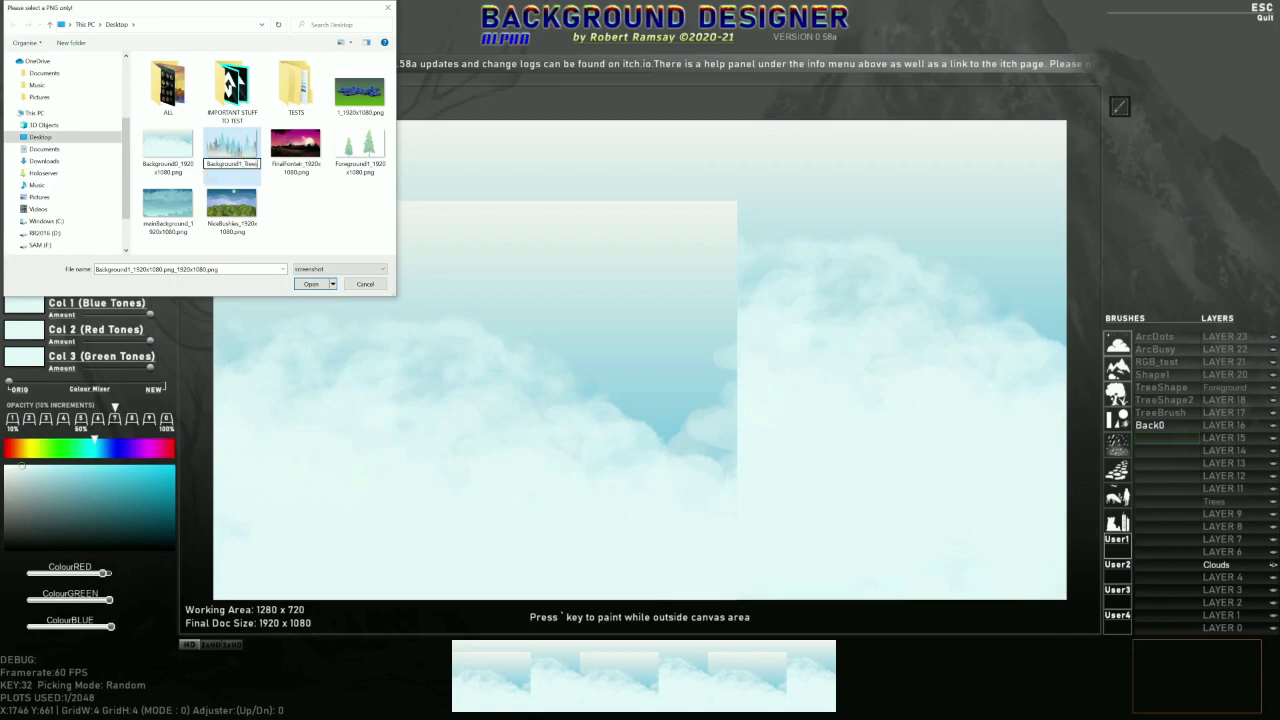
pyautogui.press('Return')
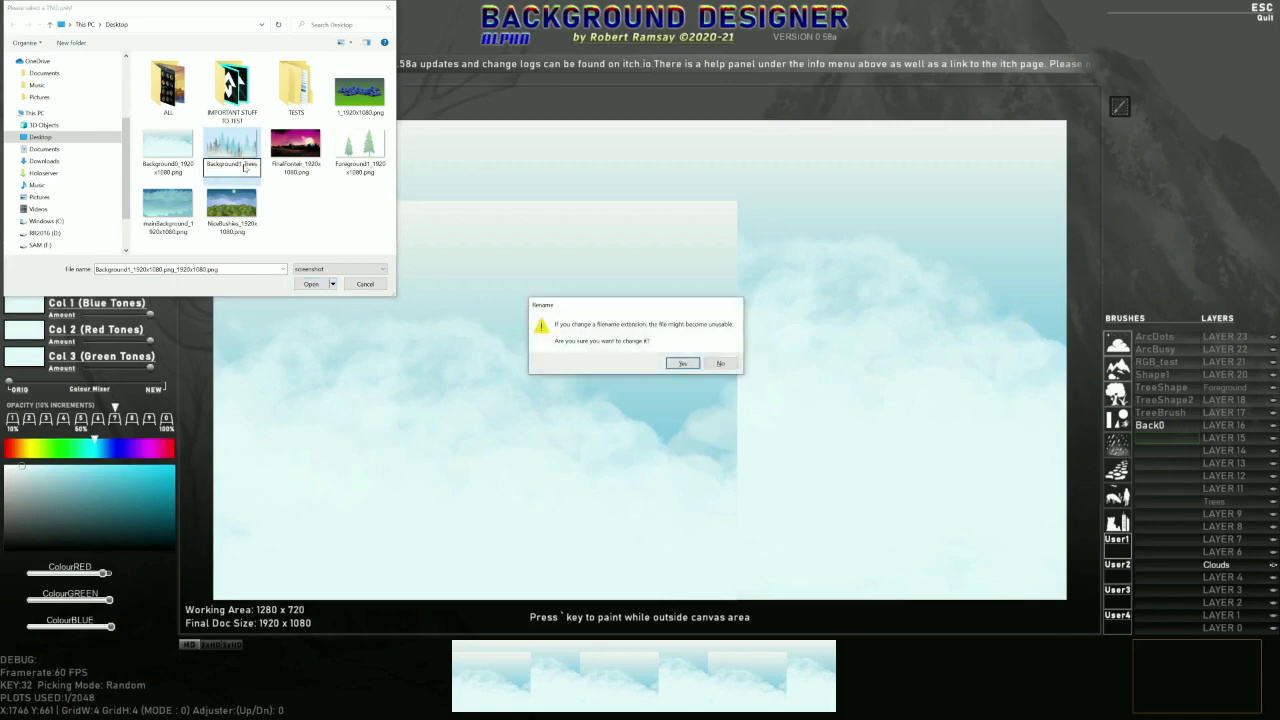
pyautogui.click(684, 363)
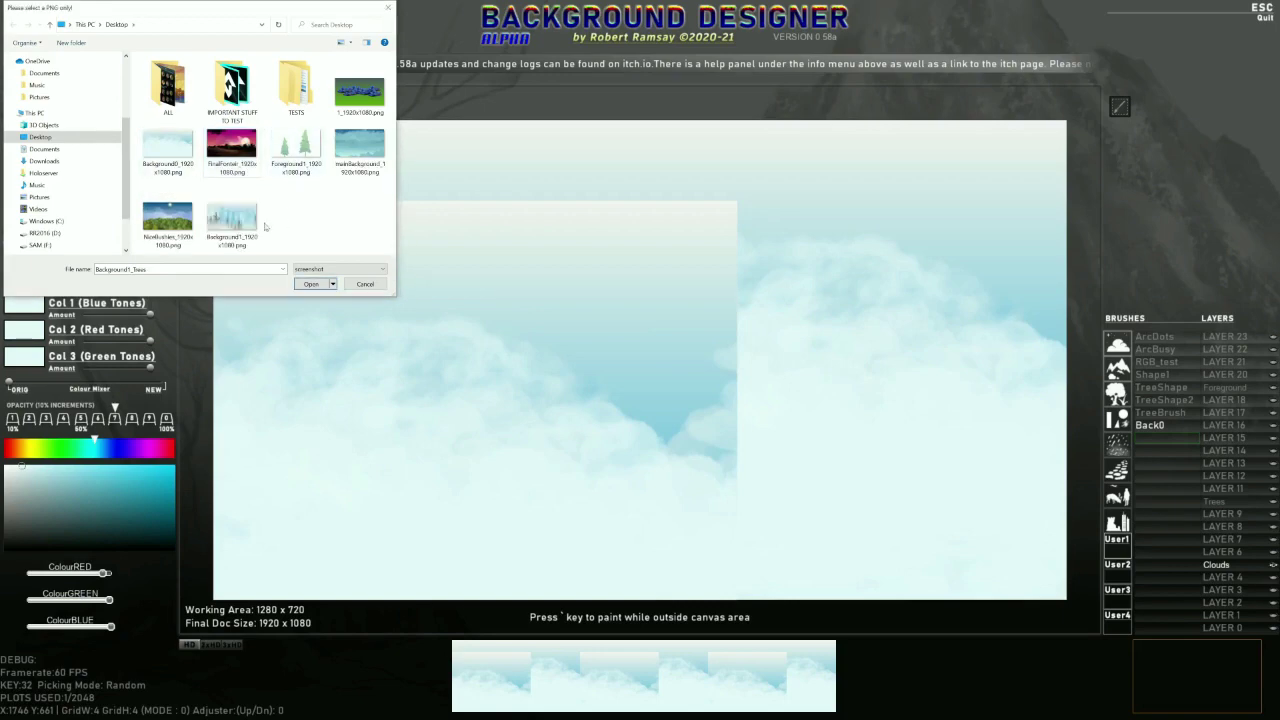
# Step: Rename Background1_1920x1080.png_1920x1080.png as Background1_Trees.png, keeping its extension
pyautogui.click(290, 178)
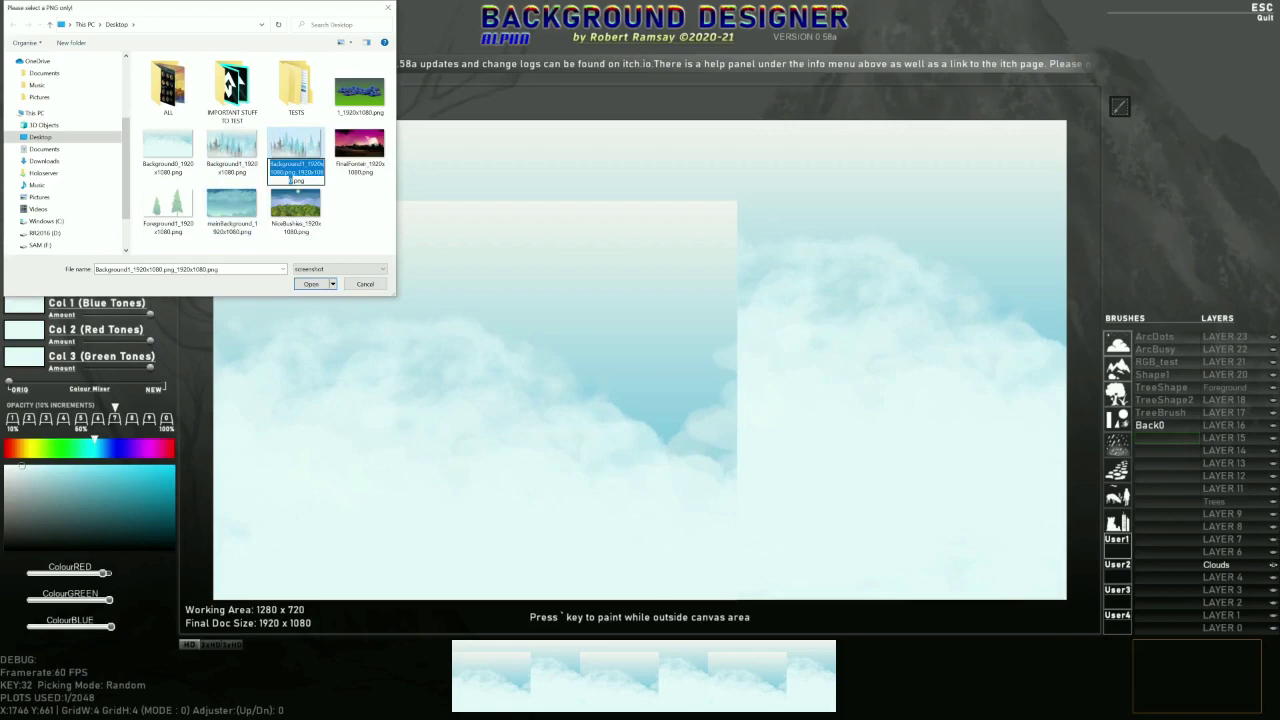
pyautogui.click(290, 178)
pyautogui.write('f')
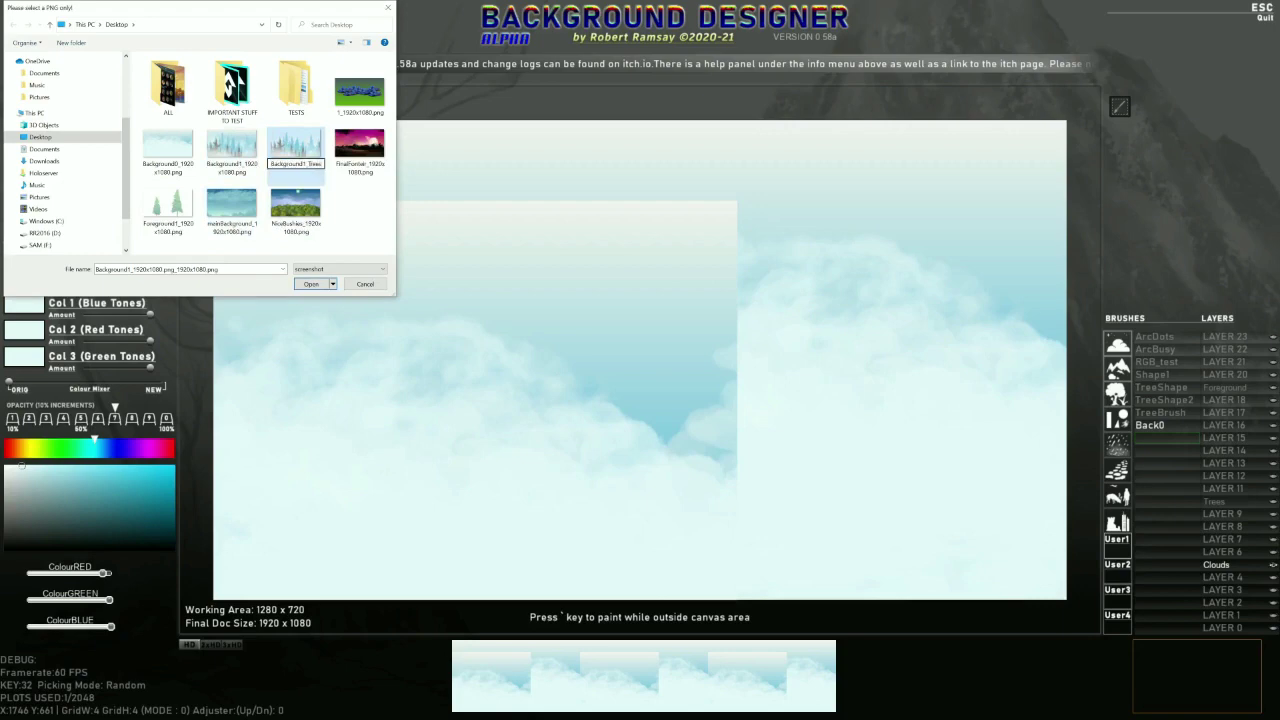
pyautogui.press('Return')
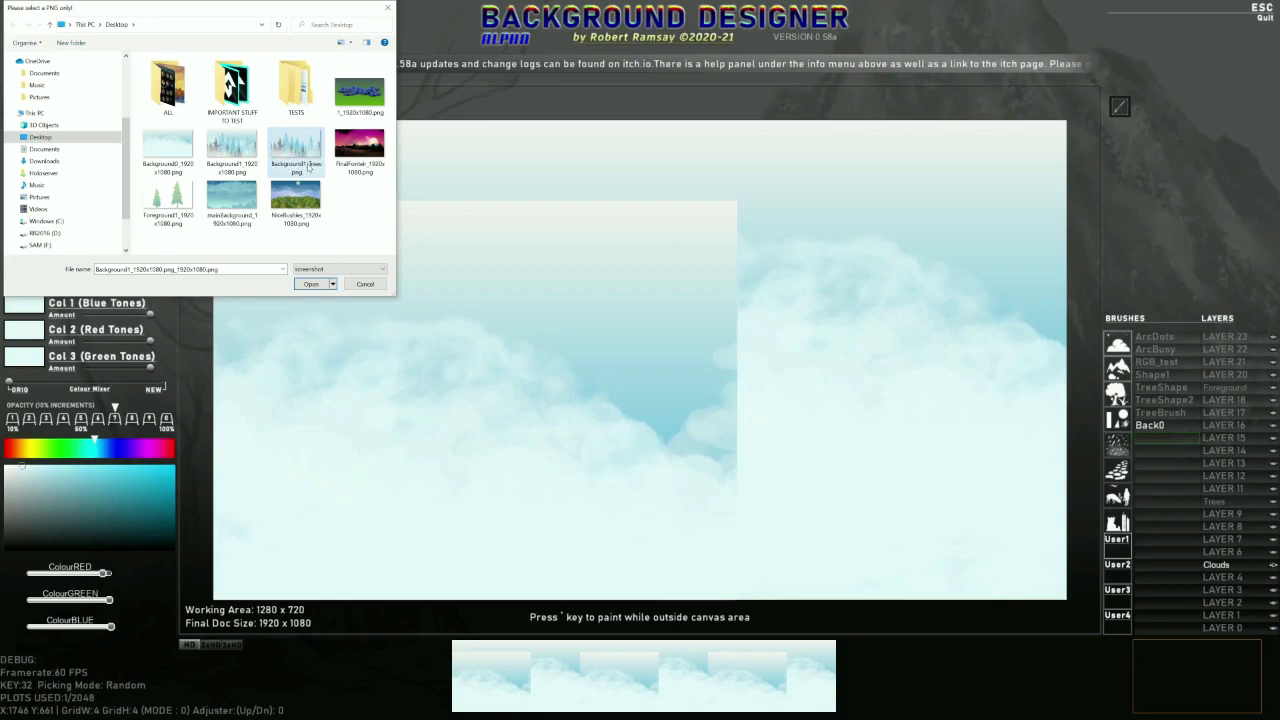
# Step: Load Background1_Trees.png as a brush named Treelayer and make the Trees layer active
pyautogui.doubleClick(298, 153)
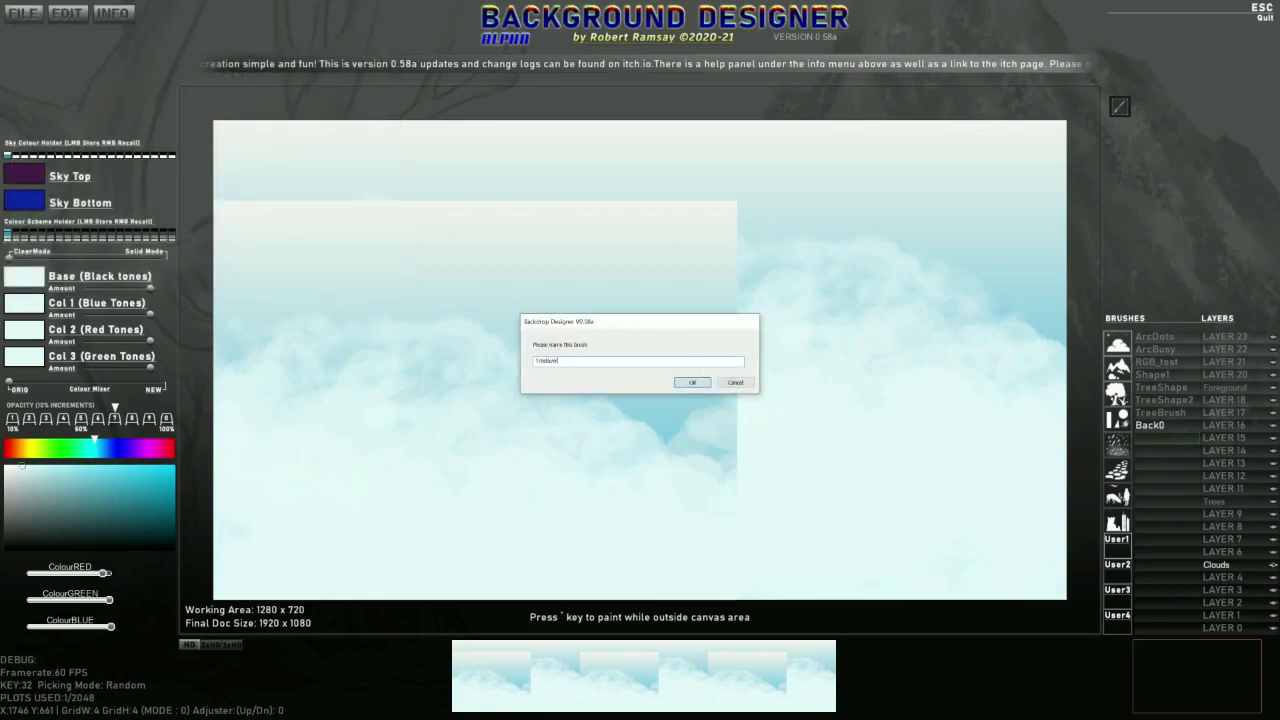
pyautogui.click(700, 381)
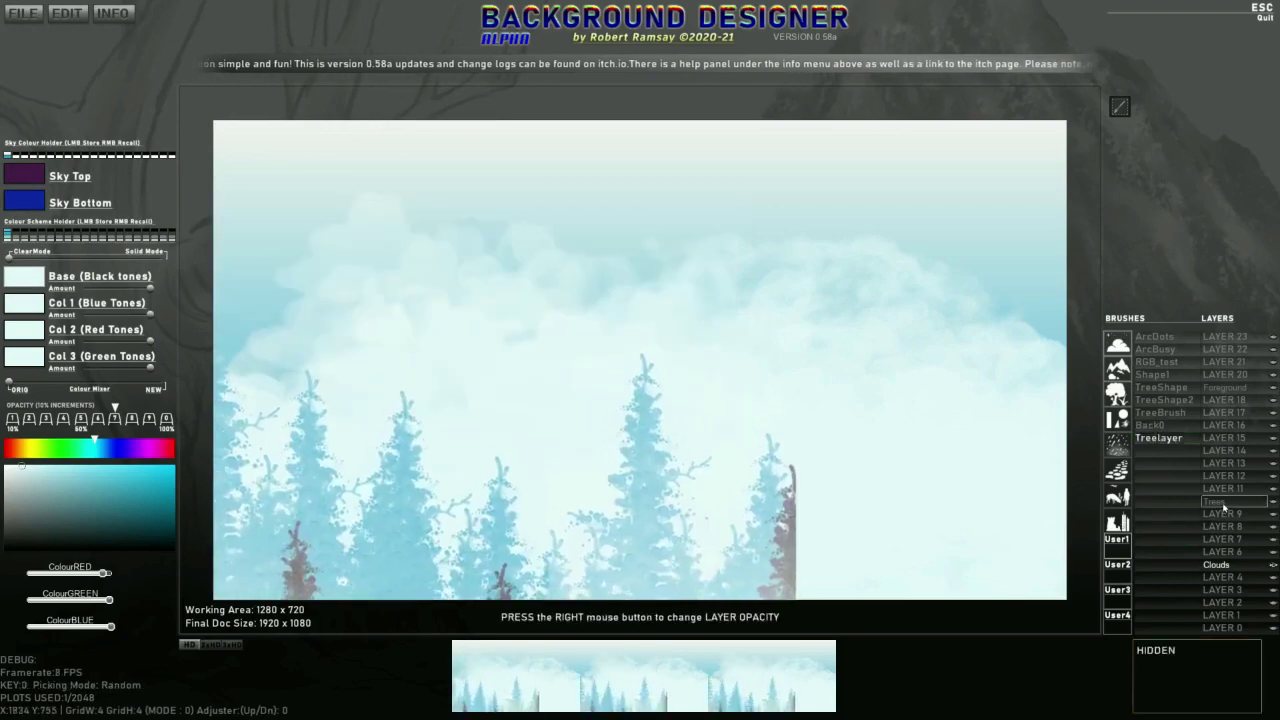
pyautogui.click(1224, 504)
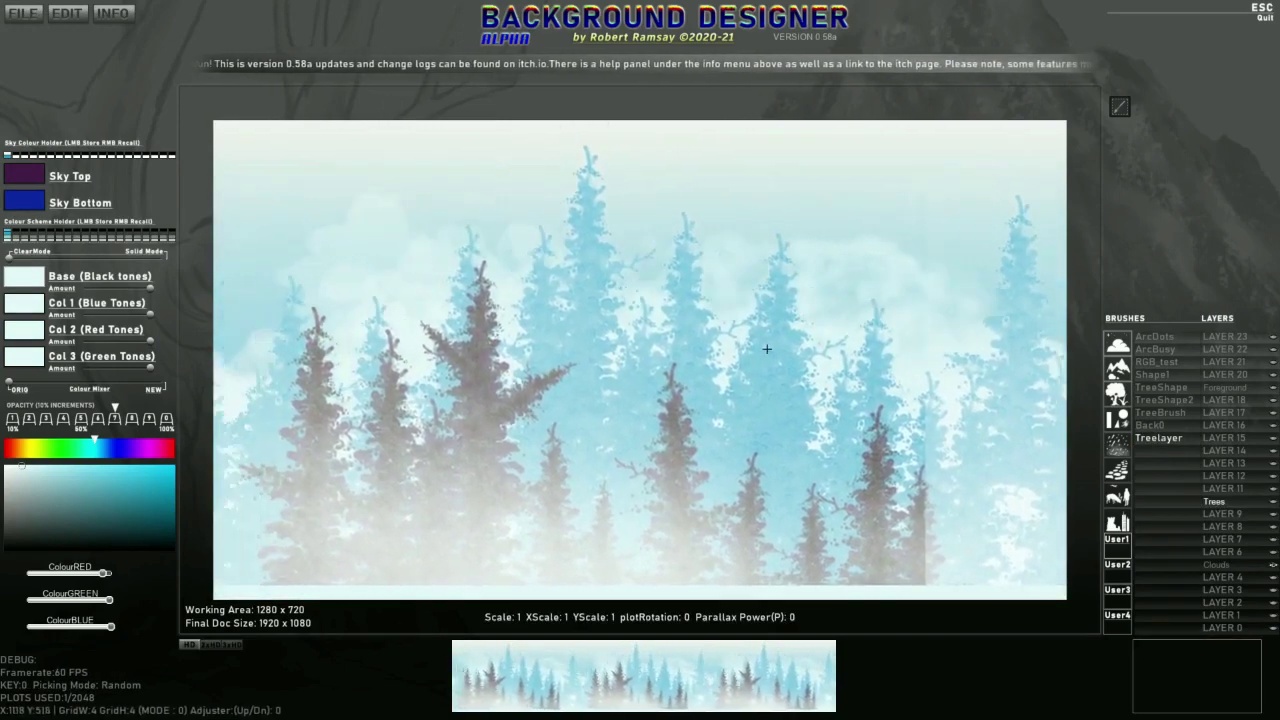
# Step: Switch wrapping off and back on, then try stamping the Treelayer brush on the Trees layer and undo the stamp
pyautogui.press('w')
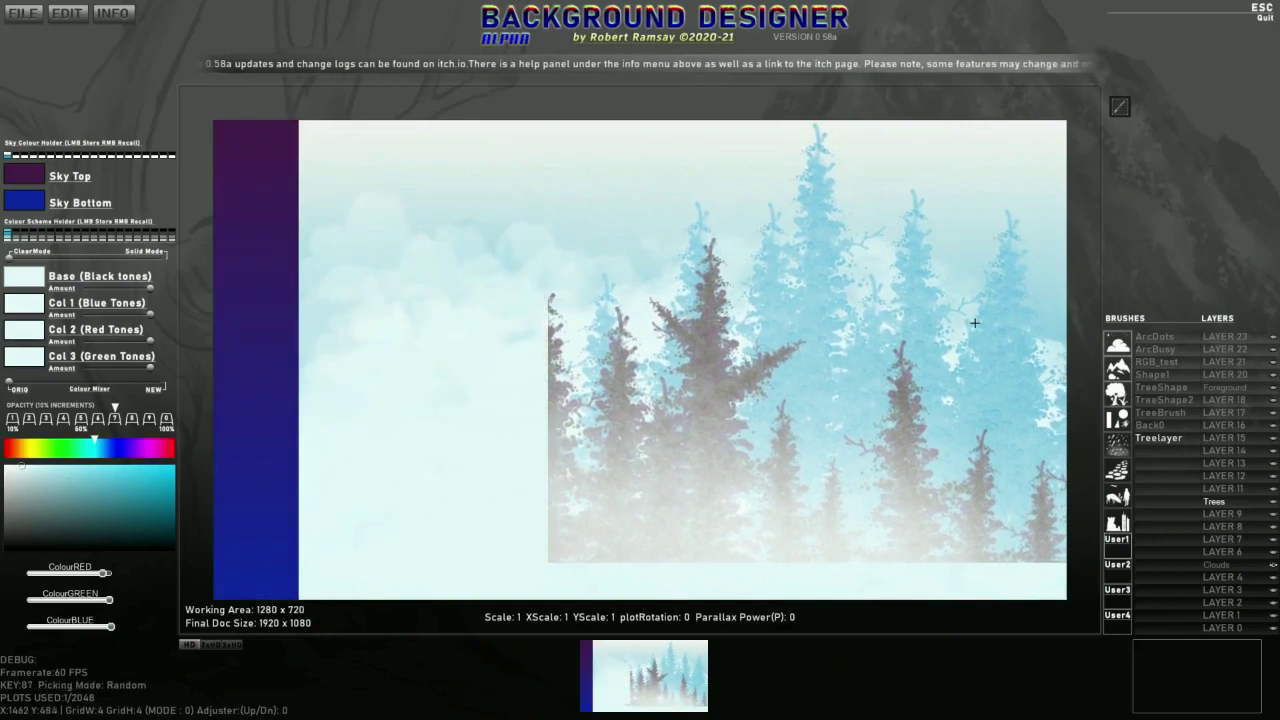
pyautogui.press('w')
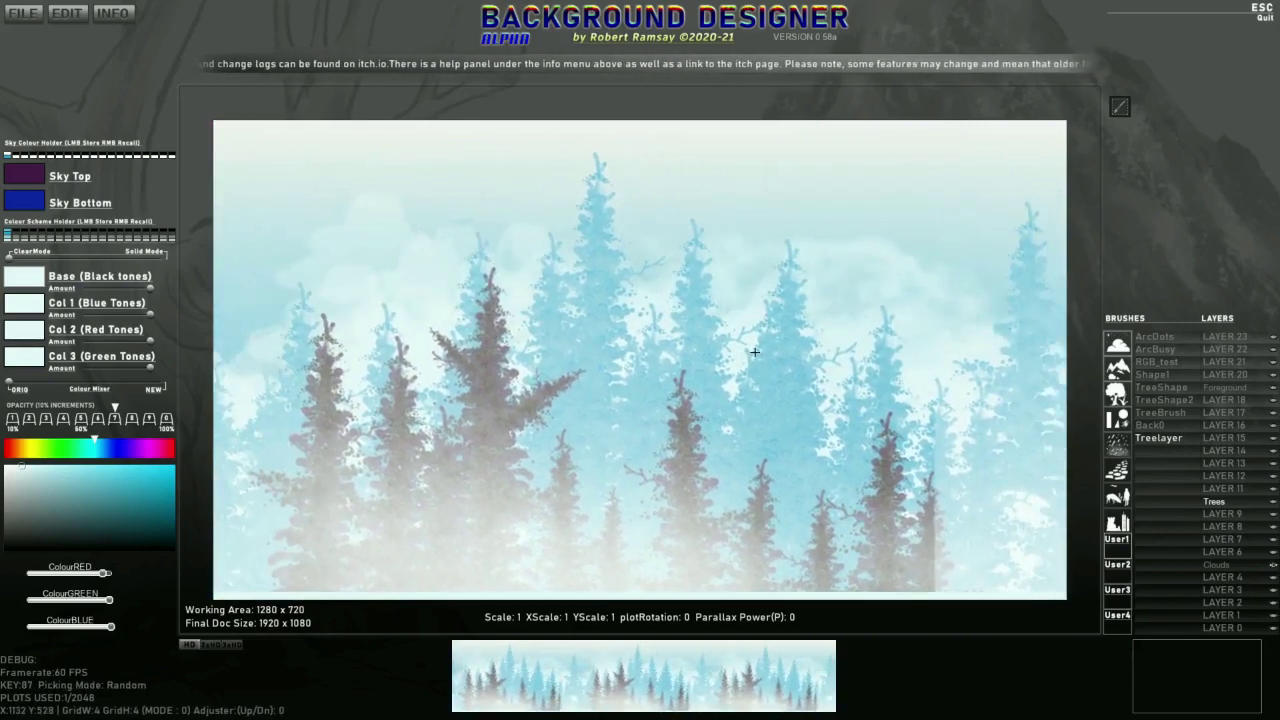
pyautogui.moveTo(740, 344); pyautogui.dragTo(886, 363)
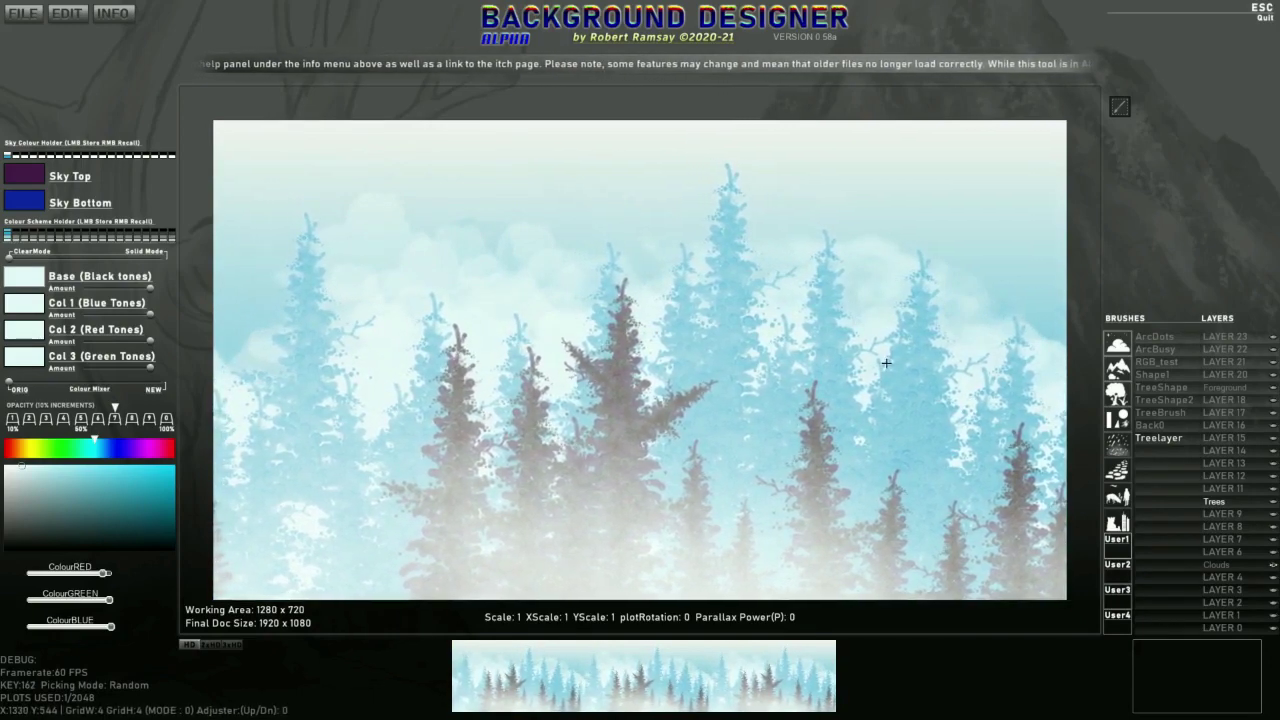
pyautogui.hotkey('ctrl', 'z')
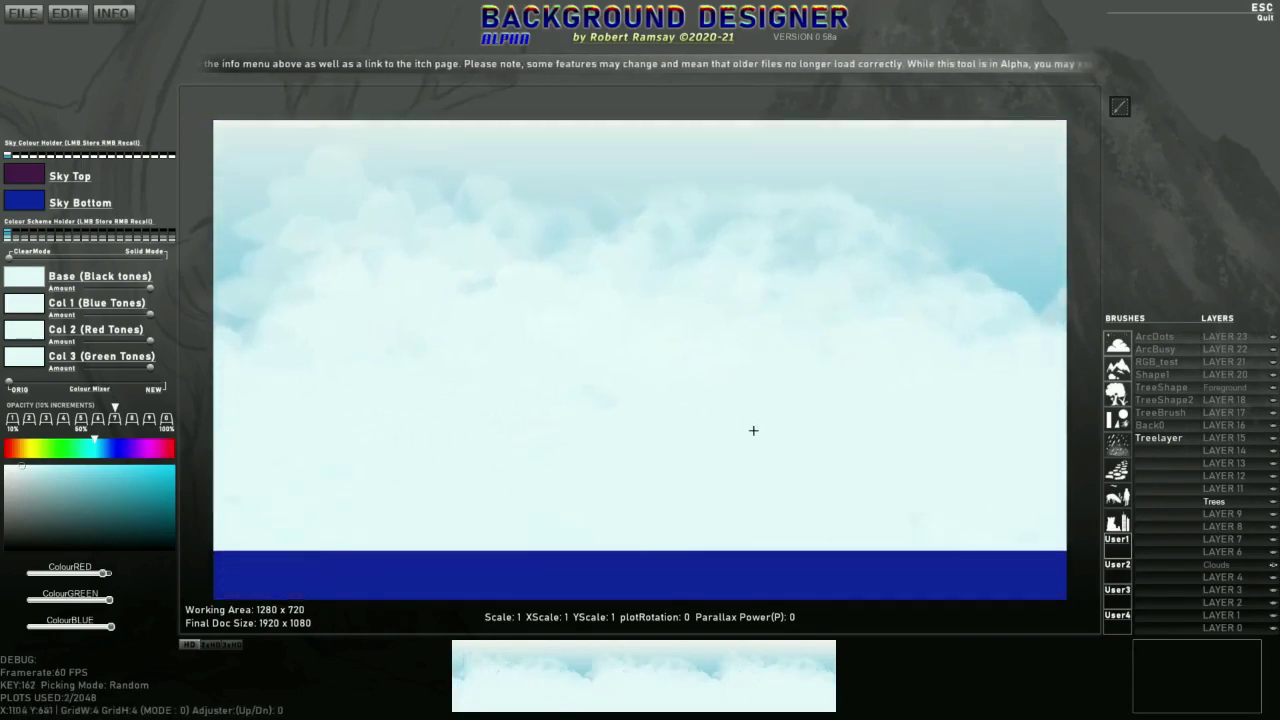
pyautogui.hotkey('ctrl', 'z')
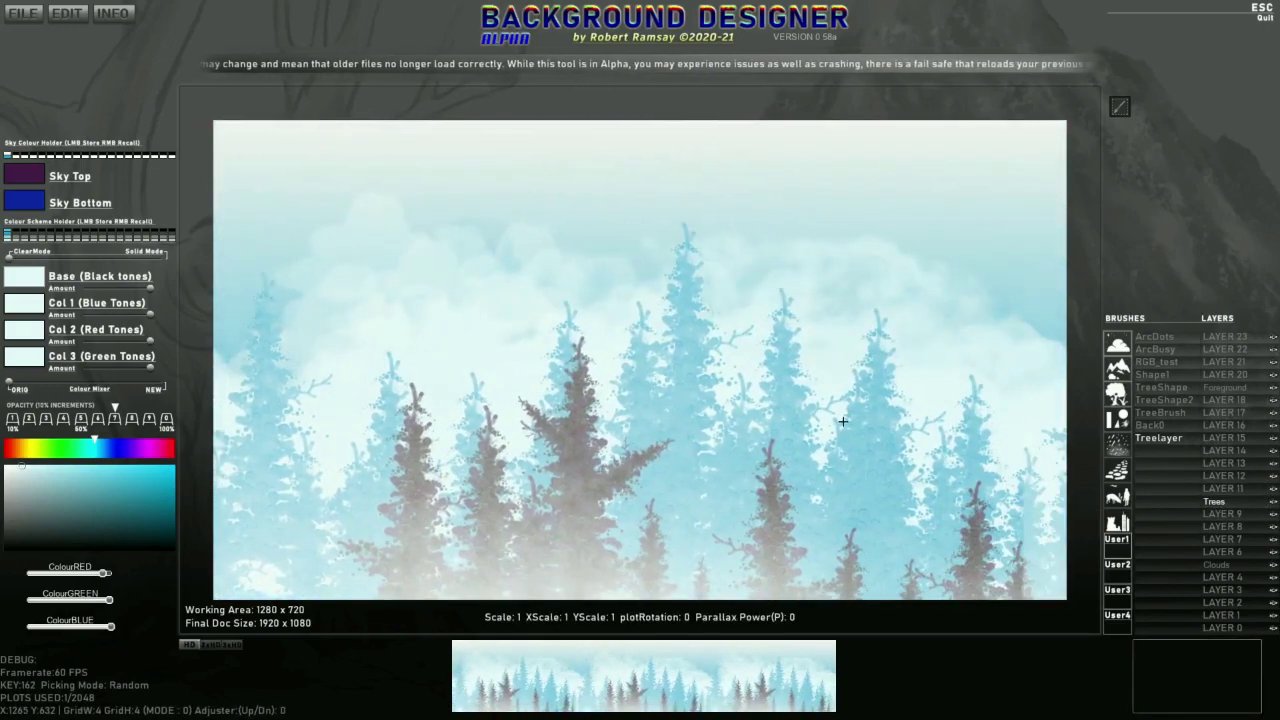
# Step: Stamp the Treelayer image at scale 1 over the clouds on the Trees layer, with the misty tree bases along the lower edge
pyautogui.moveTo(842, 421); pyautogui.dragTo(737, 520)
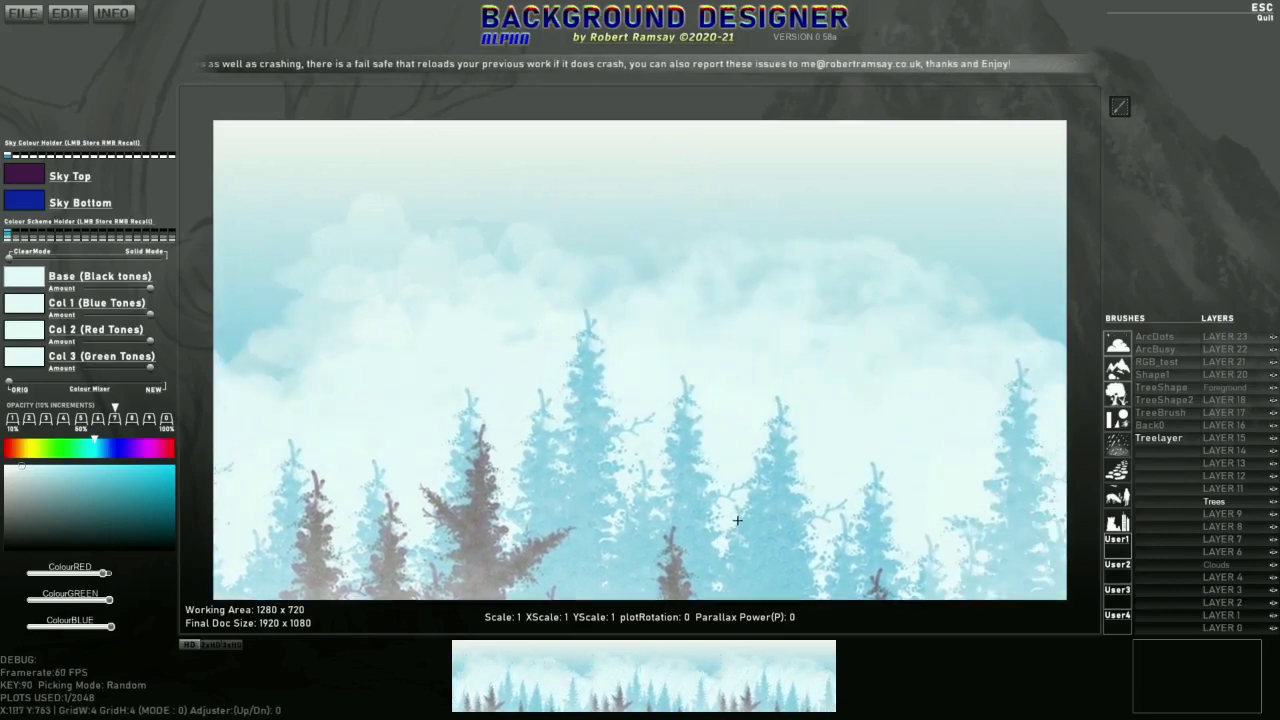
pyautogui.moveTo(918, 382)
pyautogui.mouseDown()
pyautogui.moveTo(906, 350)
pyautogui.moveTo(919, 361)
pyautogui.mouseUp()
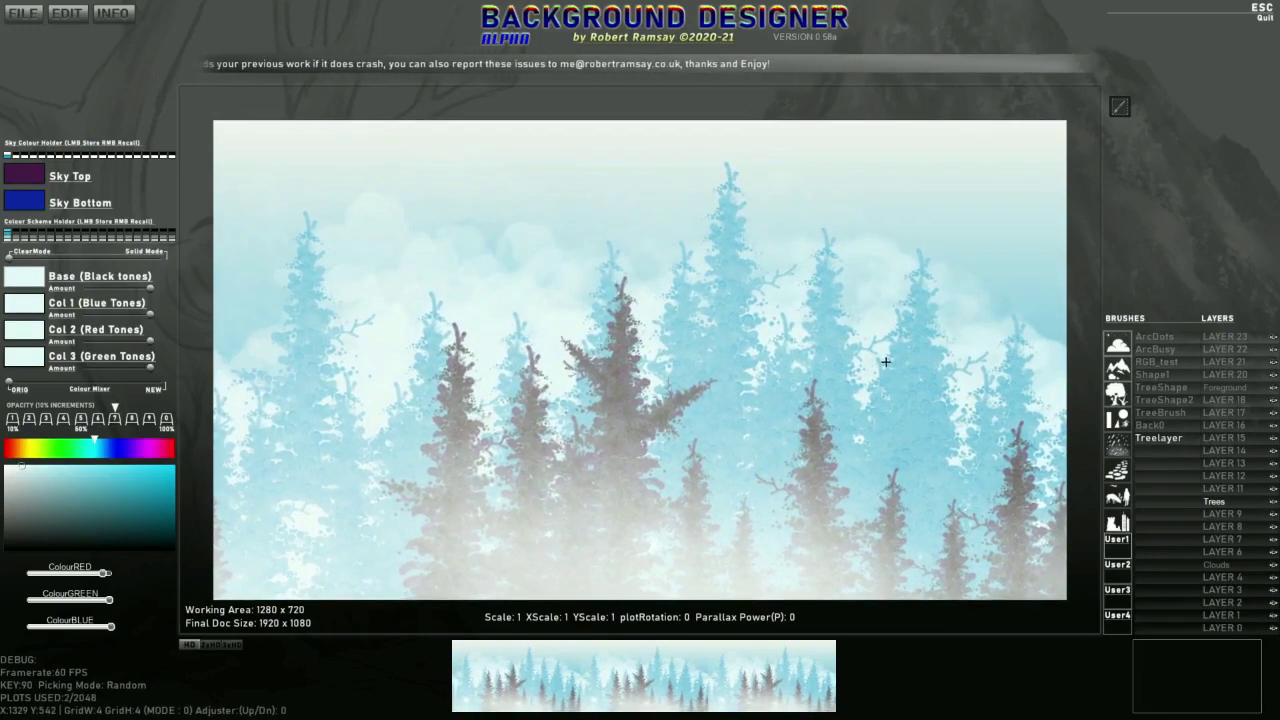
# Step: Make the Foreground layer active and load Foreground1_1920x1080.png as a brush named Fore1
pyautogui.click(929, 504)
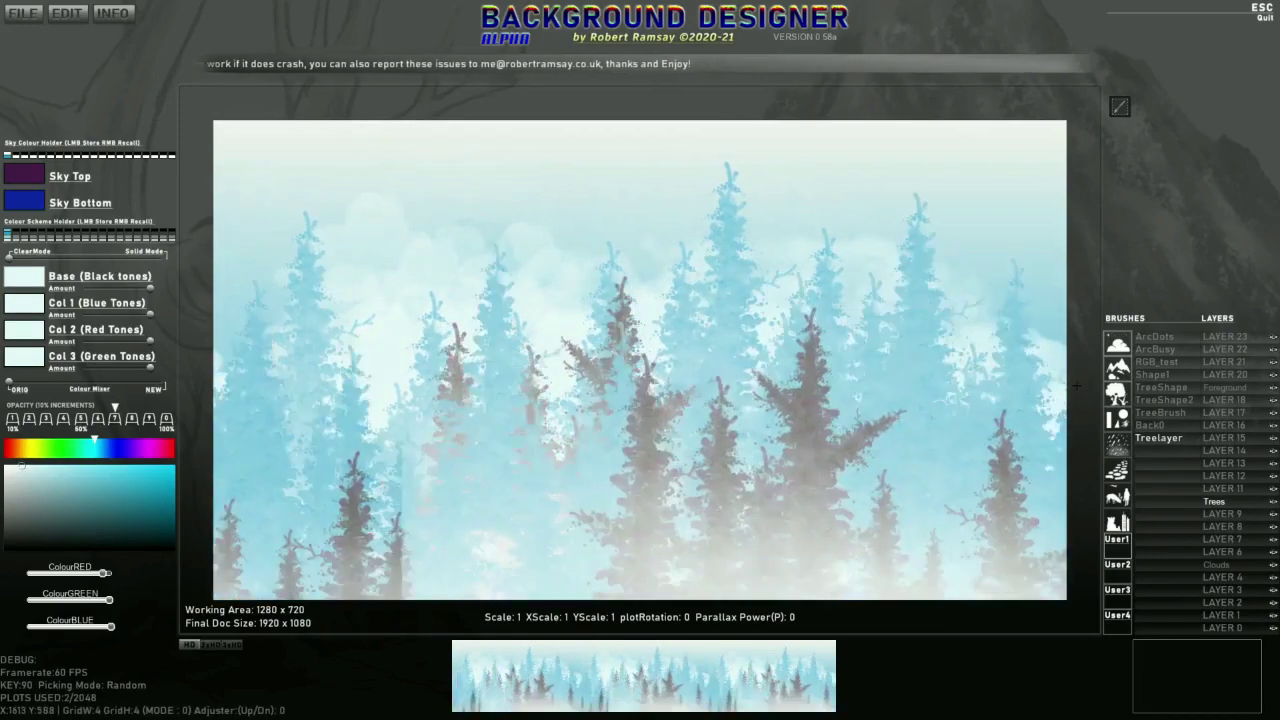
pyautogui.click(1237, 389)
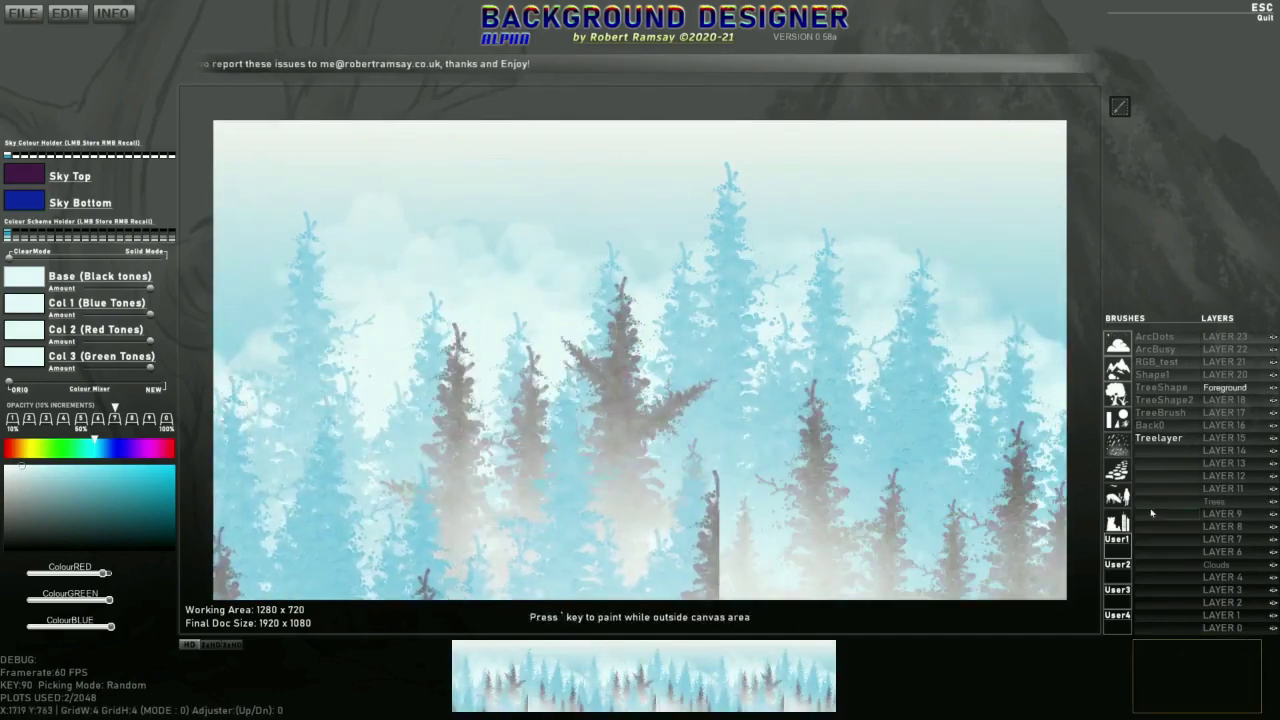
pyautogui.click(1168, 453)
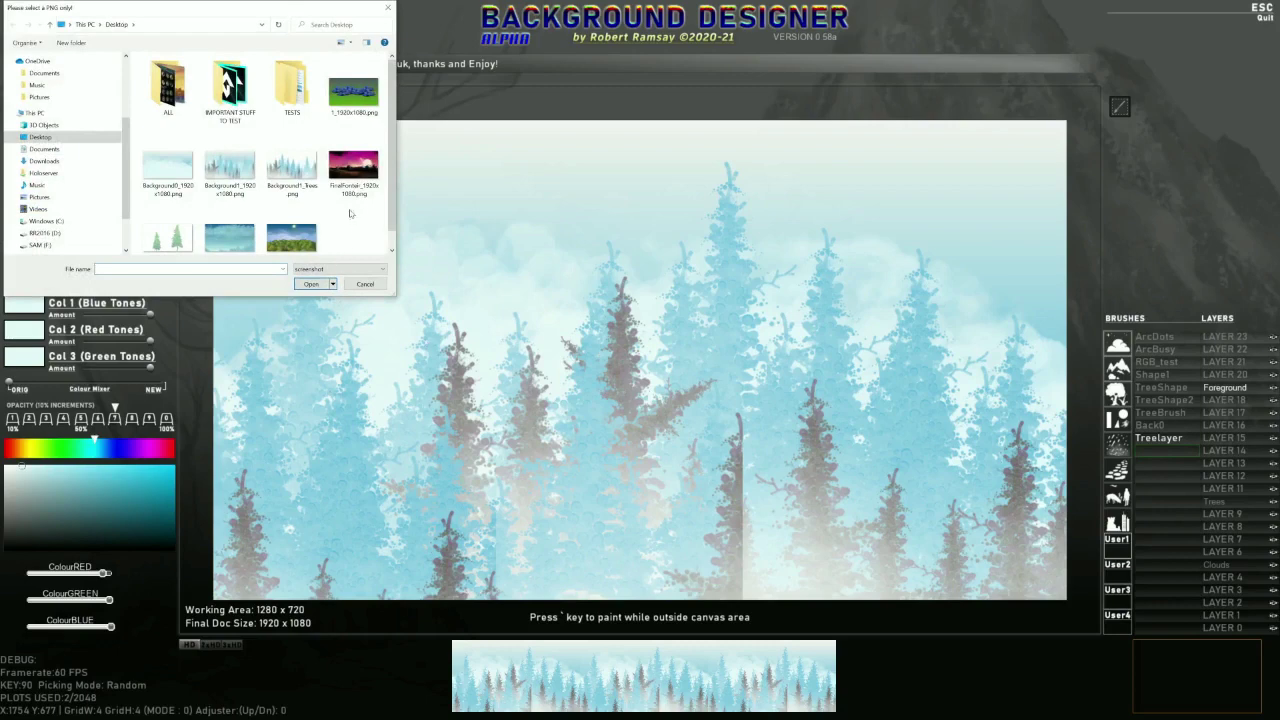
pyautogui.scroll(-1, 390, 180)
pyautogui.click(168, 222)
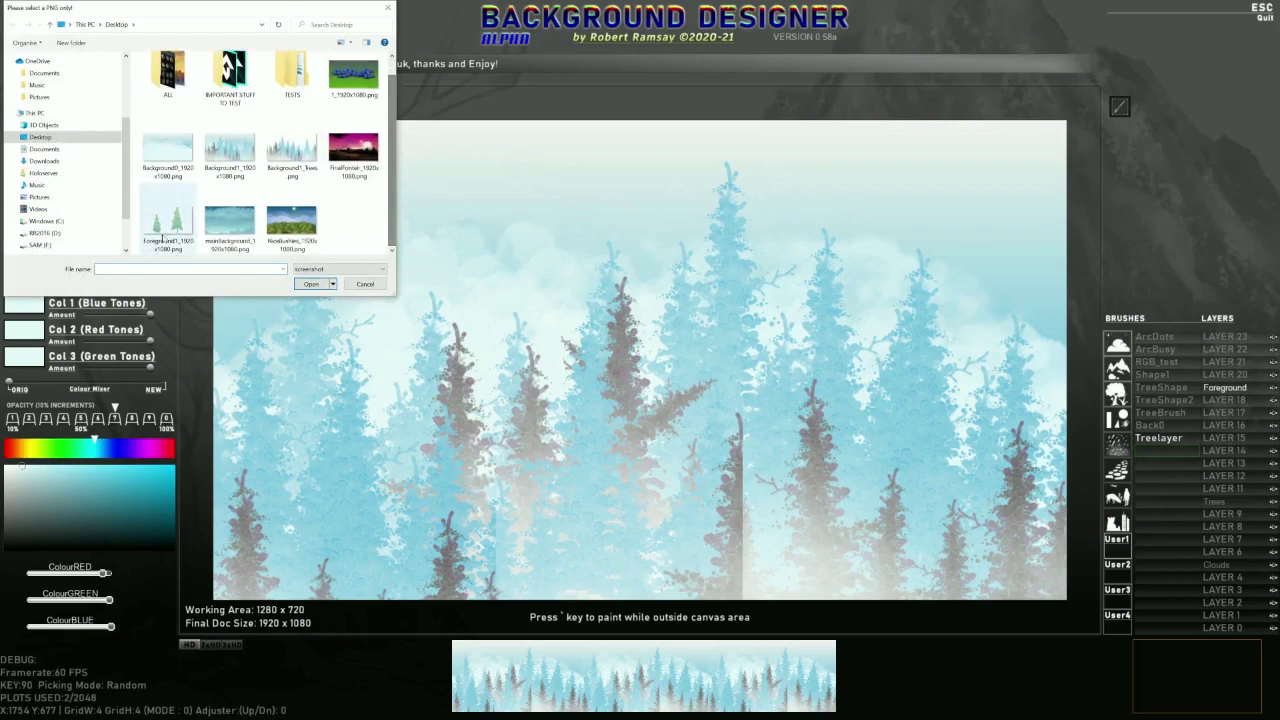
pyautogui.click(294, 285)
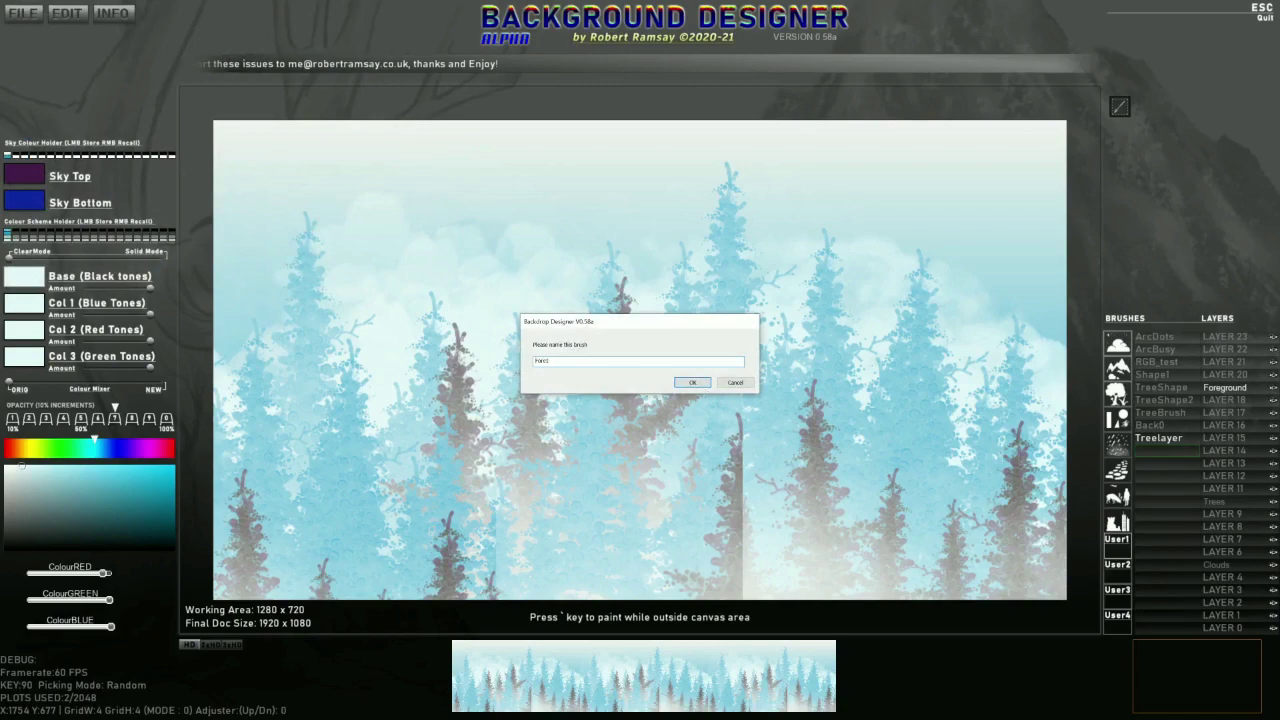
pyautogui.click(700, 381)
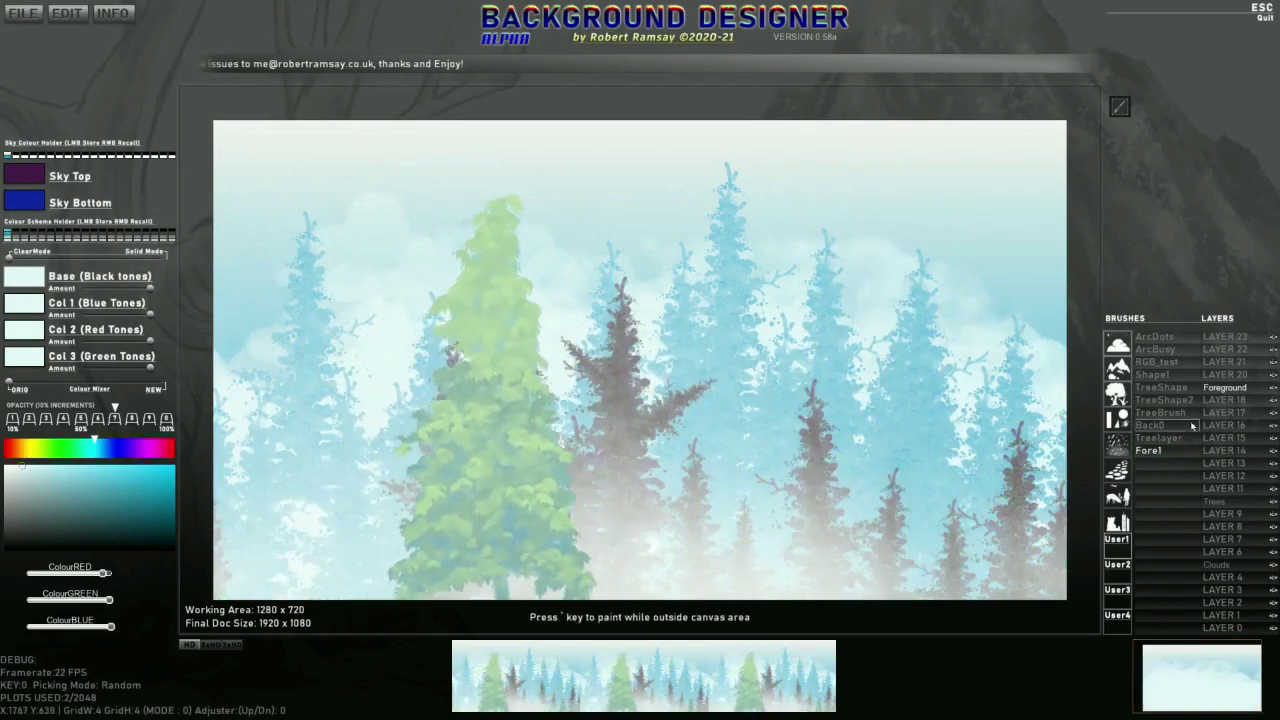
# Step: Stamp the Fore1 trees at scale 1 on the Foreground layer, and reduce the brush scale to 0.92
pyautogui.click(1160, 451)
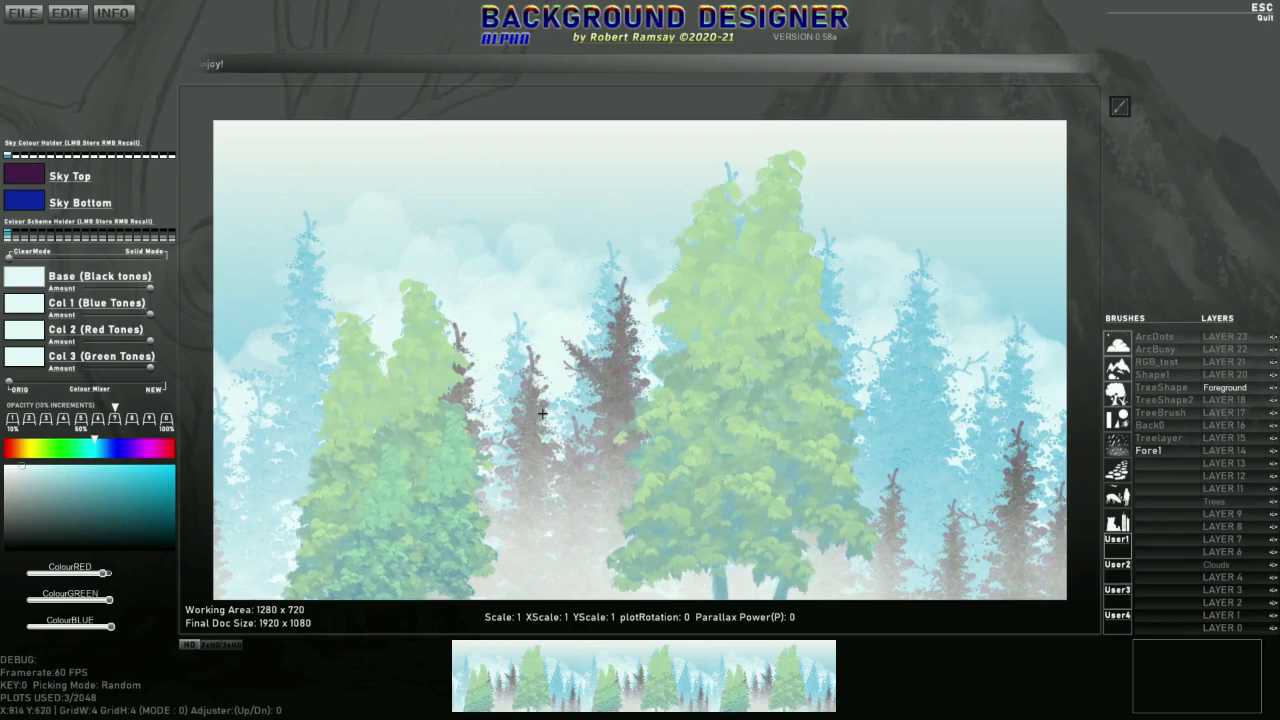
pyautogui.scroll(-4, 742, 432)
# Step: Hide the brush preview and view the layered forest scene with the parallax power at 15
pyautogui.press('b')
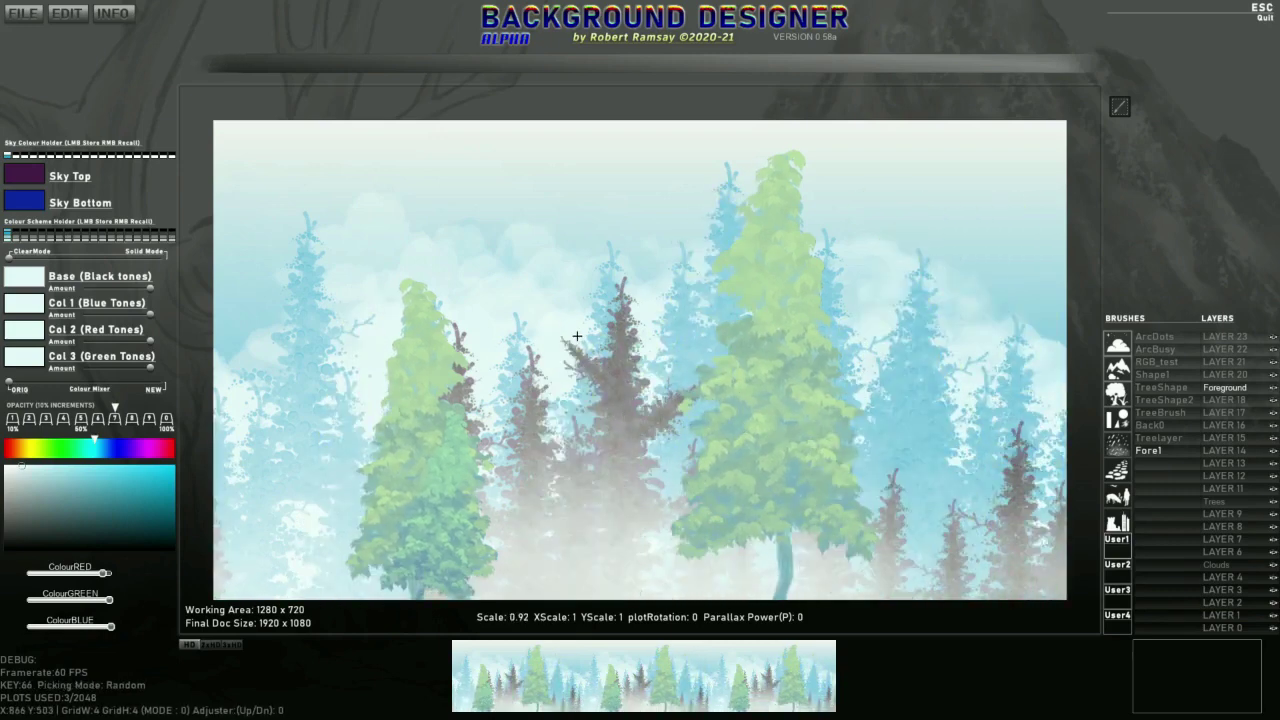
pyautogui.press('p')
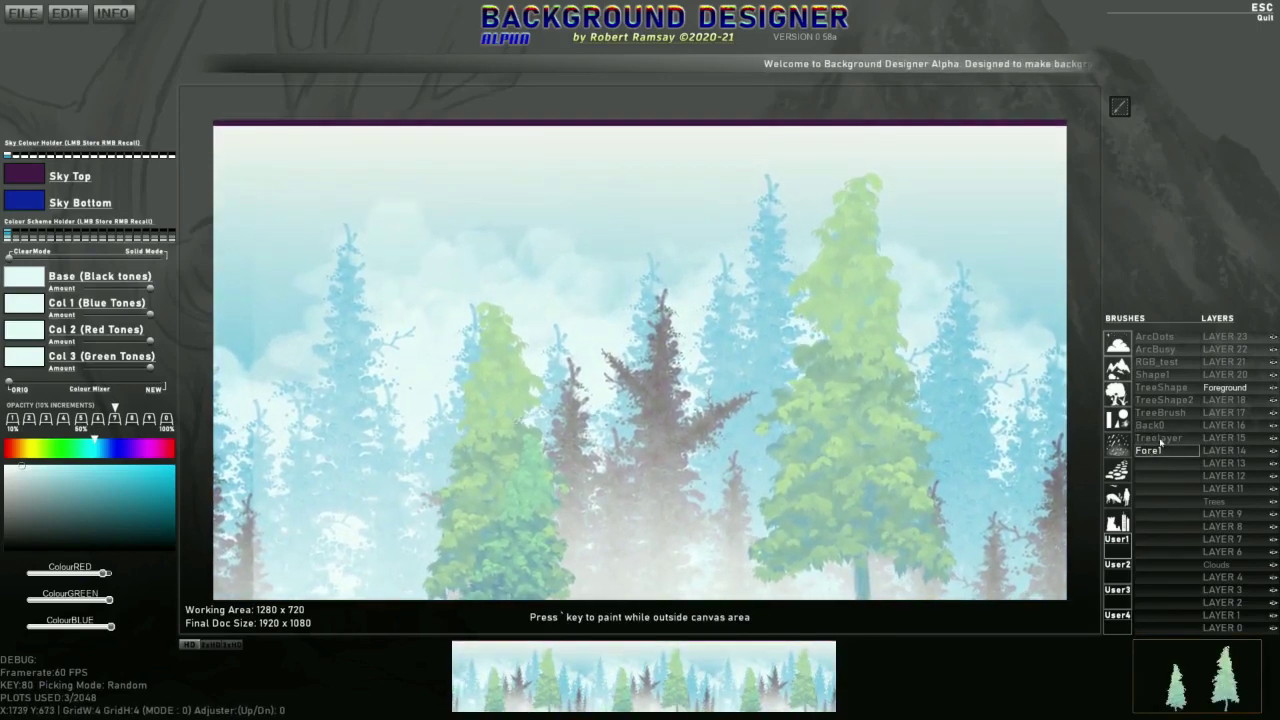
pyautogui.click(1160, 448)
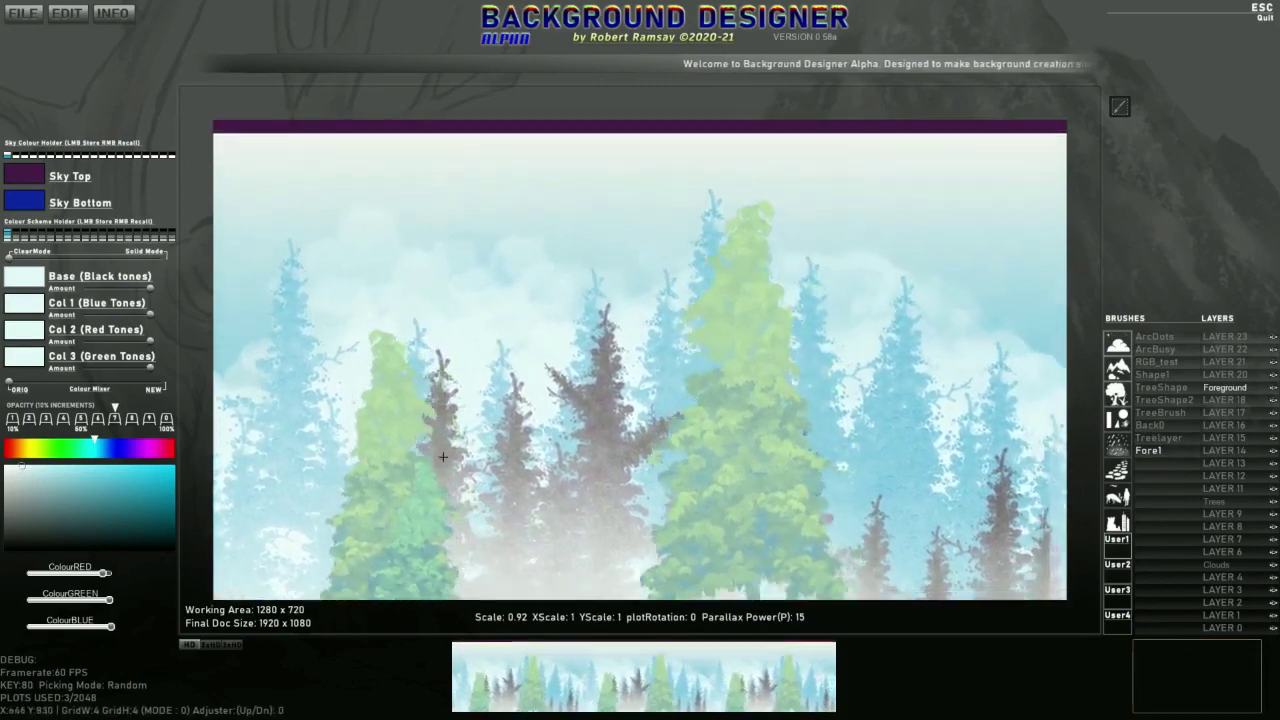